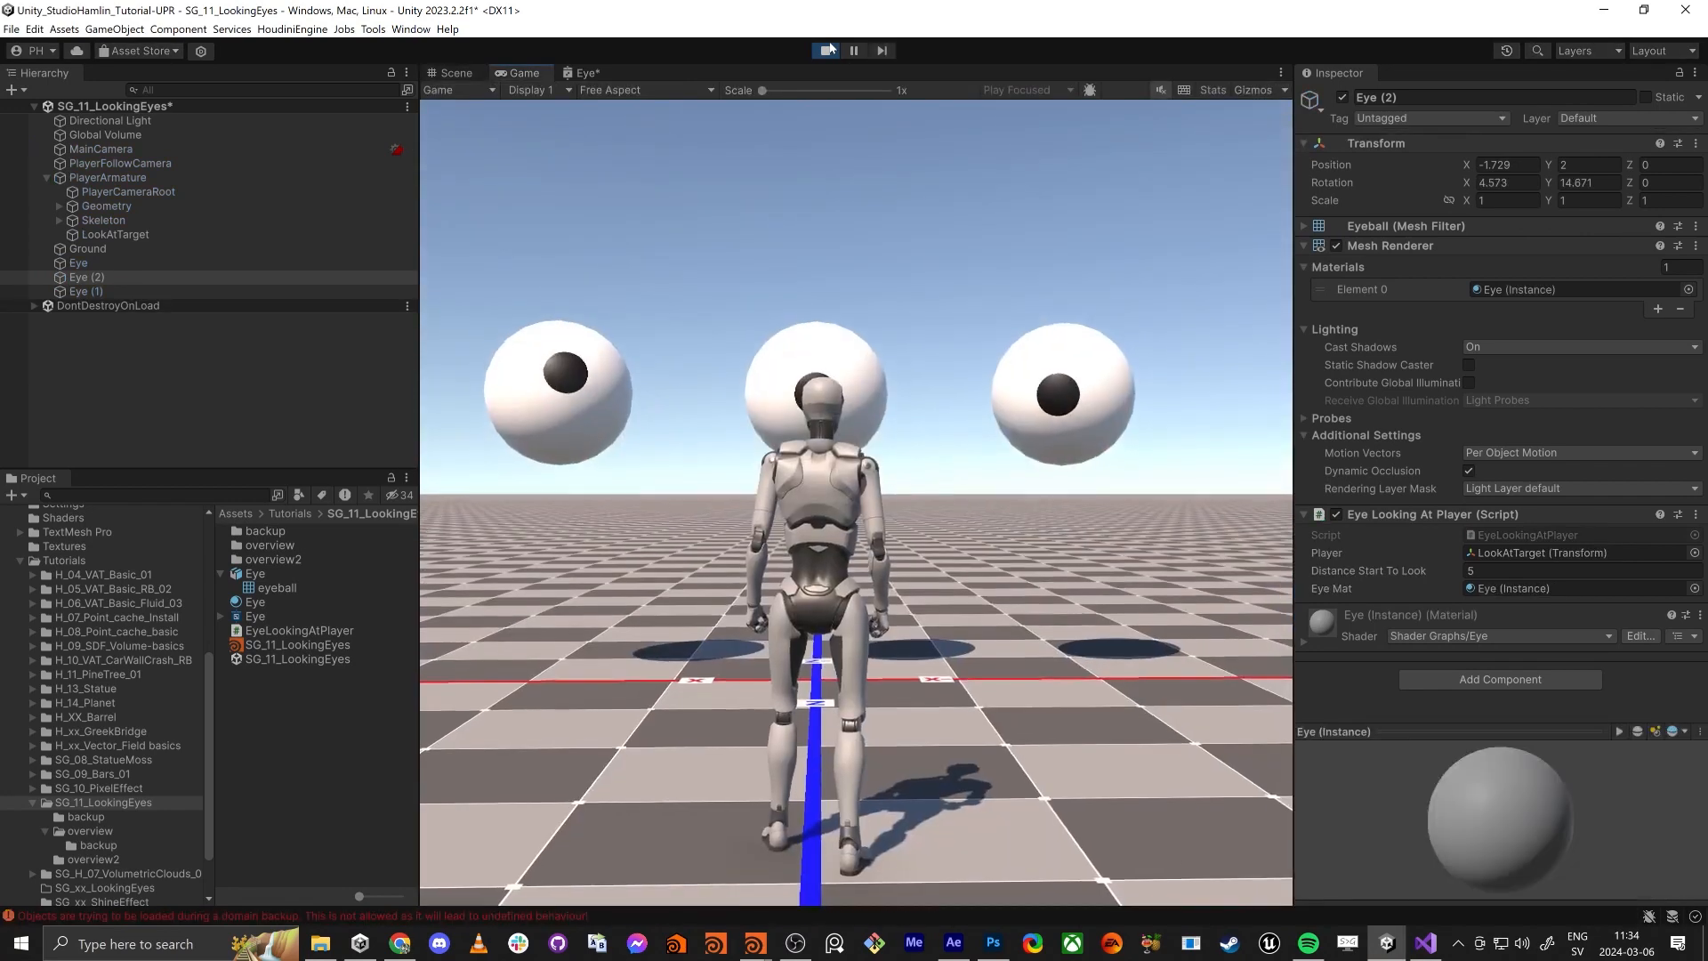
Step: Play-test the eyes by running the character around in front of them, and exit Play mode
key("s")
key("a")
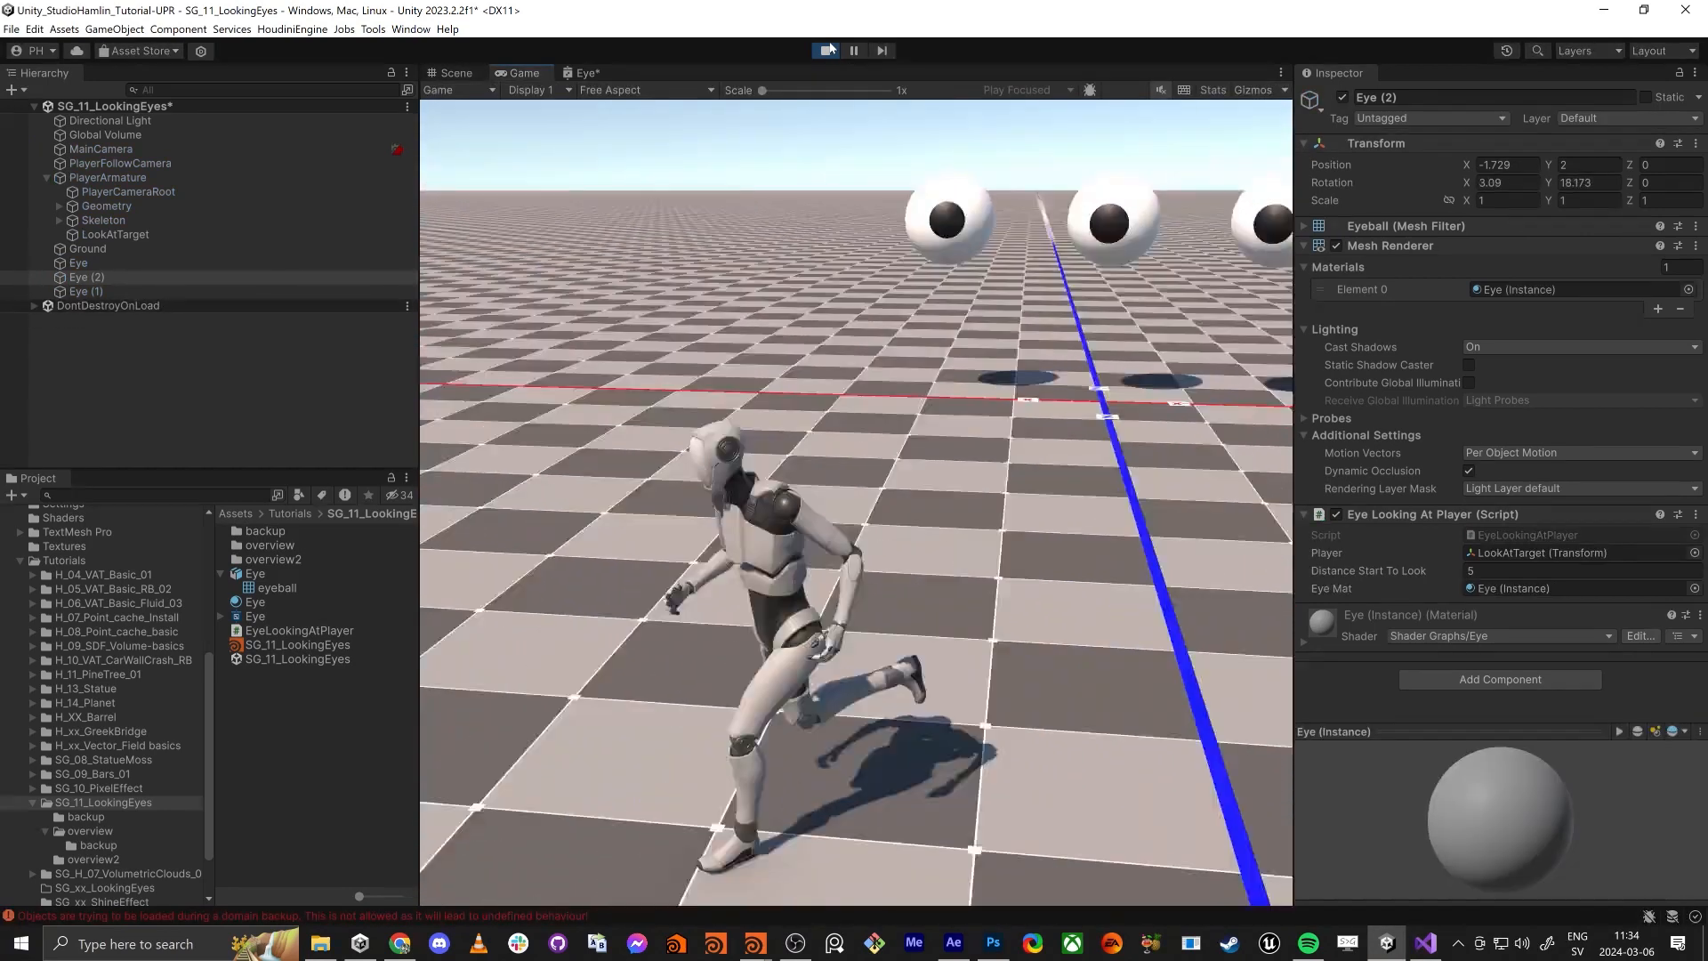
key("w")
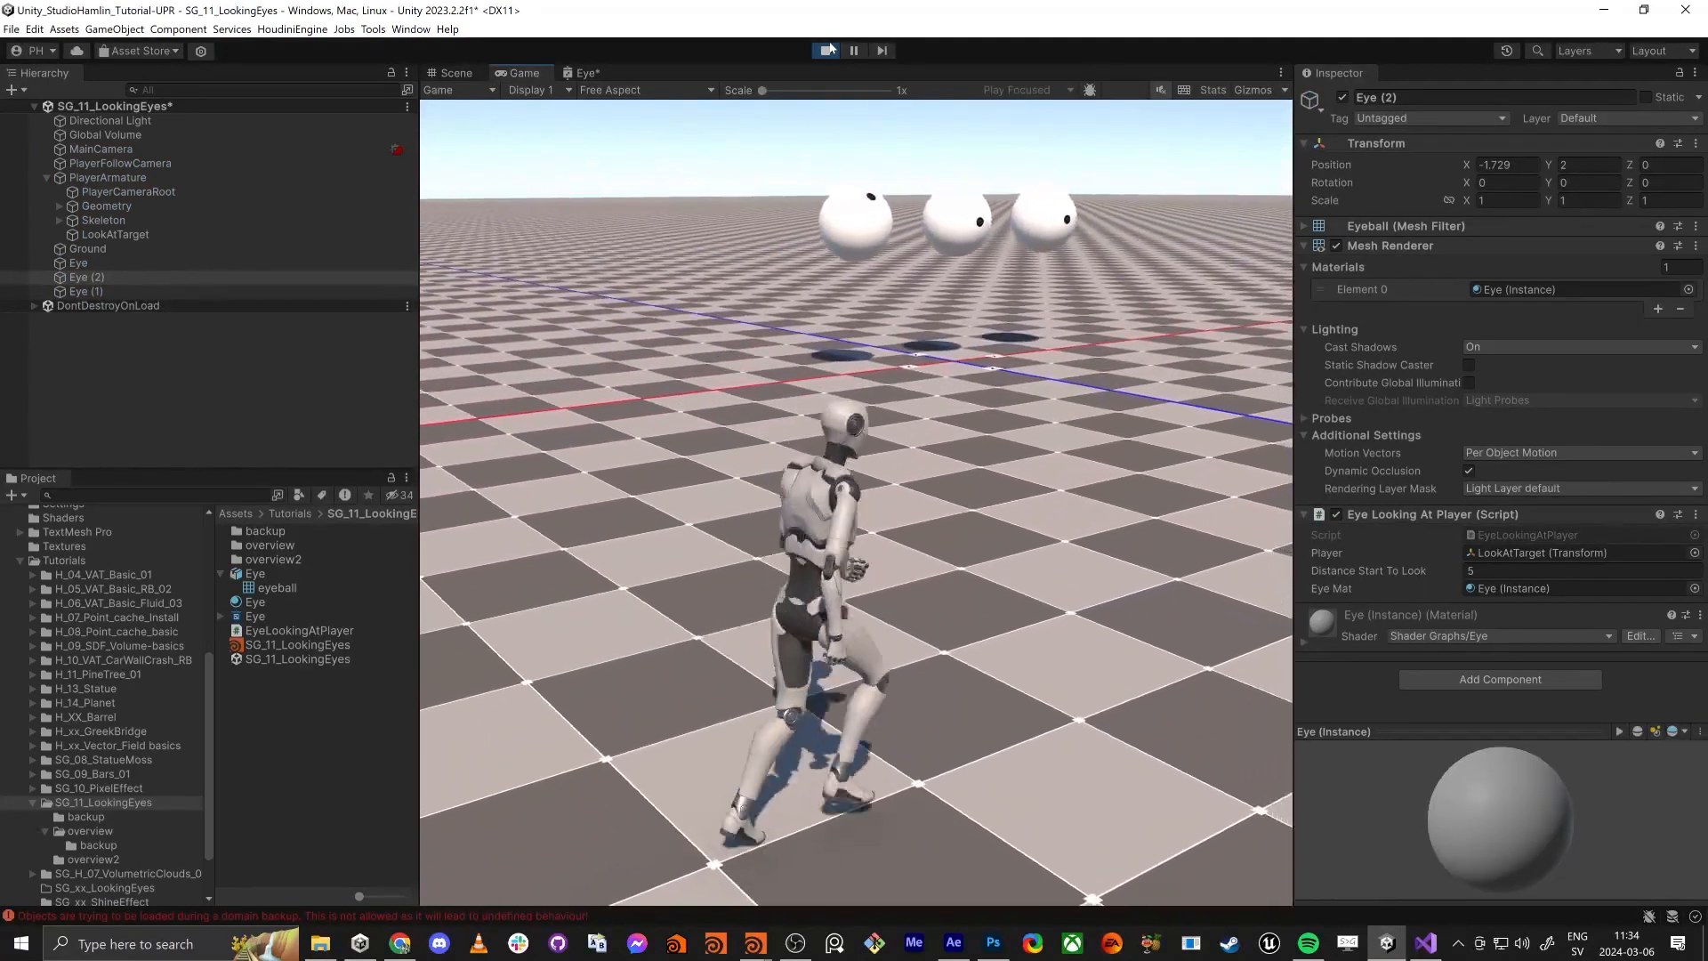
key("d")
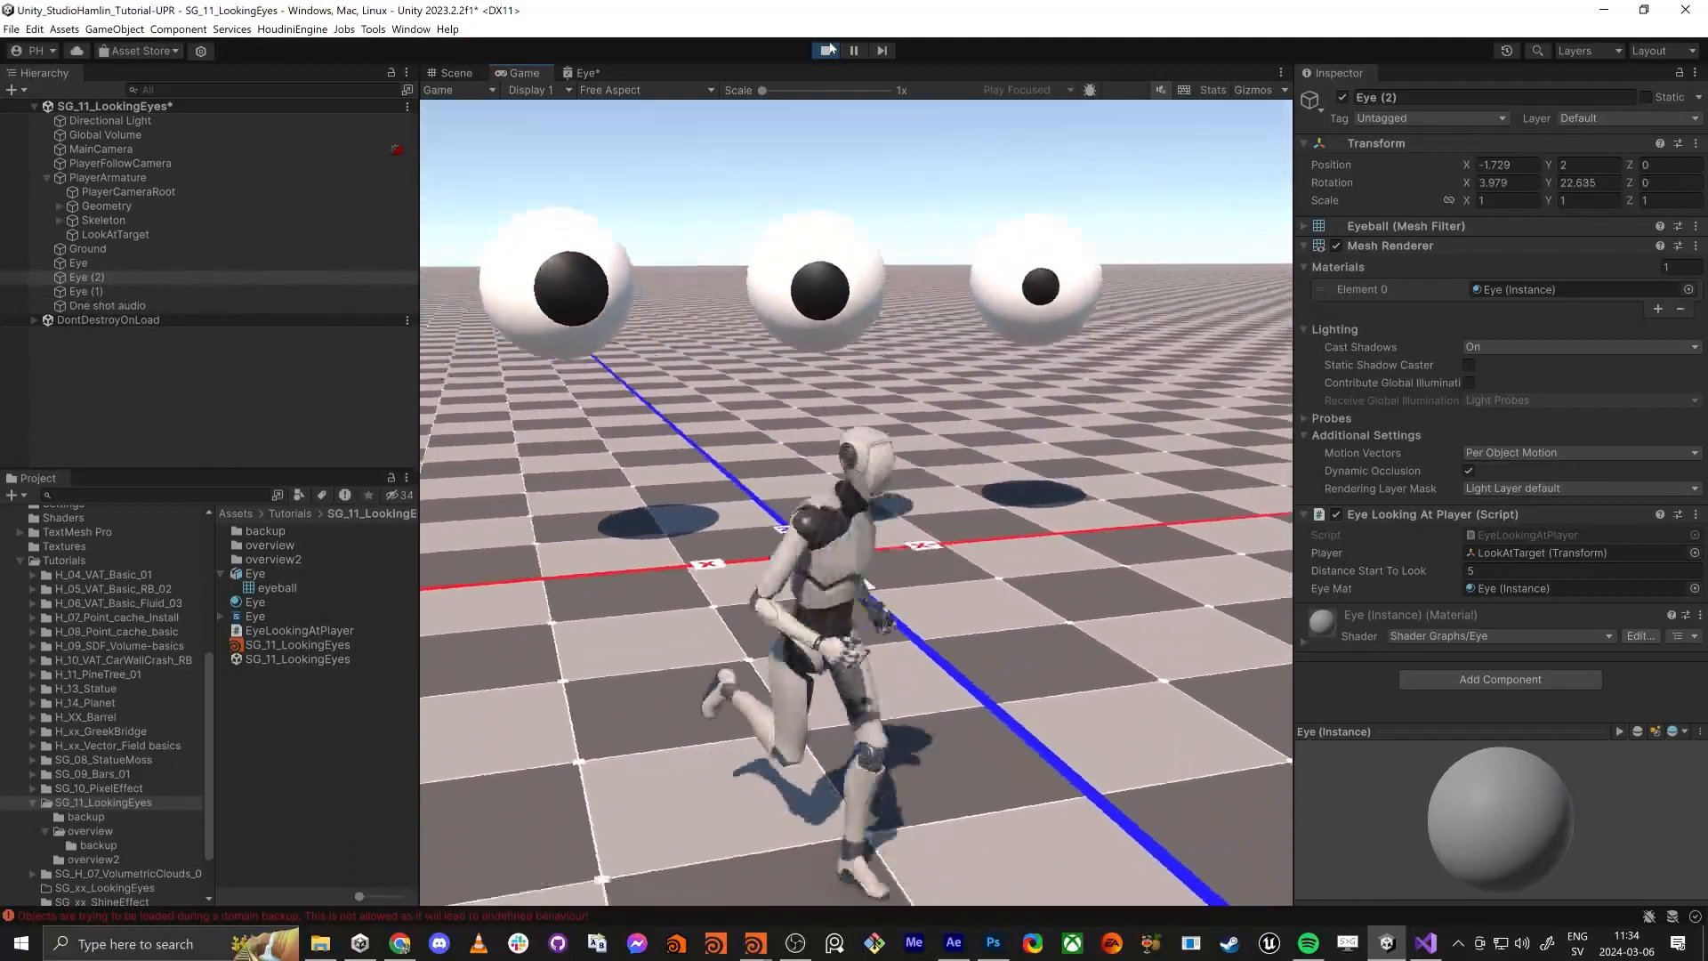
key("s")
left_click(826, 50)
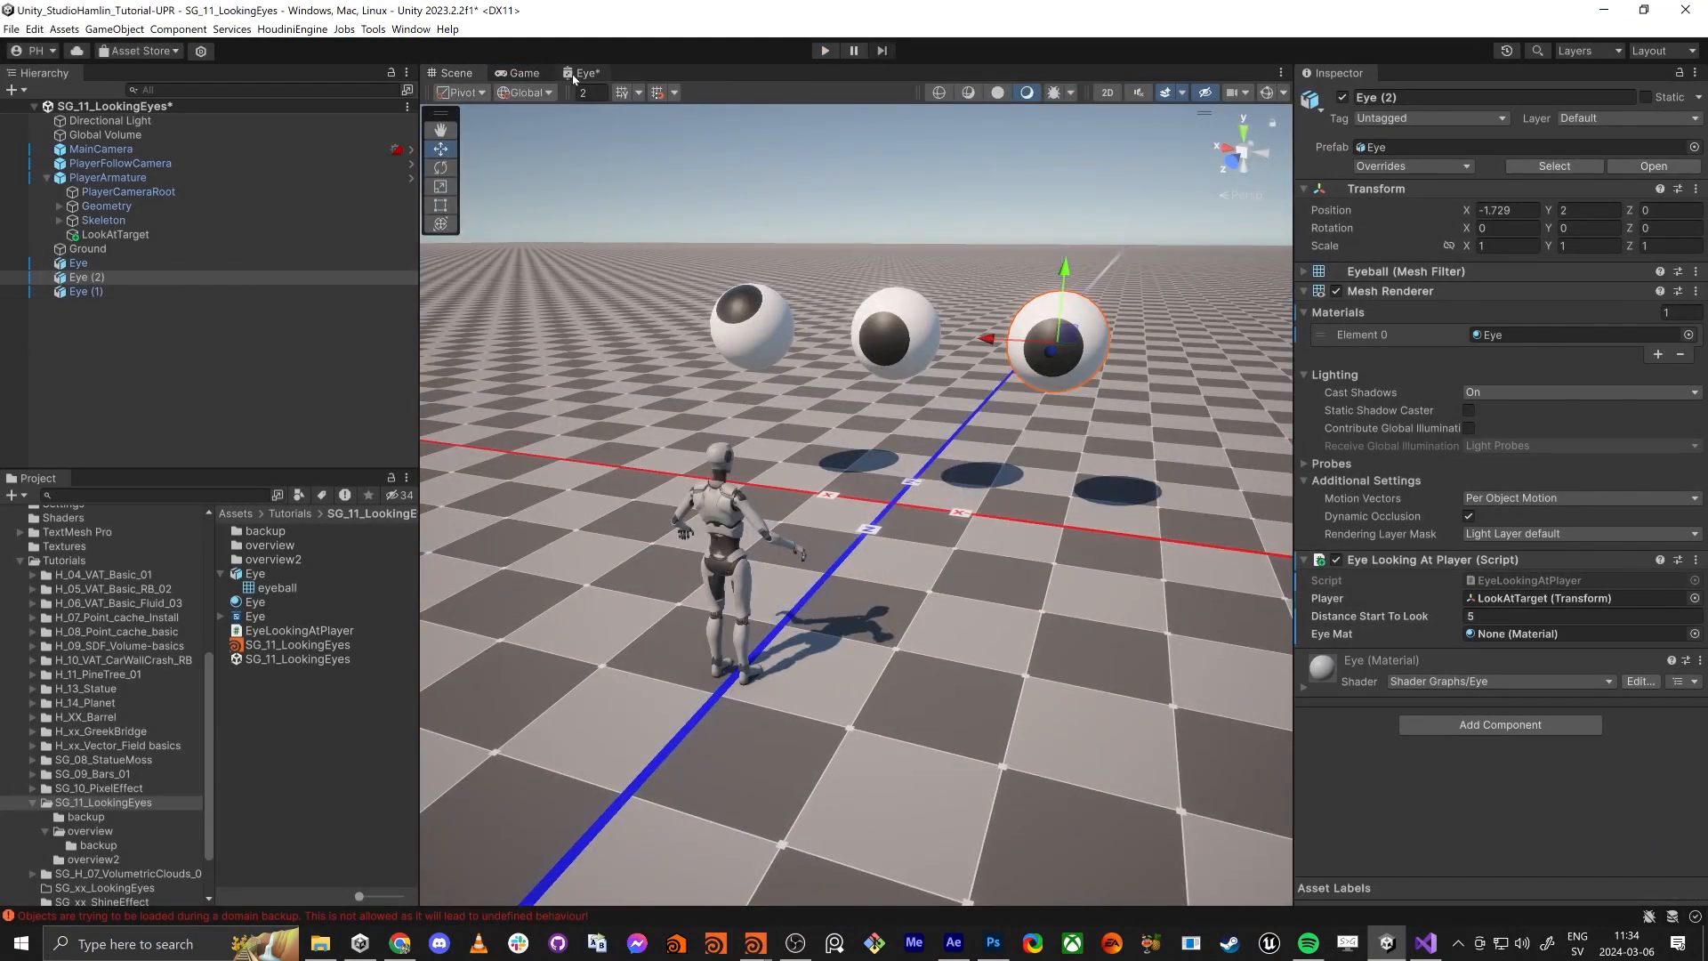
Step: Open the Eye shader graph maximized with its main preview shown, and rotate the preview sphere until the pupil faces forward
left_click(584, 73)
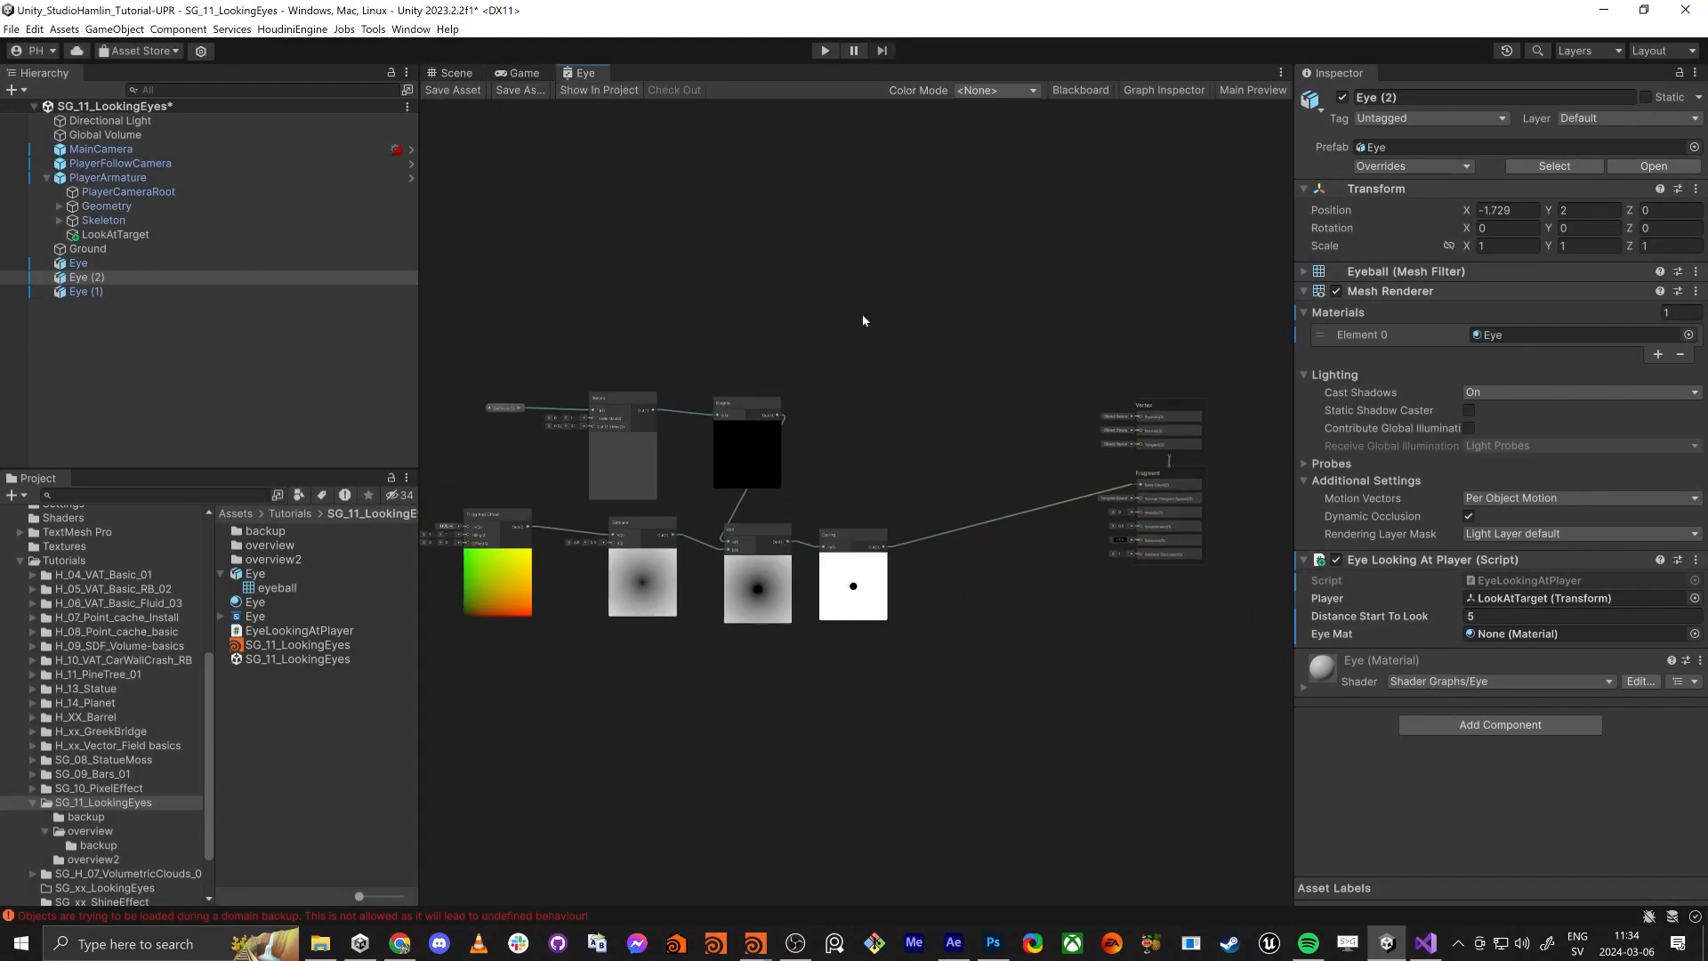
left_click(1254, 91)
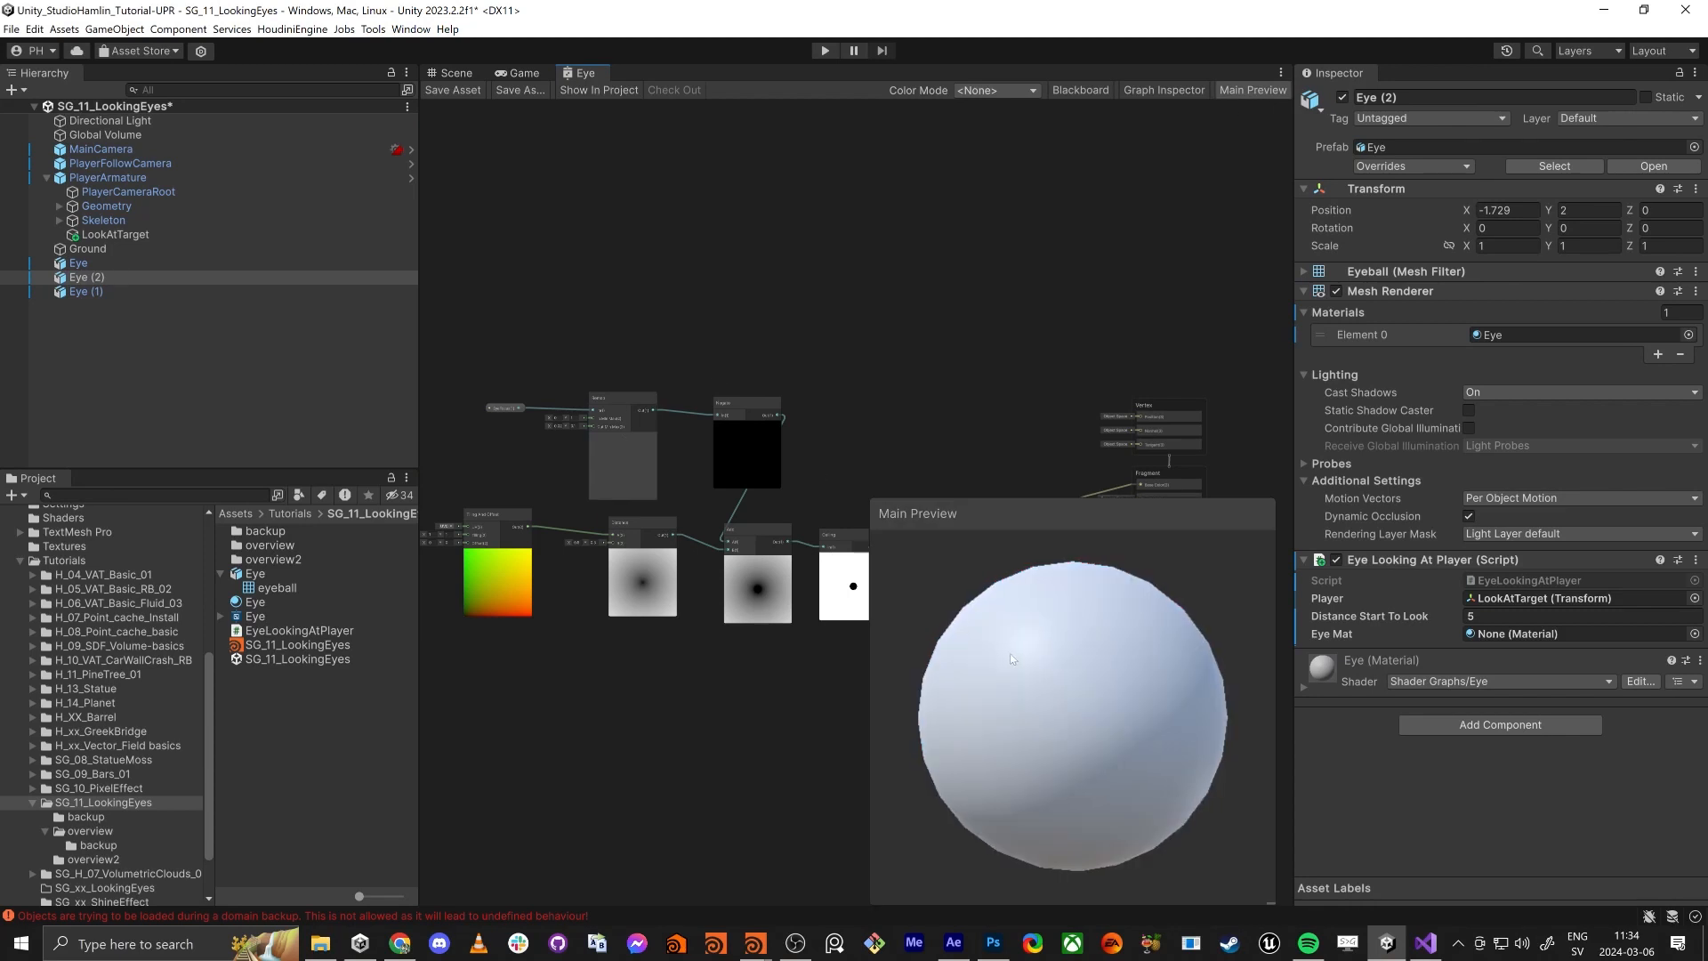
key("shift+space")
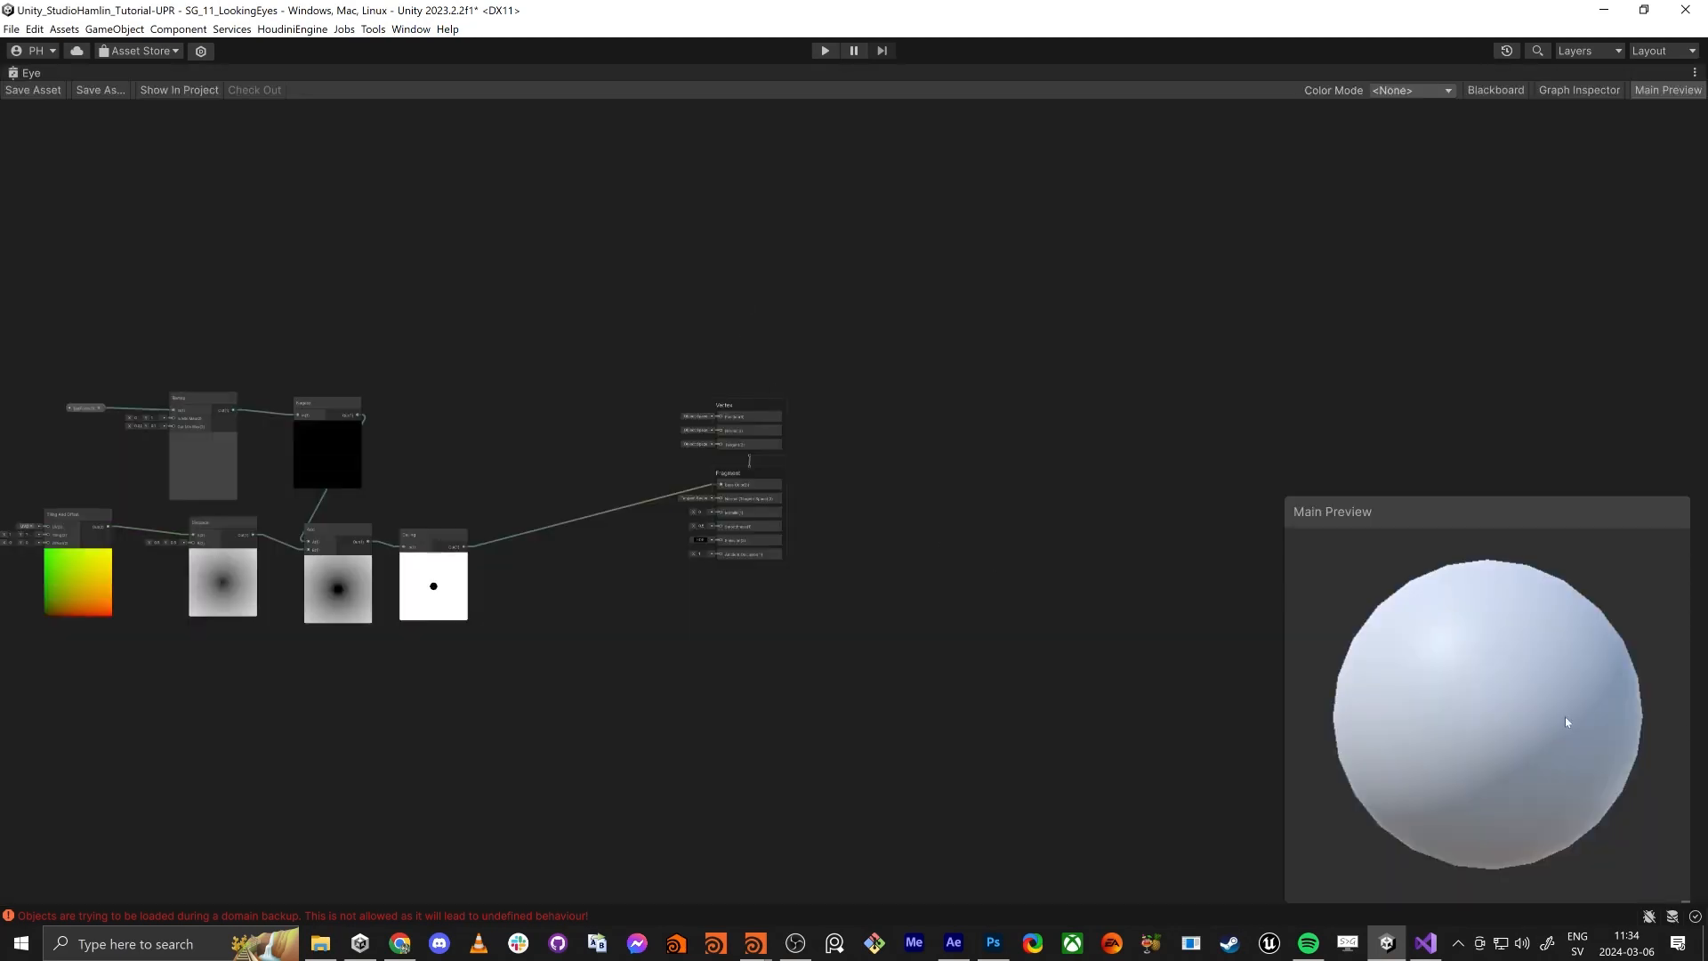
left_click_drag(1567, 721, 1442, 686)
left_click_drag(1602, 698, 1408, 703)
Step: Select all the existing pupil nodes and shift them farther away from the master stack
middle_click_drag(30, 635, 560, 626)
scroll(564, 625, "up", 3)
scroll(418, 633, "down", 2)
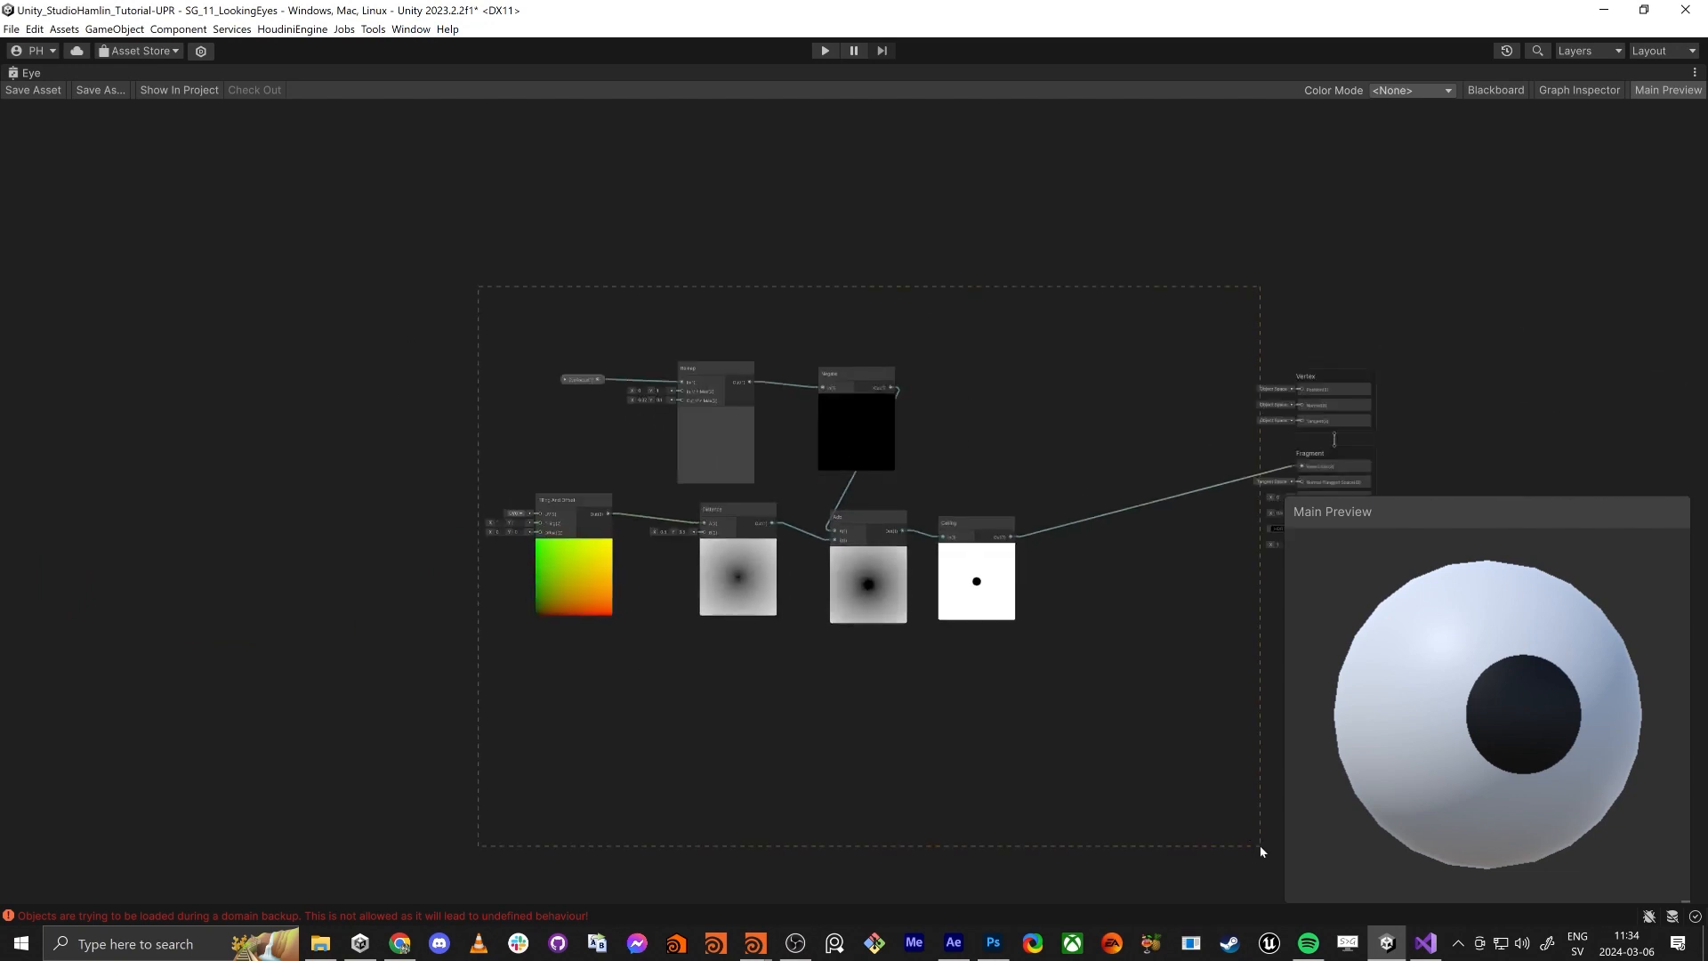
left_click_drag(1261, 846, 1261, 846)
middle_click_drag(1016, 660, 963, 568)
scroll(963, 569, "down", 1)
left_click_drag(400, 684, 925, 294)
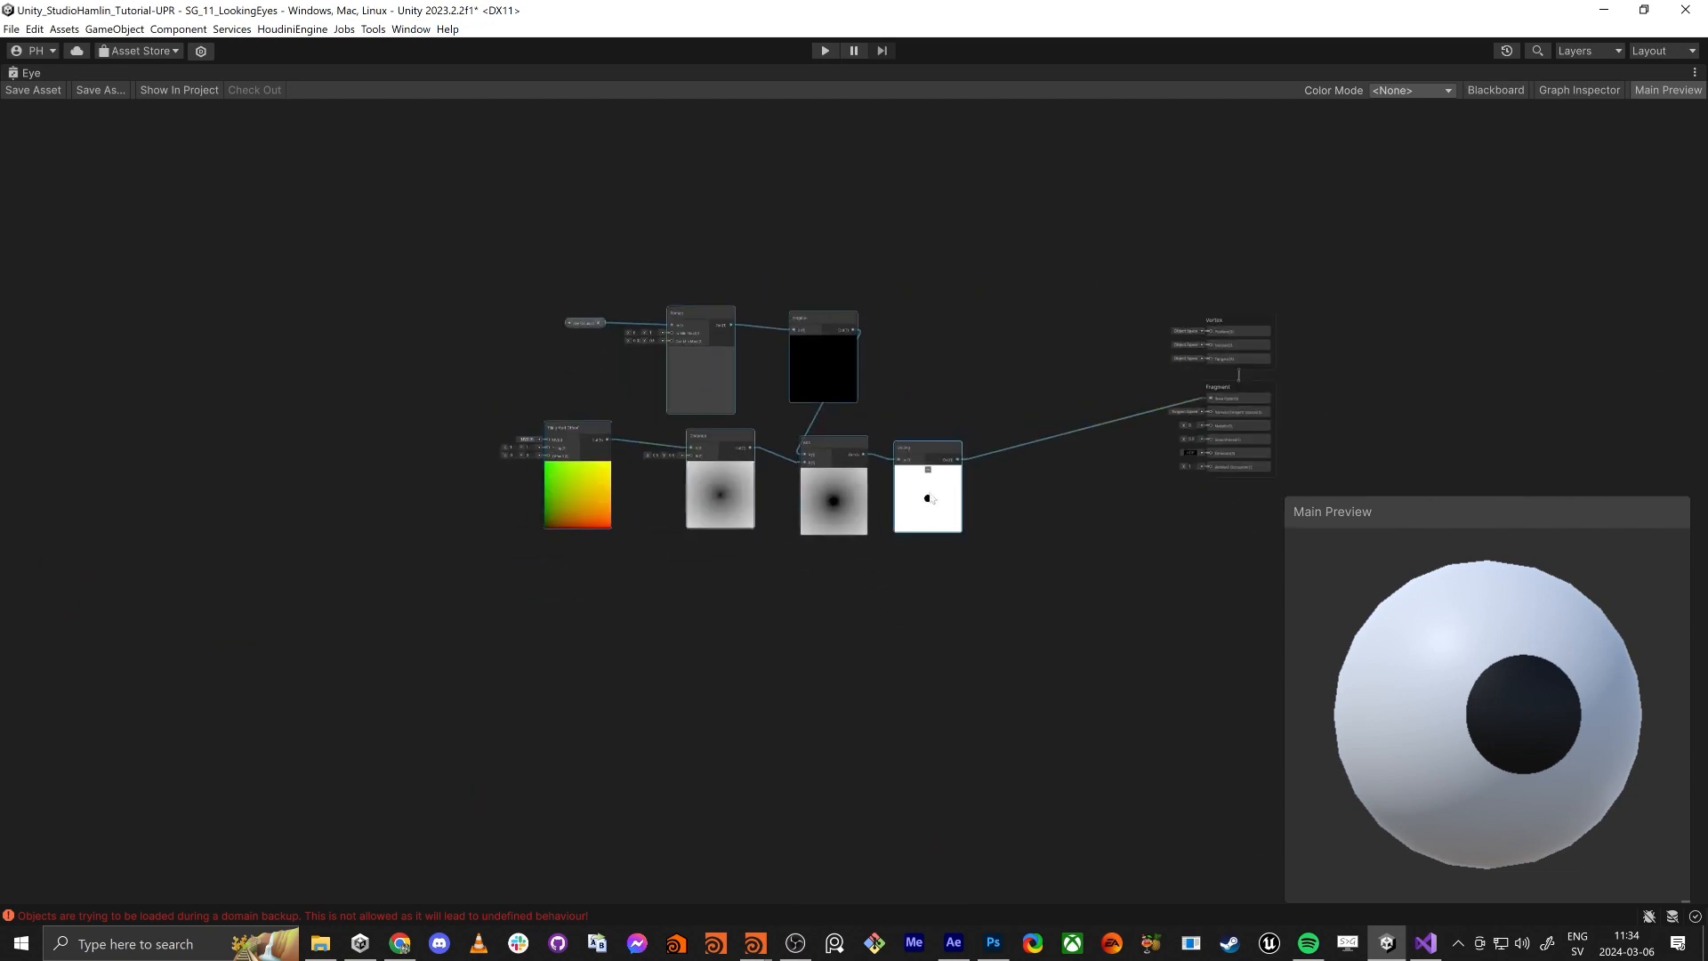
left_click_drag(919, 461, 563, 449)
Step: Move the whole existing pupil node network to the empty area below the master stack
middle_click_drag(353, 695, 955, 743)
scroll(841, 496, "up", 4)
middle_click_drag(1087, 742, 736, 766)
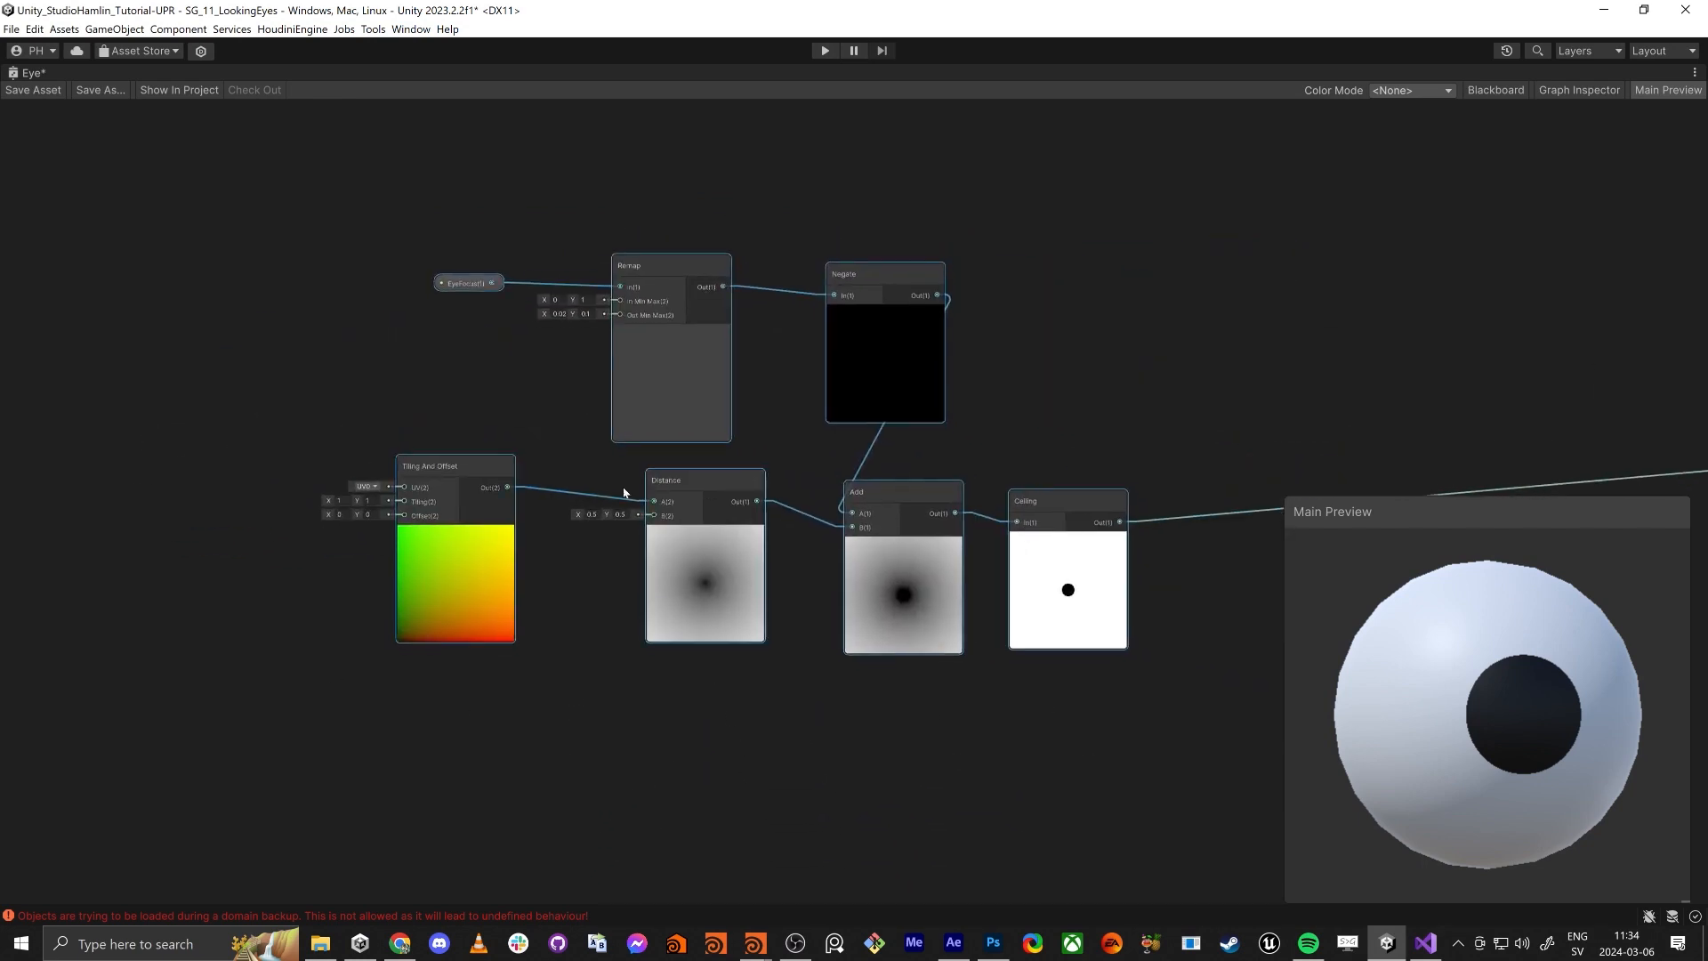
left_click_drag(343, 179, 1017, 381)
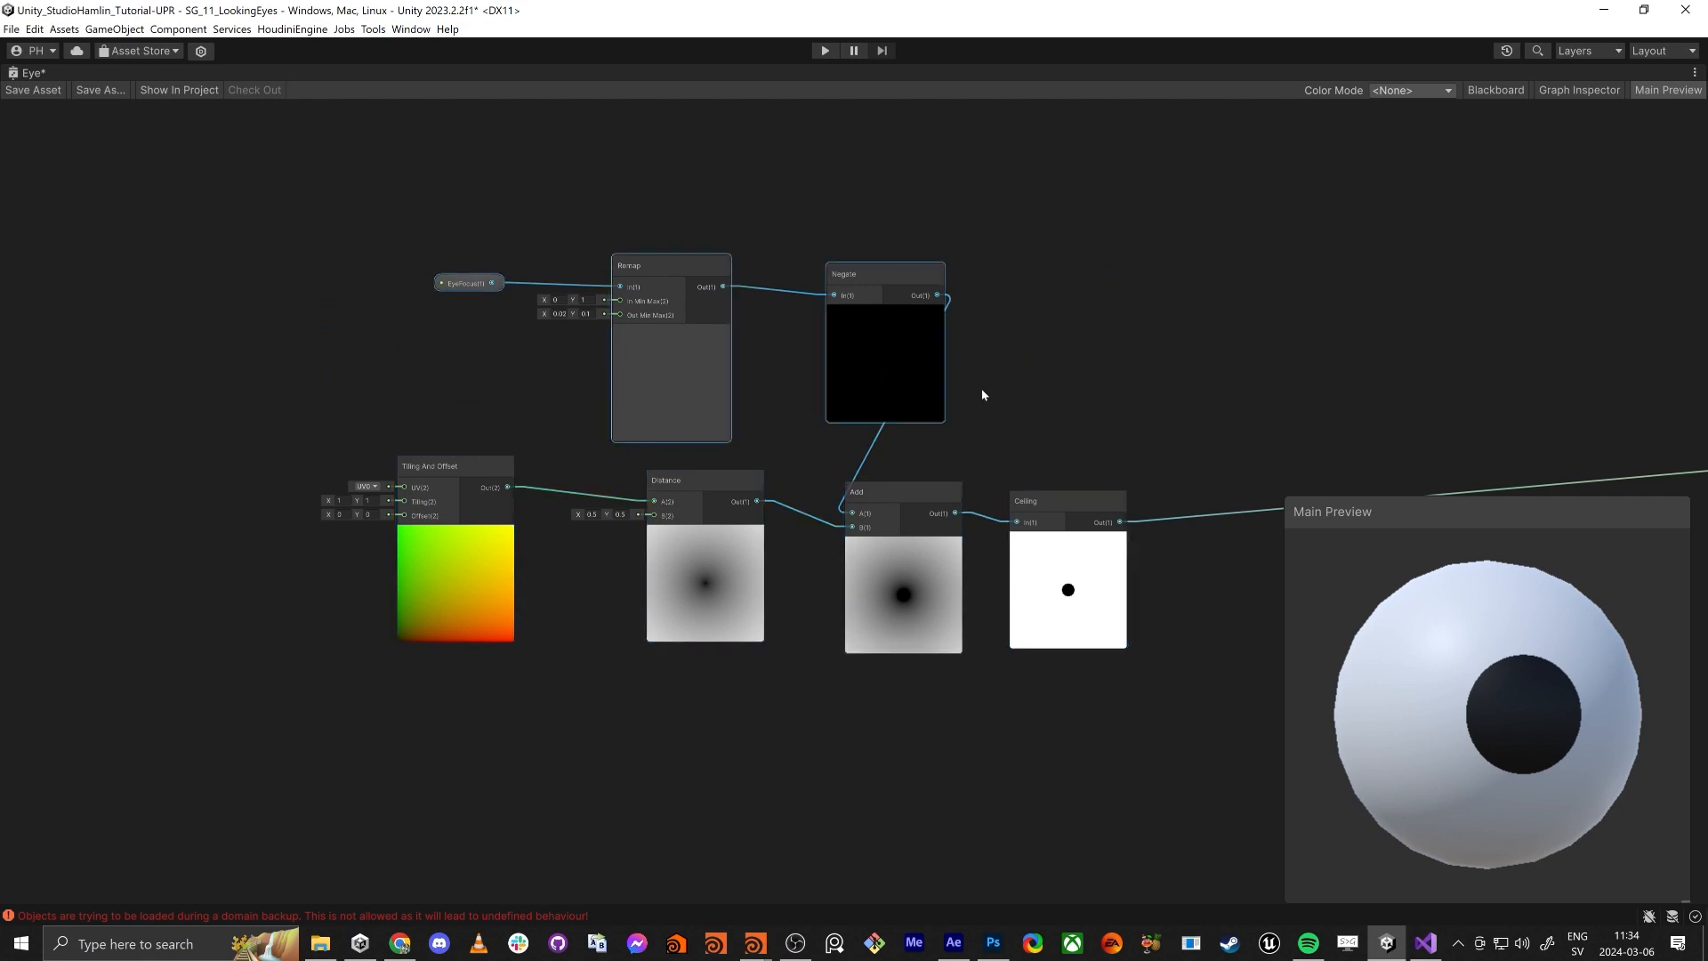
scroll(970, 392, "down", 2)
middle_click_drag(1094, 660, 664, 541)
scroll(664, 541, "down", 2)
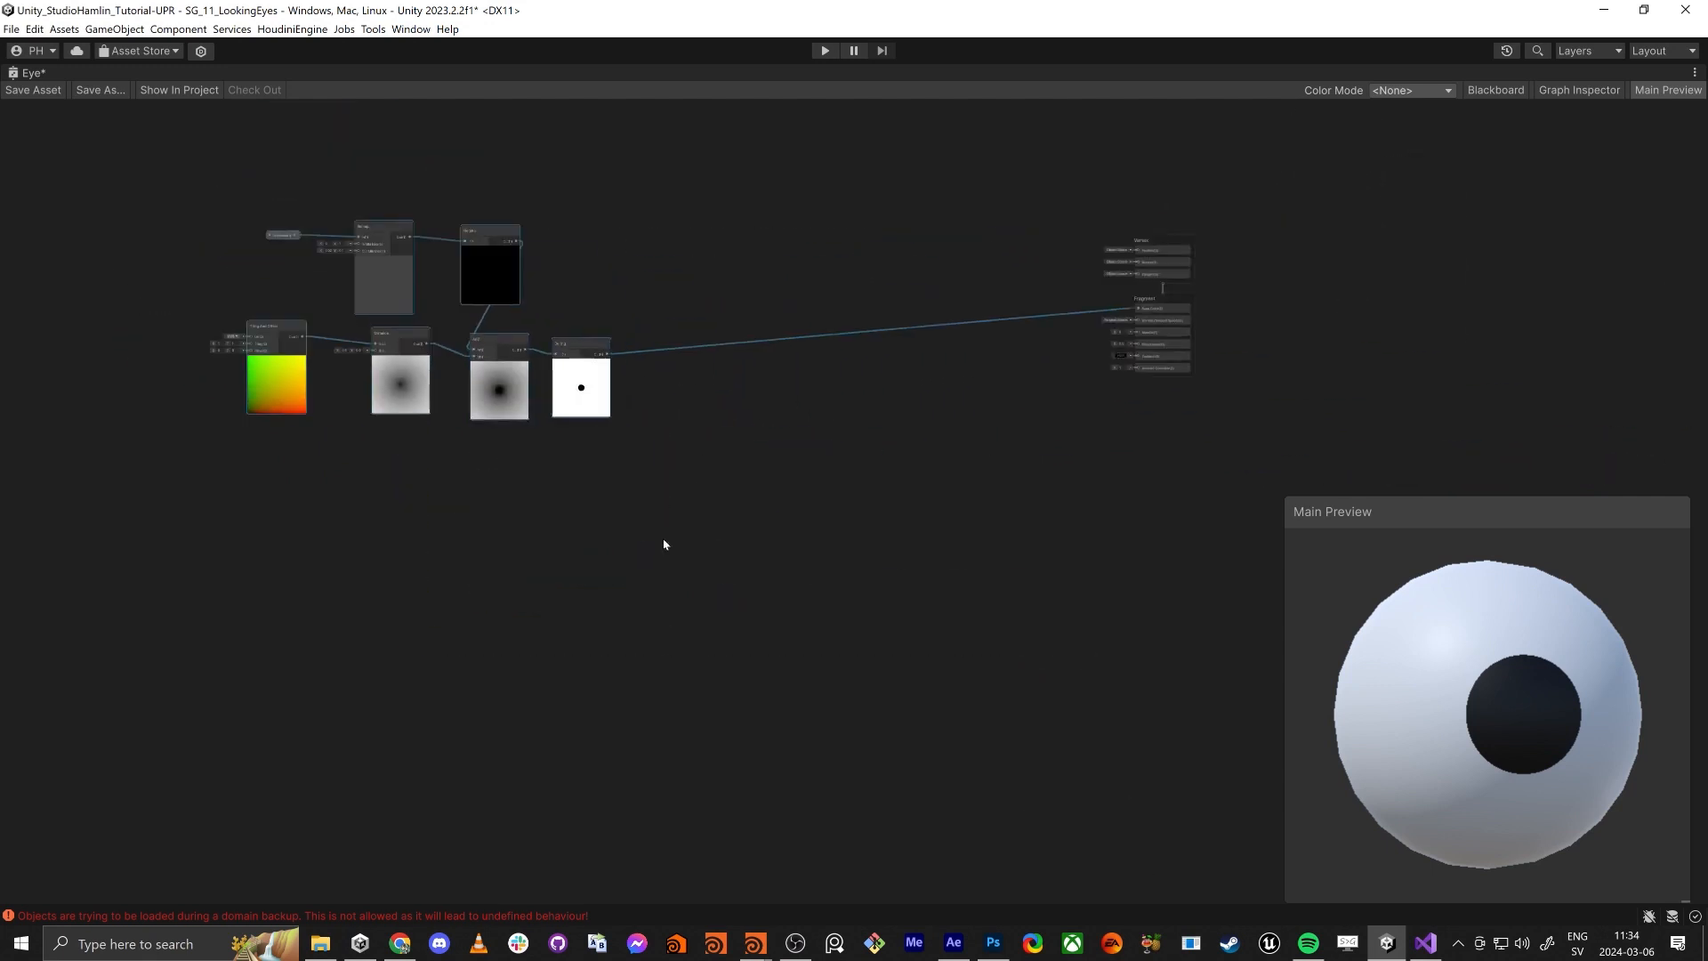
middle_click_drag(580, 366, 1236, 602)
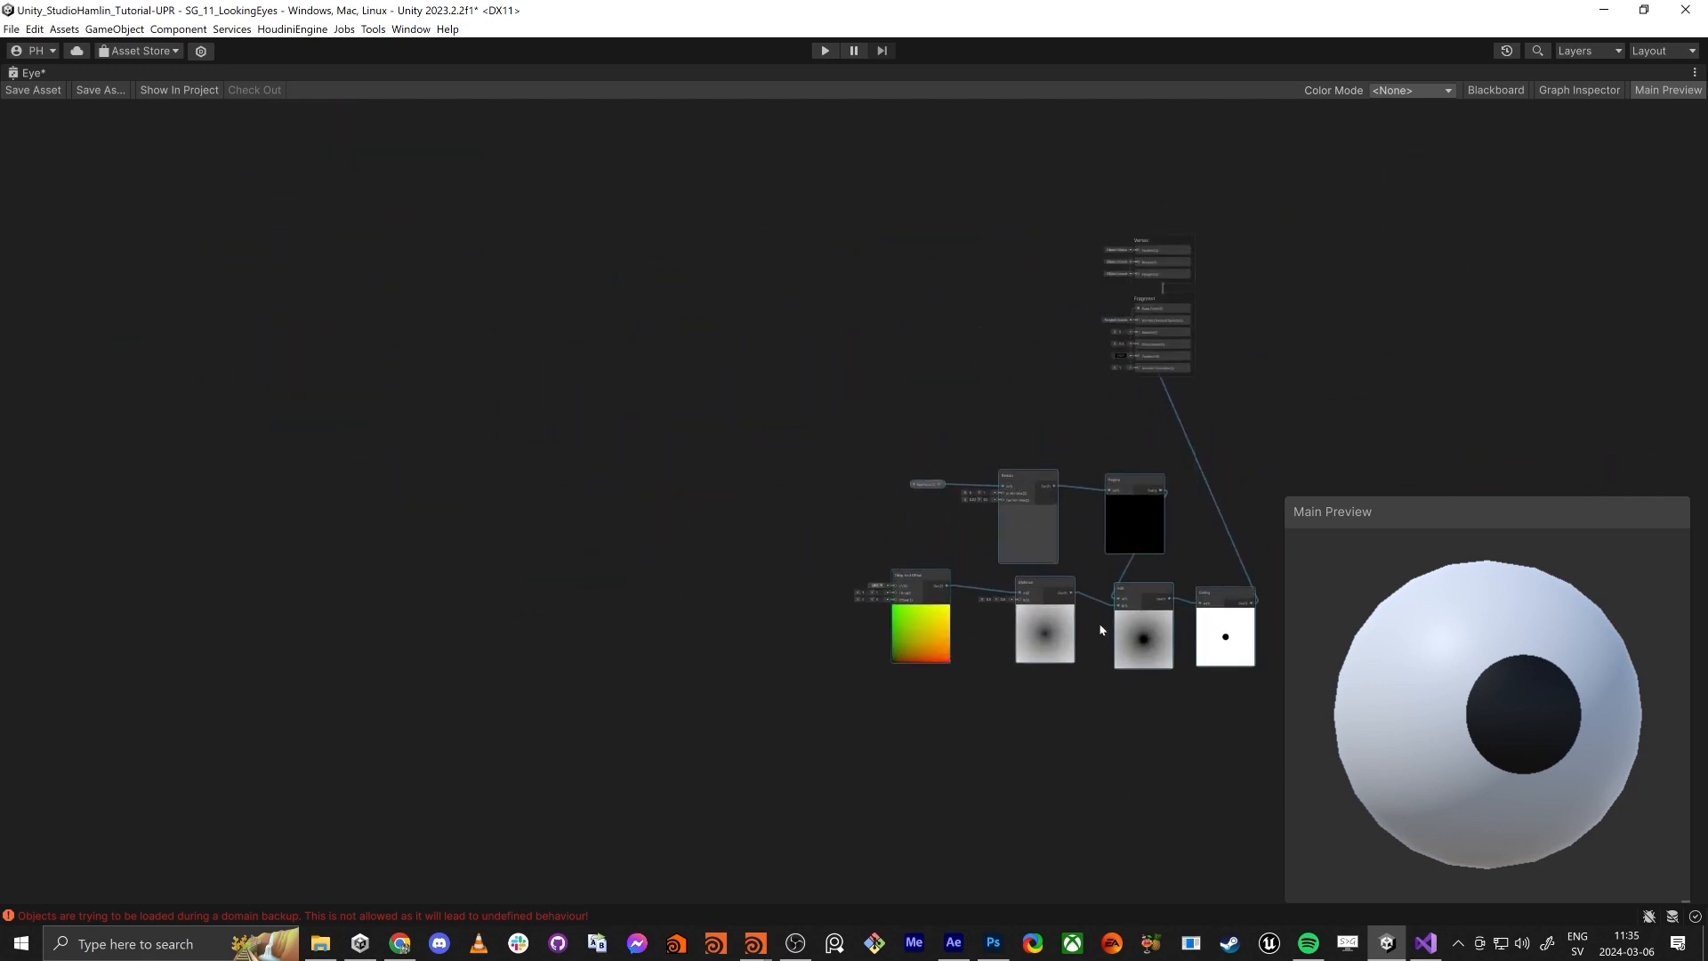
Step: Duplicate the connected Tiling And Offset and Distance nodes
scroll(946, 706, "up", 2)
middle_click_drag(946, 706, 731, 716)
left_click_drag(525, 721, 896, 552)
key("alt+Tab")
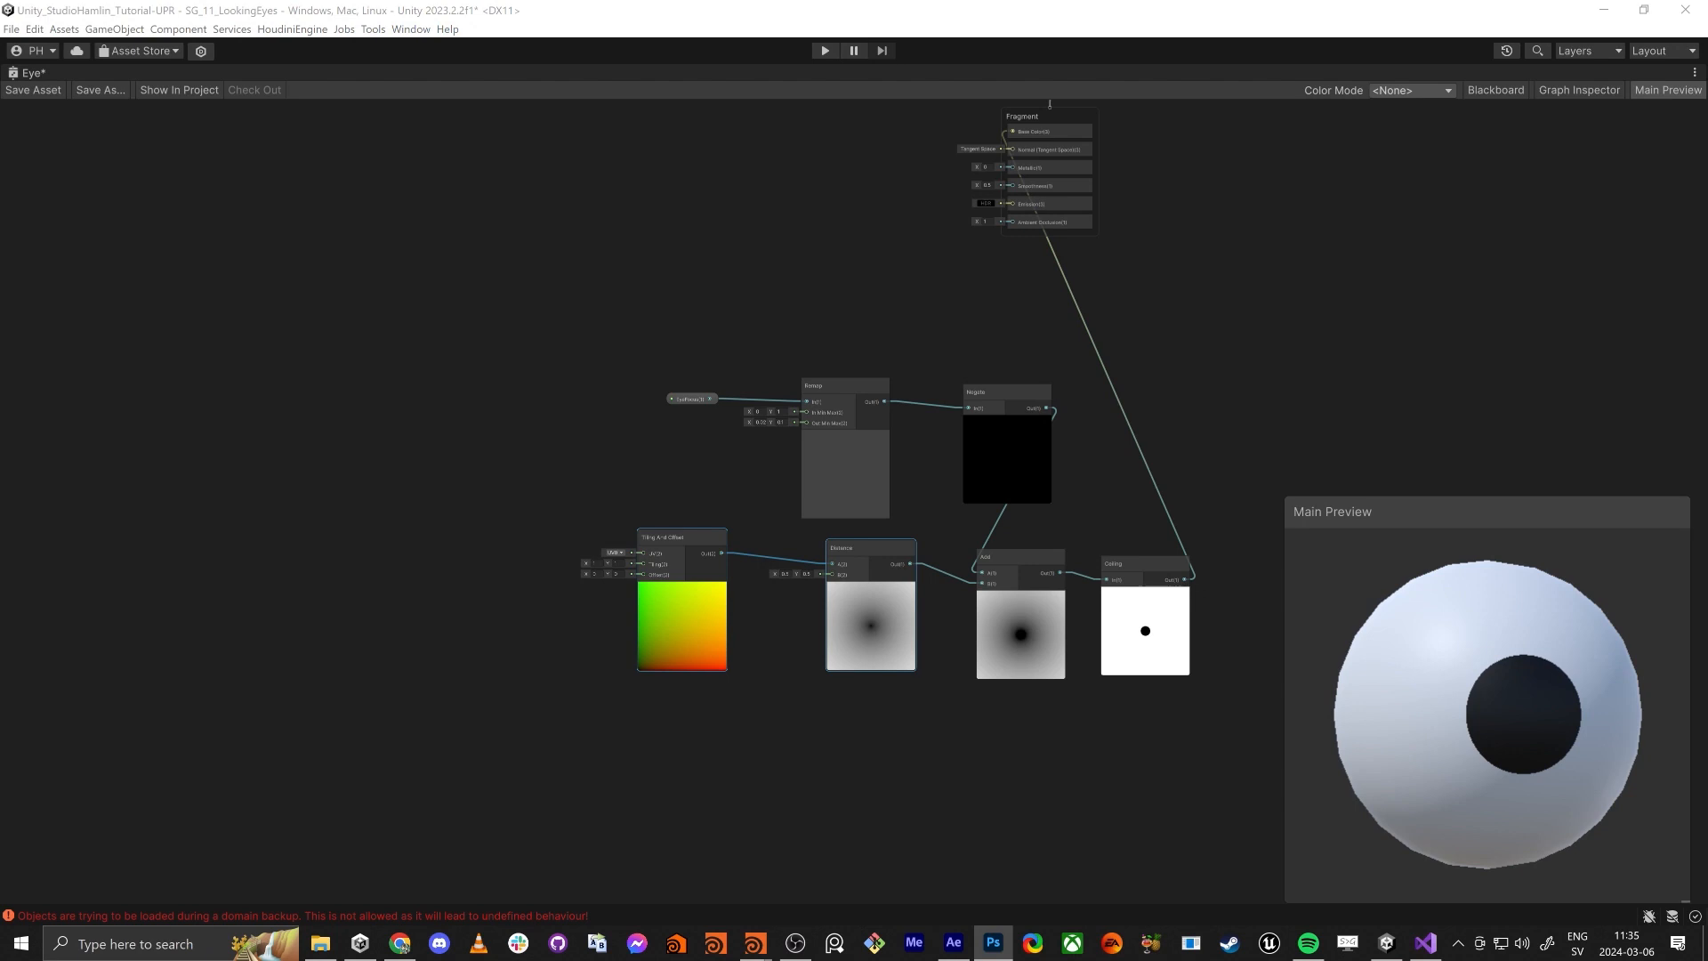
left_click_drag(517, 564, 931, 707)
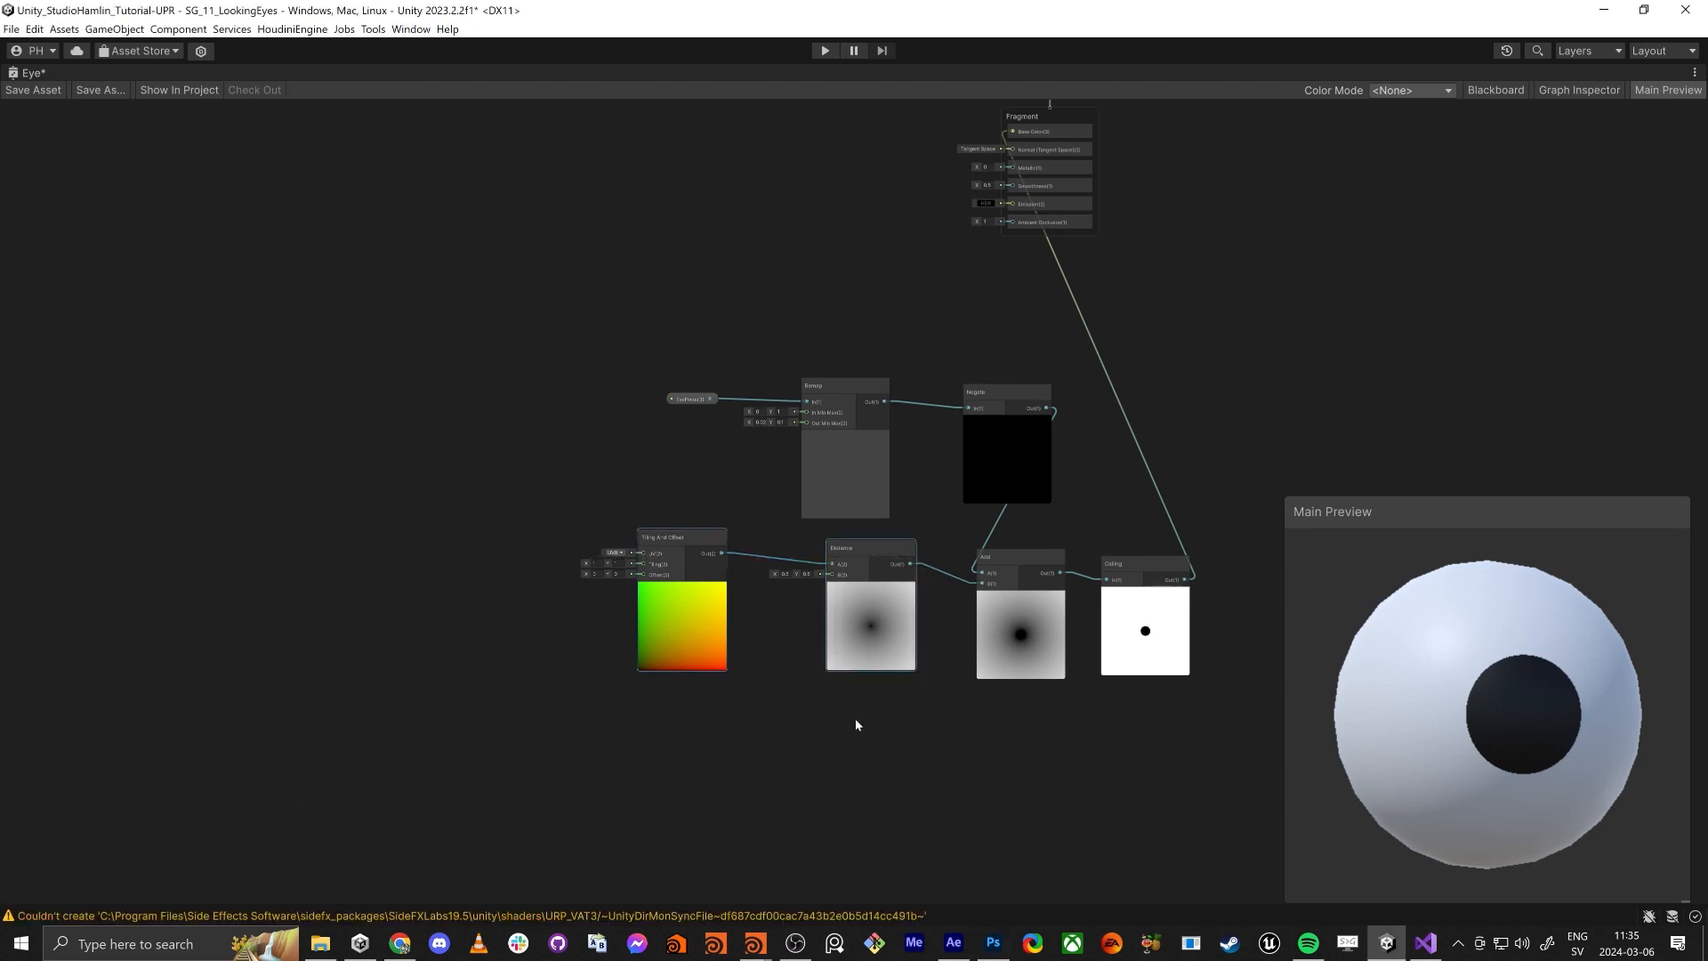
key("ctrl+v")
Step: Line up the duplicated Distance node with Tiling And Offset and move the pair into free space away from the old network
middle_click_drag(256, 511, 886, 959)
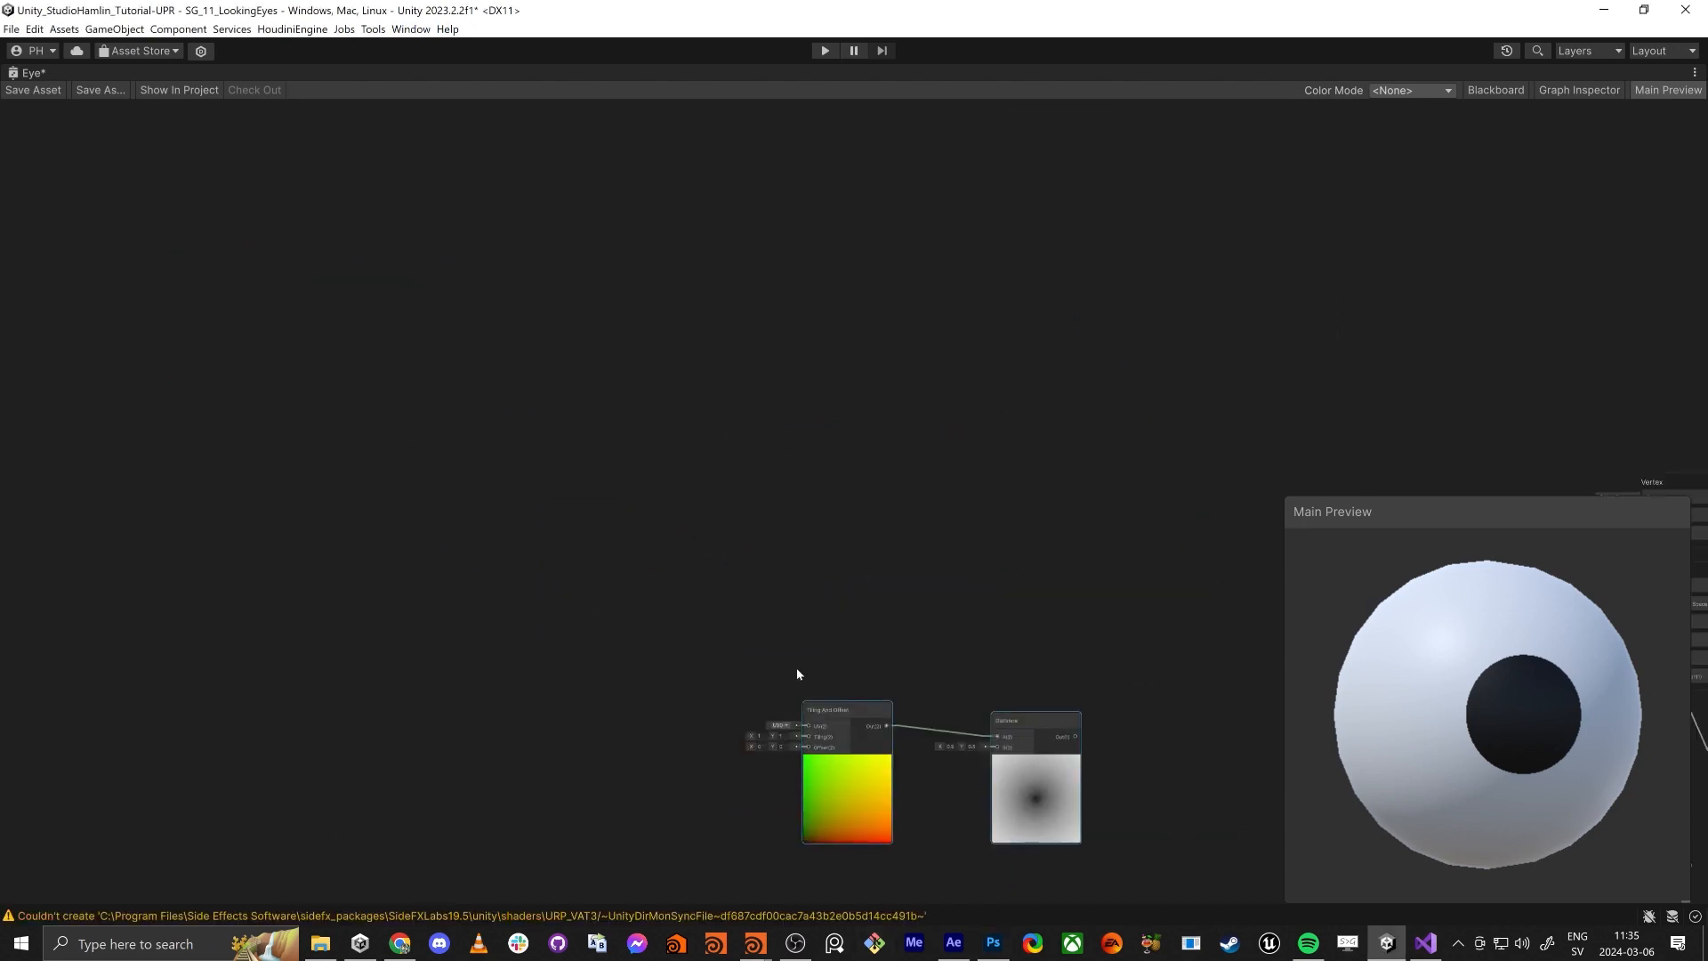
left_click(1016, 695)
left_click_drag(1042, 735, 1027, 725)
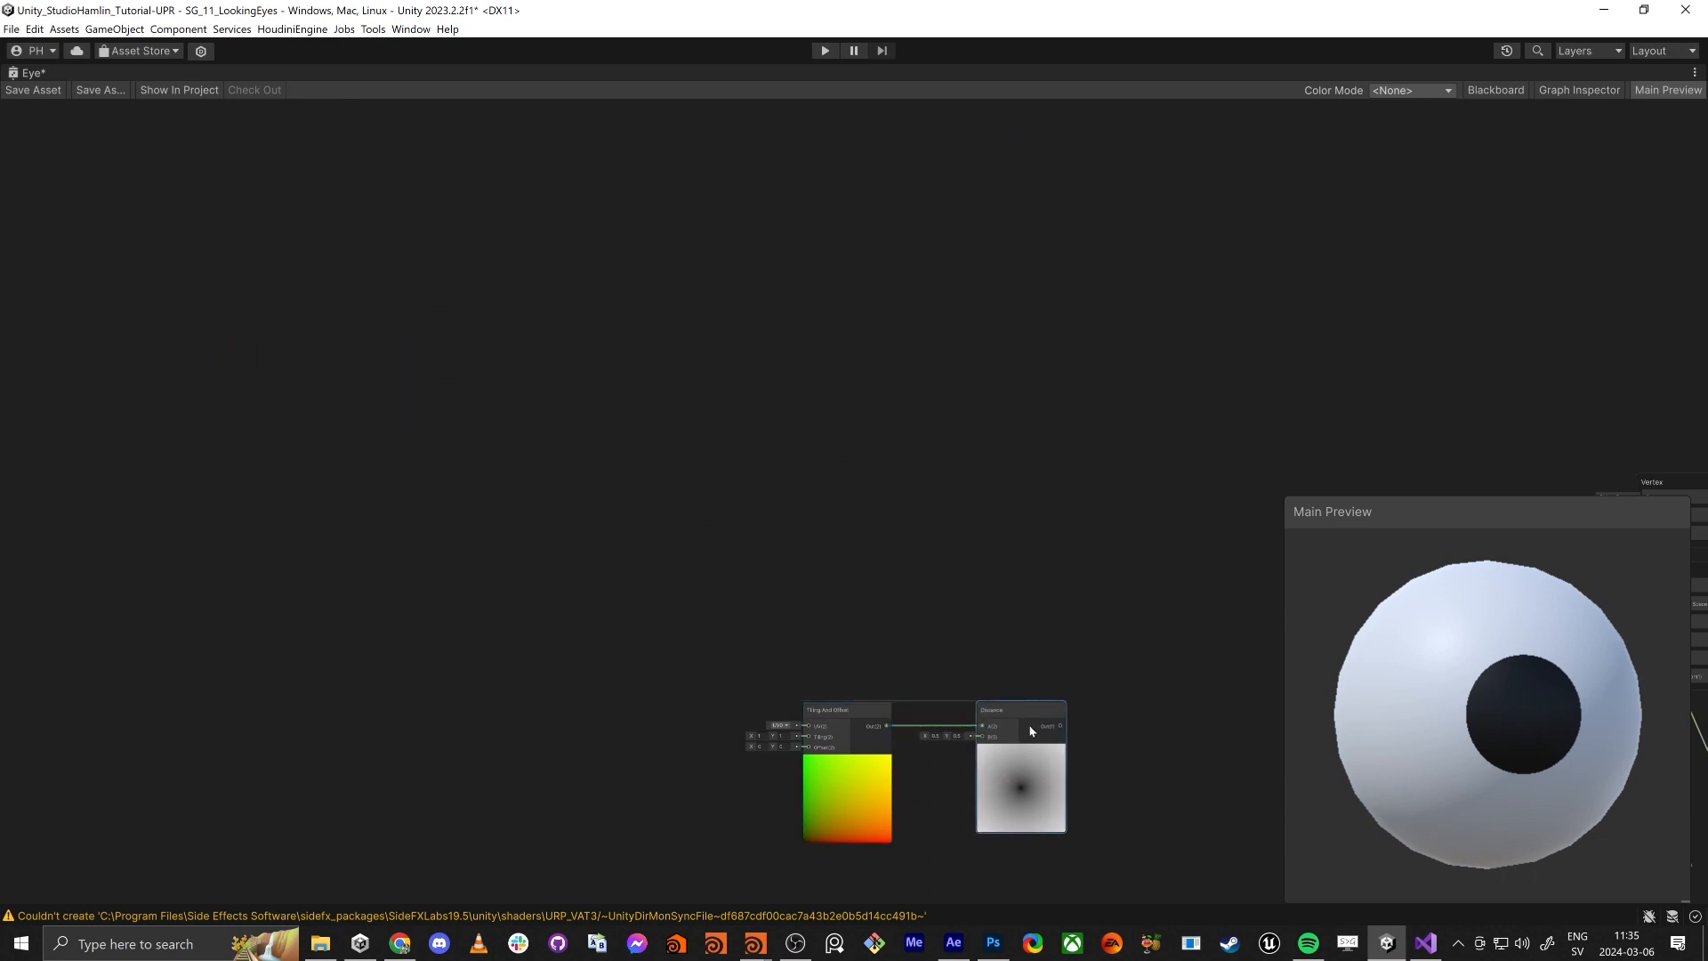
left_click_drag(750, 618, 1116, 810)
left_click_drag(1004, 735, 672, 511)
left_click(1000, 559)
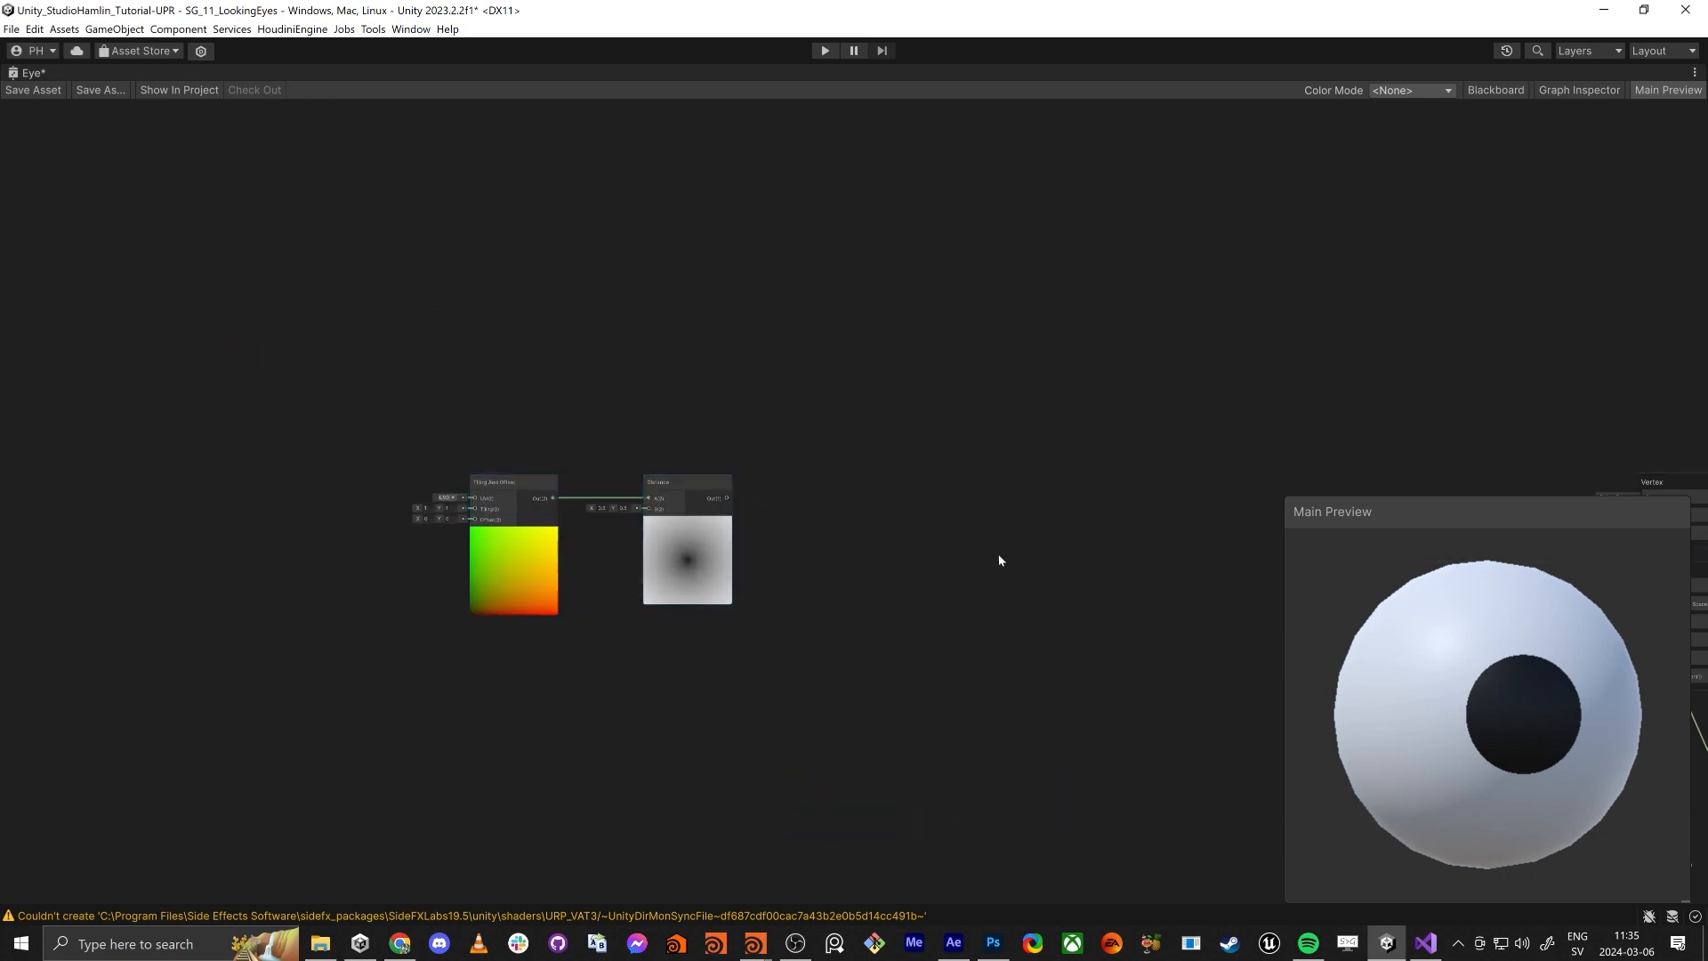
Step: Add a Remap node beside the duplicated Distance node and connect Distance's output to its In port
middle_click_drag(832, 606, 953, 564)
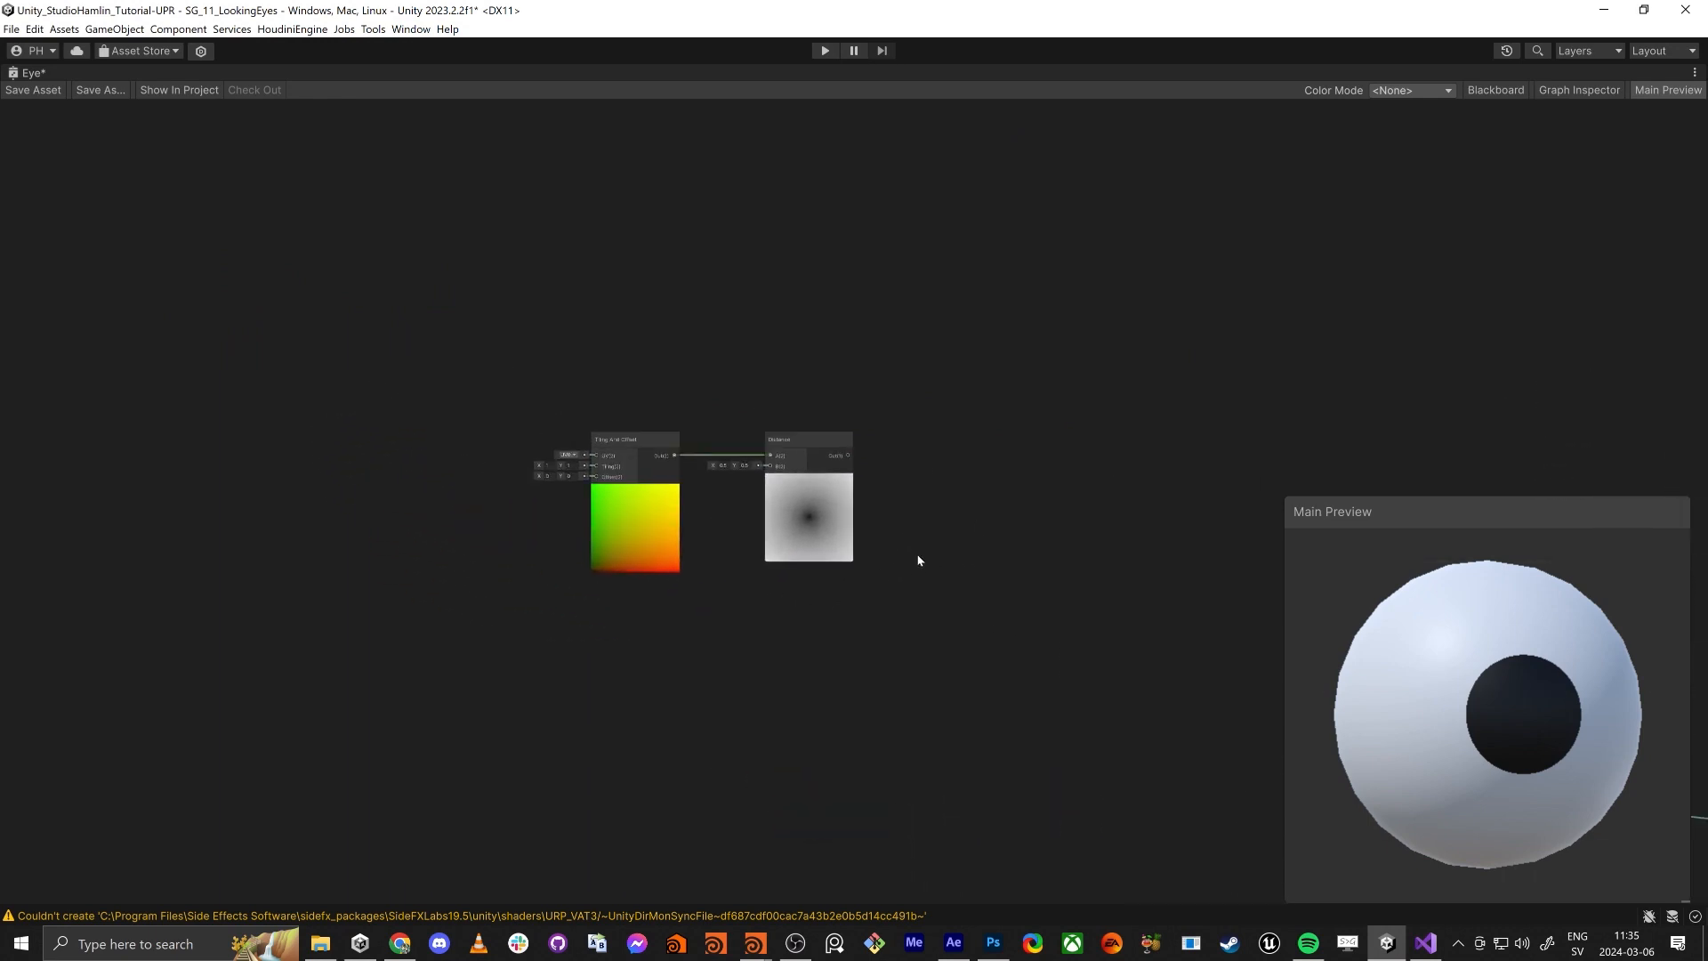
scroll(967, 498, "up", 3)
middle_click_drag(968, 503, 990, 451)
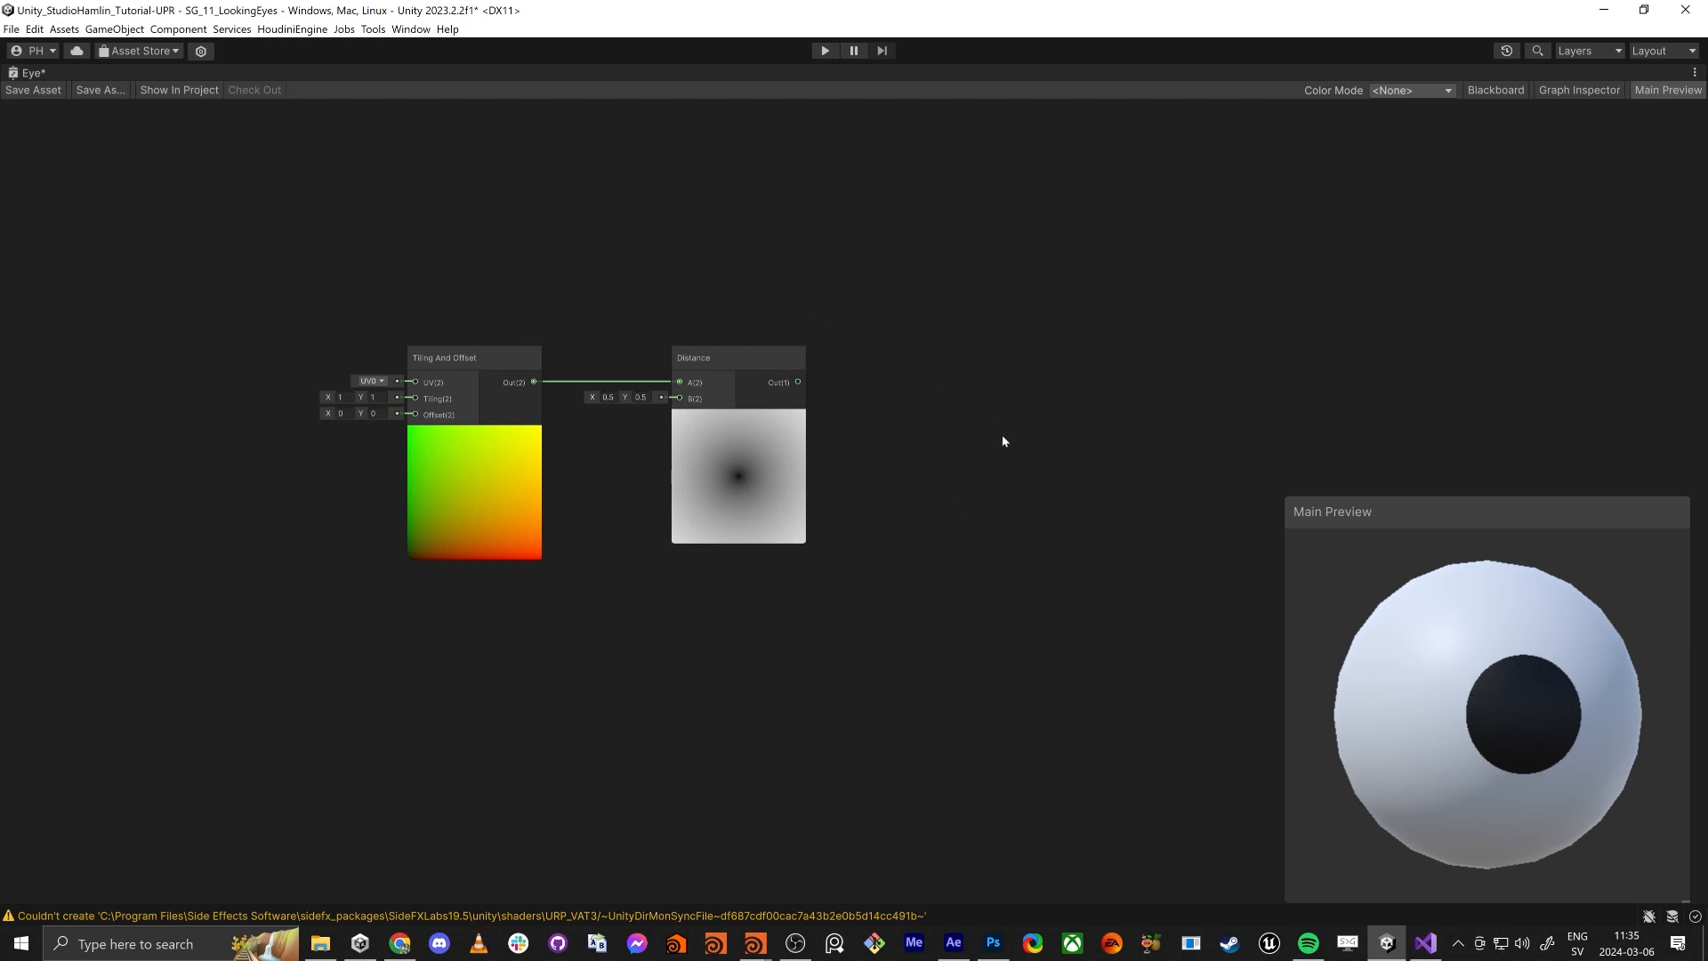
middle_click_drag(1003, 440, 862, 420)
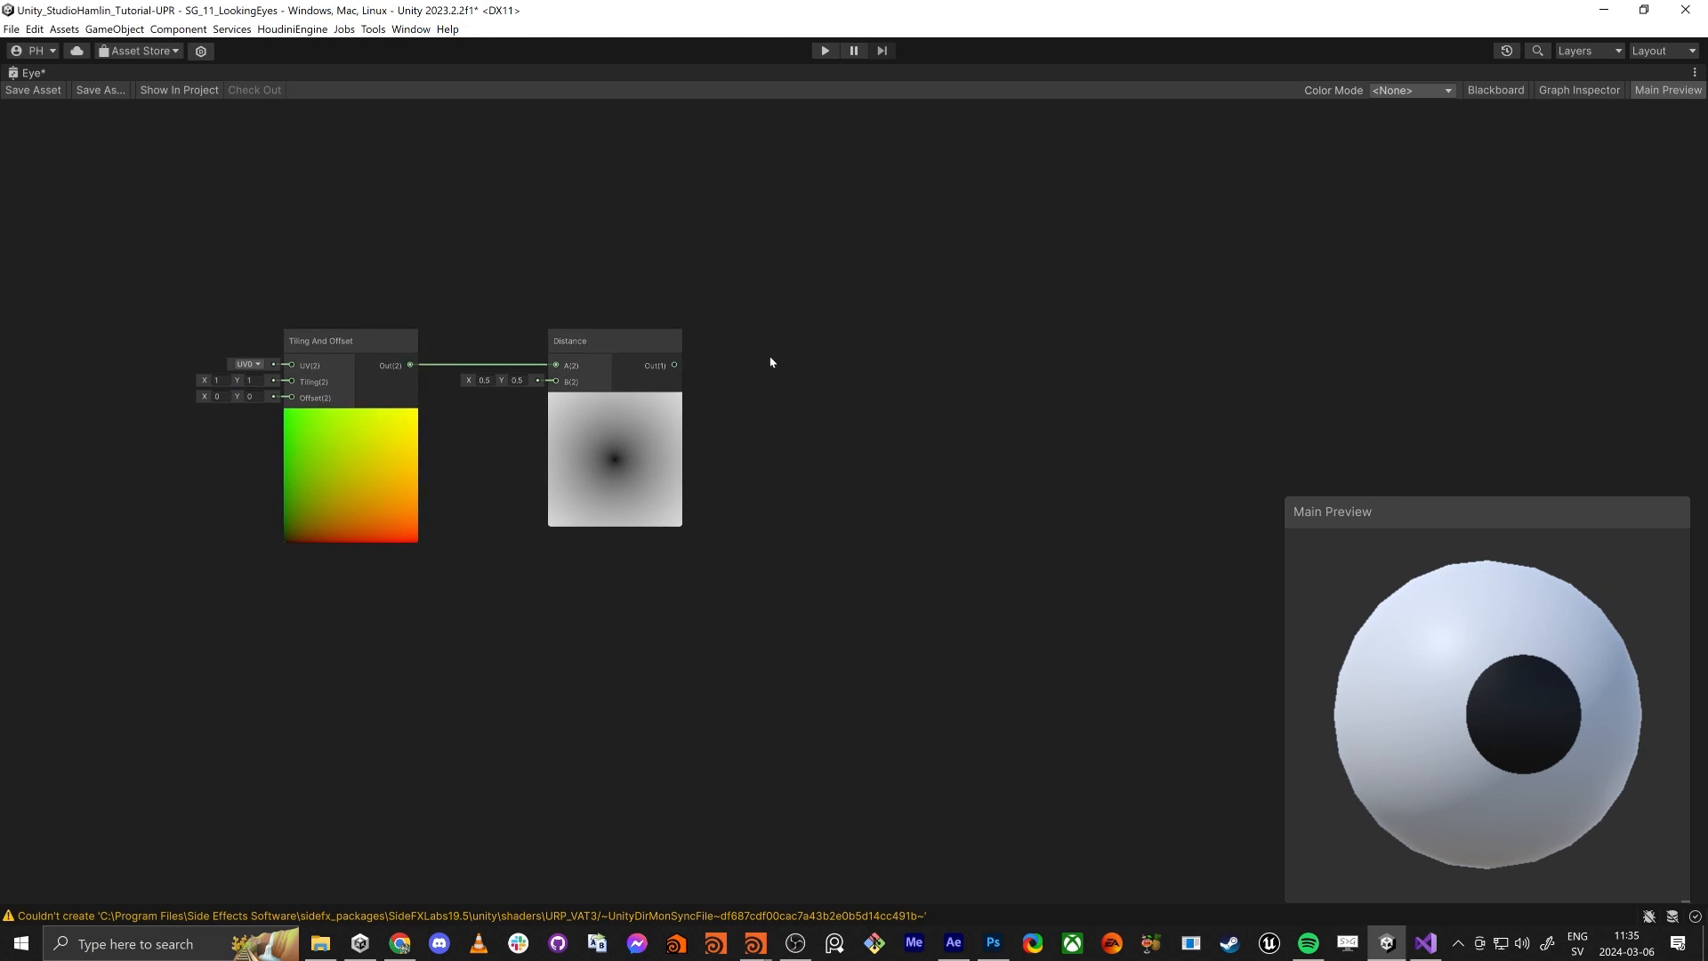
key("space")
type("remap")
key("Return")
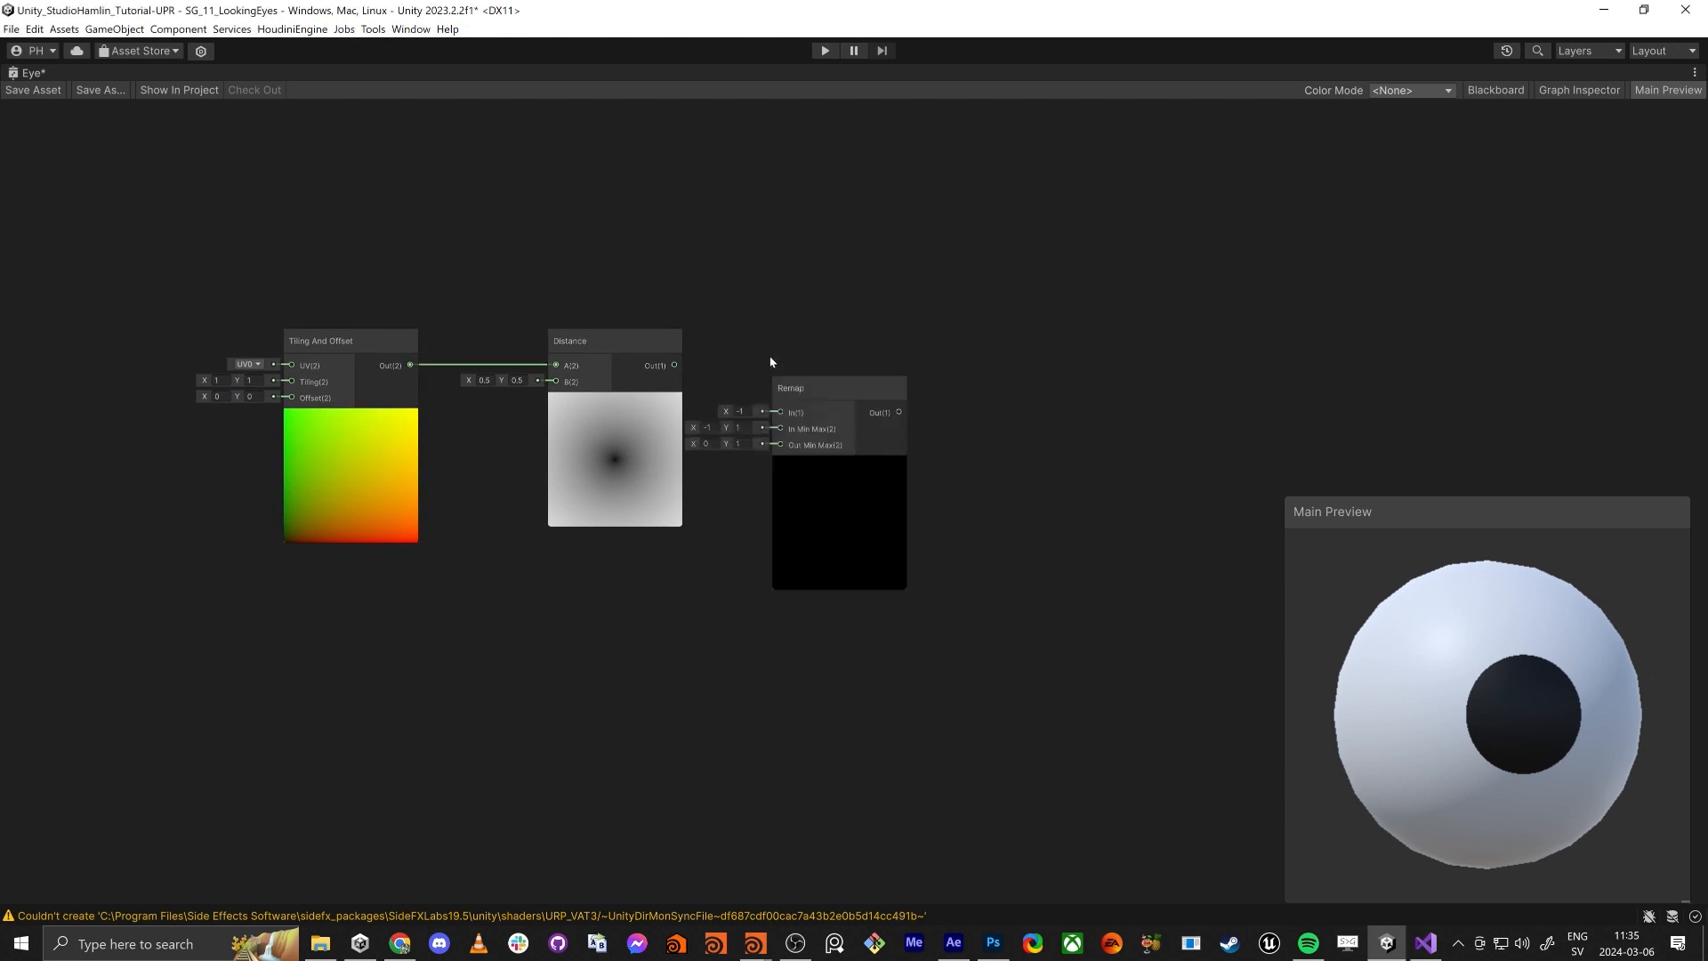
left_click_drag(840, 407, 676, 365)
Step: Set the X value of the new Remap node's In Min Max to 0
scroll(770, 468, "up", 4)
scroll(851, 502, "down", 2)
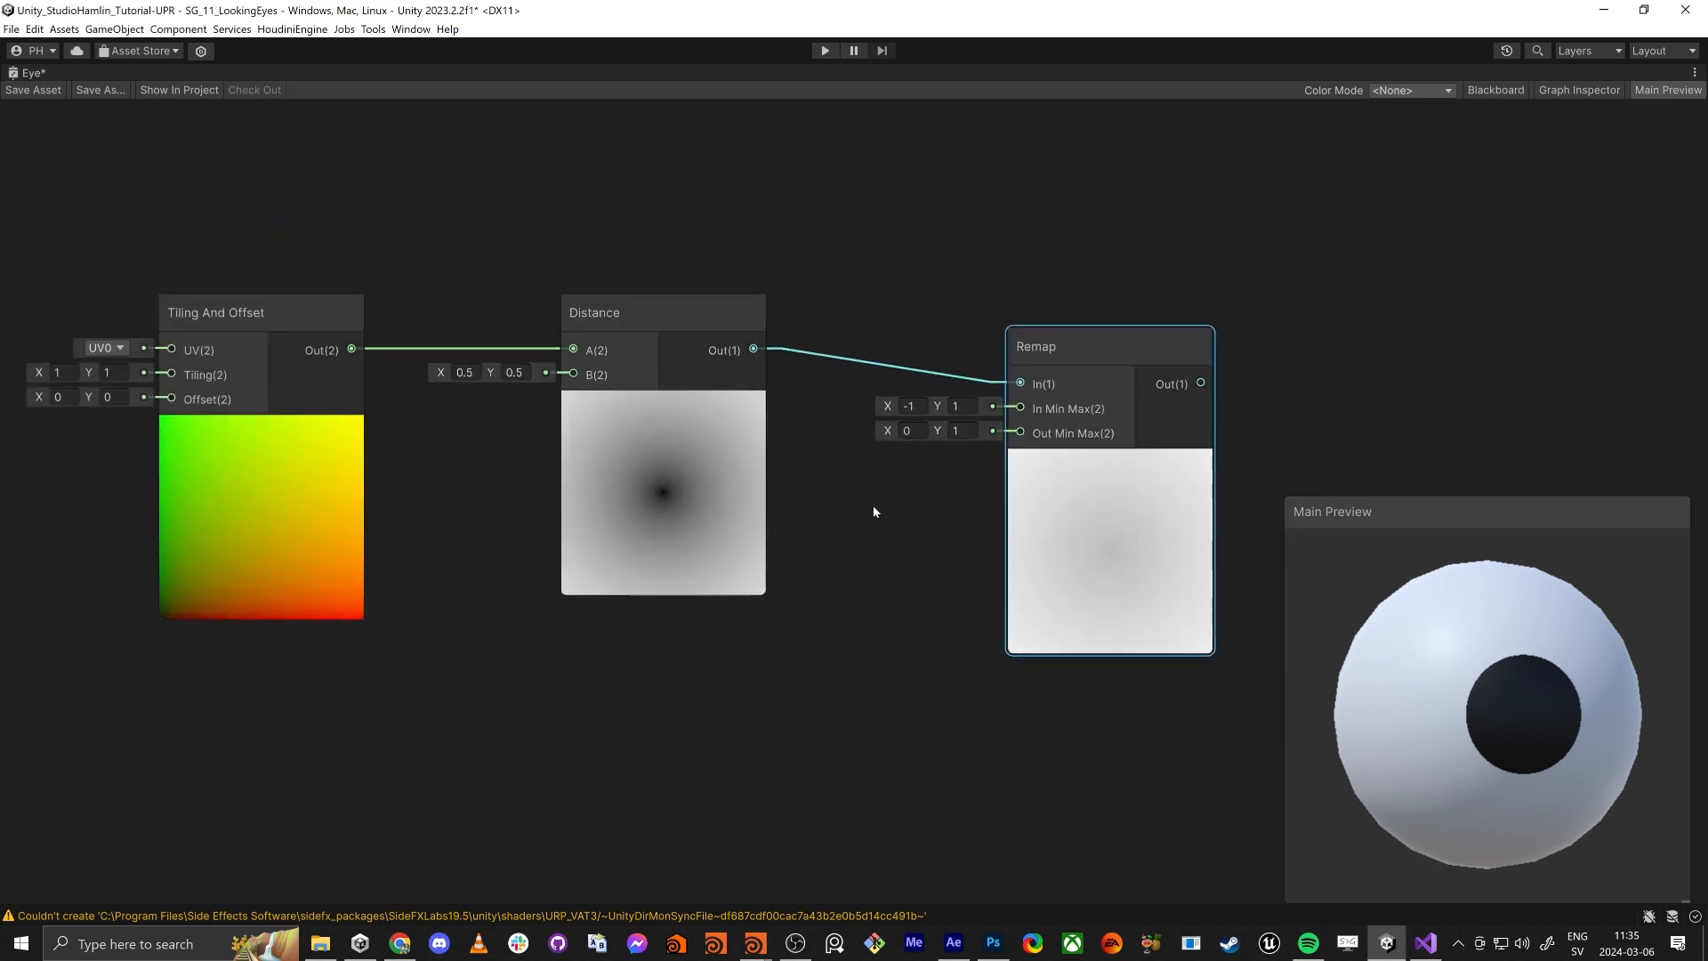
left_click(907, 406)
type("0")
key("Tab")
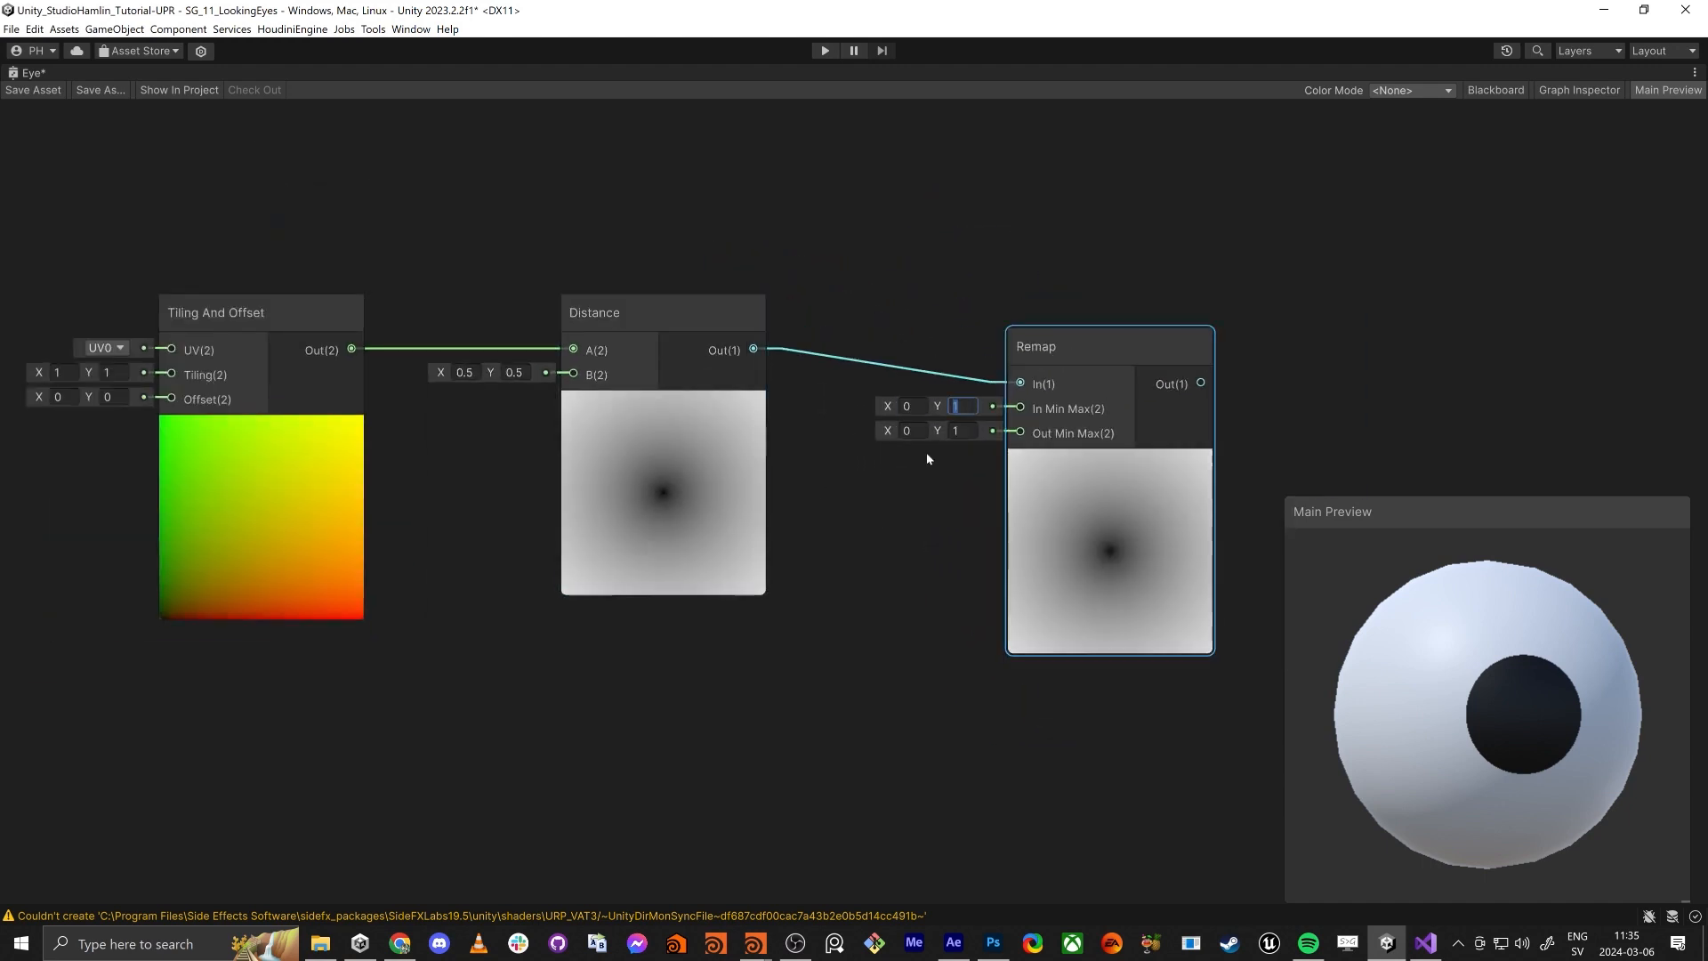
Step: Connect the new Remap node's output to the fragment Base Color and rotate the preview sphere to check the gradient
middle_click_drag(1086, 523, 652, 507)
scroll(652, 507, "down", 5)
middle_click_drag(1435, 443, 1133, 396)
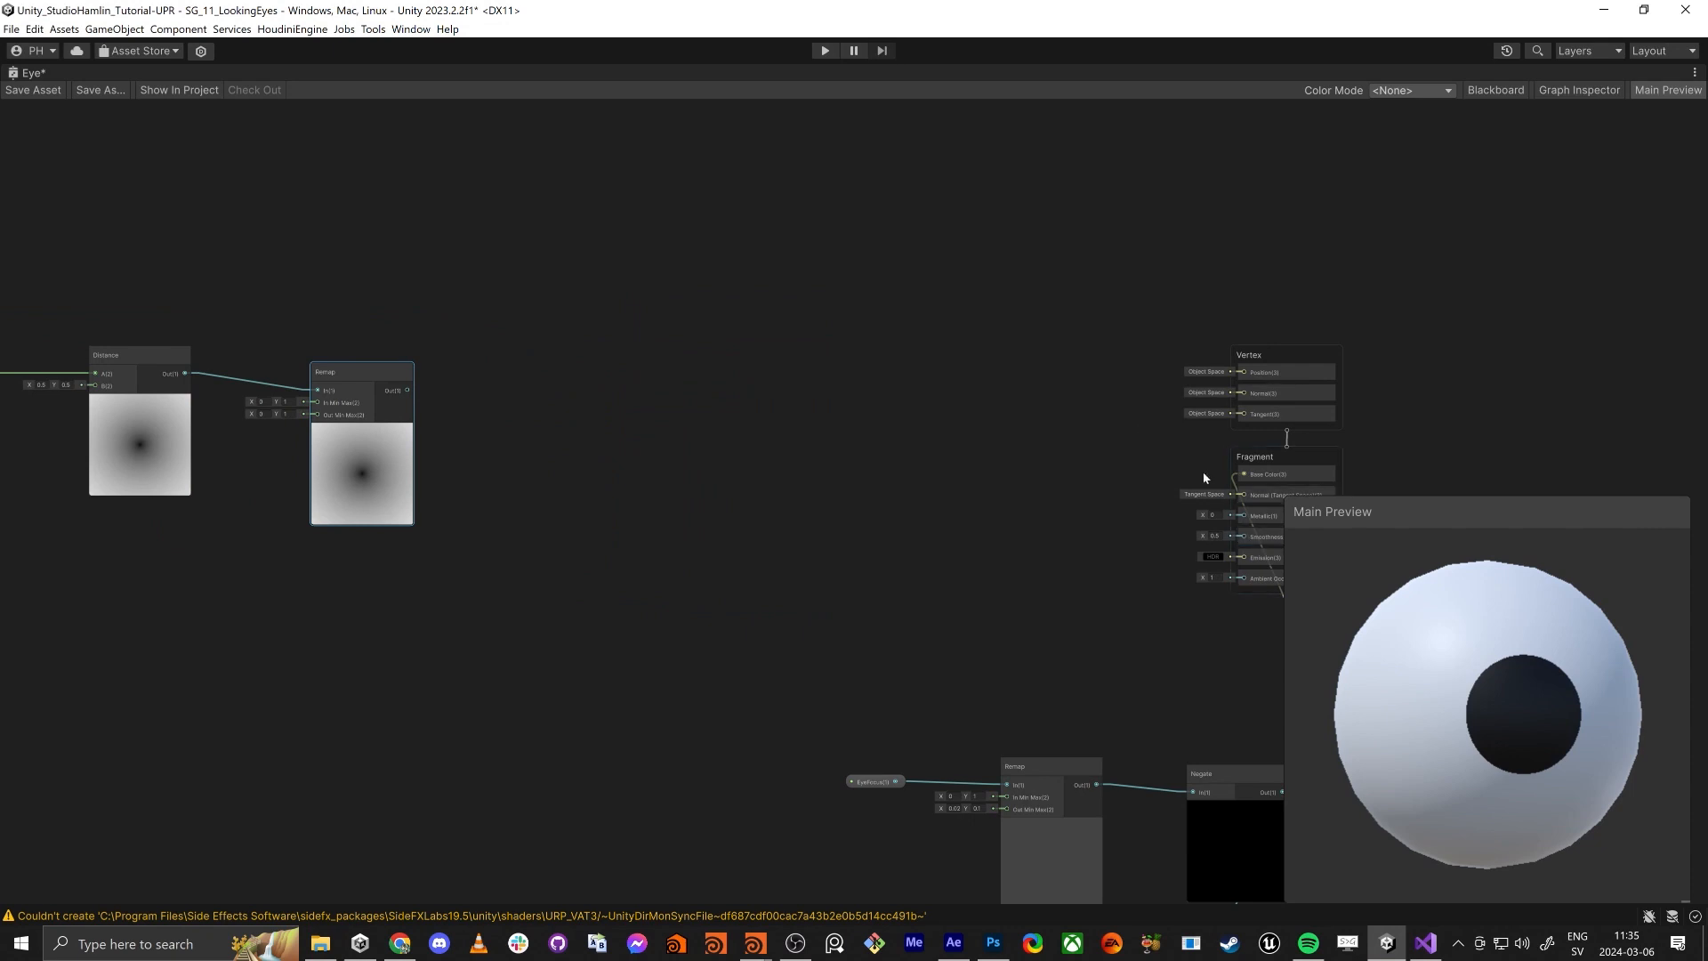
left_click_drag(1244, 475, 409, 391)
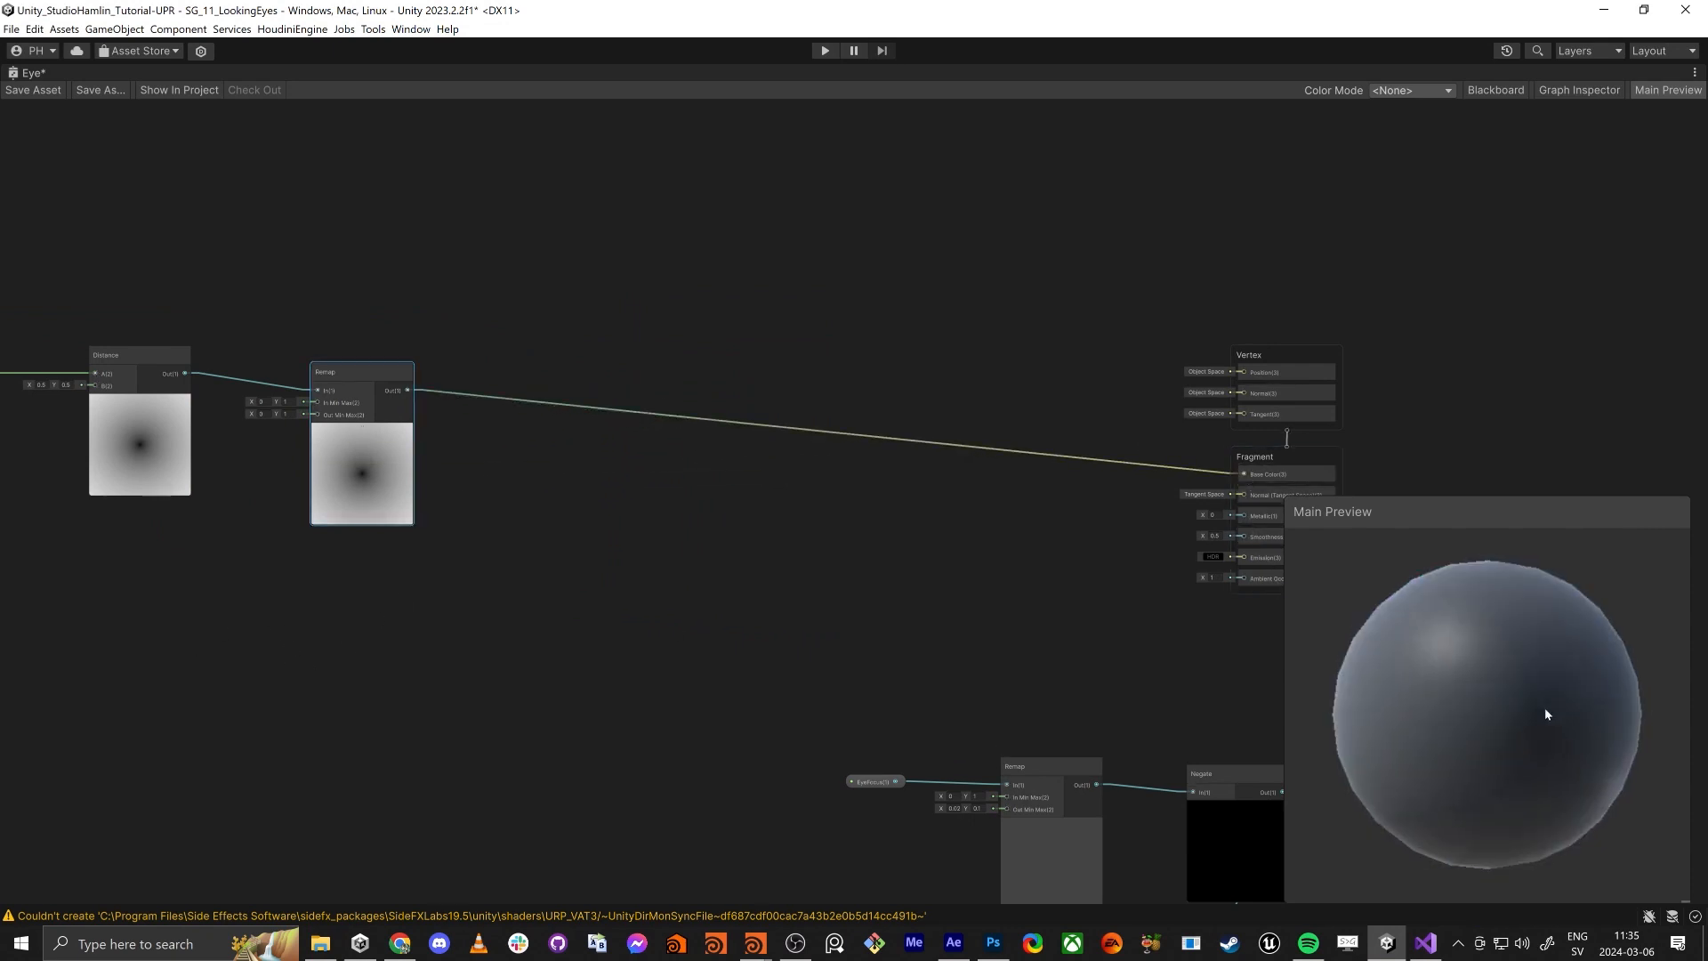
mouse_move(1546, 715)
left_mouse_down()
mouse_move(1518, 717)
mouse_move(1631, 743)
mouse_move(1480, 724)
mouse_move(1498, 717)
left_mouse_up()
Step: Align the new Remap node in a row with the Distance node
middle_click_drag(474, 594, 1100, 545)
scroll(963, 499, "up", 3)
middle_click_drag(844, 656, 730, 789)
left_click_drag(844, 363, 788, 332)
middle_click_drag(614, 656, 733, 633)
Step: Add a Float node with the value 0.1 below the Tiling And Offset node
left_click(547, 712)
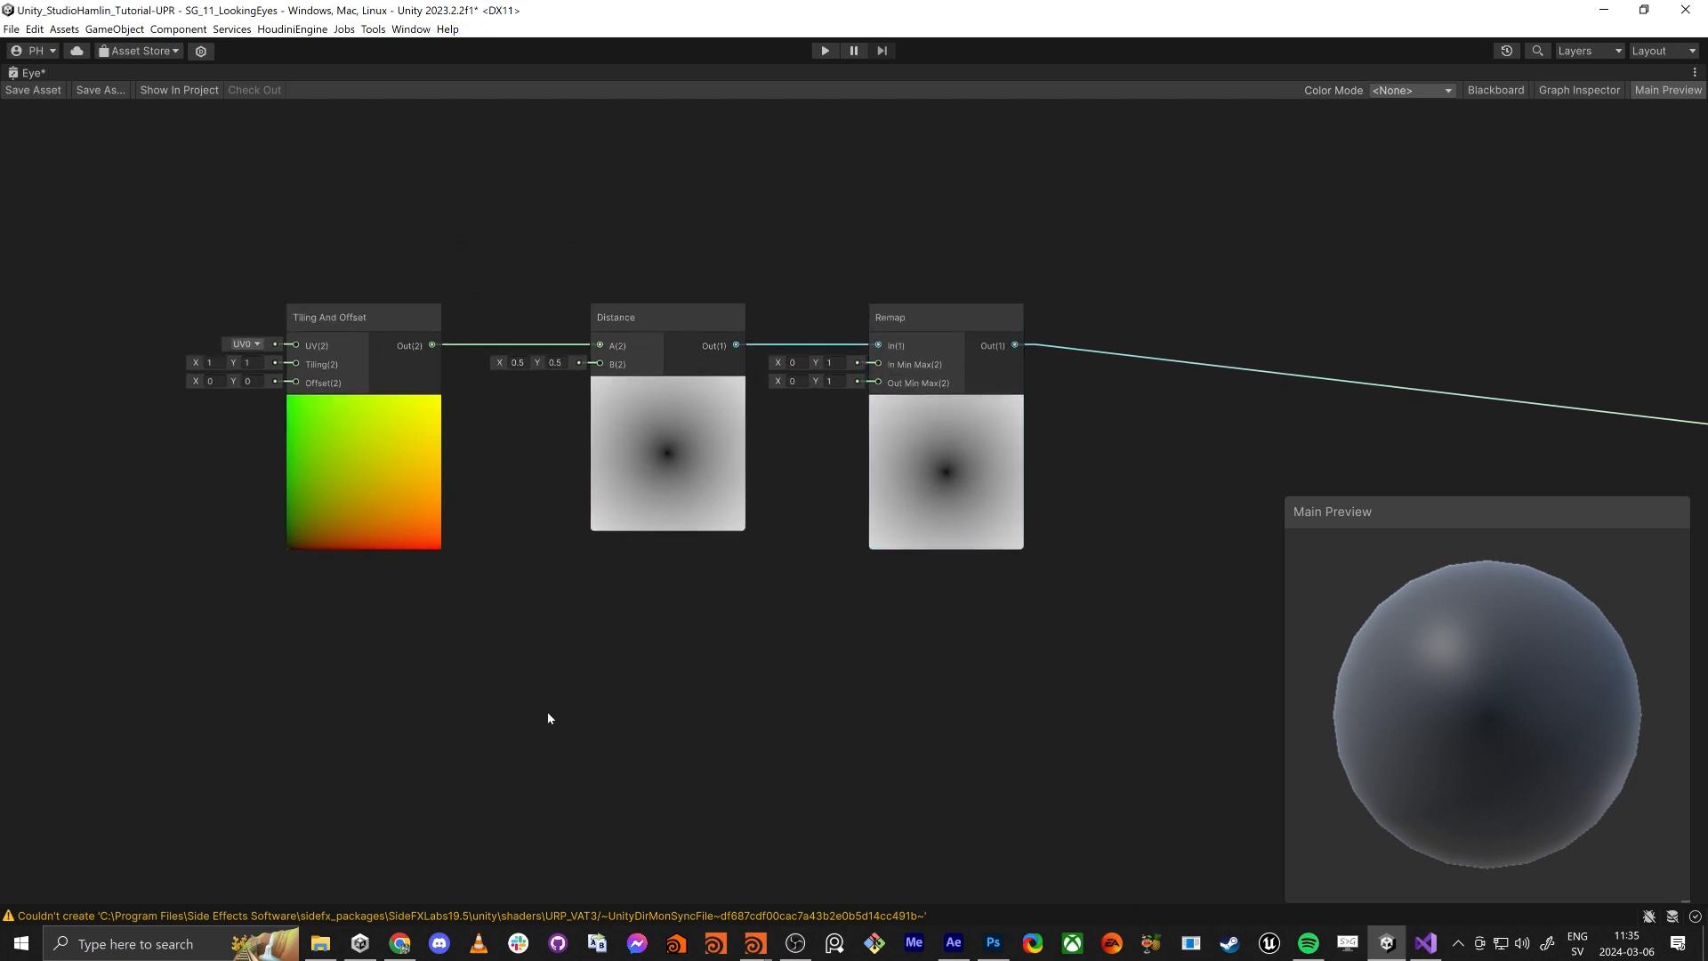
key("space")
type("float")
key("Return")
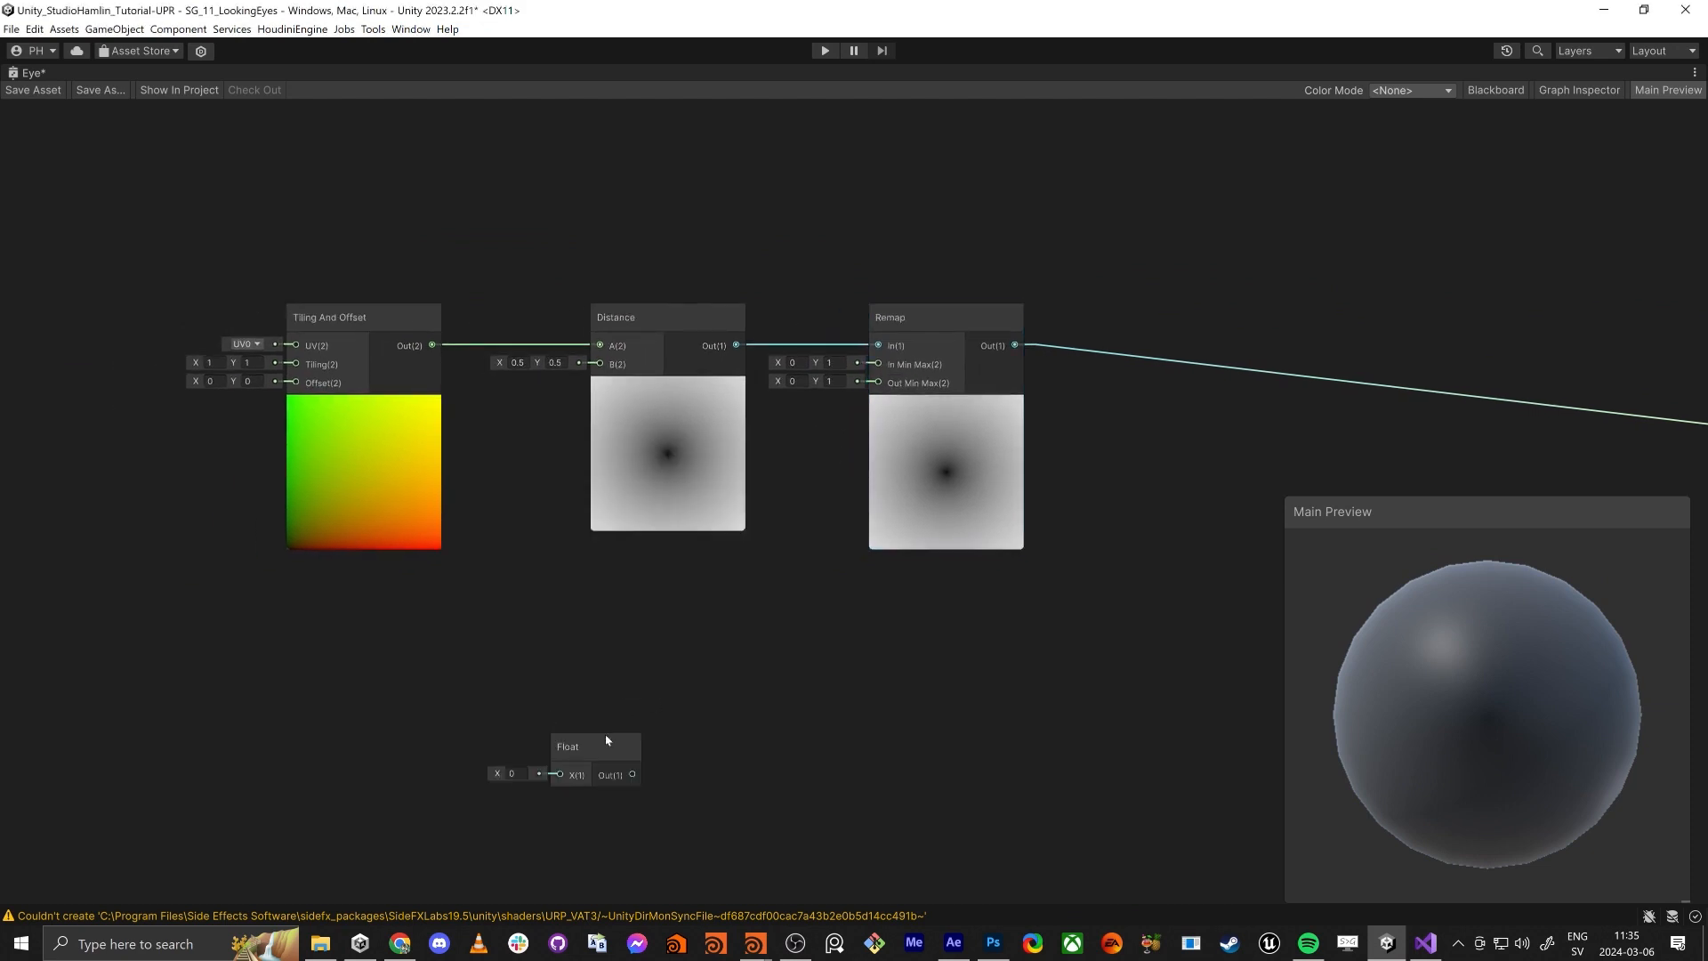
left_click_drag(580, 747, 463, 713)
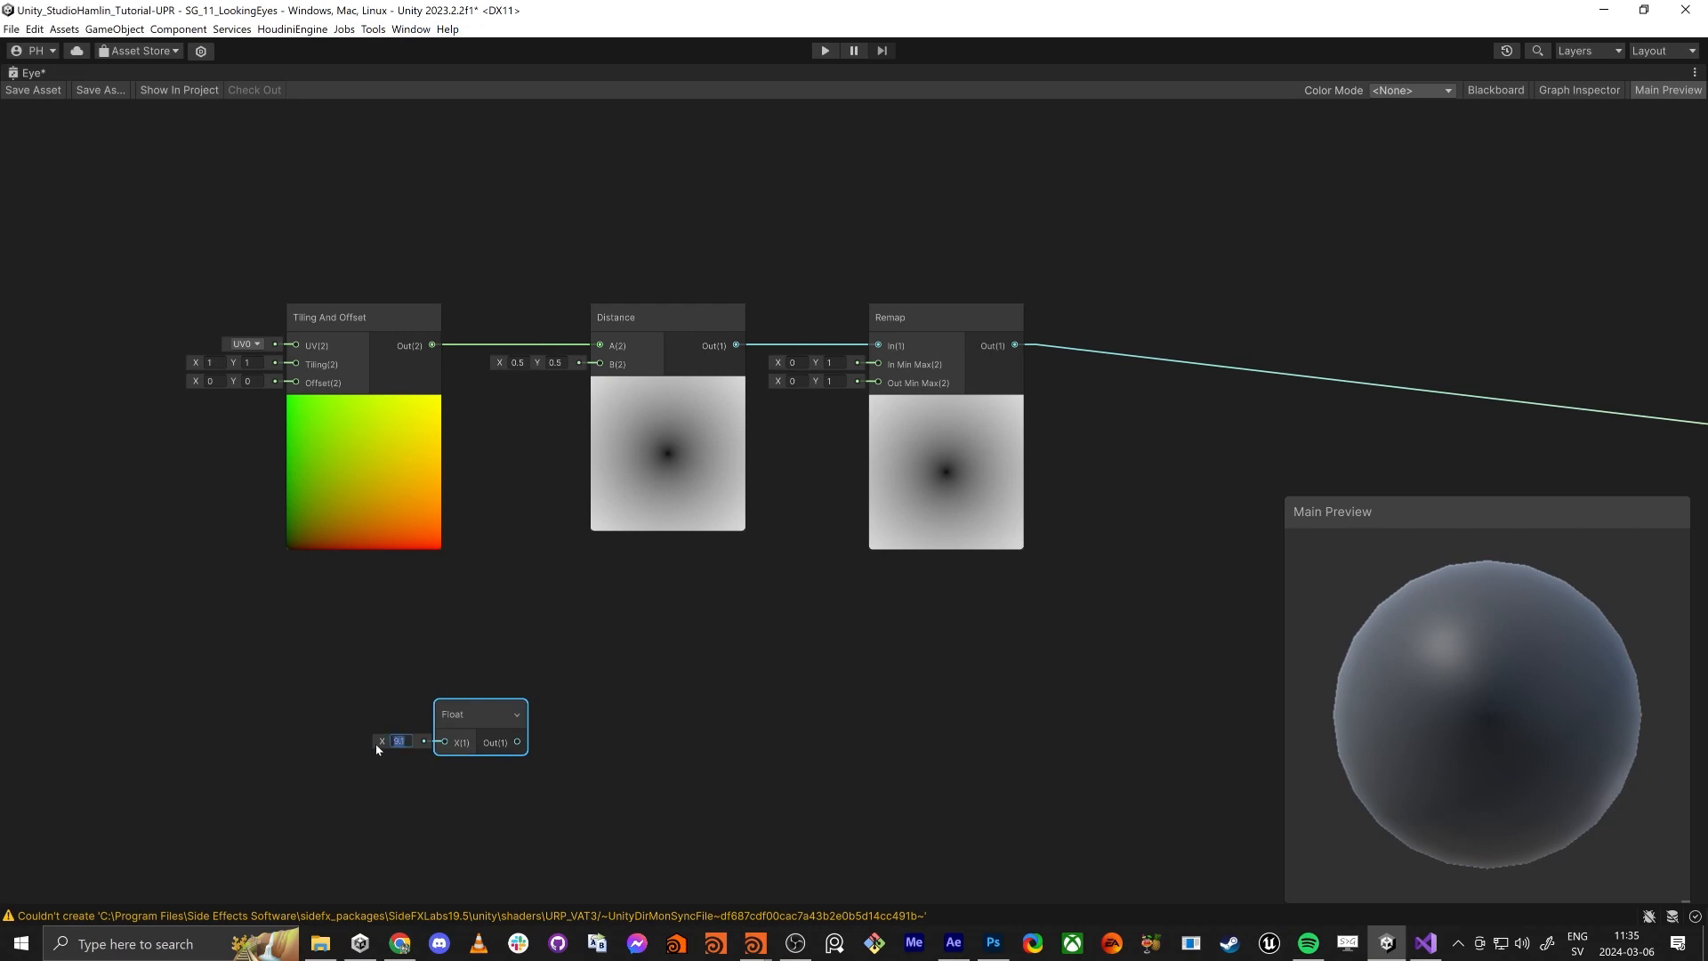
key("Tab")
Step: Create a Vector 2 node from the Float output, connected to its Y port
left_click_drag(517, 742, 742, 731)
type("vec")
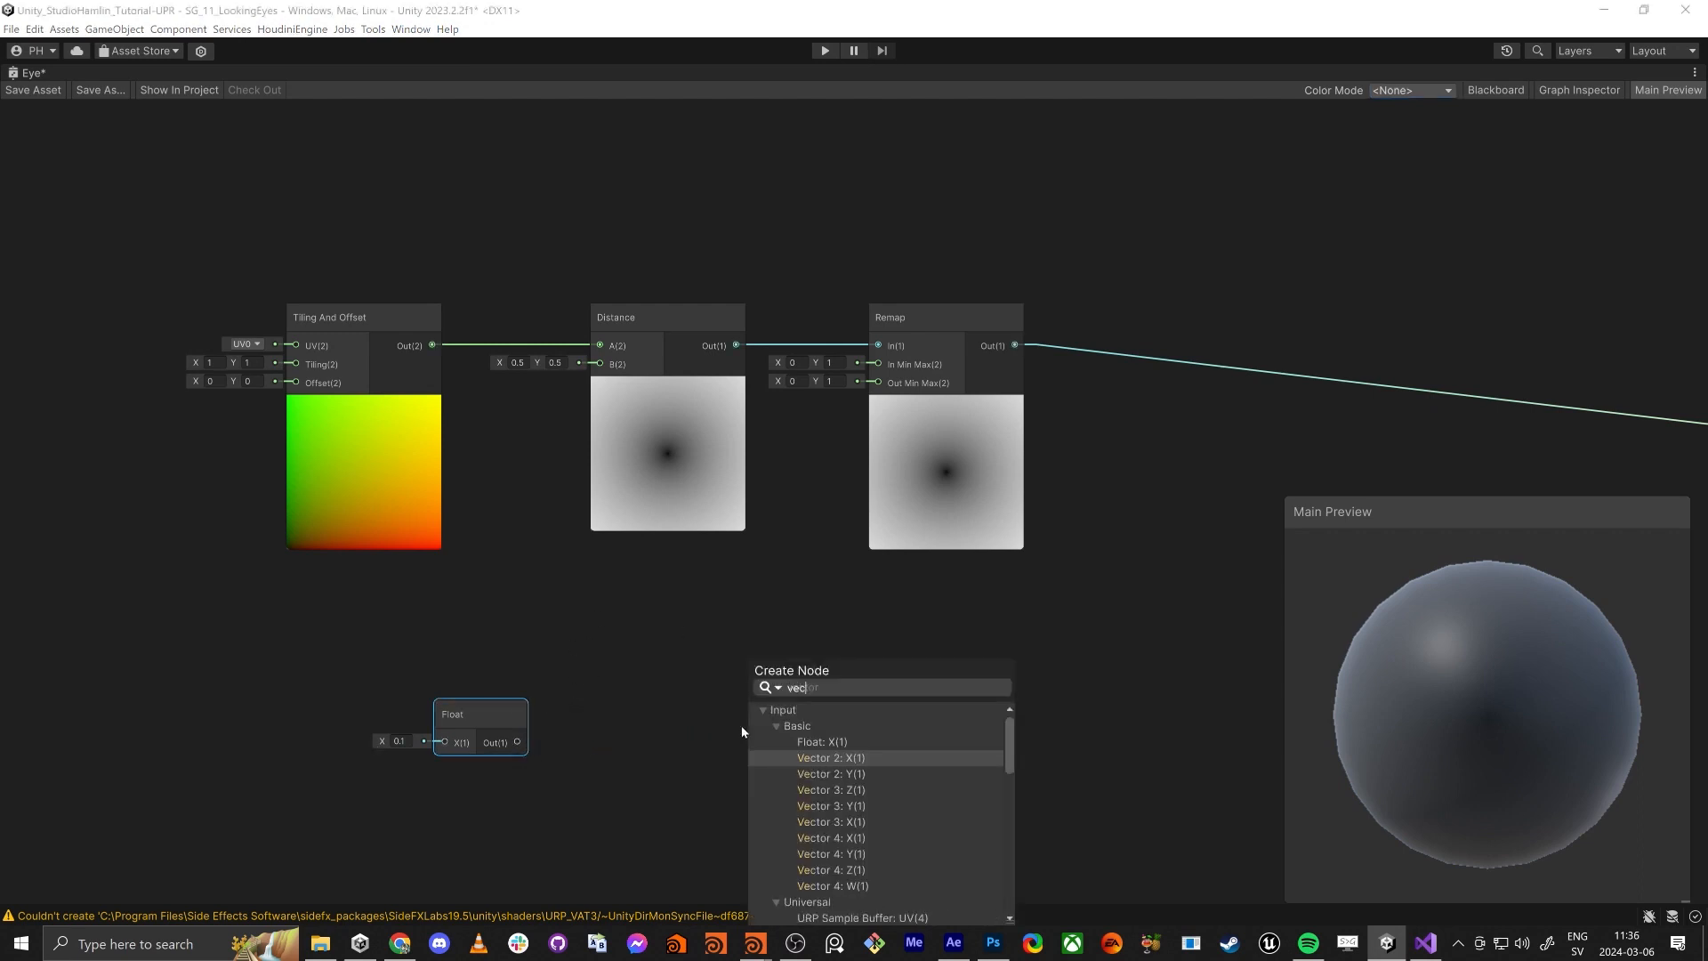
key("Down")
key("Return")
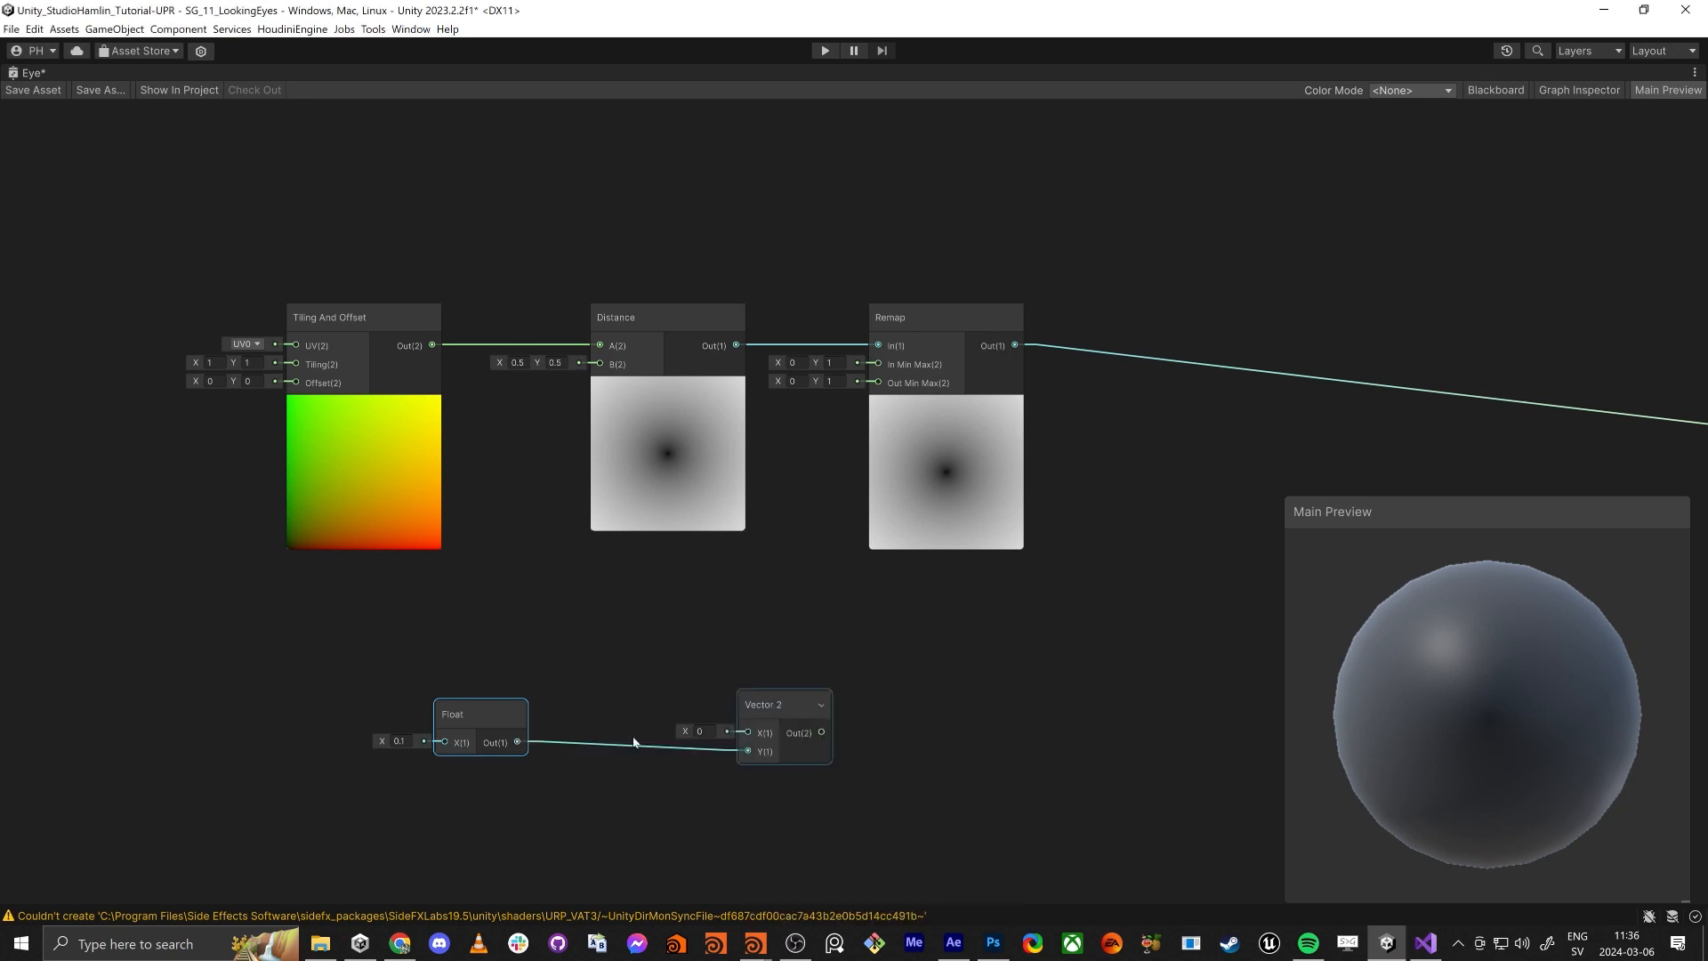
Step: Create an Add node with the Float feeding its B port, and connect its output to the Vector 2's X port
left_click_drag(517, 741, 660, 589)
type("add")
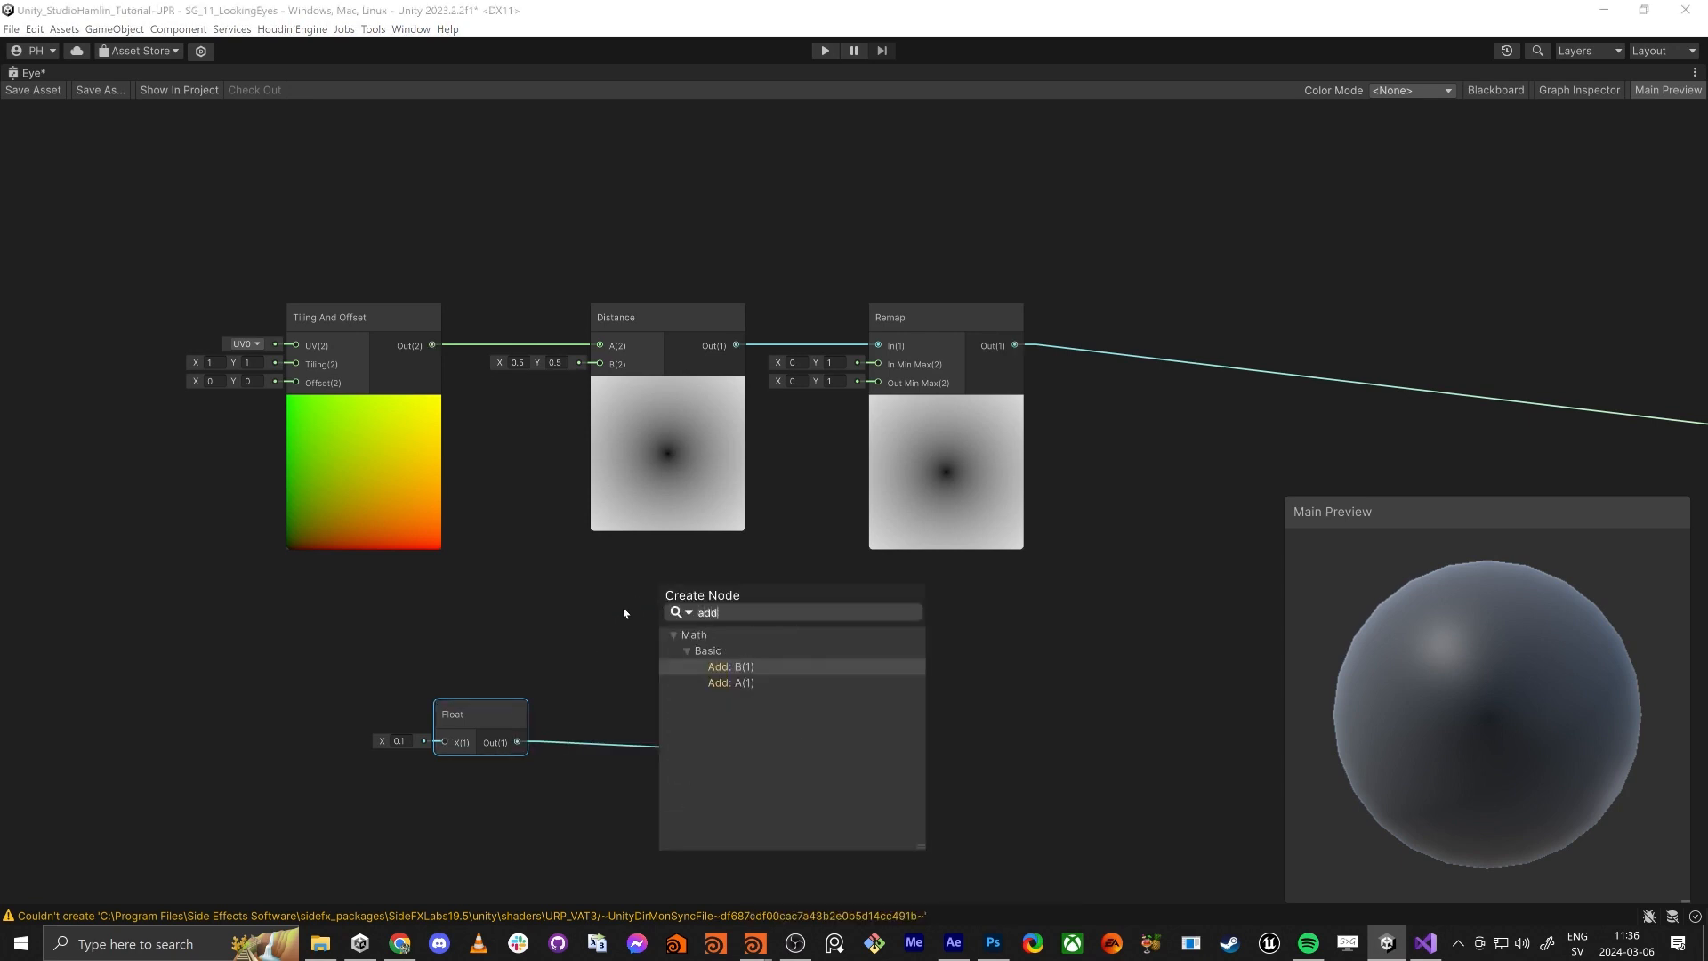
key("Return")
left_click(697, 633)
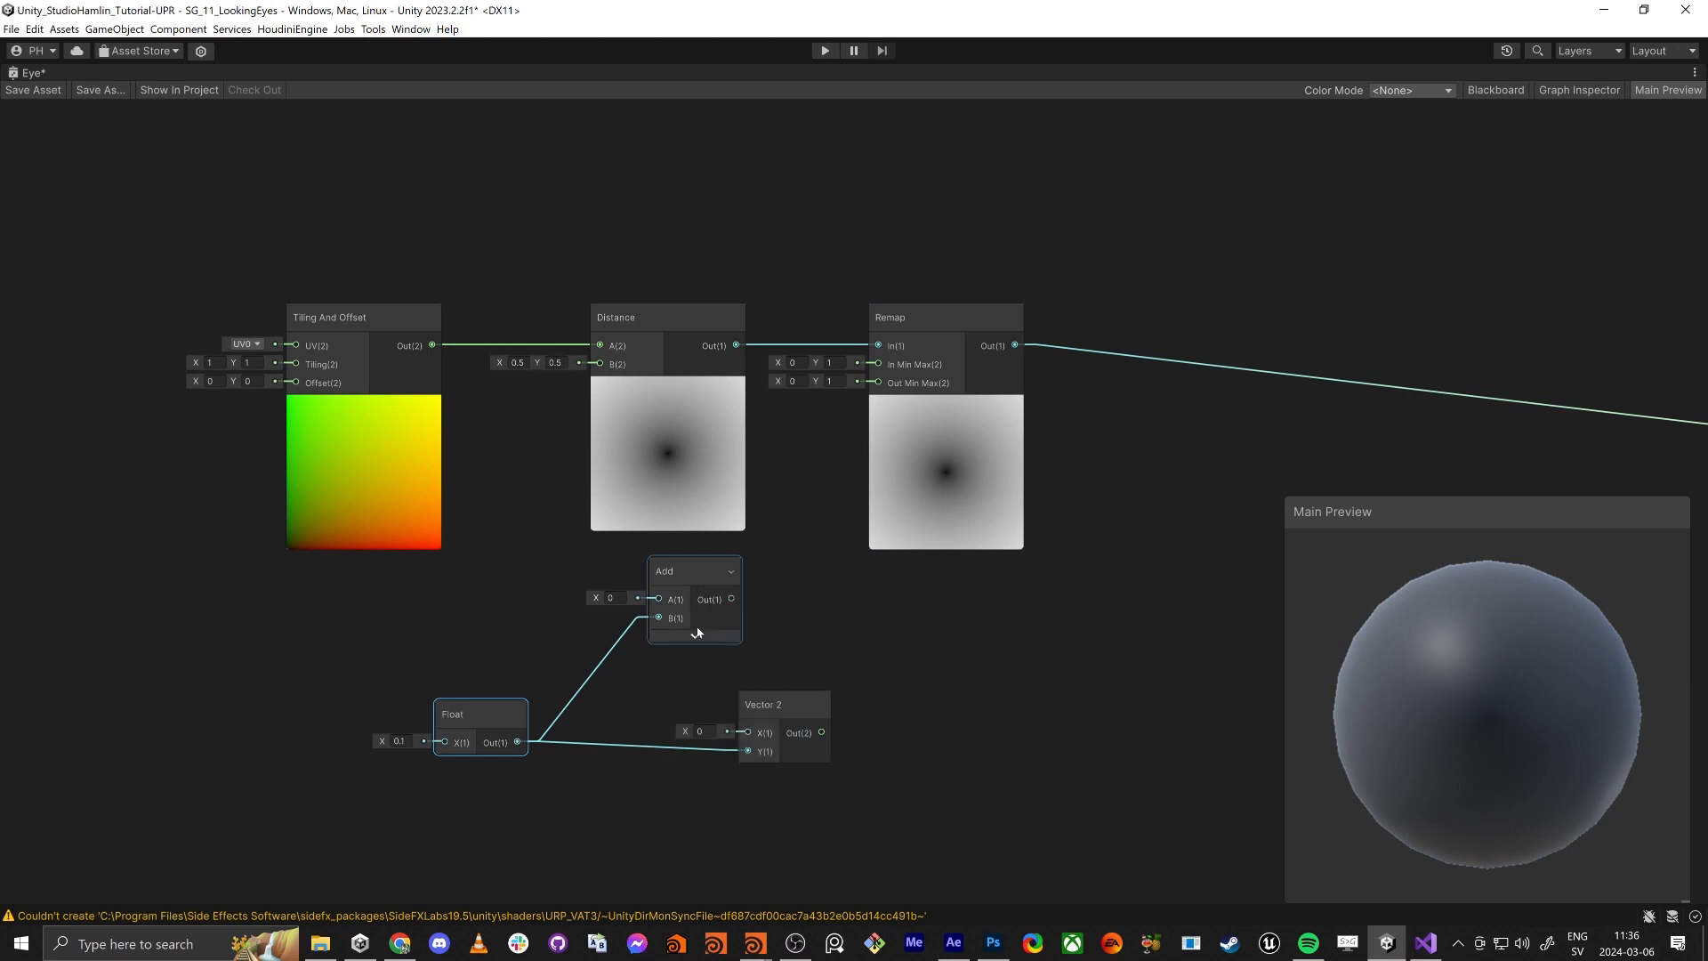
left_click_drag(697, 633, 749, 730)
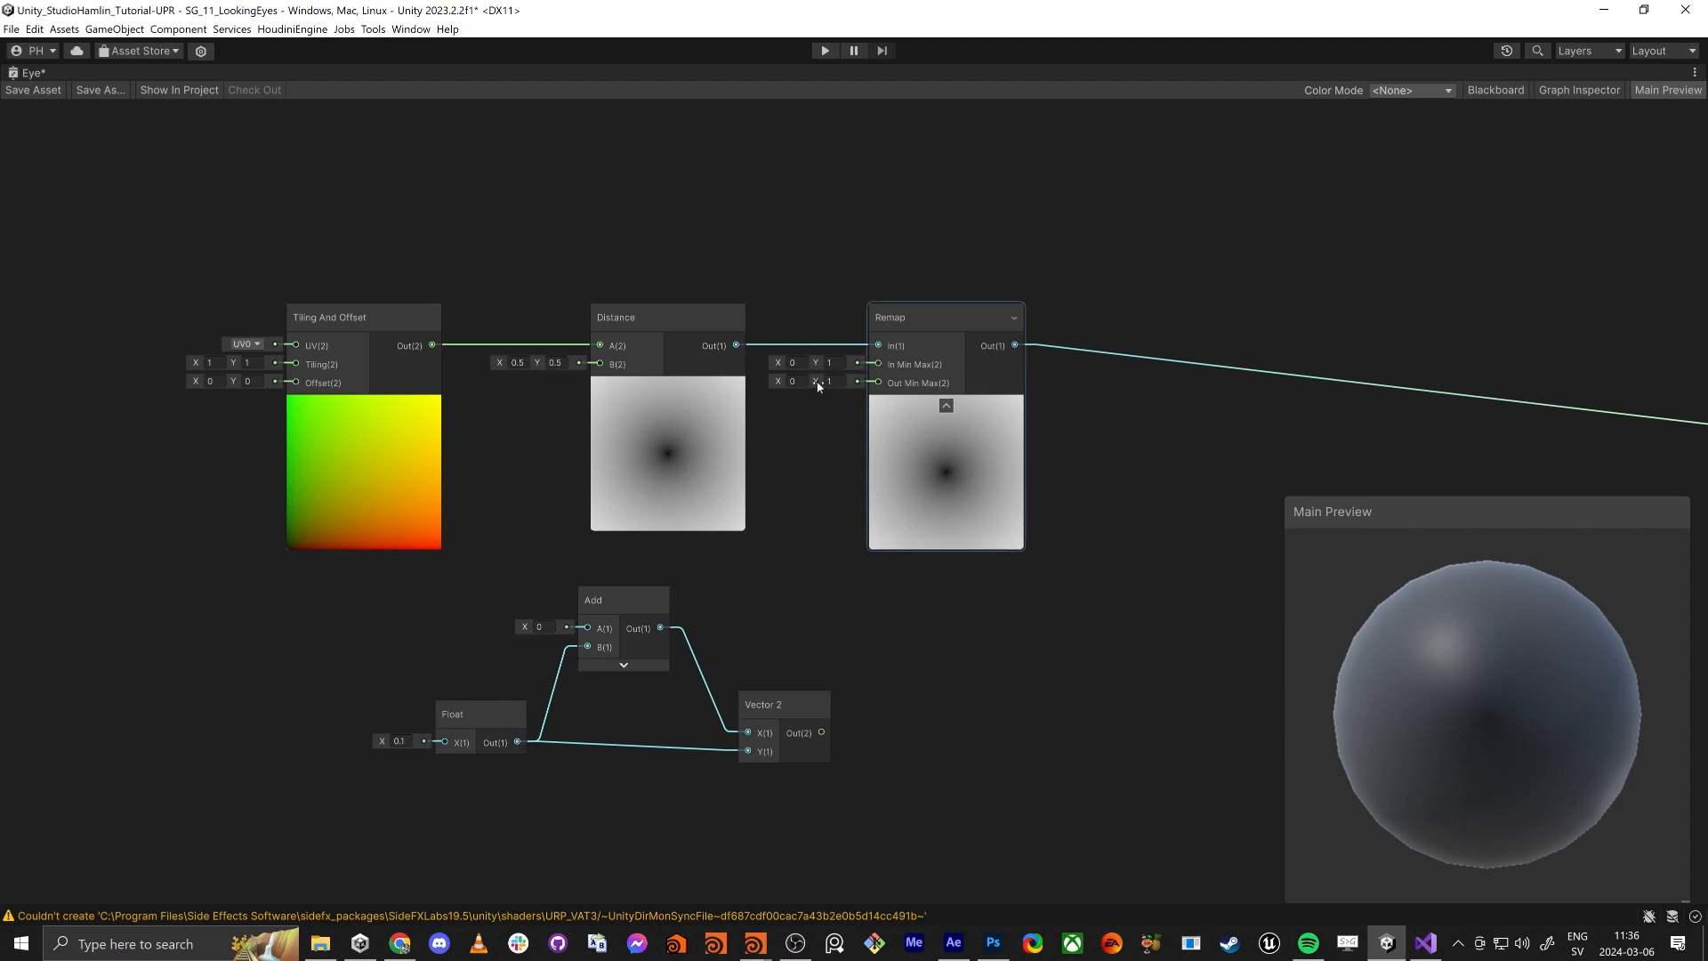
Step: Set the new Remap node's Out Min Max to X -0.11 and Y 0.87
mouse_move(817, 386)
left_mouse_down()
mouse_move(756, 383)
mouse_move(841, 383)
left_mouse_up()
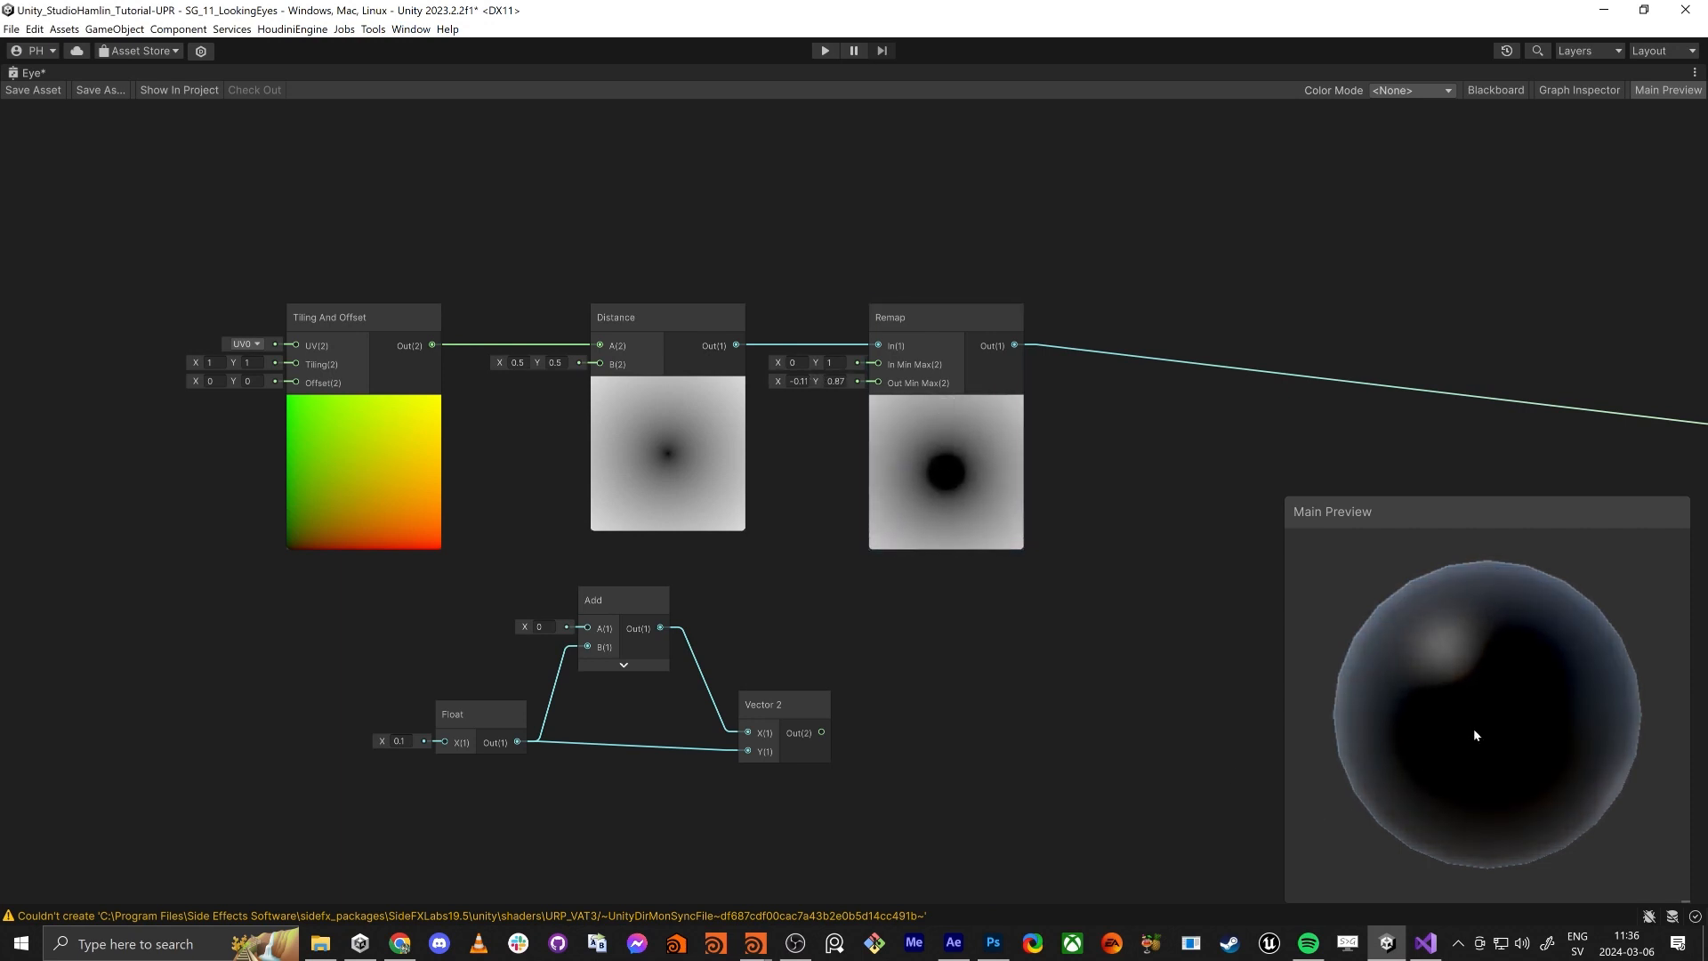
Step: Set the Remap node's Out Min Max to X 1 and Y 0
mouse_move(1475, 735)
left_mouse_down()
mouse_move(1135, 688)
mouse_move(1551, 691)
mouse_move(1418, 726)
mouse_move(1452, 717)
left_mouse_up()
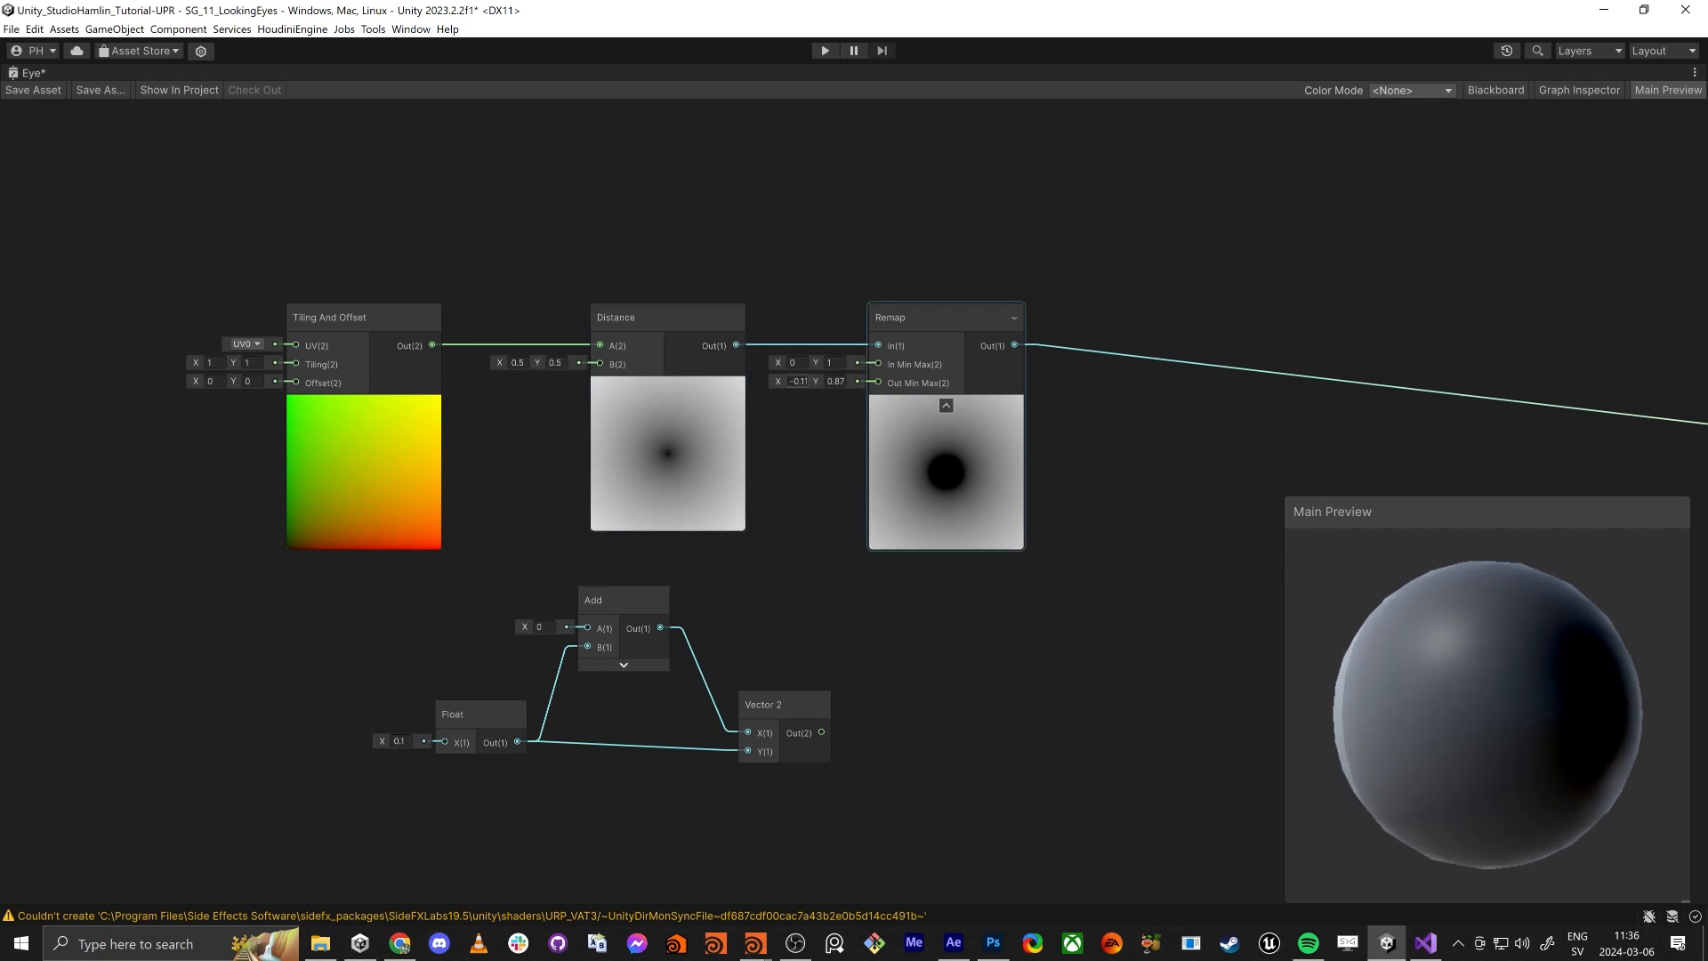
left_click(798, 381)
type("1")
key("Tab")
type("0")
key("Tab")
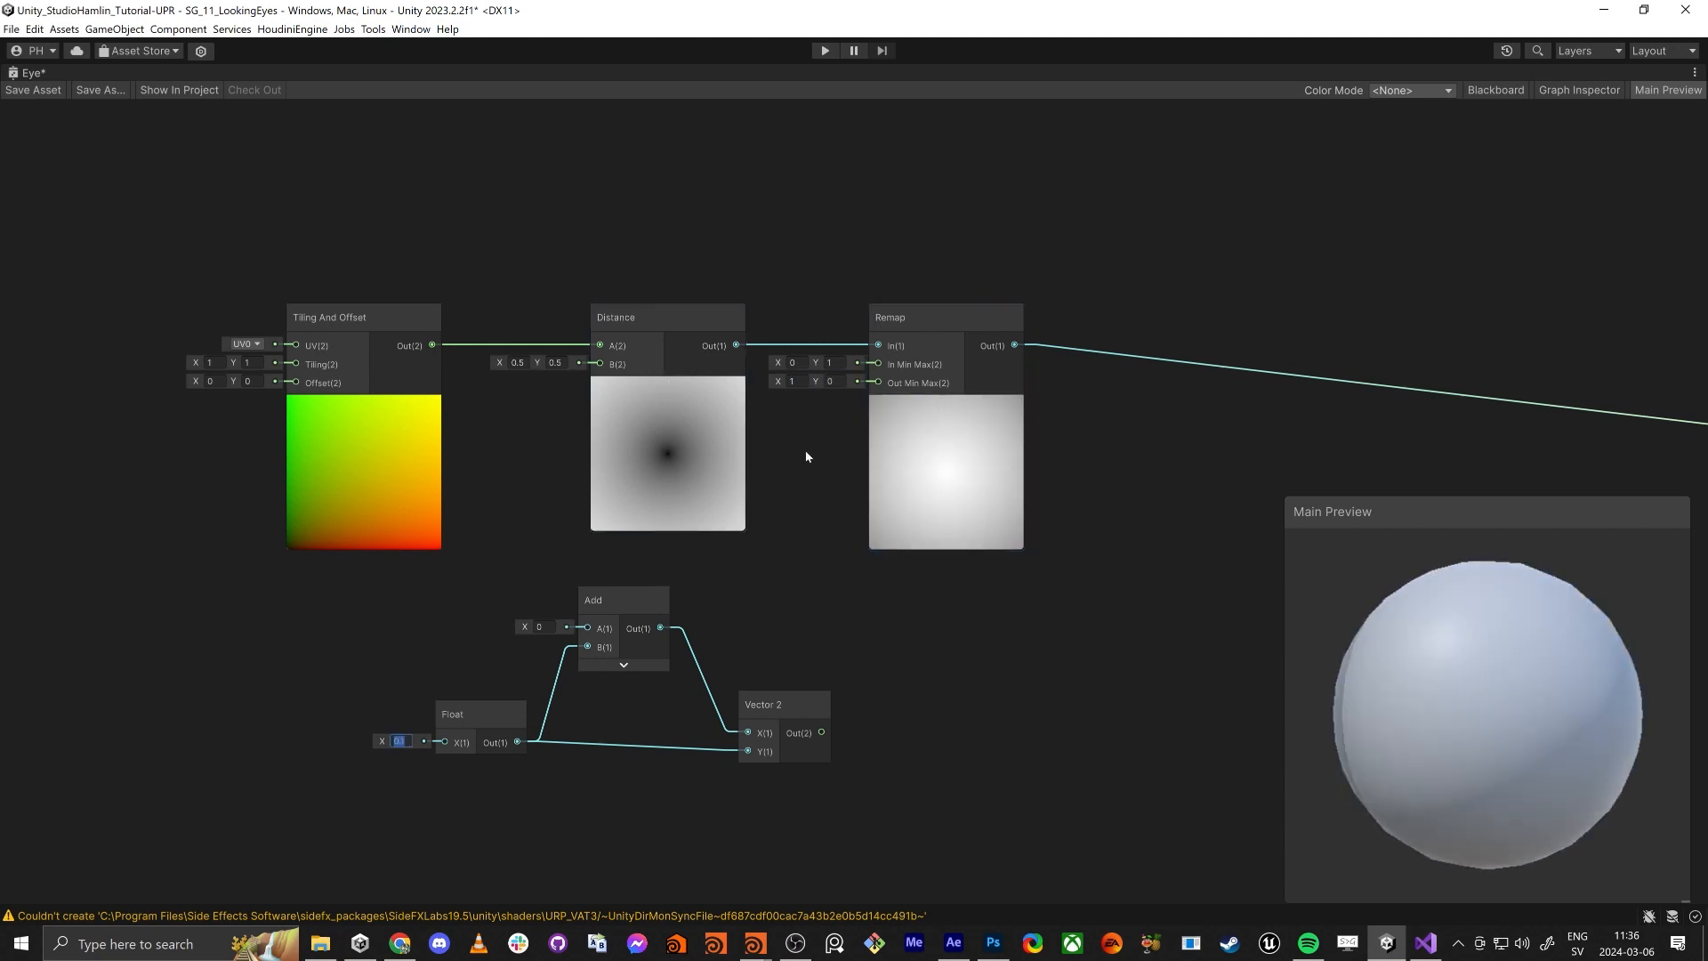
Step: Restore the Remap node's Out Min Max to X 0 and Y 1 and rotate the preview sphere
middle_click_drag(850, 554, 900, 558)
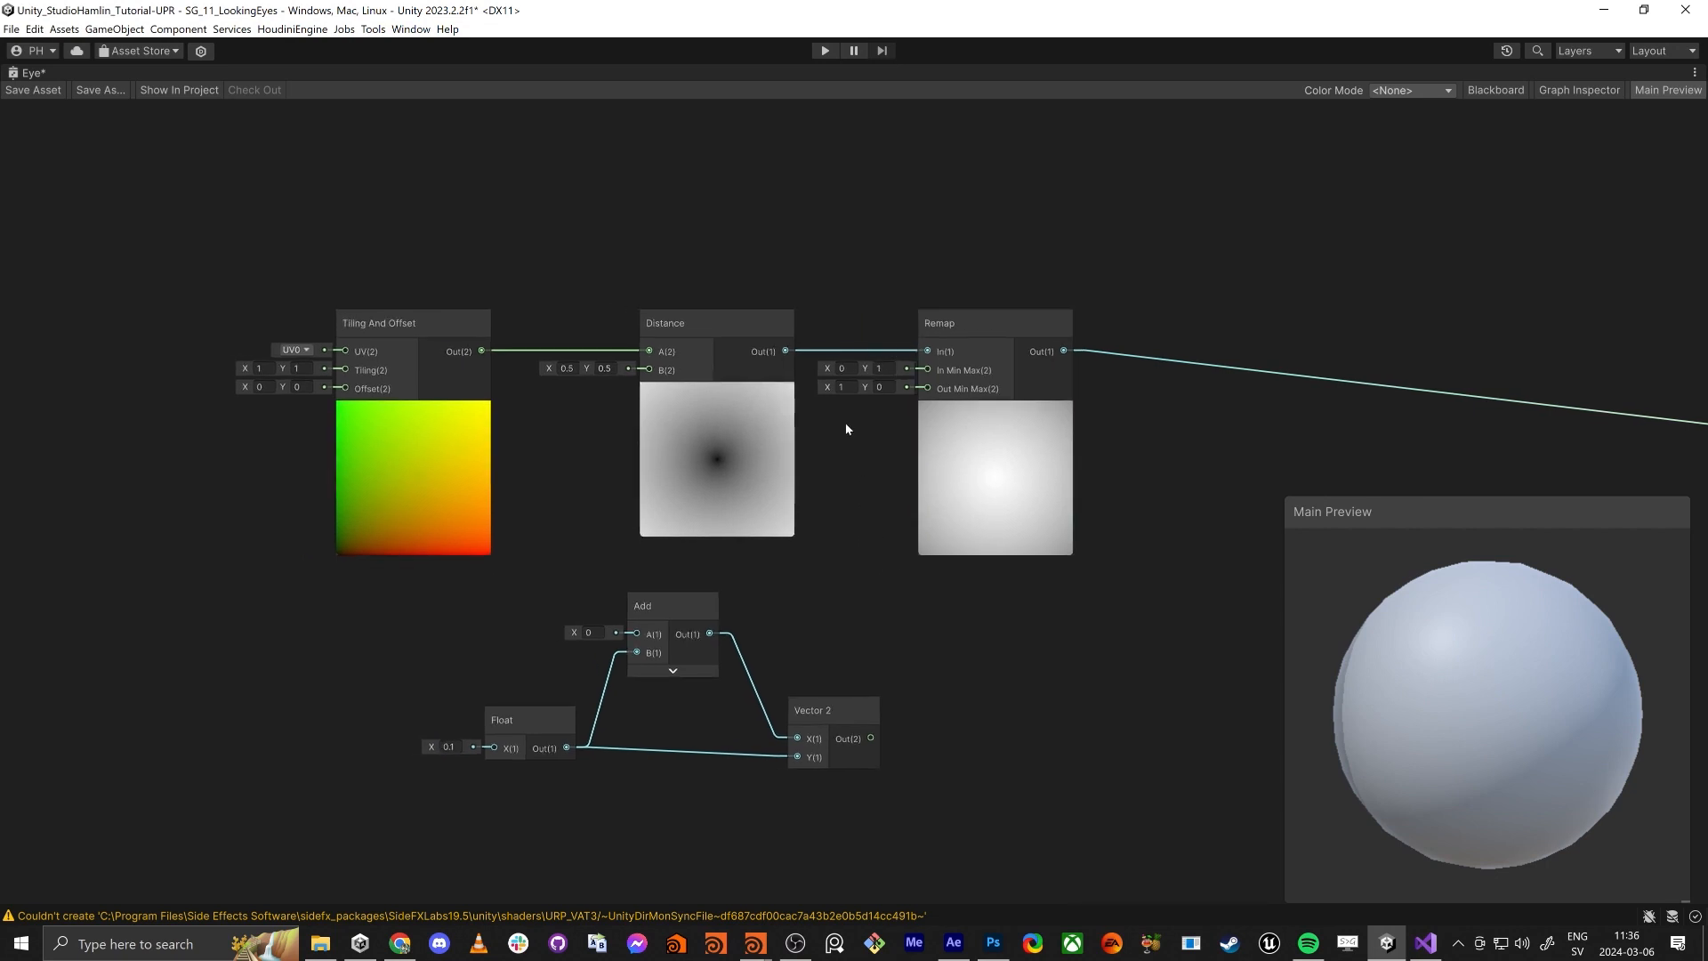
left_click(842, 388)
type("0")
key("Tab")
type("1")
key("Tab")
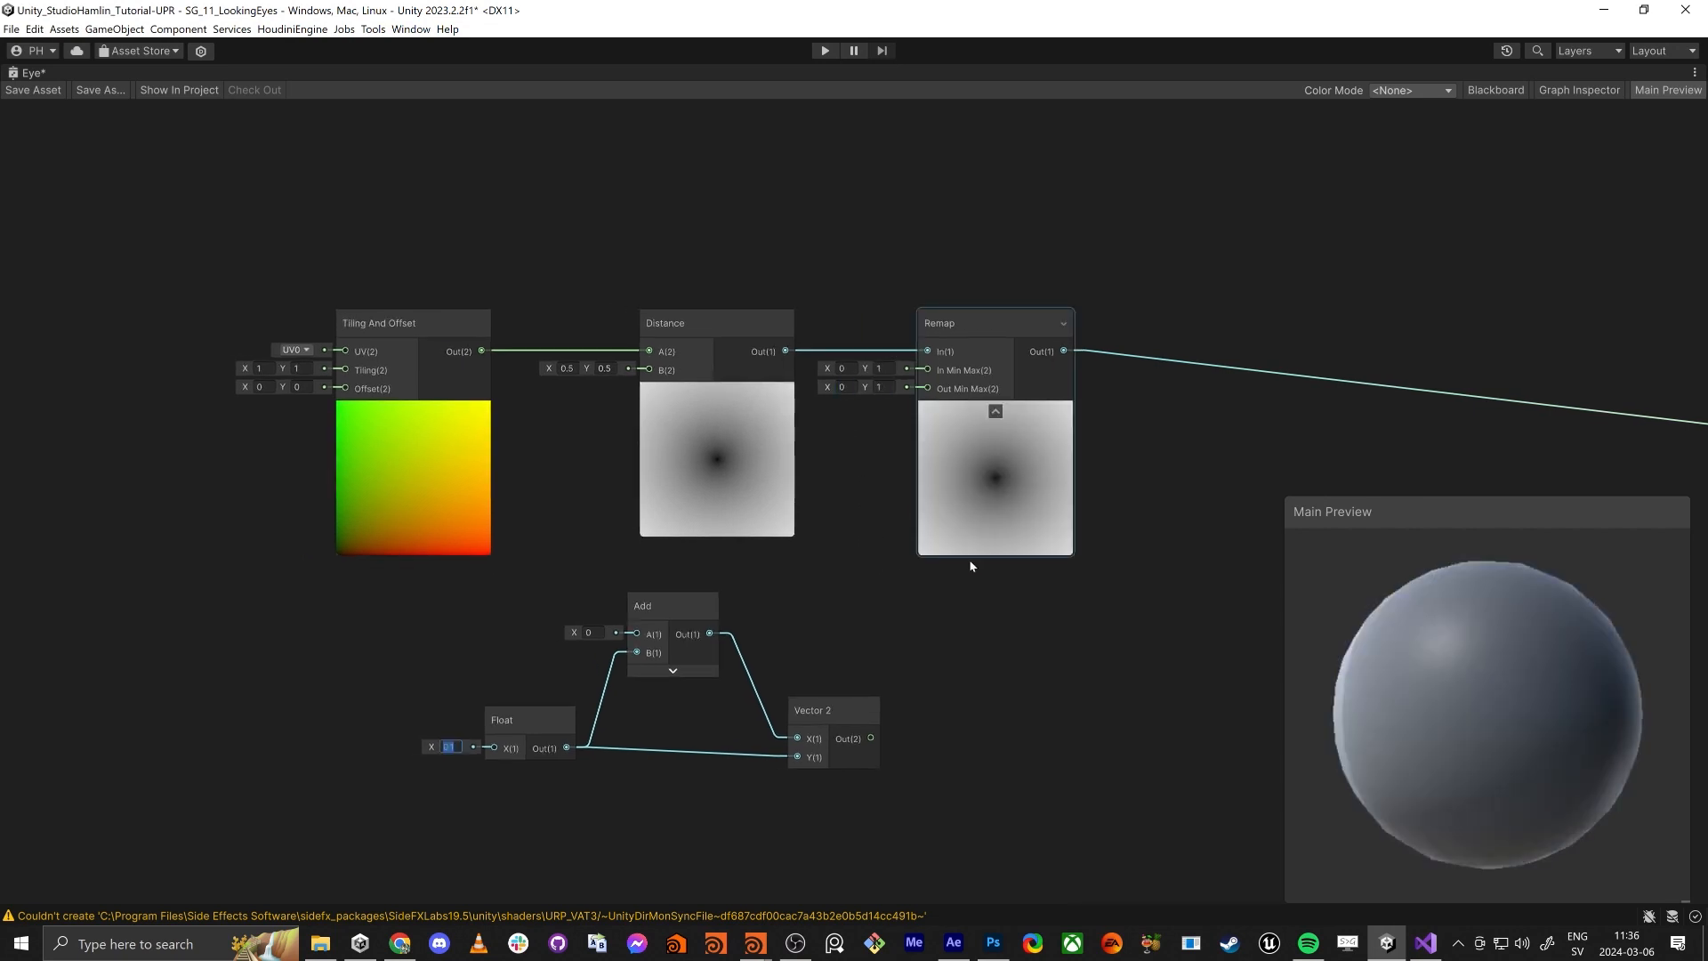
left_click_drag(1615, 703, 1369, 692)
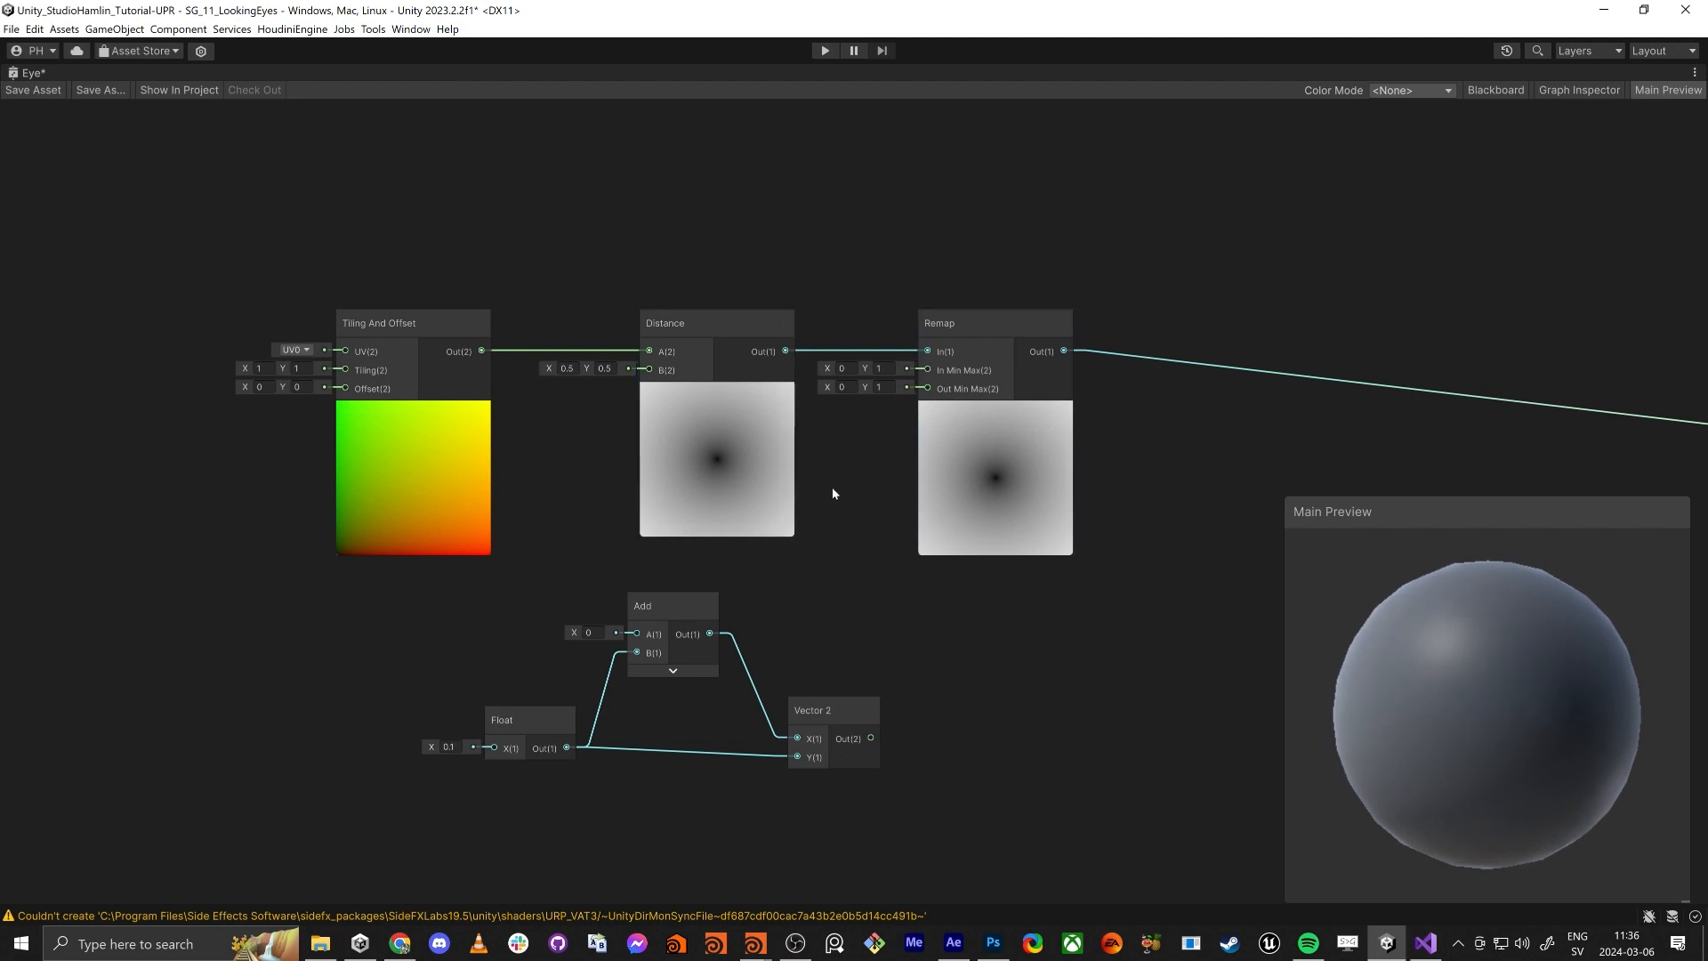
Step: Invert the Remap output by setting Out Min Max to X 1 and Y 0
left_click(842, 387)
type("1")
key("Tab")
type("0")
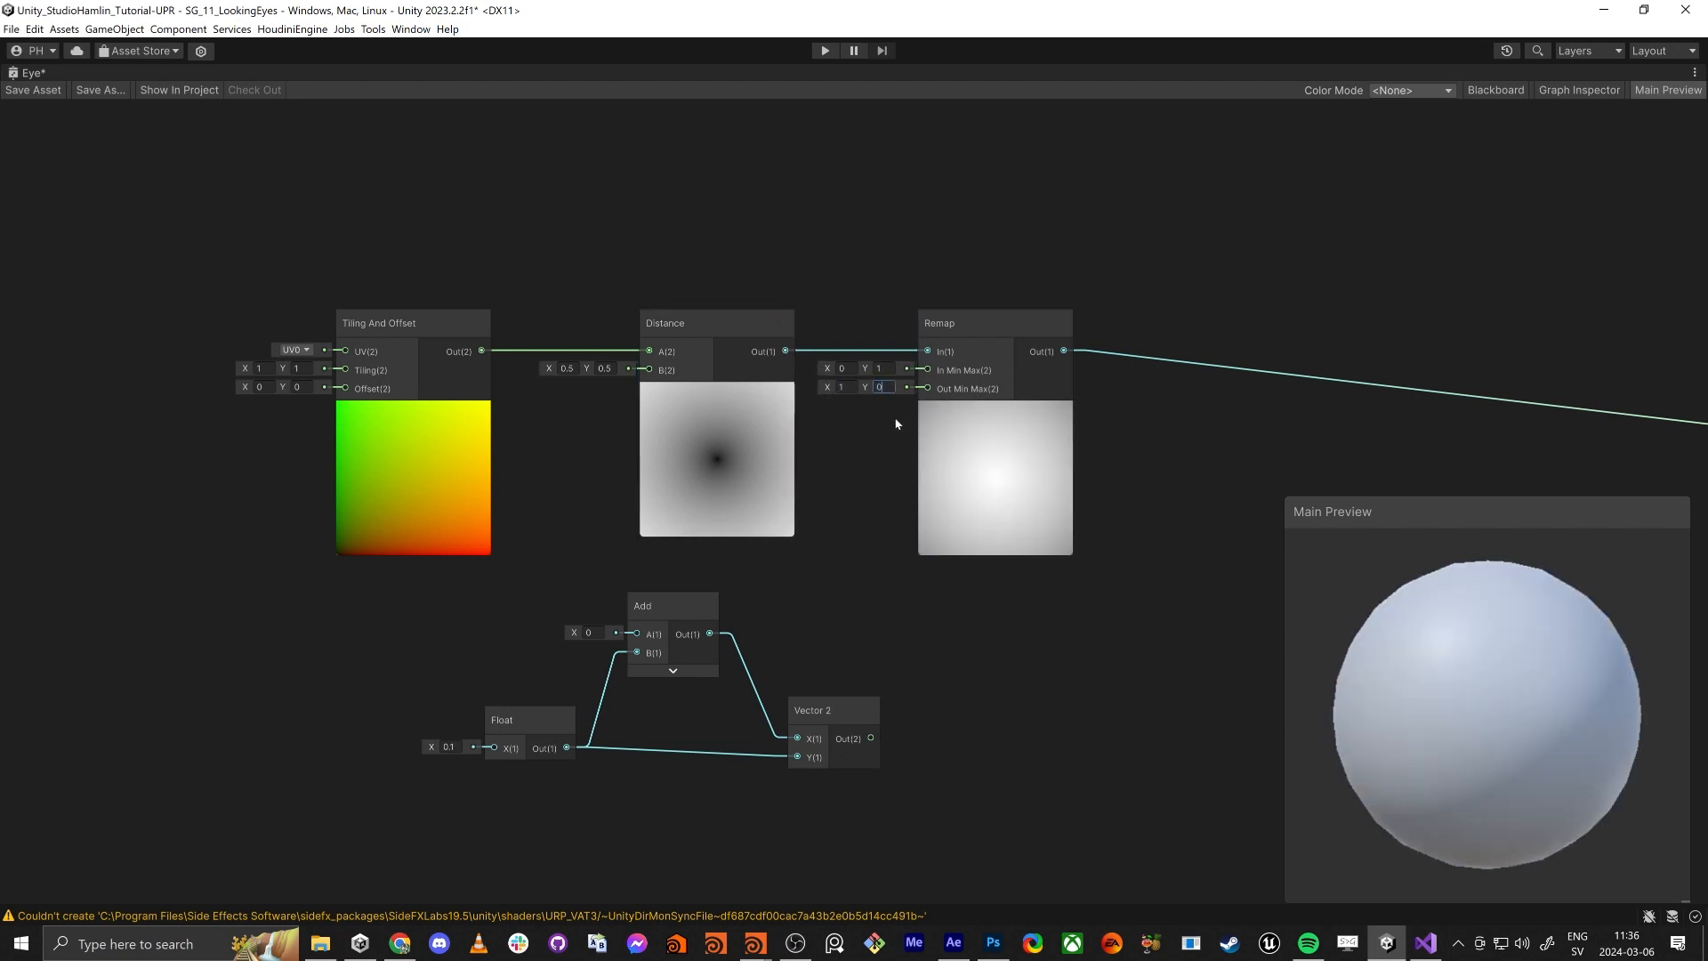
key("Tab")
Step: Adjust the Remap node's In Min Max to X 0.13 and Y 0.21 and rotate the preview sphere
left_click_drag(869, 372, 833, 372)
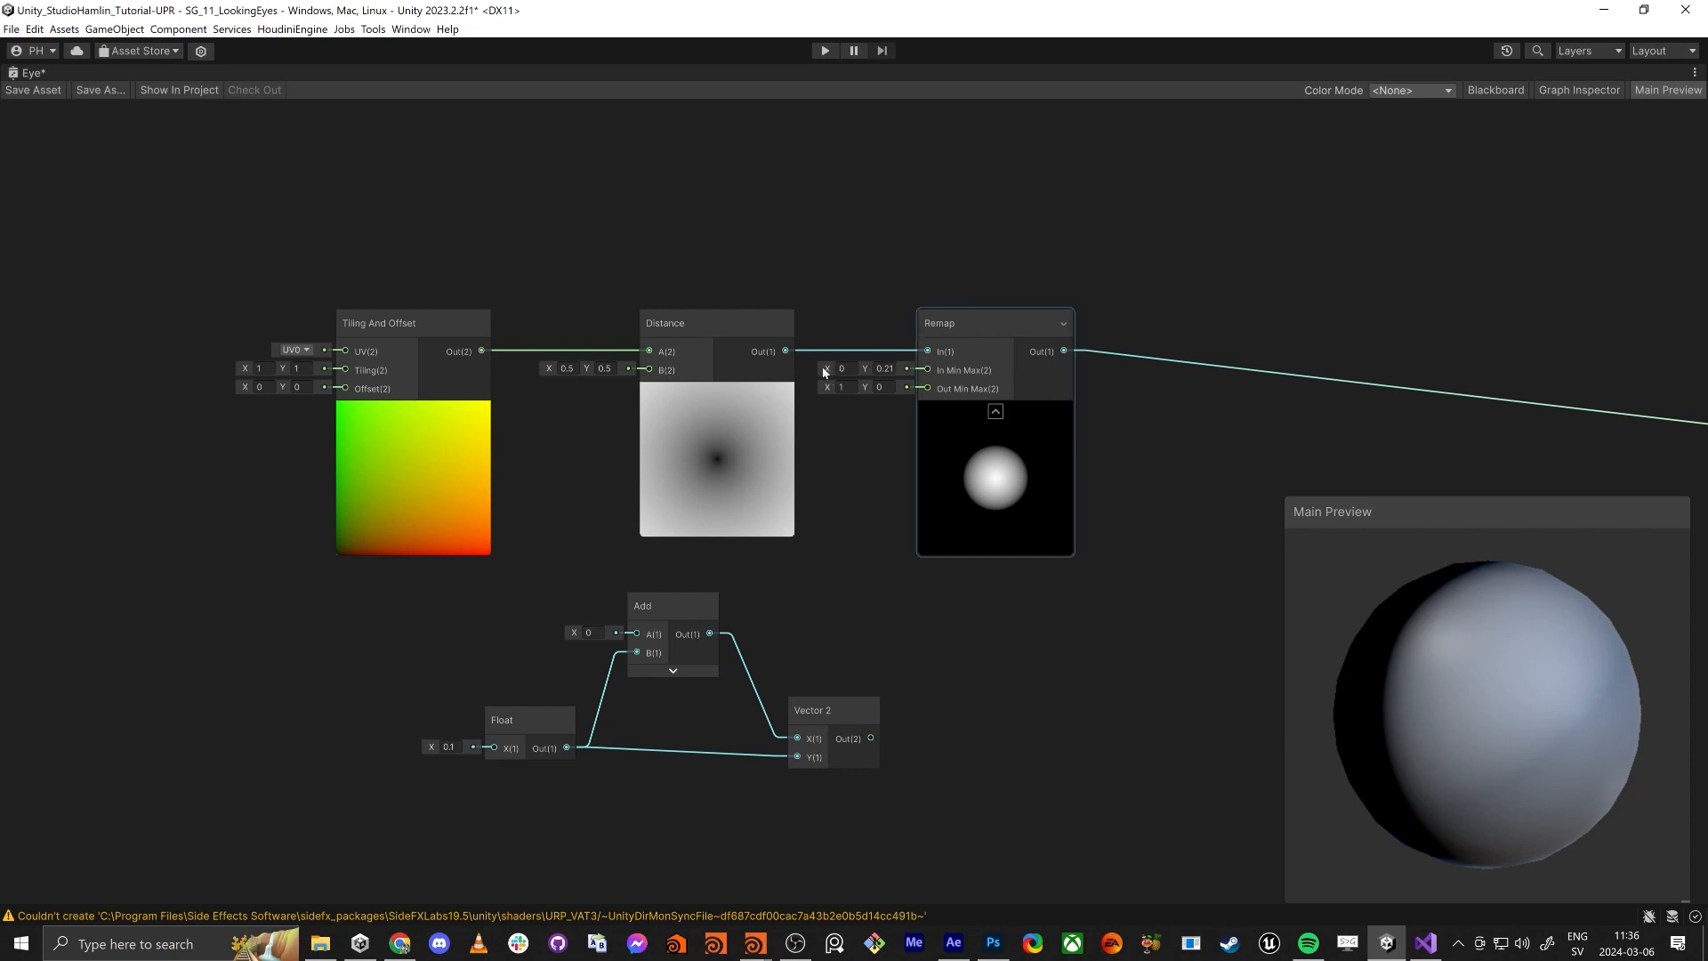
left_click_drag(828, 372, 834, 372)
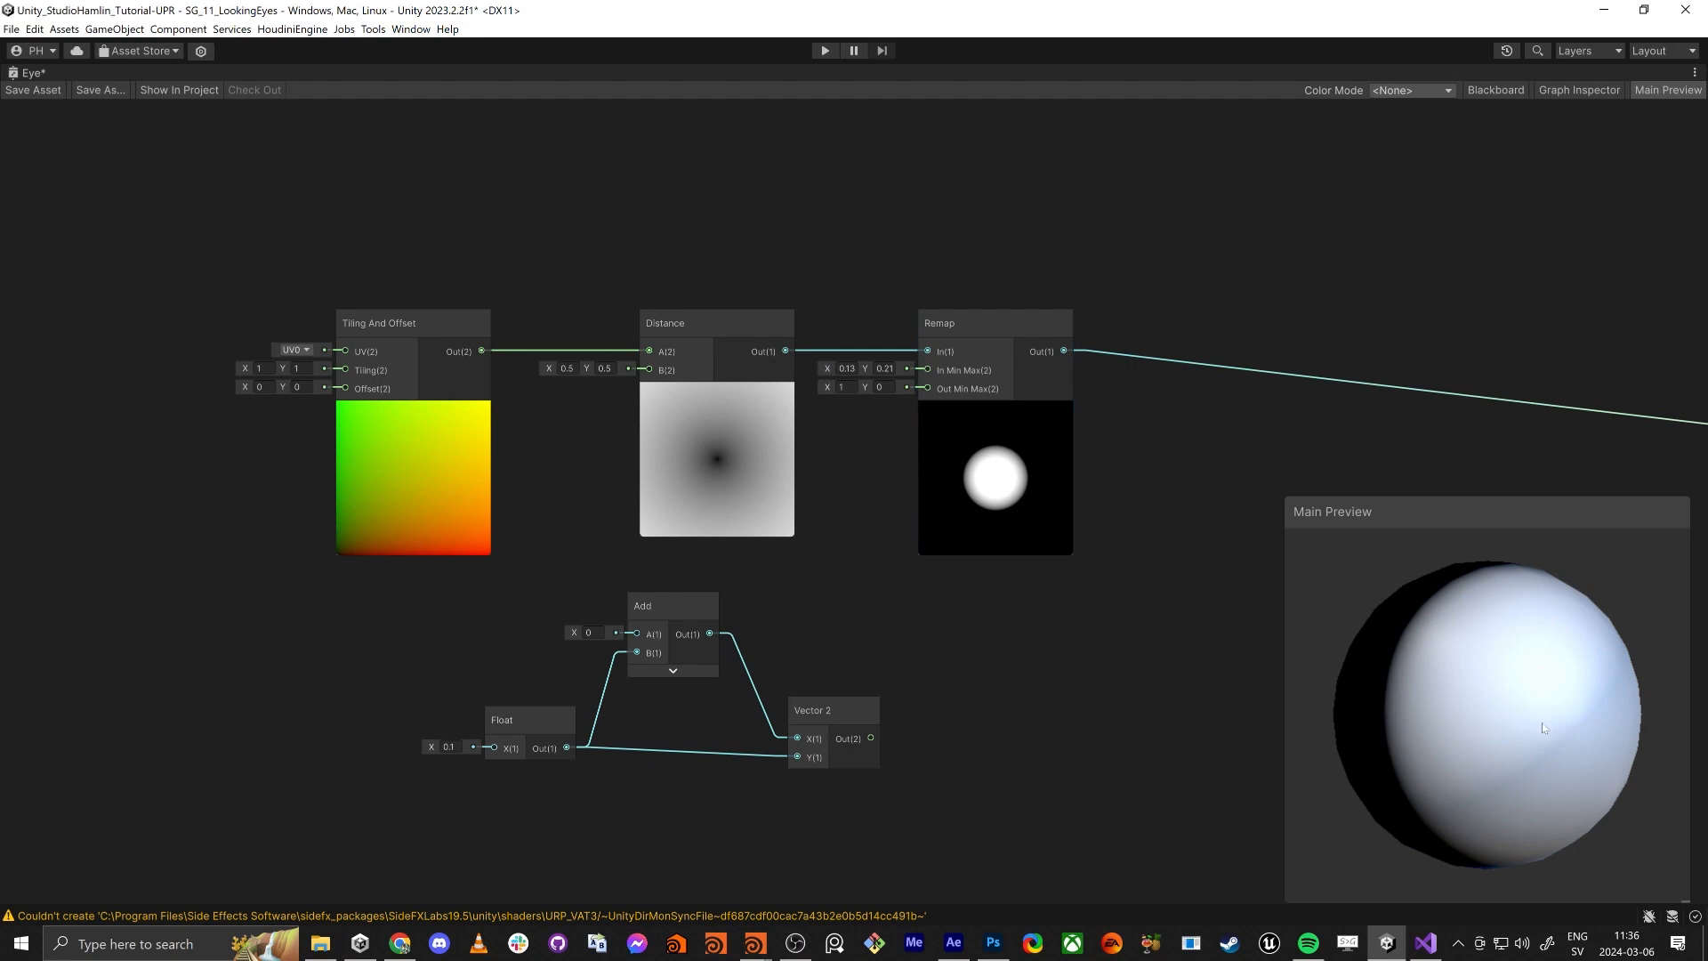
left_click_drag(1541, 723, 1308, 588)
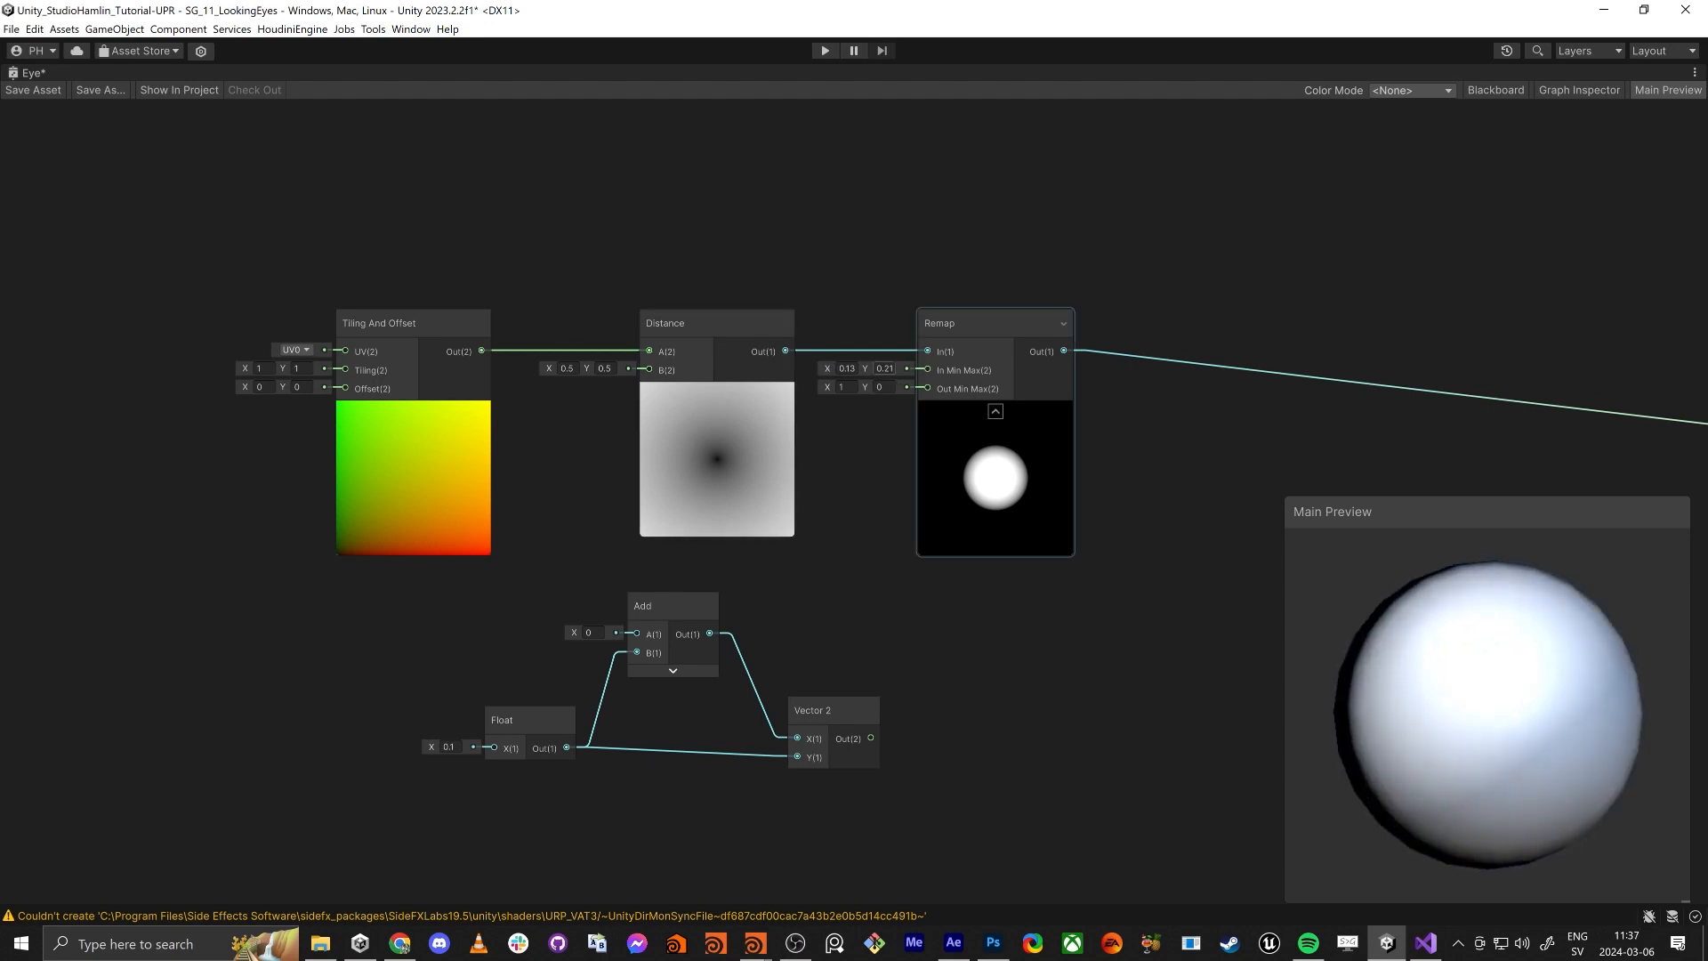
Step: Set the Remap node's In Min Max to X 0.1 and Y 0.11 and centre the spot on the preview sphere
left_click(847, 368)
type("0.1")
key("Tab")
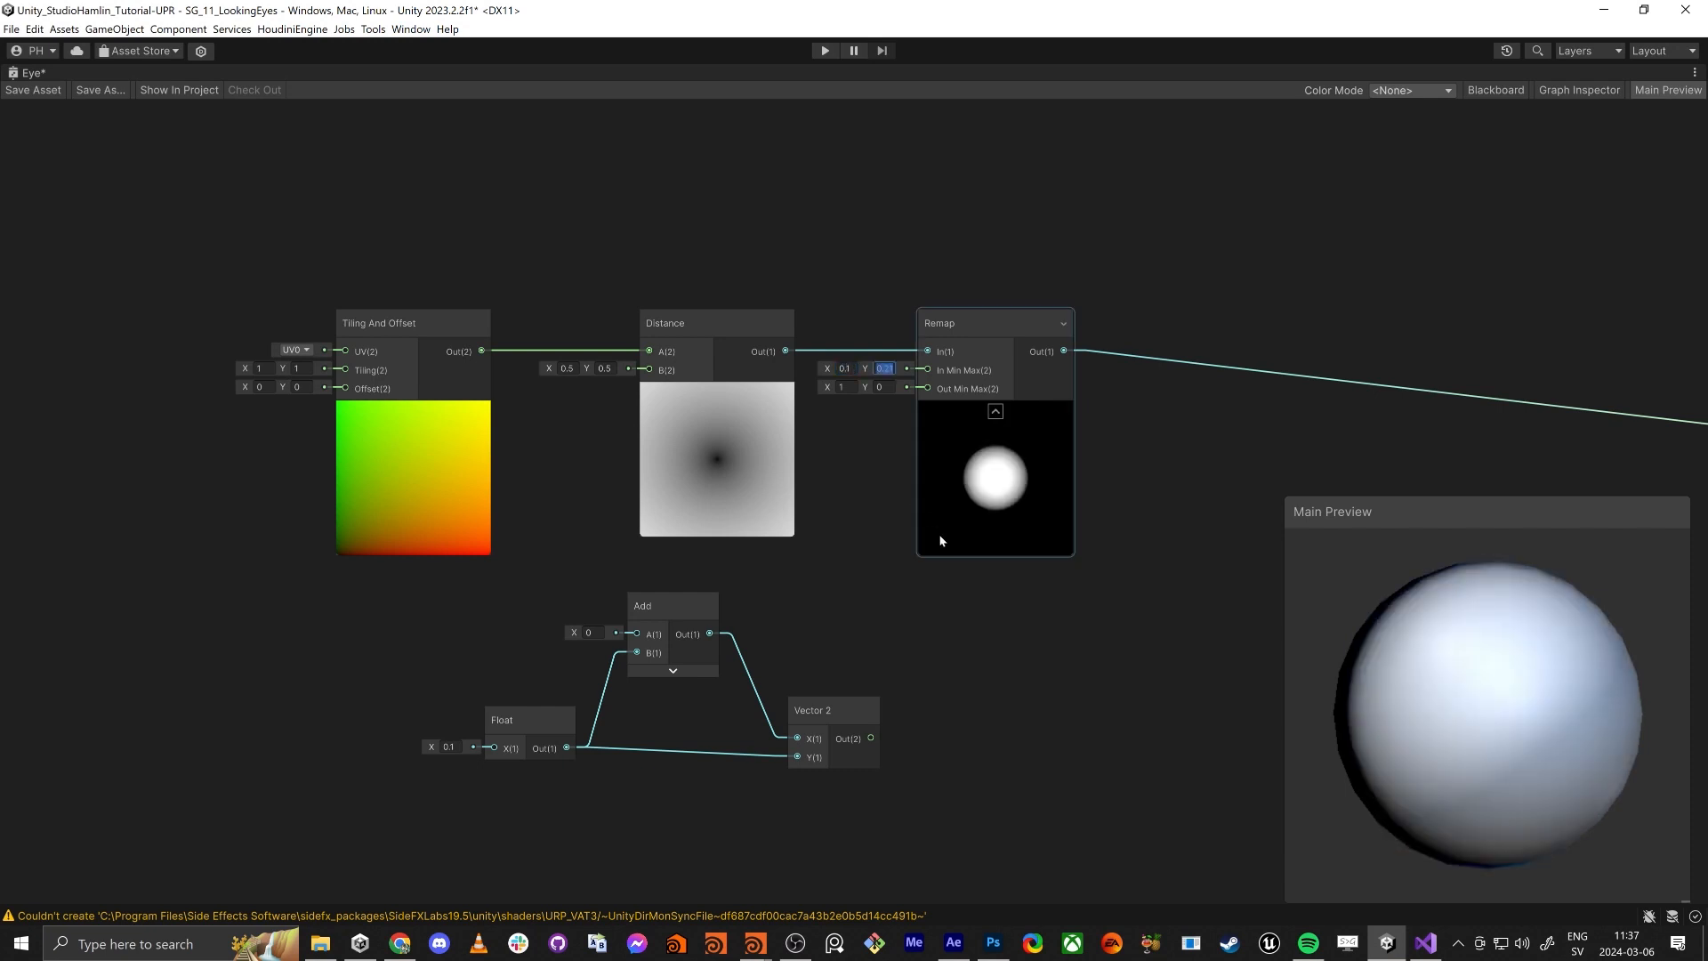
type("0.11")
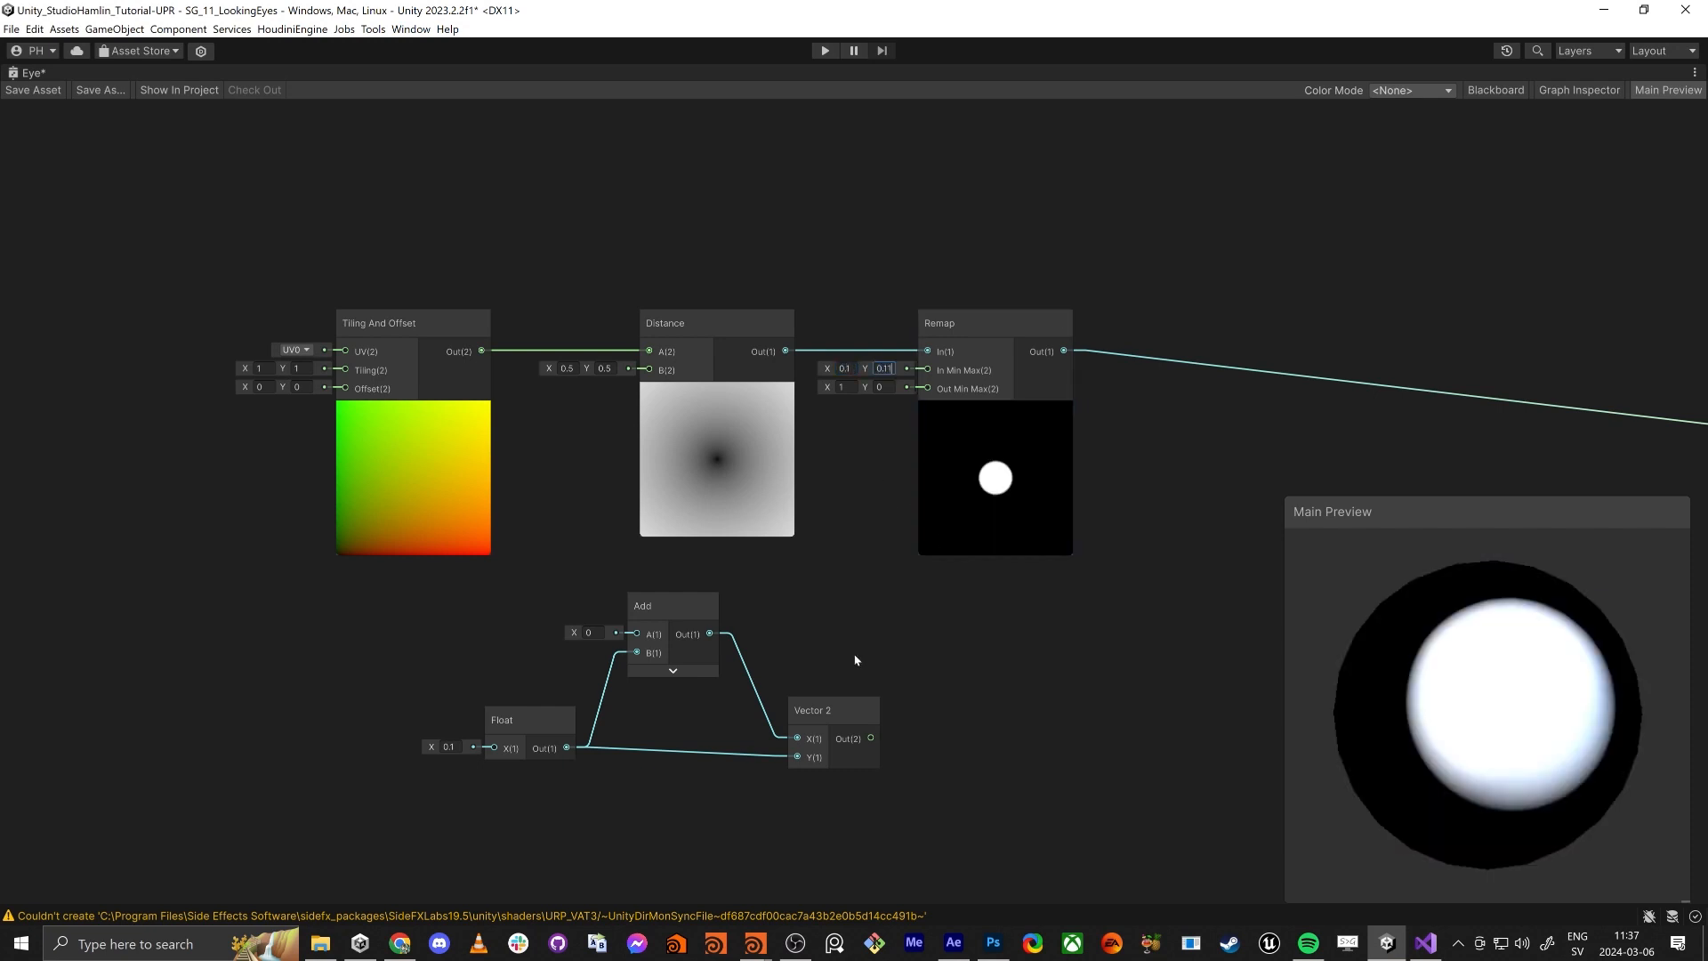
left_click(1188, 724)
mouse_move(1370, 660)
left_mouse_down()
mouse_move(1506, 720)
mouse_move(1569, 717)
mouse_move(1434, 712)
mouse_move(1356, 672)
left_mouse_up()
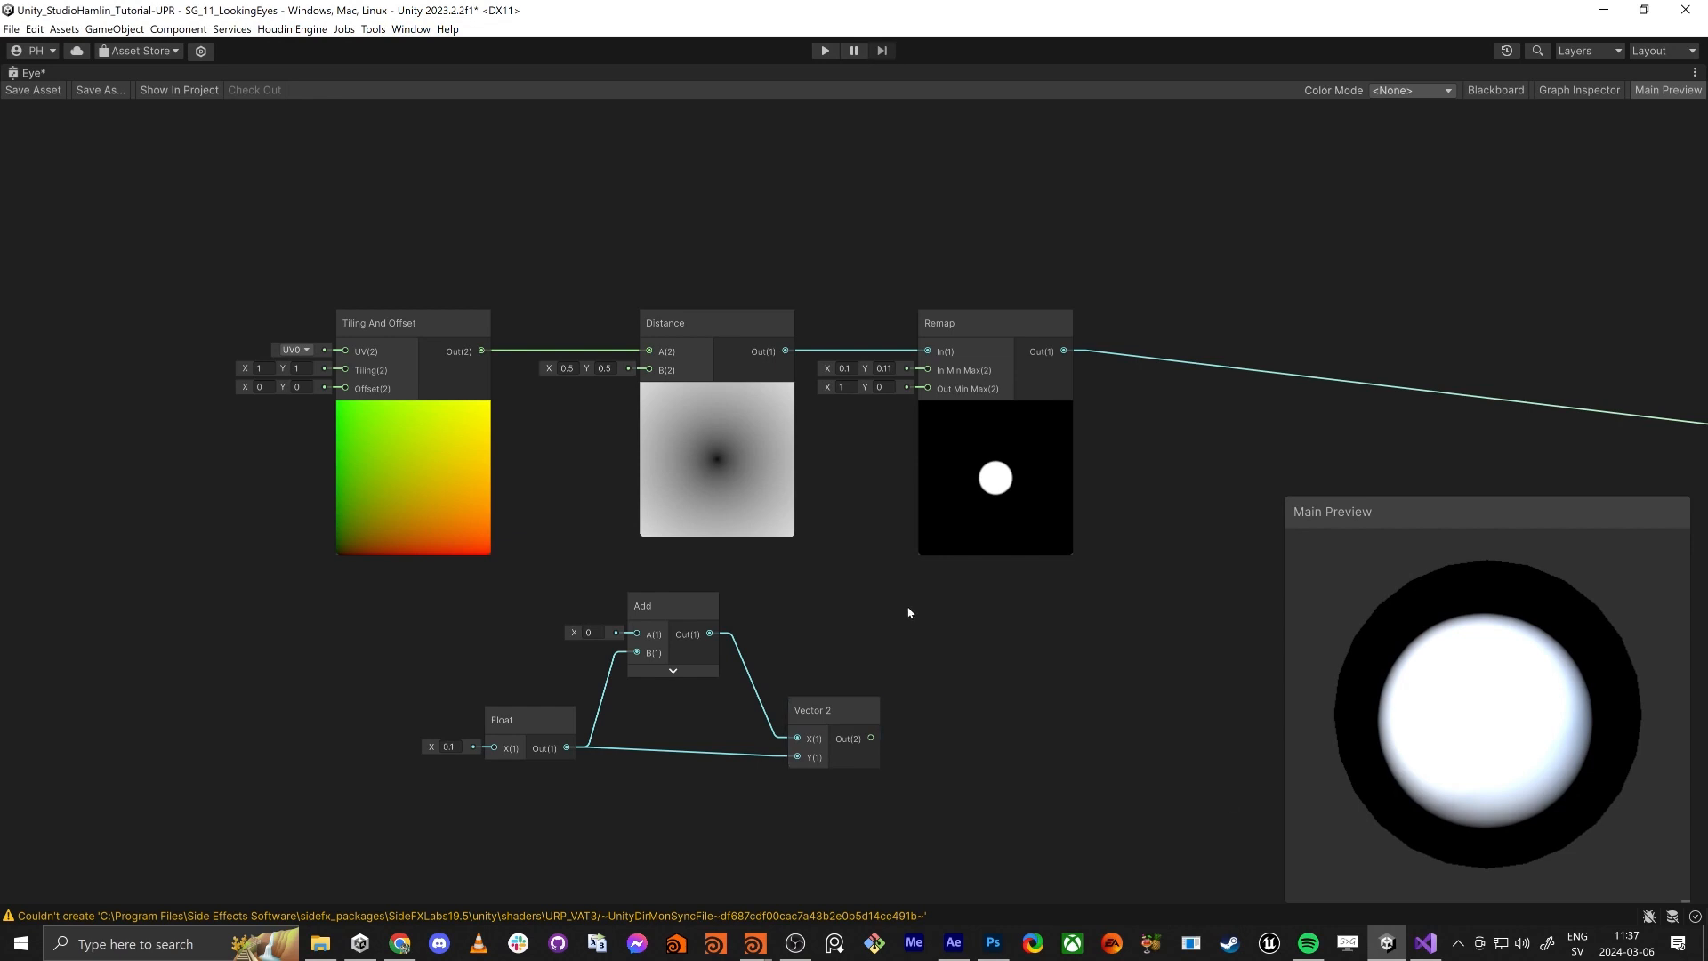
Step: Shift the Float, Add and Vector 2 nodes away from Remap and connect the Vector 2 output to Remap's In Min Max
middle_click_drag(1003, 635, 1116, 619)
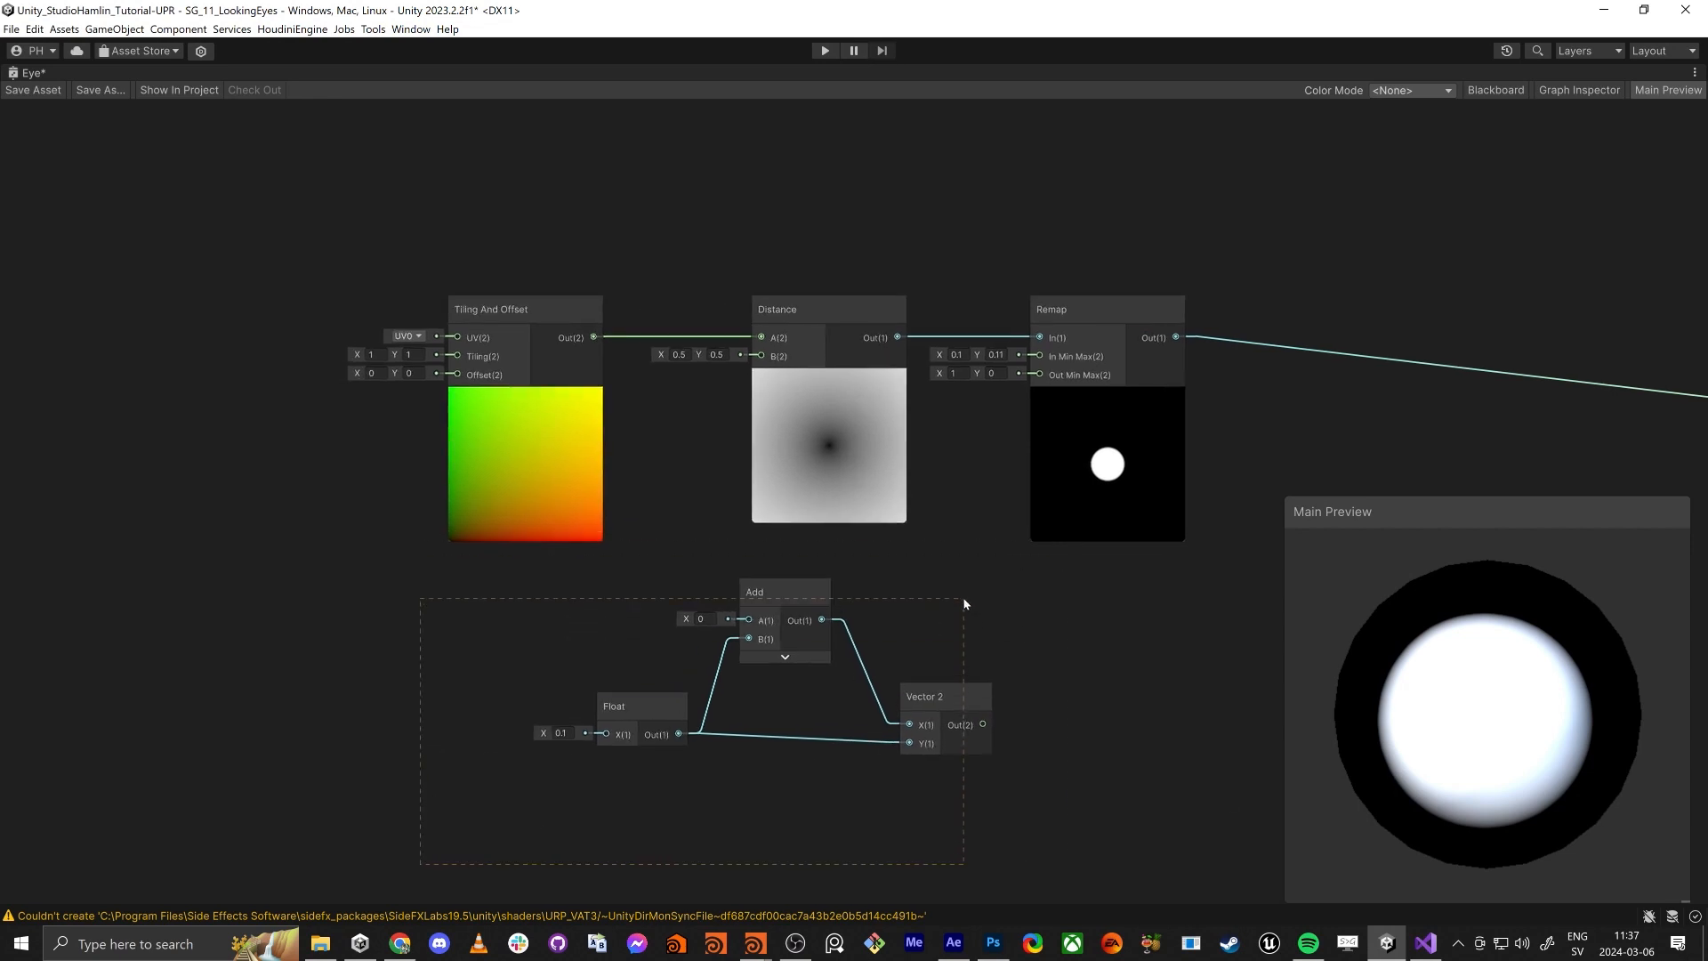
left_click_drag(964, 604, 965, 604)
left_click_drag(954, 685, 851, 689)
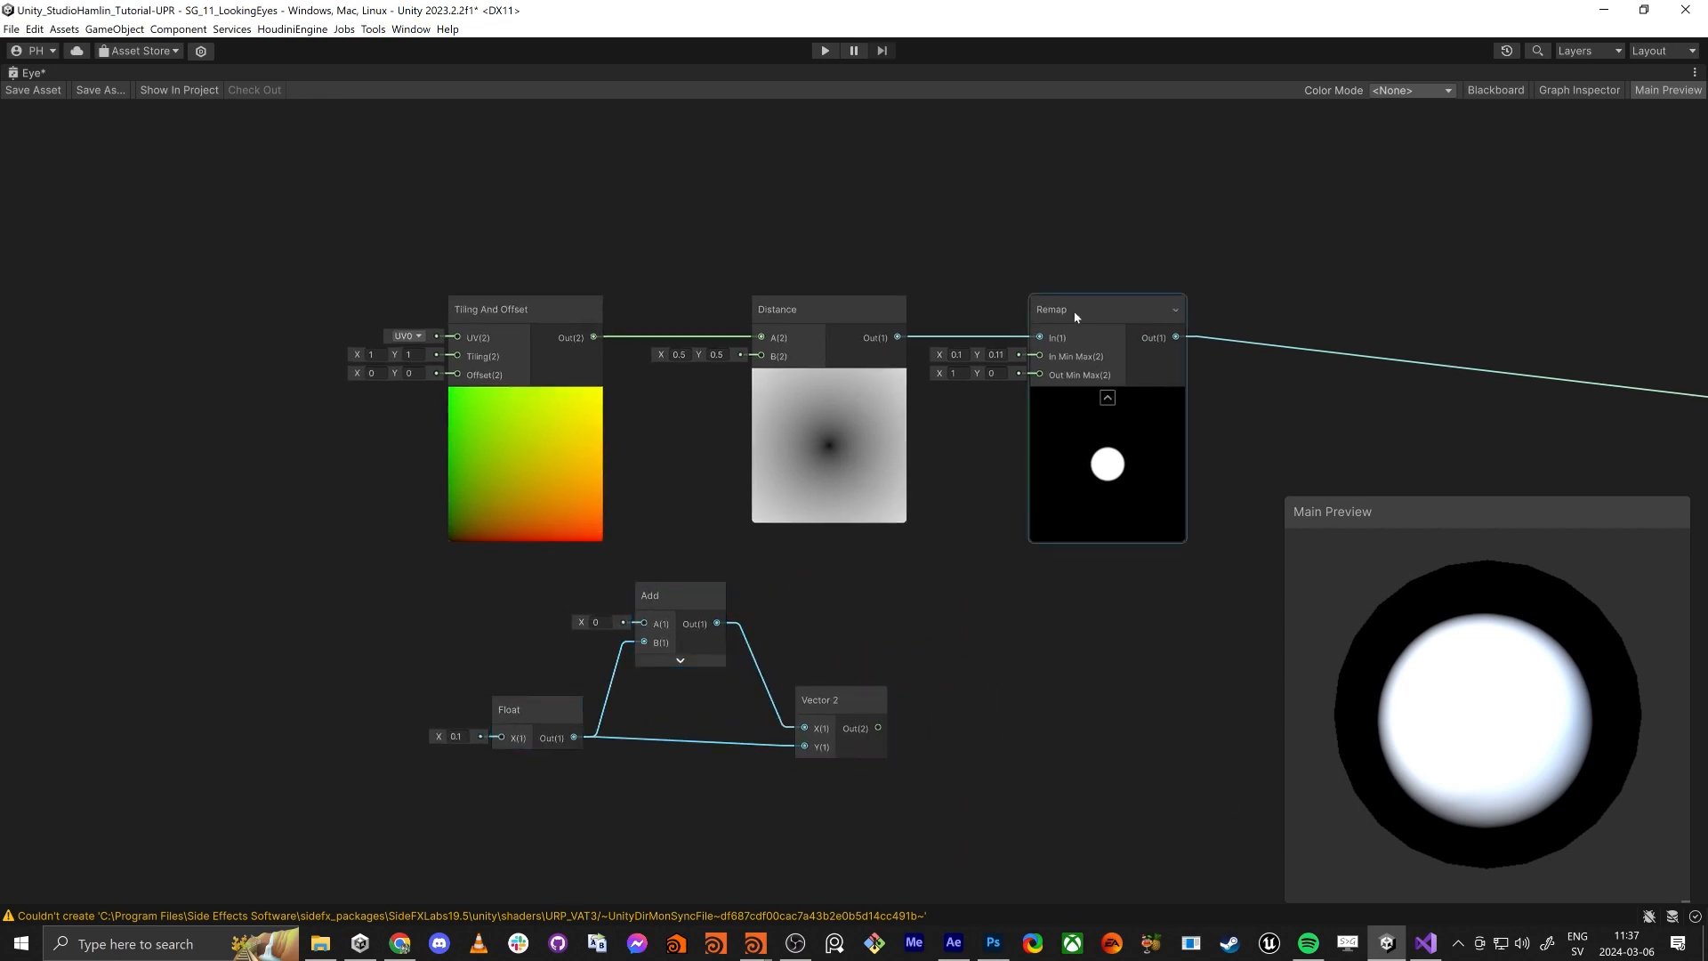
left_click_drag(1034, 356, 879, 728)
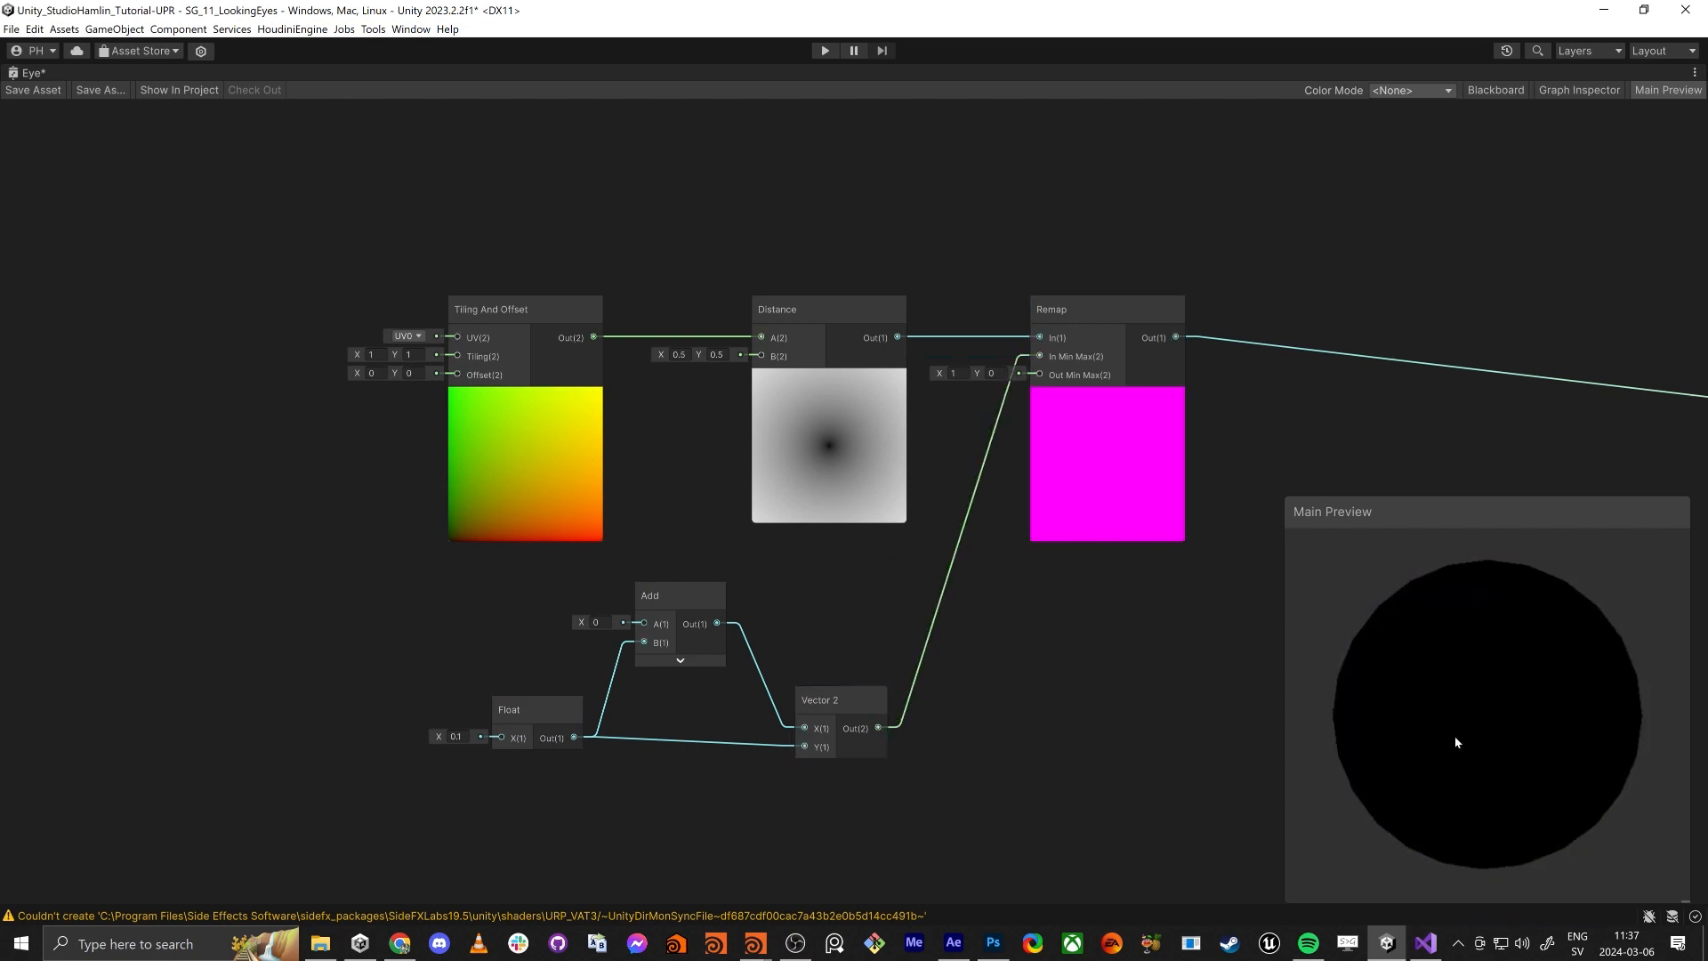
Step: Set the Add node's A input to 0.01 and align the Float node with the Vector 2's Y port
scroll(477, 762, "up", 3)
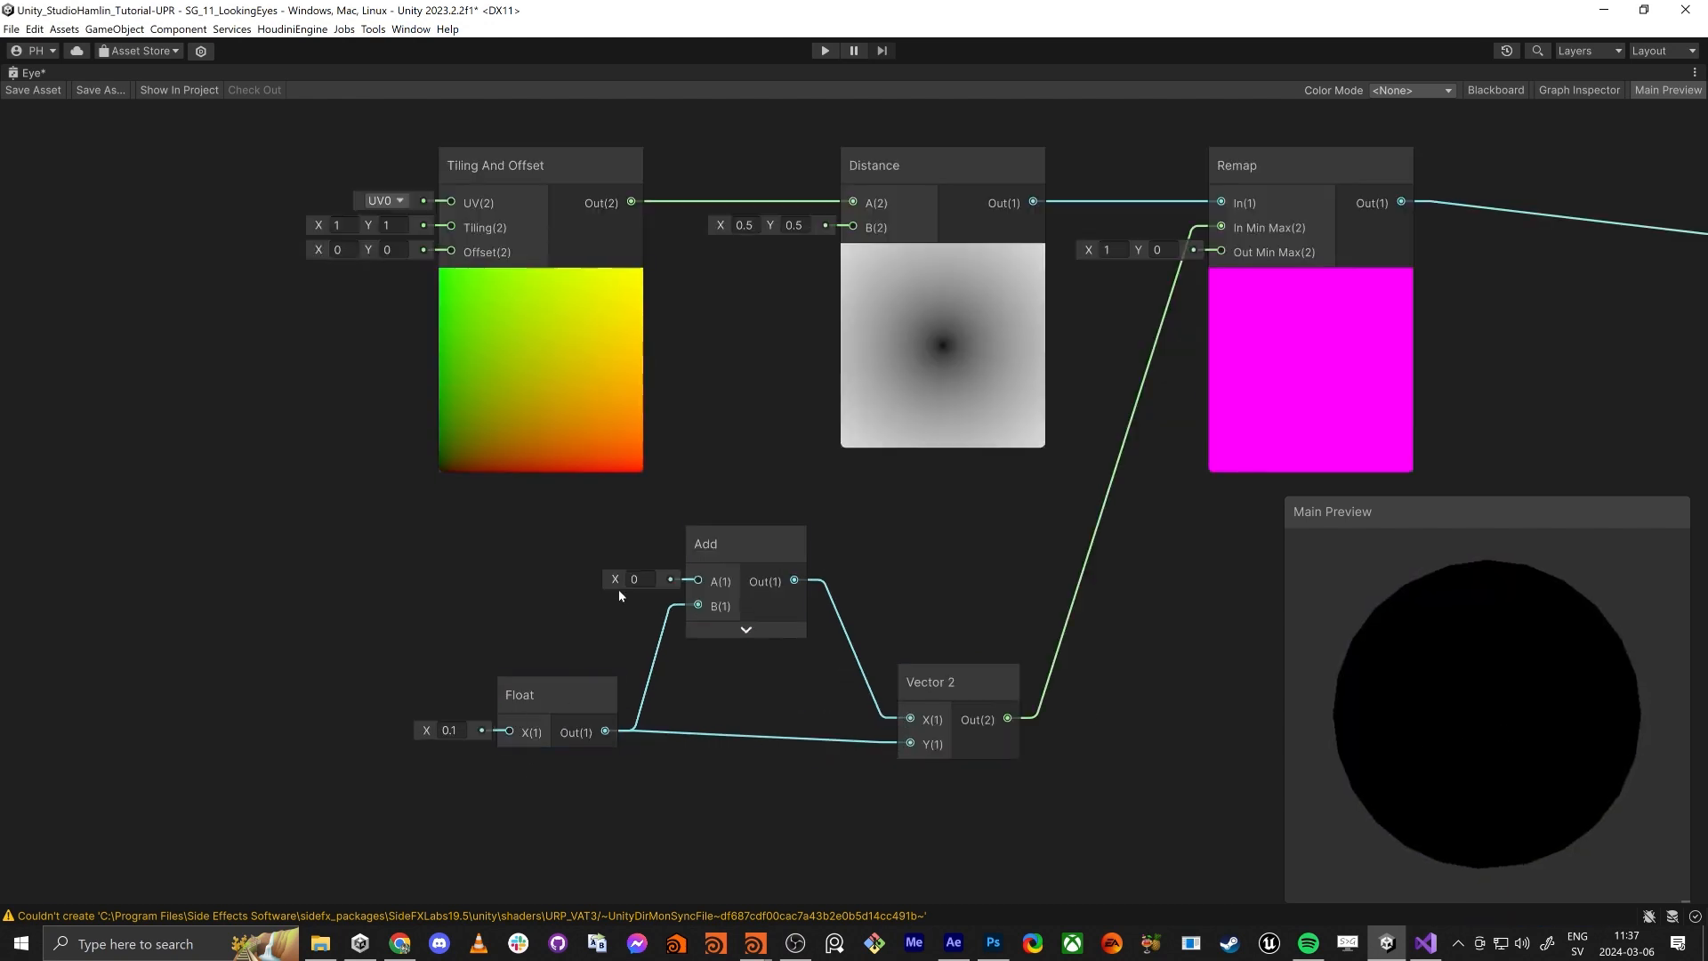
left_click(596, 622)
type("01")
left_click(450, 565)
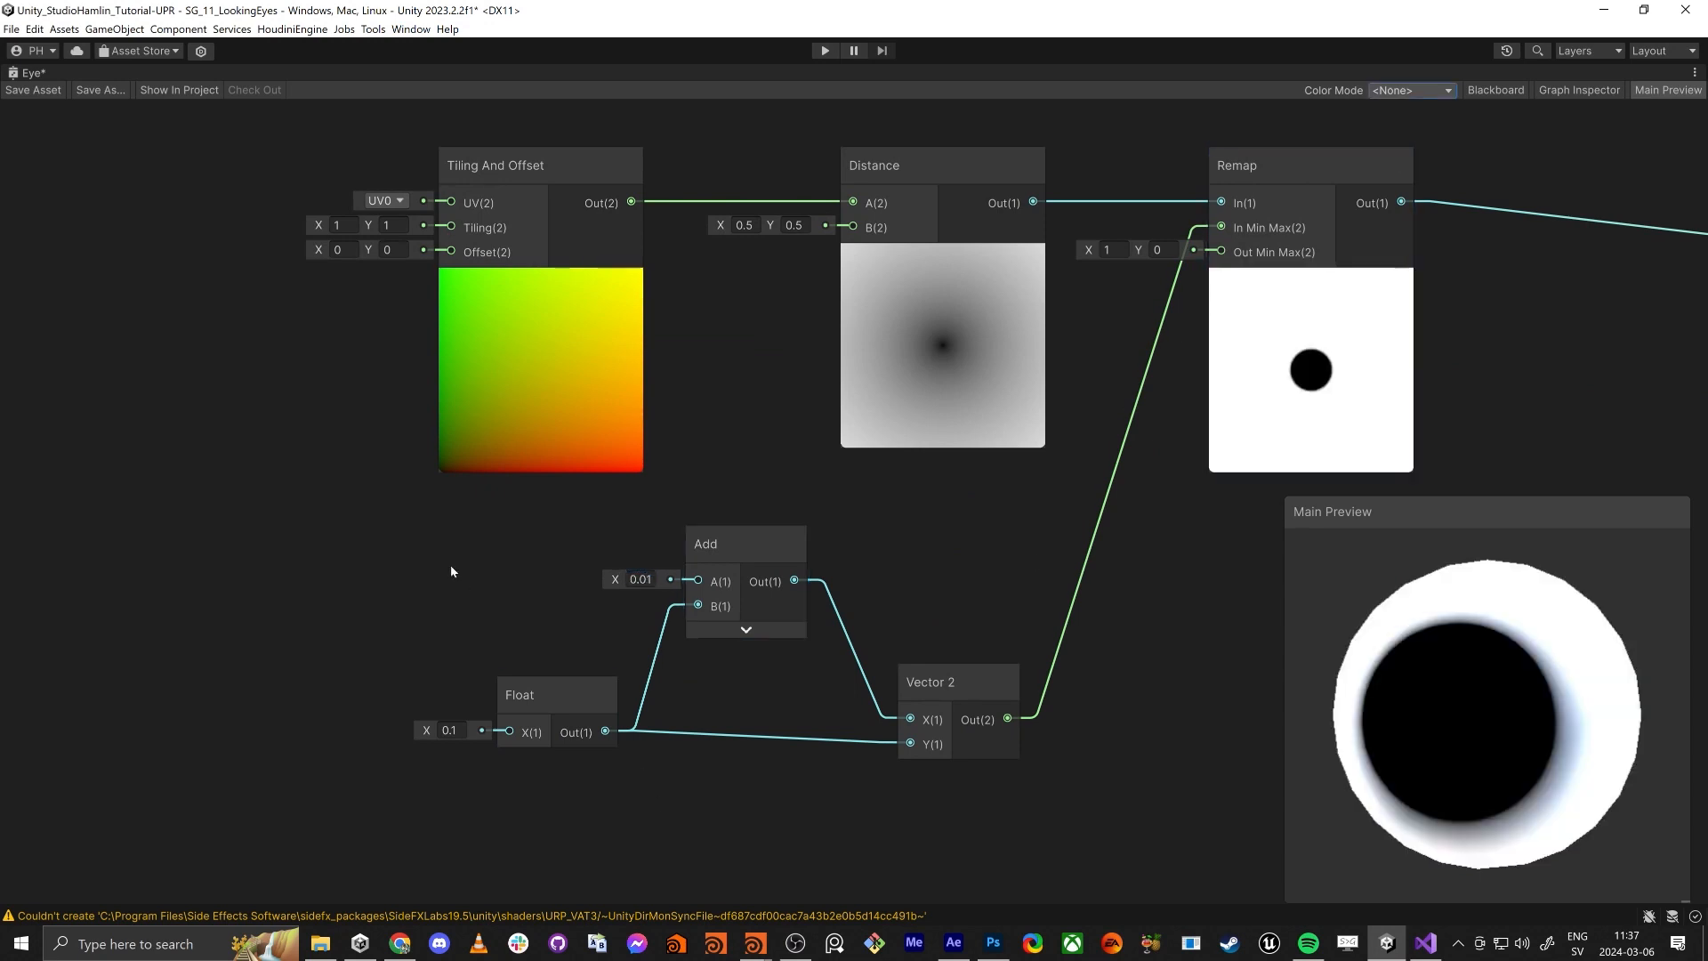
middle_click_drag(472, 640, 506, 637)
left_click_drag(574, 697, 562, 710)
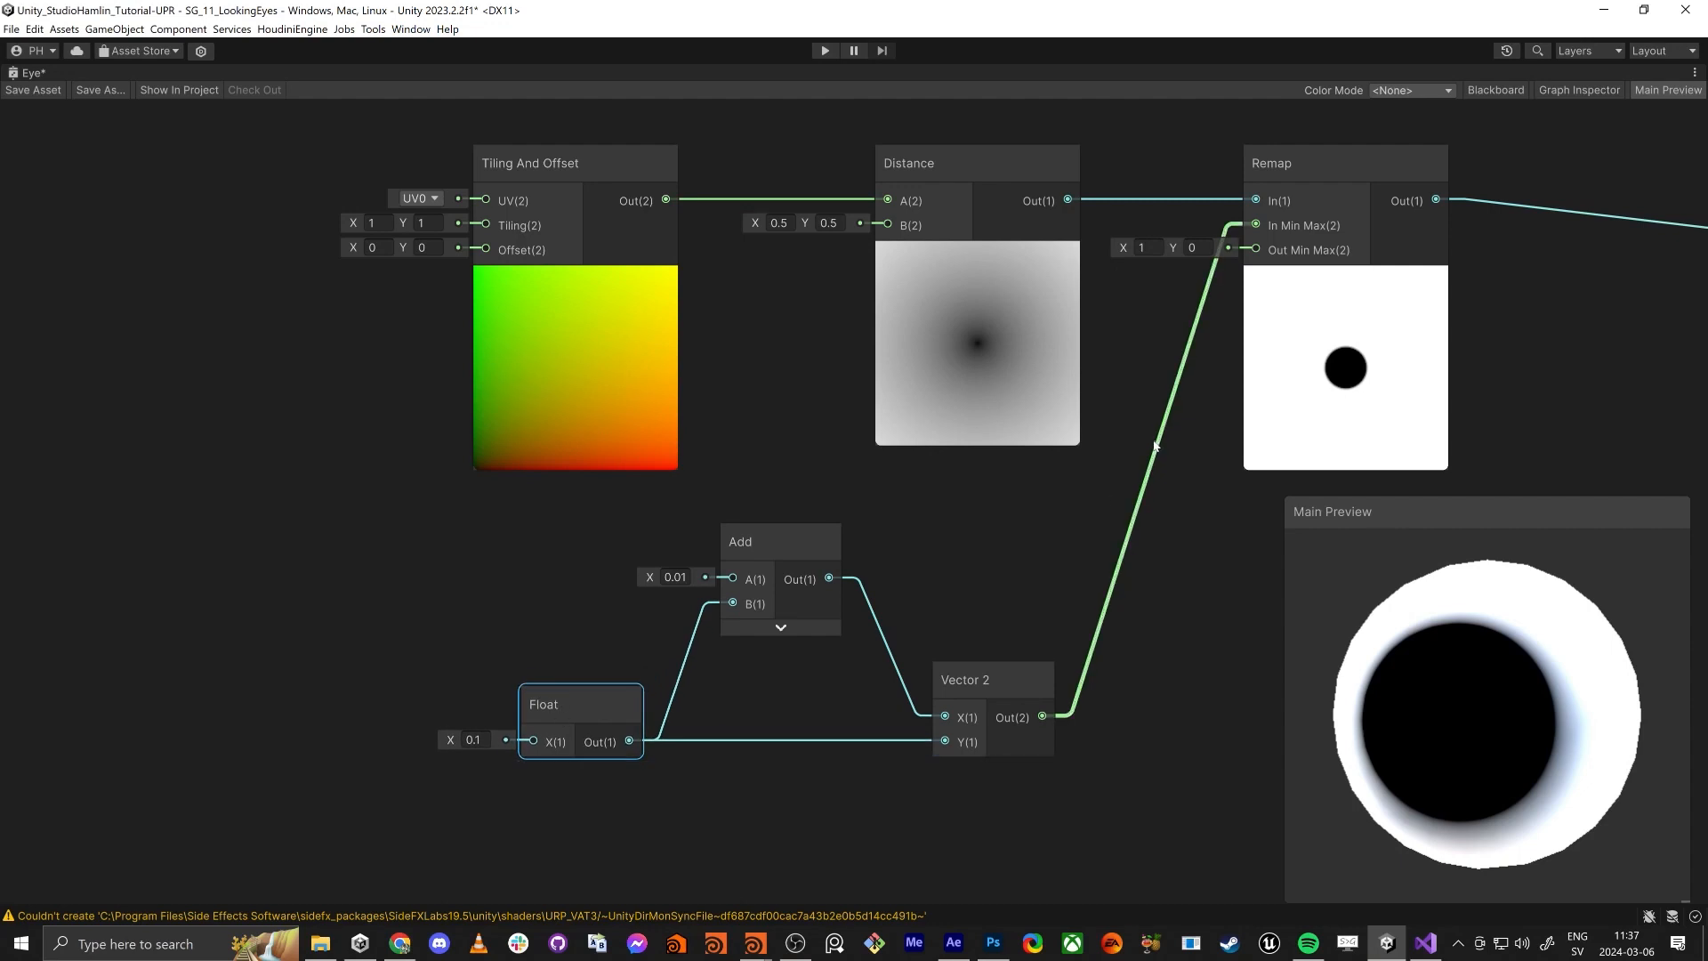
Step: Disconnect the Vector 2 from Remap's In Min Max to compare its own values, and reconnect it
left_click(1155, 444)
key("Delete")
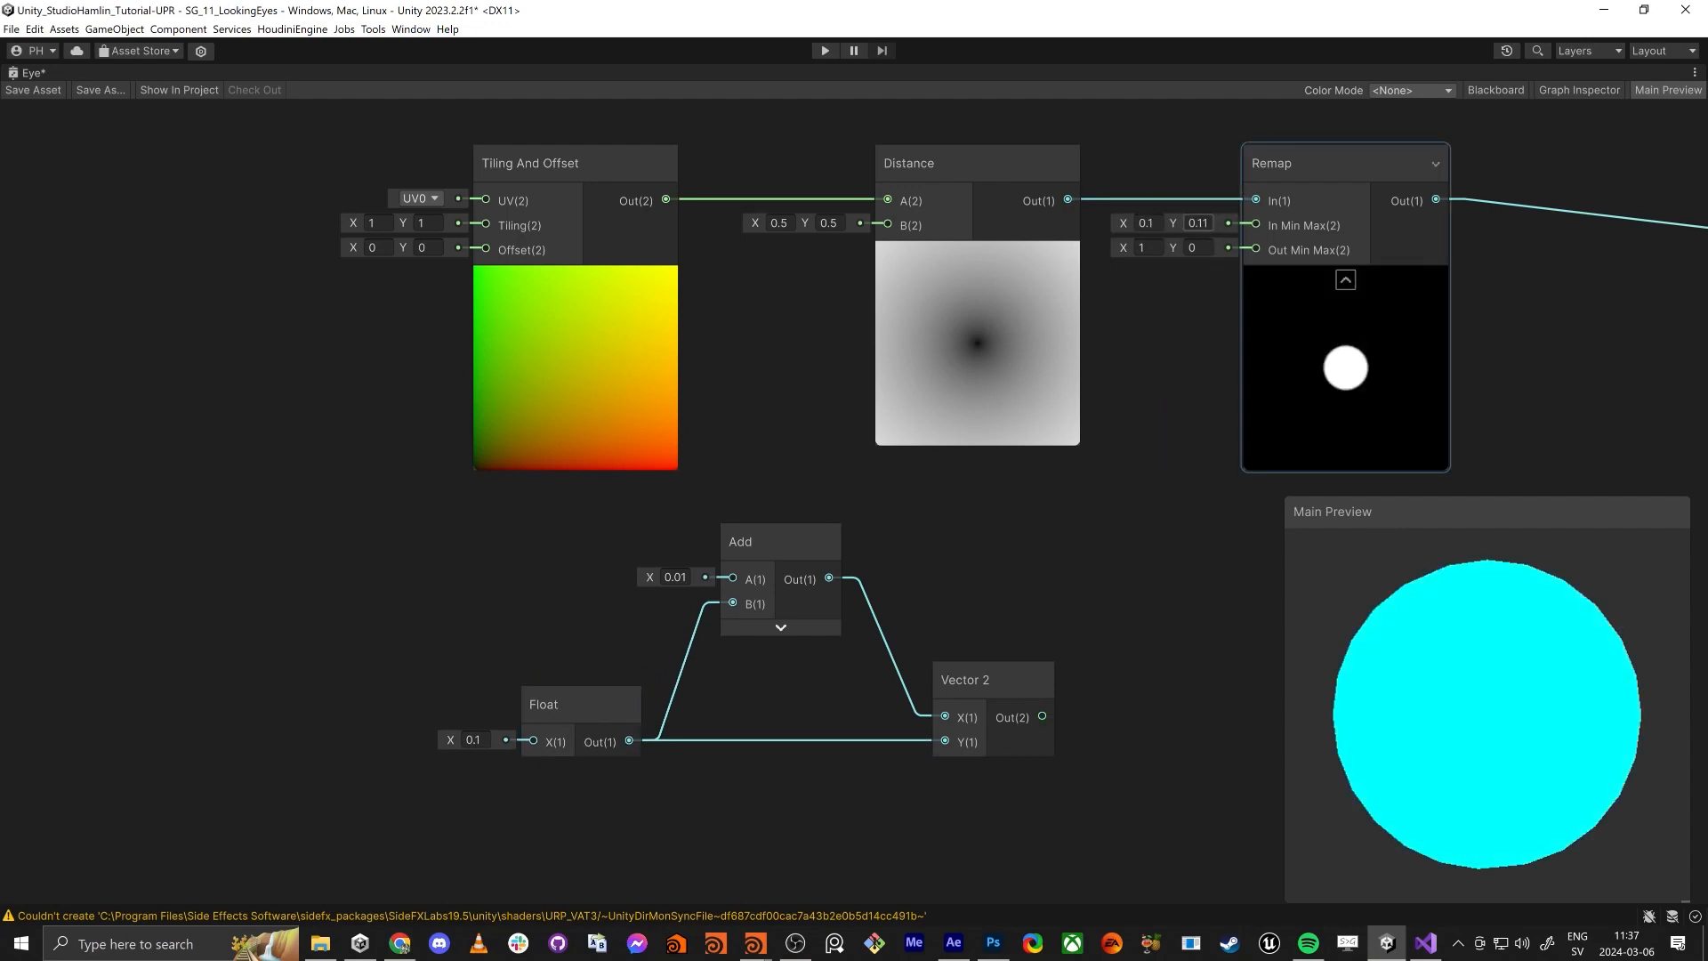
left_click_drag(1043, 717, 1256, 225)
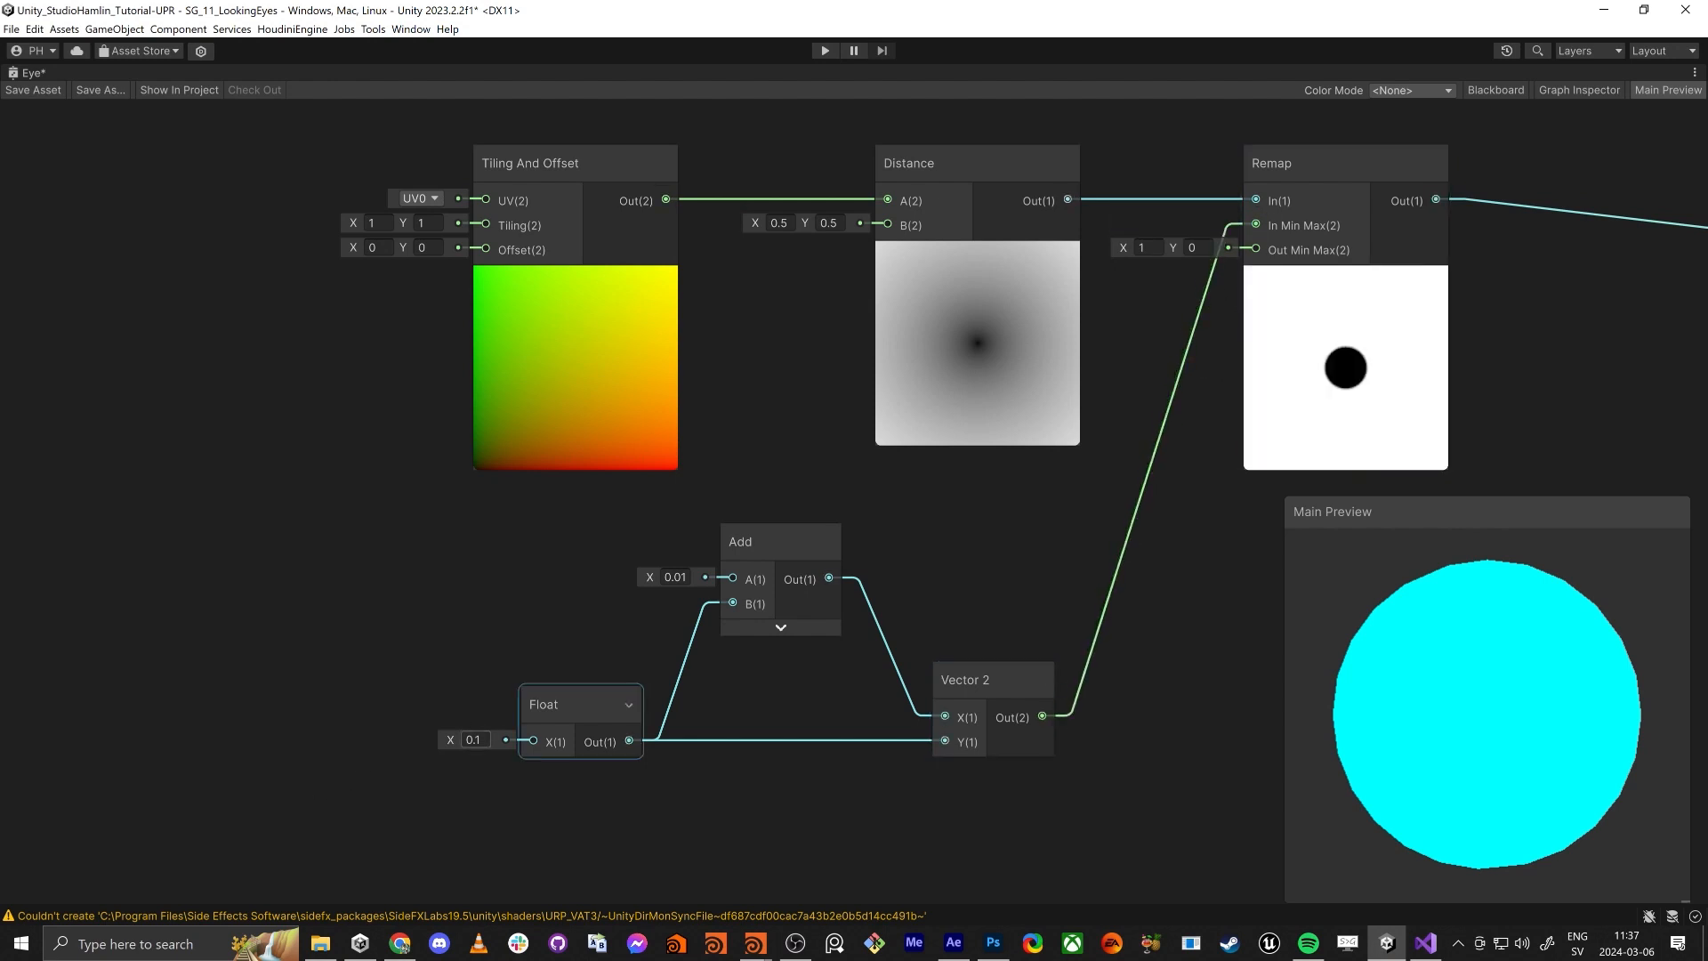
Step: Centre the pupil on the preview sphere and reduce the Float node's value to 0.05
left_click(1264, 833)
left_click_drag(1371, 755, 1416, 745)
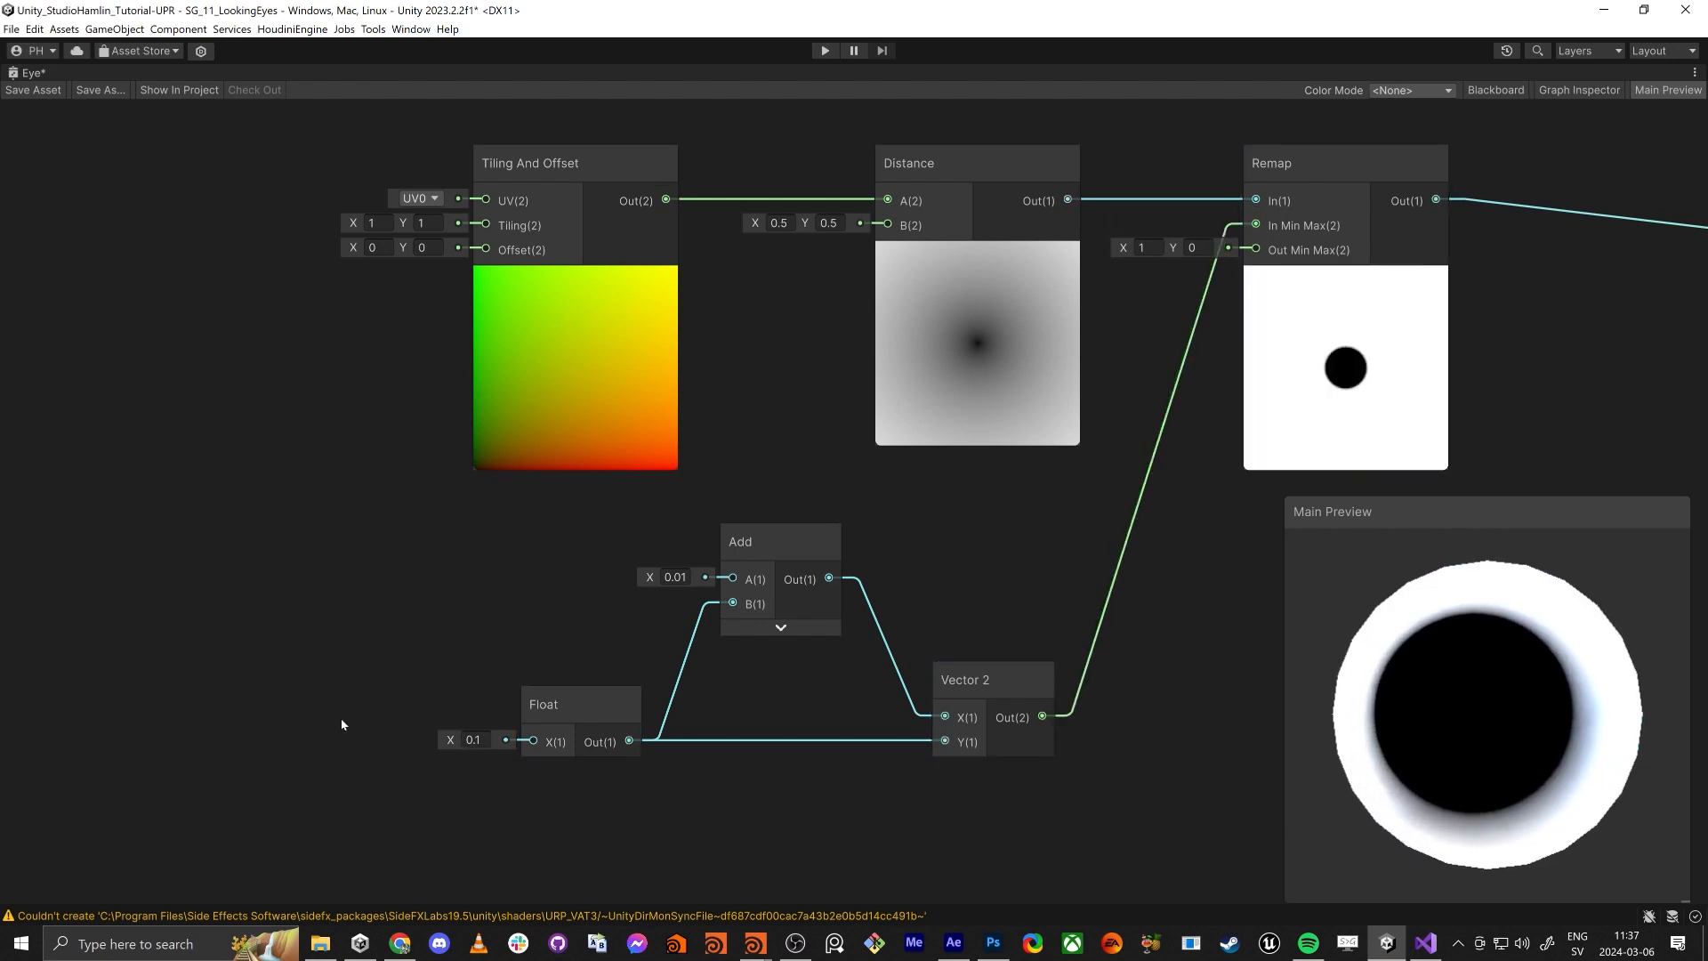
left_click_drag(455, 748, 448, 741)
left_click(834, 778)
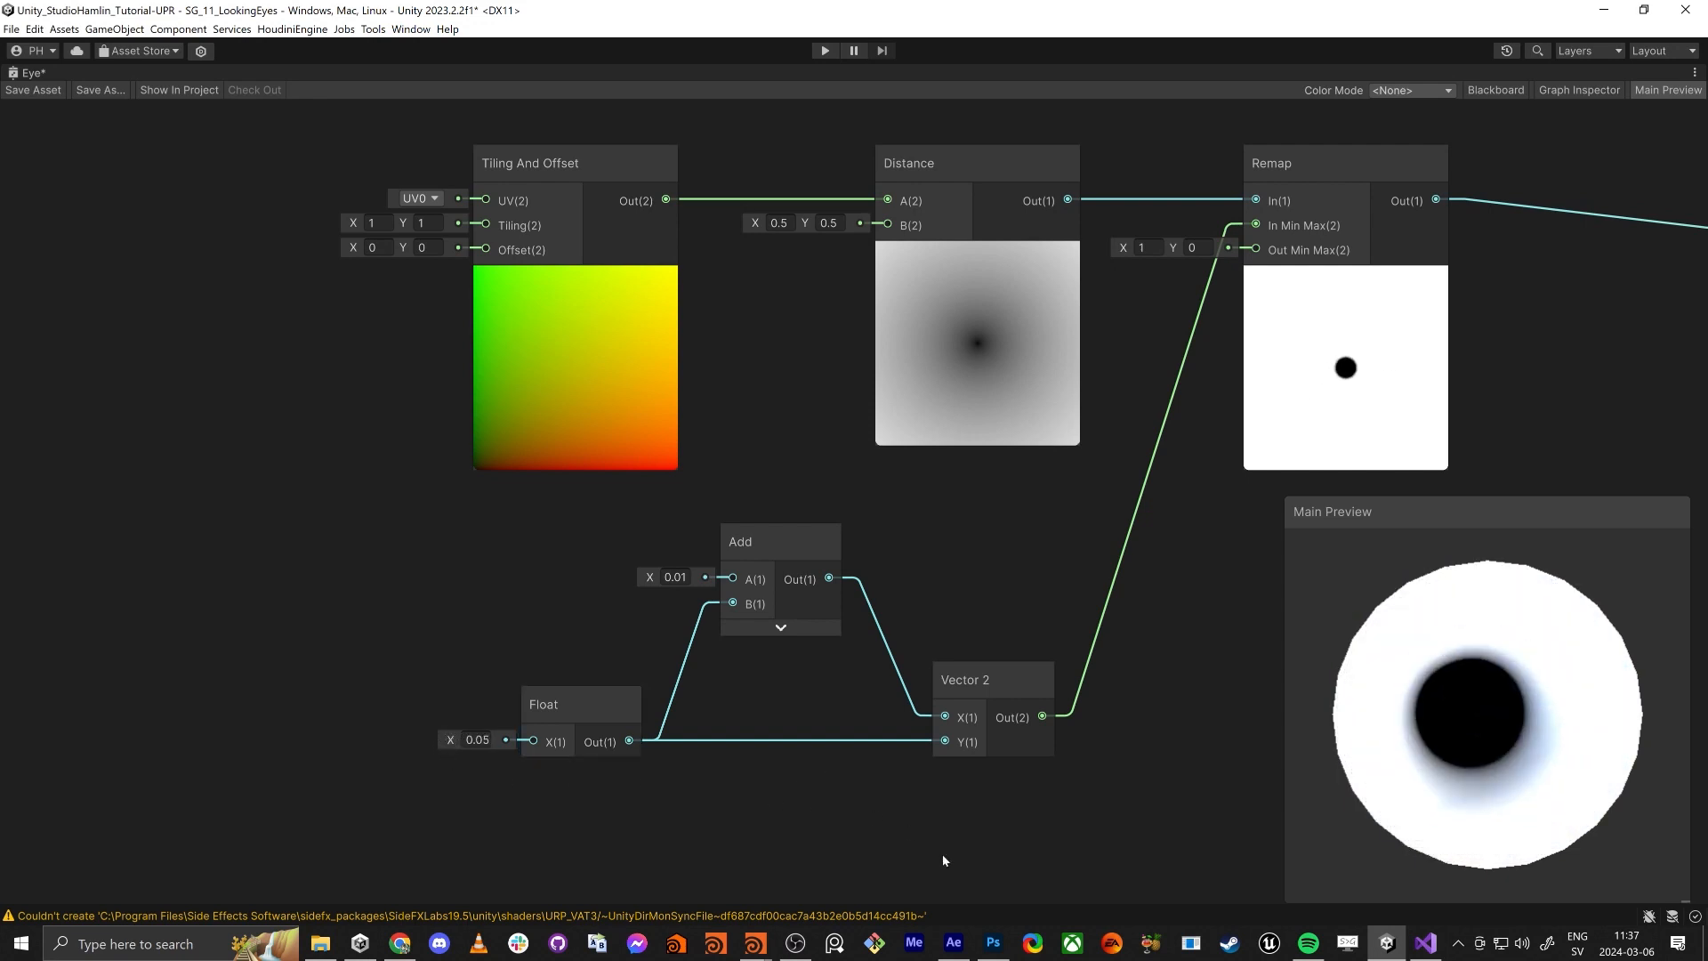
Step: Insert a Saturate node after Remap, route its output onward in place of Remap's, and line it up with the Remap node
middle_click_drag(932, 501, 289, 640)
scroll(329, 632, "down", 1)
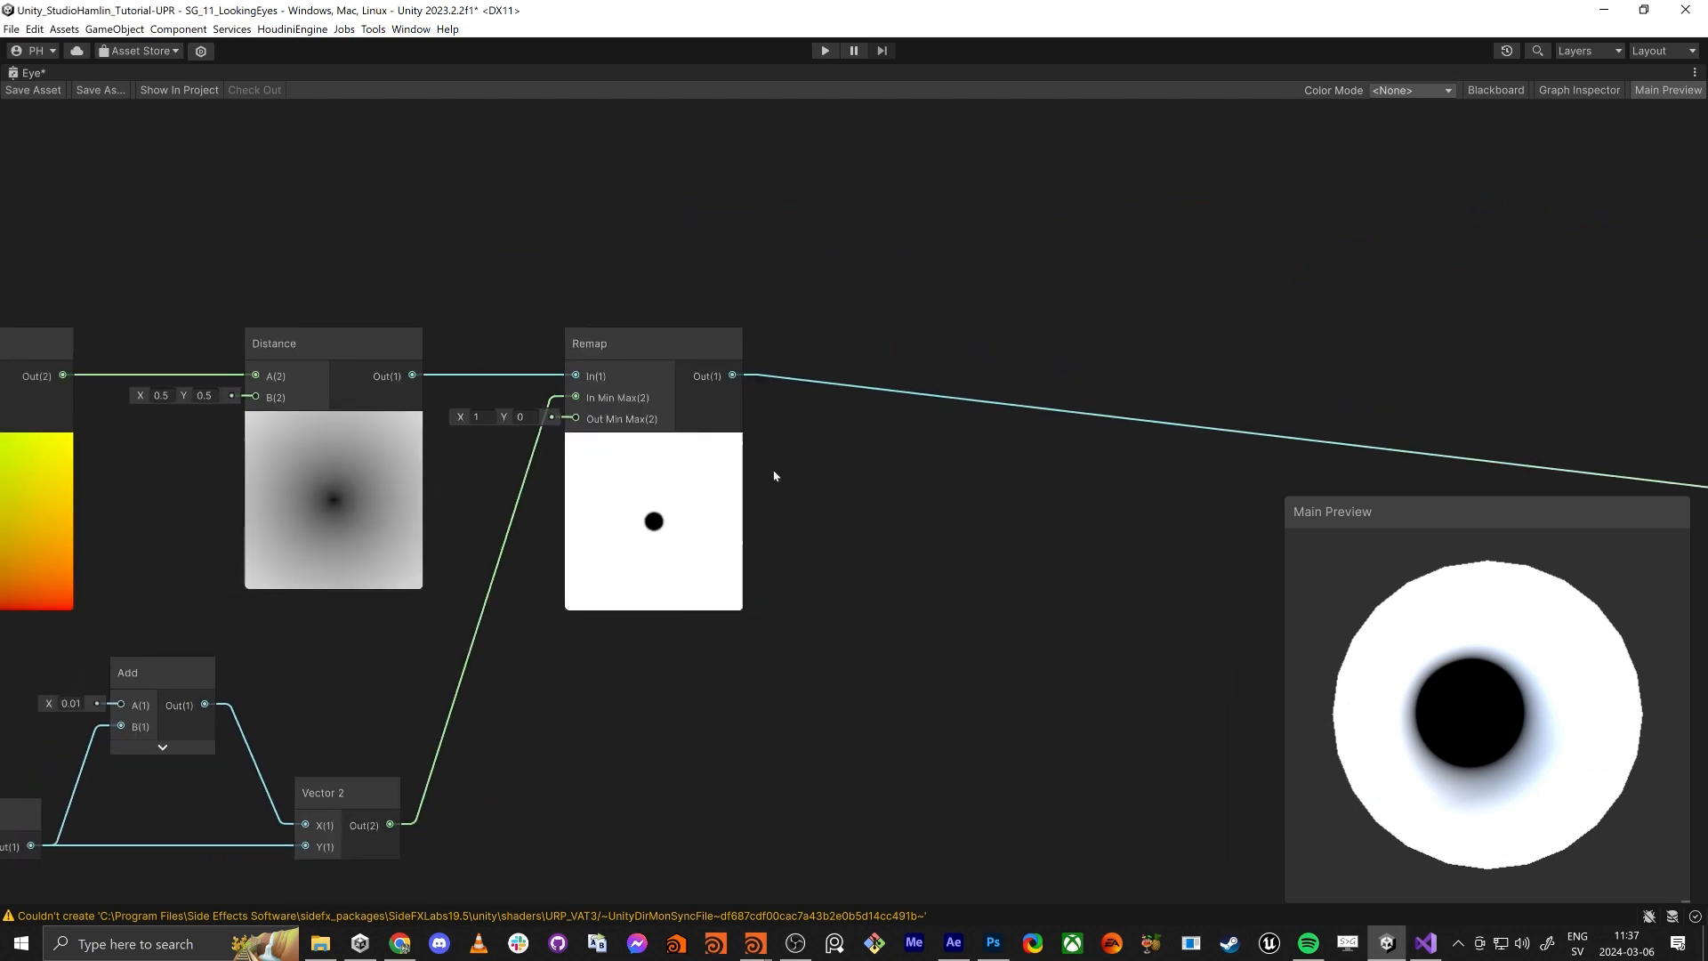
left_click_drag(733, 376, 871, 455)
type("sat")
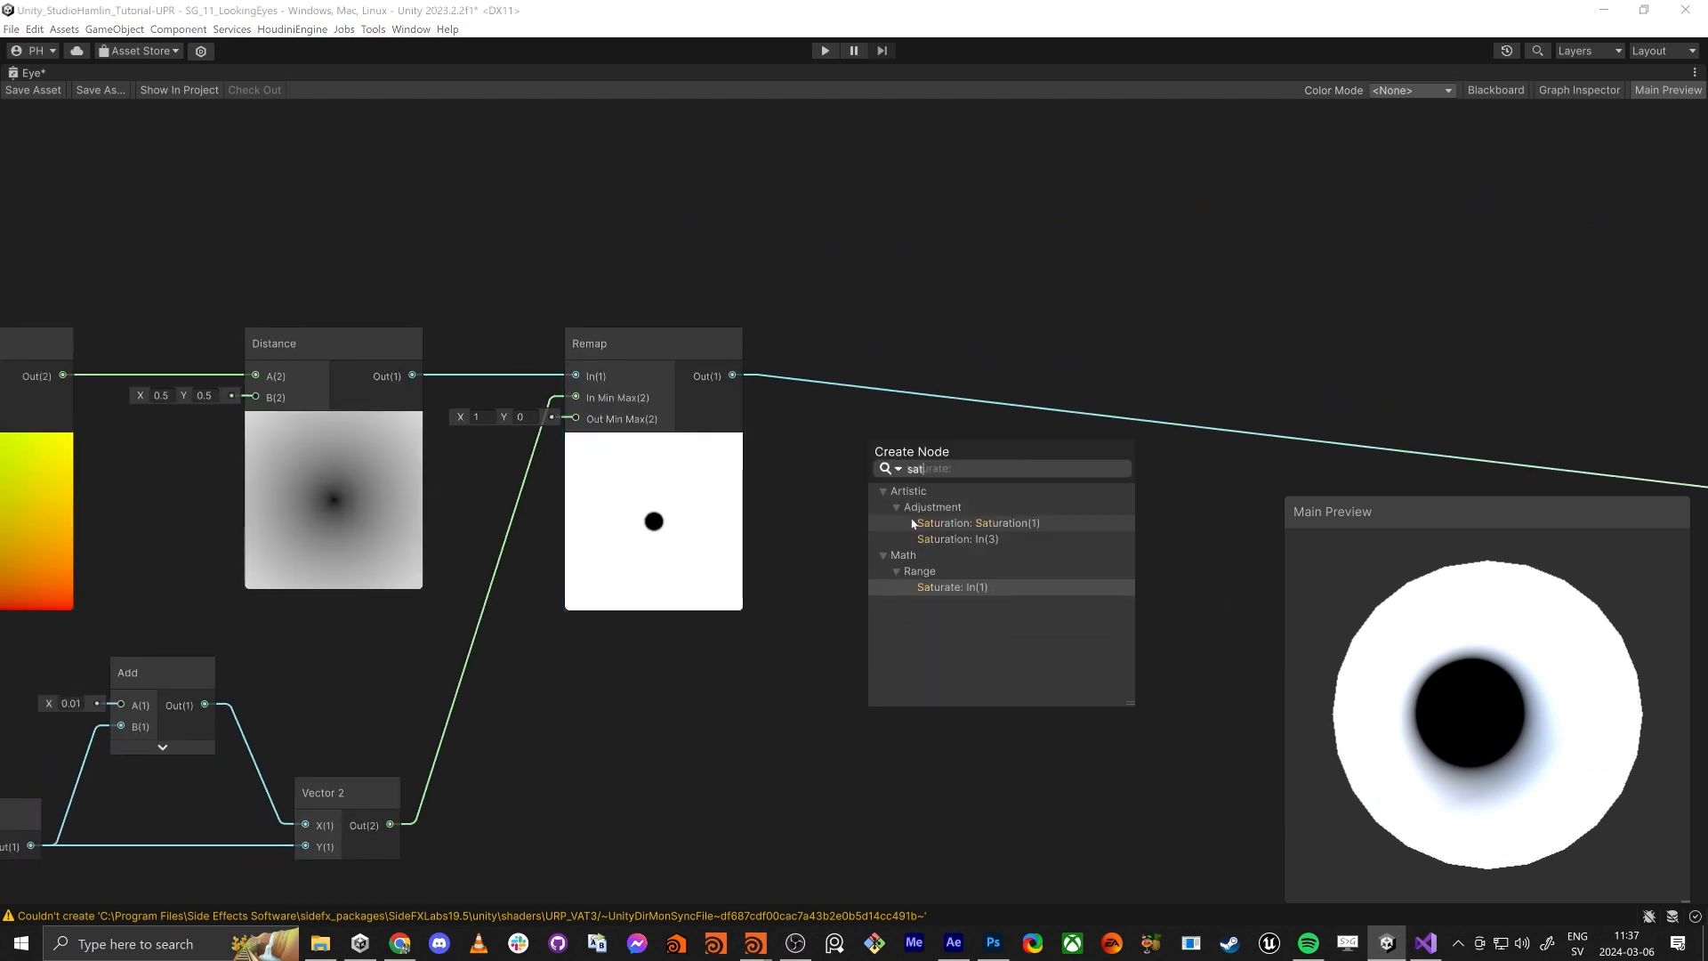
key("Return")
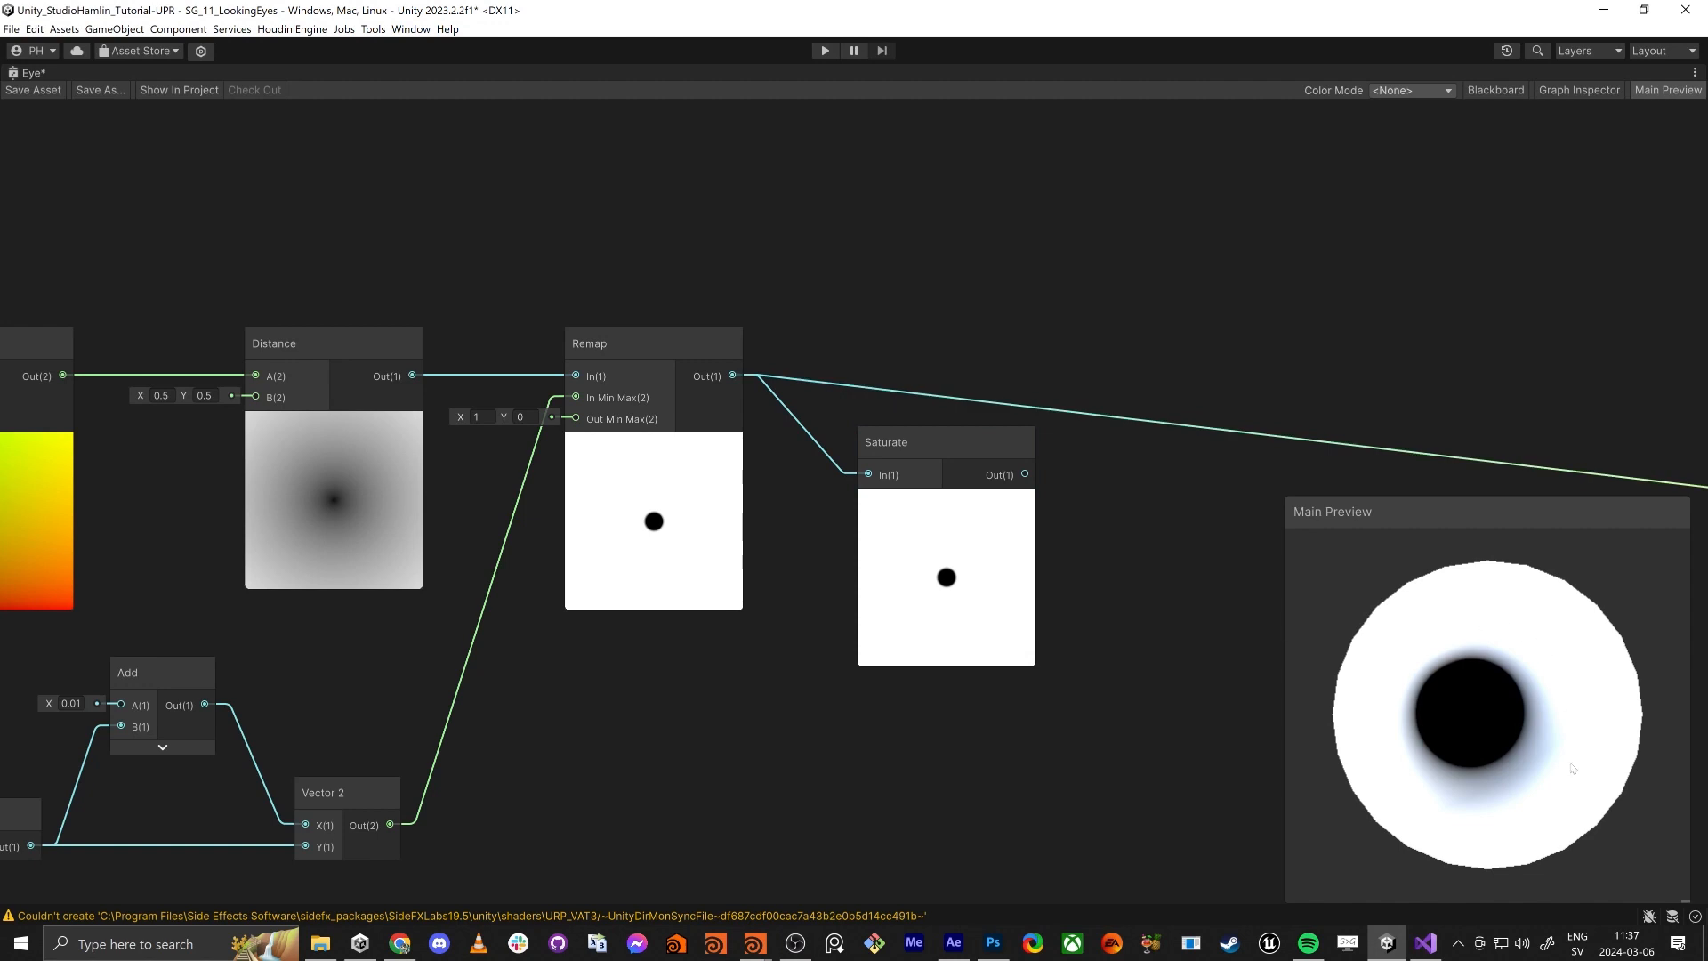
left_click(852, 390)
left_click_drag(857, 397, 950, 343)
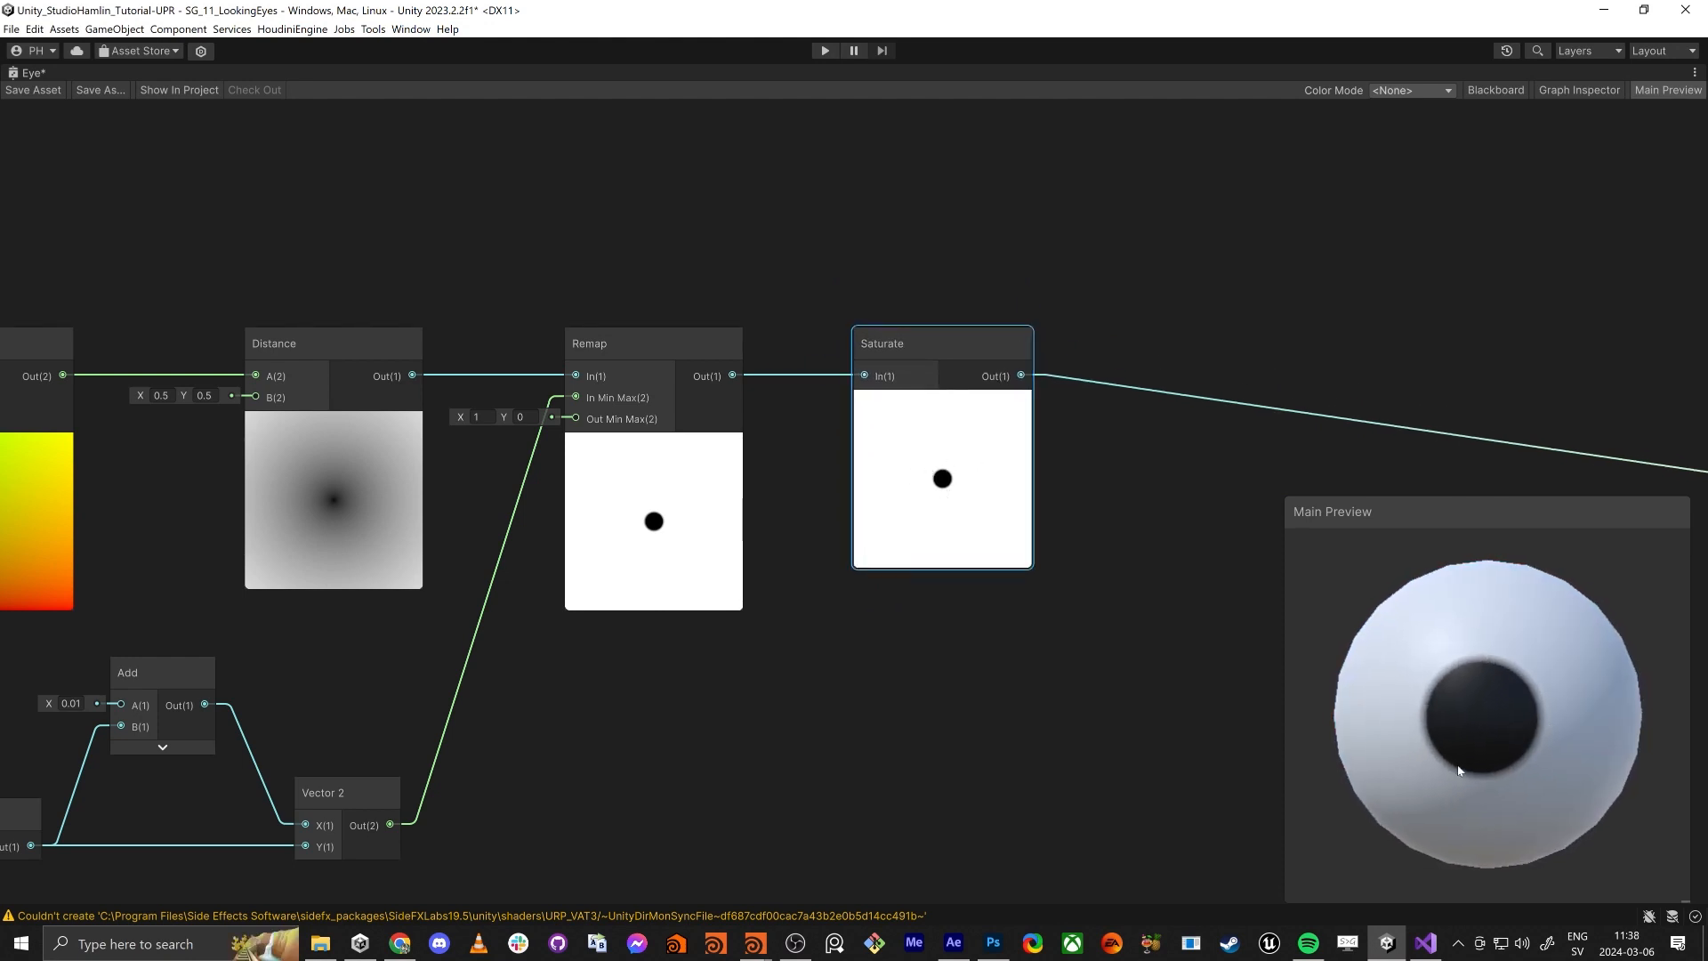
Step: Swap the Remap node's Out Min Max to X 0 and Y 1
scroll(1491, 763, "down", 3)
scroll(1461, 761, "up", 2)
scroll(835, 649, "down", 5)
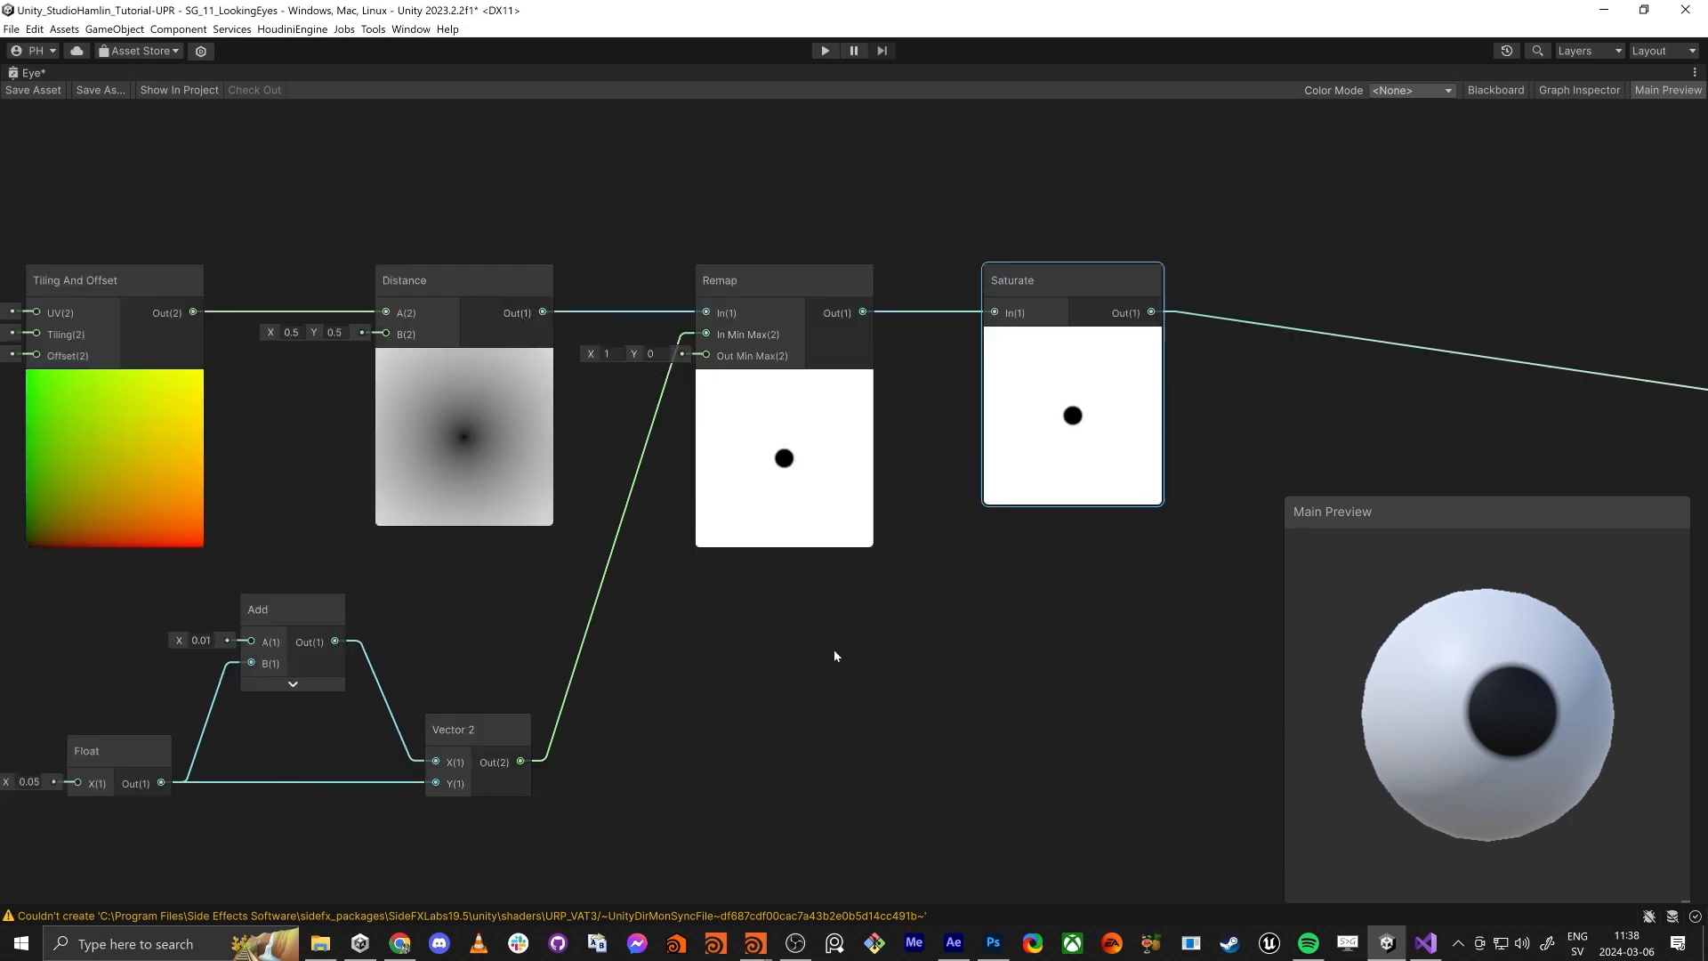
scroll(949, 592, "up", 3)
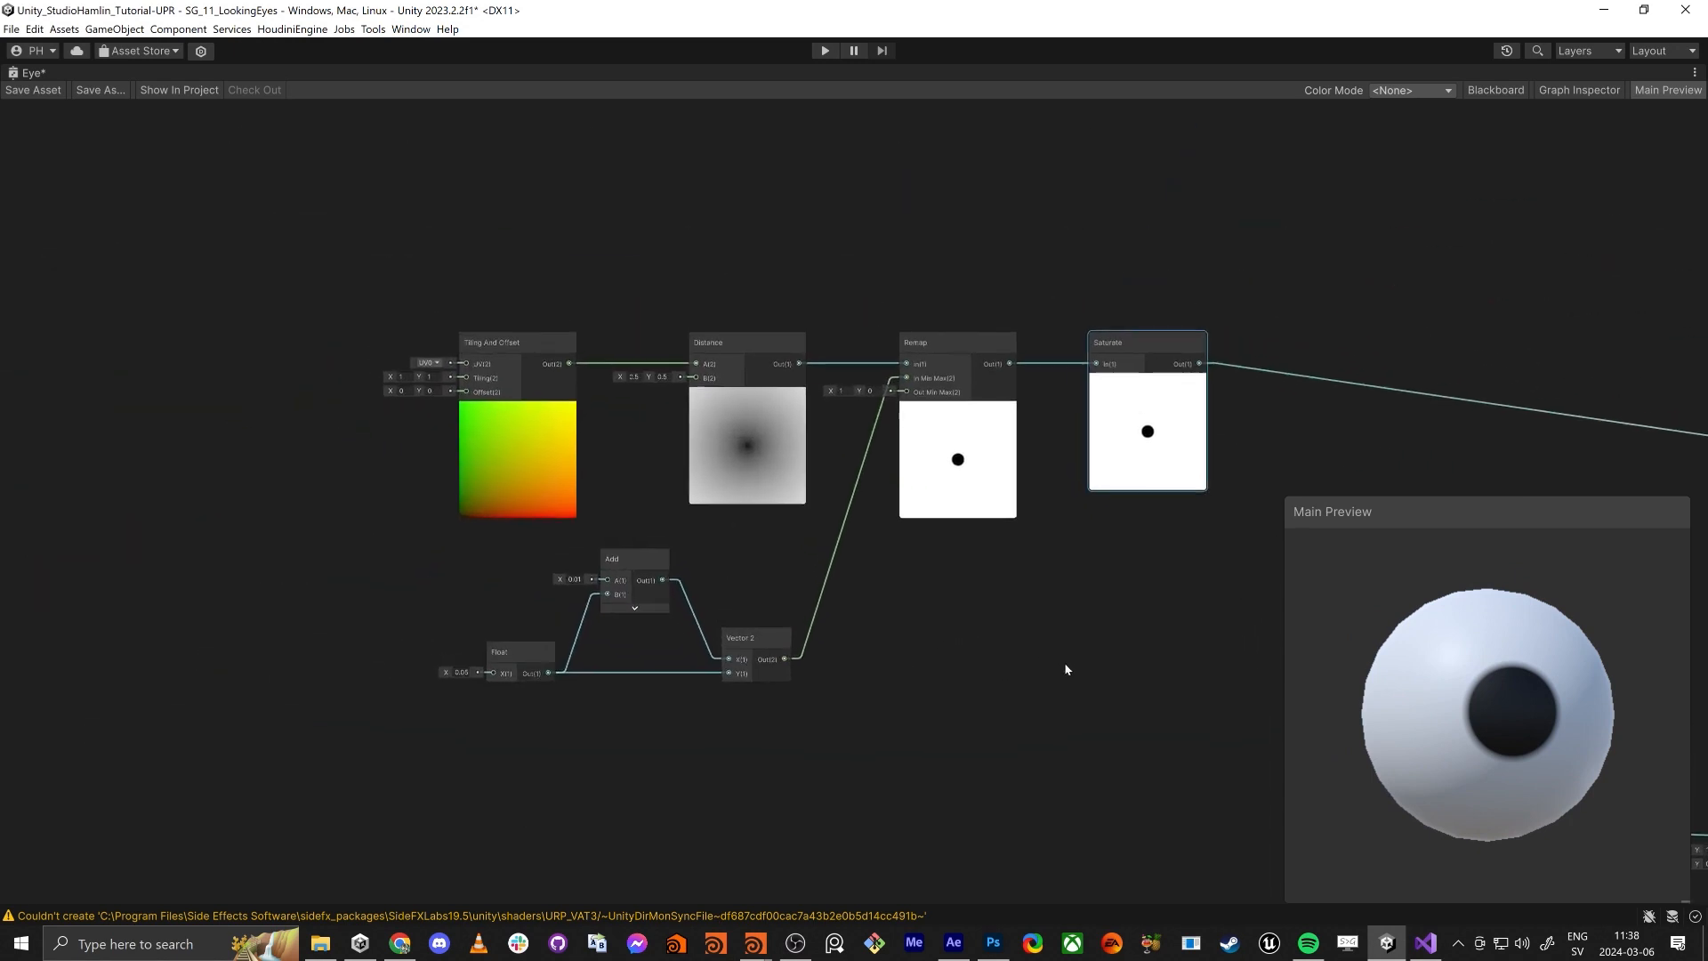
middle_click_drag(990, 638, 1010, 699)
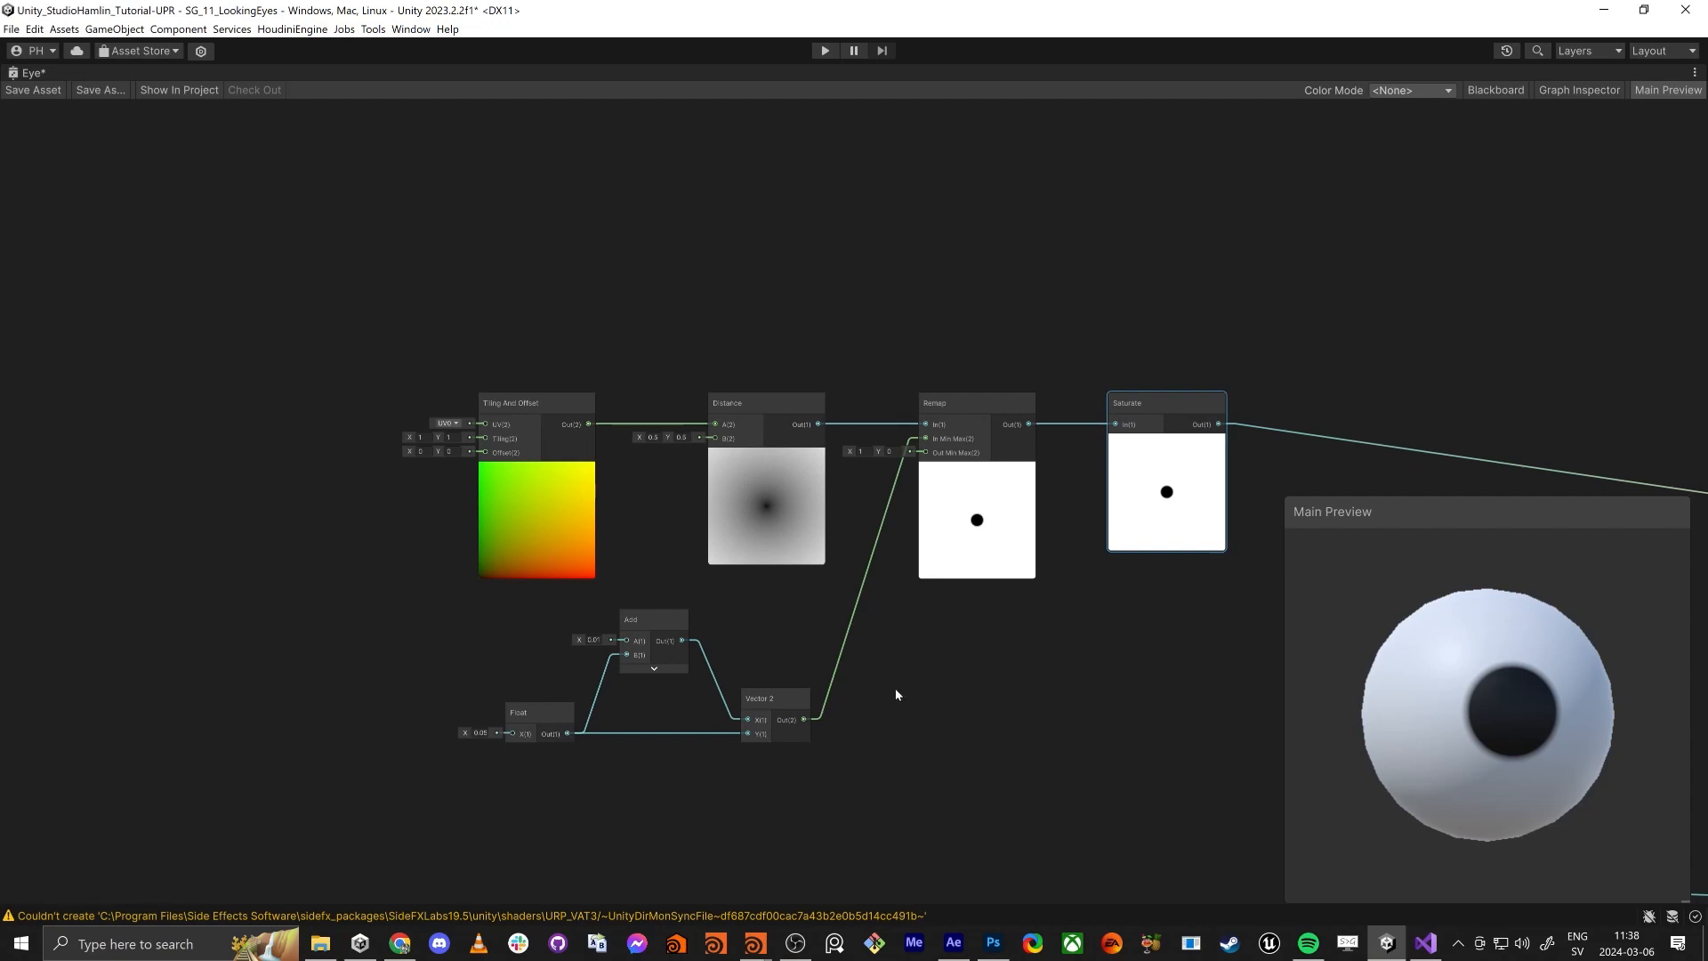
scroll(895, 687, "up", 1)
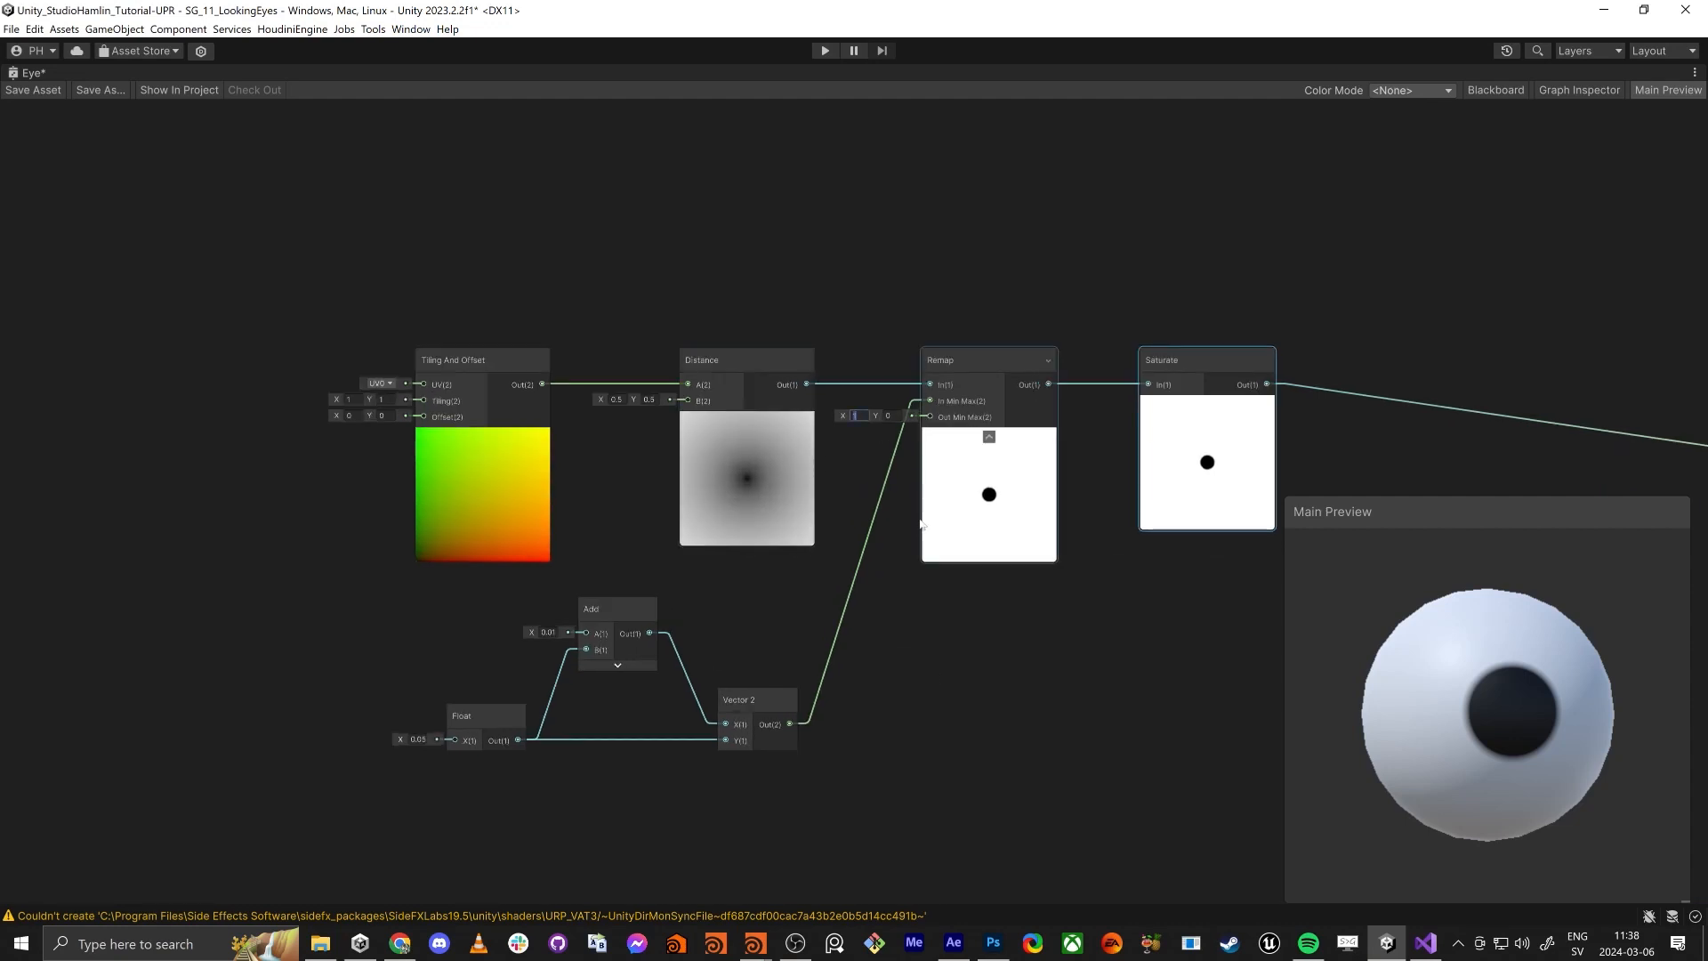
type("0")
key("Tab")
type("1")
key("Tab")
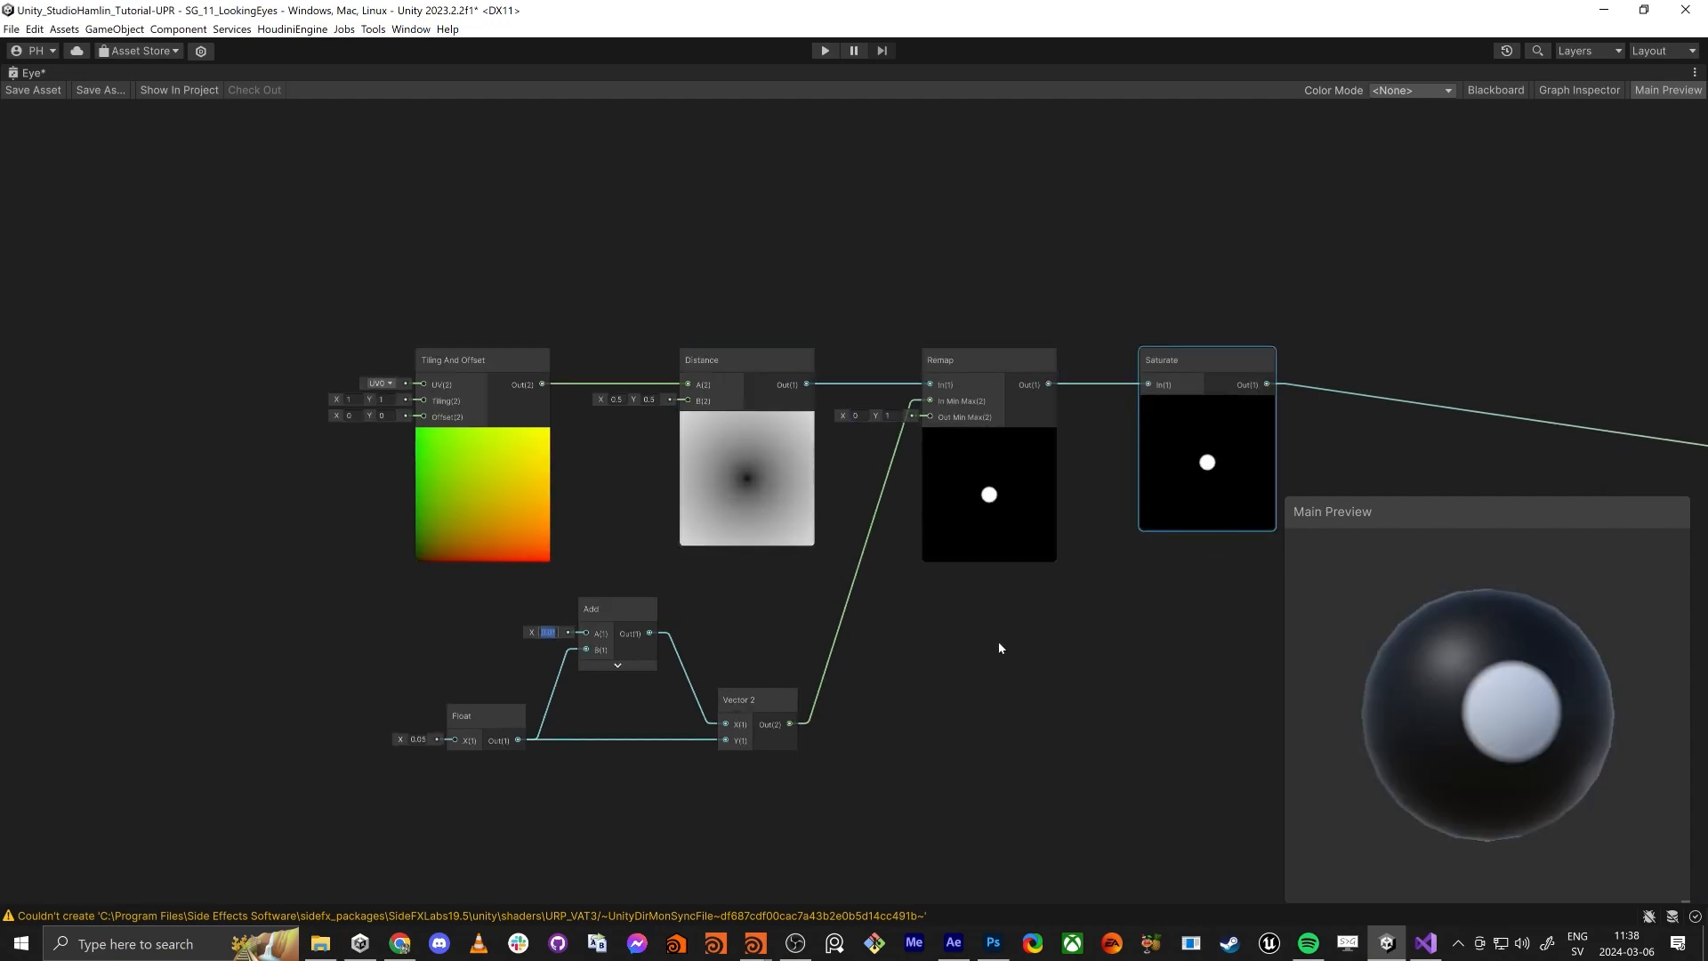
Step: Tidy the node row by moving Saturate, Remap and Tiling And Offset closer to the Distance node
scroll(854, 427, "up", 4)
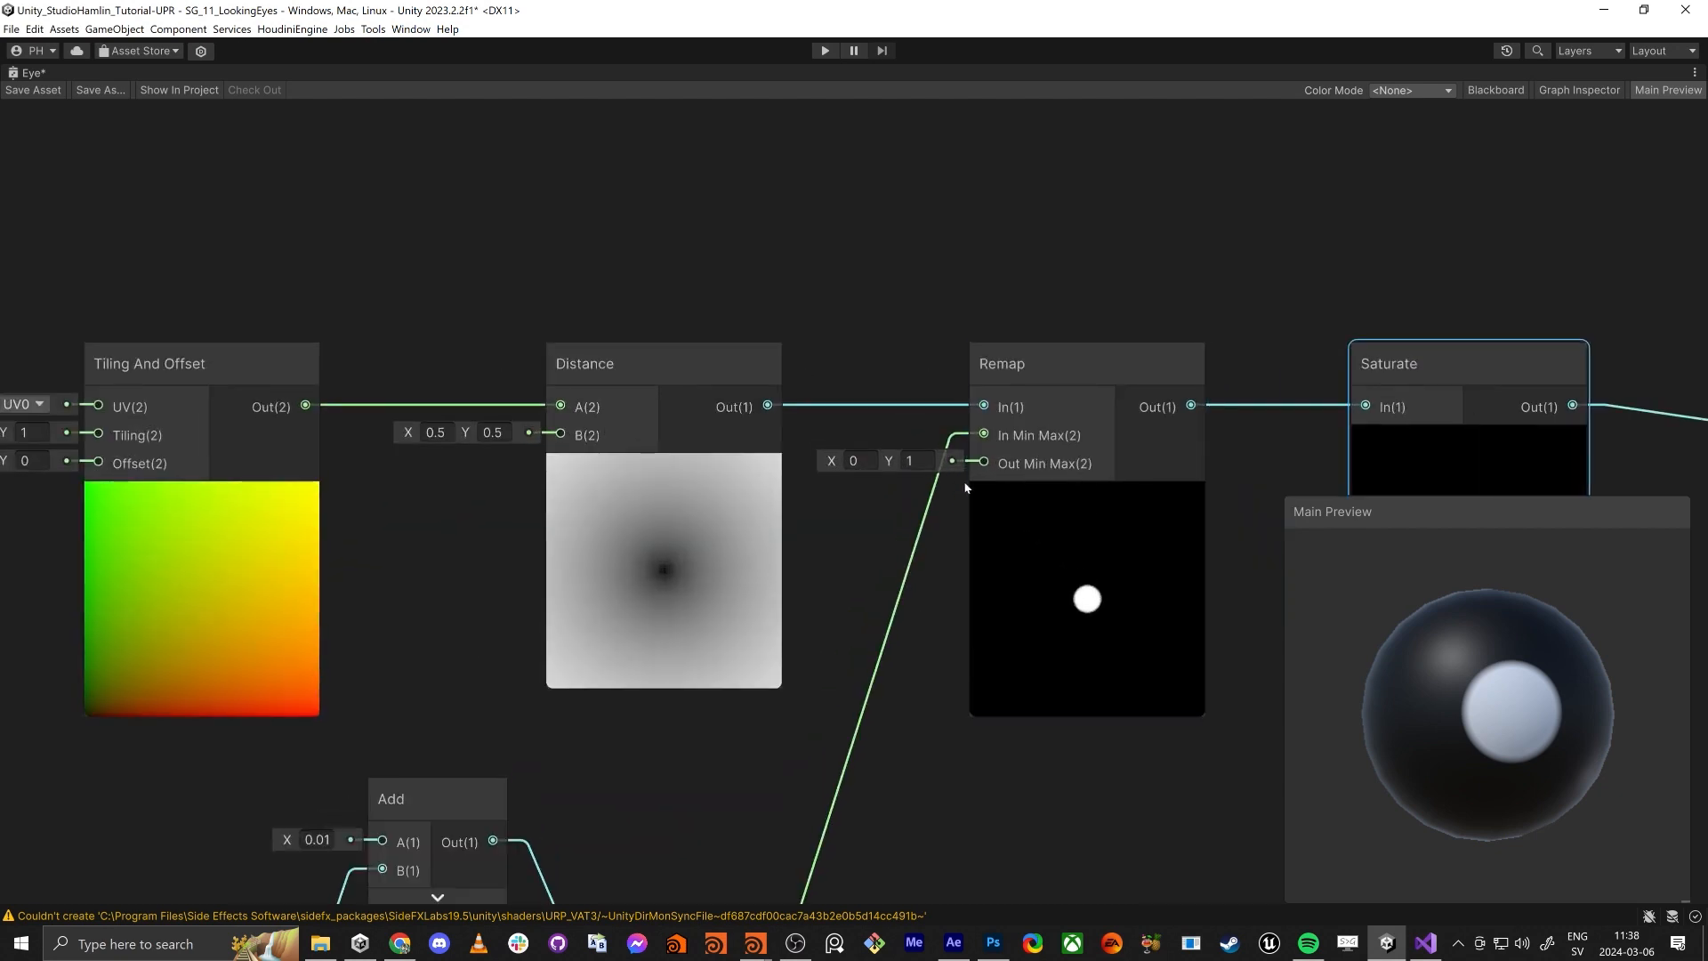
middle_click_drag(870, 522, 846, 475)
mouse_move(1462, 669)
left_mouse_down()
mouse_move(1473, 708)
mouse_move(1494, 663)
left_mouse_up()
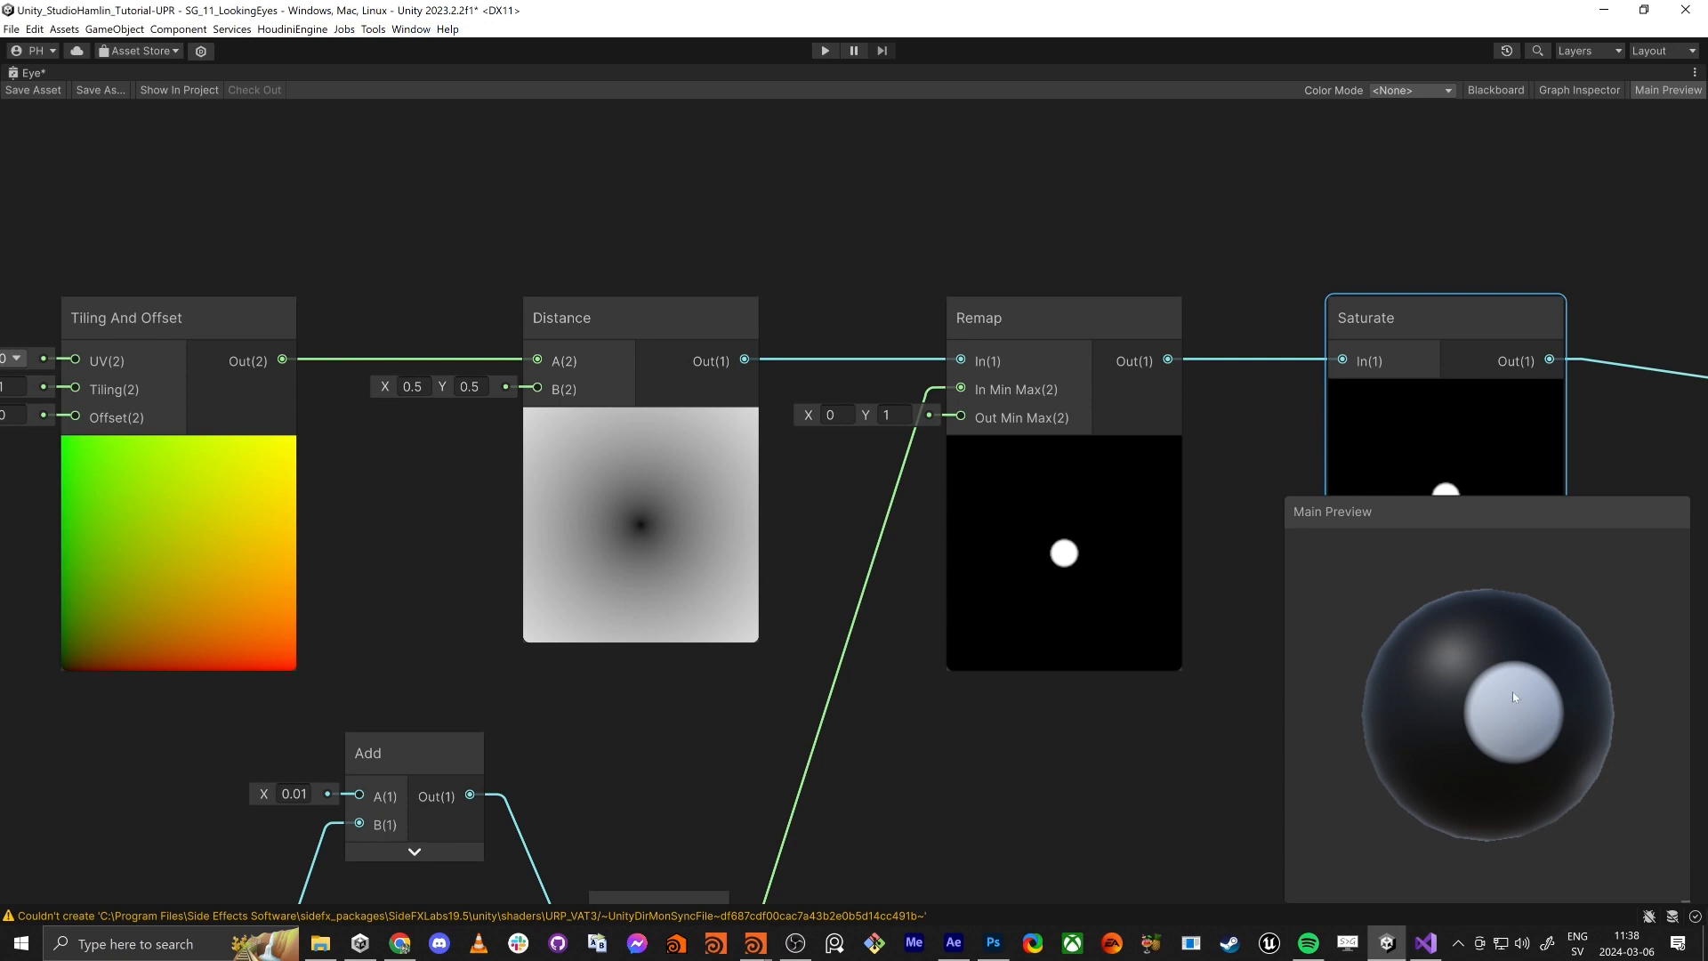
scroll(1503, 701, "down", 1)
scroll(1014, 656, "down", 3)
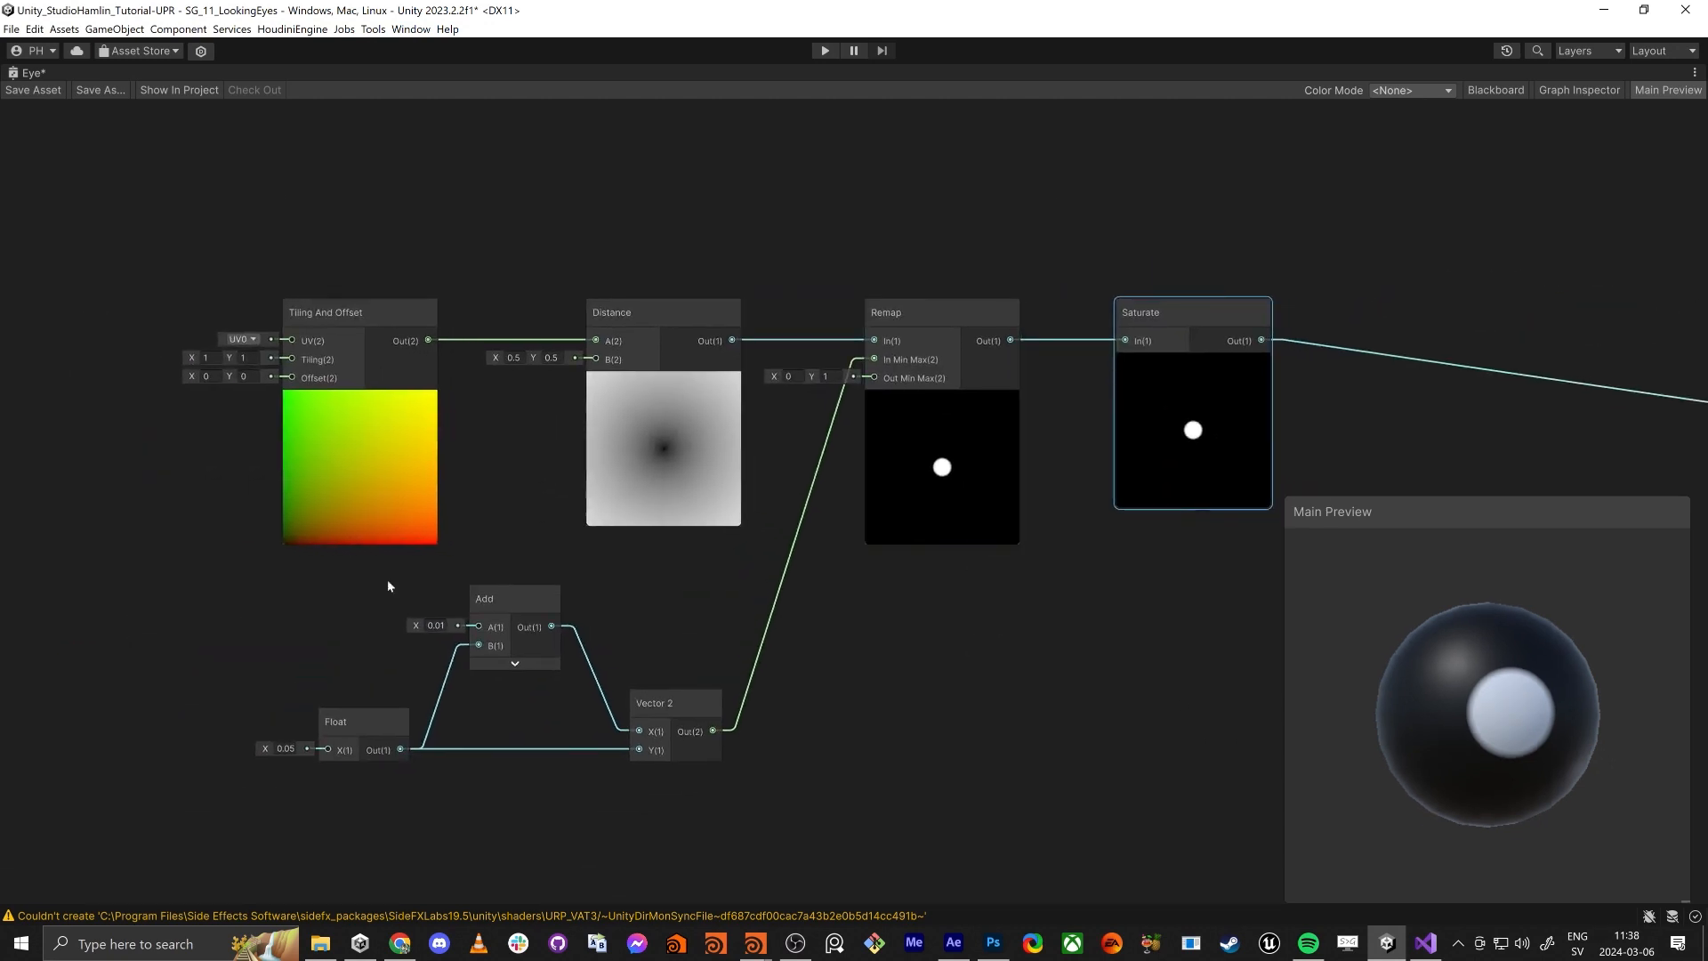
left_click_drag(1187, 356, 1136, 329)
left_click_drag(1000, 281, 1084, 320)
left_click_drag(349, 319, 390, 317)
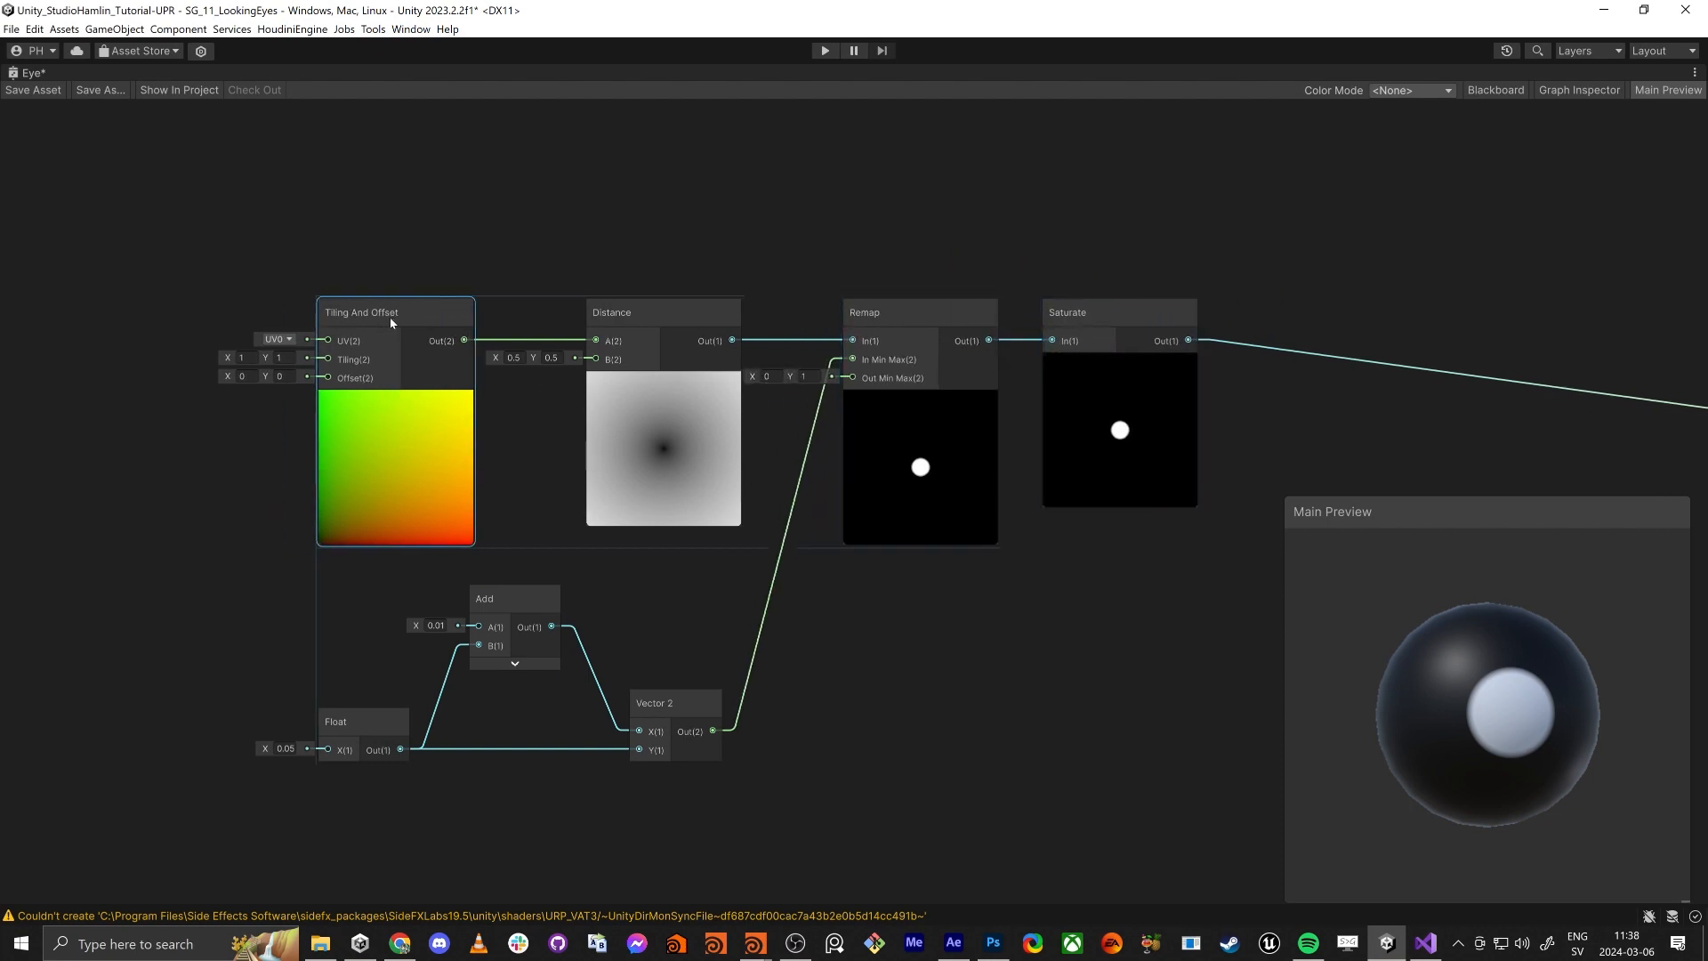
Step: Add a Lerp node to the graph and place it between the Saturate node and the master stack
key("alt+Tab")
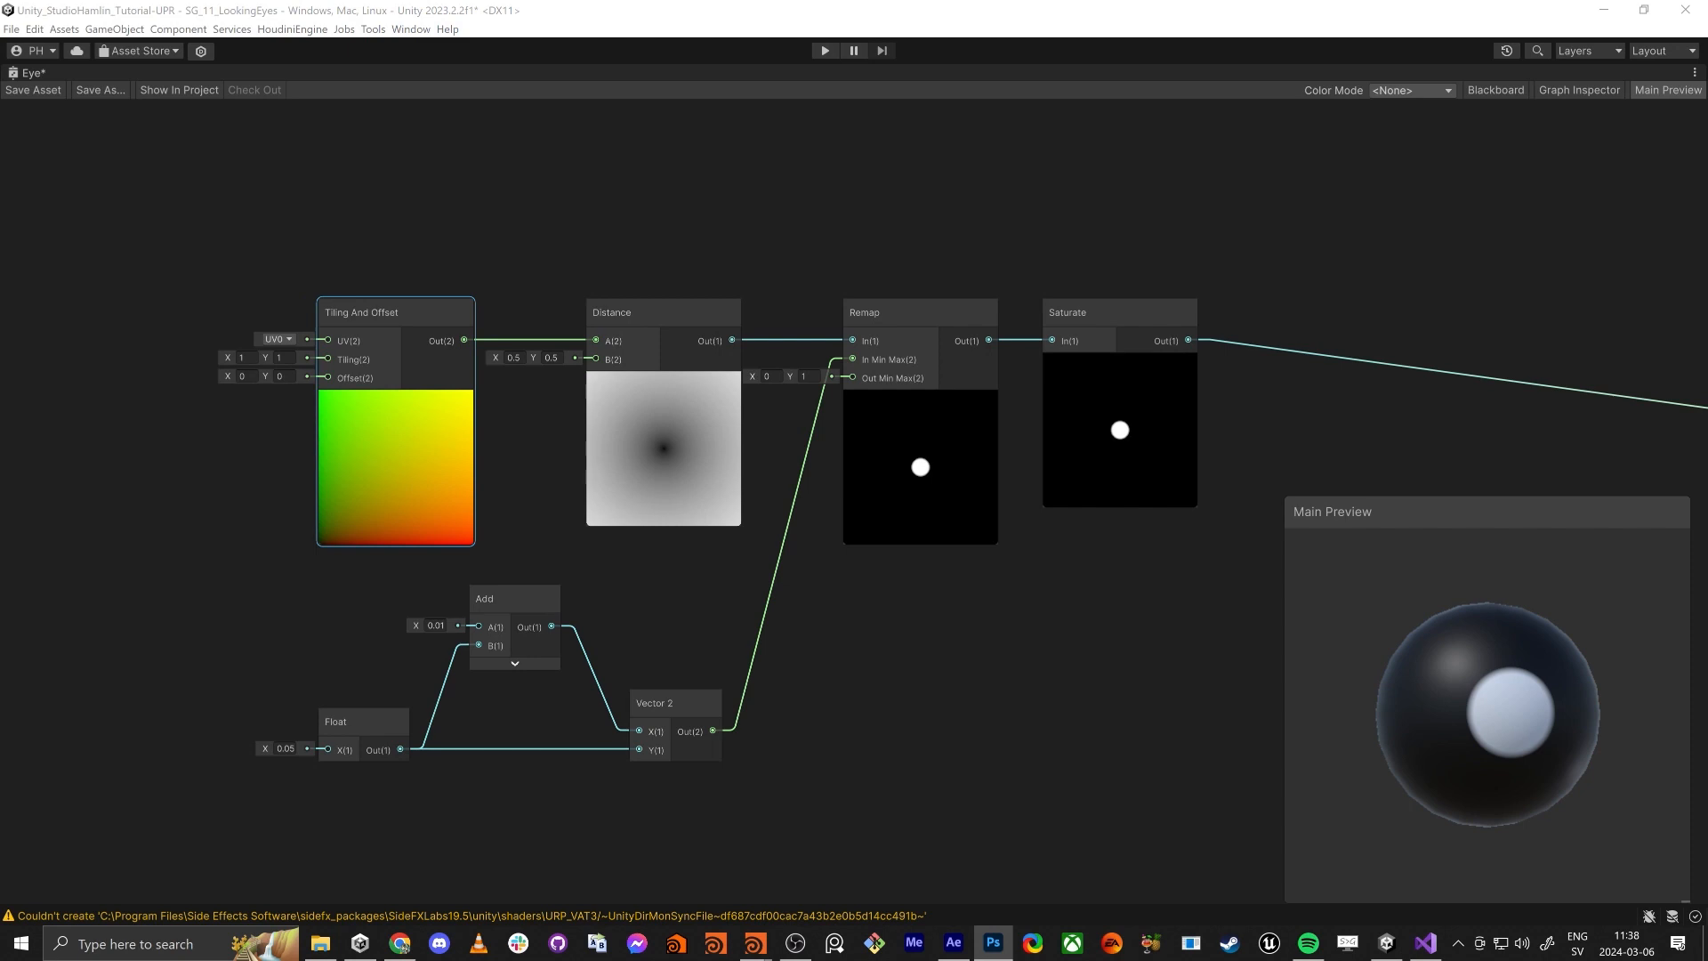
left_click(933, 621)
middle_click_drag(1236, 540, 758, 584)
key("space")
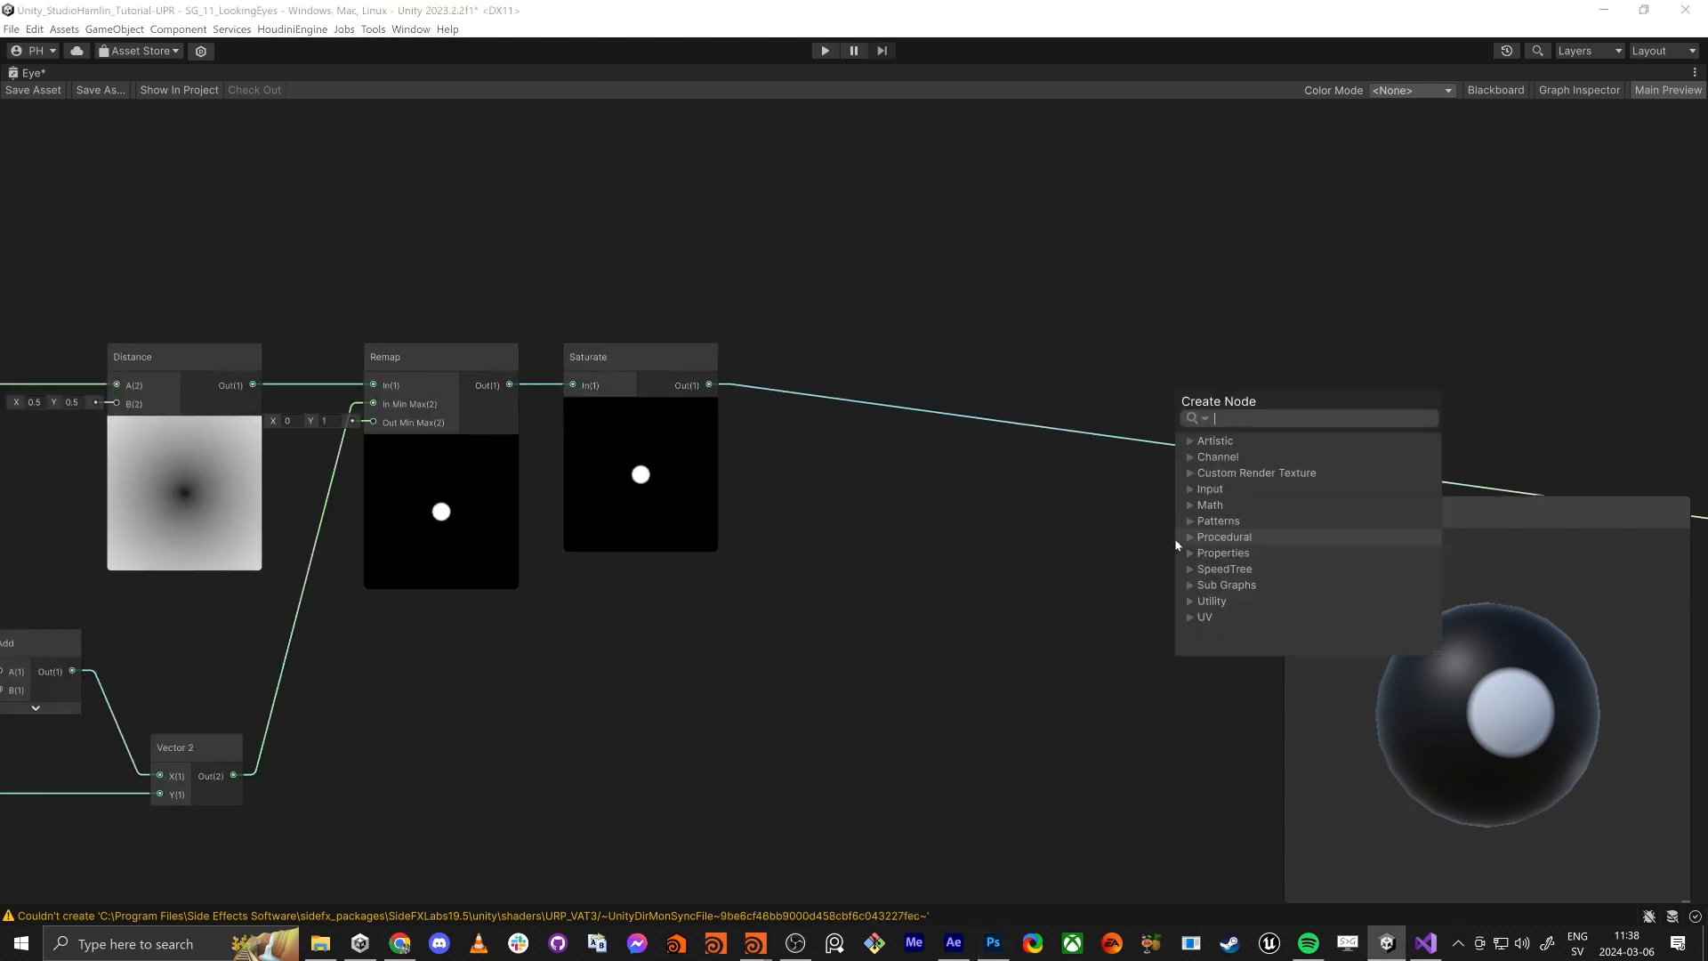
type("lerp")
key("Return")
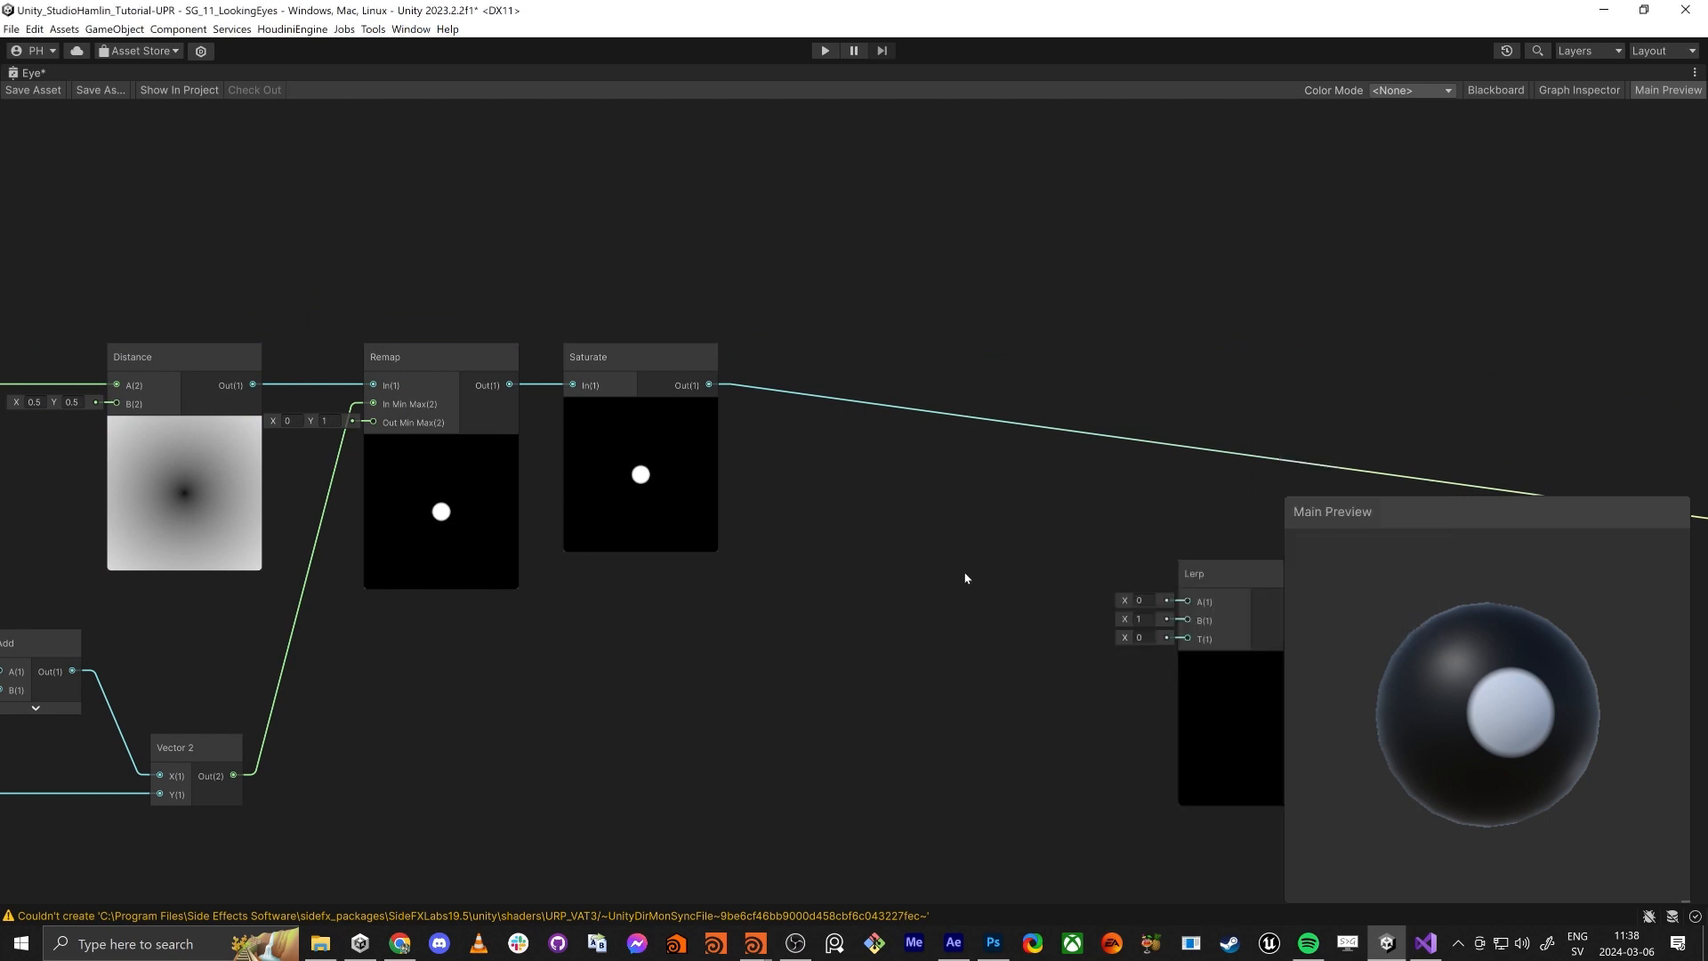
middle_click_drag(492, 251, 465, 191)
left_click_drag(1155, 519, 967, 450)
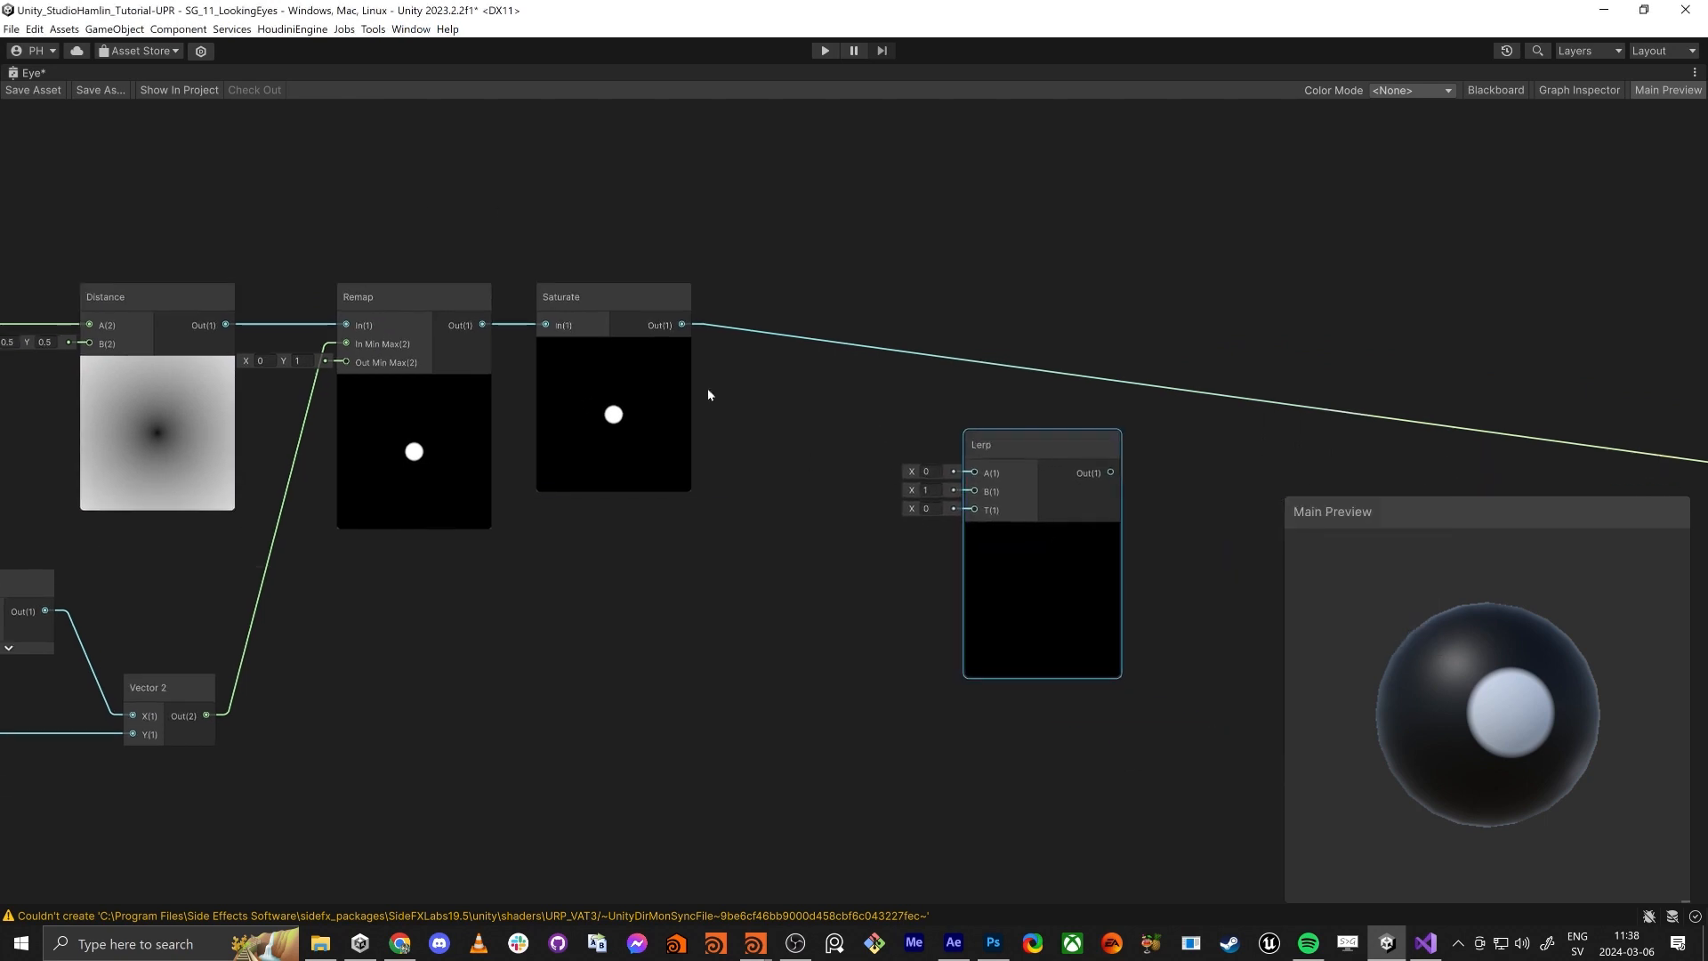
Step: Connect Saturate's output to the Lerp node's T input and the Lerp output to the fragment Base Color
left_click_drag(685, 329, 975, 509)
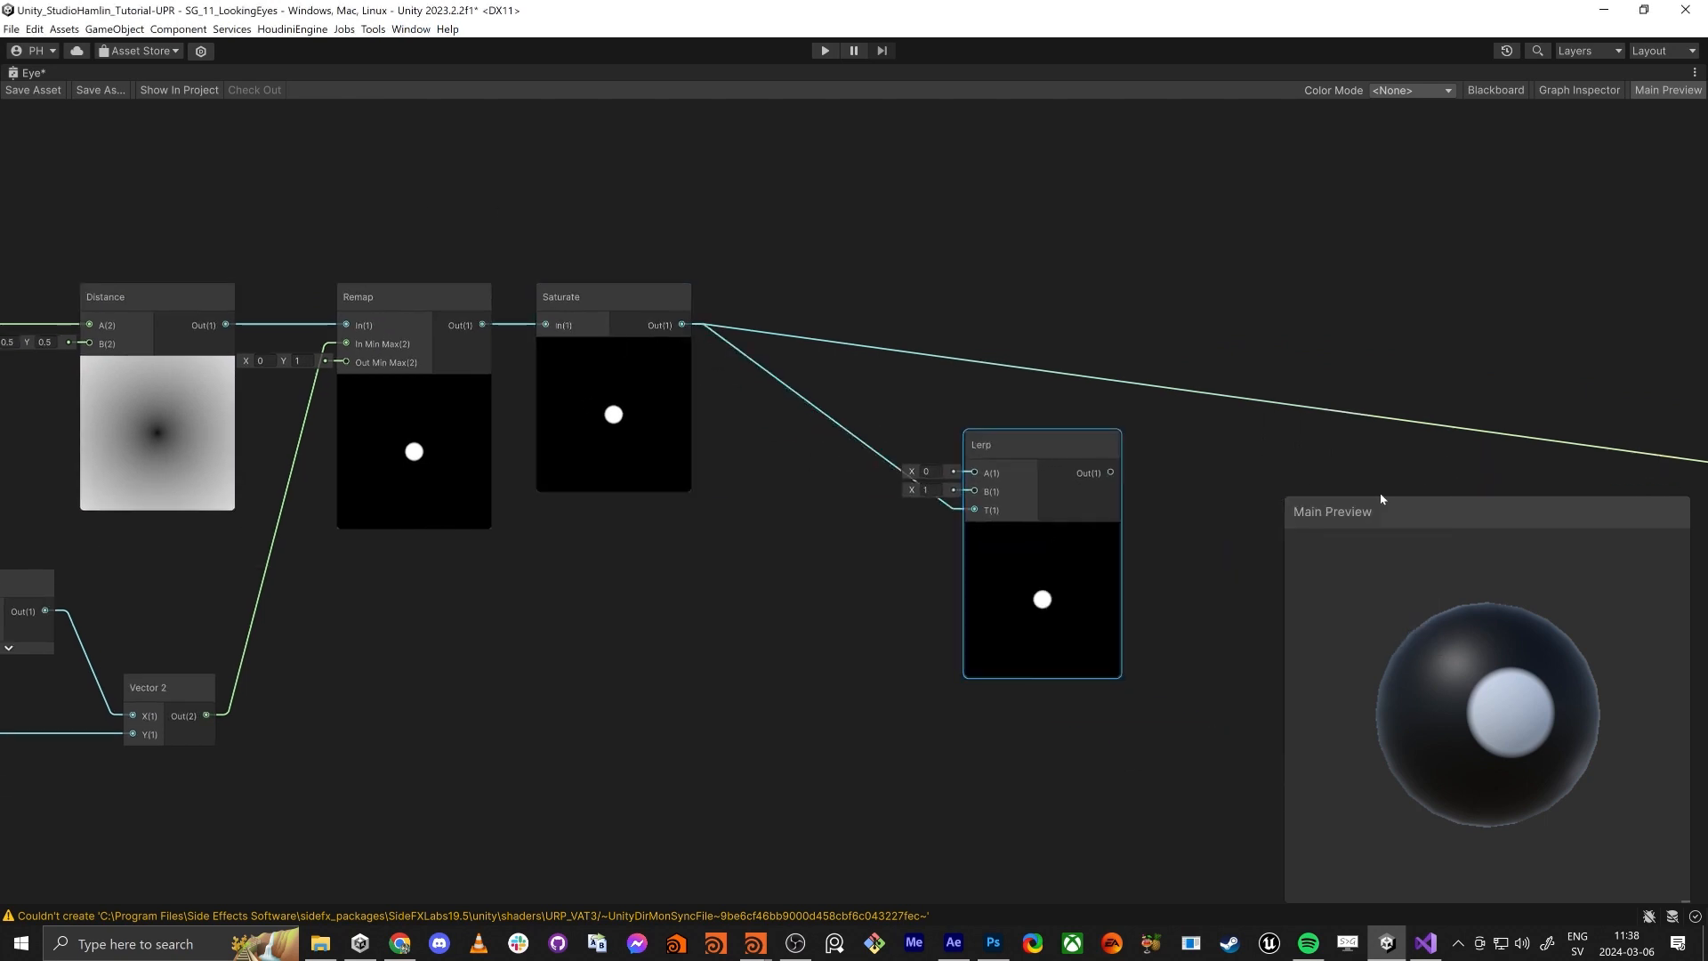
middle_click_drag(1381, 496, 1177, 538)
middle_click_drag(1114, 484, 1162, 432)
left_click_drag(1415, 428, 654, 380)
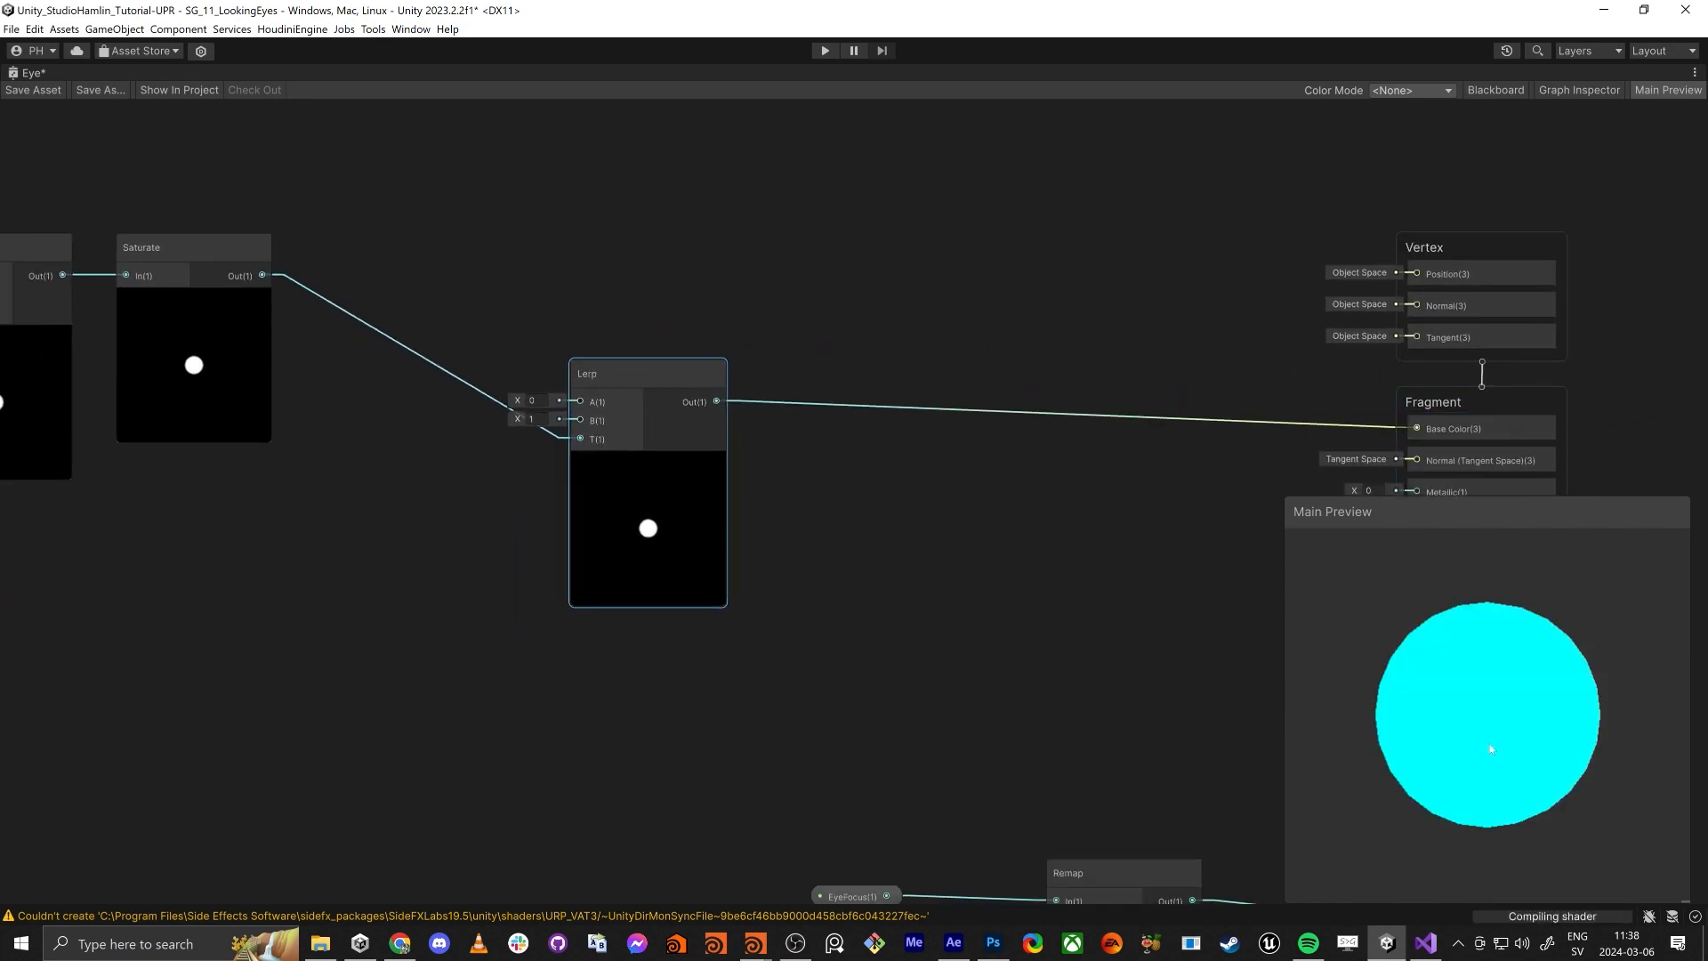
Step: Set the Lerp node's A input to 1 and its B input to 0
left_click(534, 400)
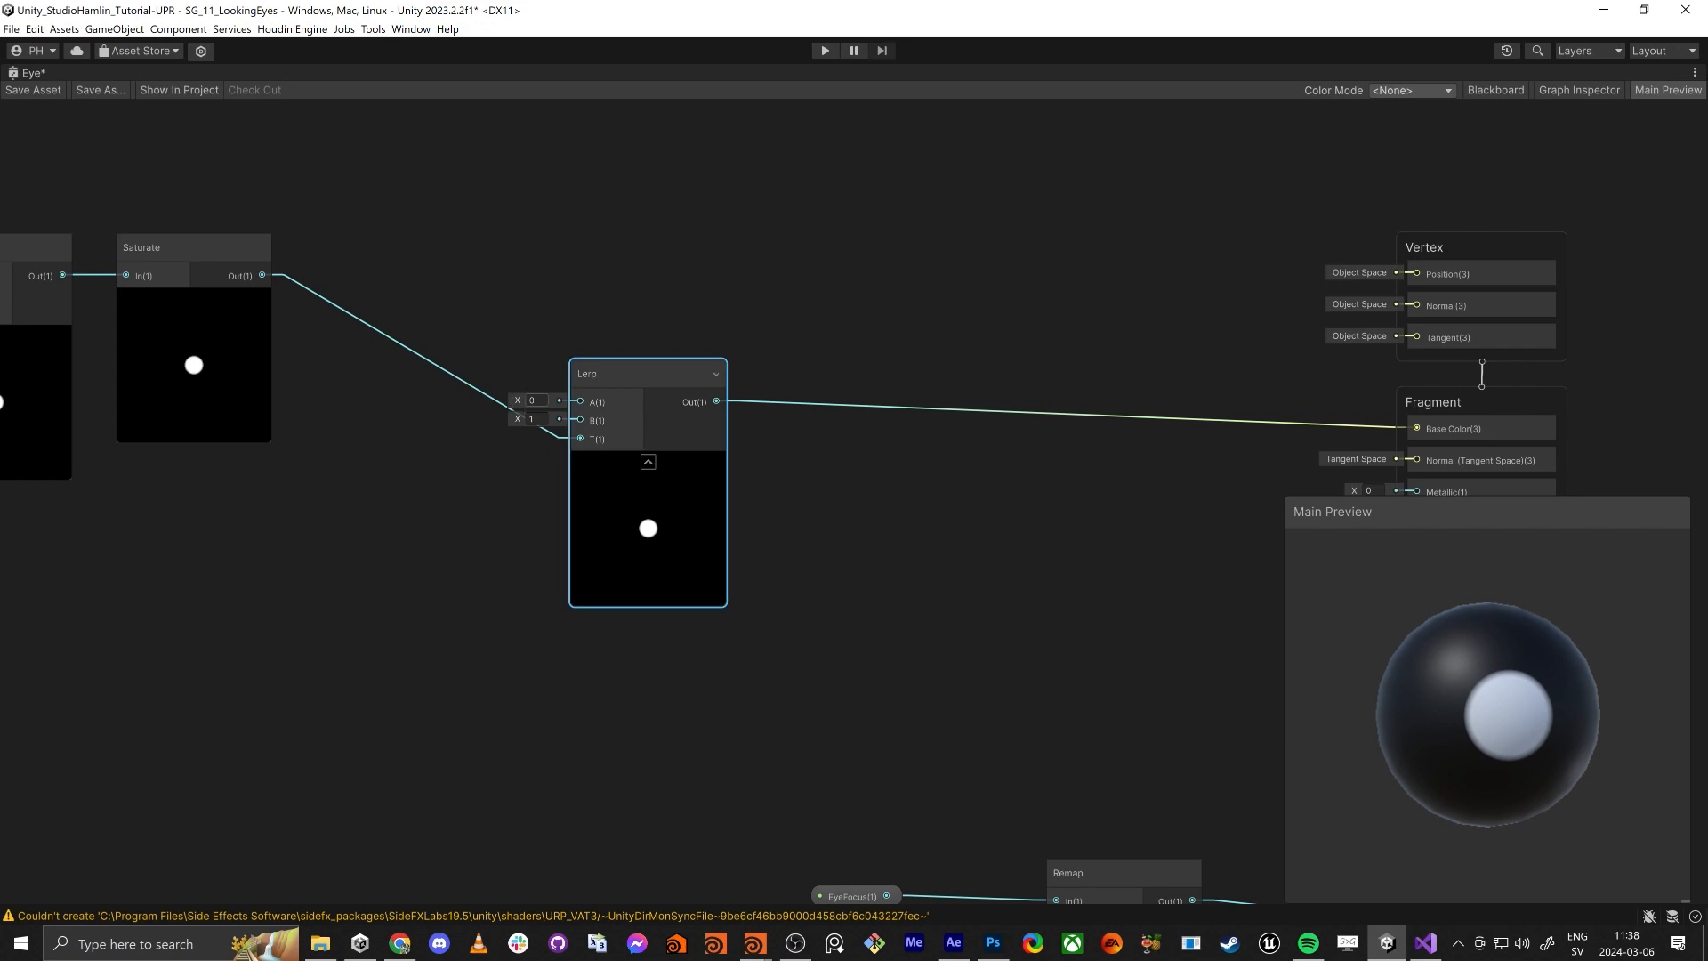
type("1")
left_click(534, 418)
type("0")
key("Tab")
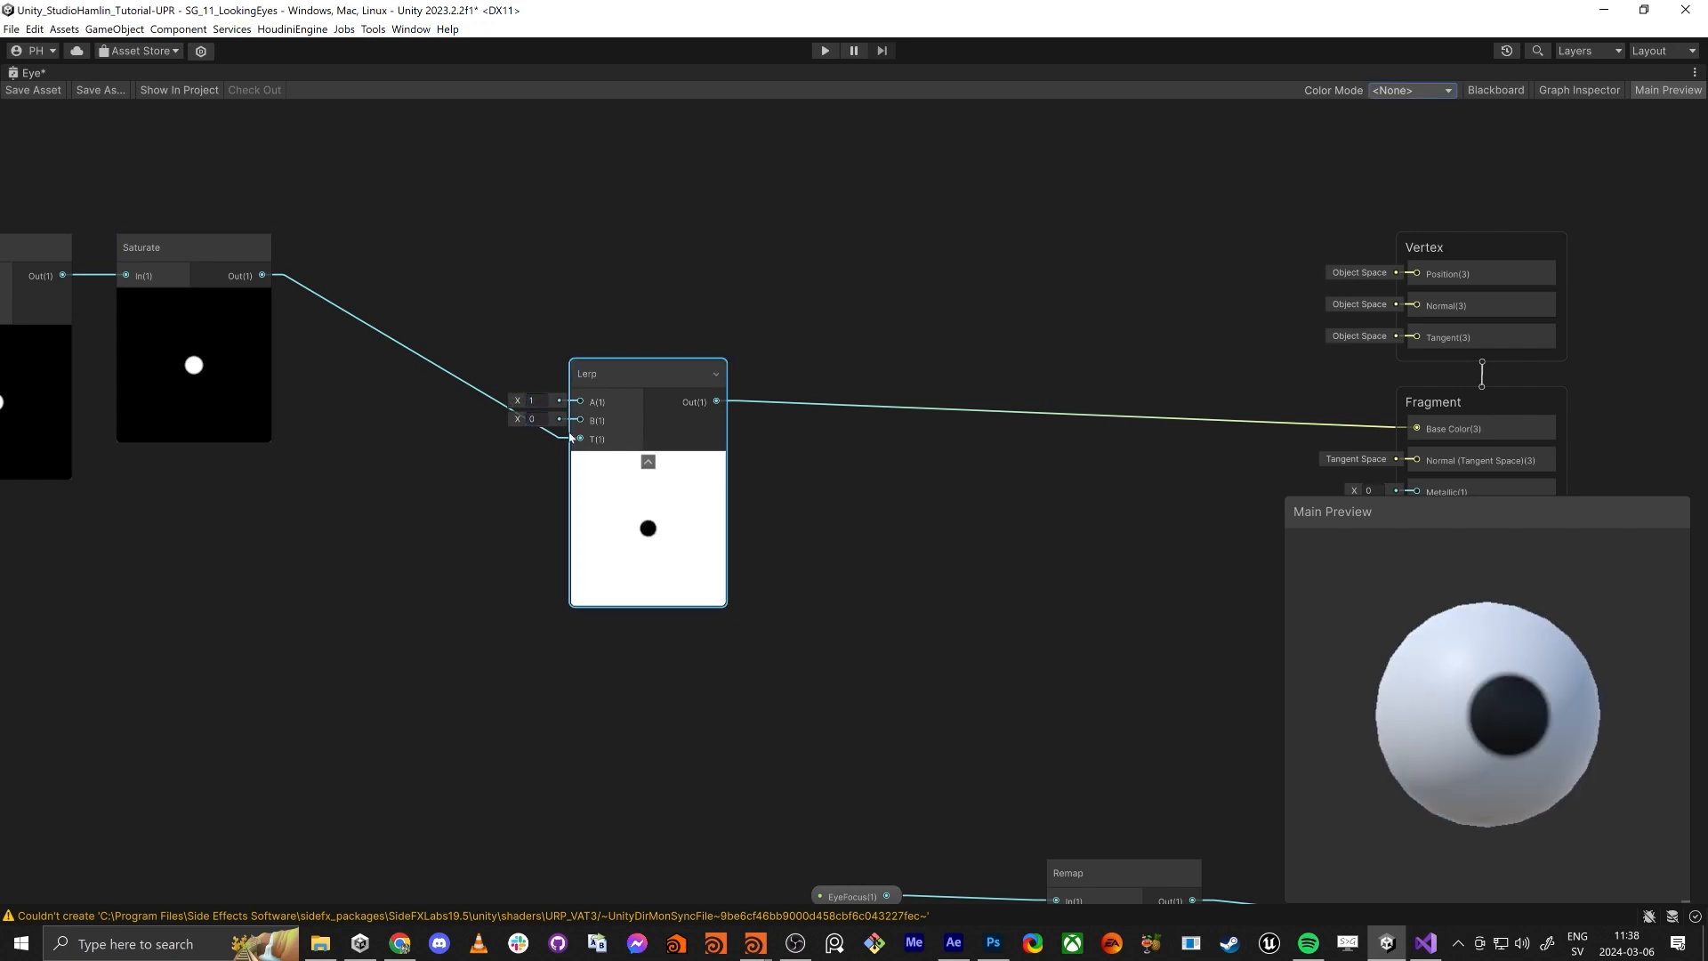
left_click(537, 400)
left_click(532, 418)
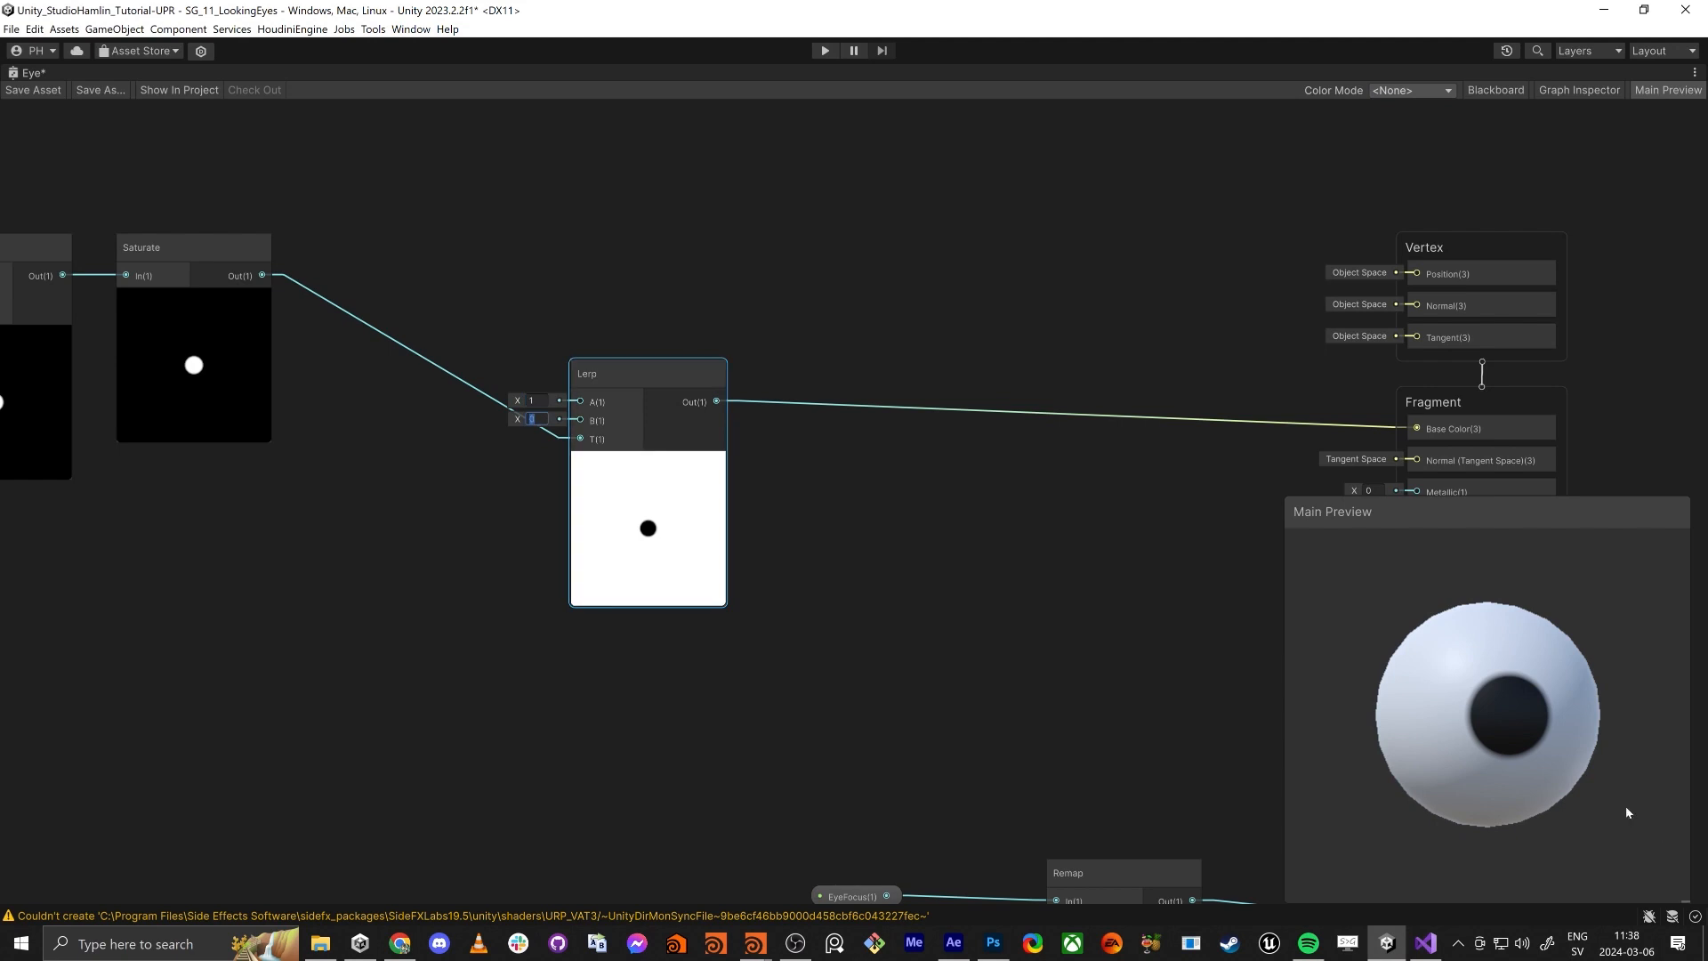
Step: Move the Lerp node closer to Saturate and shift the whole pupil network farther away from the master stack
middle_click_drag(269, 601, 662, 649)
scroll(662, 650, "down", 4)
middle_click_drag(551, 669, 730, 574)
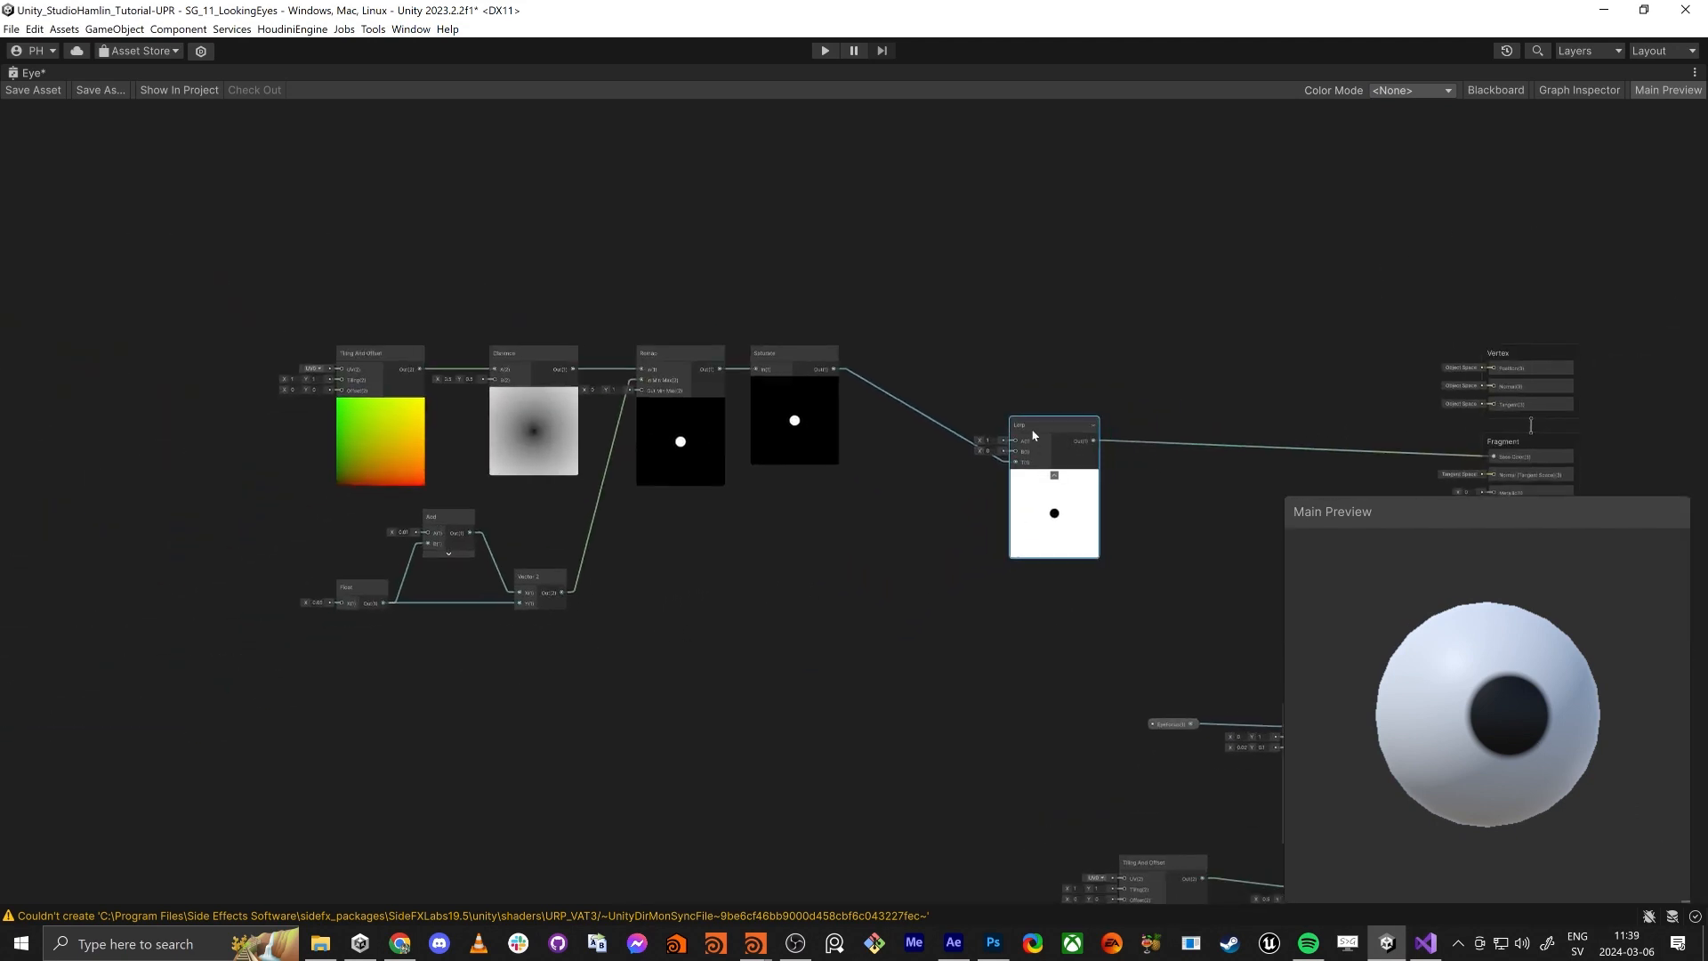
left_click_drag(1046, 425, 981, 406)
left_click_drag(38, 309, 774, 623)
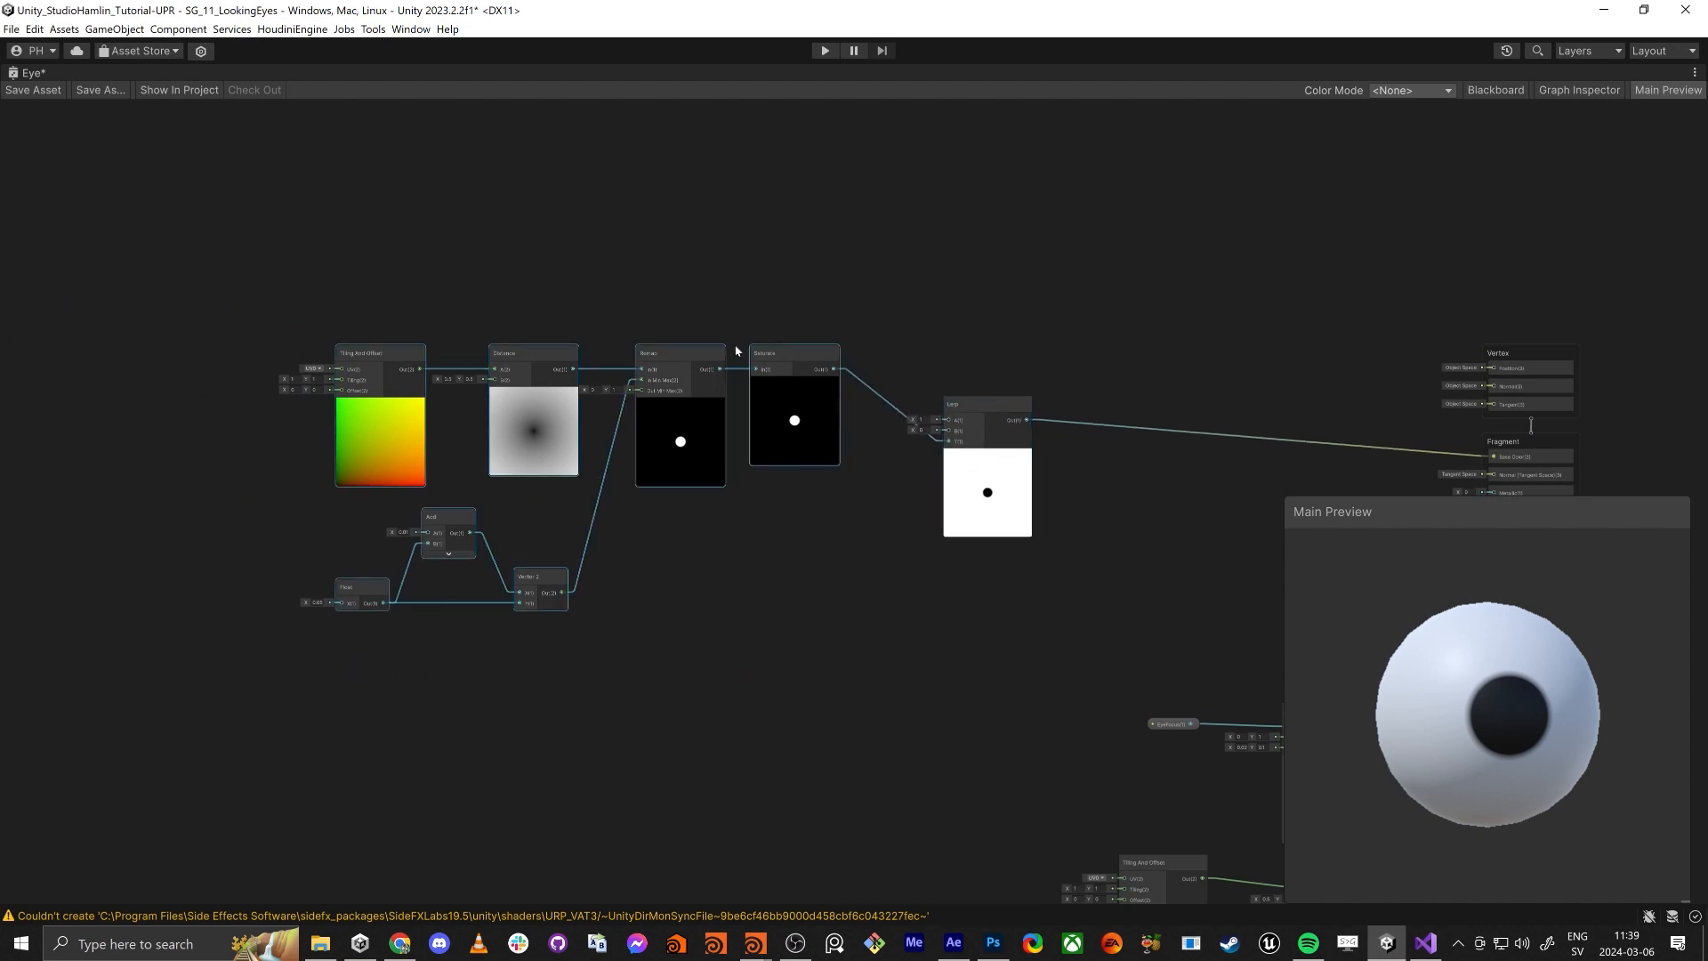
left_click_drag(778, 354, 303, 408)
left_click_drag(982, 407, 518, 404)
middle_click_drag(489, 297, 1121, 389)
middle_click_drag(1174, 229, 1174, 293)
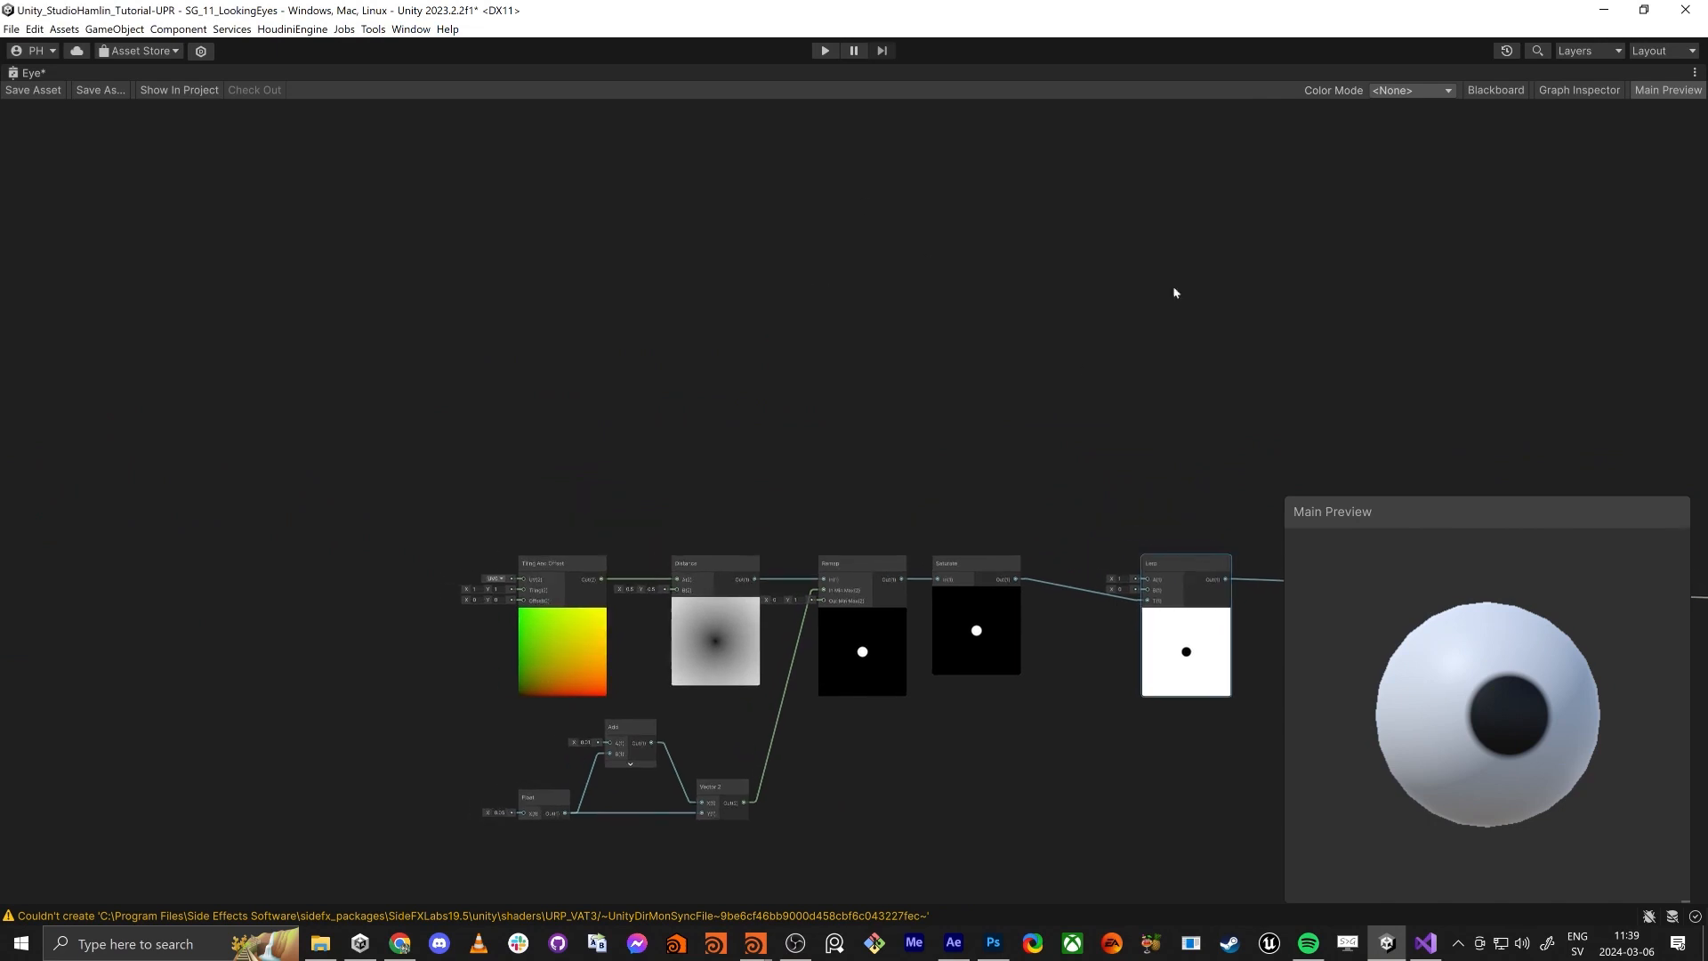
Step: Show the Graph Inspector and the Blackboard of the shader graph
key("alt+Tab")
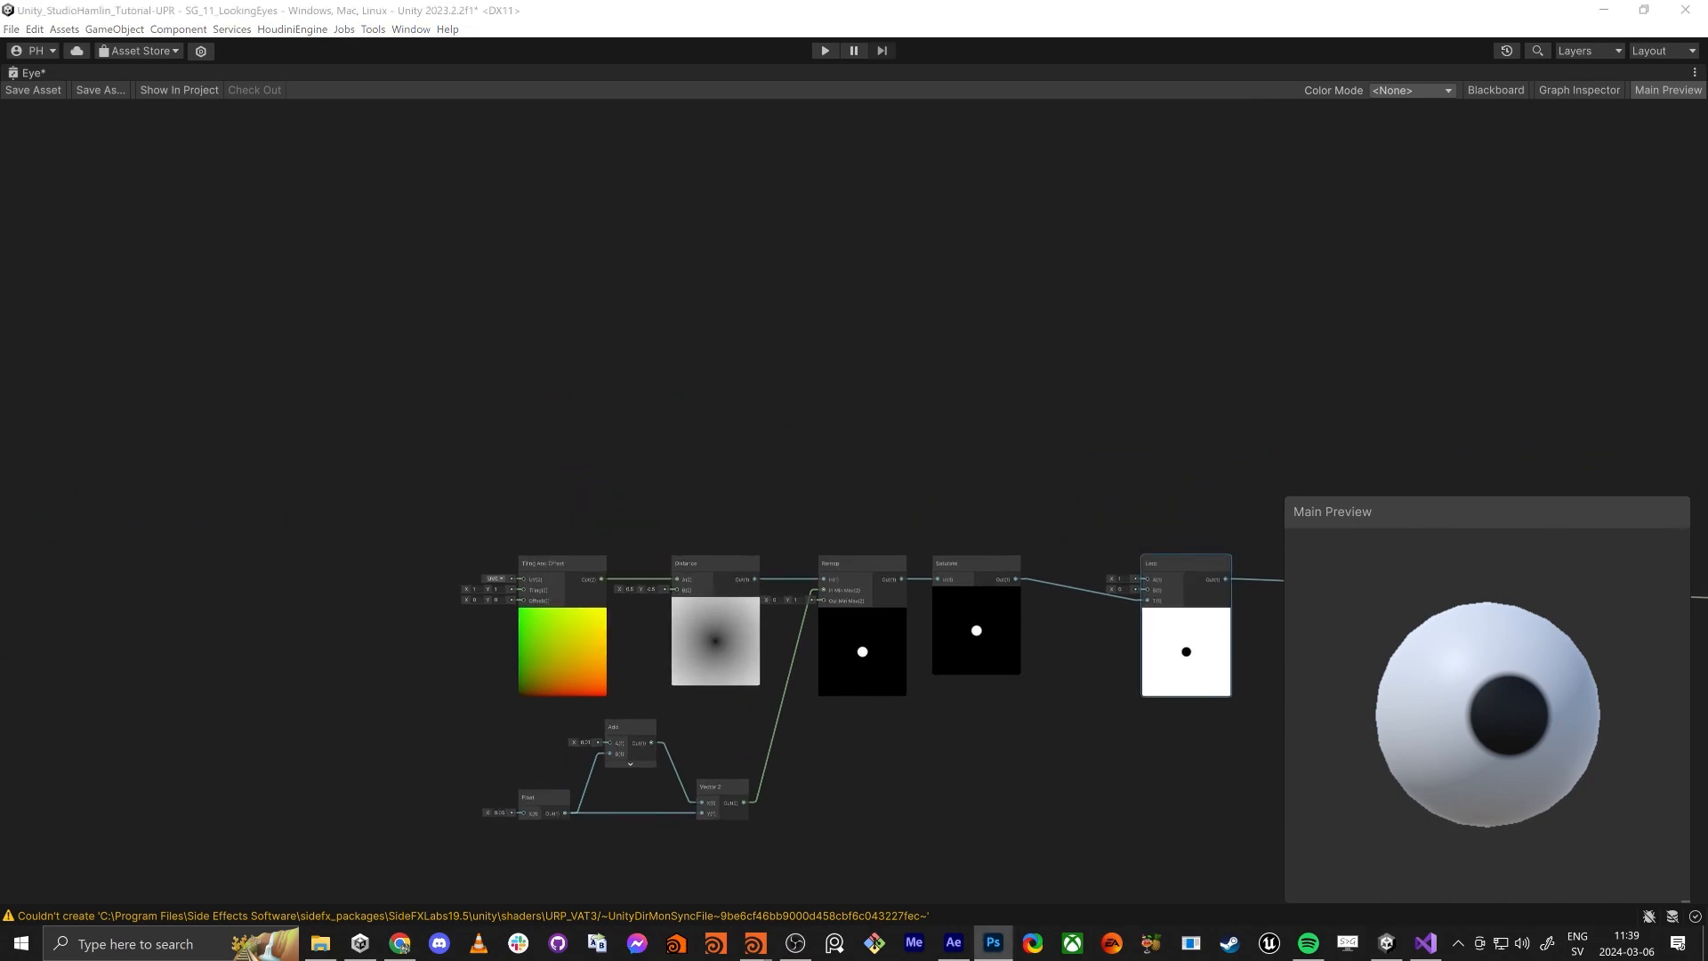
left_click(774, 509)
left_click(1571, 93)
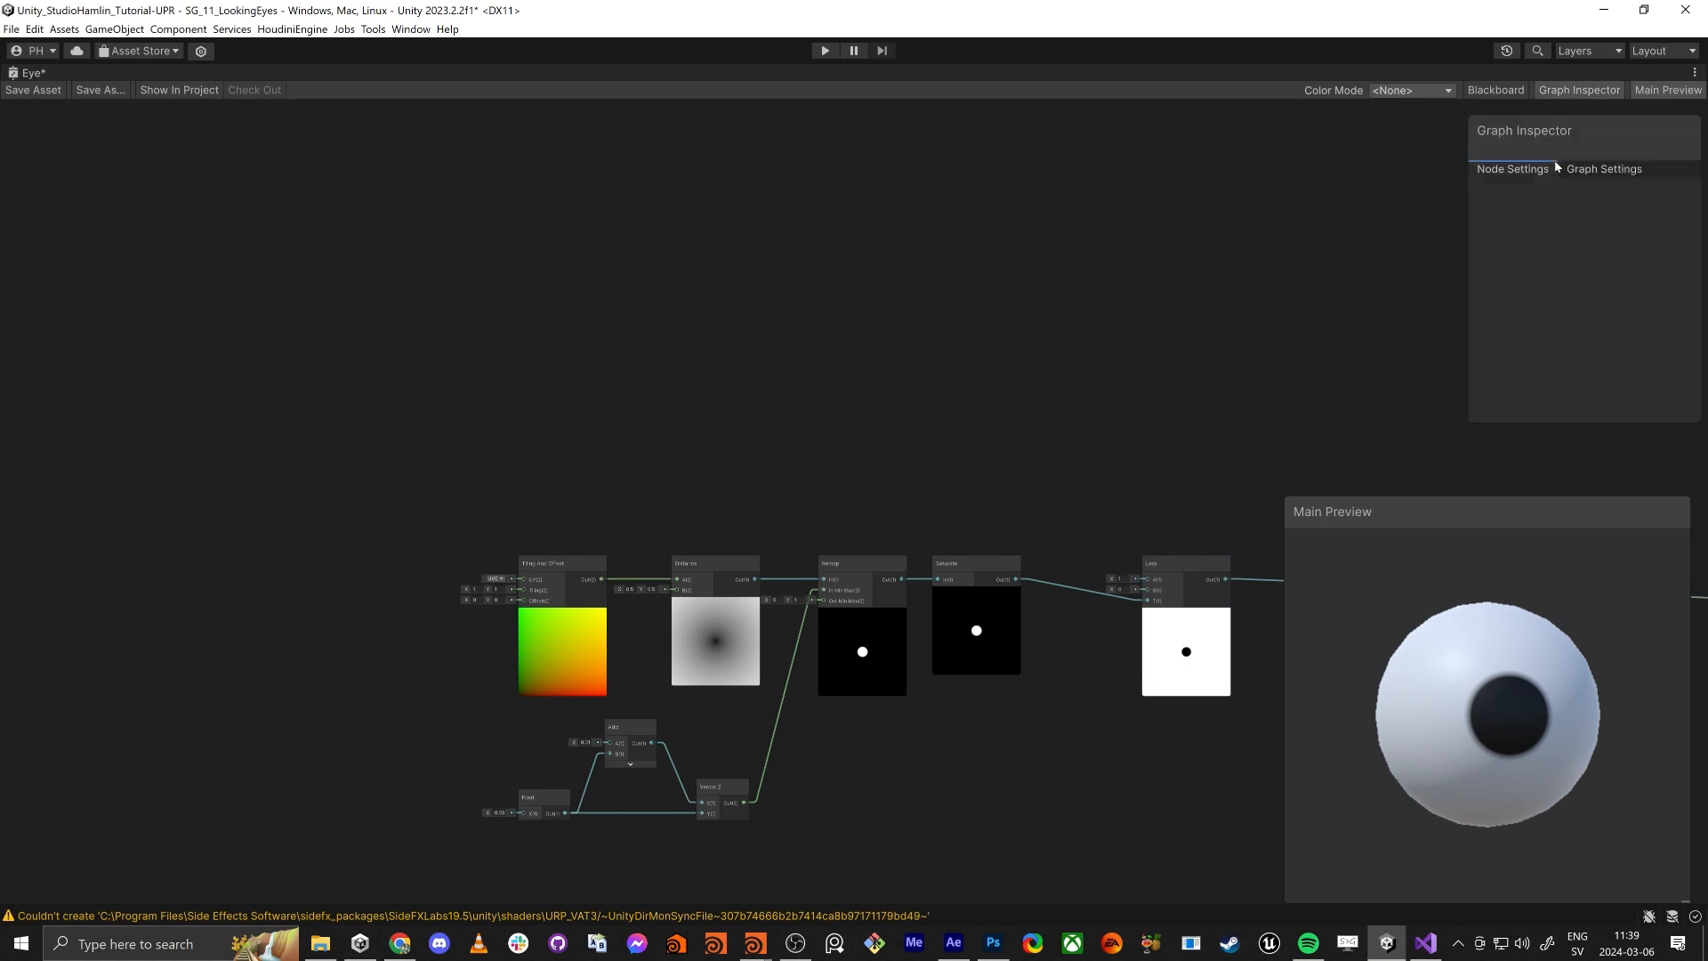
left_click(1499, 91)
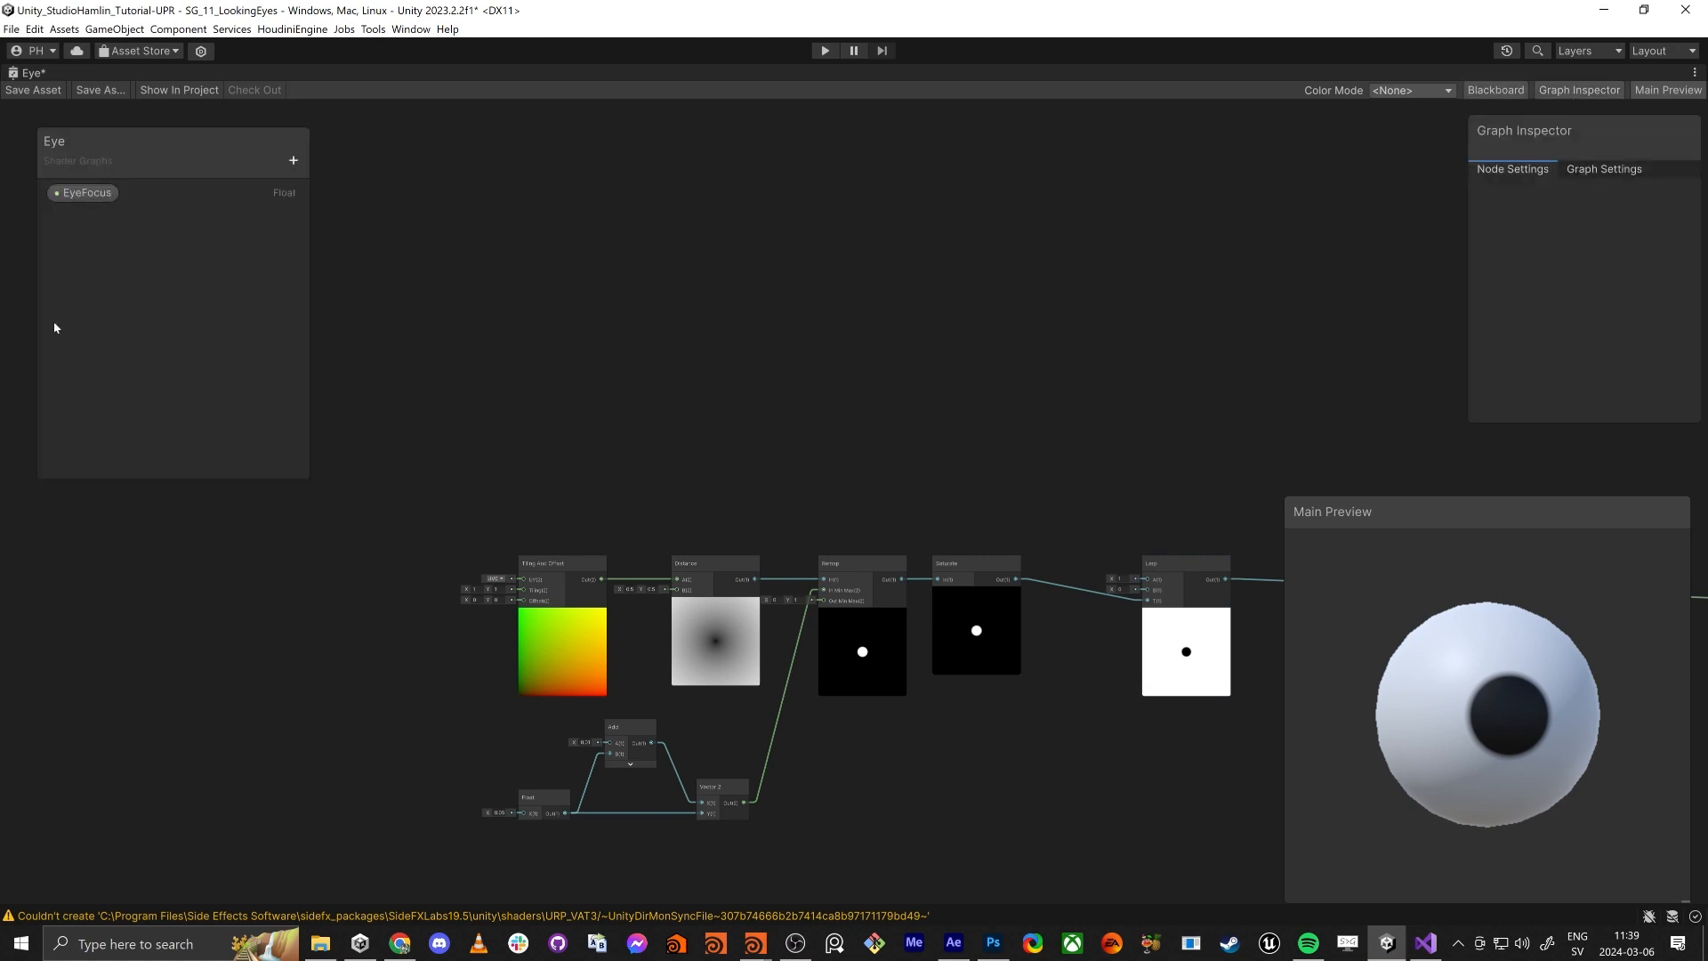
Step: Add a Color property named "Eye White" to the shader graph
left_click(296, 168)
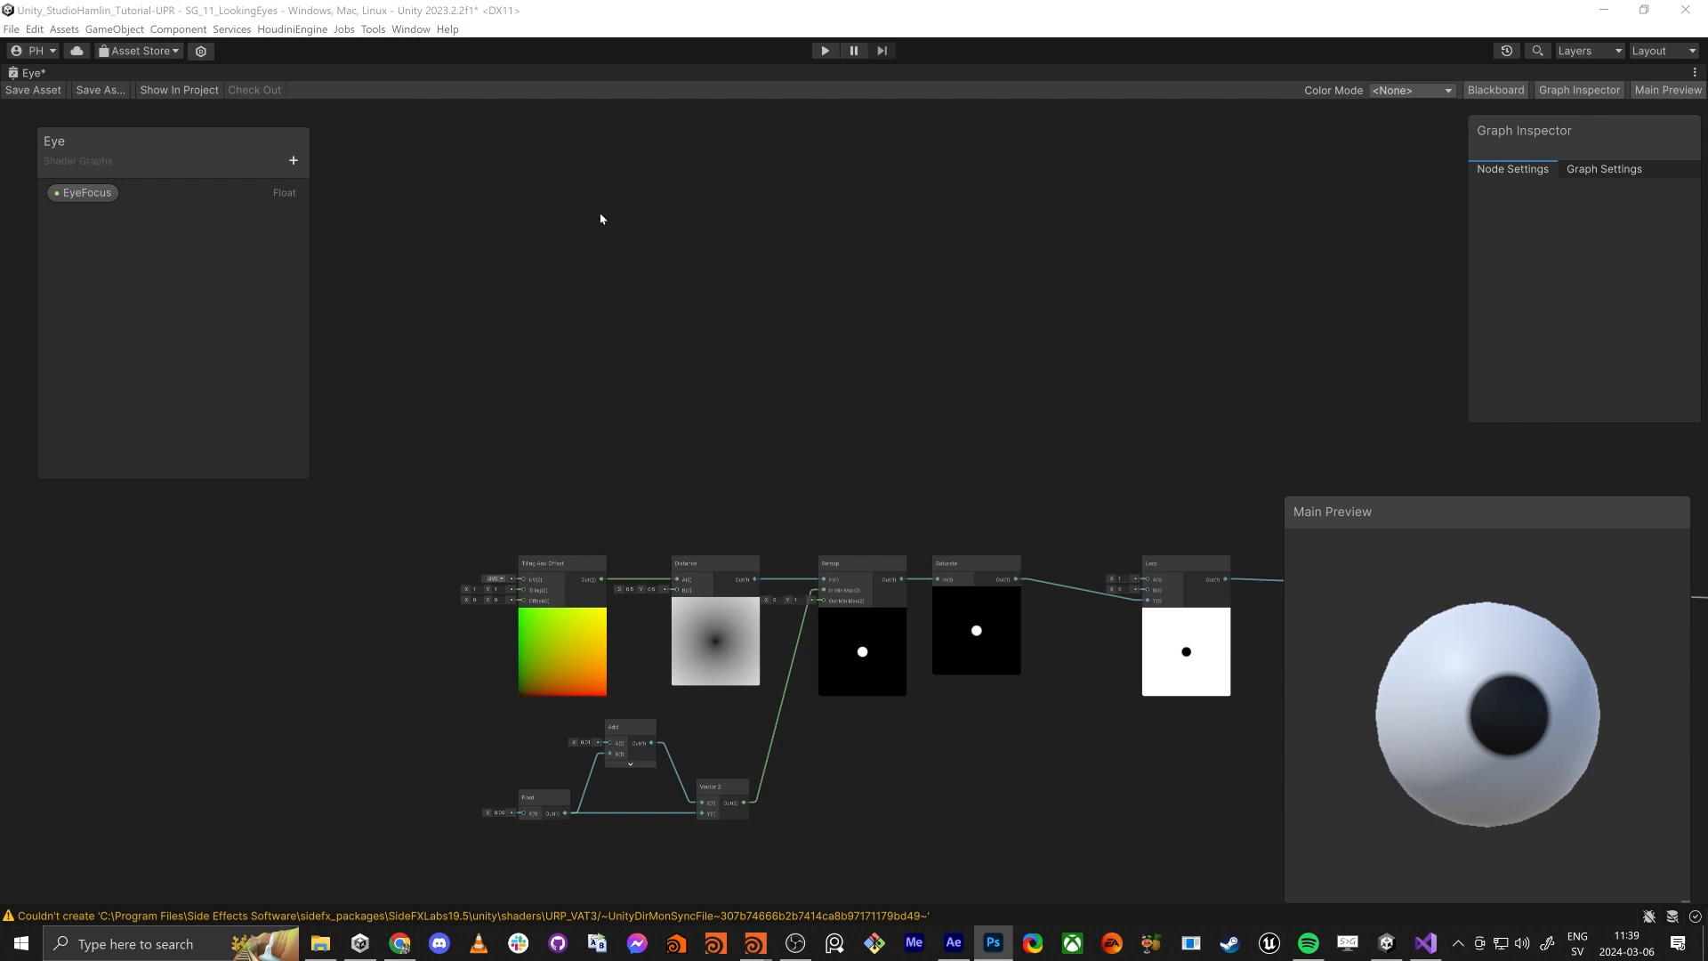
left_click(294, 160)
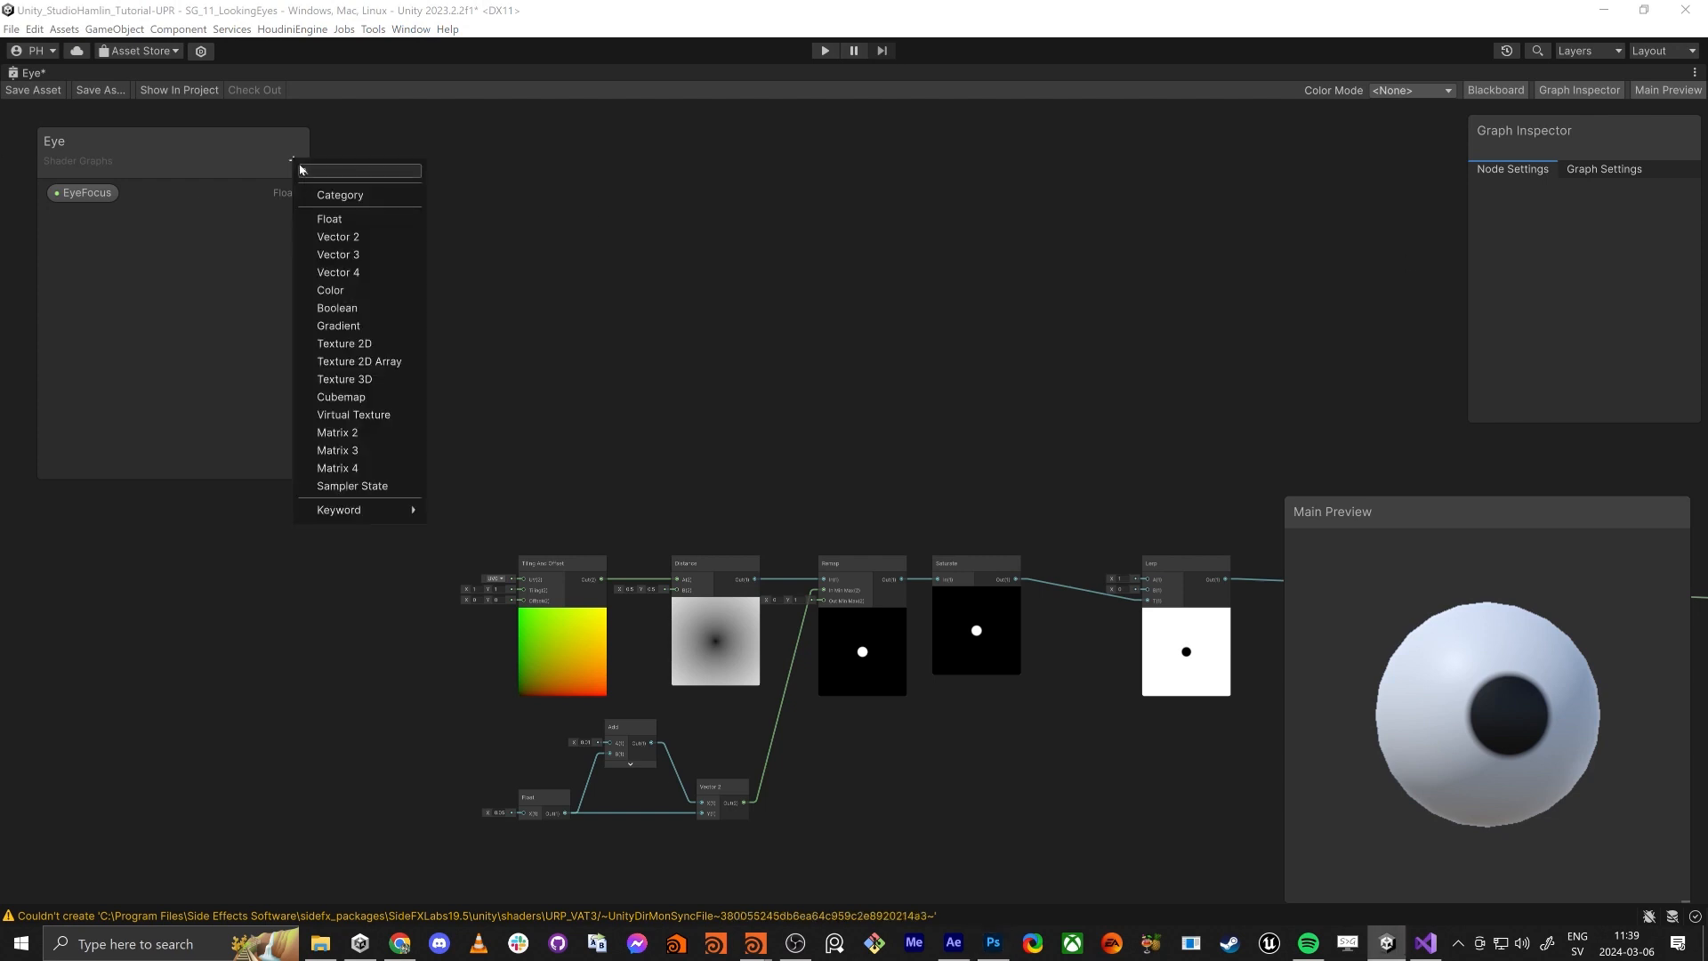
left_click(333, 290)
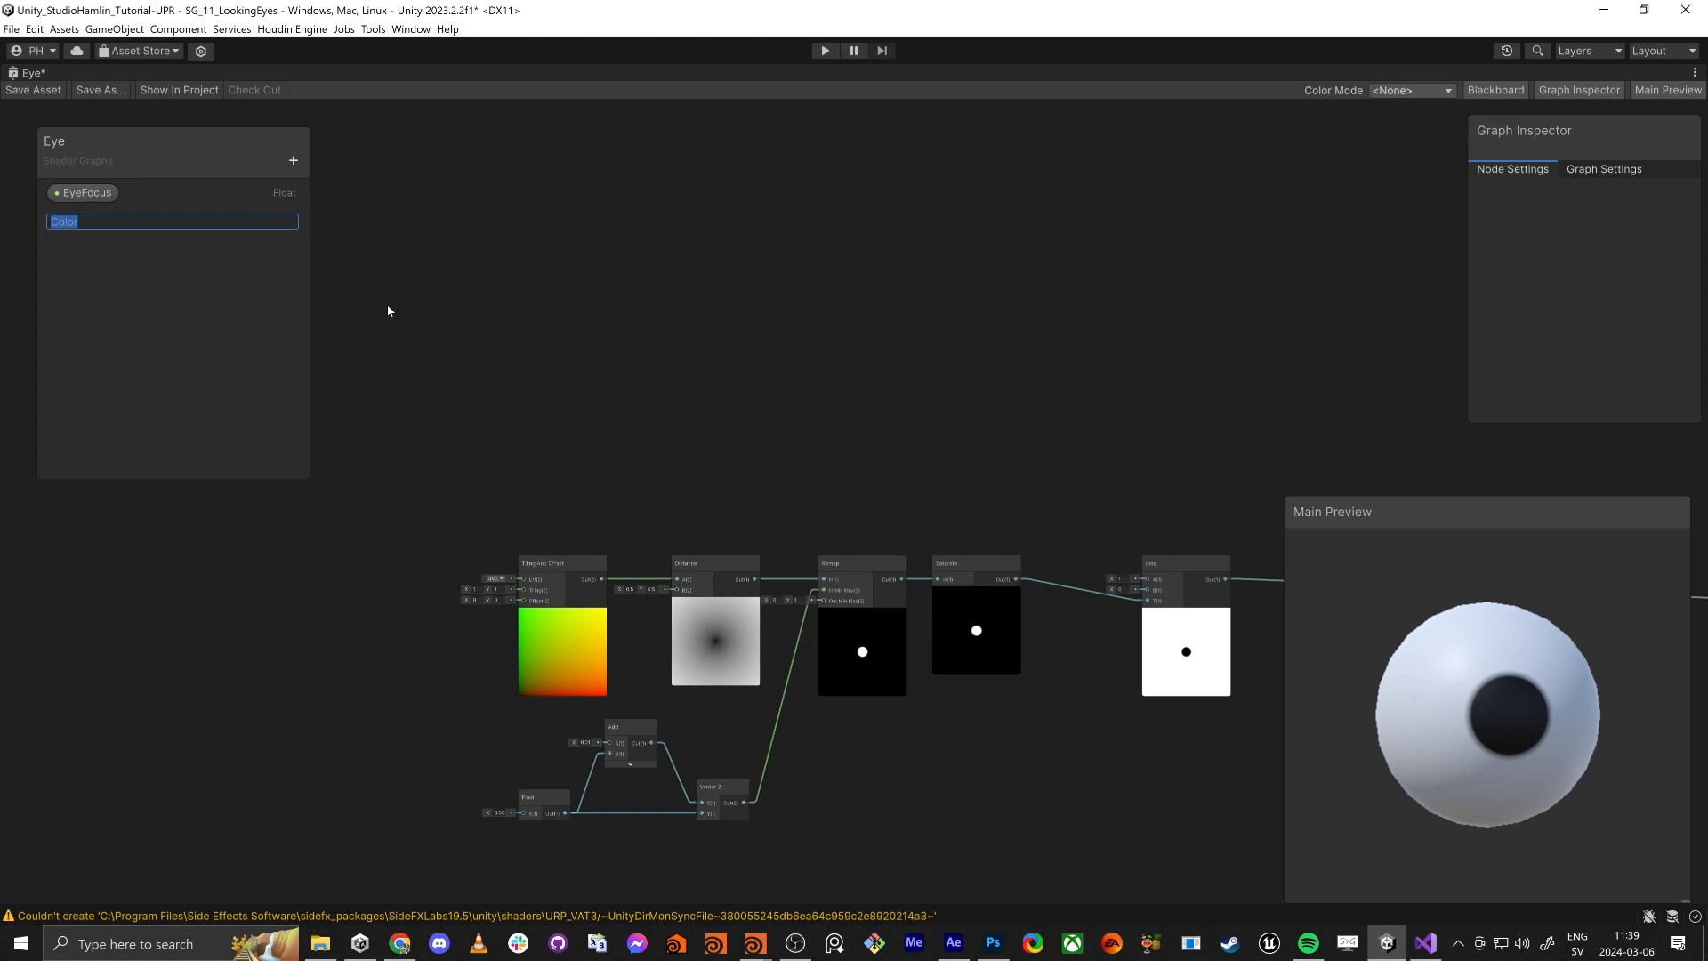
type("Eye White")
key("Return")
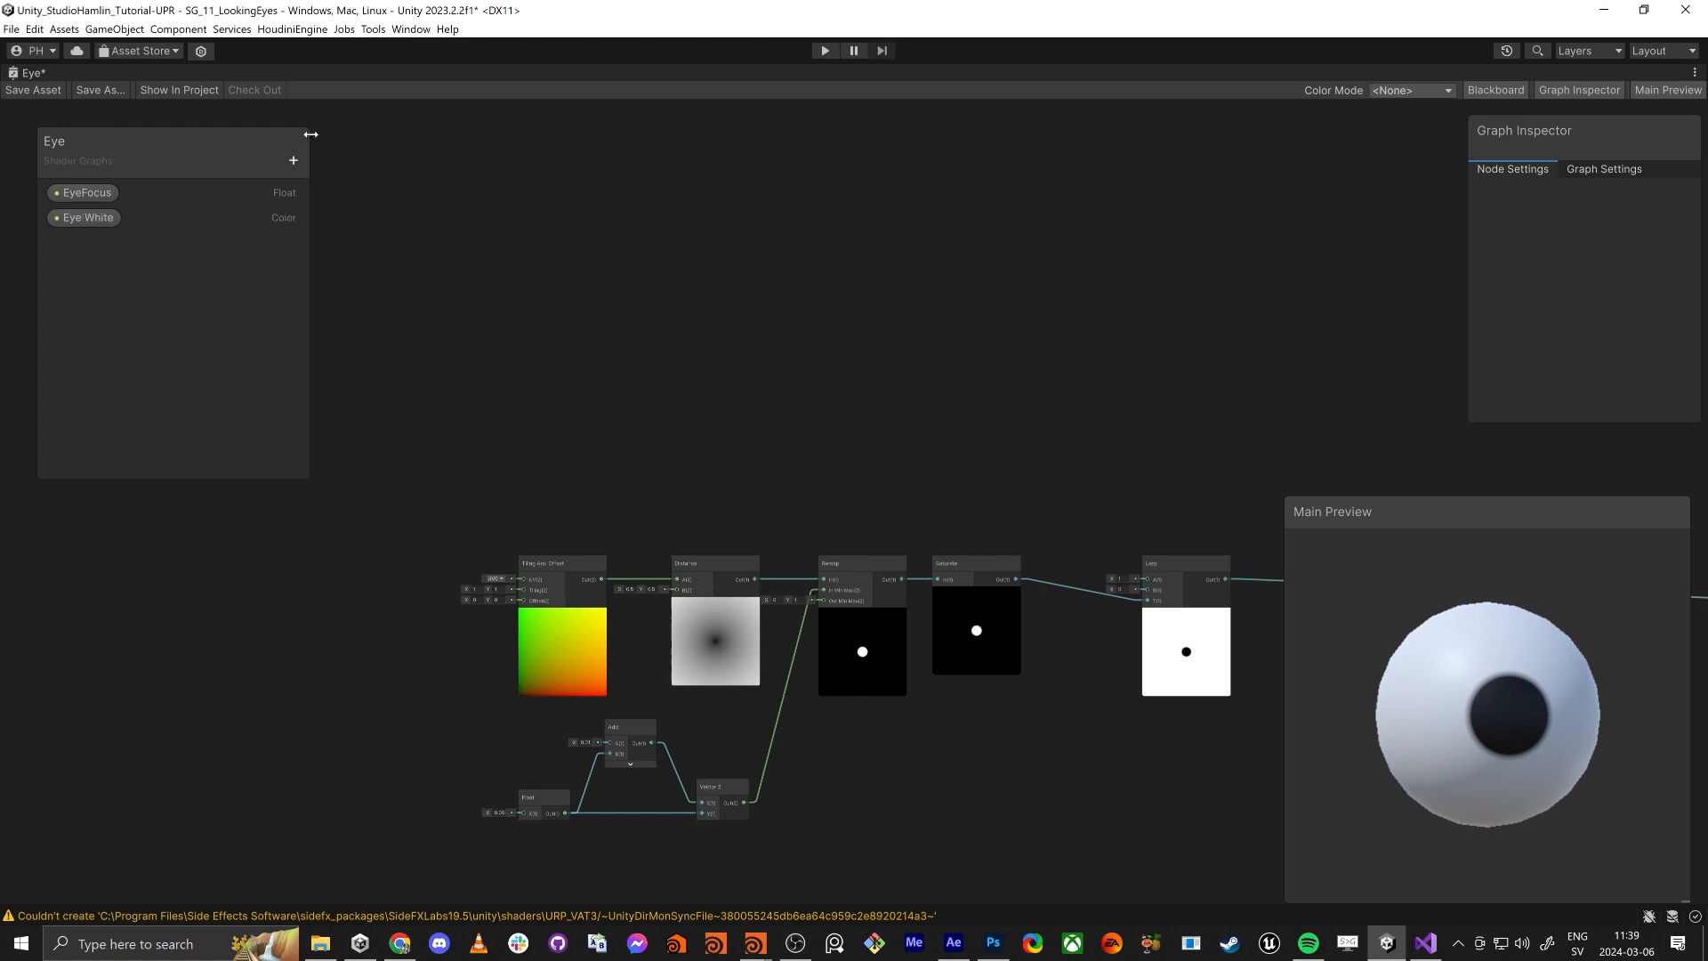
Step: Add a second Color property named "Eye Vains" to the shader graph
left_click(293, 161)
left_click(340, 294)
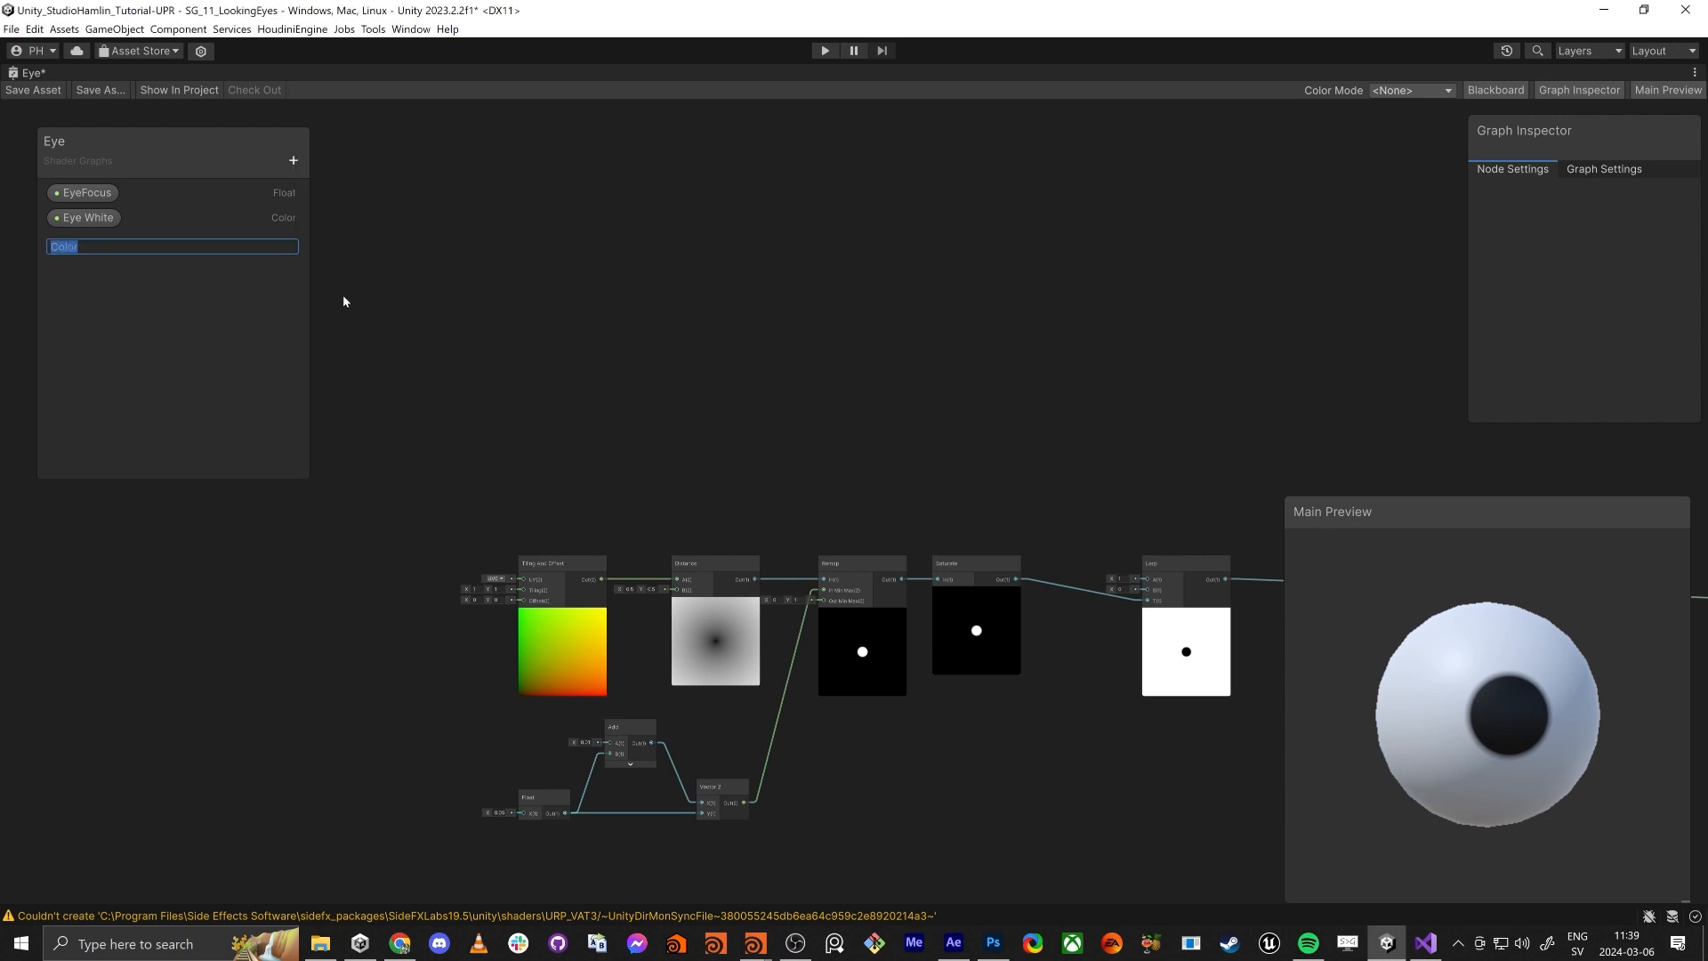
type("Eu")
type("ye")
type(" Vains")
key("Return")
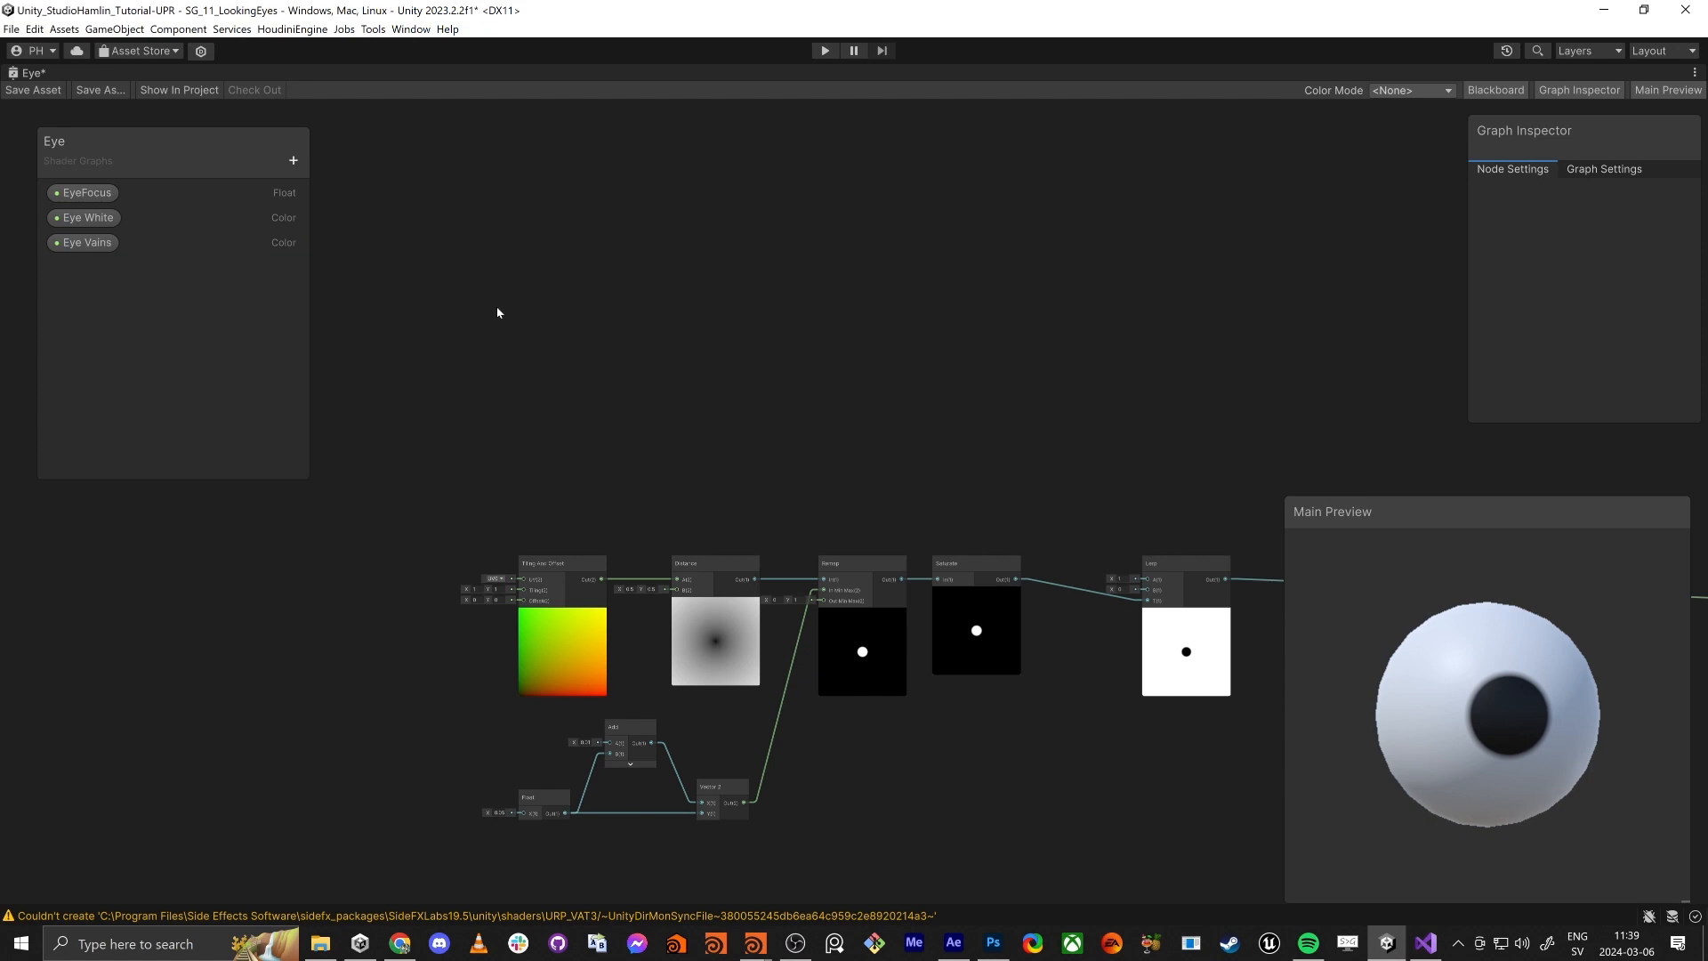
Step: Place the Eye White and Eye Vains properties as nodes in the empty area above the pupil network
middle_click_drag(431, 293, 617, 270)
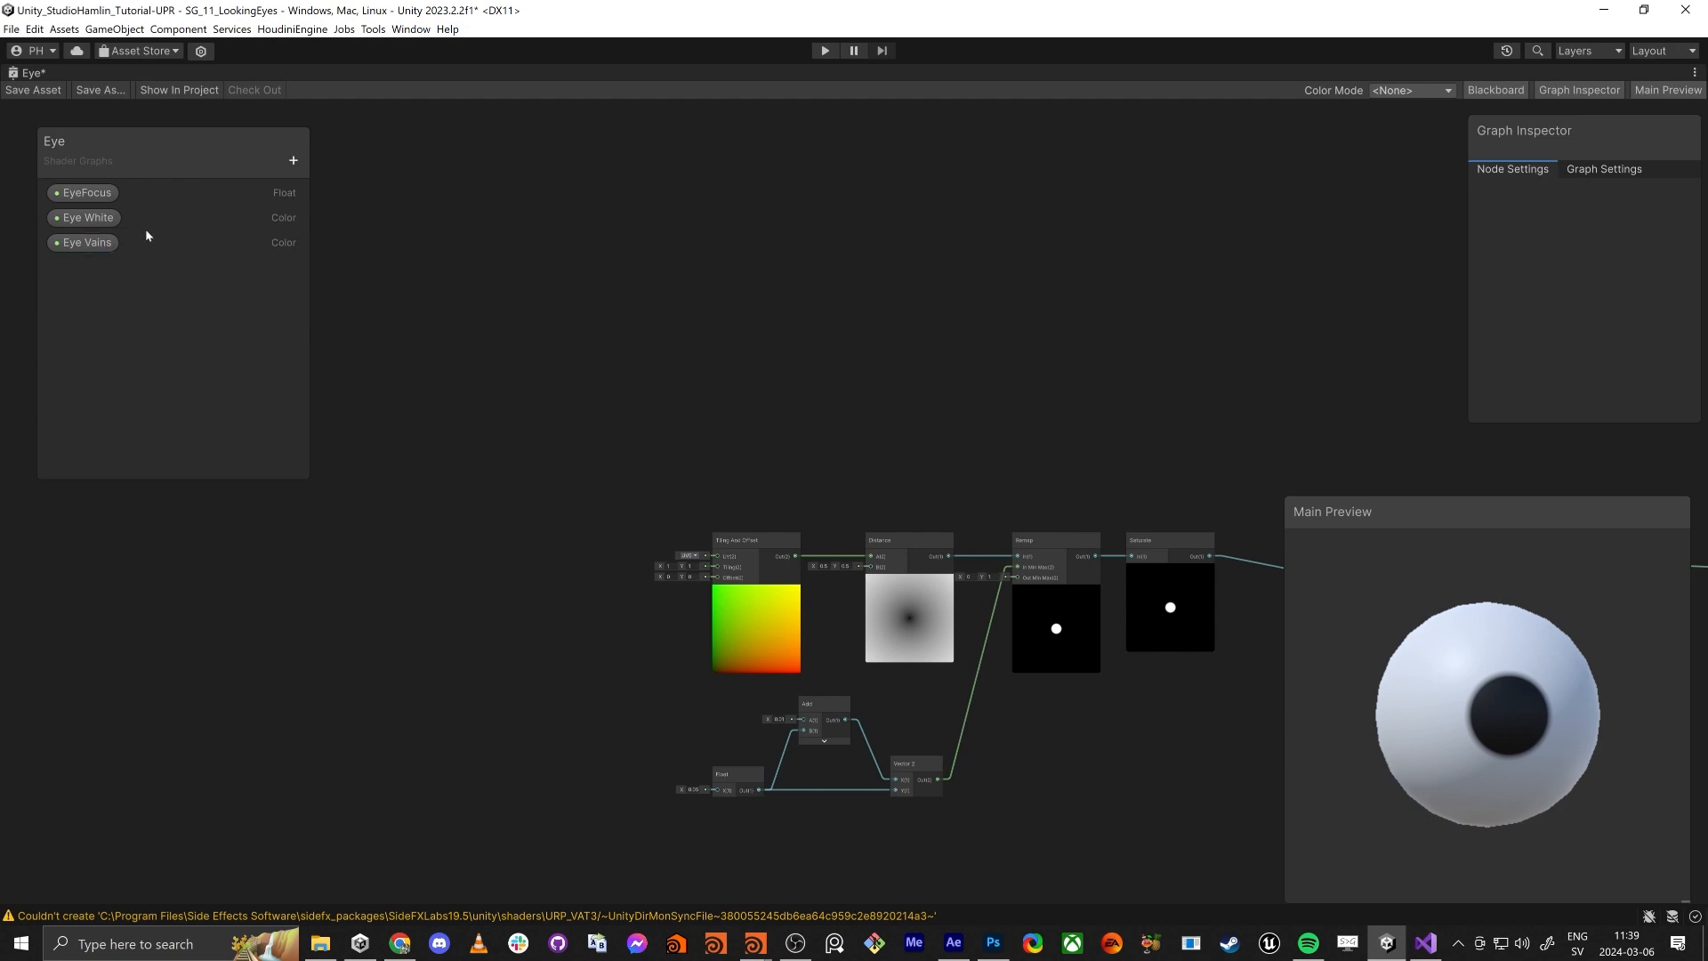
left_click_drag(87, 218, 930, 276)
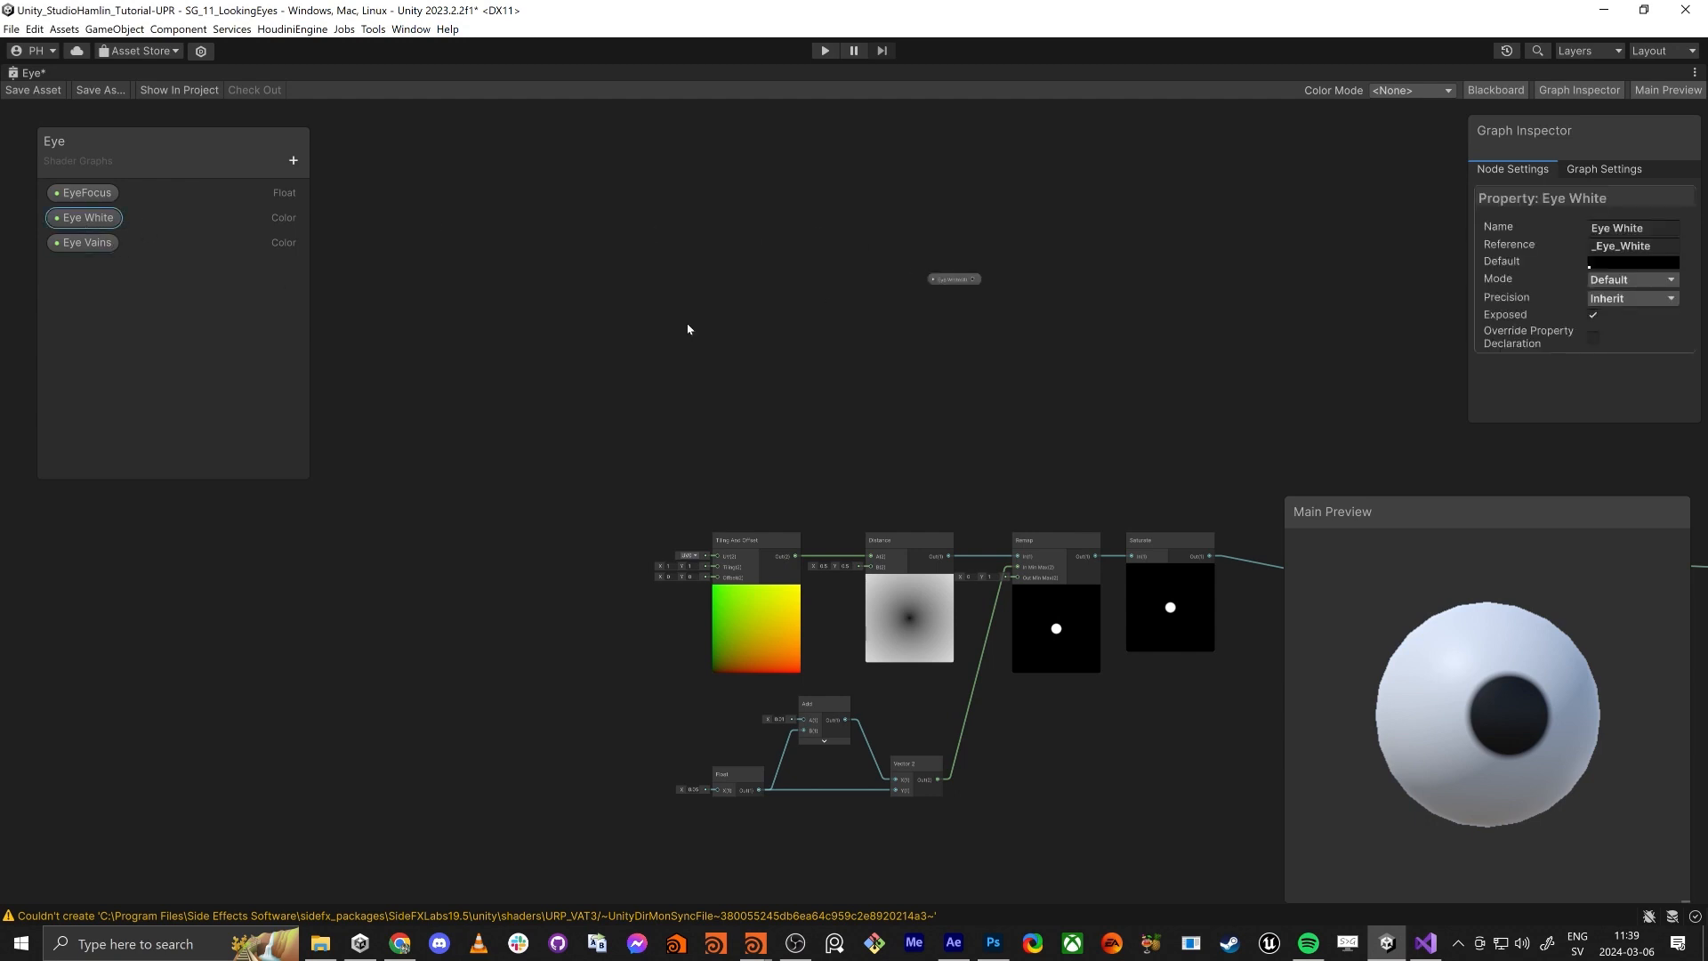
left_click_drag(78, 243, 925, 374)
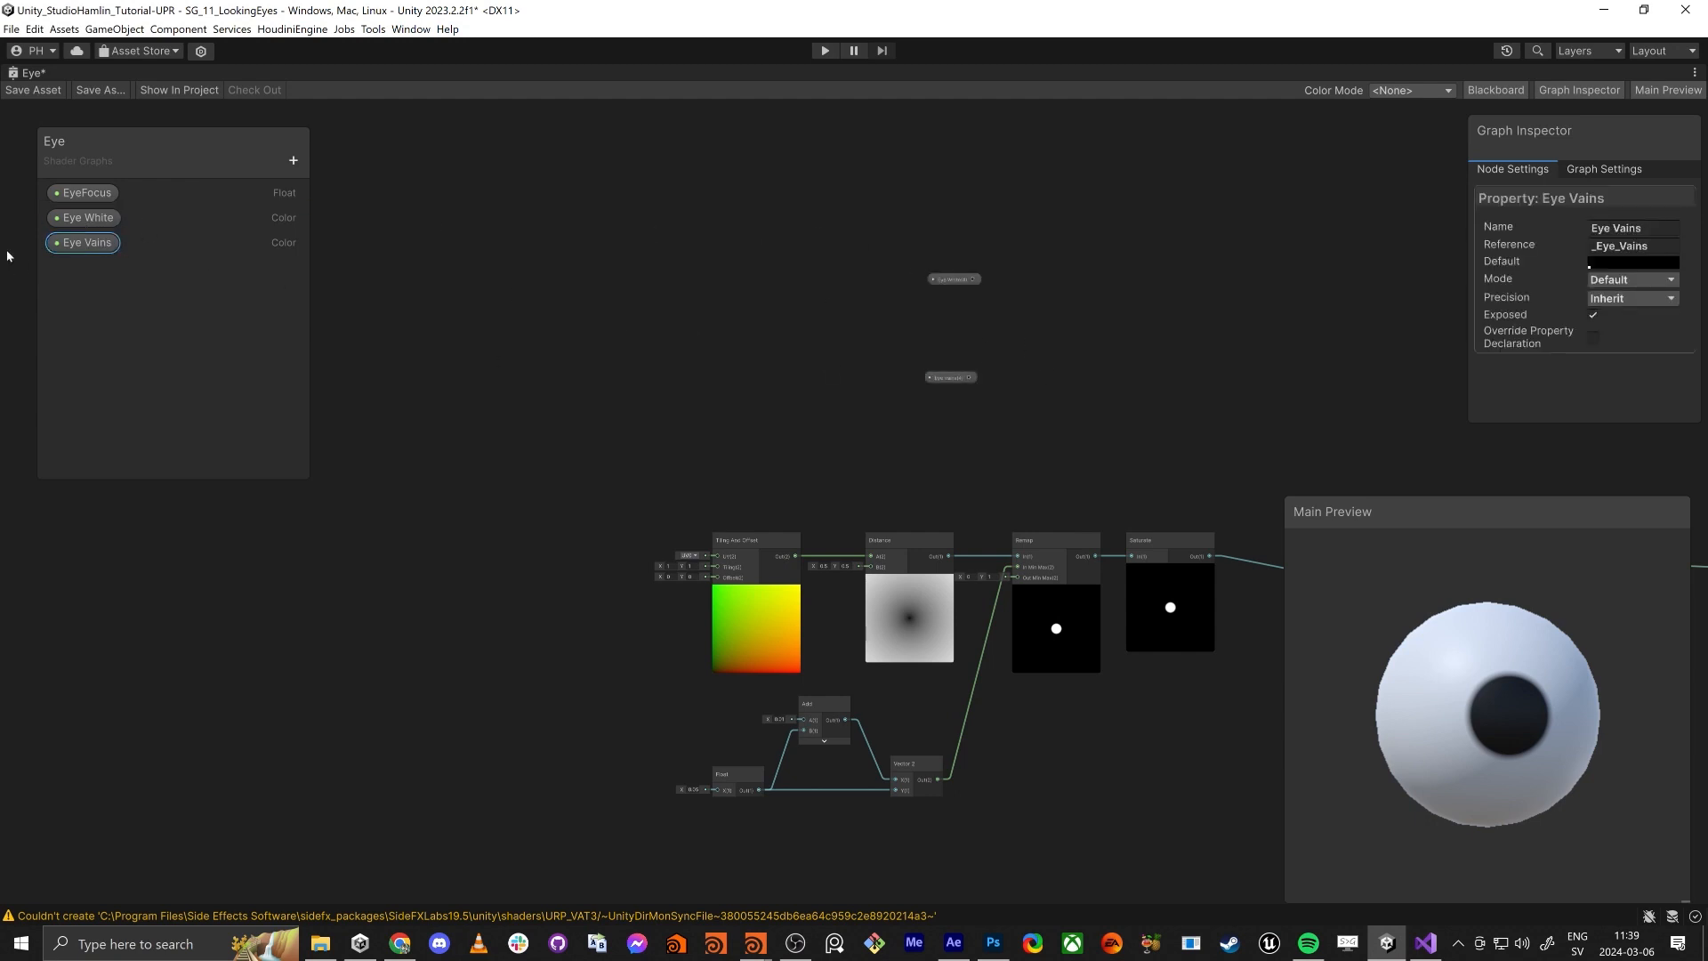
Step: Set the Eye Vains property's default color to a dark red, A23E2C
left_click(1634, 262)
left_click_drag(1637, 183, 1443, 193)
left_click_drag(1486, 343, 1556, 338)
left_click(1482, 337)
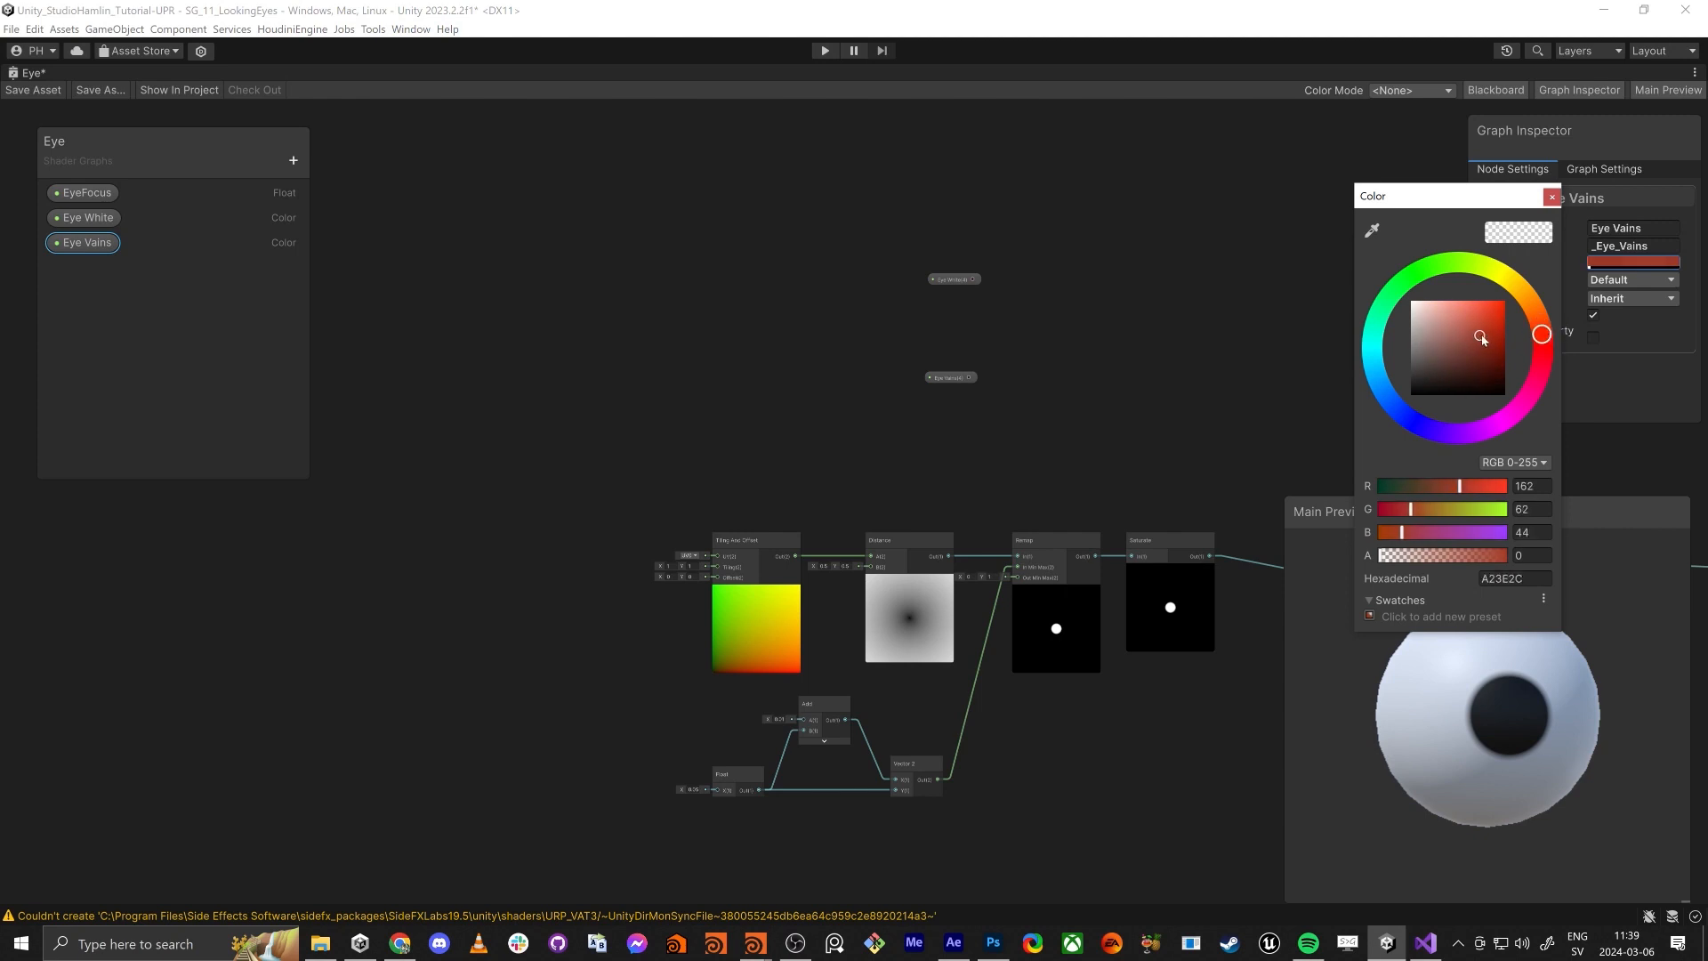
left_click(1553, 197)
Step: Set the Eye White property's default color to a yellowish beige, CBBF9E
left_click(87, 217)
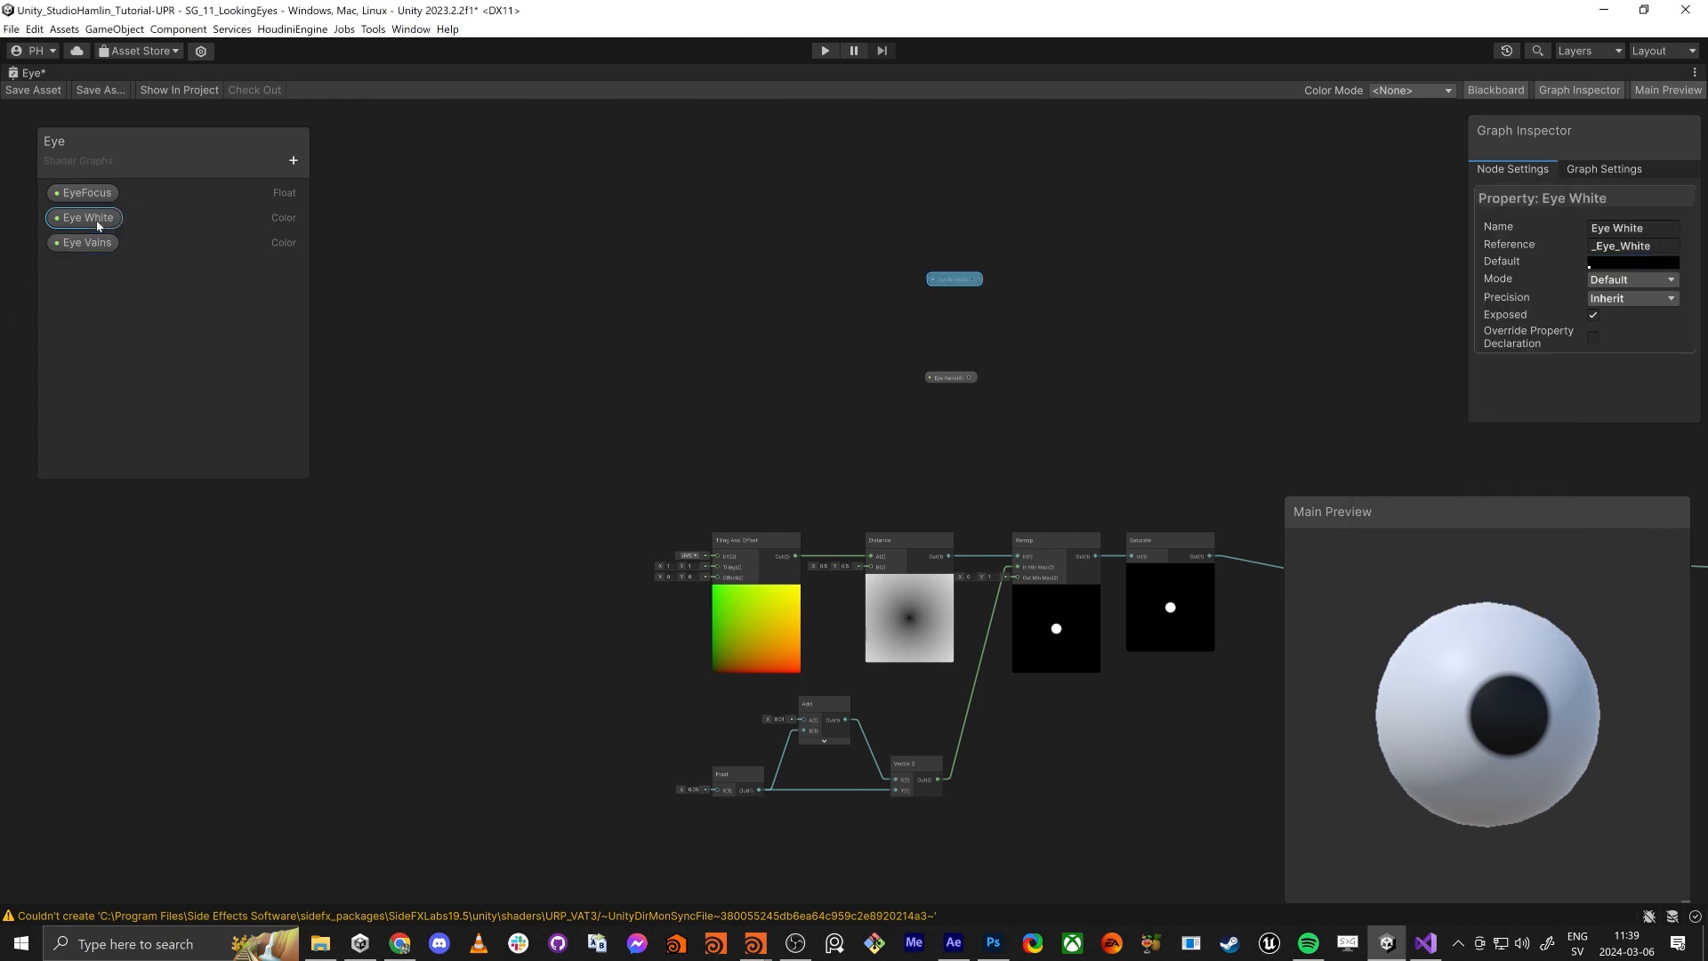
left_click(1635, 261)
left_click(1550, 289)
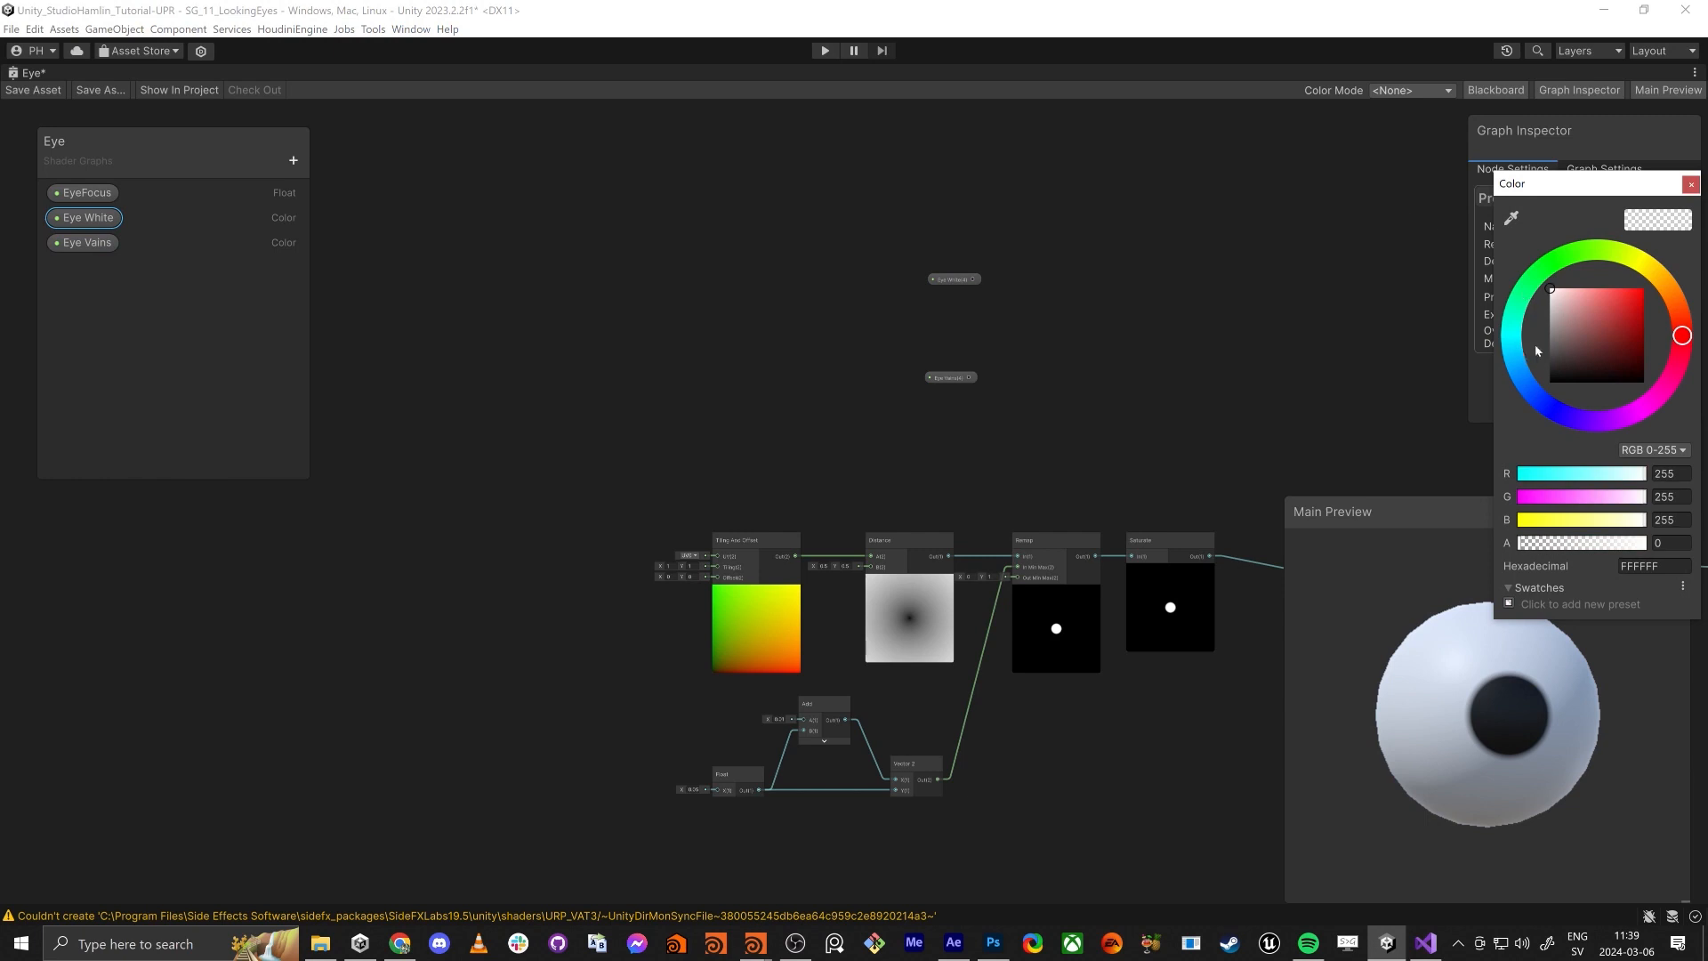
left_click_drag(1670, 293, 1641, 282)
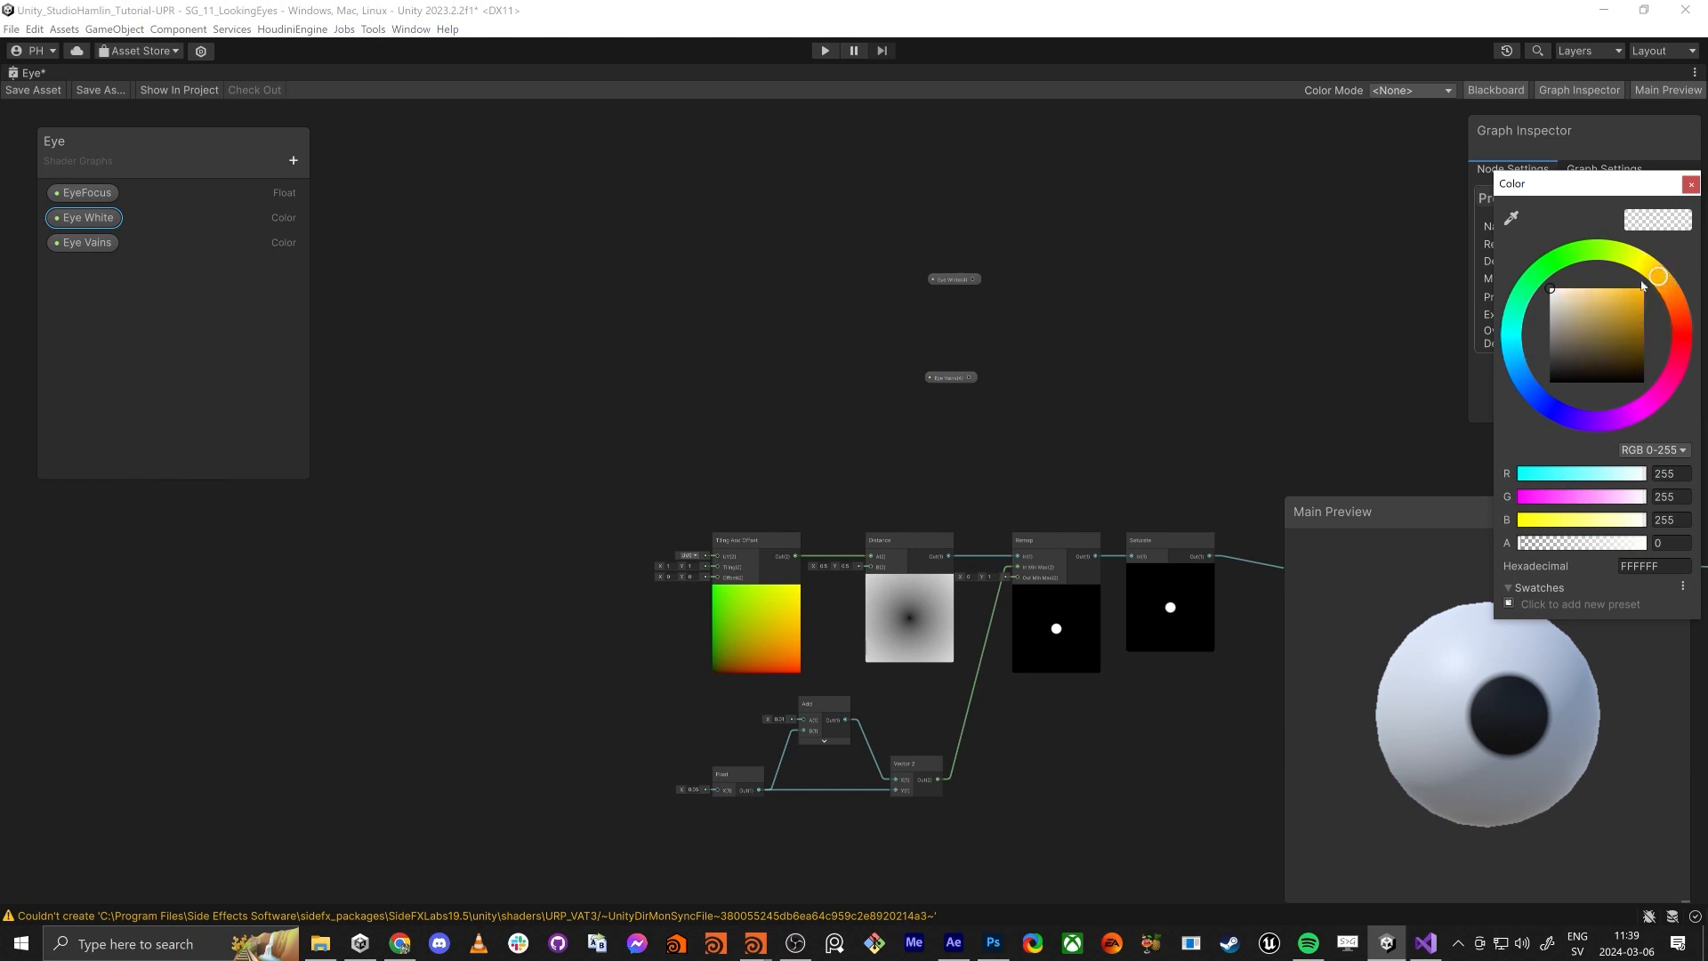
left_click(1571, 309)
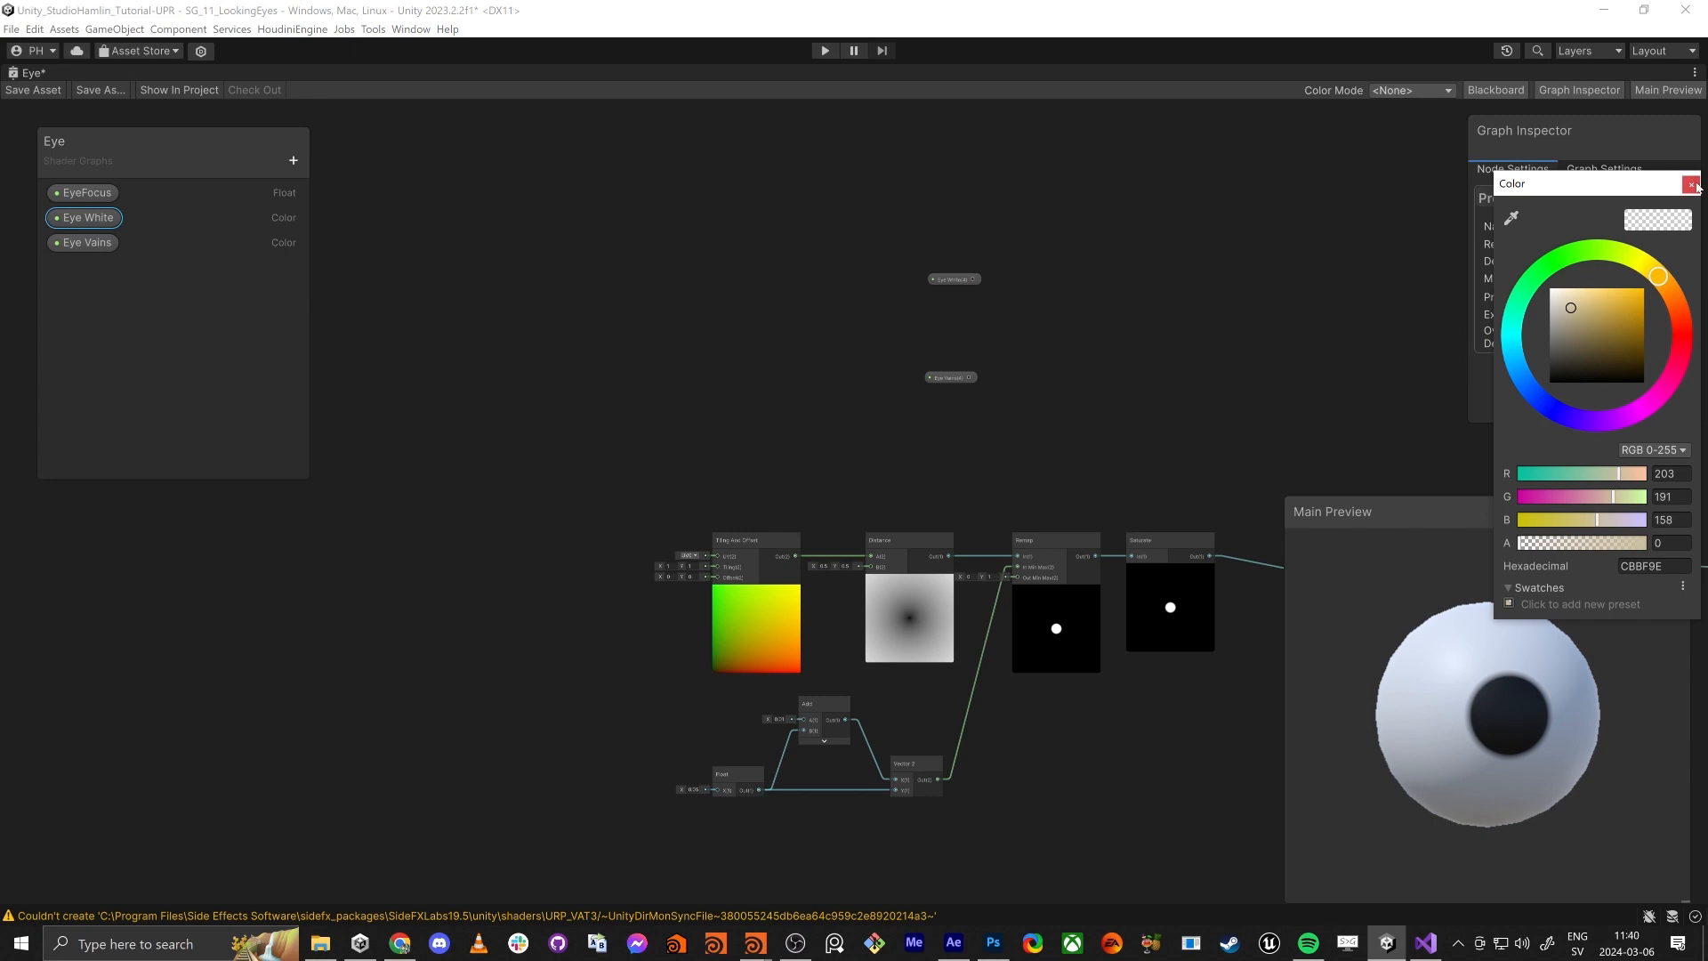
left_click(1691, 184)
Step: Place another Eye White node above the Lerp node, connect it to Lerp's A input, and rotate the preview sphere slightly
middle_click_drag(1083, 442, 954, 376)
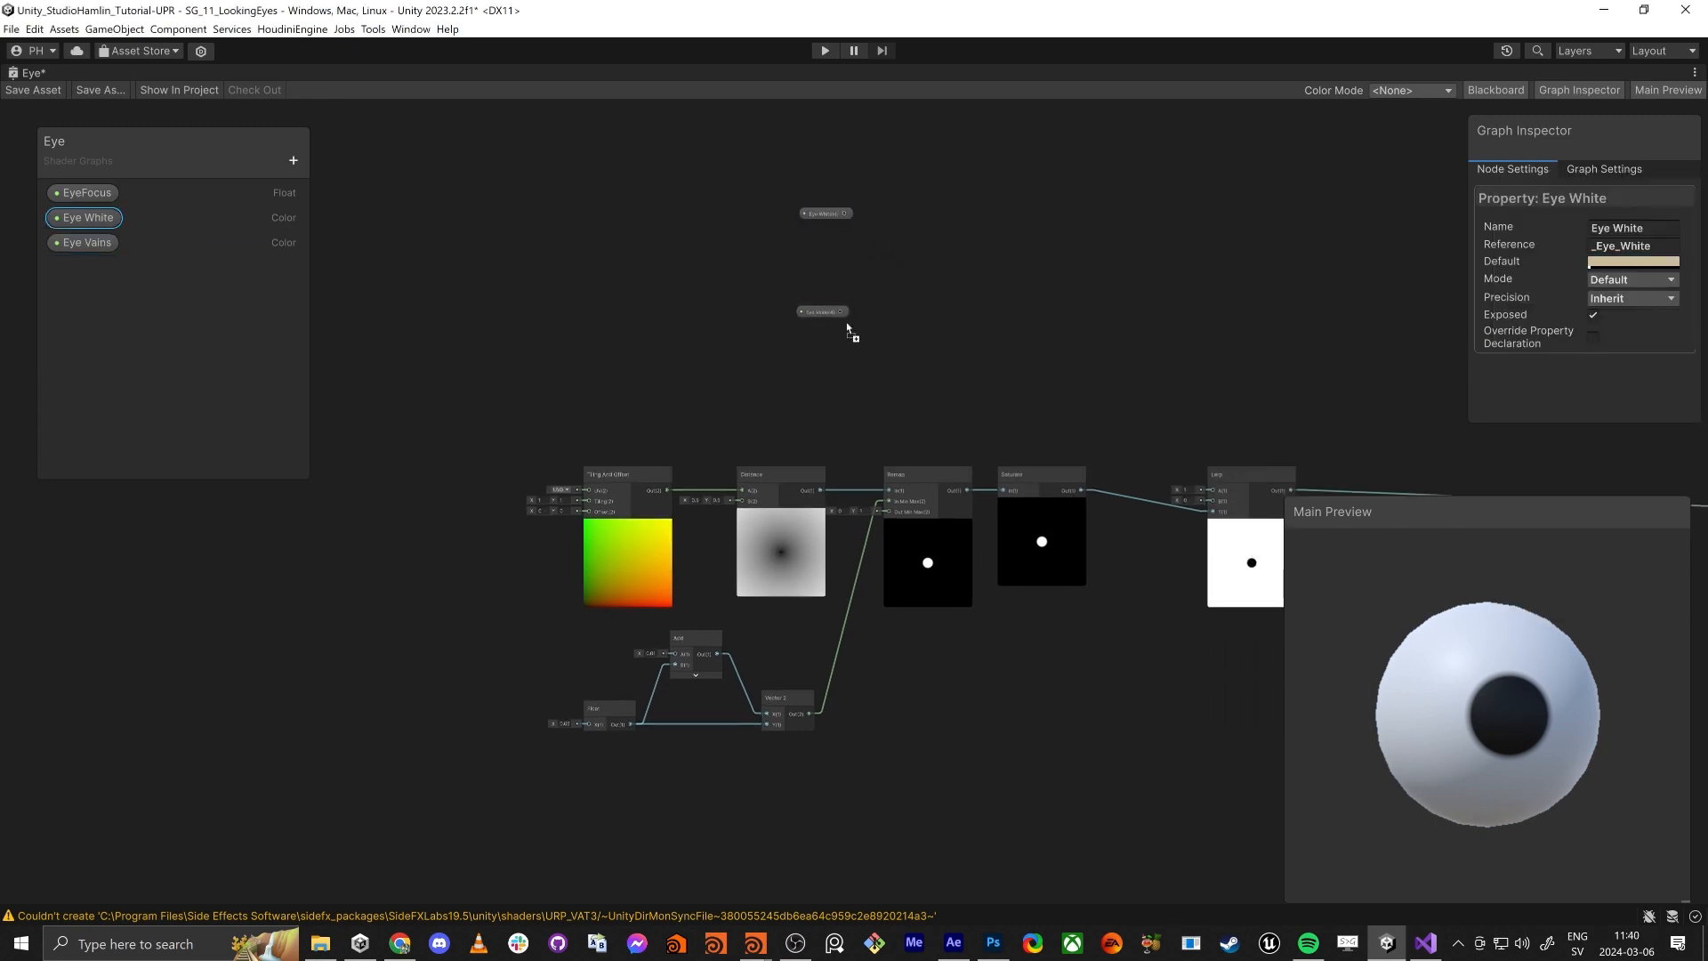
left_click_drag(847, 325, 1052, 346)
scroll(1161, 473, "up", 1)
middle_click_drag(1207, 467, 996, 376)
scroll(997, 377, "up", 4)
left_click_drag(1017, 421, 788, 243)
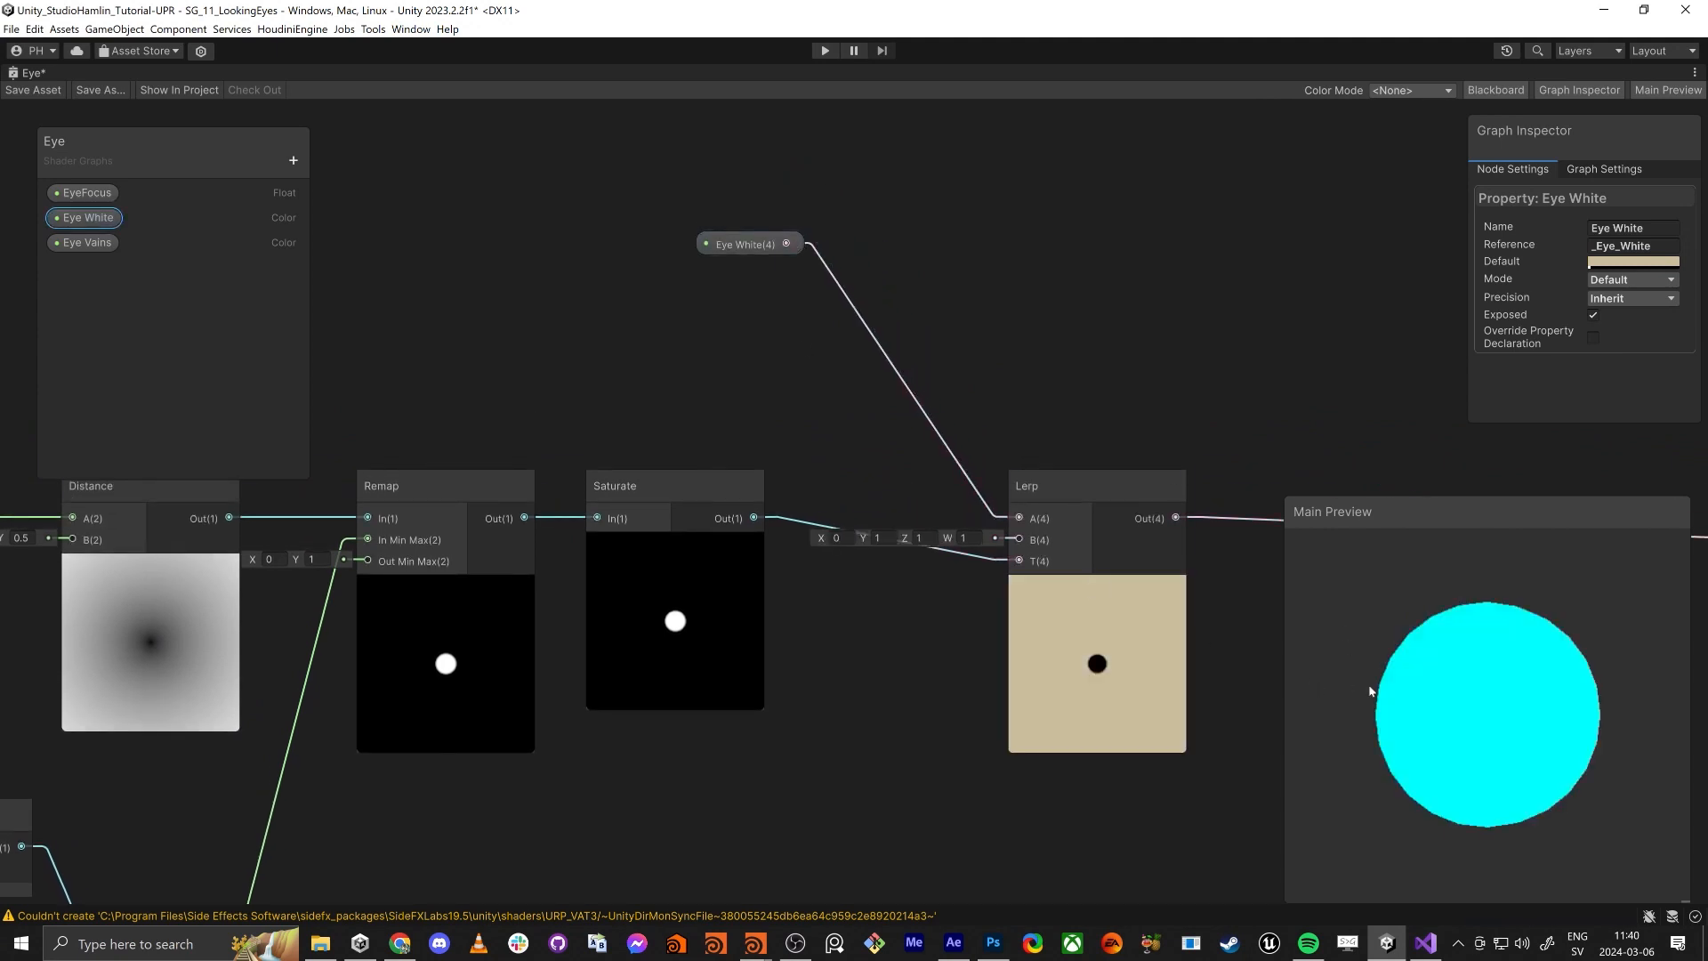
mouse_move(1370, 691)
left_mouse_down()
mouse_move(1396, 728)
mouse_move(1510, 704)
mouse_move(1487, 679)
mouse_move(1420, 739)
mouse_move(1434, 709)
mouse_move(1422, 724)
left_mouse_up()
Step: Delete the unconnected Eye White node above the Eye Vains node
middle_click_drag(720, 372, 1050, 553)
scroll(1050, 553, "down", 2)
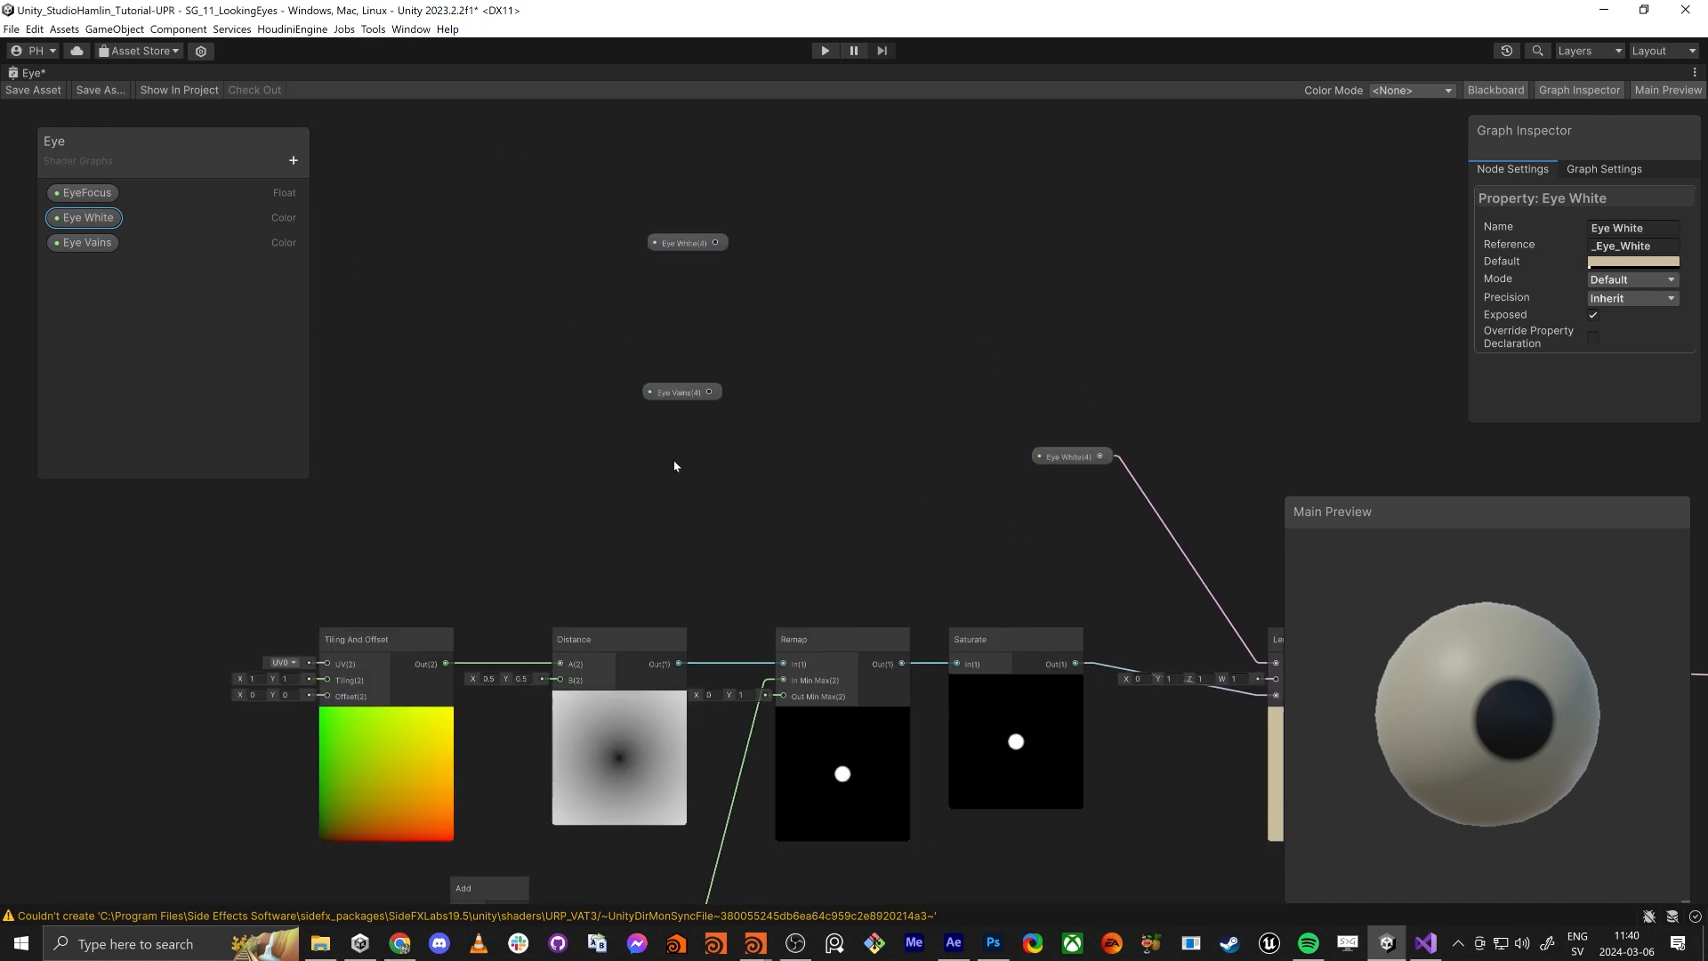
left_click(680, 243)
key("Delete")
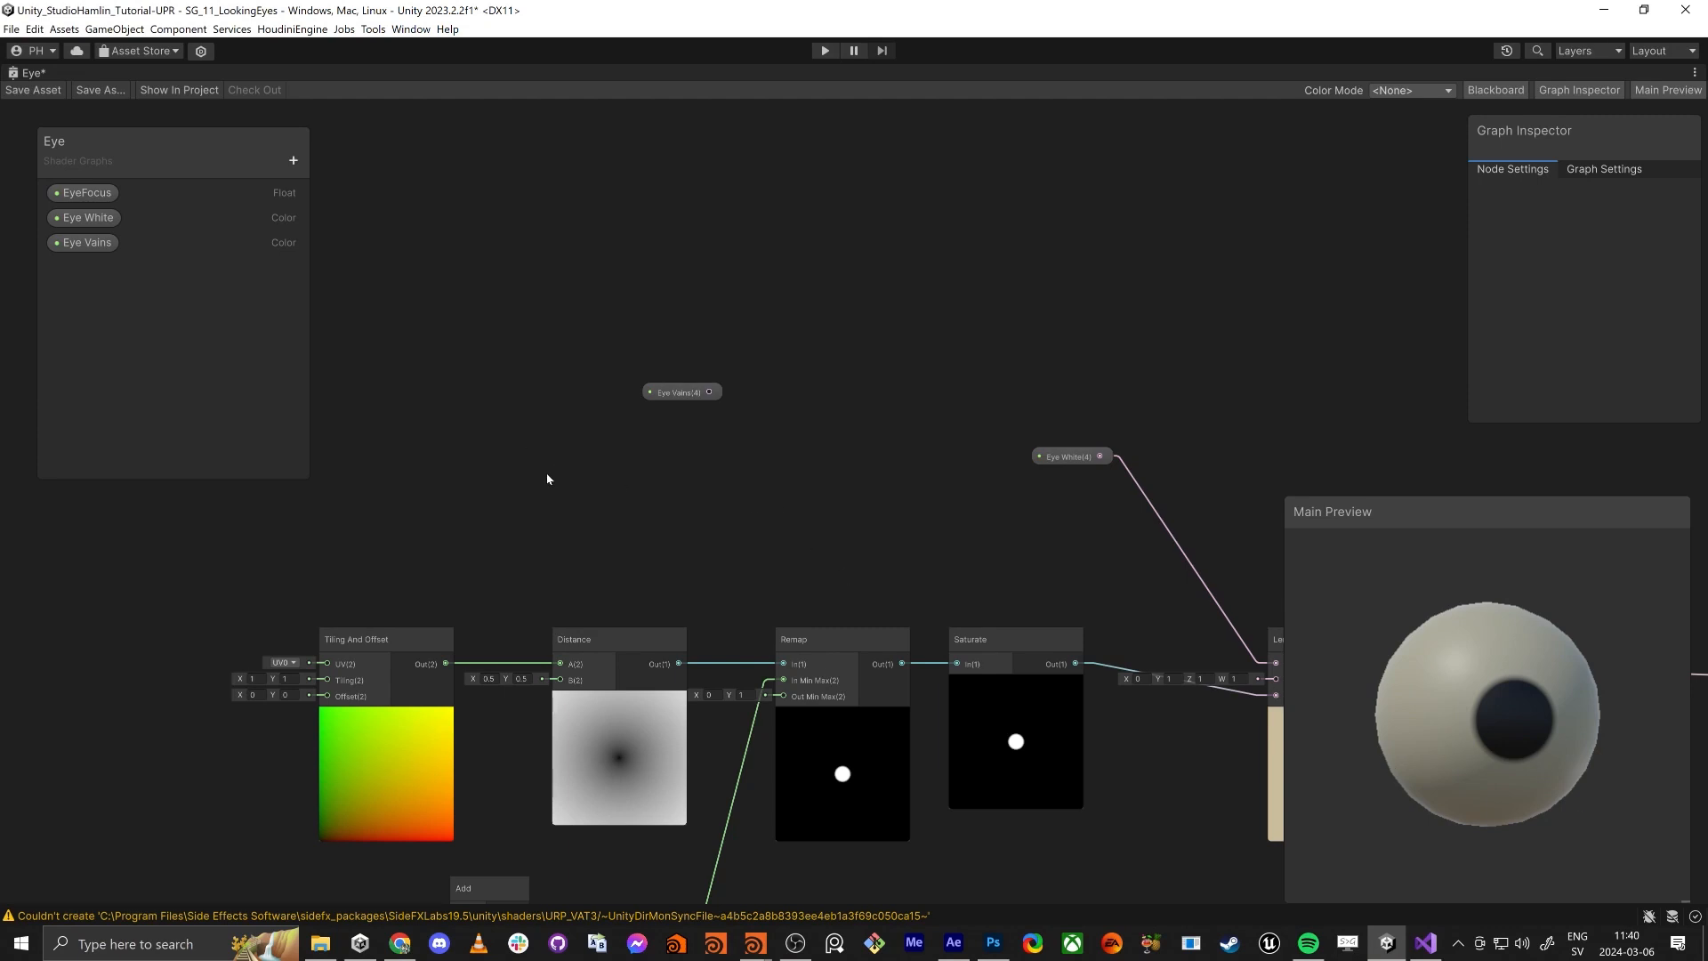
Step: Add a Polar Coordinates node below the Eye Vains node
key("space")
type("polar")
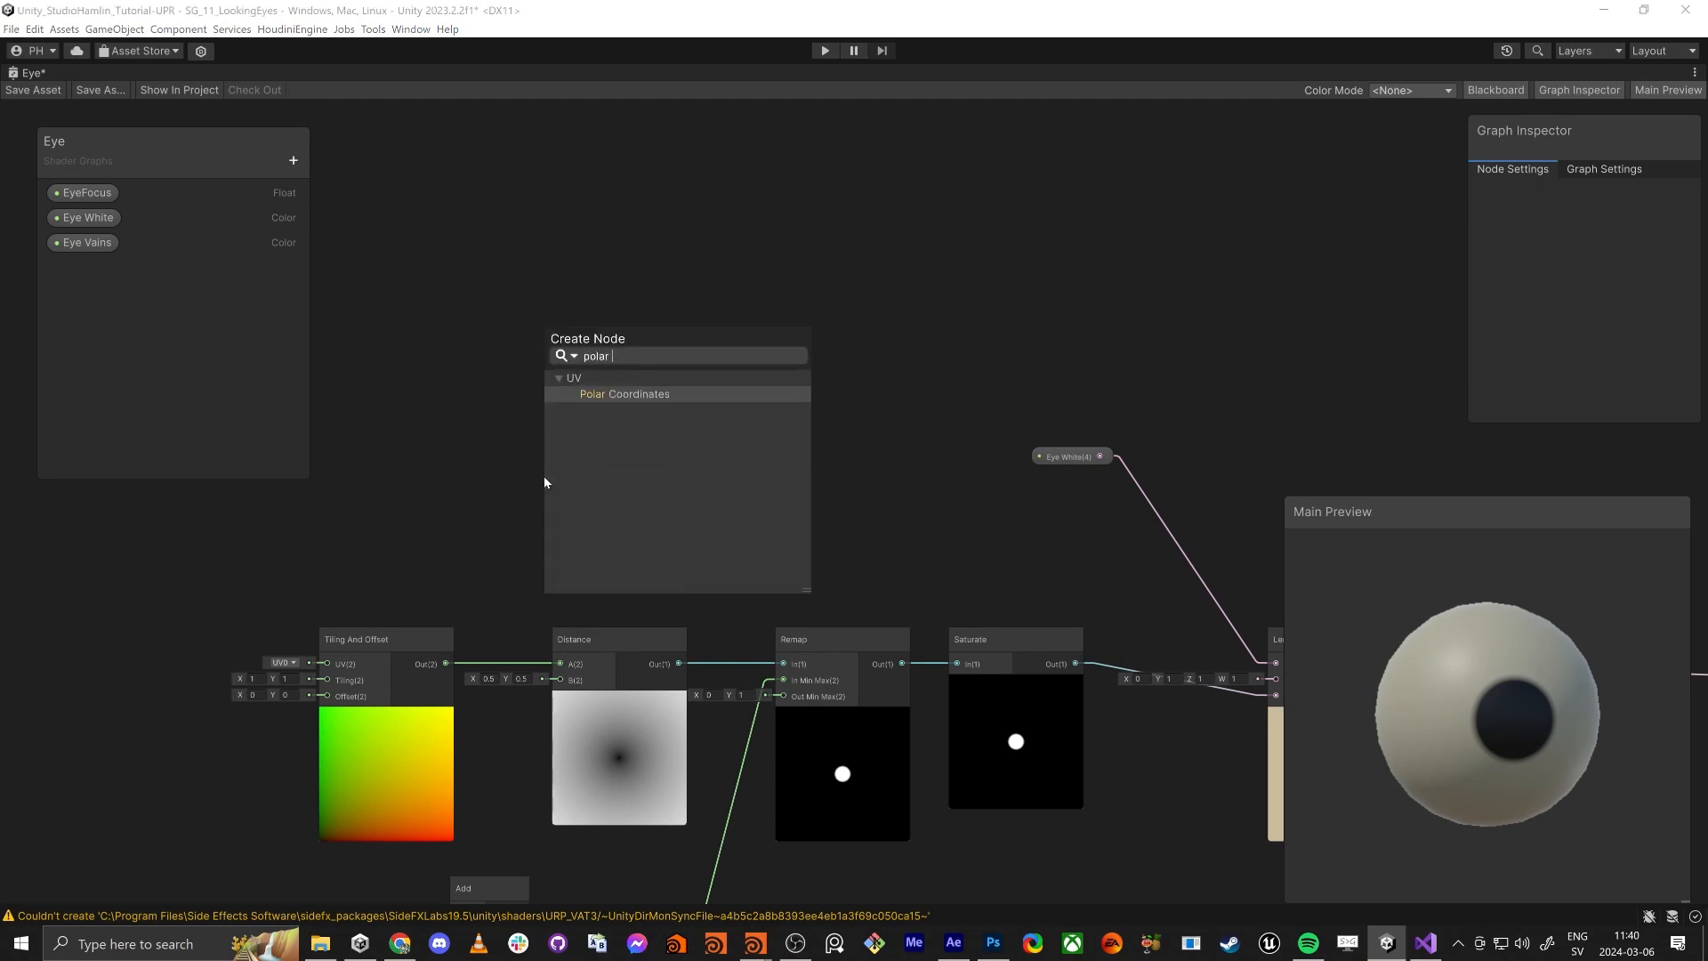
key("Return")
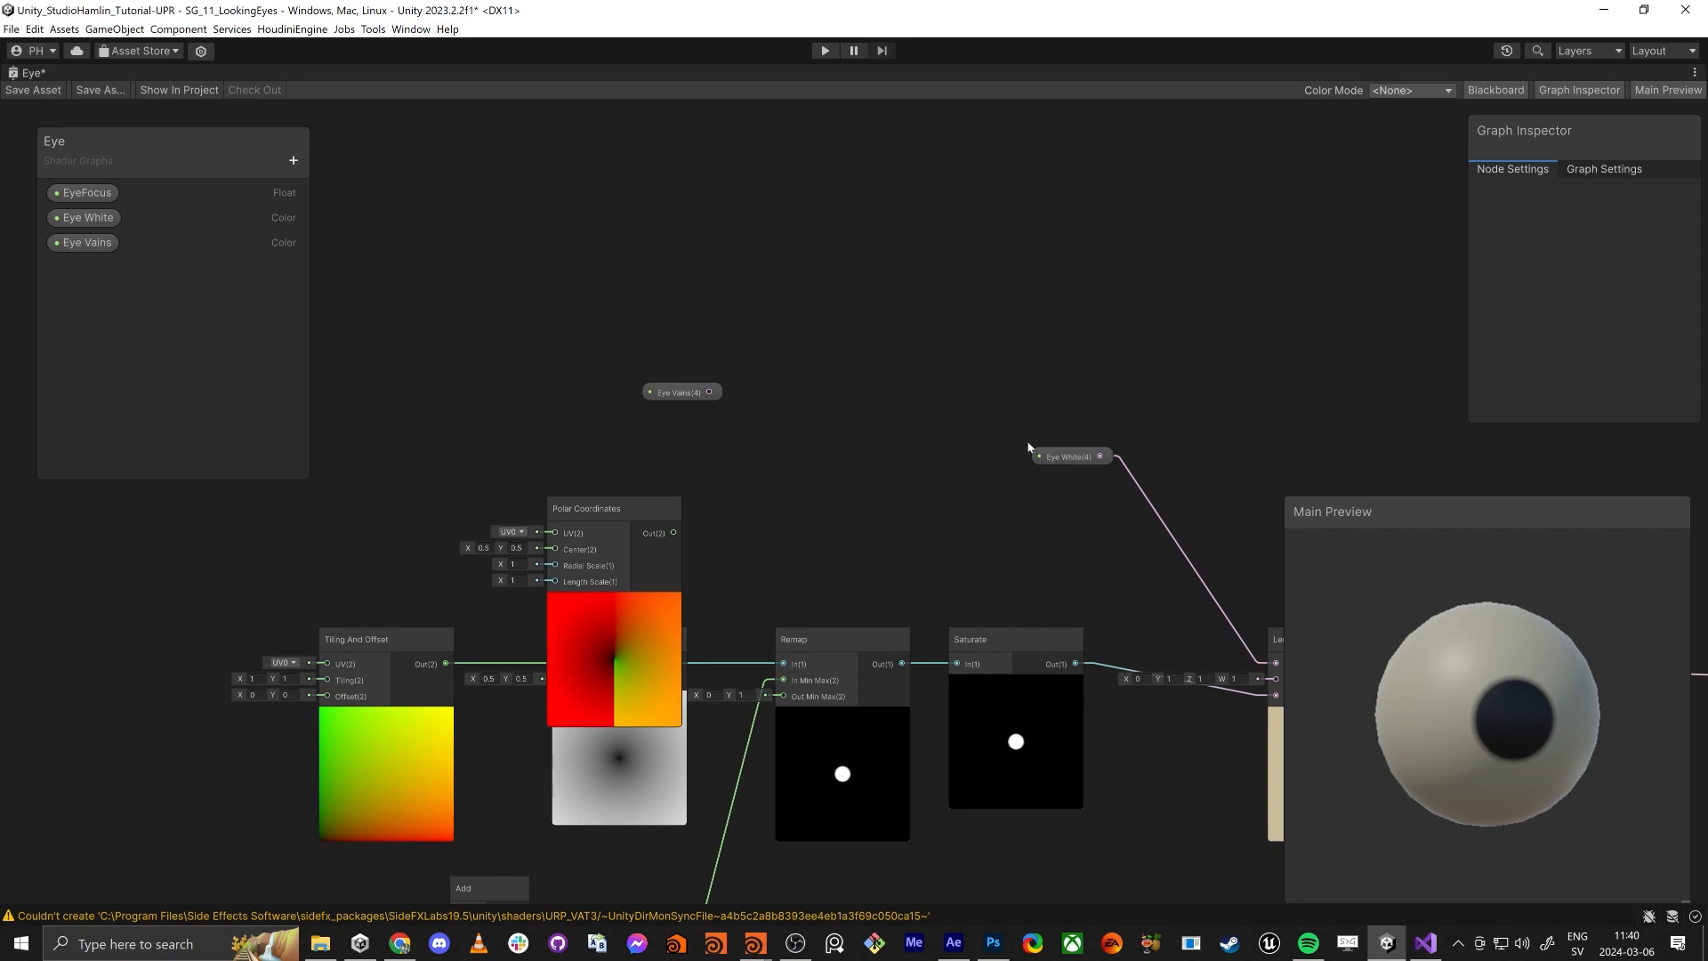
Step: Move the Eye Vains node above the Eye White node and the Polar Coordinates node into the empty area above Tiling And Offset
left_click_drag(676, 392, 1152, 216)
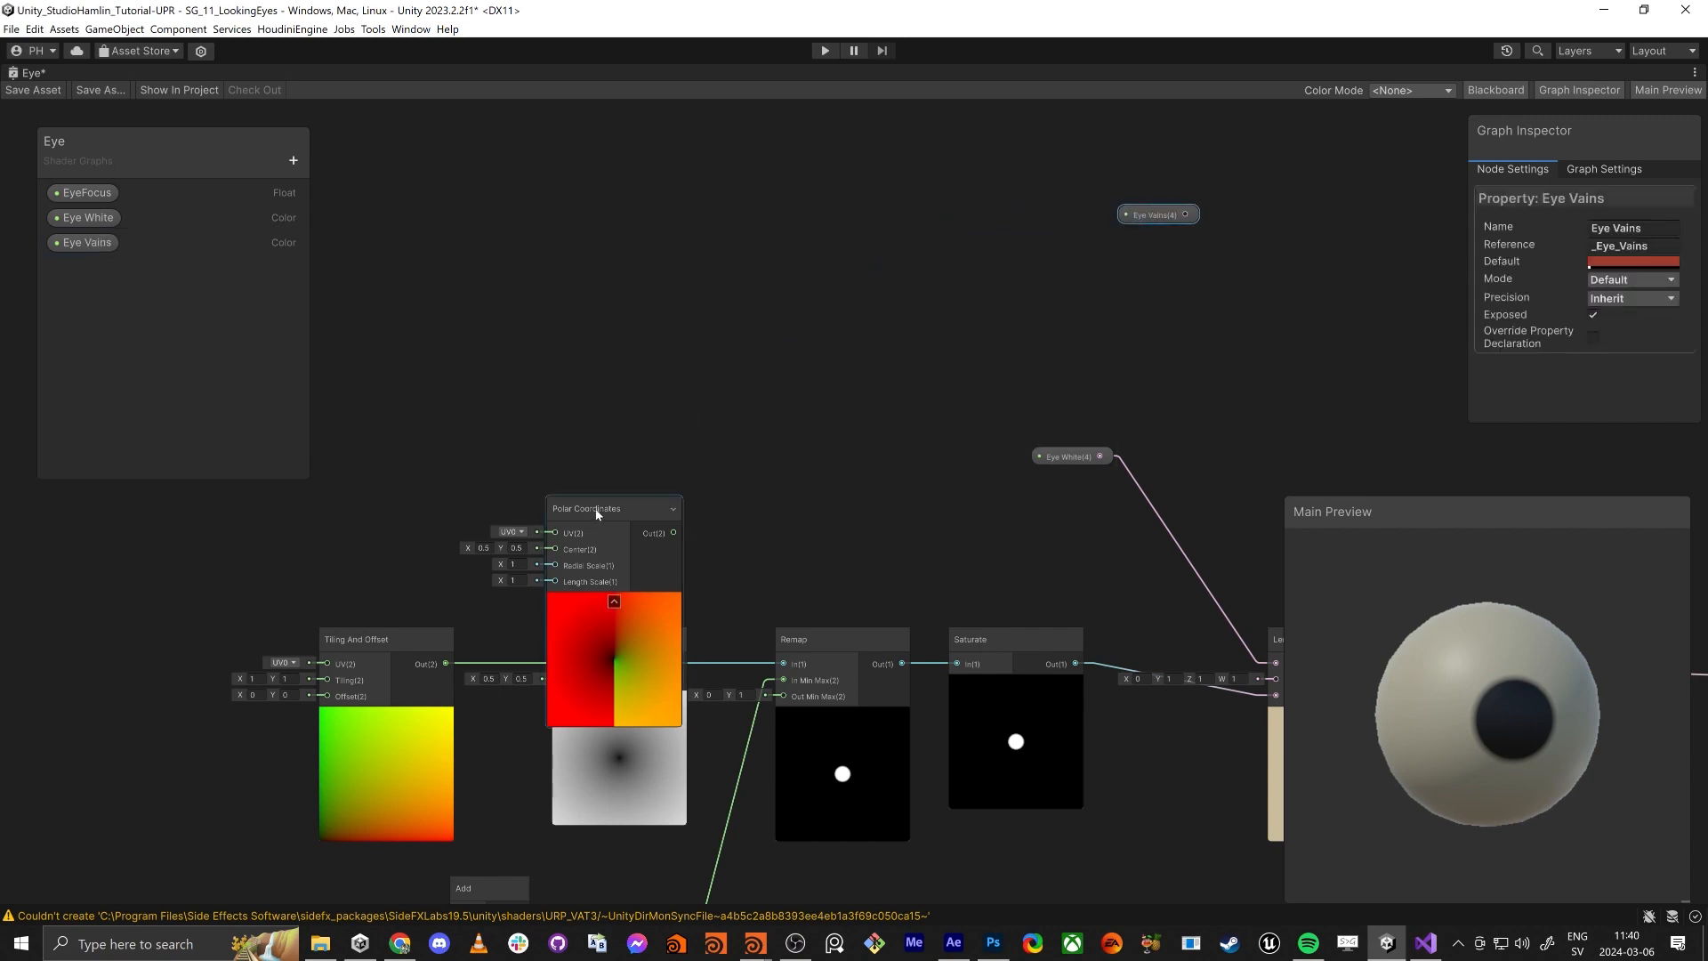
left_click_drag(596, 511, 462, 274)
middle_click_drag(590, 382, 1002, 398)
left_click_drag(869, 280, 745, 249)
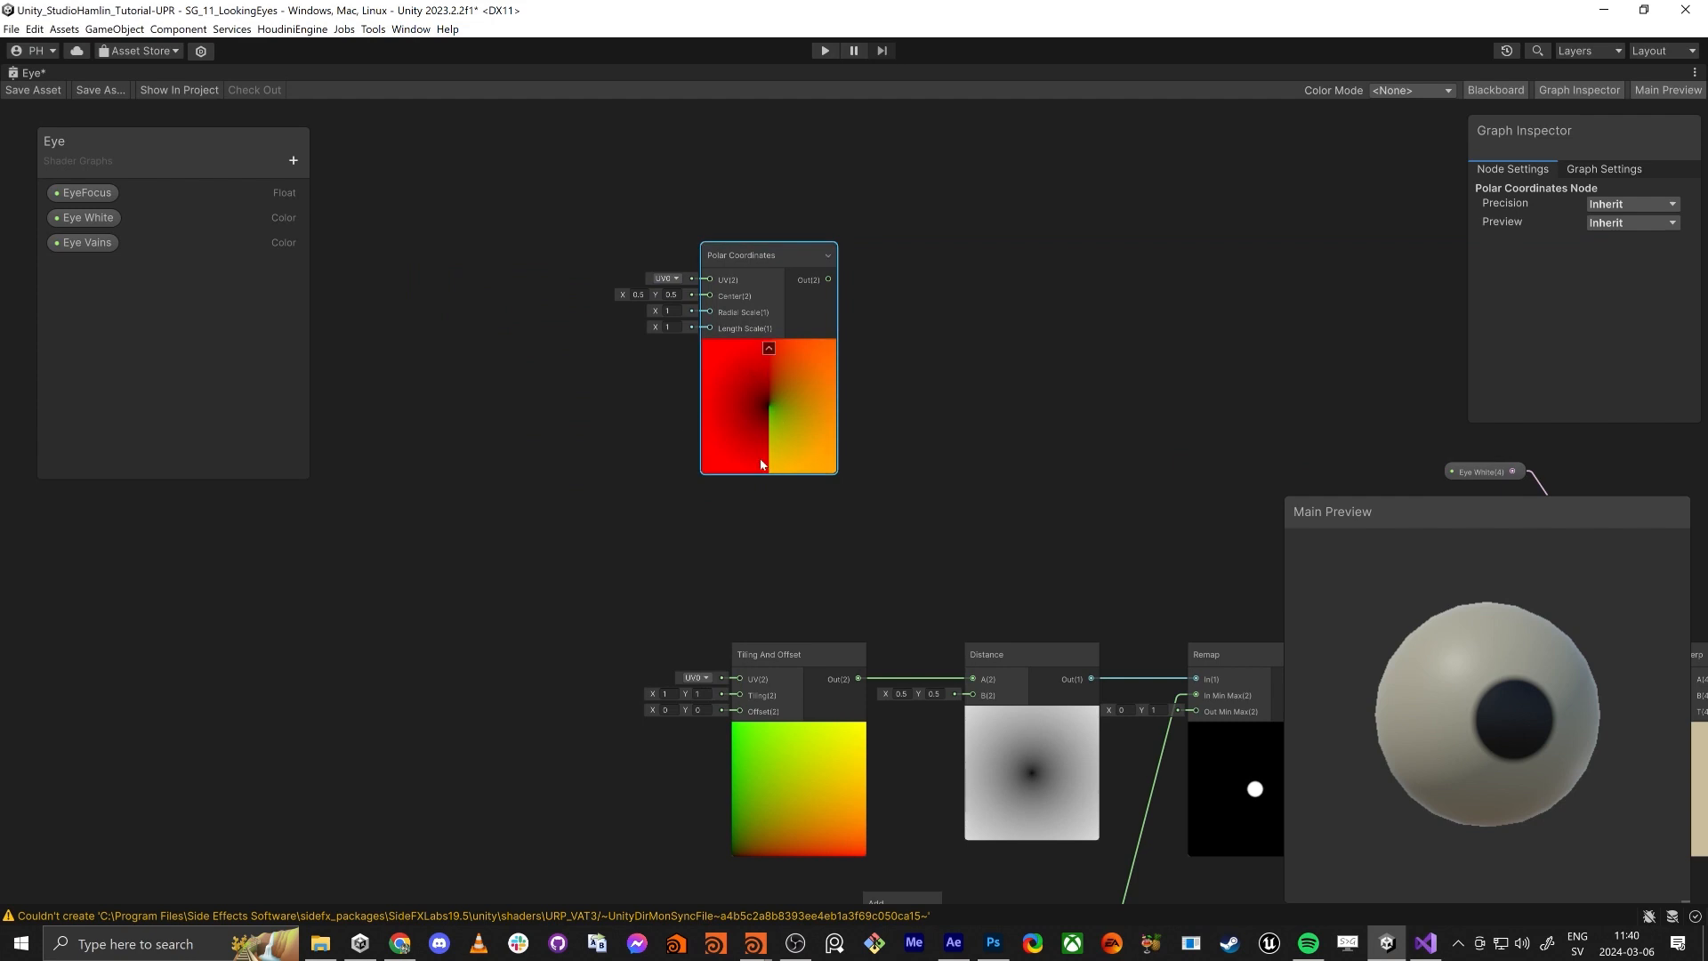
Step: Add a Split node fed by the Polar Coordinates output
left_click_drag(837, 283, 924, 285)
type("split")
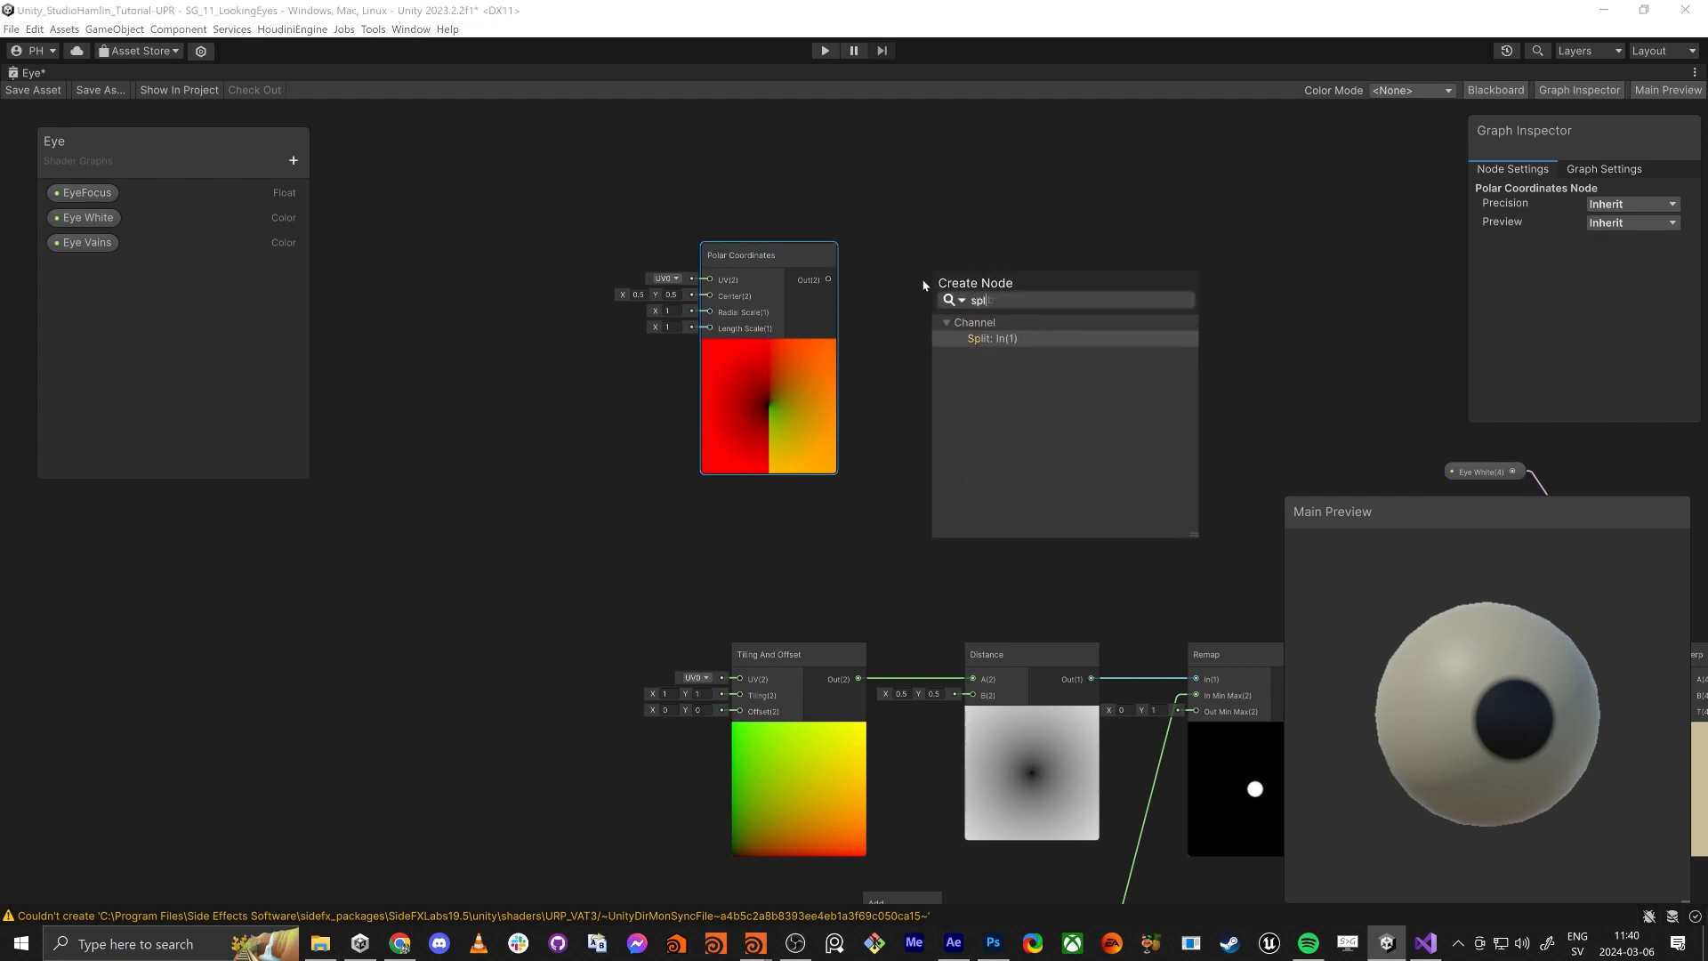
key("Return")
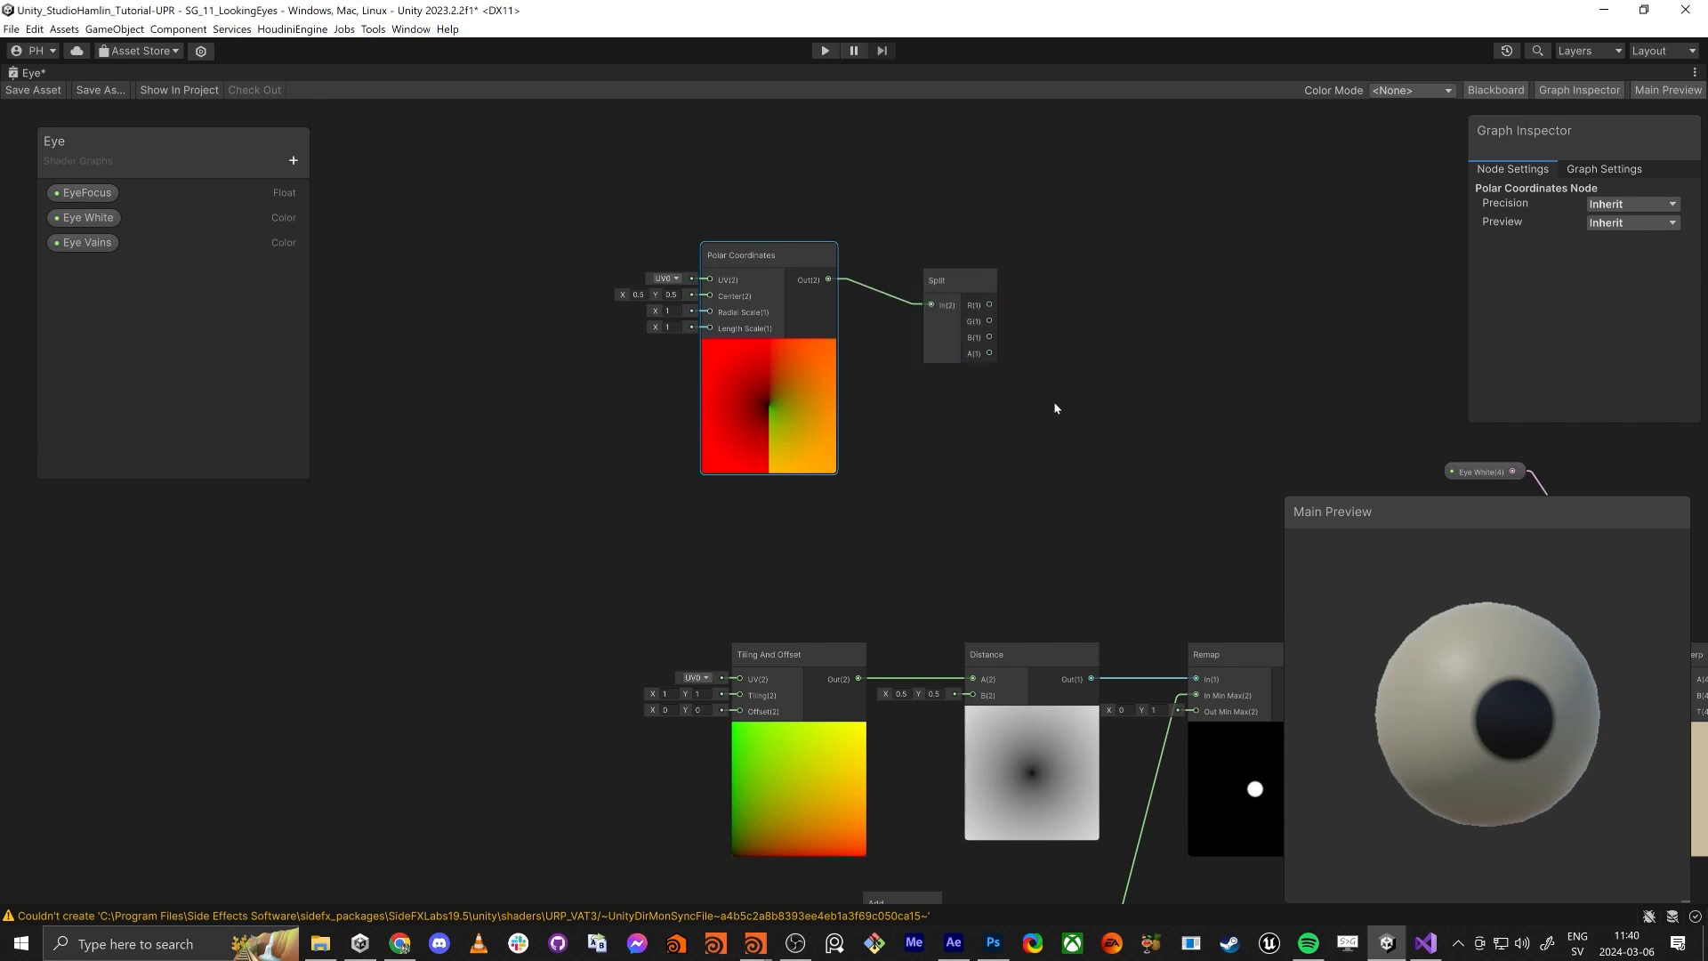
Step: Add a Preview node connected to the Split node's G output
middle_click_drag(1013, 385, 911, 440)
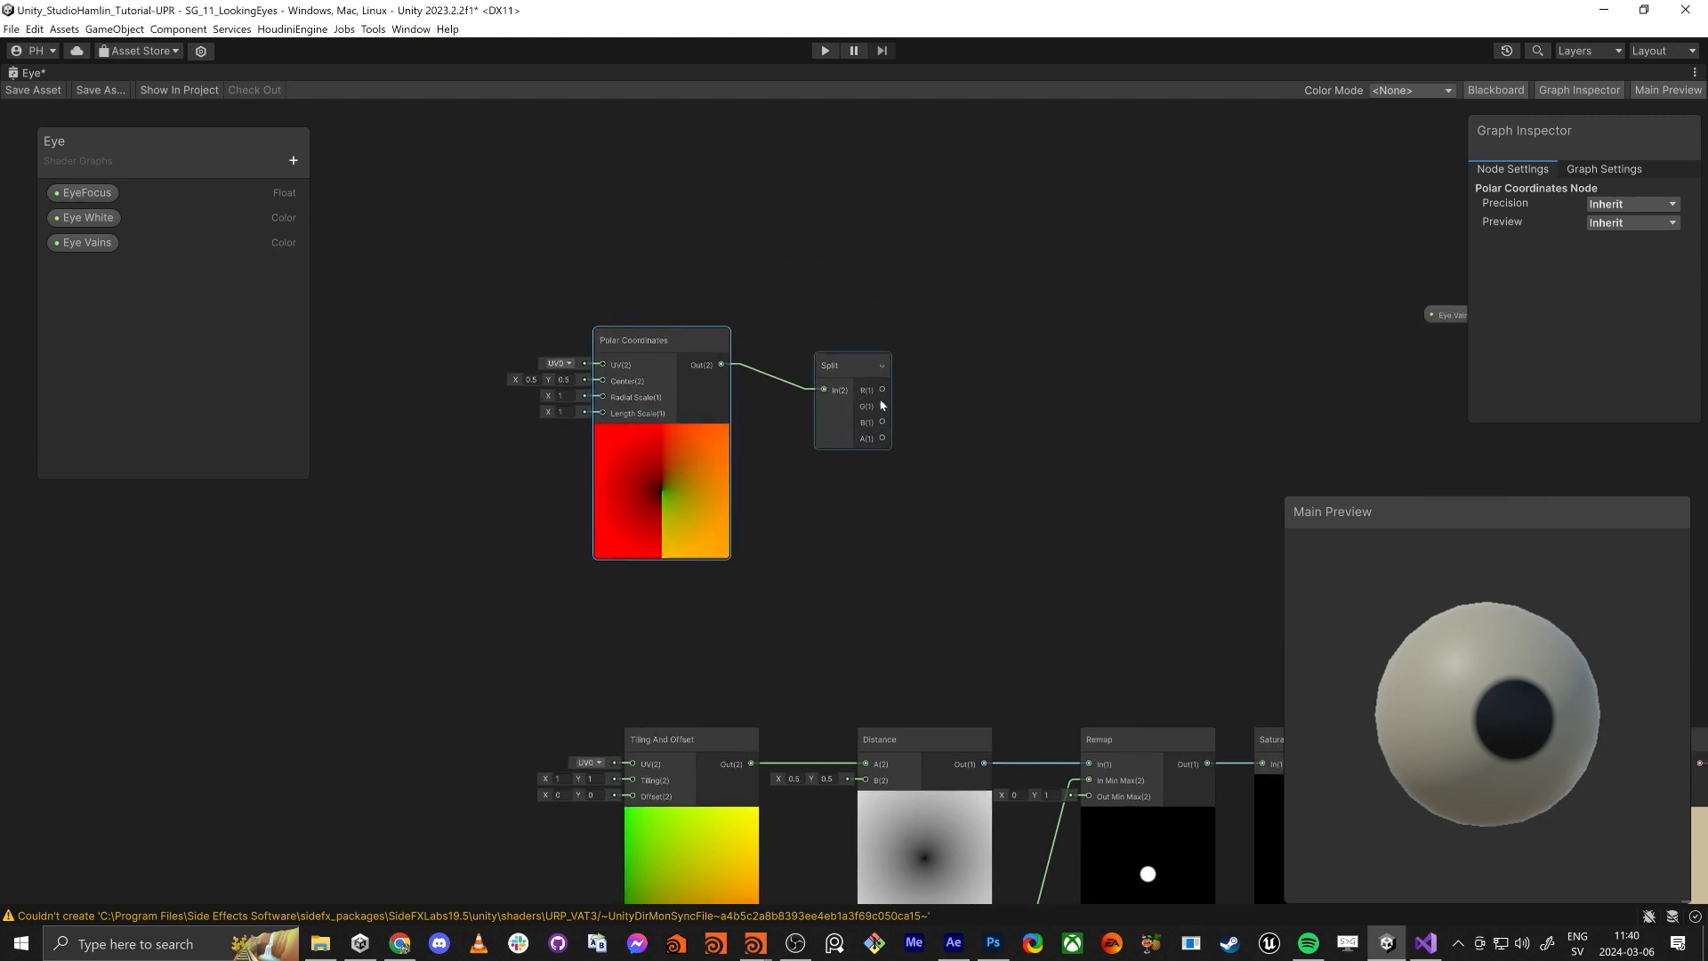
left_click_drag(883, 404, 1051, 436)
type("preview")
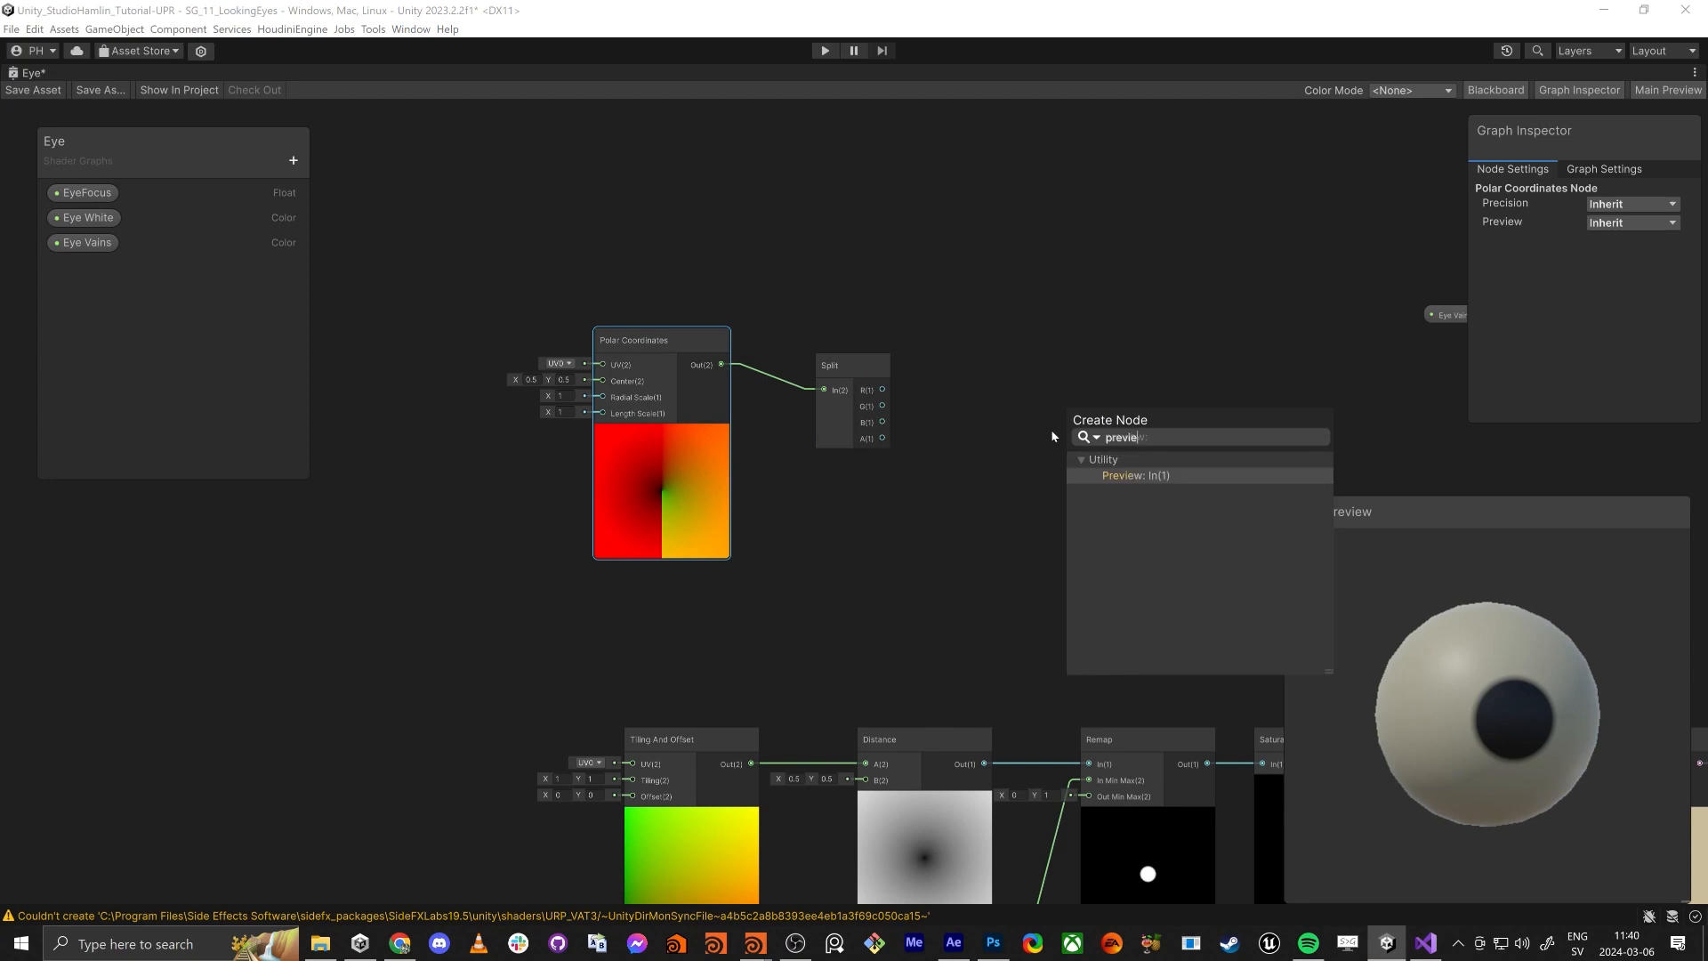
key("Return")
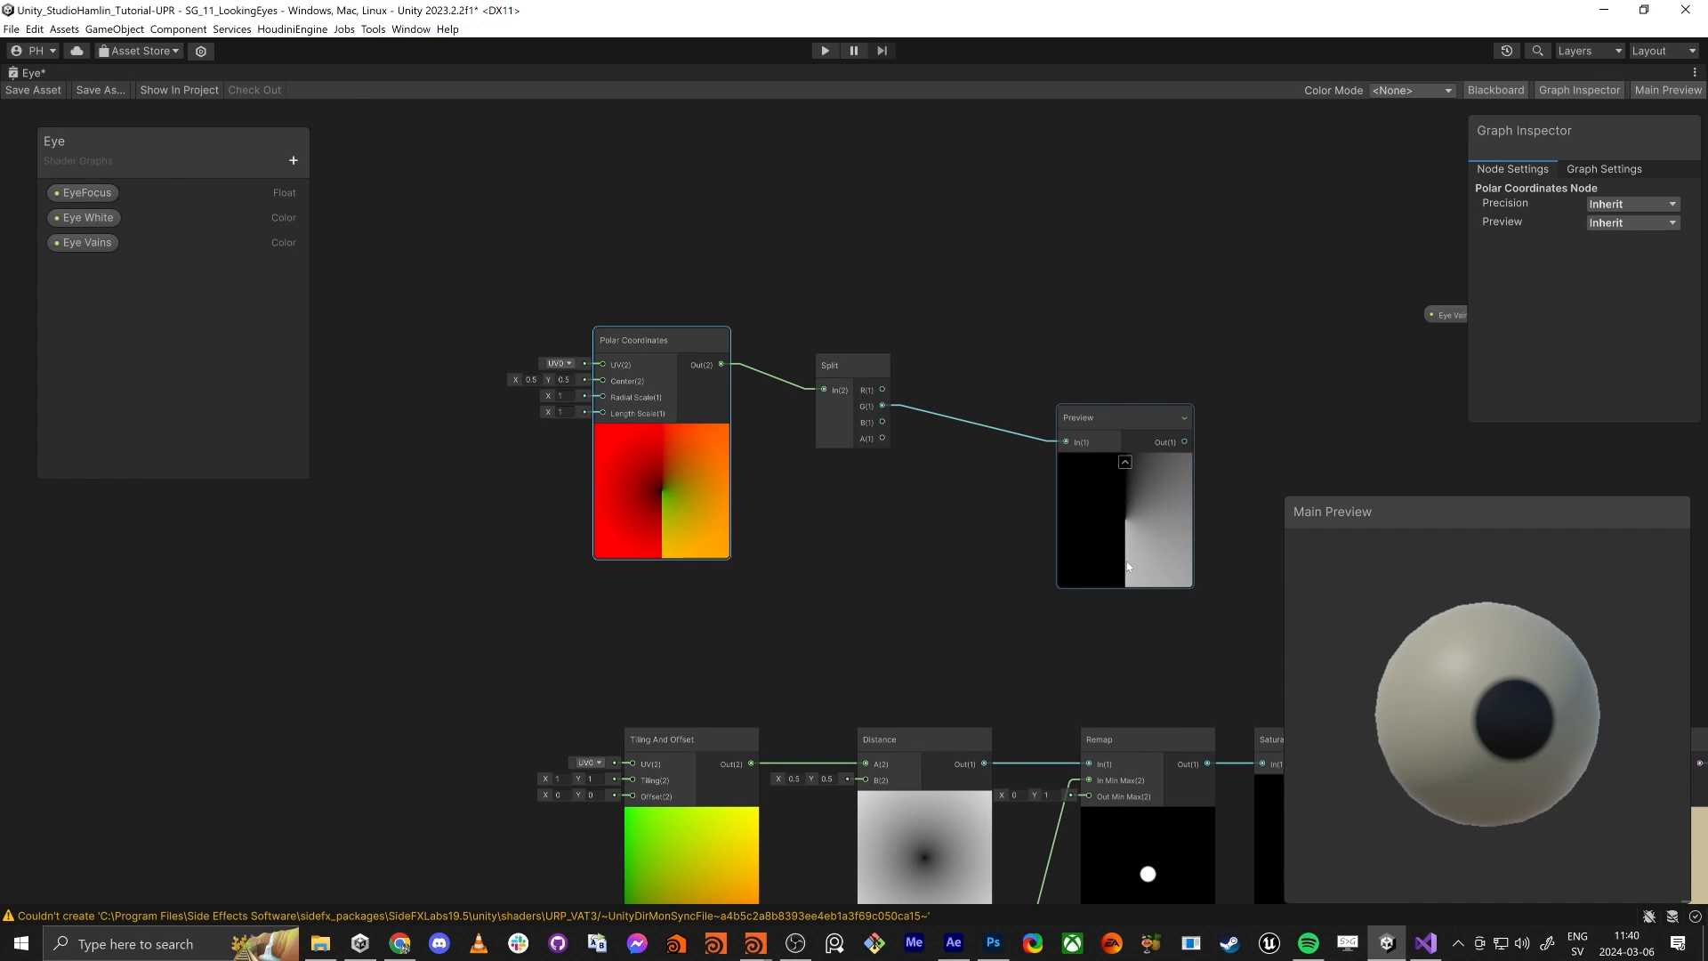
Step: Try a Length Scale of 2 on the Polar Coordinates node and return it to 1
type("2")
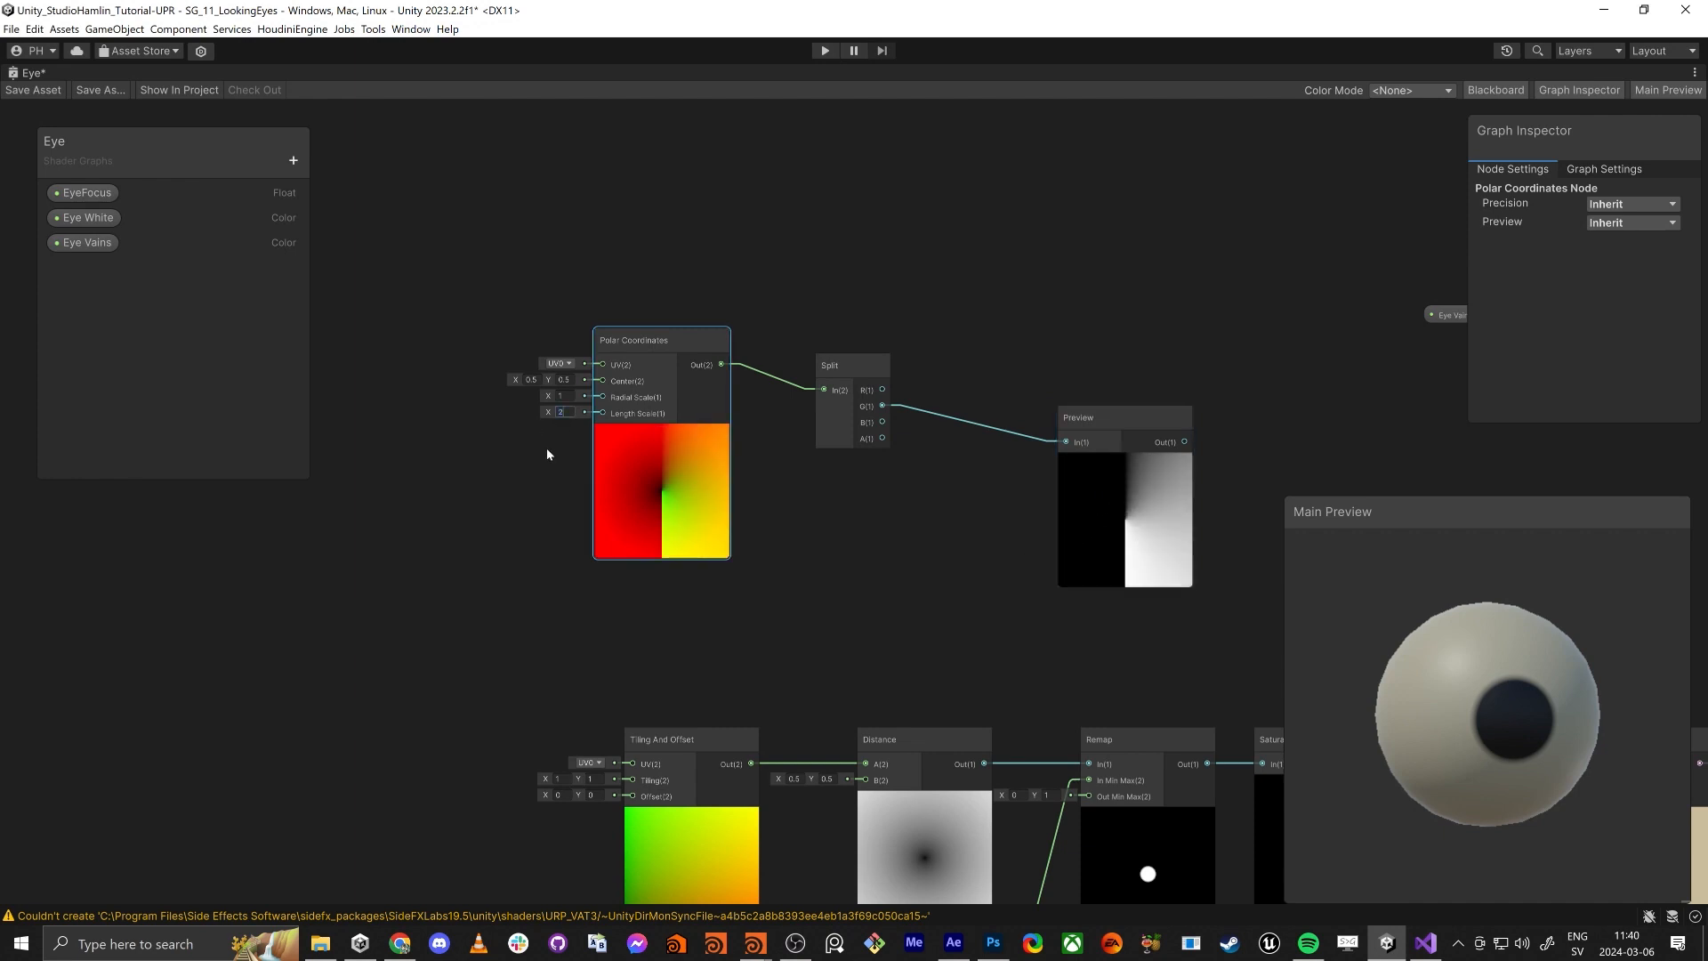
key("Tab")
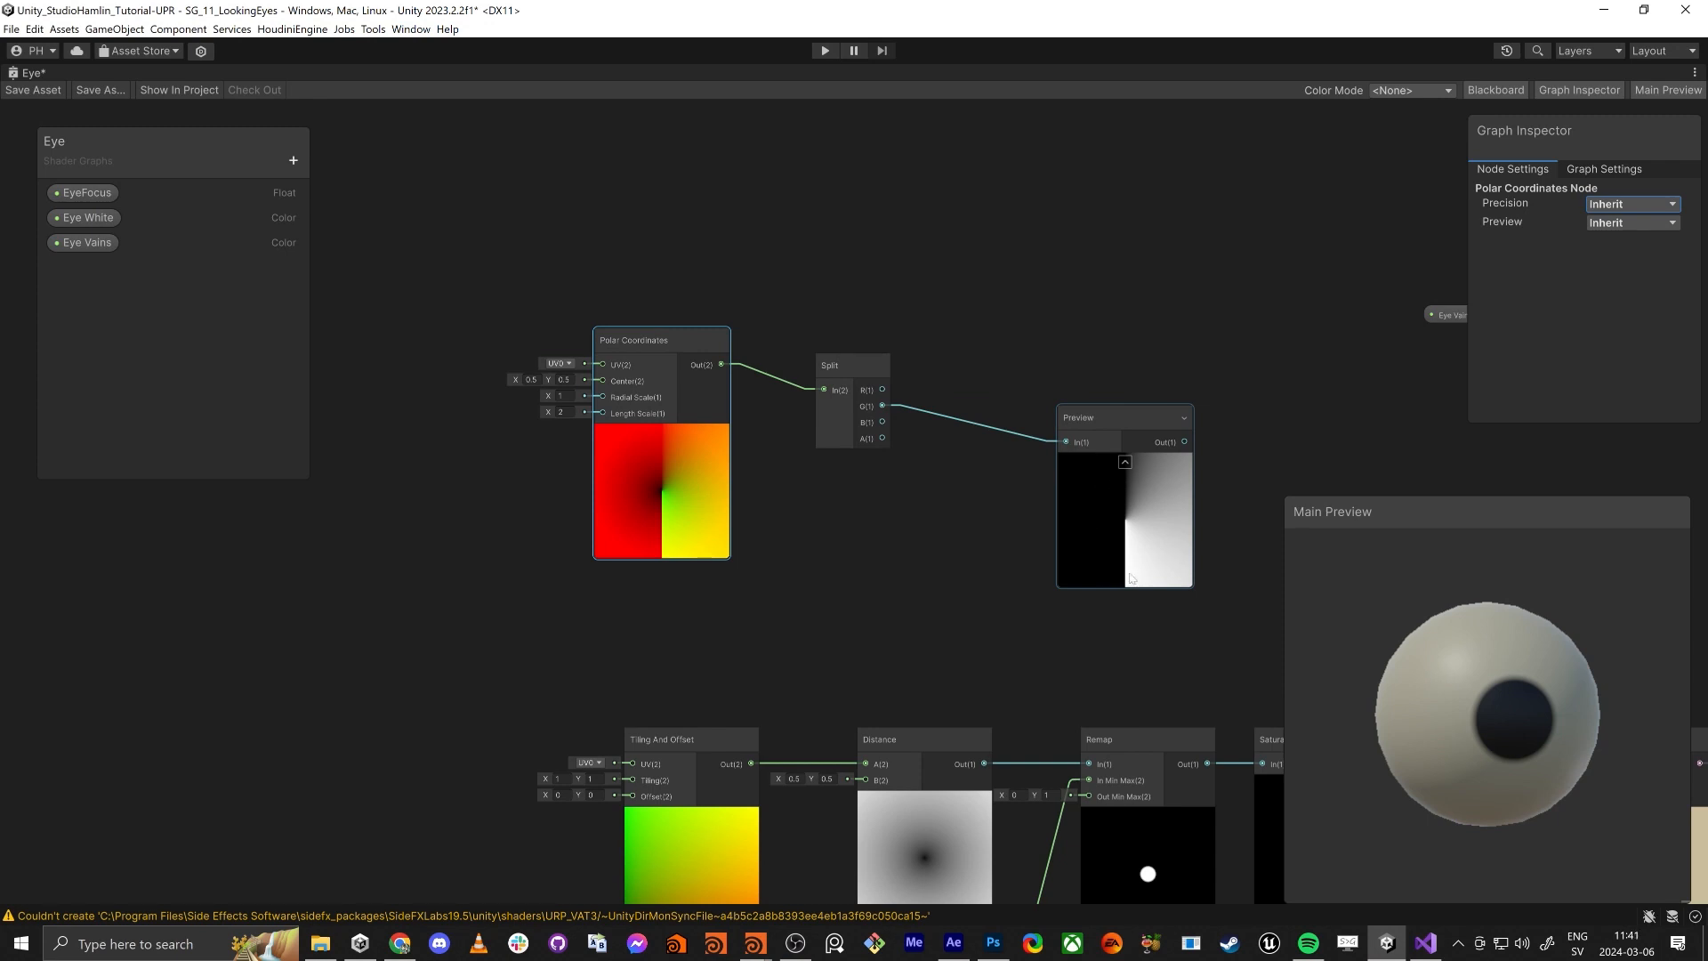
left_click(564, 412)
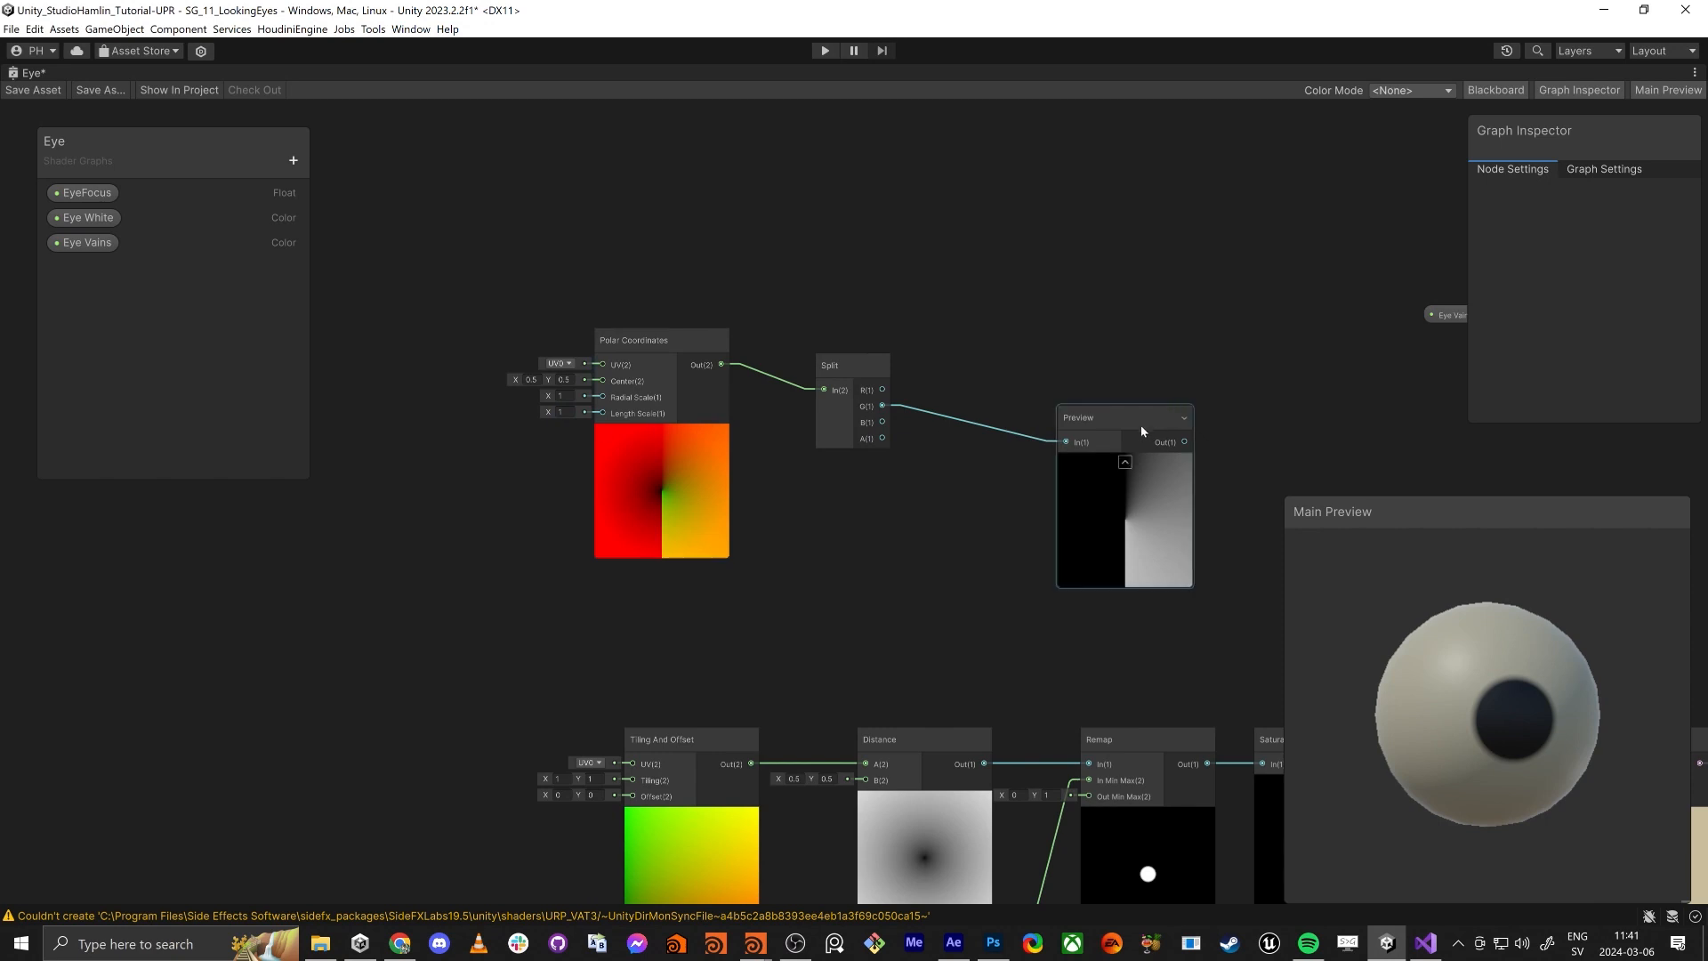
Step: Move the Preview node closer to Split and add a Fraction node beside it, fed by the Preview output
left_click_drag(1139, 421, 1041, 391)
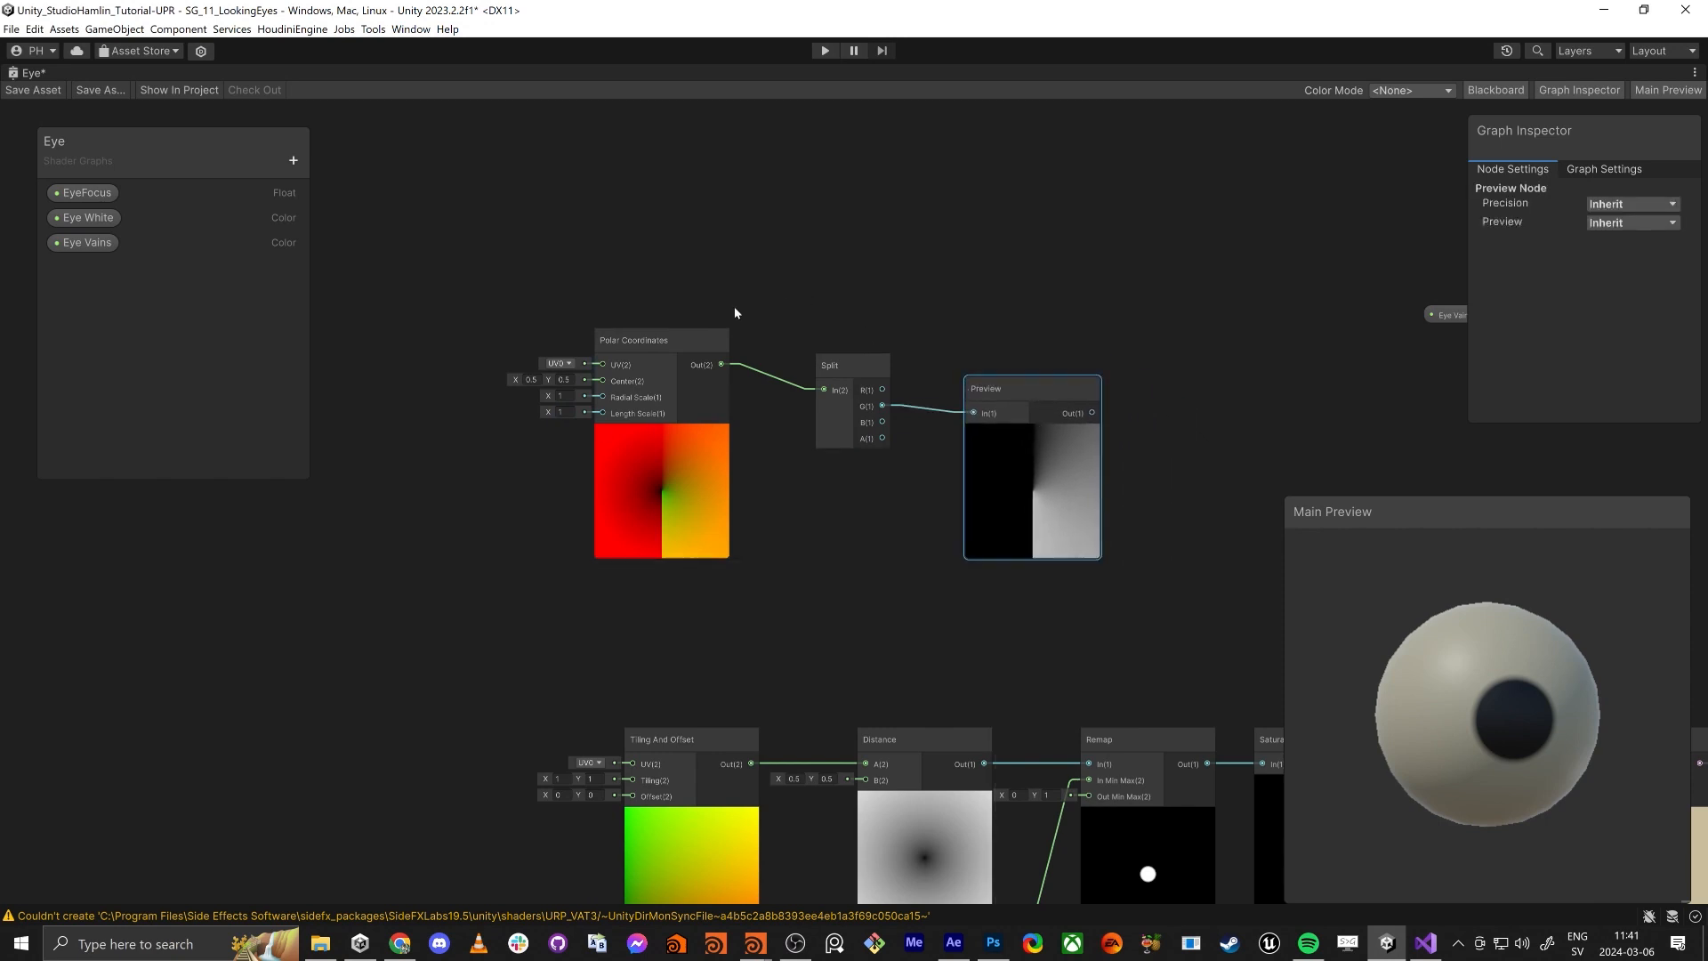
middle_click_drag(1185, 461, 973, 451)
key("space")
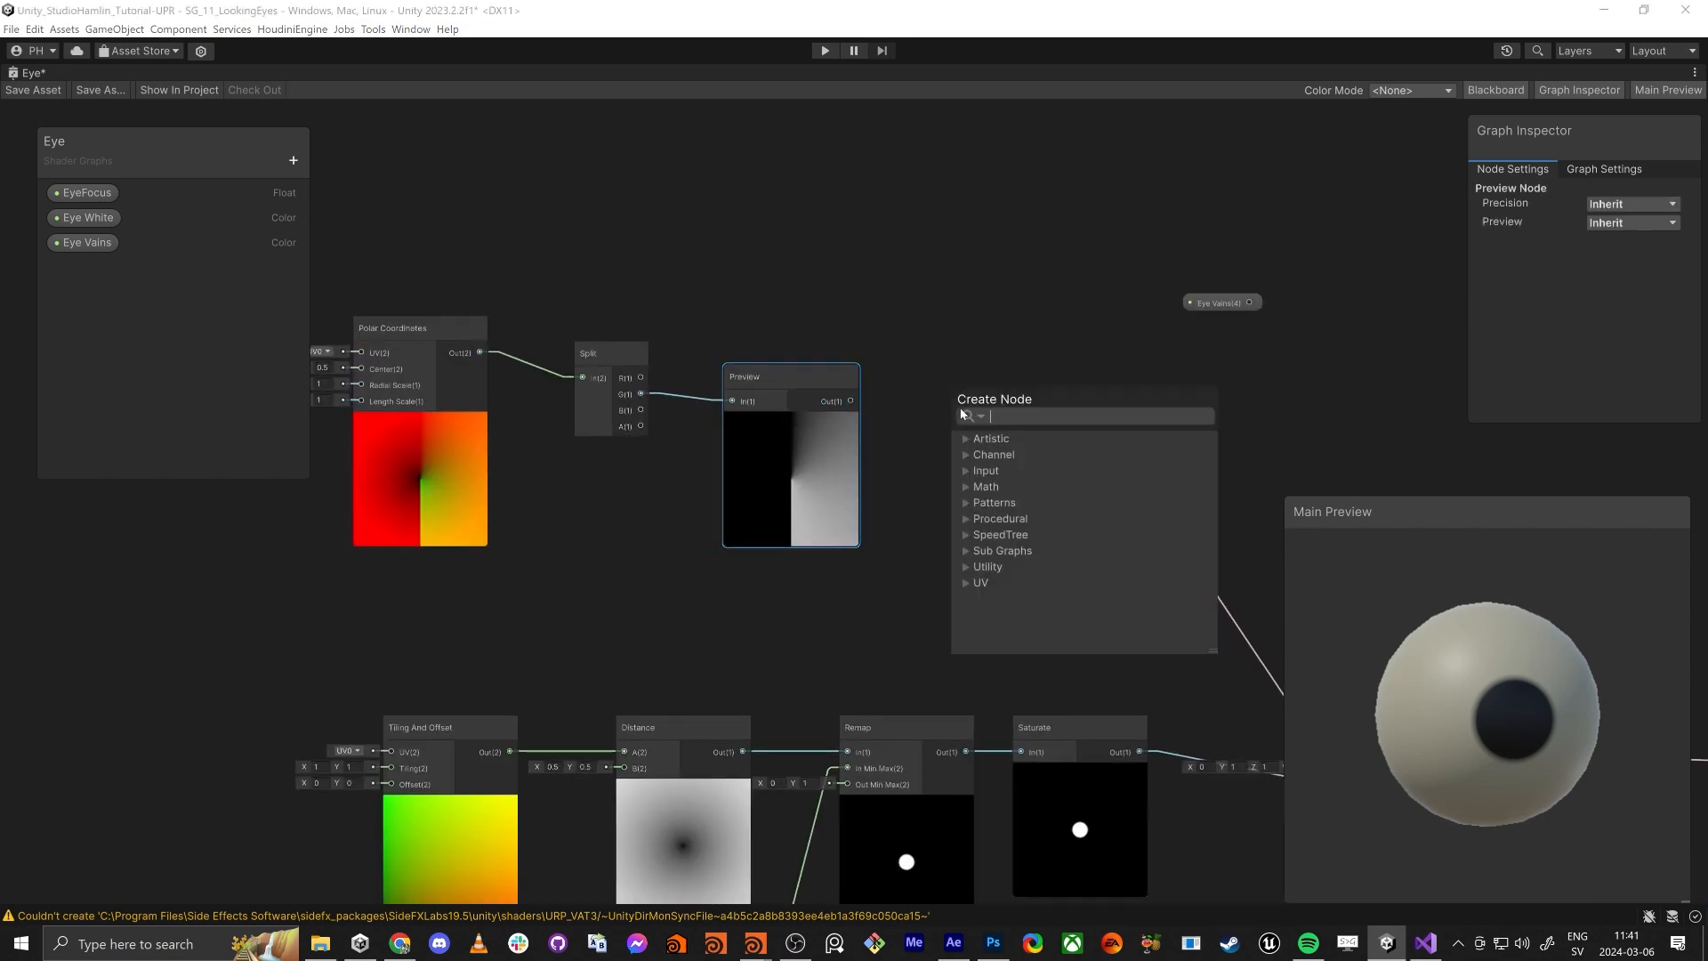
type("fra")
key("Return")
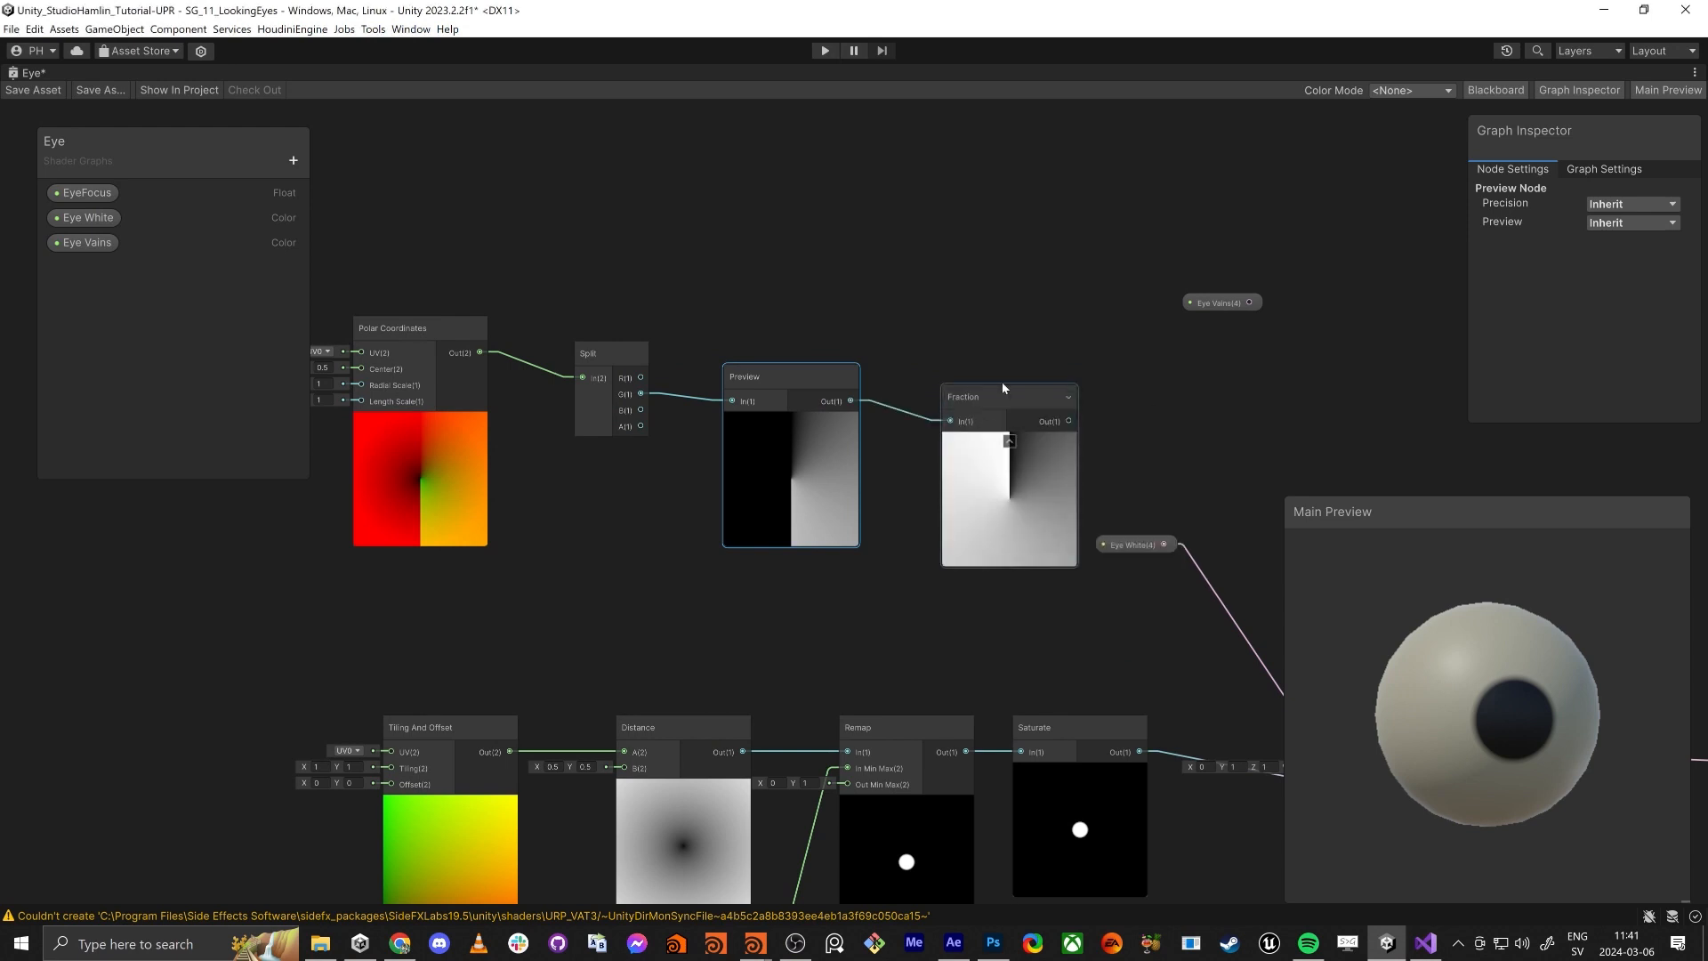
left_click_drag(980, 404, 951, 380)
Step: Raise the Polar Coordinates node's Length Scale to 10
scroll(899, 450, "up", 4)
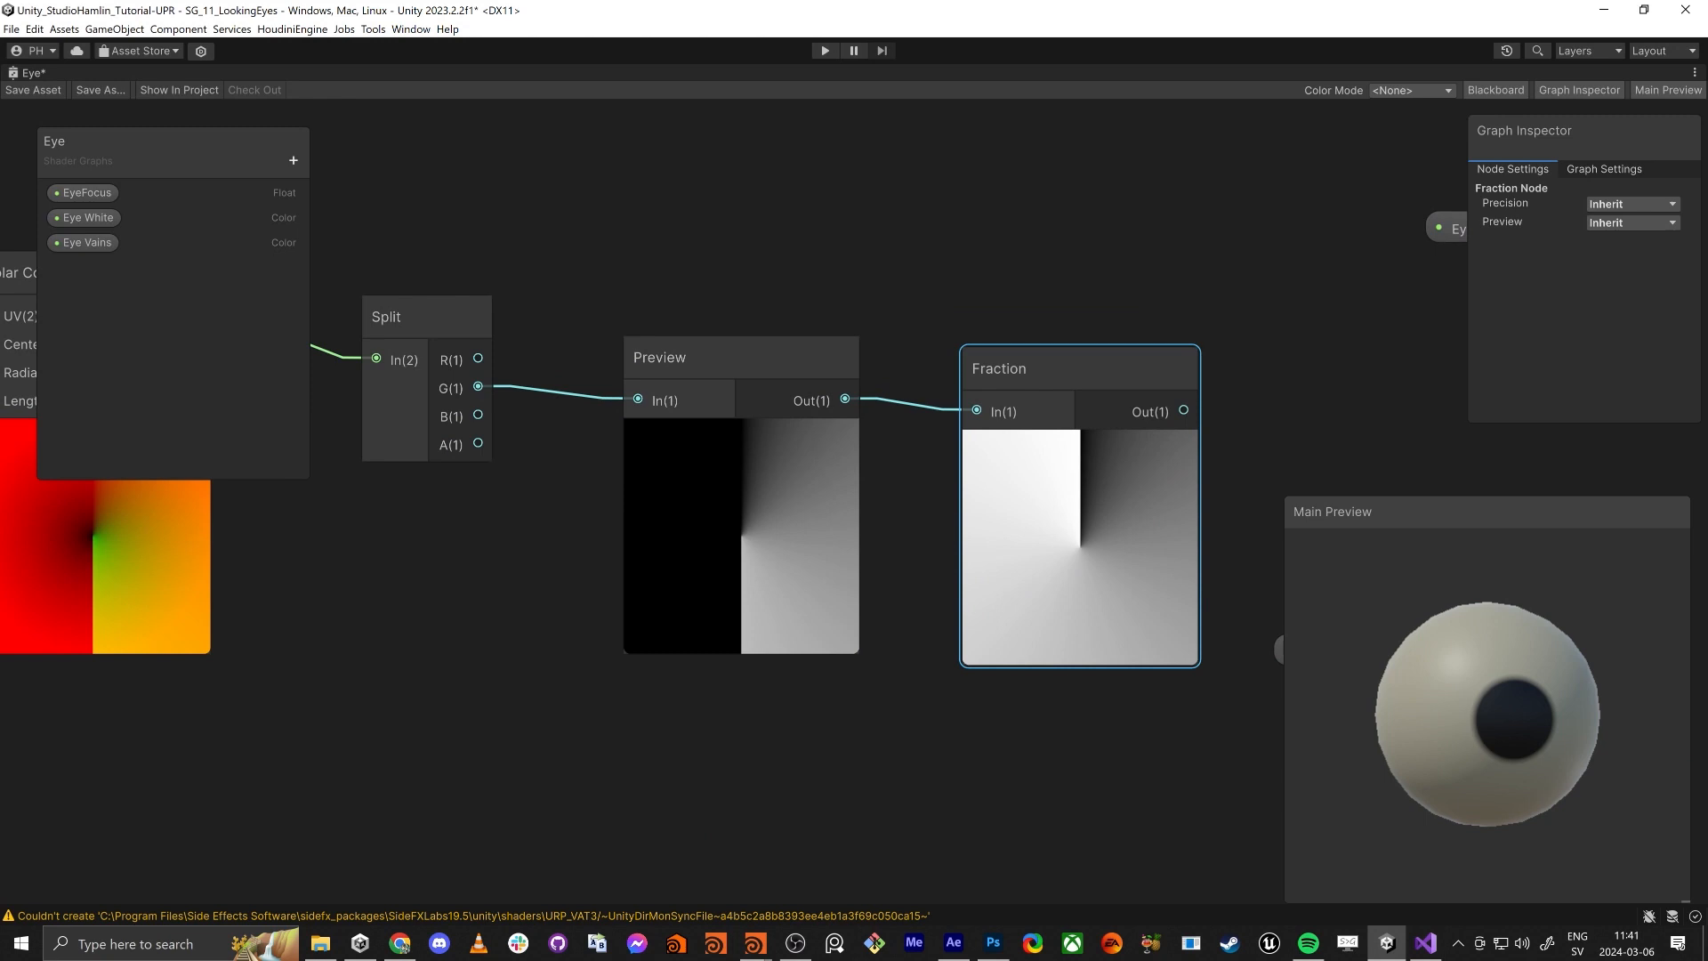
scroll(584, 559, "down", 2)
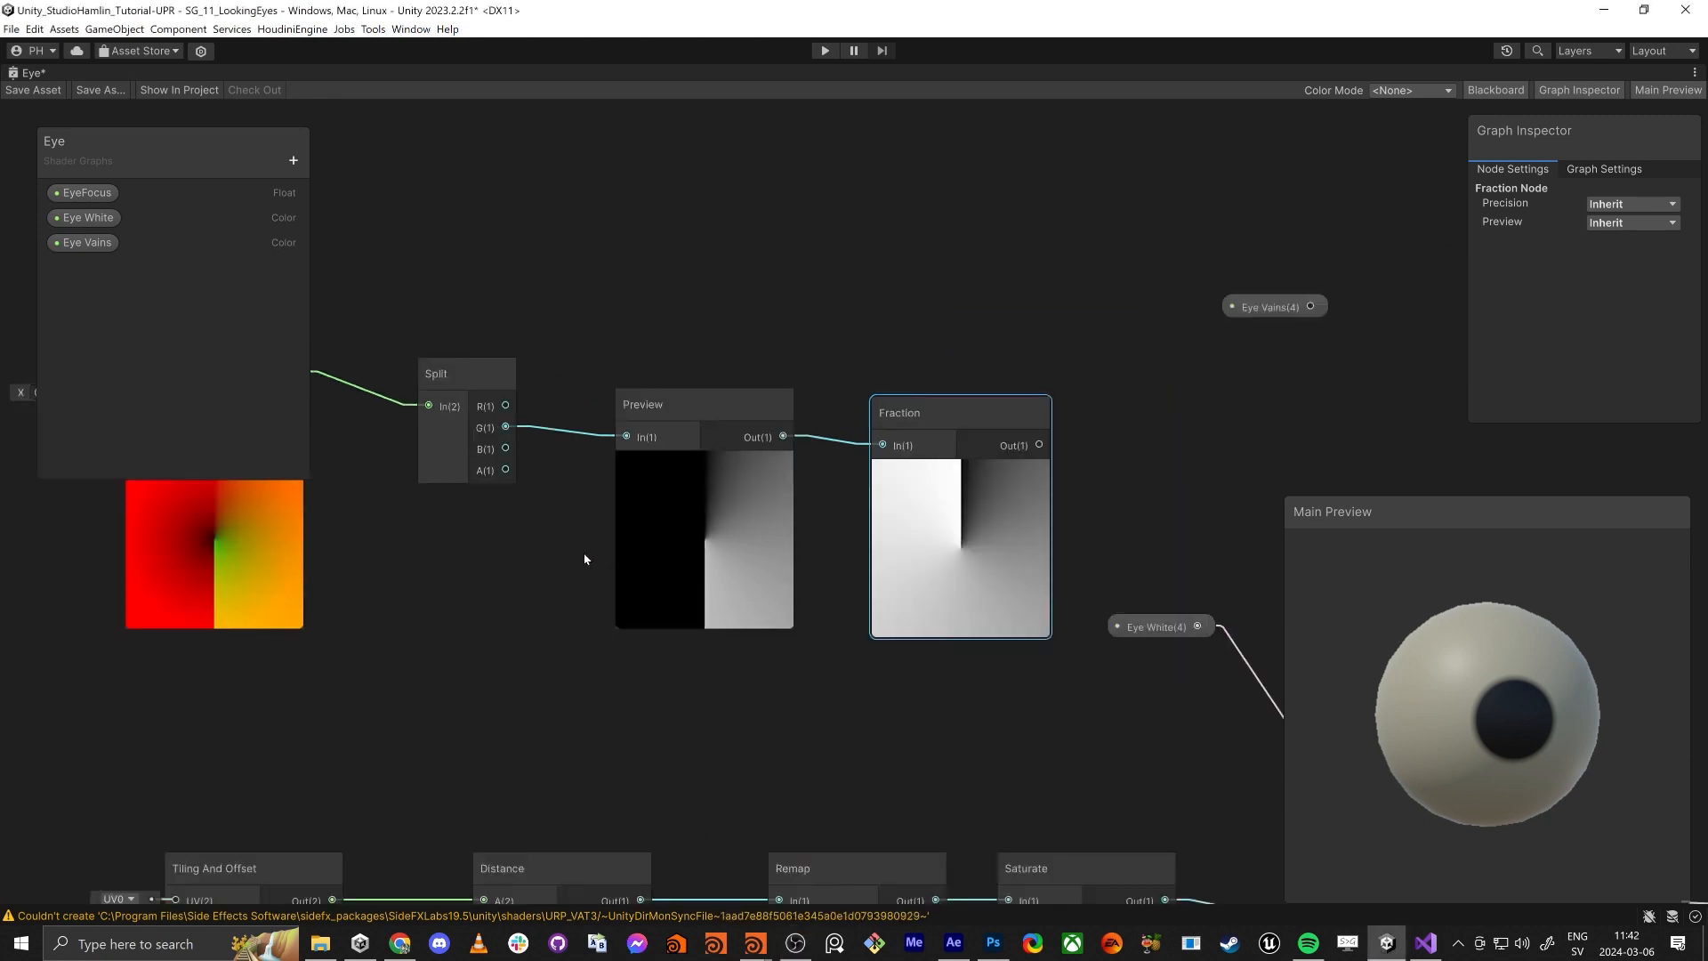
middle_click_drag(519, 559, 577, 517)
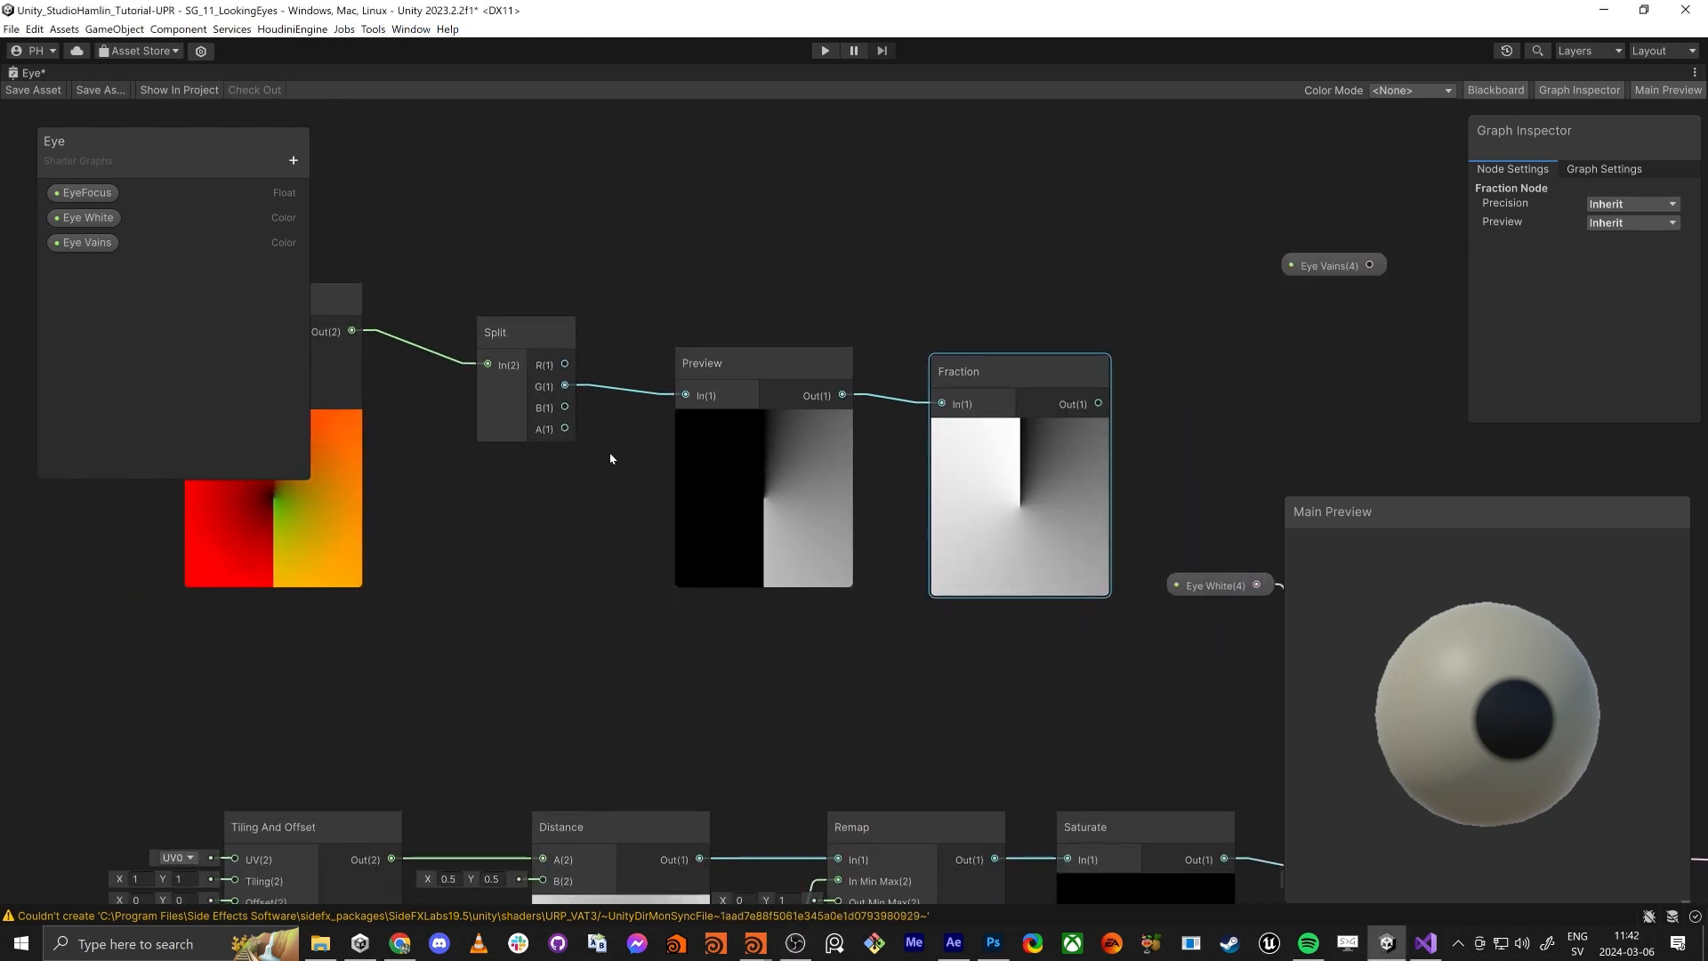
middle_click_drag(942, 326, 950, 360)
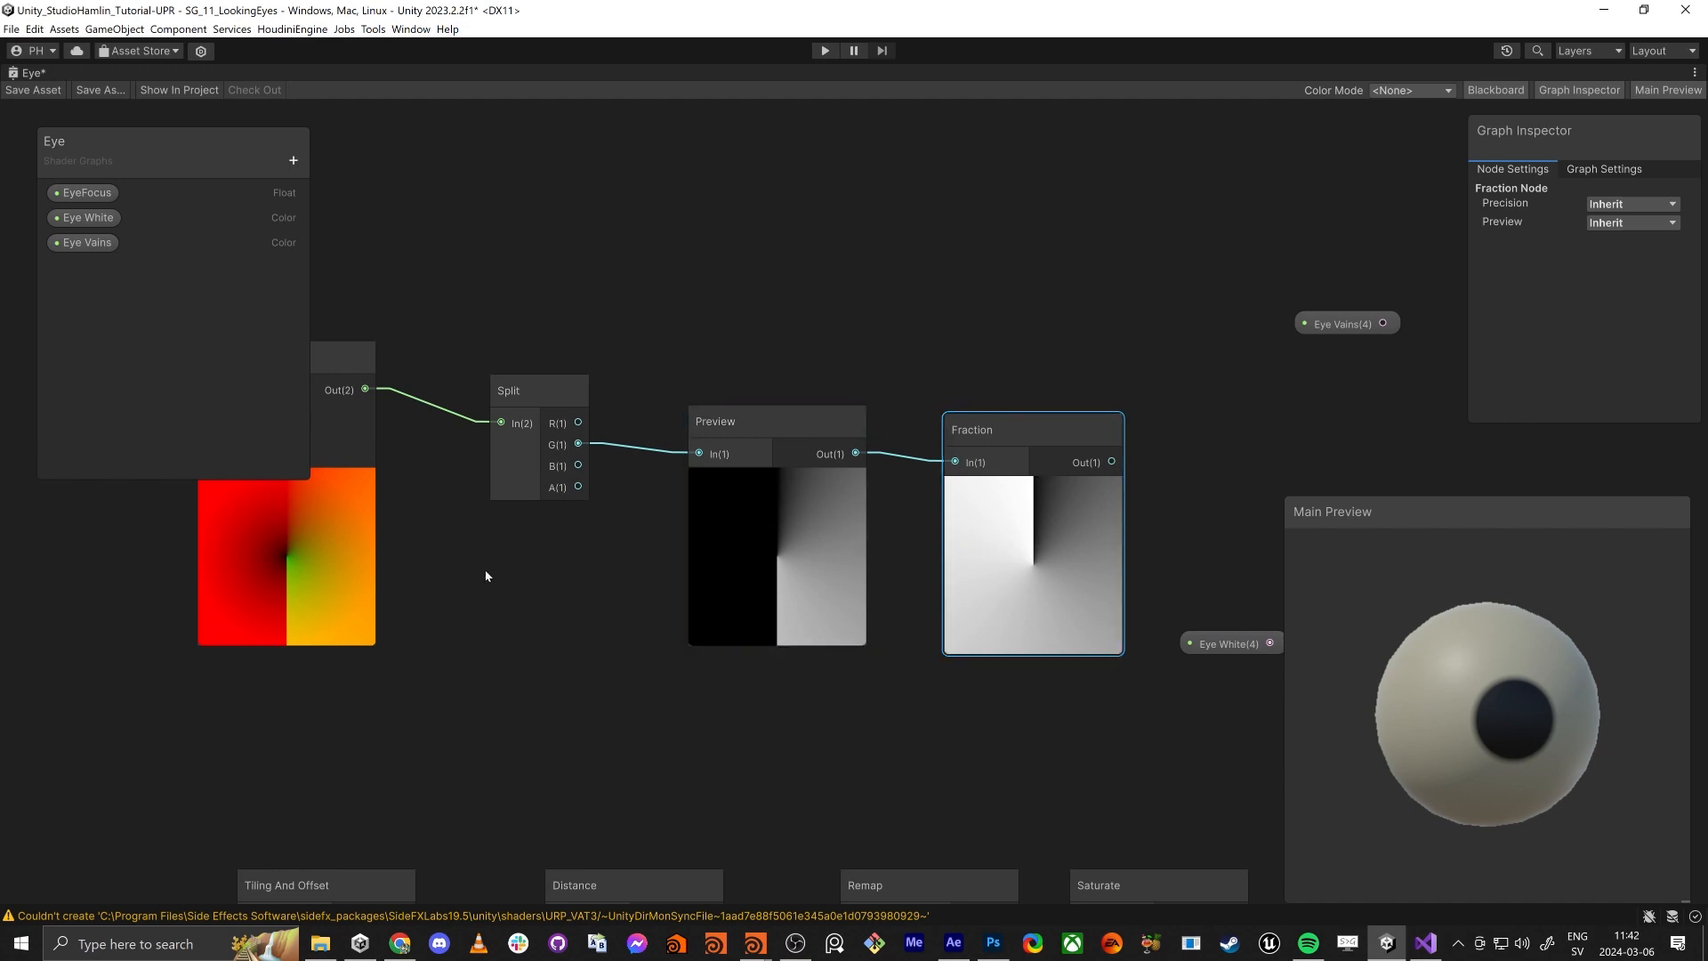
scroll(534, 556, "down", 1)
middle_click_drag(488, 572, 610, 710)
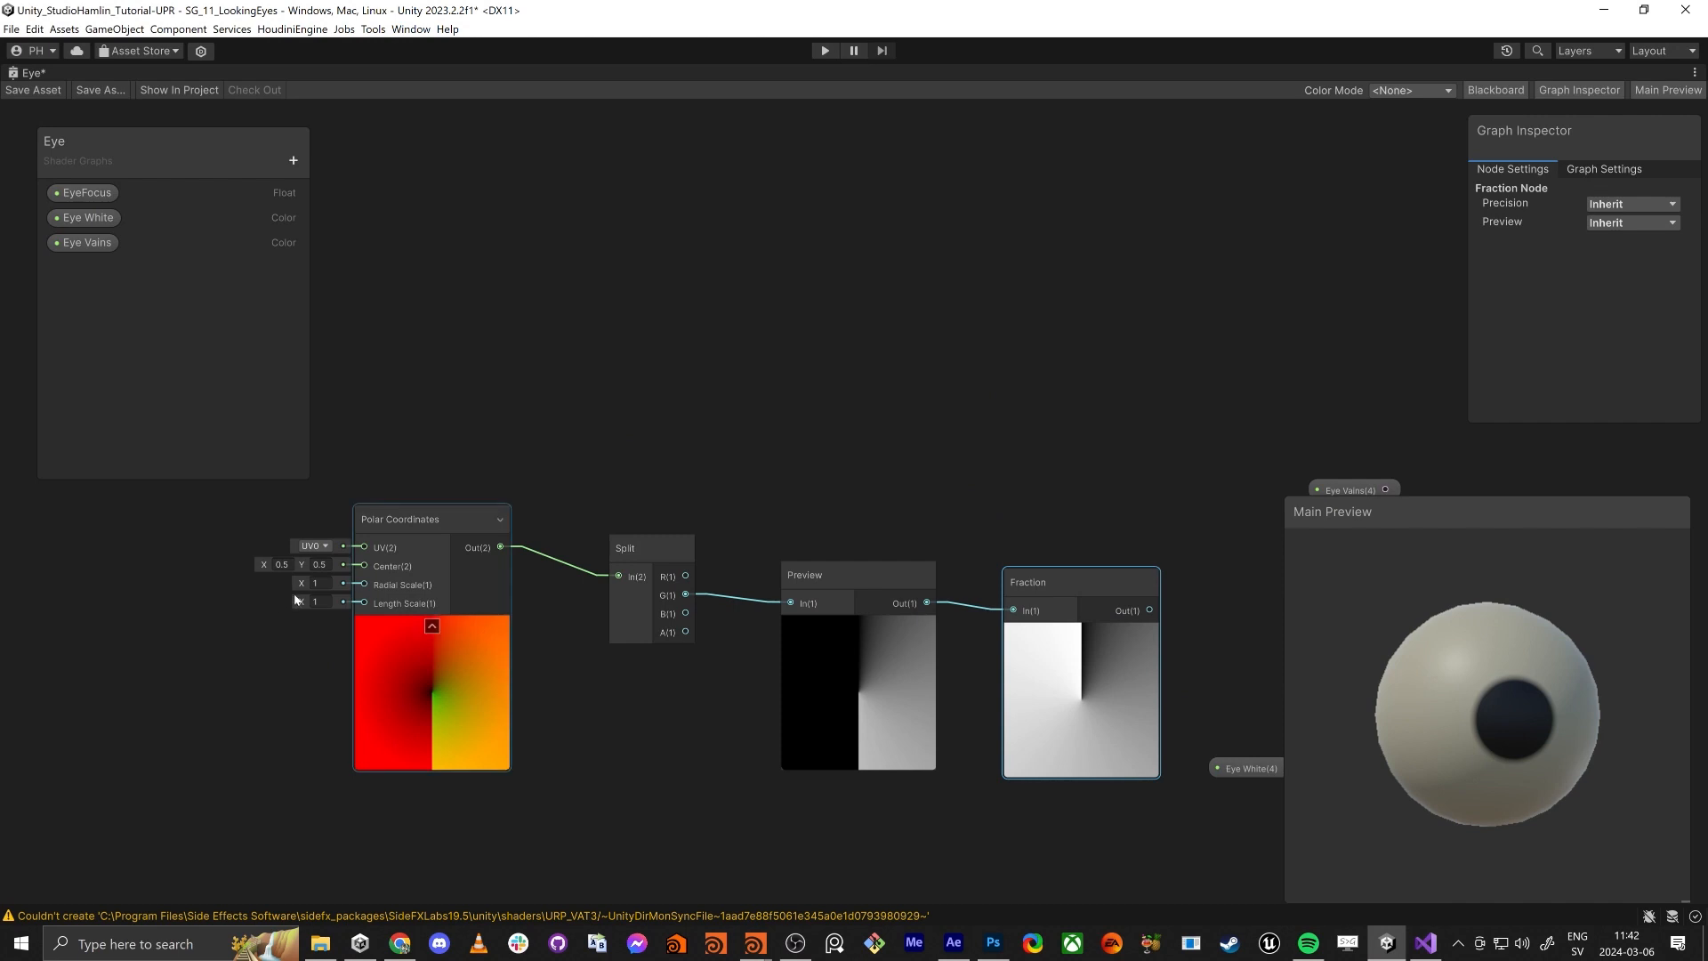
left_click_drag(297, 600, 859, 627)
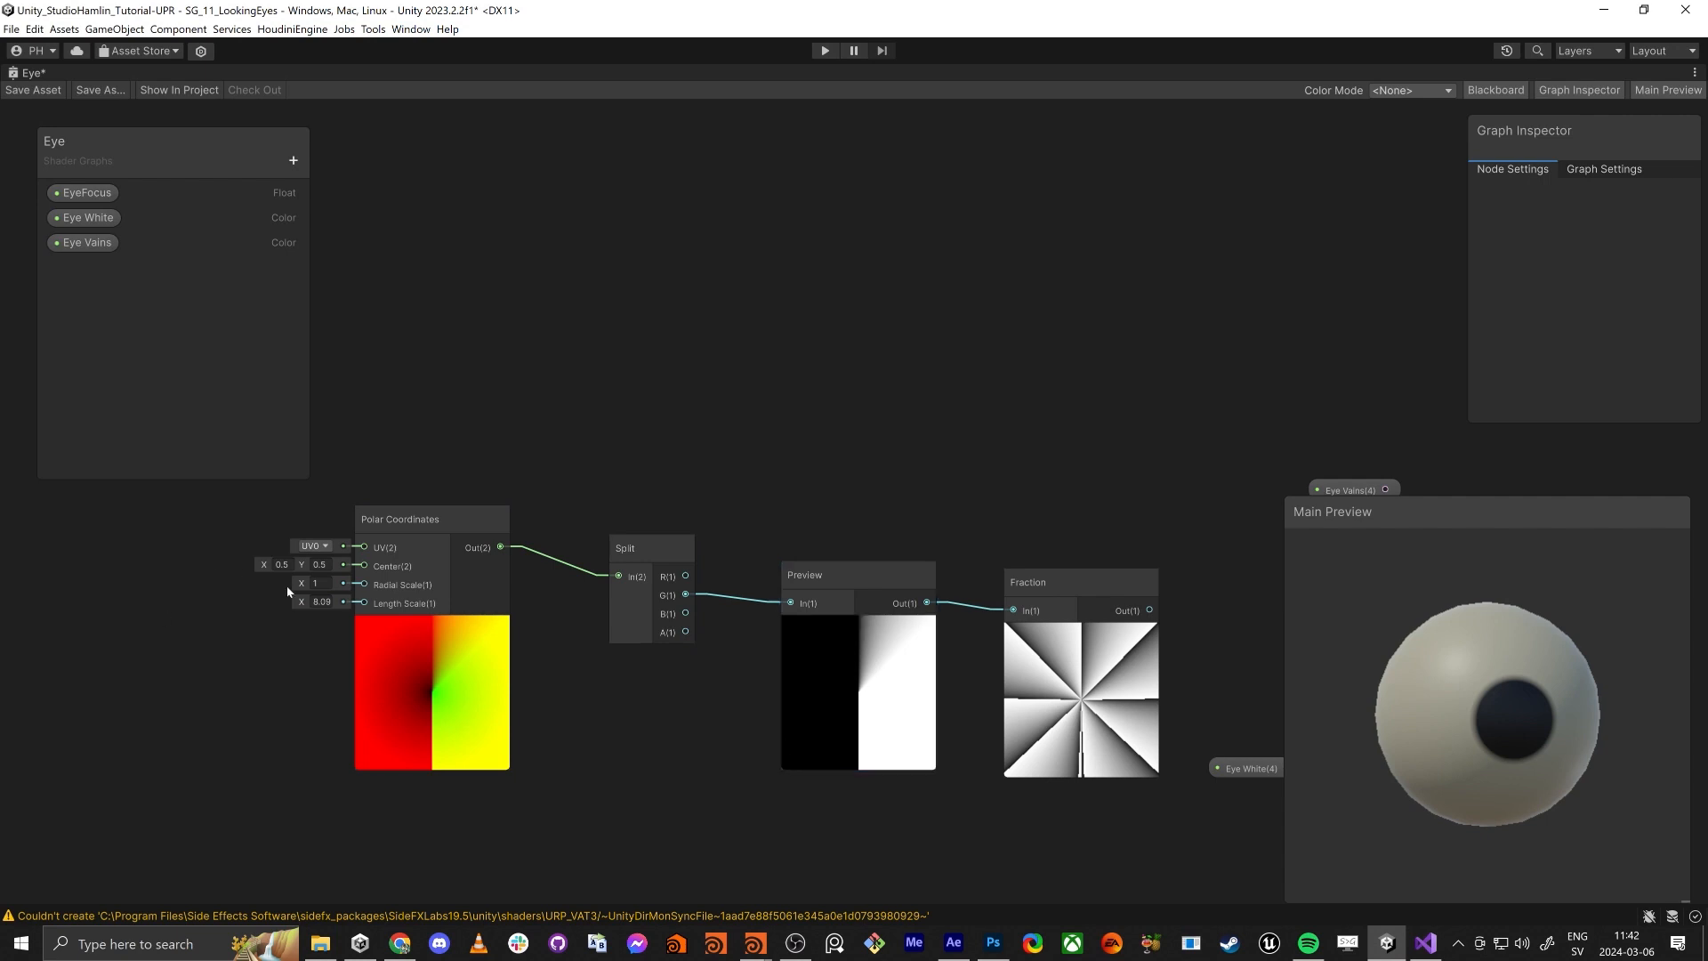
left_click(320, 602)
type("10")
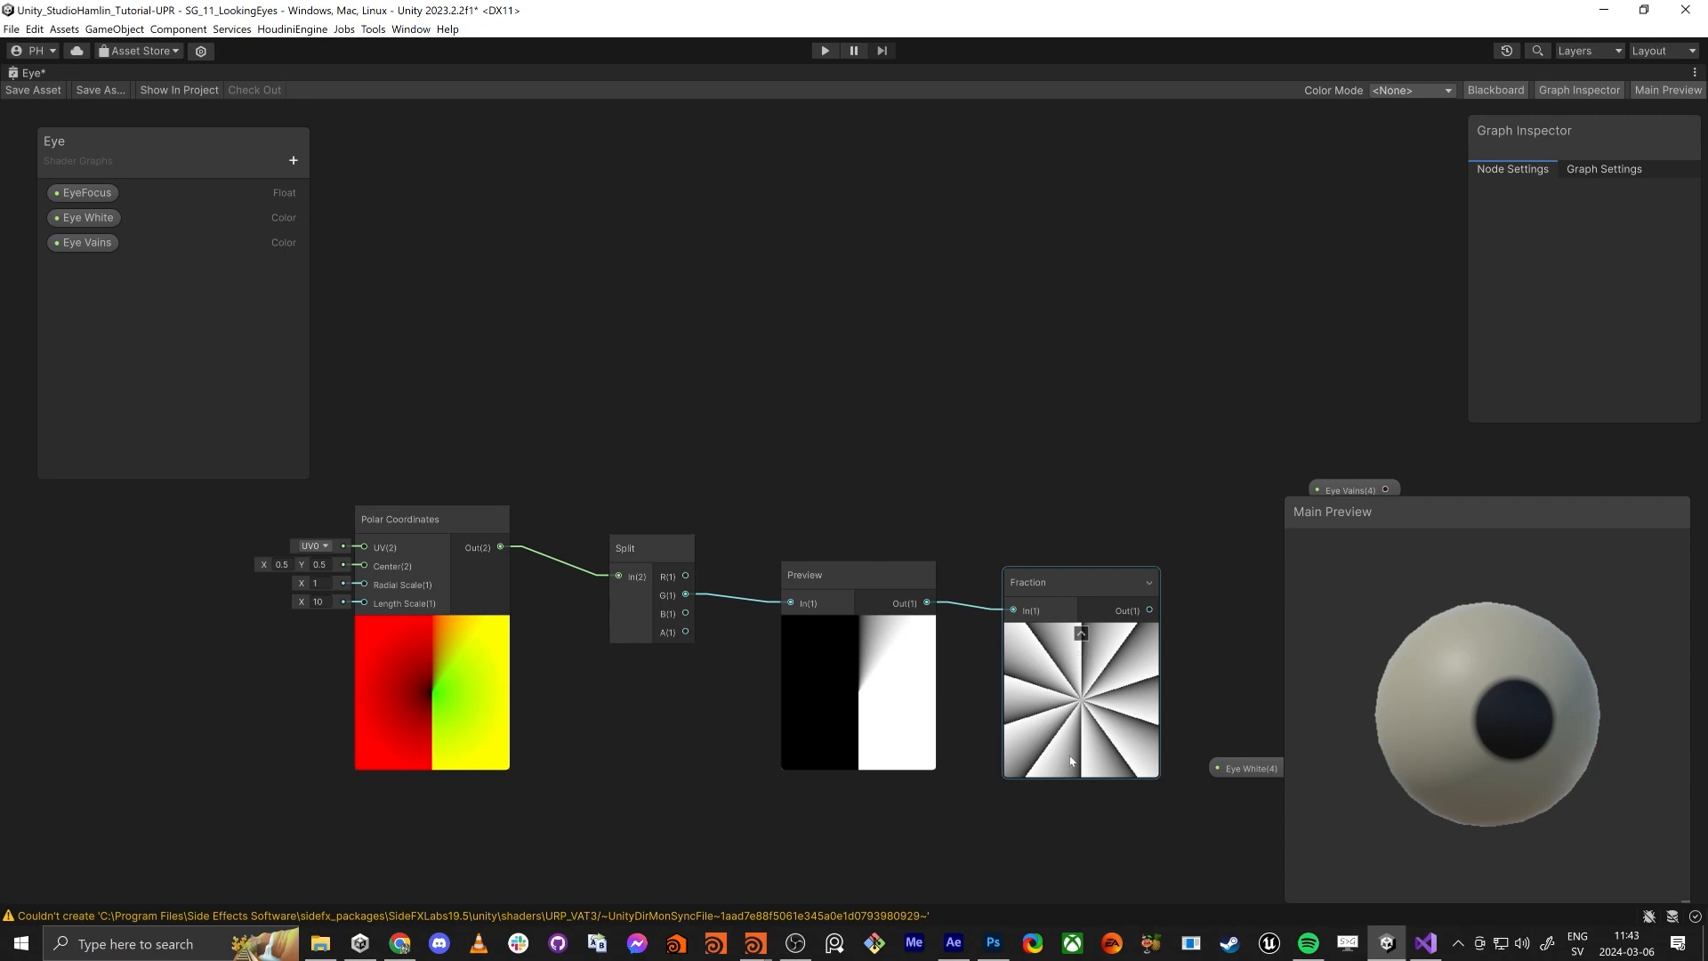
Step: Set the Polar Coordinates node's Length Scale to 15
scroll(1023, 711, "up", 5)
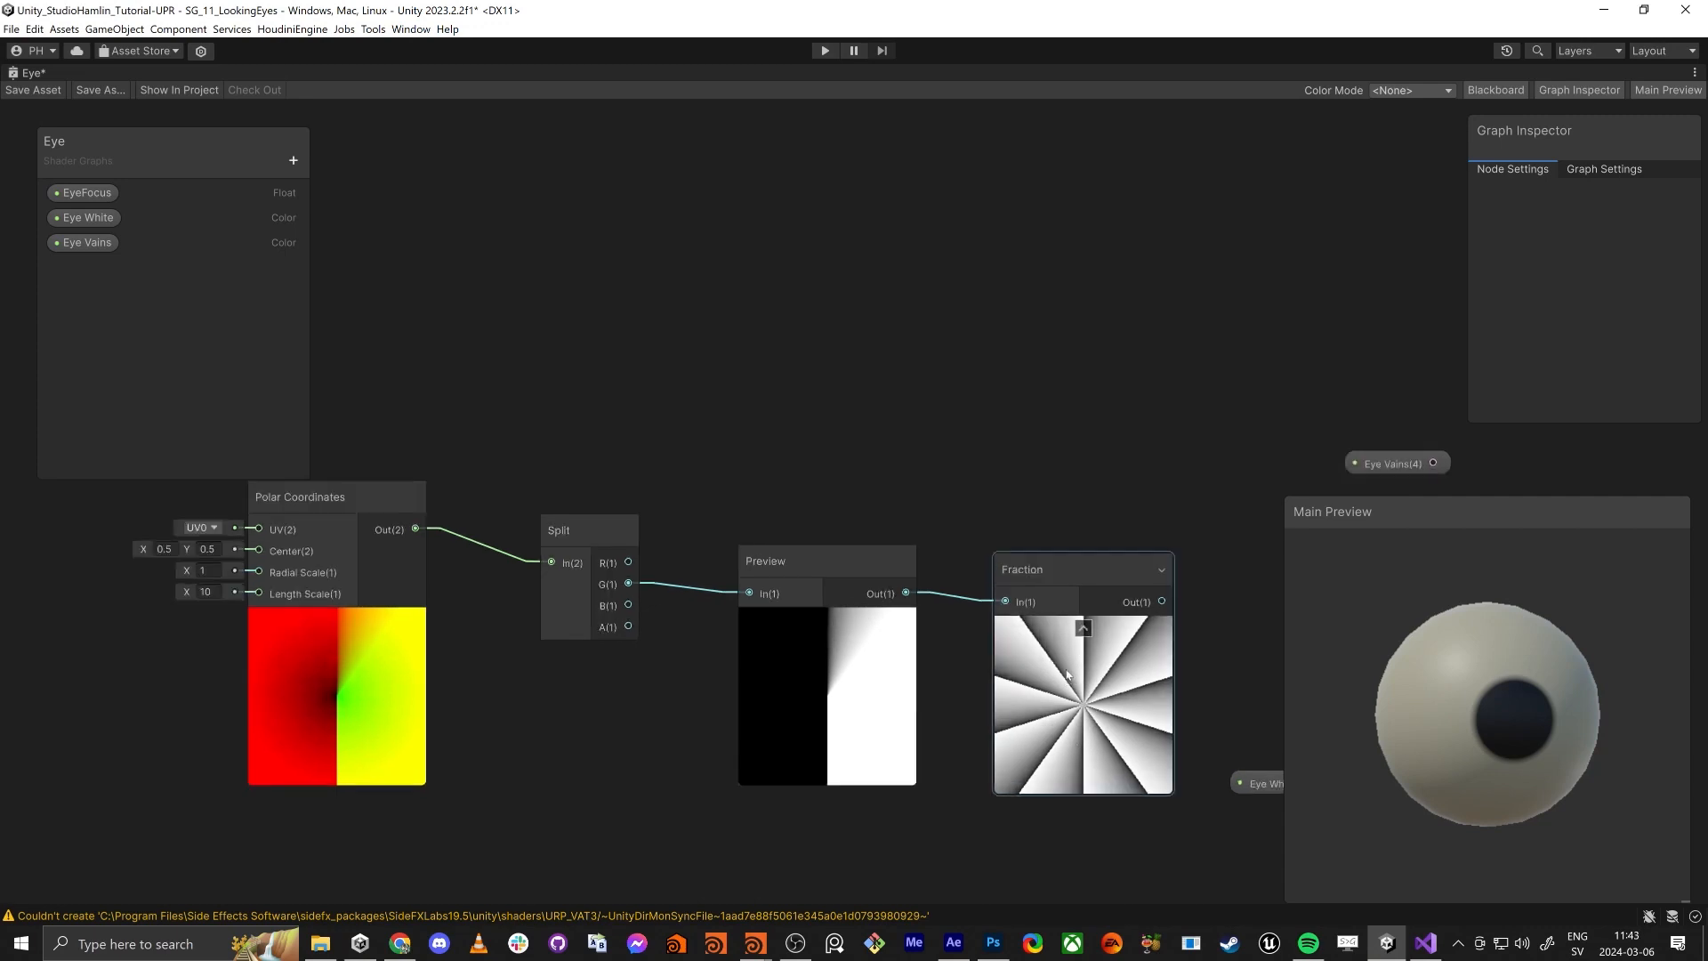
scroll(1106, 626, "down", 5)
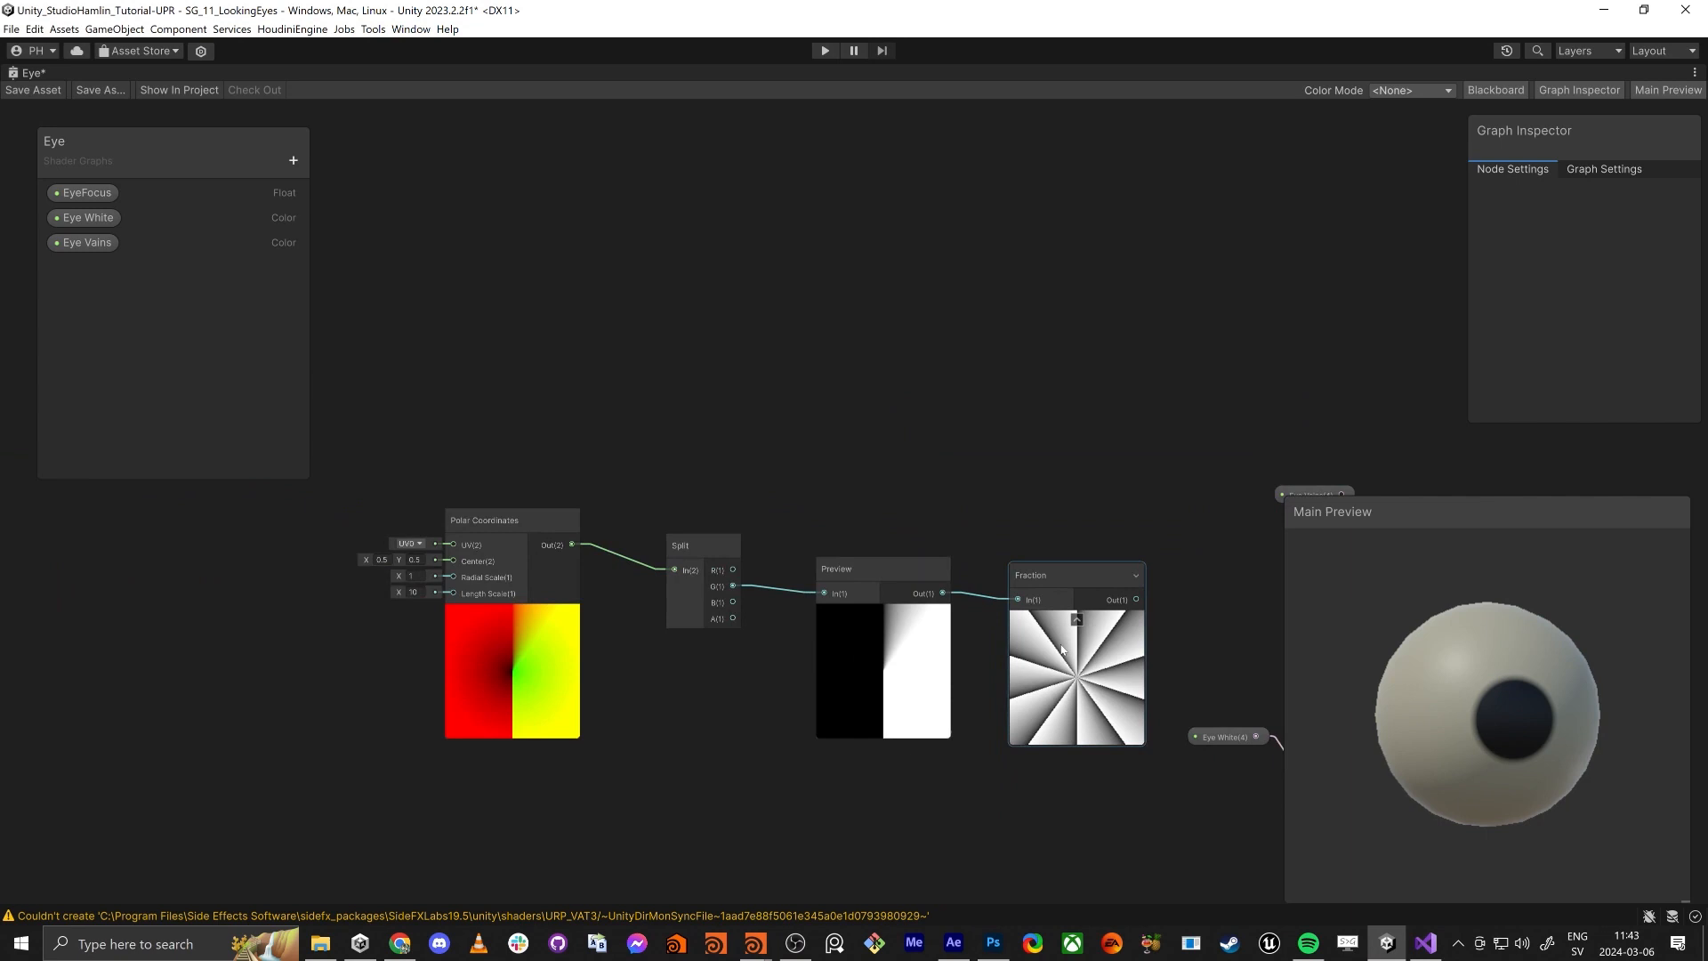
left_click(414, 591)
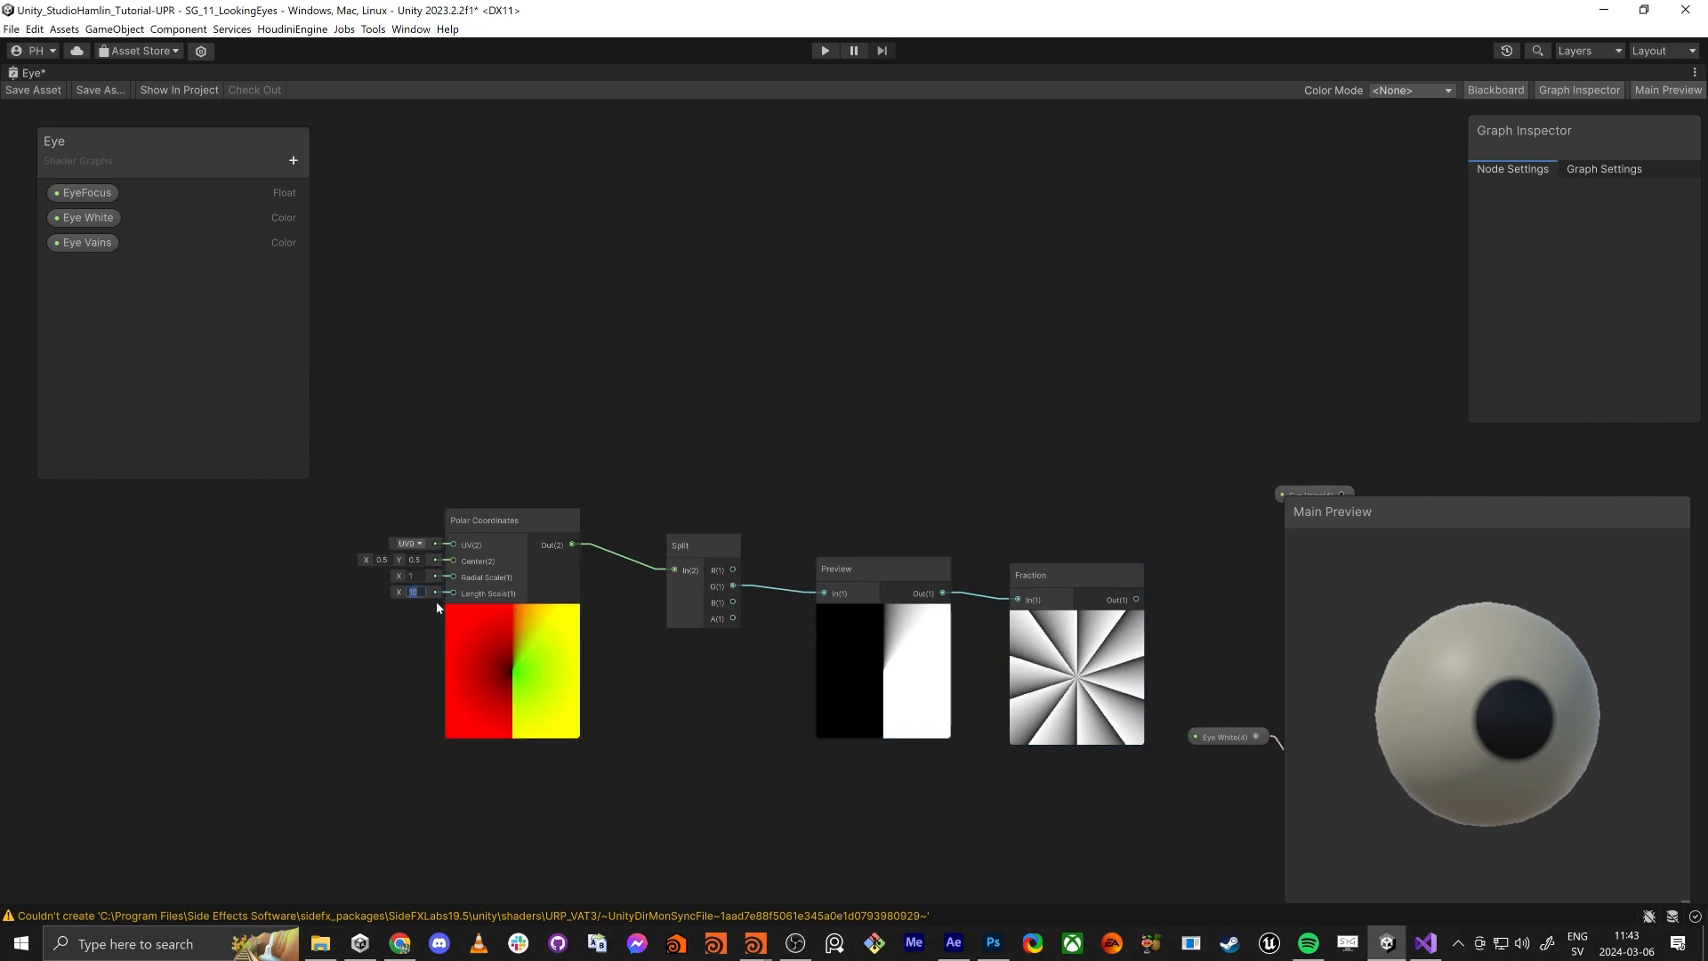
type("15")
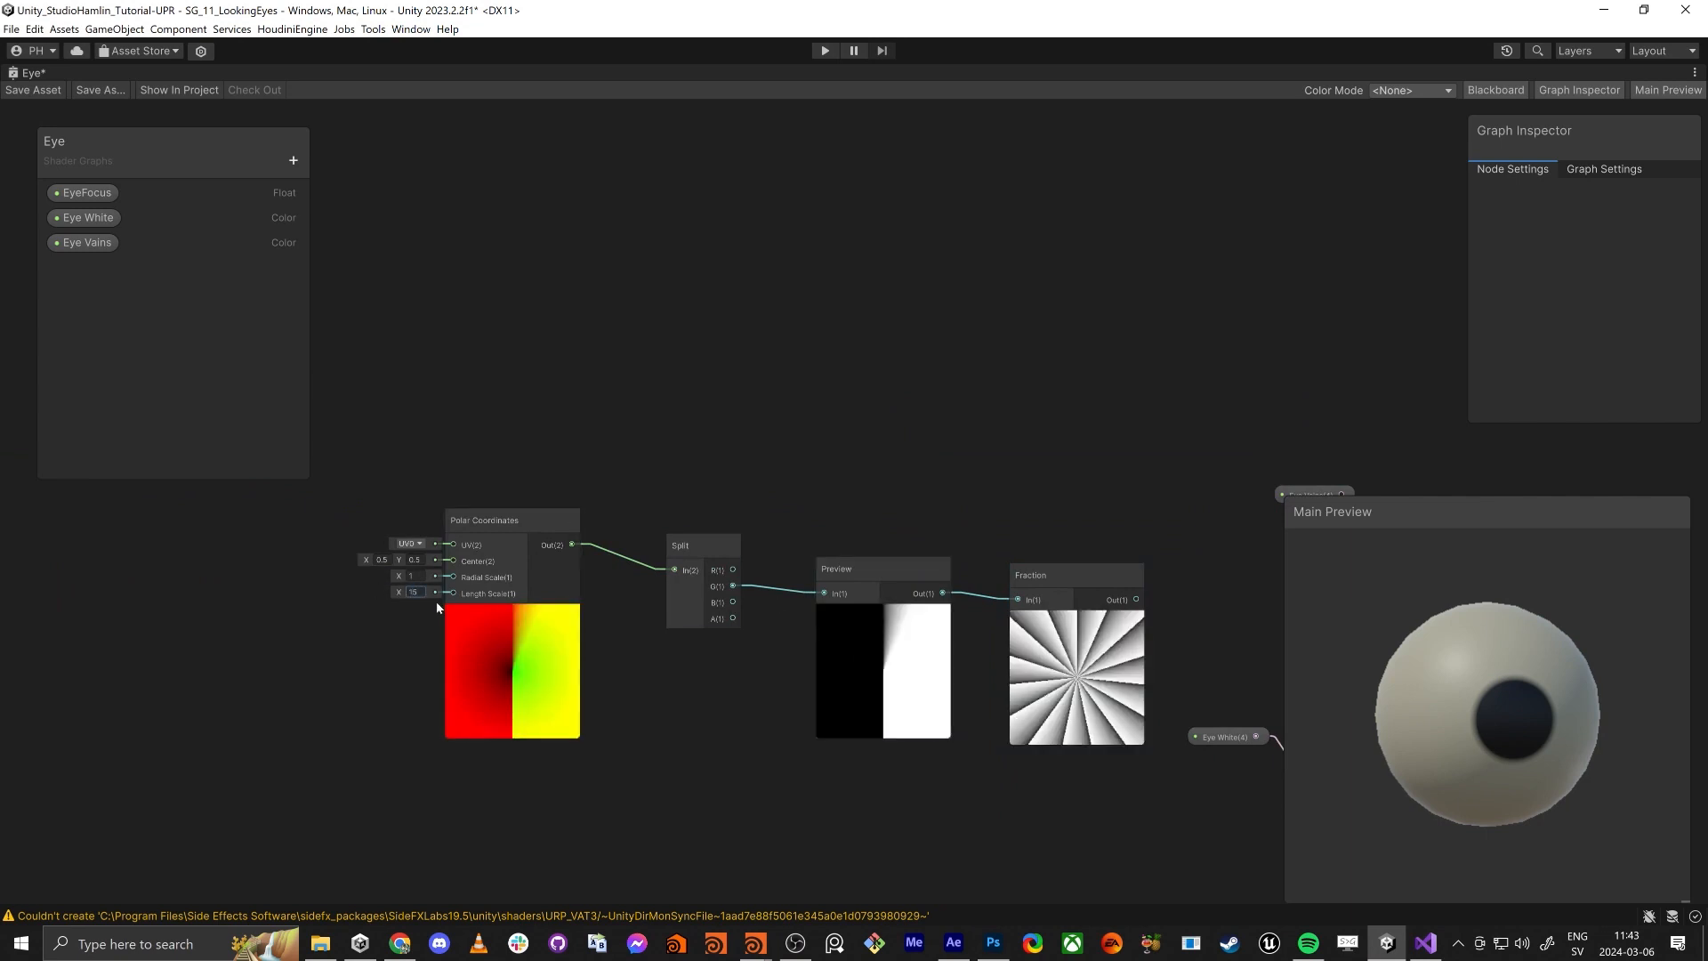
Step: Move the Polar Coordinates, Split, Preview and Fraction nodes together farther away from the Eye Vains node
middle_click_drag(962, 498, 1053, 382)
scroll(724, 405, "down", 1)
left_click_drag(435, 284, 918, 462)
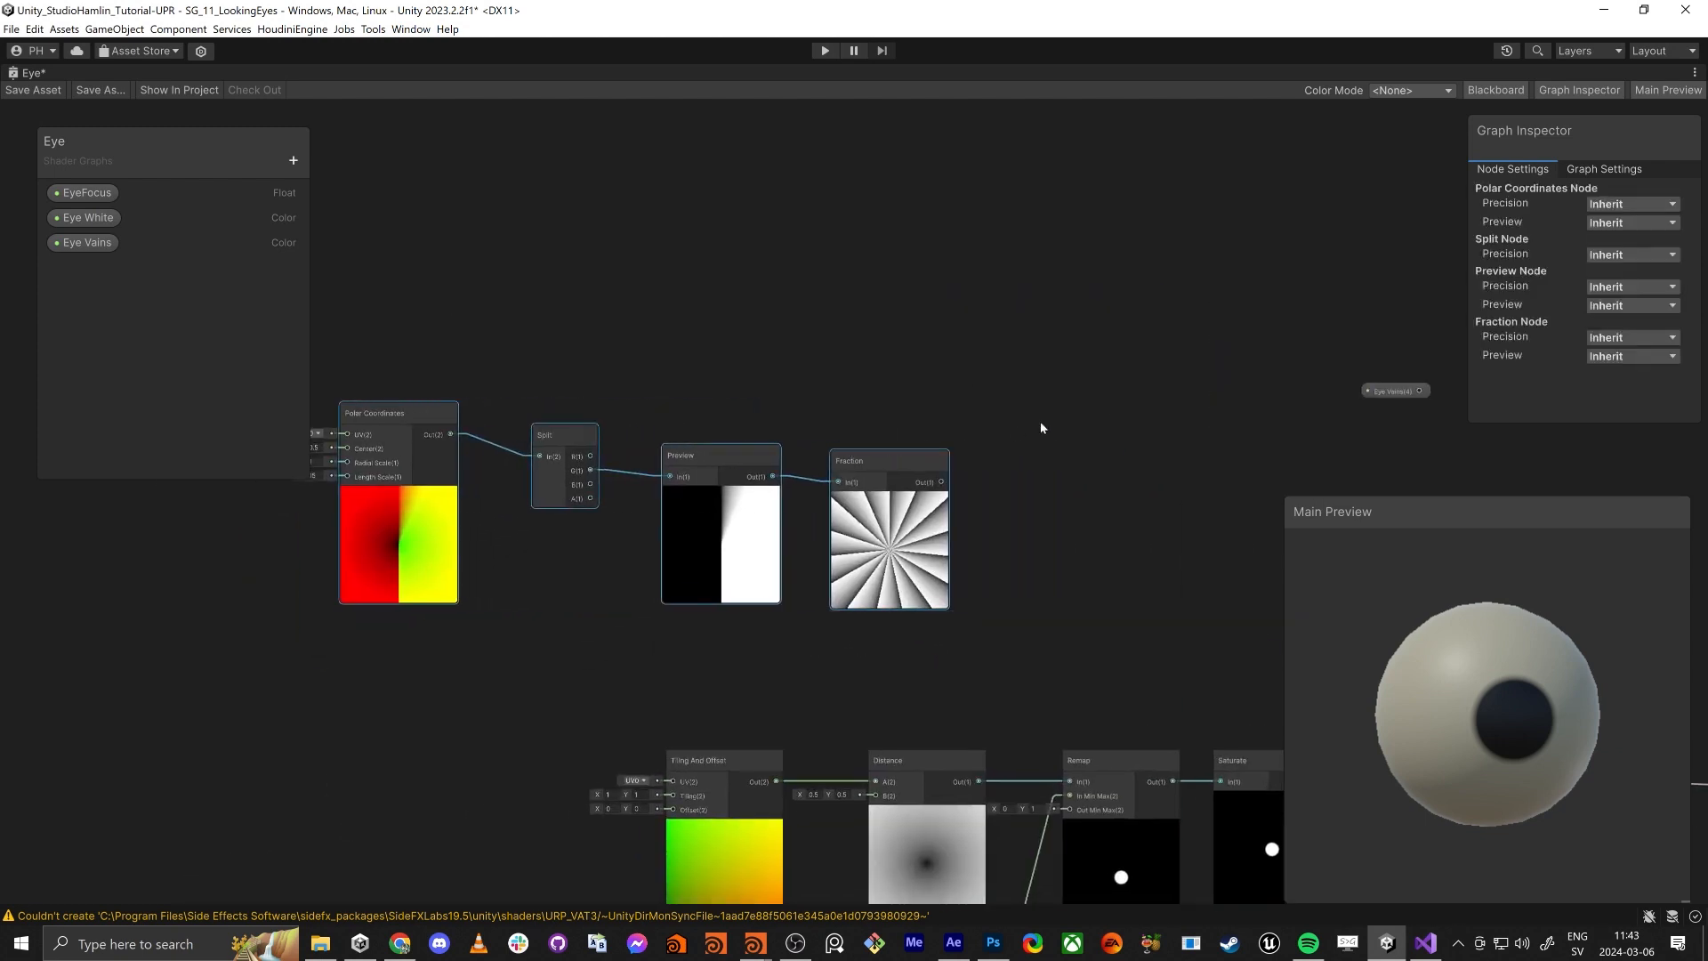
Step: Add a Polygon node and place it beside the Fraction node
middle_click_drag(1041, 427, 869, 480)
scroll(859, 516, "up", 3)
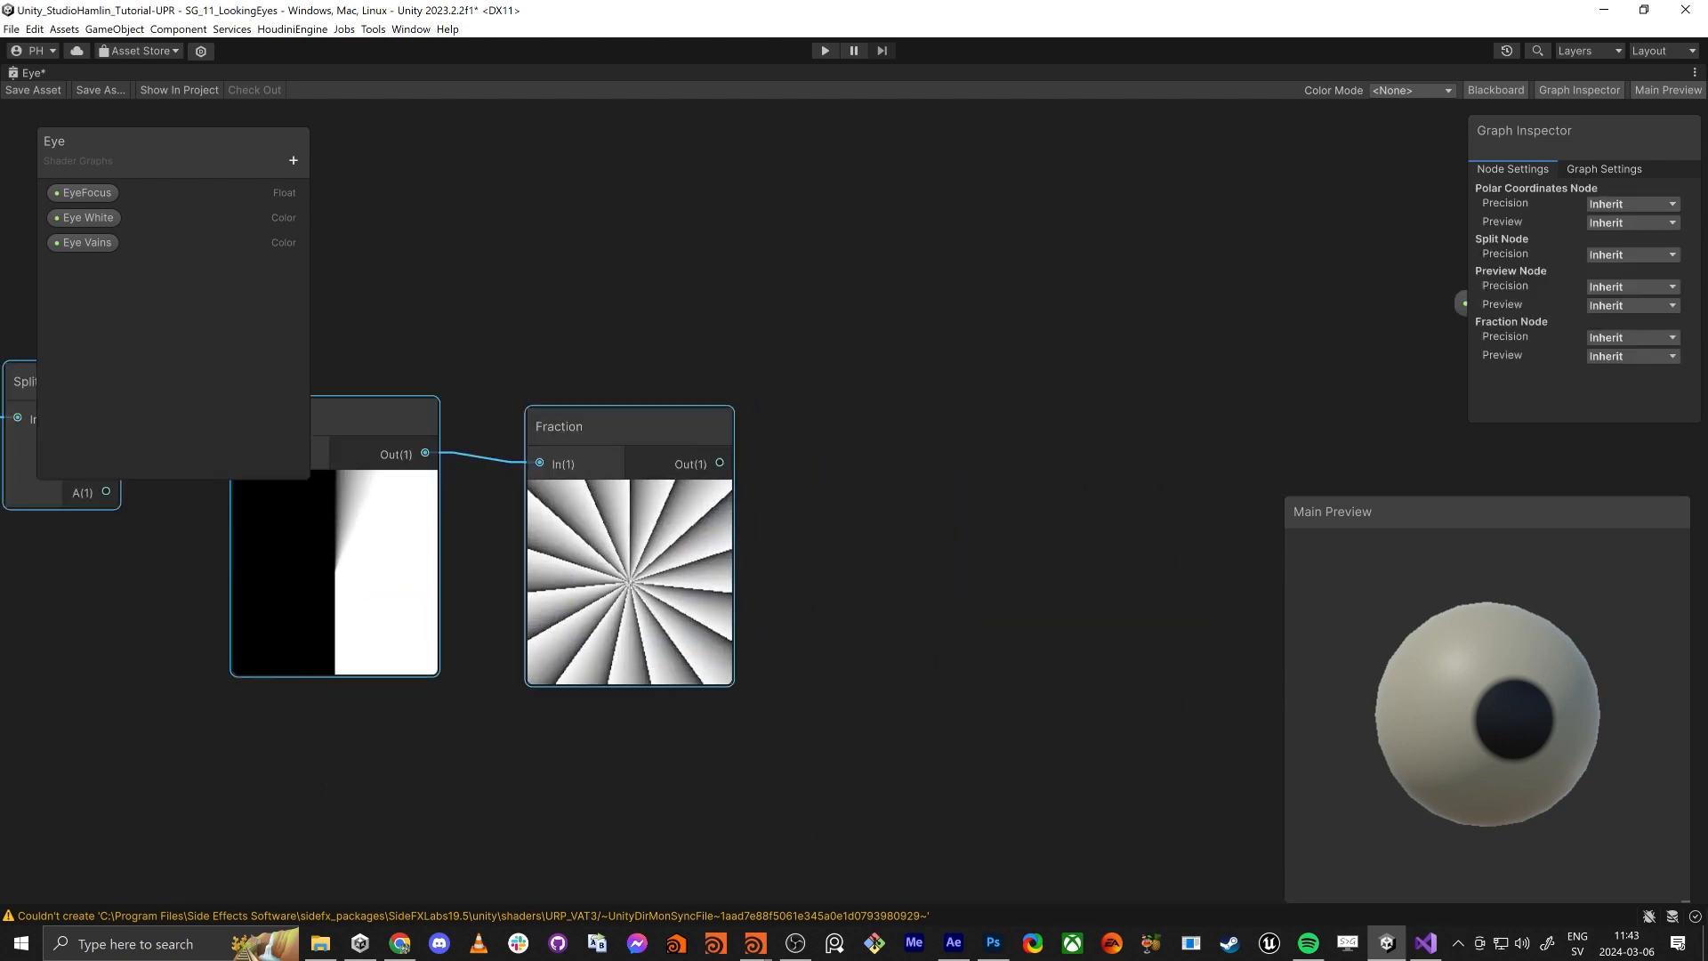
key("alt+Tab")
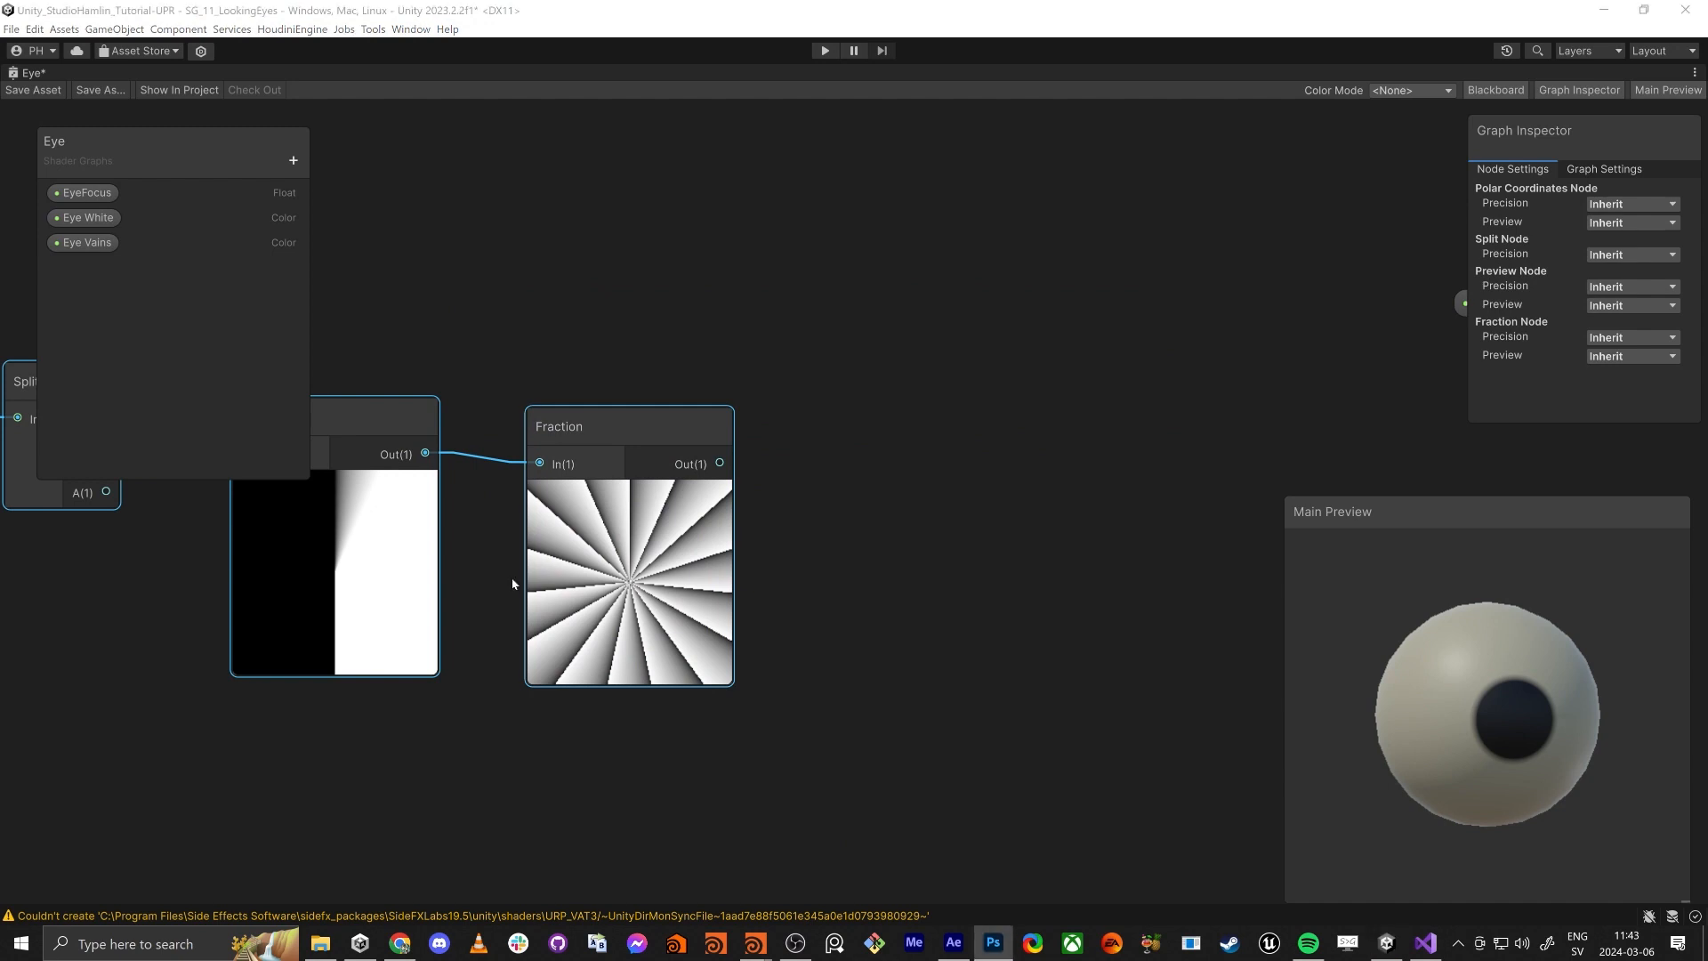
left_click_drag(570, 562, 591, 556)
left_click(1036, 382)
key("space")
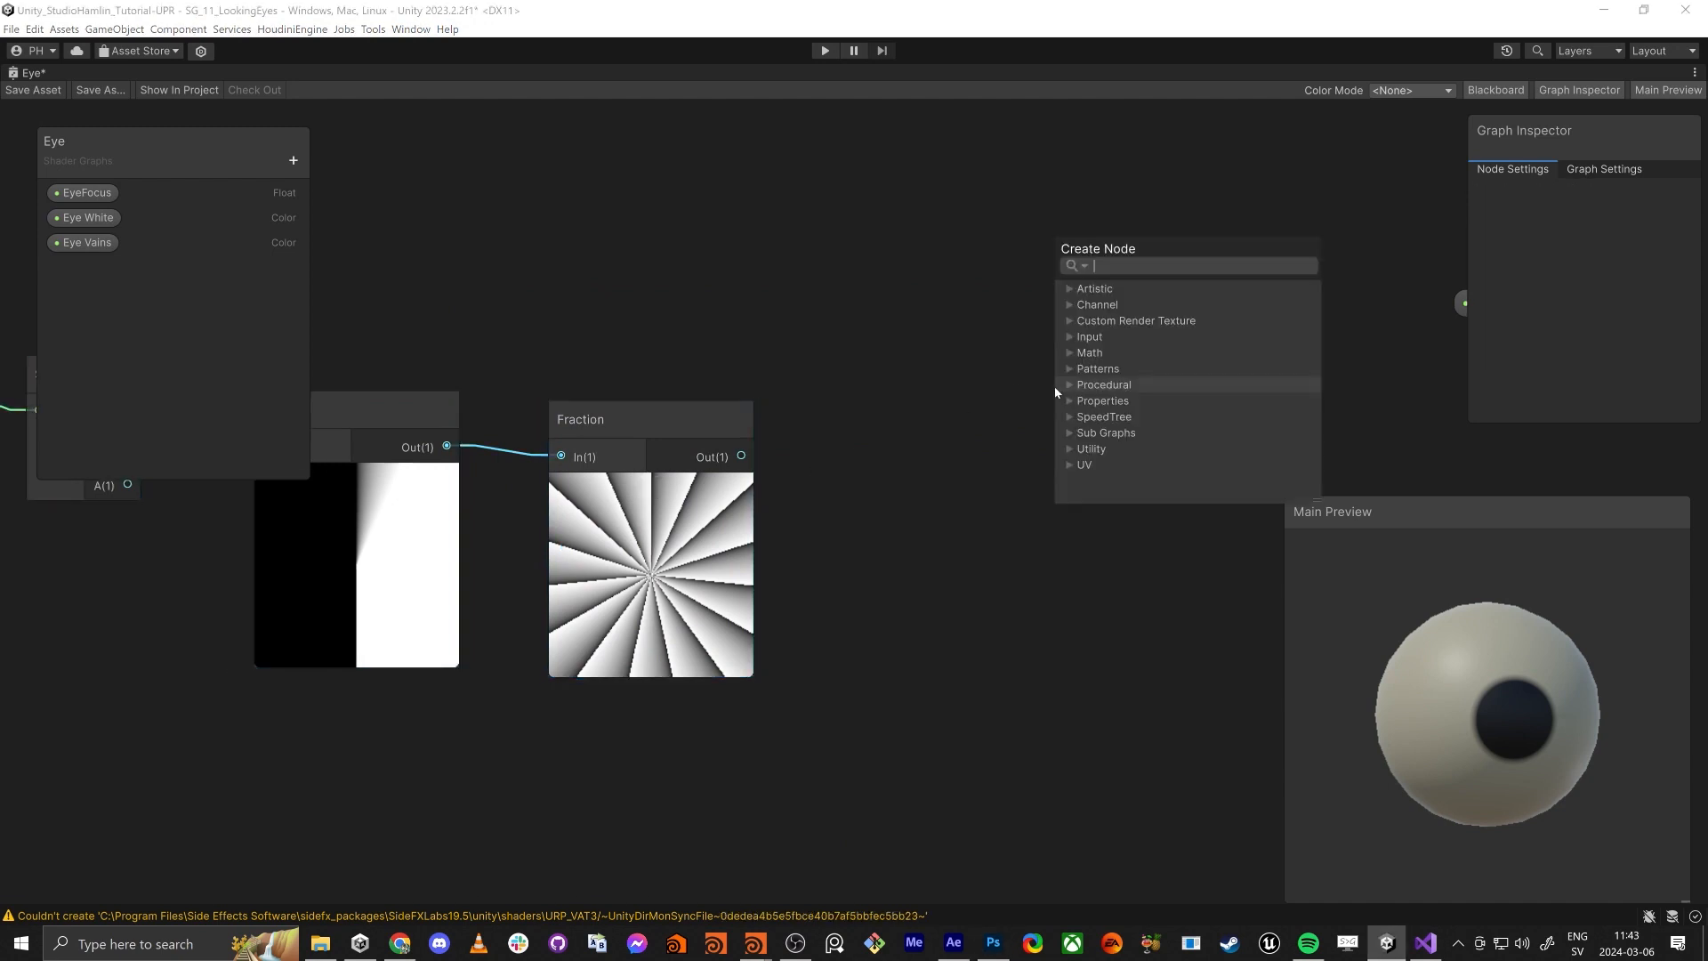
type("poly")
key("Return")
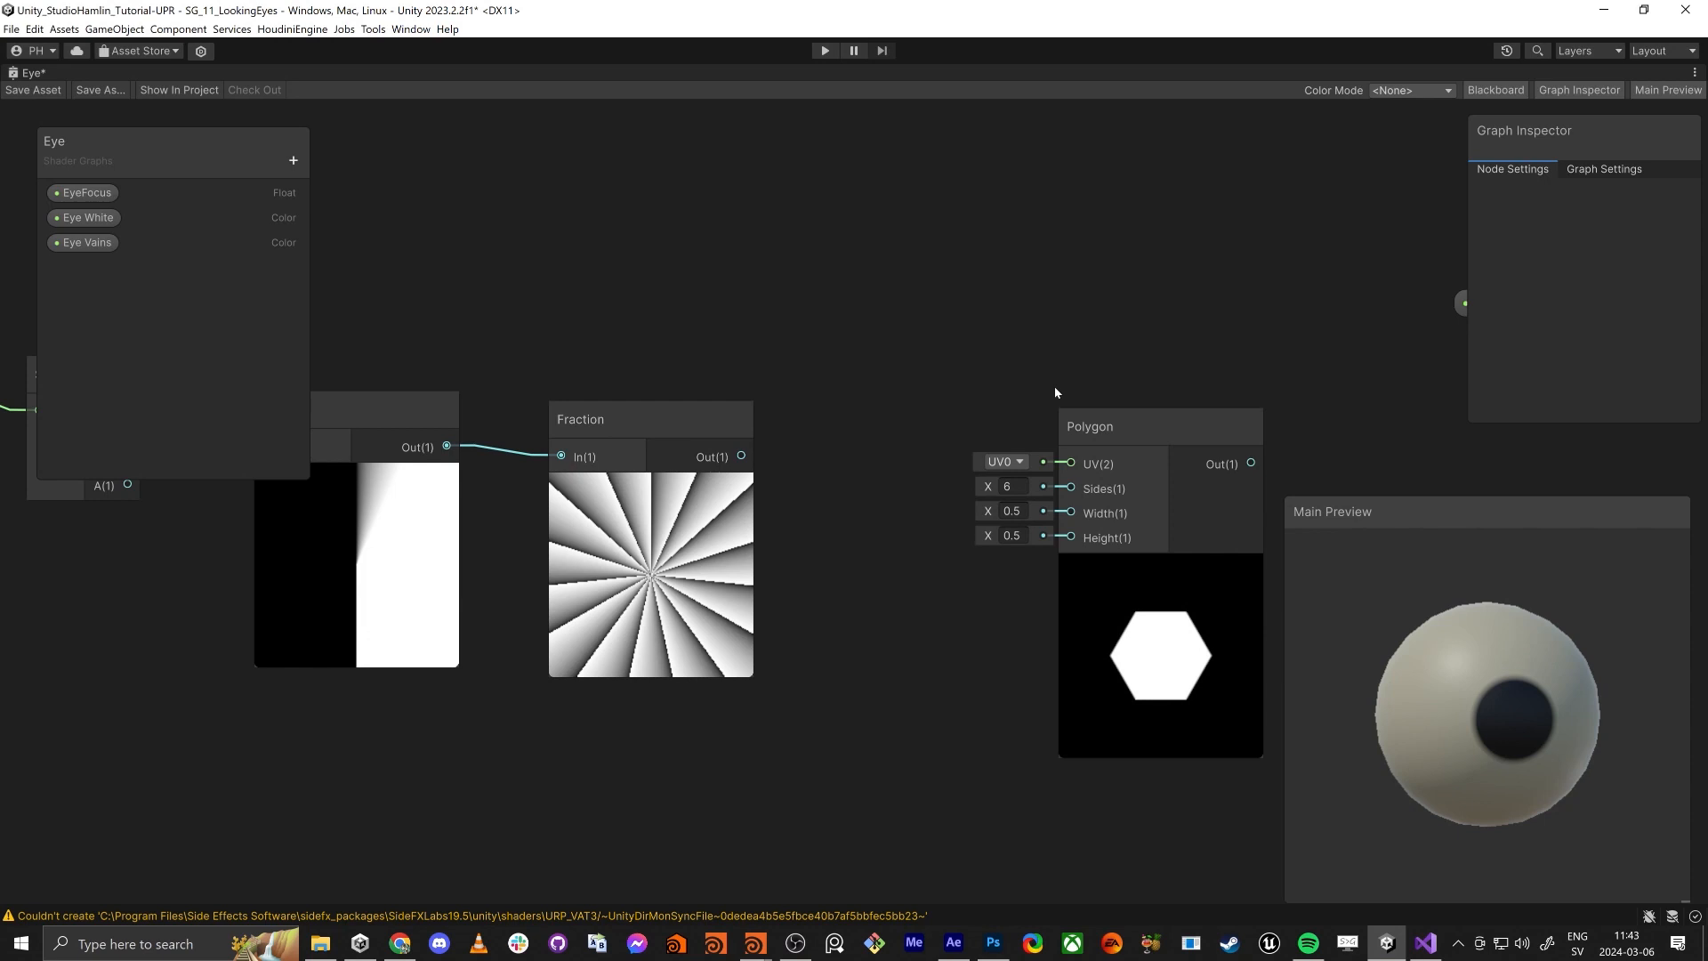
left_click_drag(1067, 426, 966, 456)
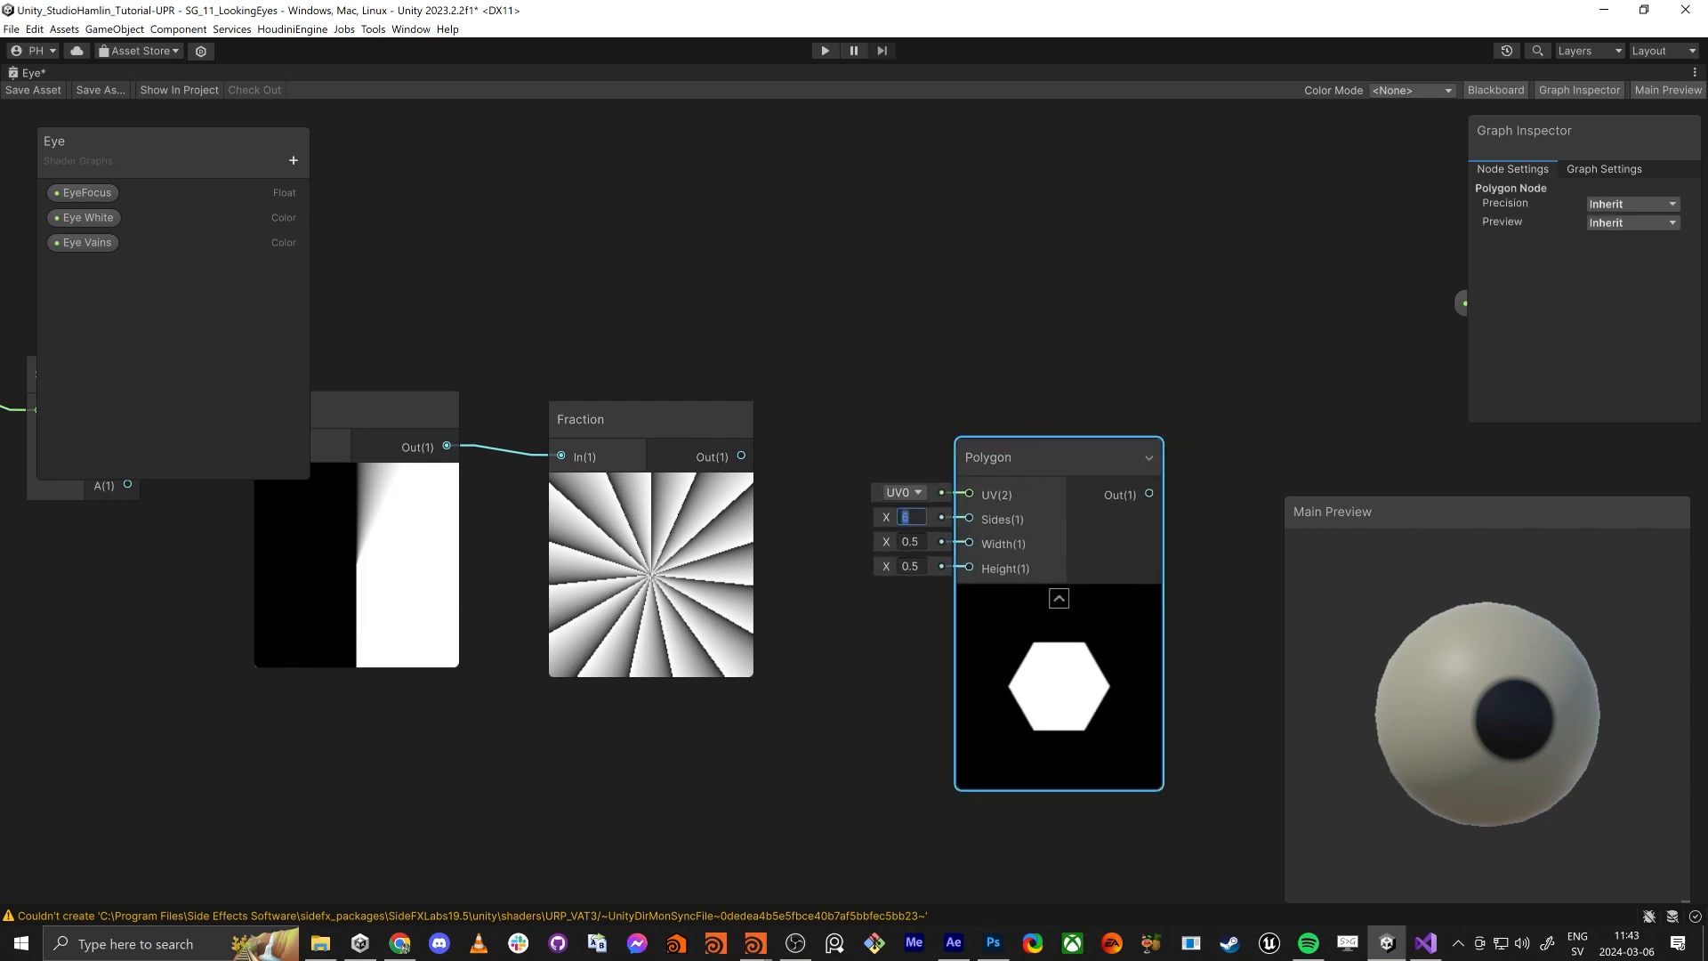
Step: Shape the Polygon into a thin vertical line with Sides 4, Width 0.04 and Height 1.54
type("40")
key("Tab")
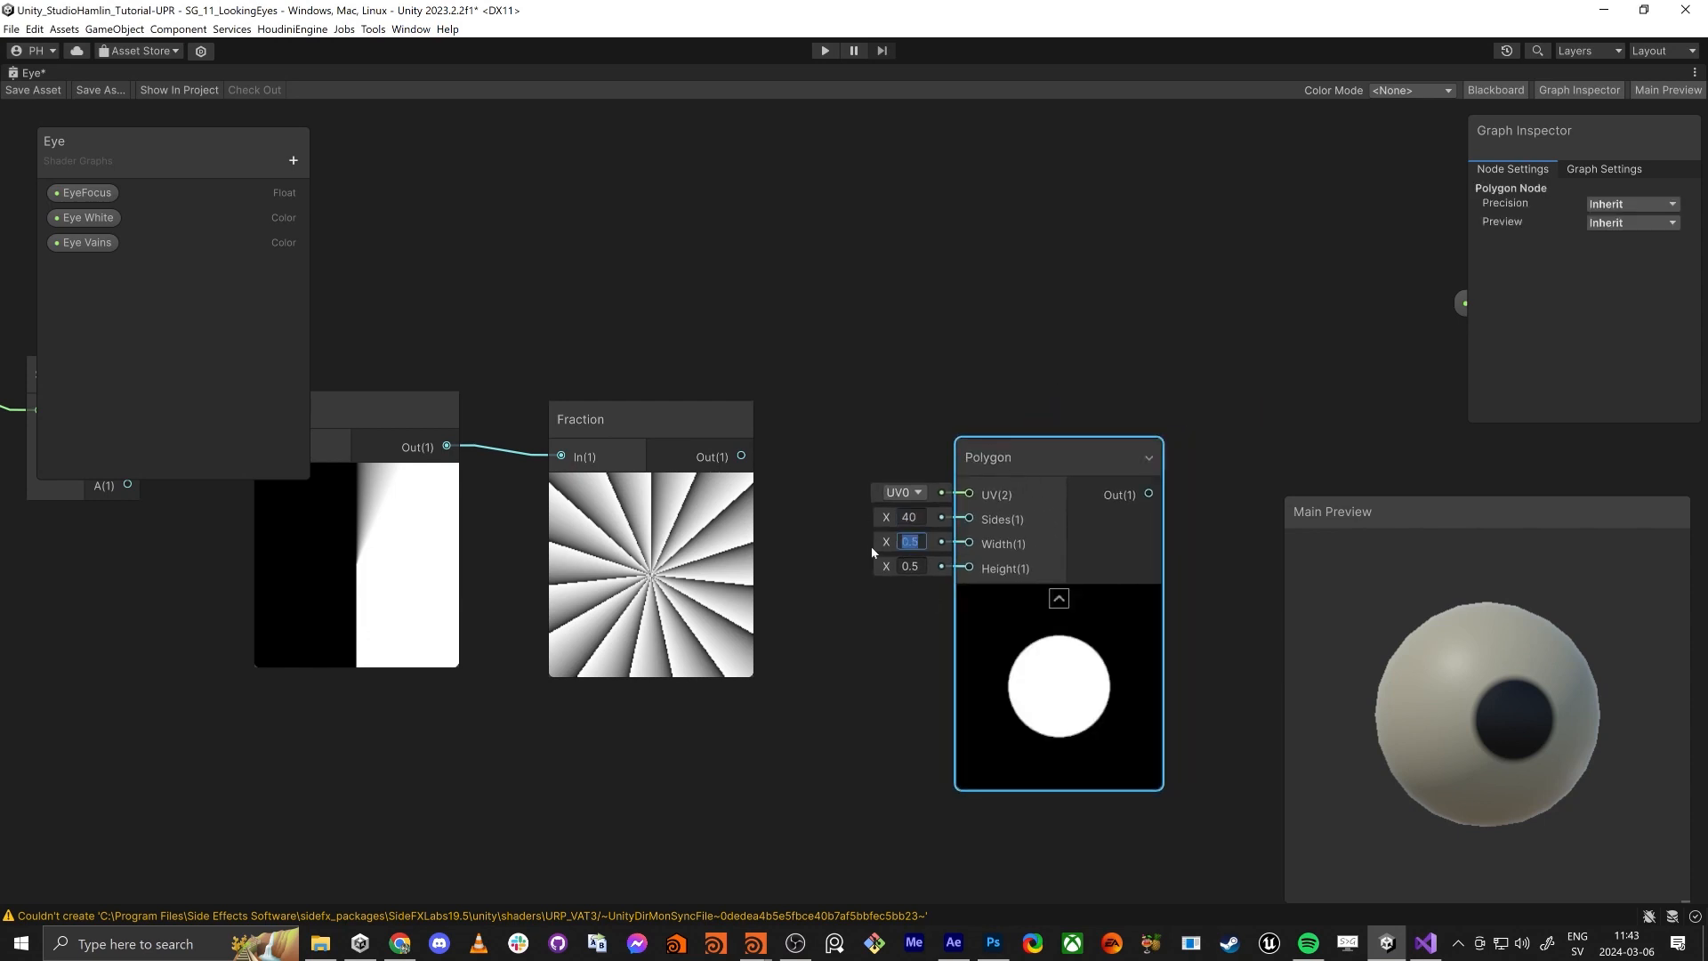
left_click(910, 517)
type("4")
key("Tab")
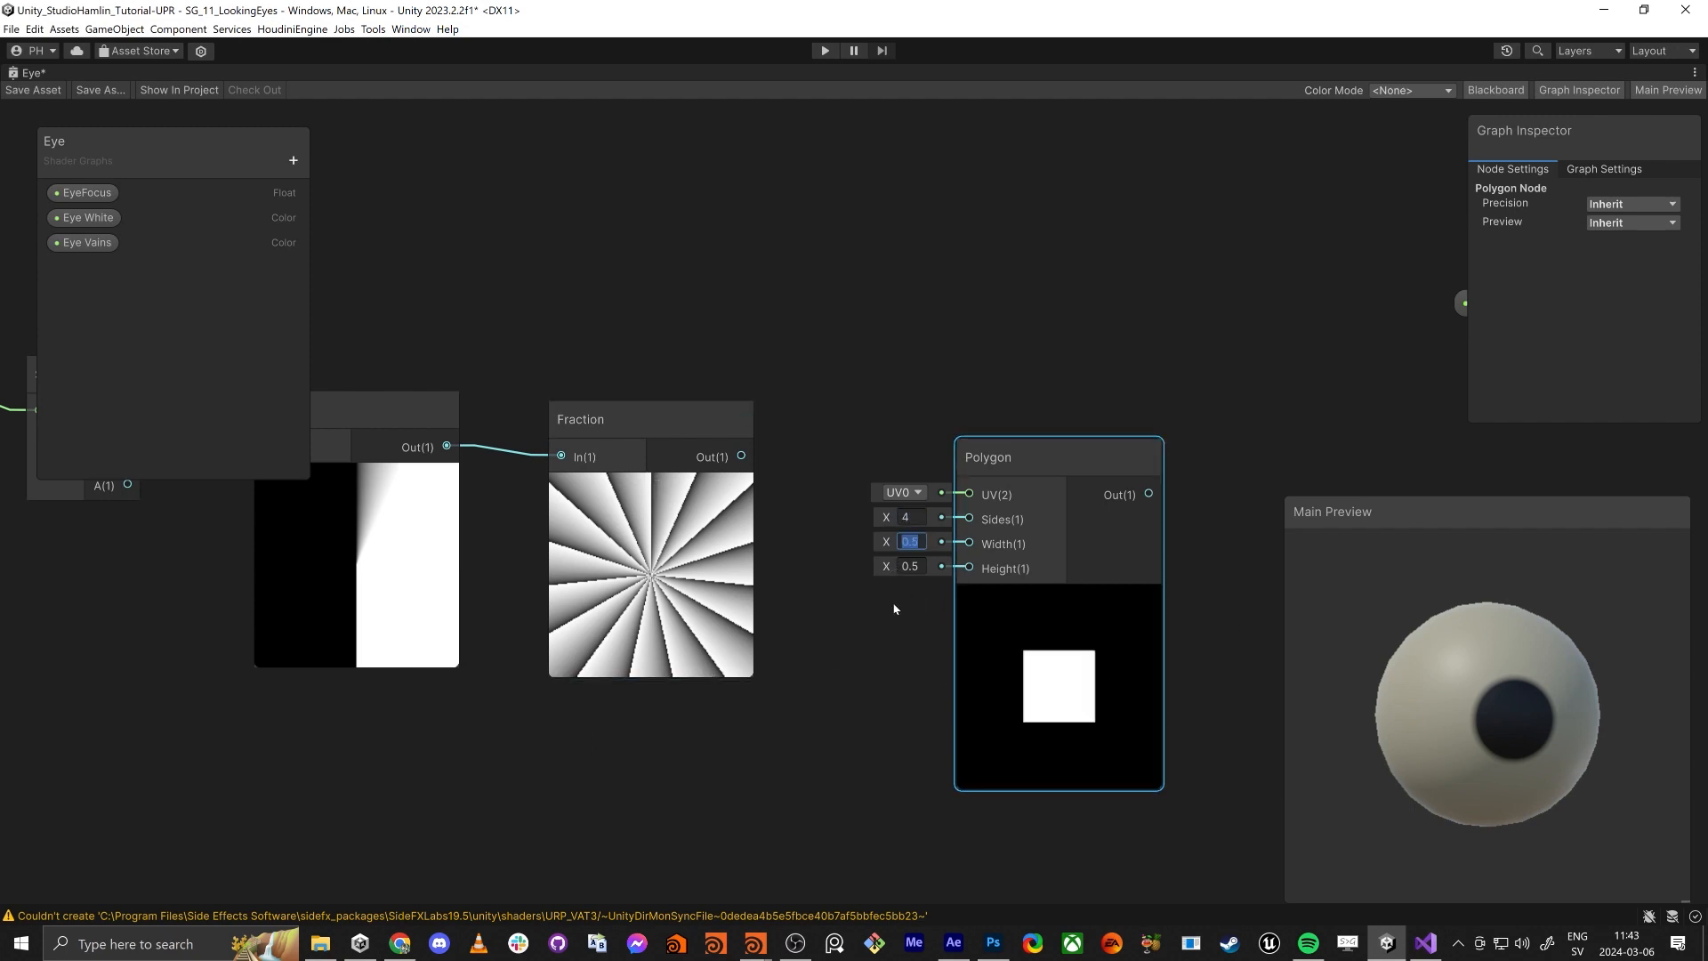
mouse_move(887, 542)
left_mouse_down()
mouse_move(864, 546)
mouse_move(907, 570)
mouse_move(875, 605)
mouse_move(900, 567)
left_mouse_up()
Step: Add a Vector 2 node and connect the Fraction output to both its X and Y inputs
left_click_drag(737, 458, 815, 301)
type("vec")
key("Return")
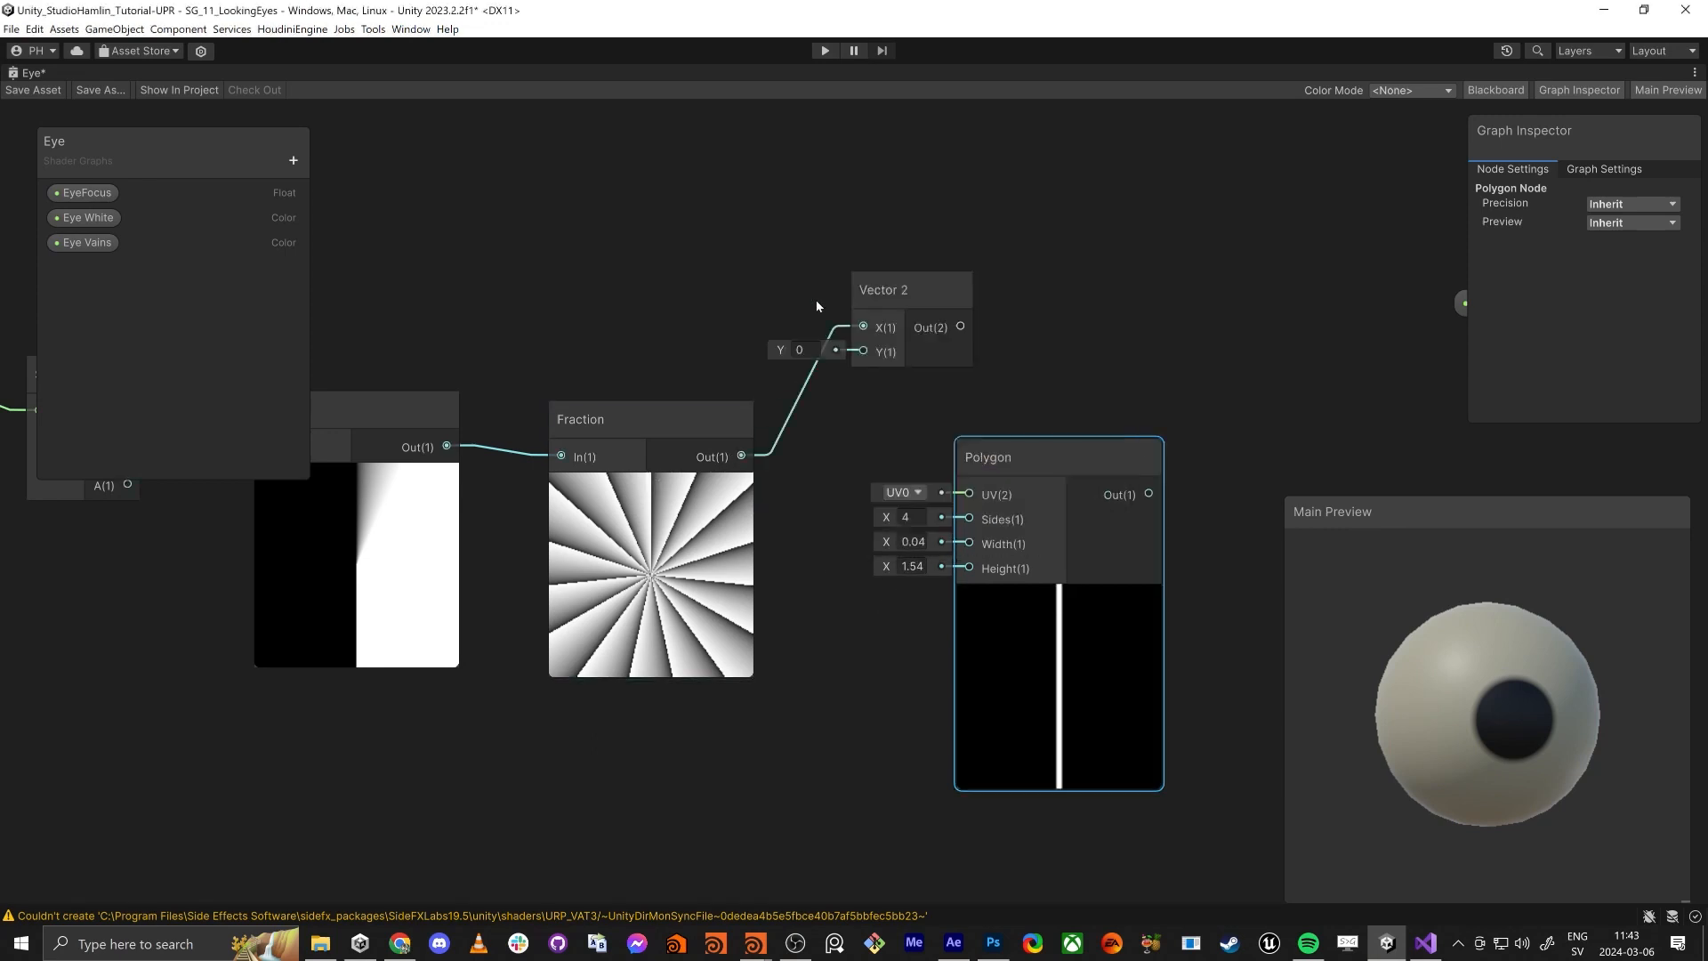
left_click_drag(860, 327, 742, 455)
left_click(850, 351)
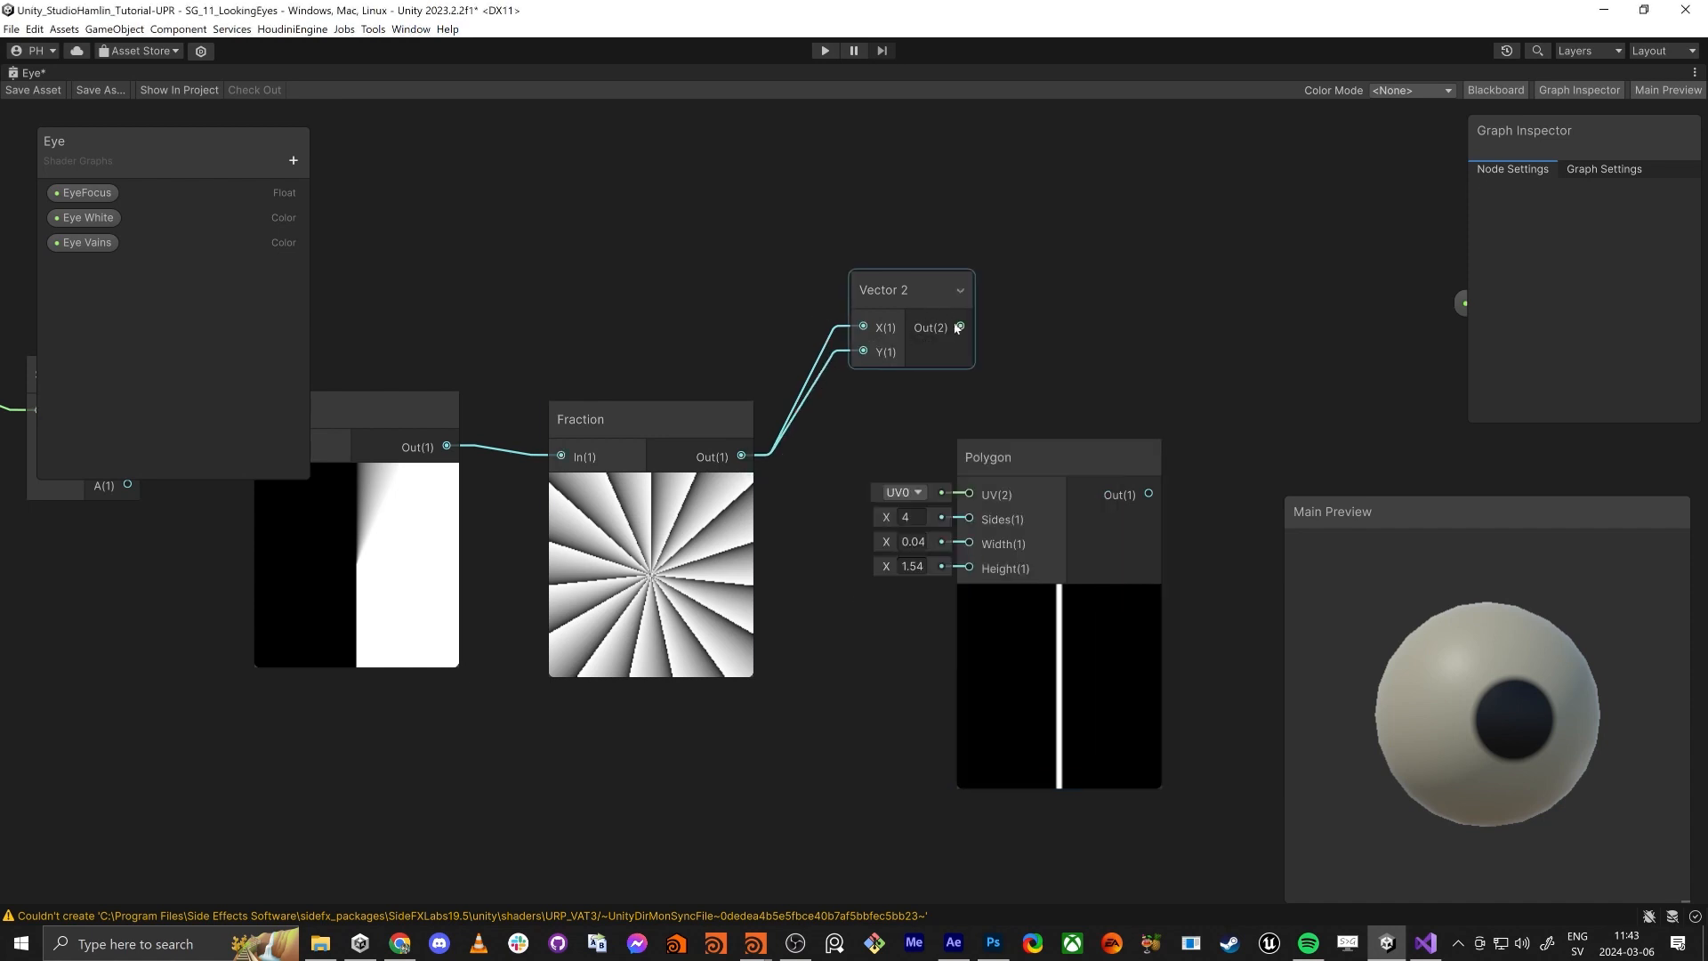
Step: Connect the Fraction output directly to the Polygon's UV input and delete the Vector 2 node
left_click_drag(960, 327, 741, 457)
left_click_drag(817, 198, 918, 277)
key("Delete")
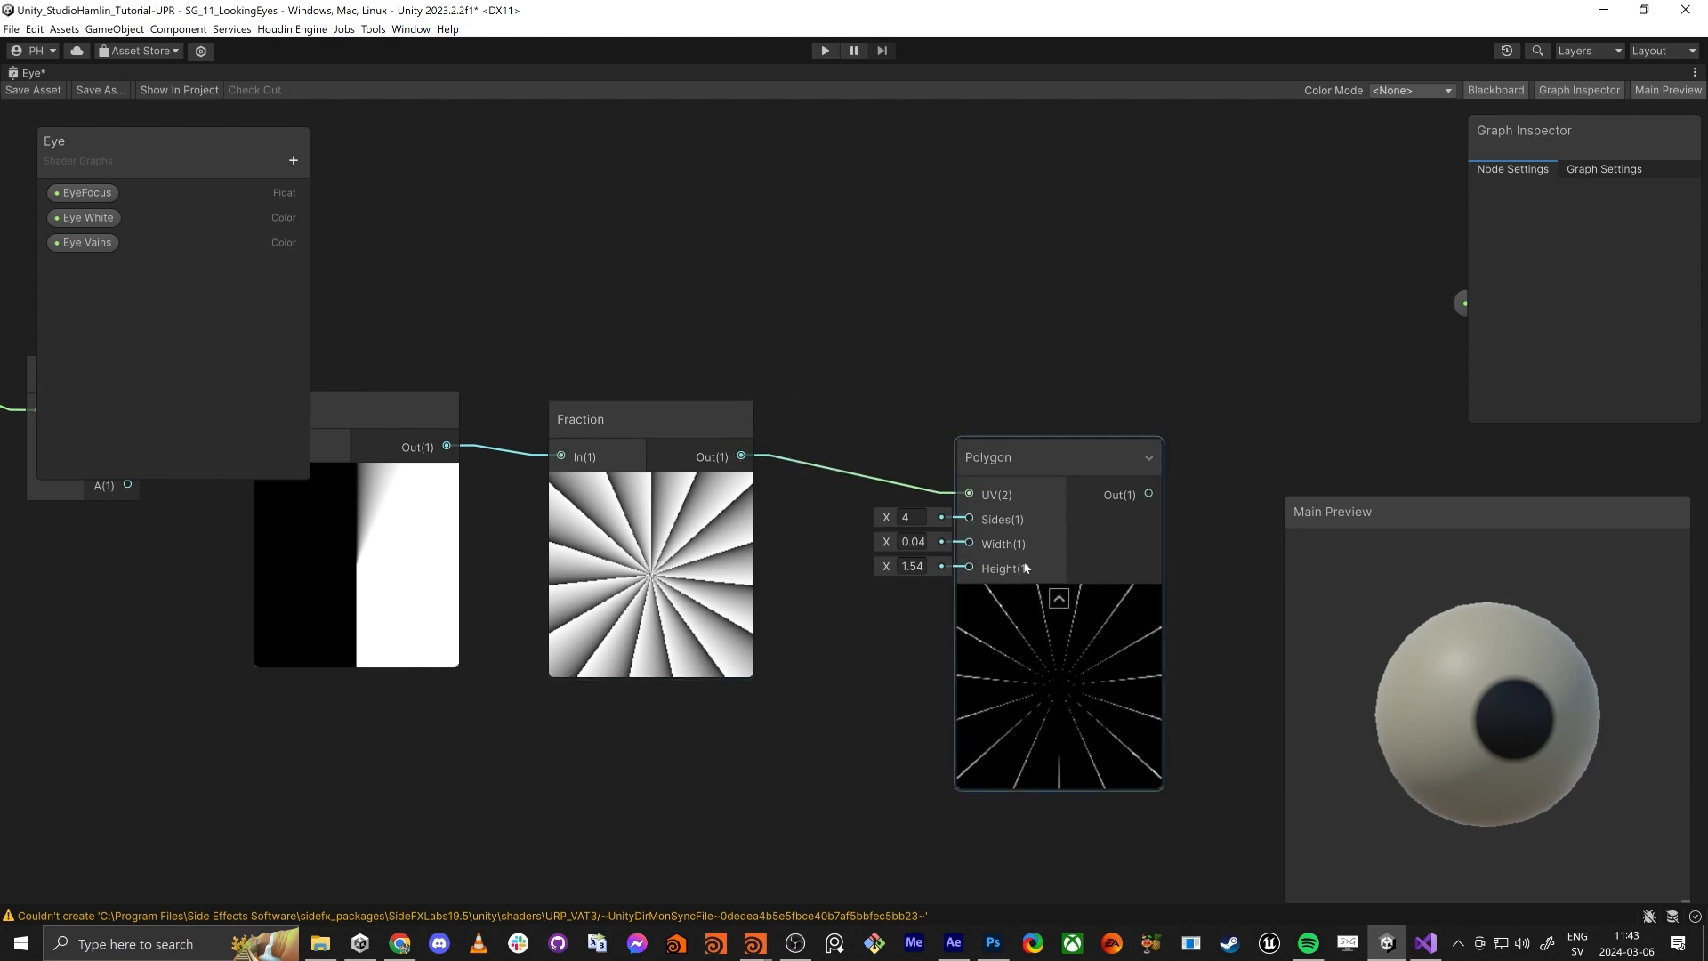
Step: Widen the Polygon's radial lines by setting its Width to 0.14
scroll(1007, 656, "up", 3)
mouse_move(847, 516)
left_mouse_down()
mouse_move(870, 512)
mouse_move(867, 528)
left_mouse_up()
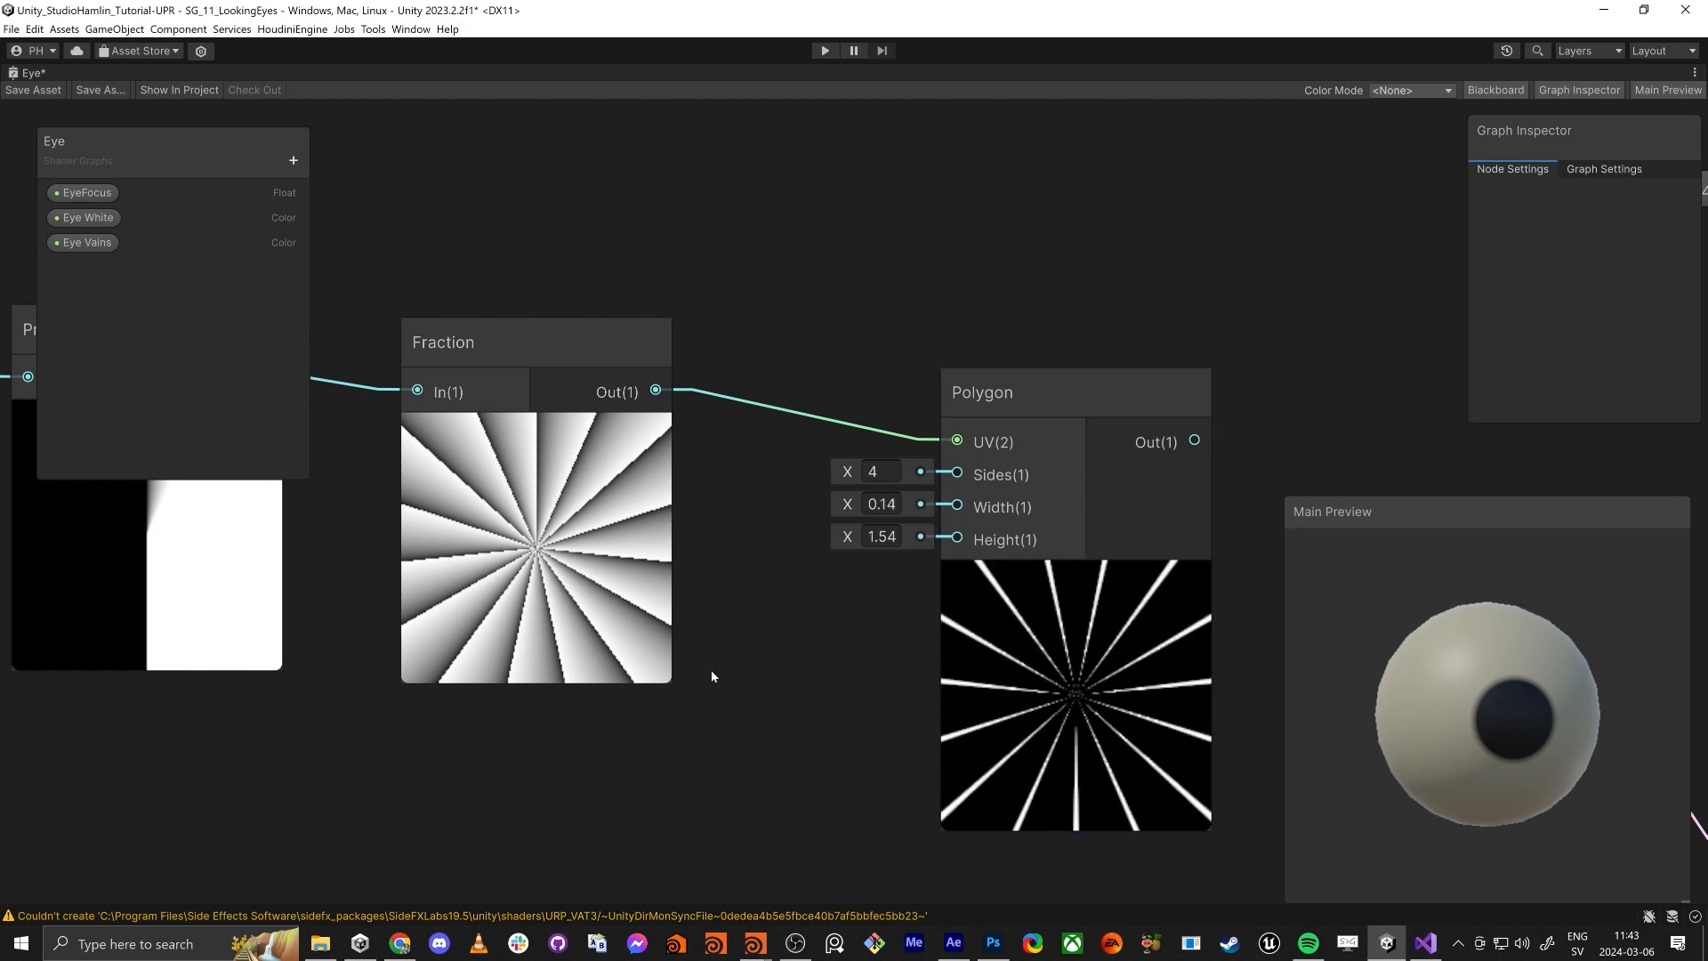
middle_click_drag(689, 628, 475, 601)
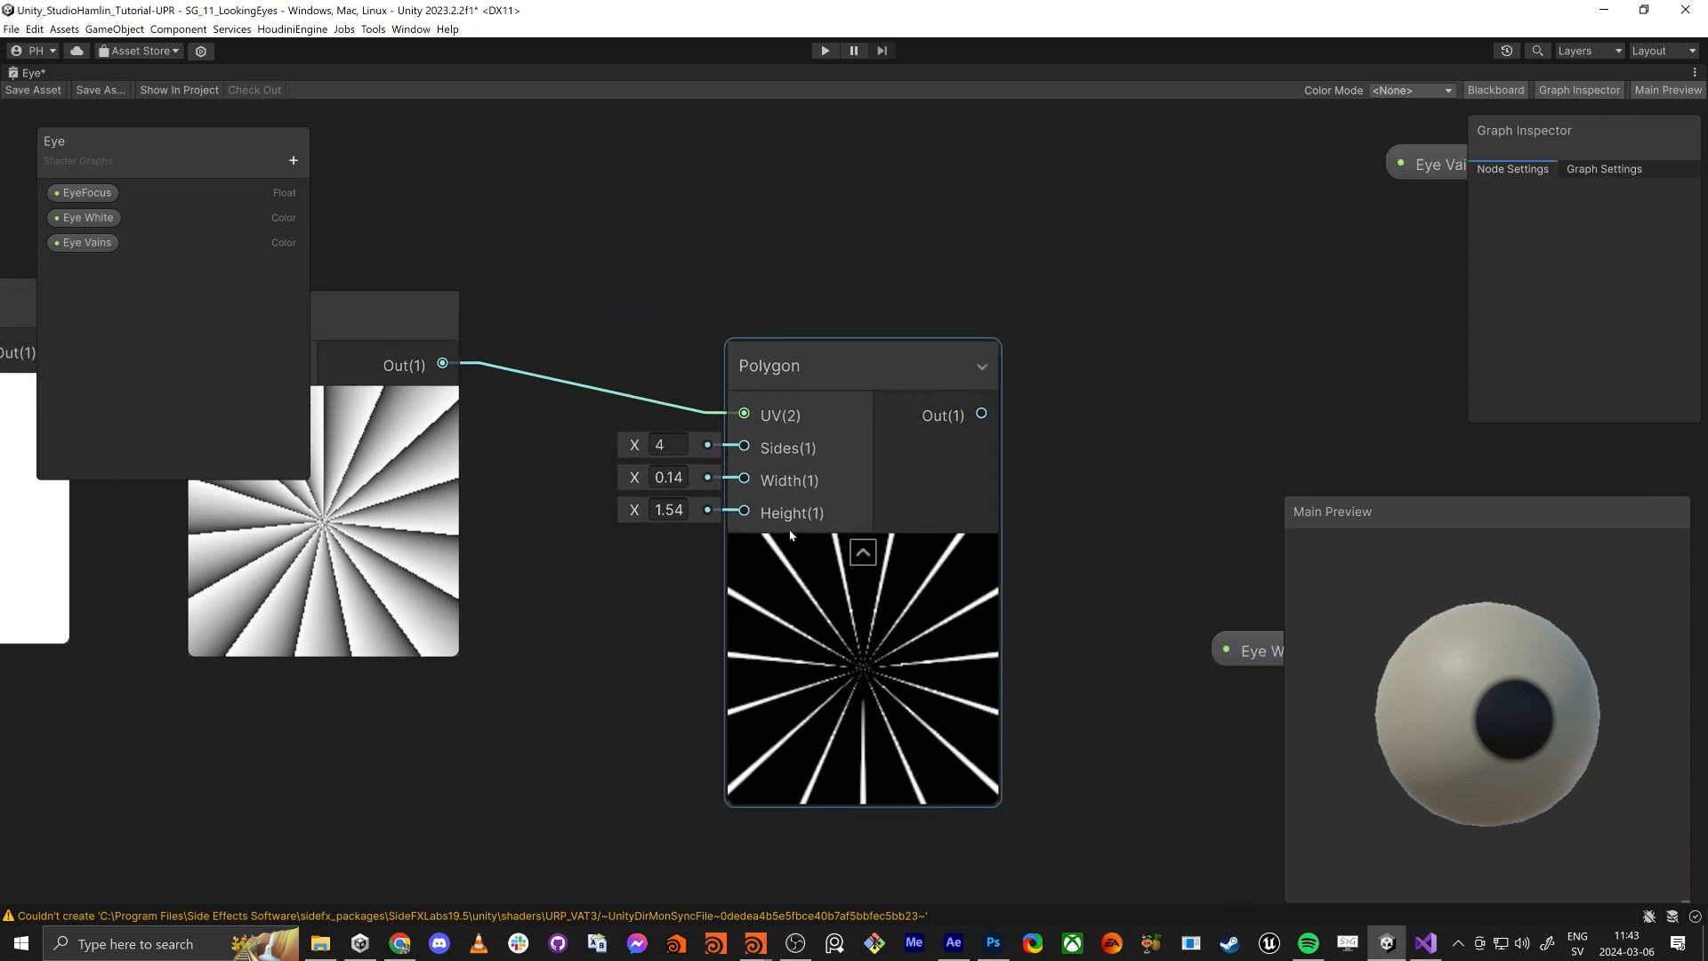
key("alt+Tab")
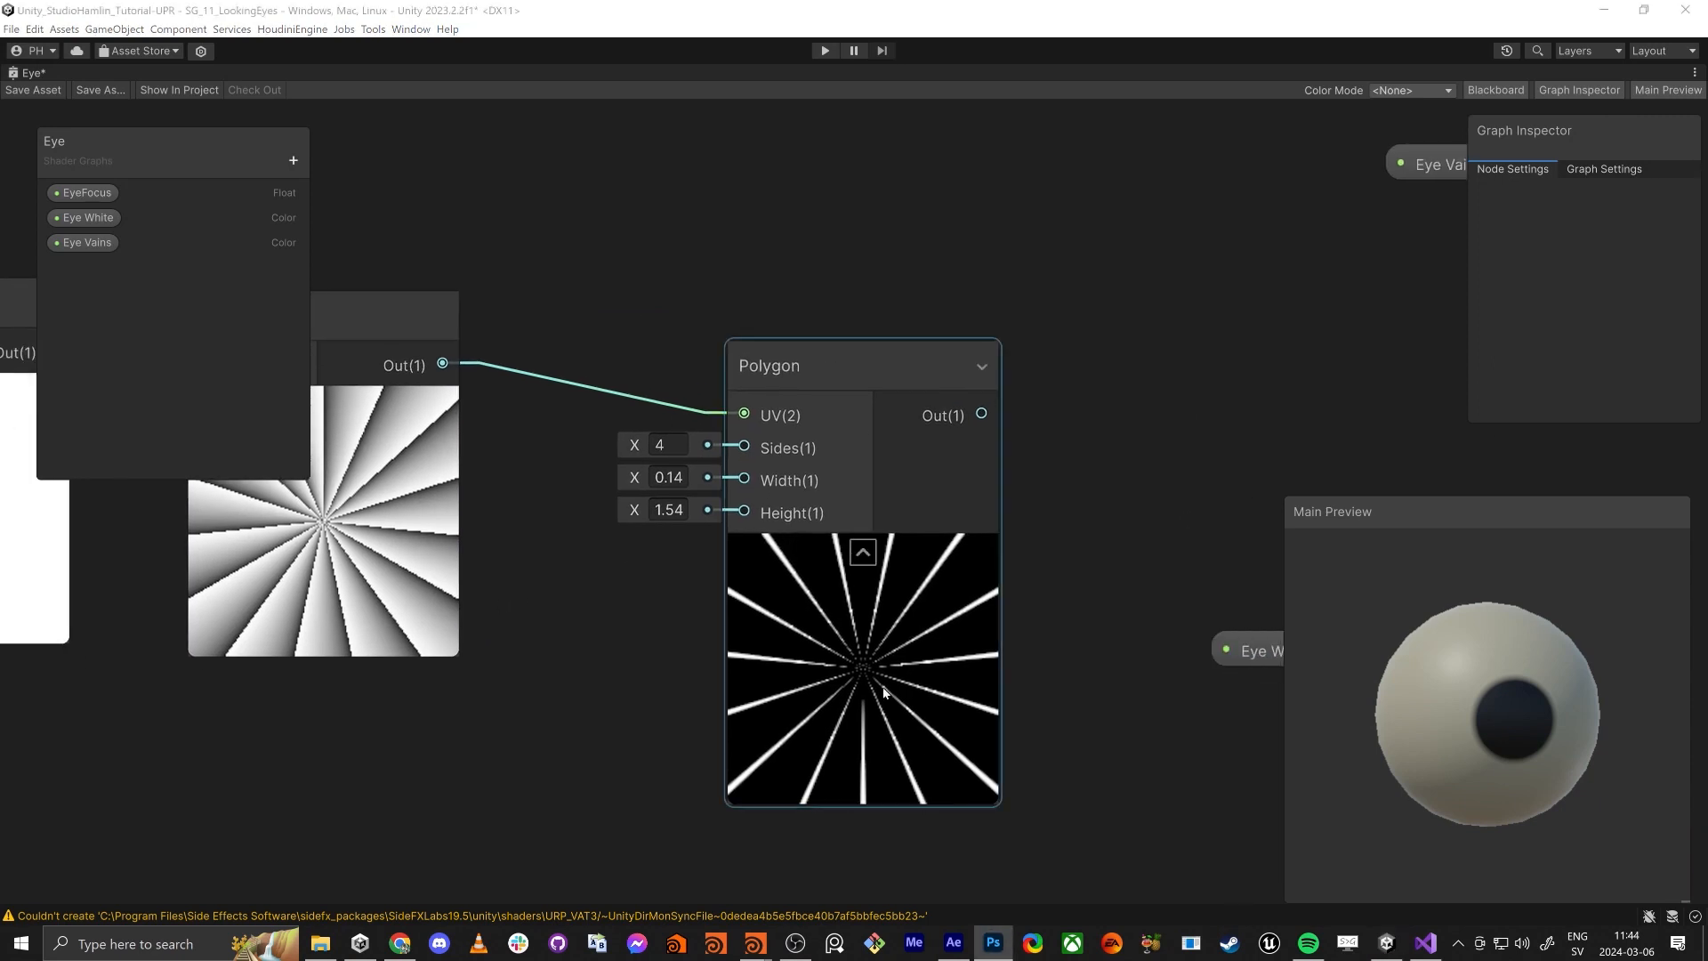
Step: Add a Lerp node, connect the Polygon output to its T input, and move the Eye White property node above the Polygon
scroll(1094, 463, "down", 3)
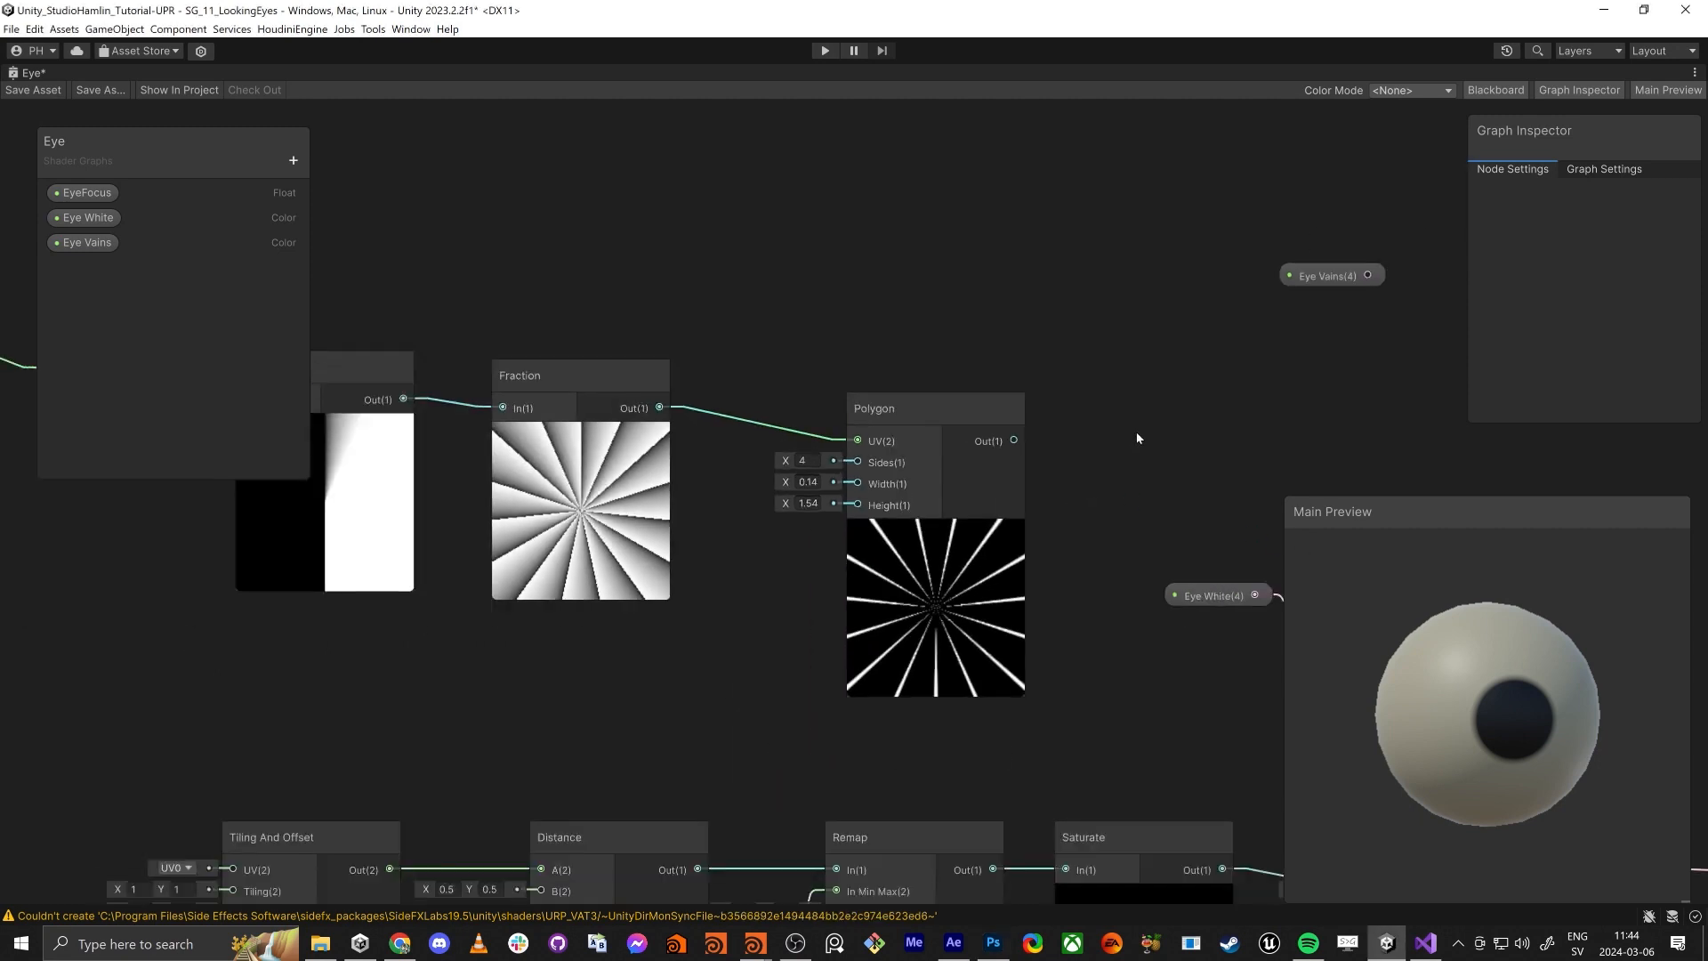
middle_click_drag(1057, 419, 852, 425)
key("space")
type("lerp")
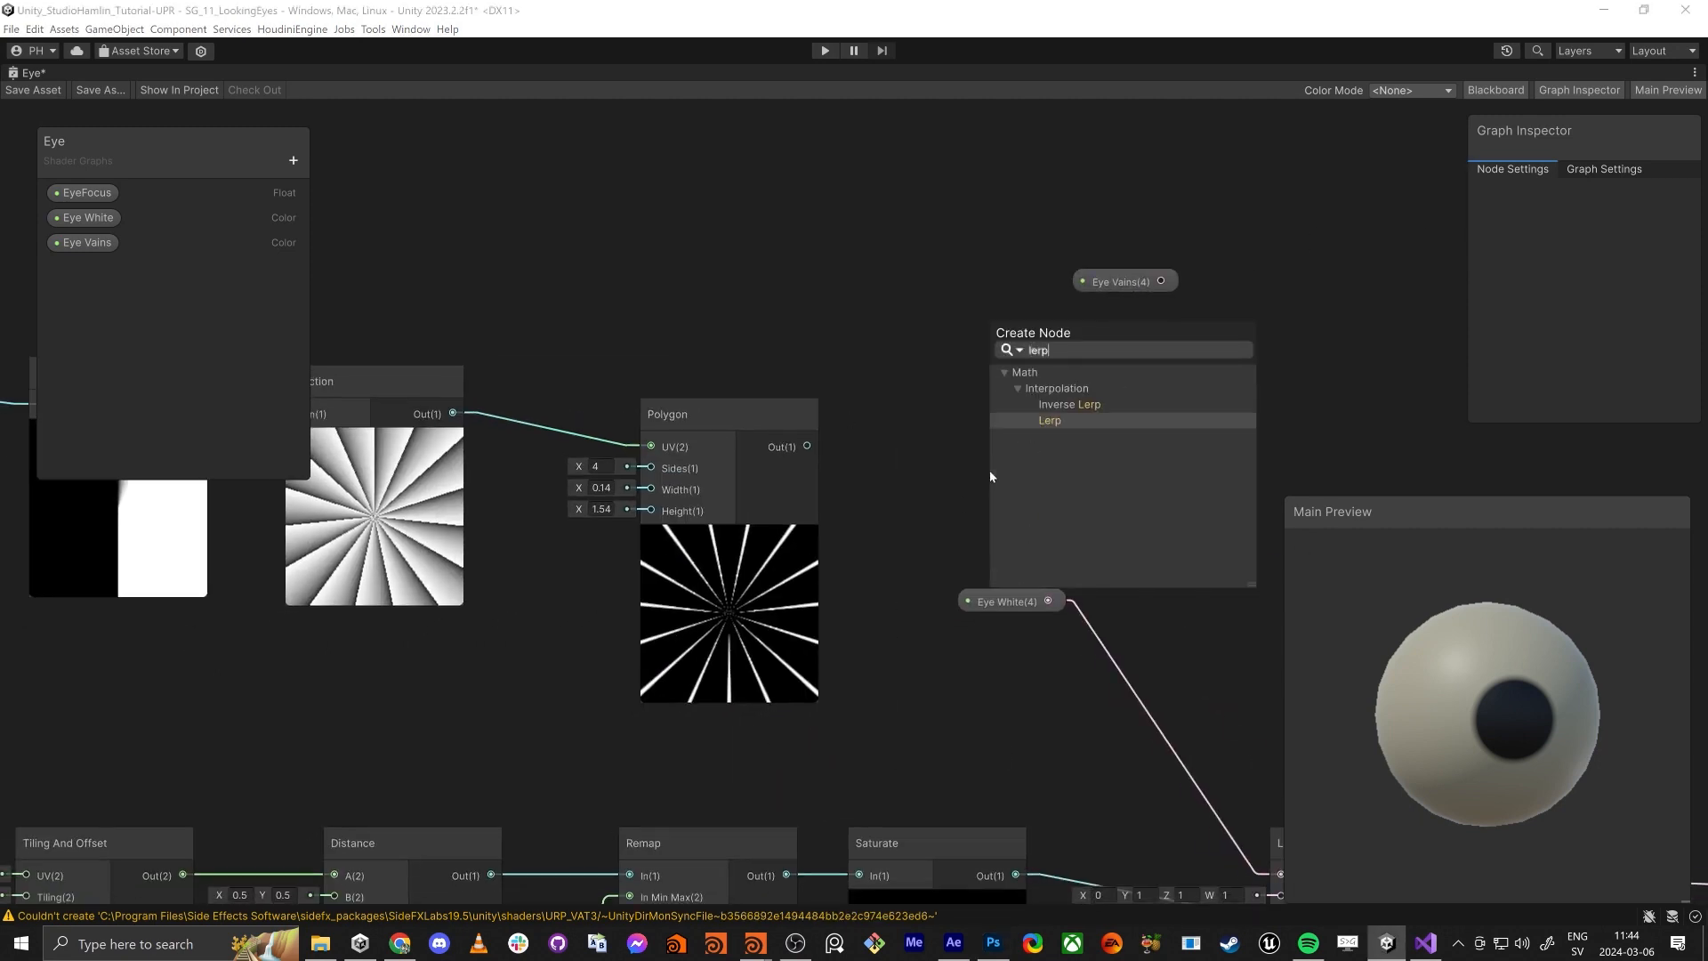
key("Return")
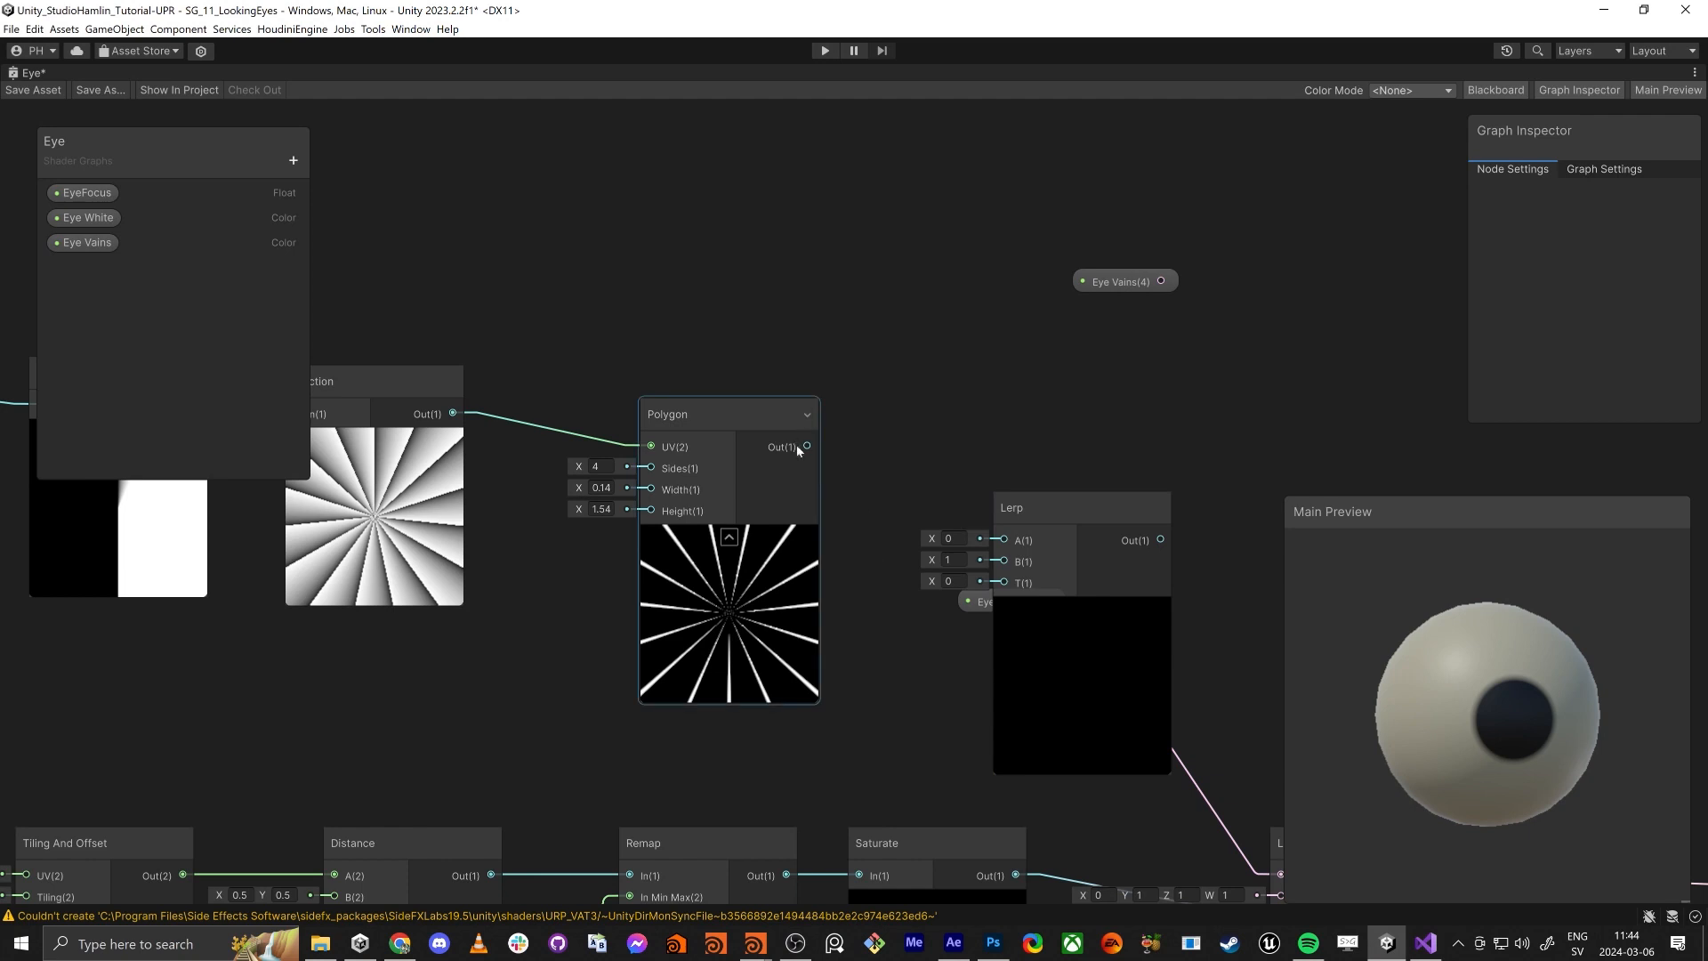
left_click_drag(807, 446, 822, 224)
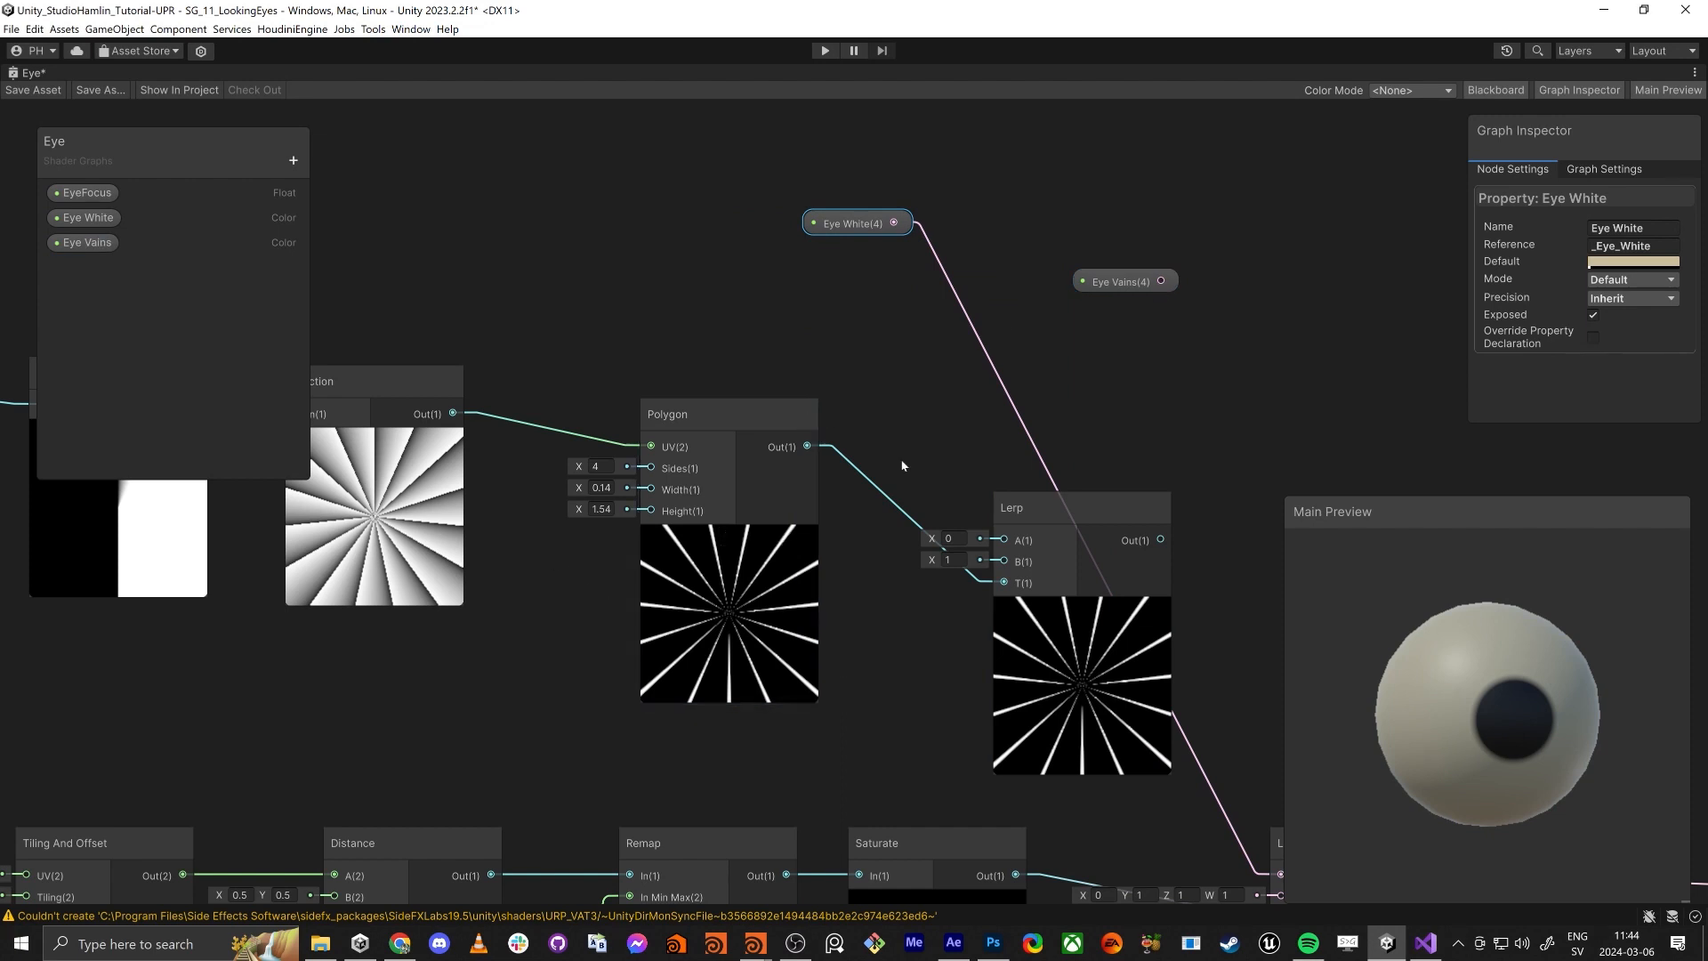
Step: Feed Eye White into the new Lerp's A and Eye Vains into its B, and connect its output to the final Lerp's A
left_click_drag(1161, 282, 1004, 564)
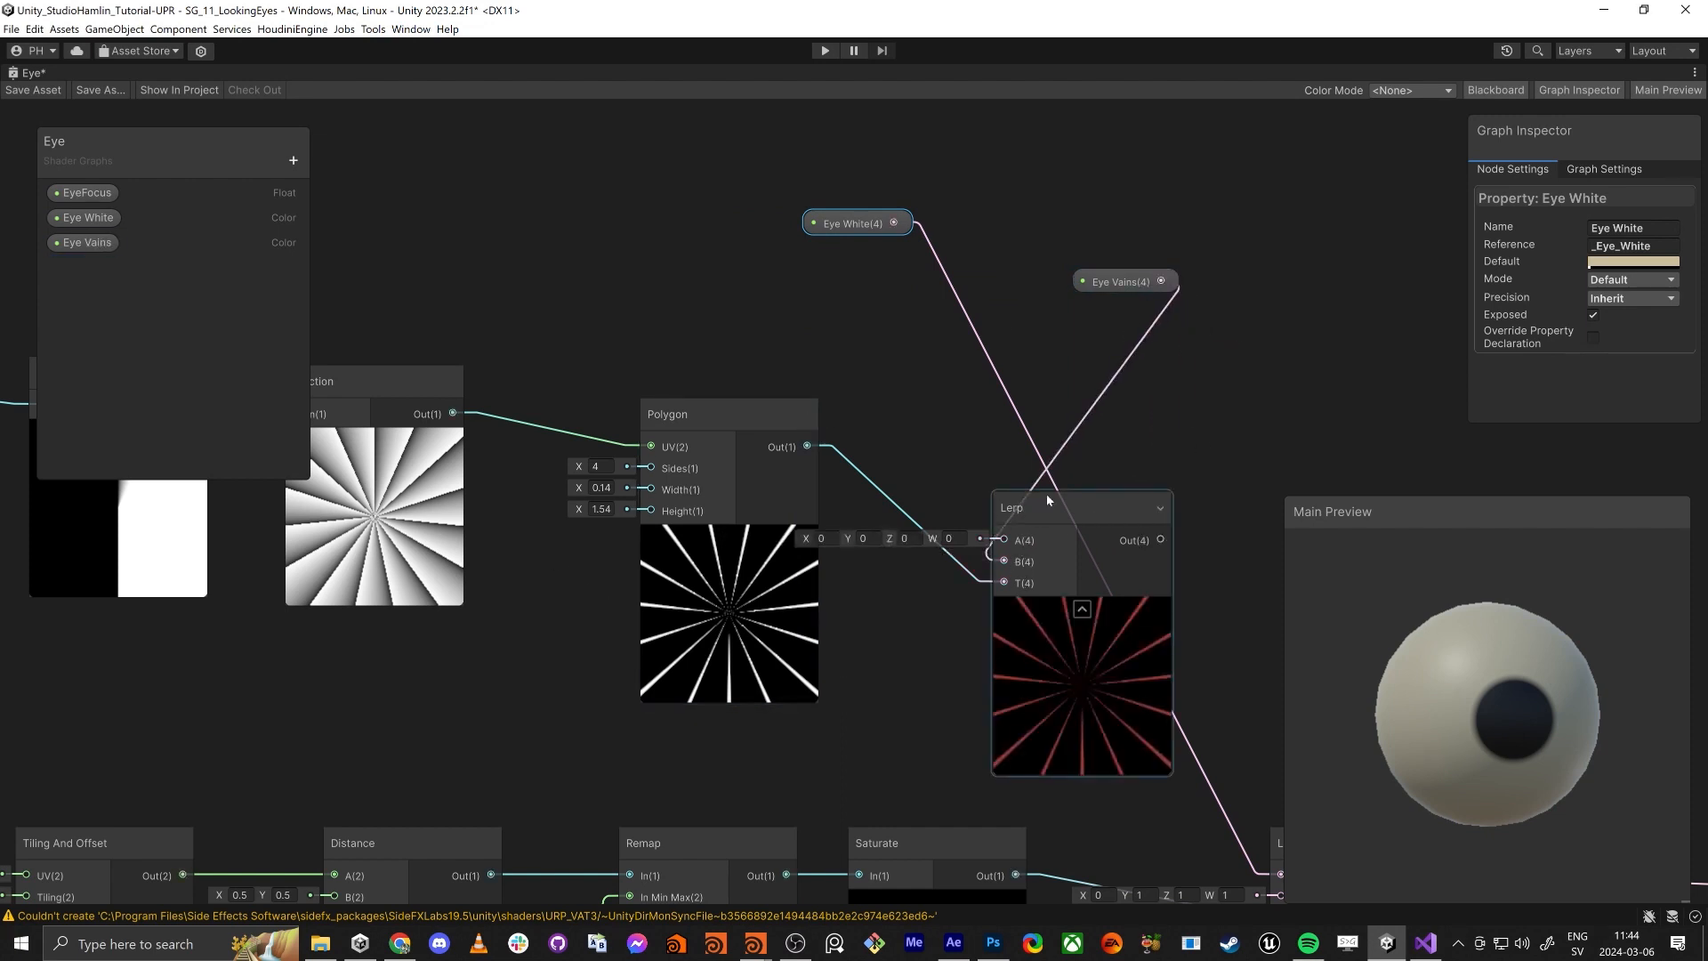
left_click_drag(896, 223, 1004, 540)
middle_click_drag(1122, 577, 979, 478)
left_click_drag(1139, 777, 1018, 441)
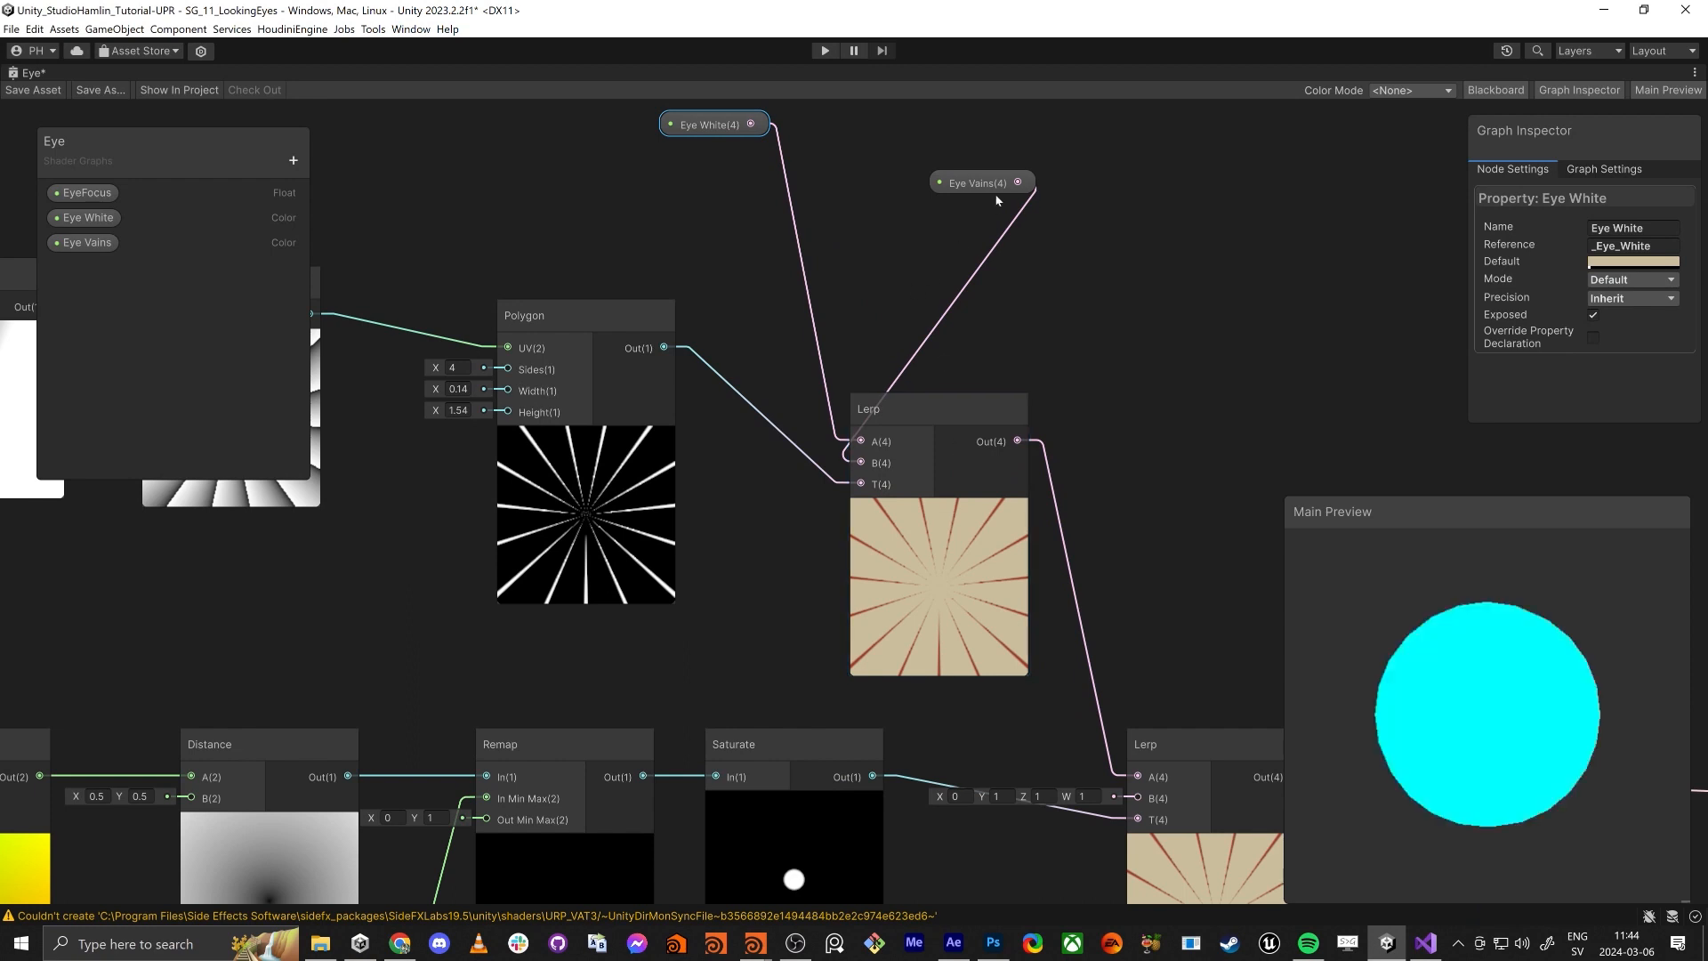
Step: Arrange the veins Lerp higher in the graph, with the Eye White and Eye Vains nodes stacked beside its inputs
left_click_drag(975, 182, 727, 368)
left_click_drag(706, 137, 740, 339)
left_click_drag(717, 217, 919, 226)
left_click(881, 640)
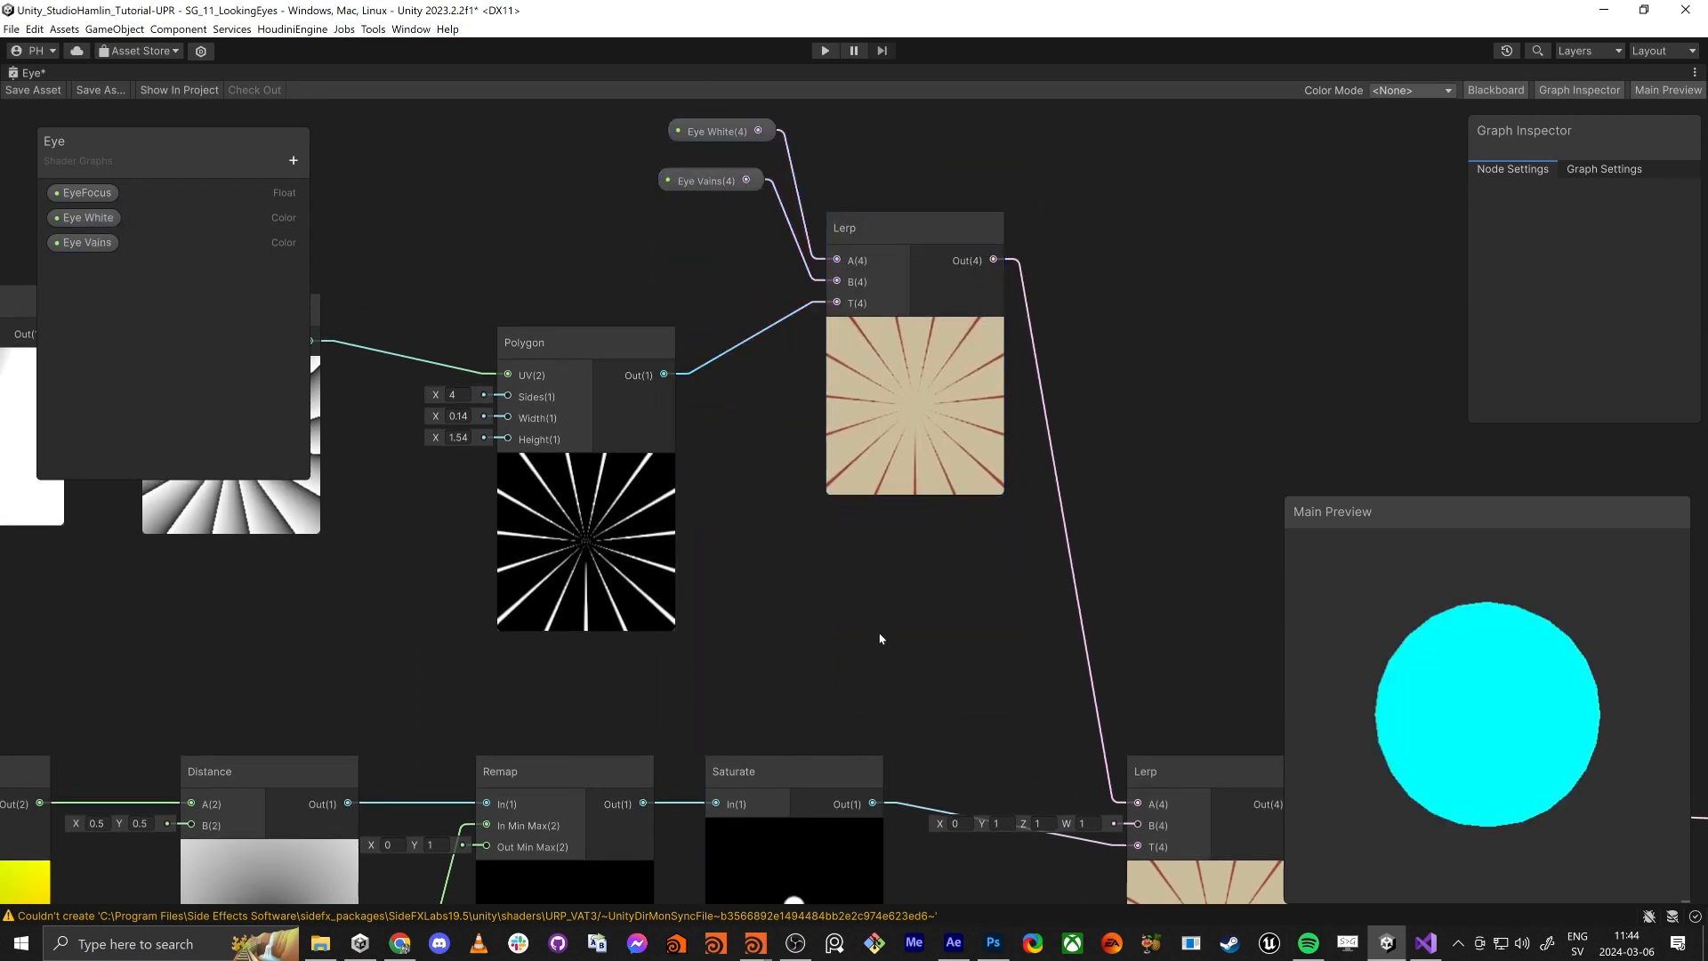
Step: Move the Polygon node slightly higher and set its Width to 0.13
middle_click_drag(881, 641, 836, 524)
mouse_move(1440, 691)
left_mouse_down()
mouse_move(1498, 708)
mouse_move(1402, 713)
mouse_move(1566, 784)
mouse_move(1434, 653)
mouse_move(1438, 679)
left_mouse_up()
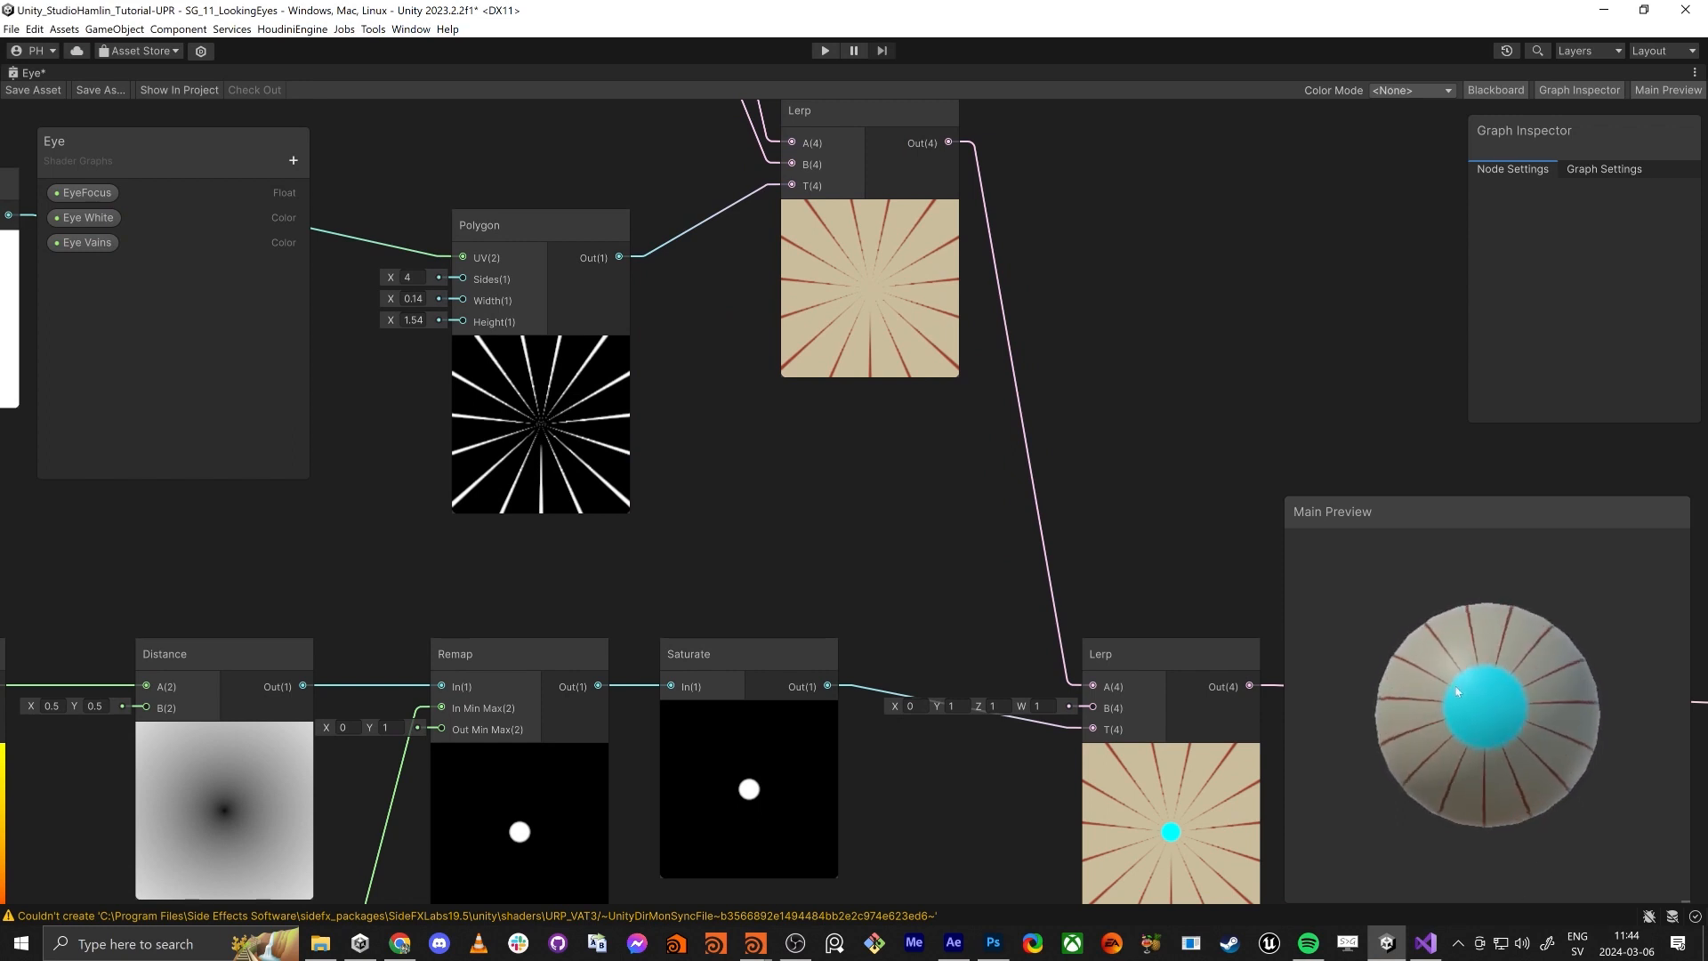
middle_click_drag(846, 494, 1065, 572)
scroll(1065, 572, "down", 1)
scroll(1065, 572, "down", 1)
left_click(839, 350)
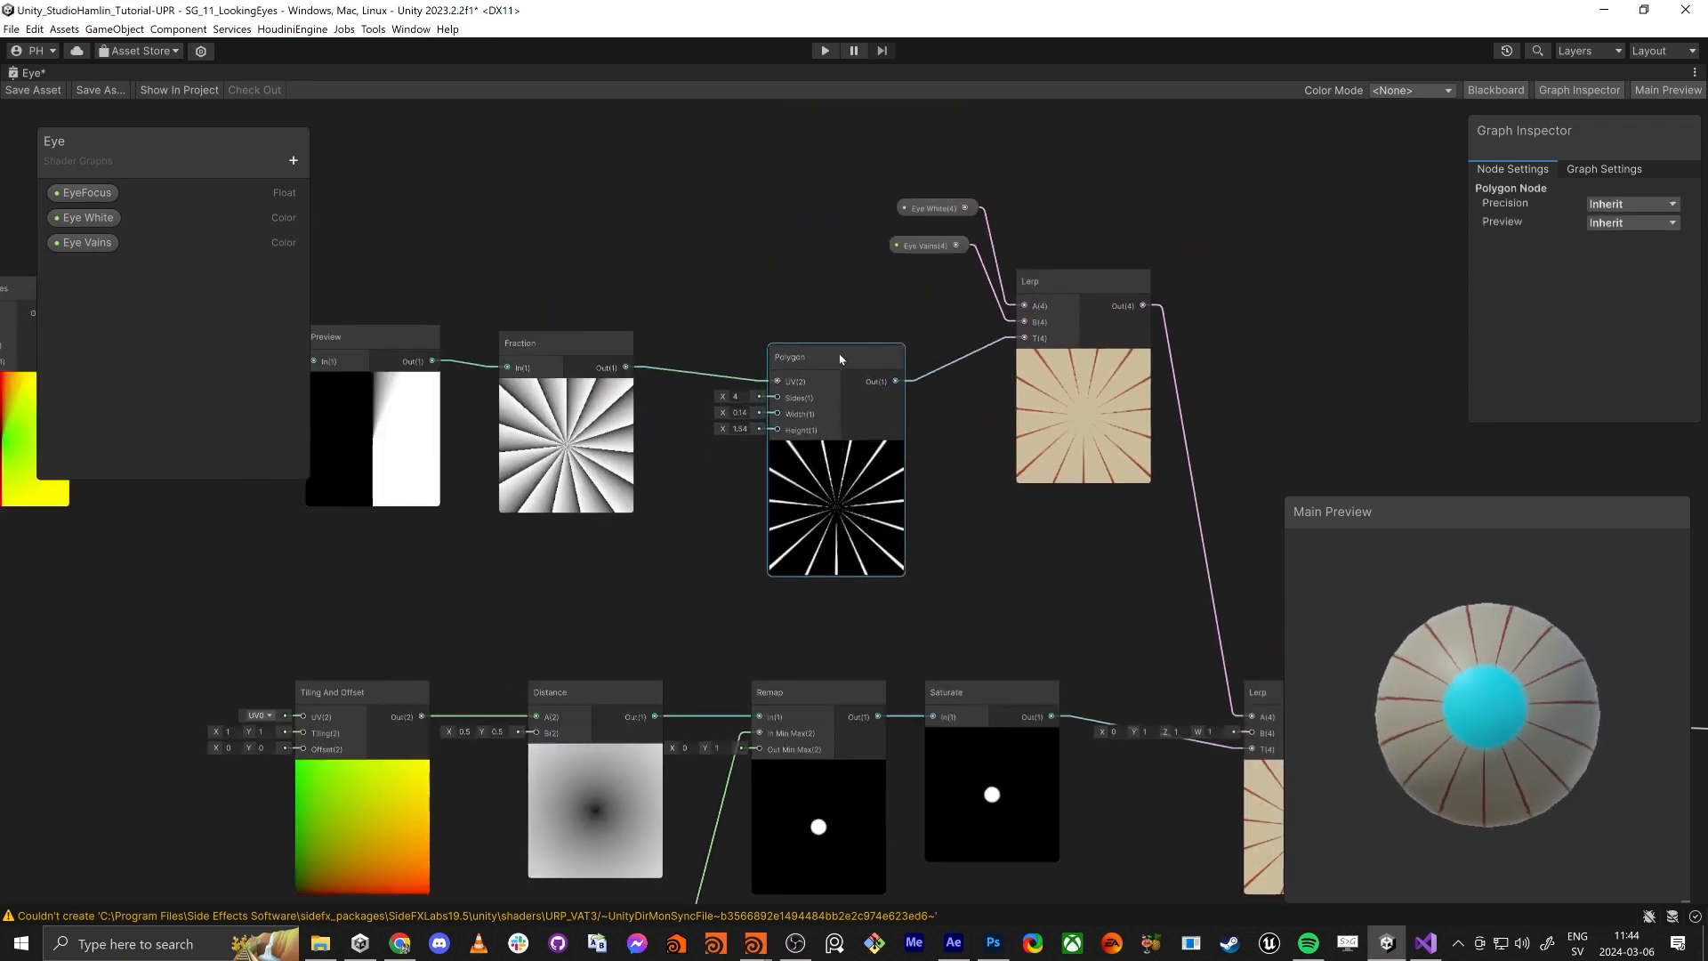
mouse_move(723, 395)
left_mouse_down()
mouse_move(737, 392)
mouse_move(723, 395)
left_mouse_up()
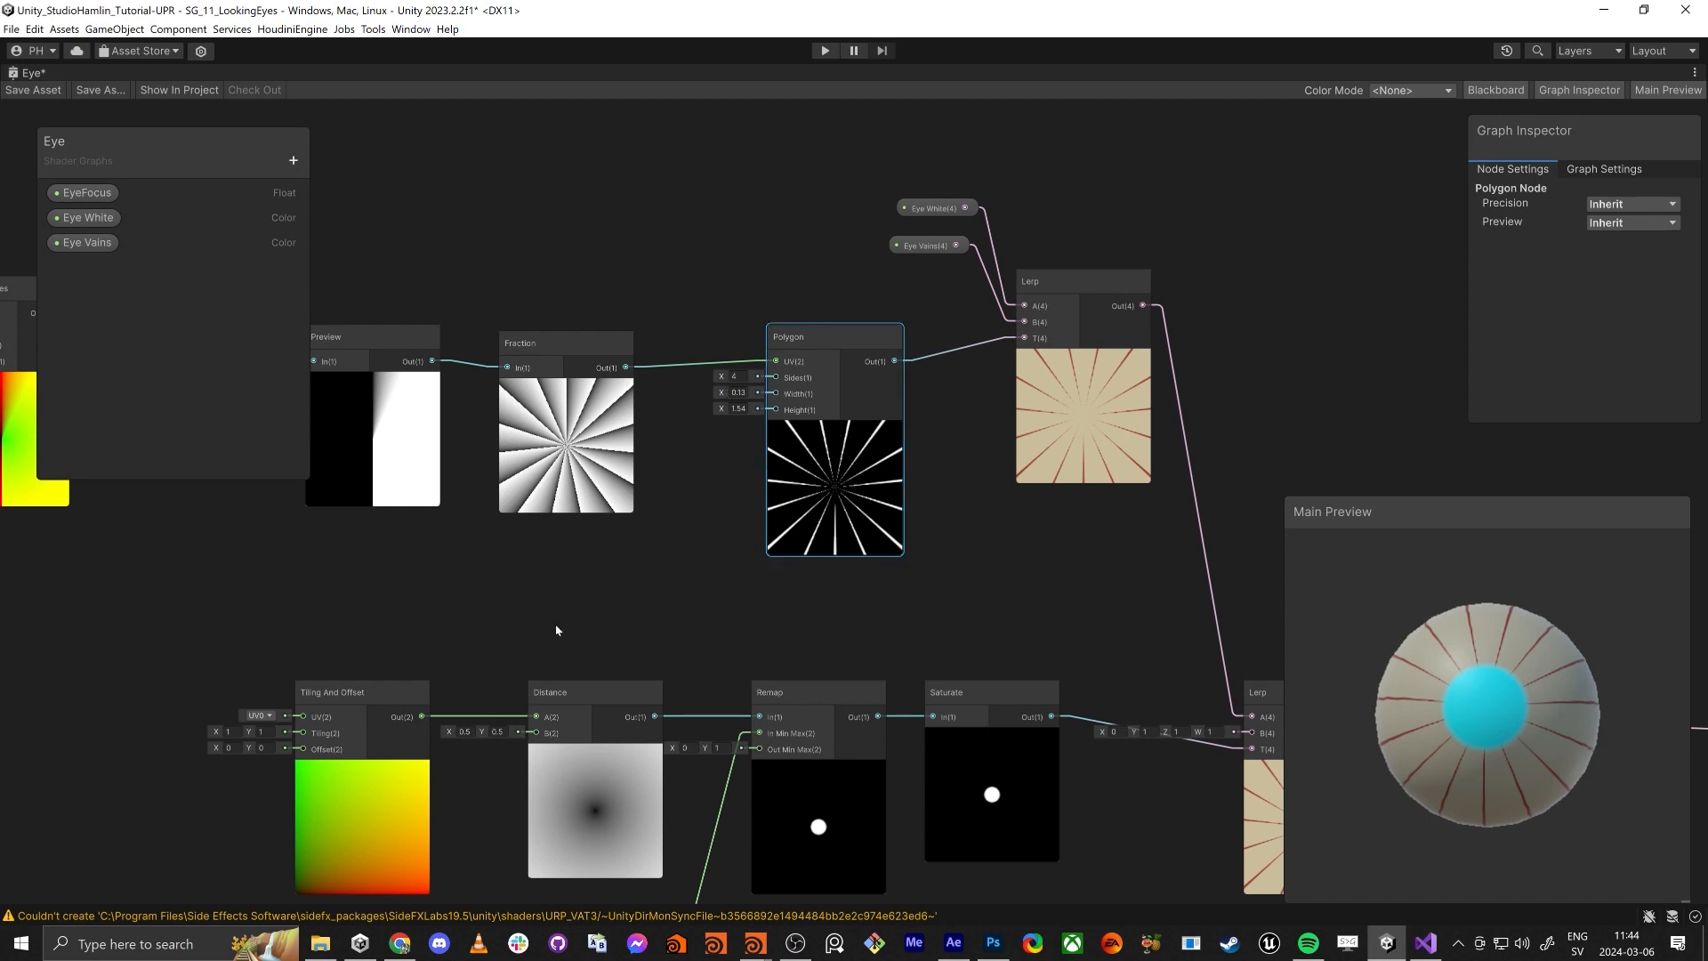
Step: Move the Polar Coordinates and Split nodes away from the Preview node to make room between Split and Preview
middle_click_drag(670, 576, 959, 571)
key("alt+Tab")
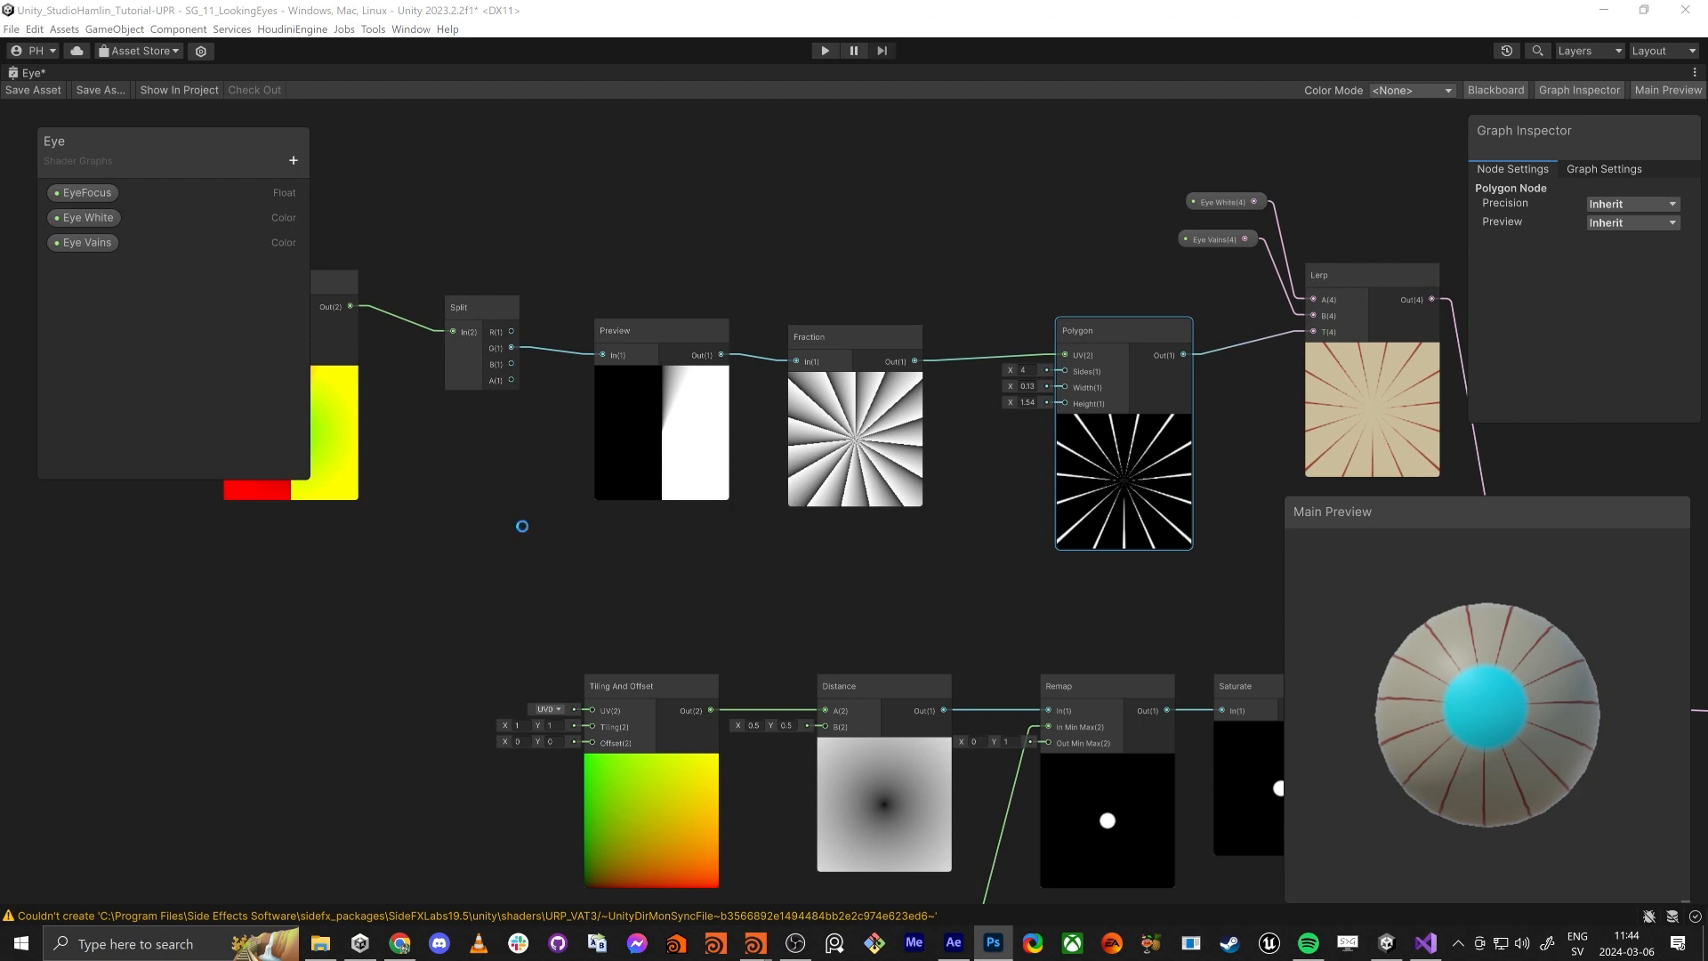
left_click(519, 525)
scroll(512, 500, "down", 3)
middle_click_drag(511, 495, 933, 470)
scroll(727, 400, "up", 3)
left_click_drag(667, 177, 1036, 479)
left_click_drag(979, 310, 598, 321)
left_click(783, 498)
Step: Insert an Add node between Split's G output and the Preview input, using its A input, and align it with them
key("space")
type("add")
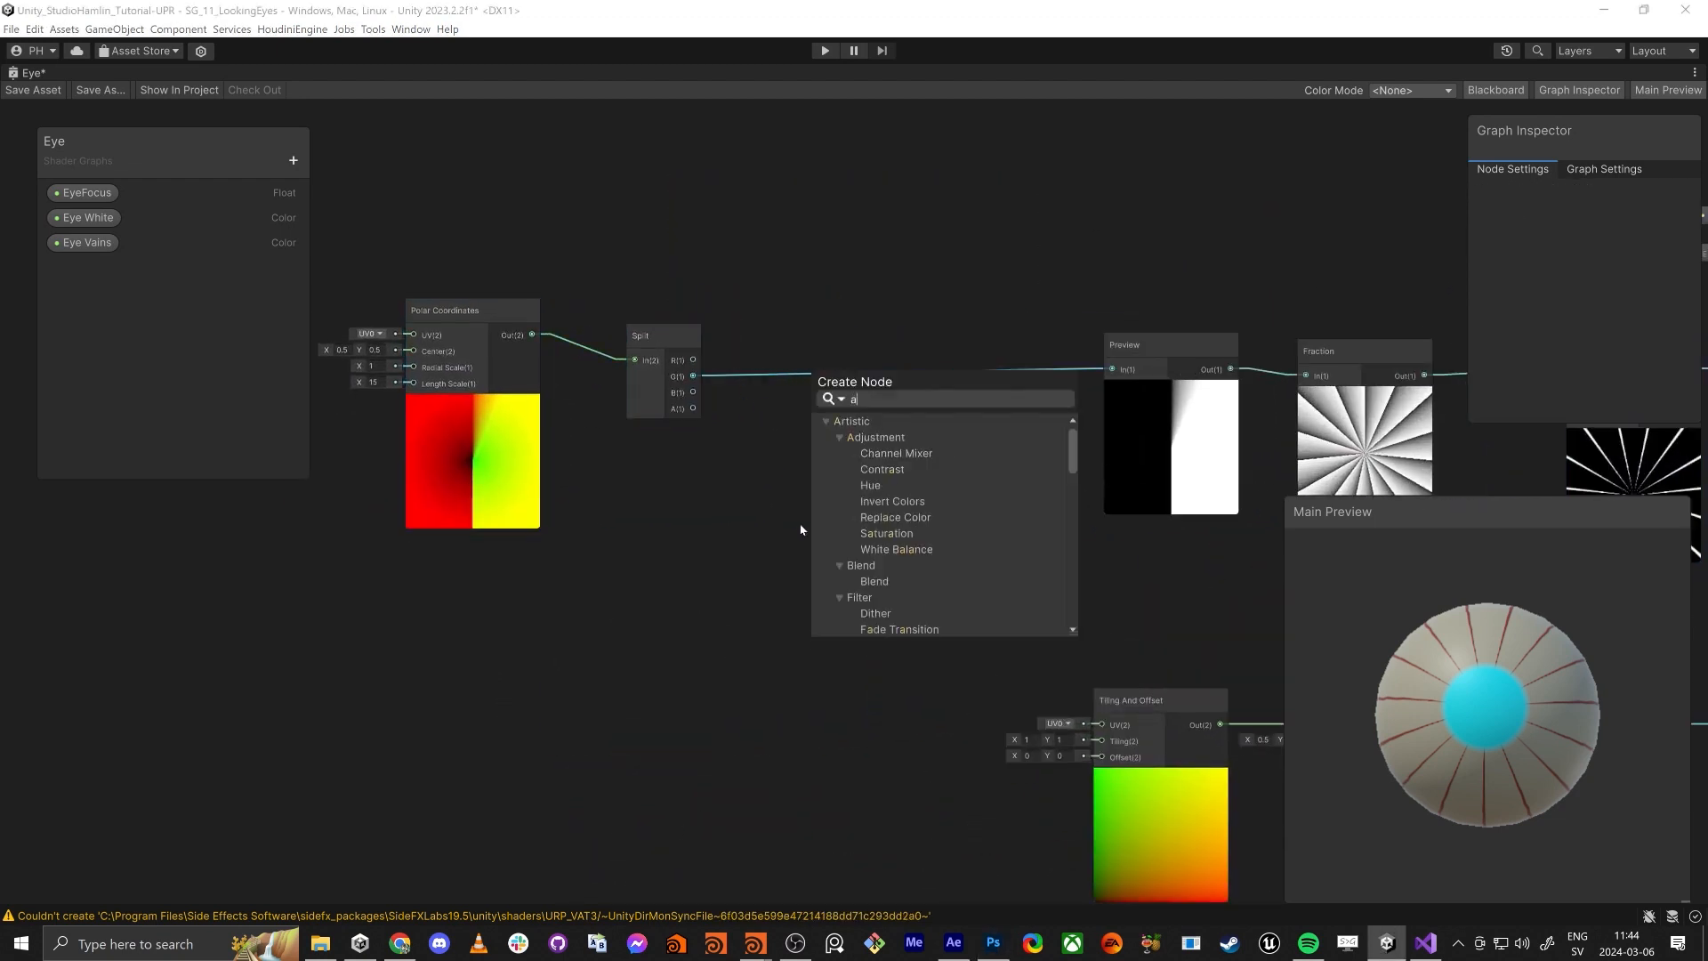
key("Return")
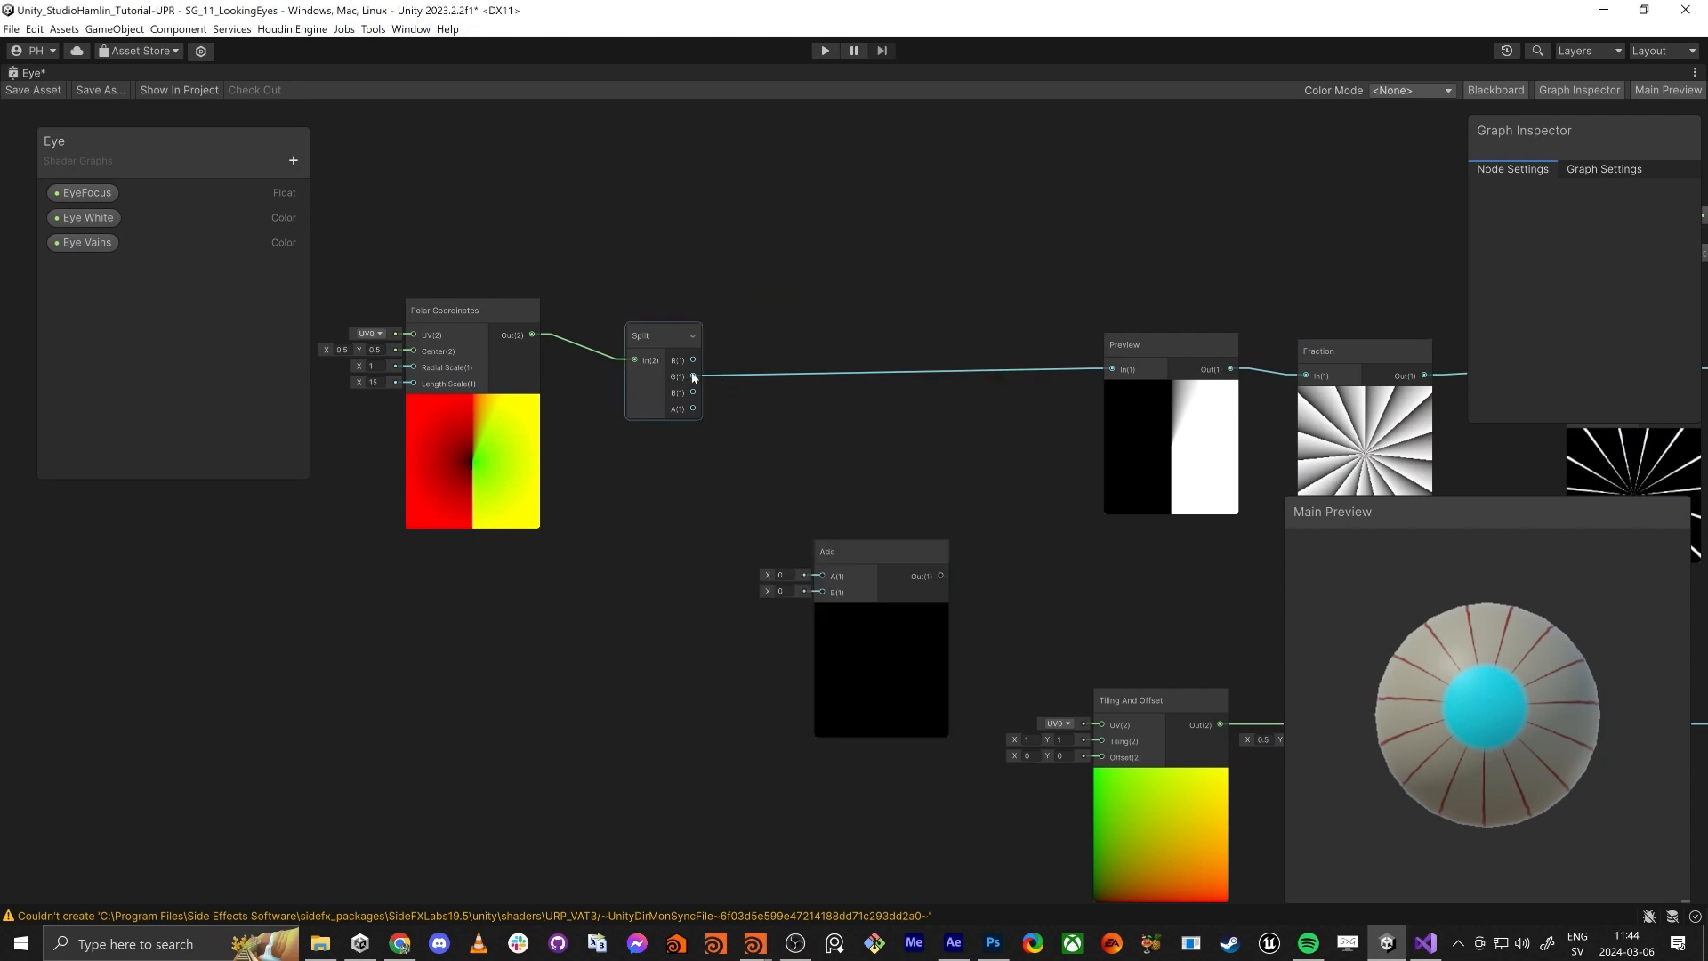
left_click_drag(694, 378, 823, 576)
left_click_drag(940, 576, 1112, 370)
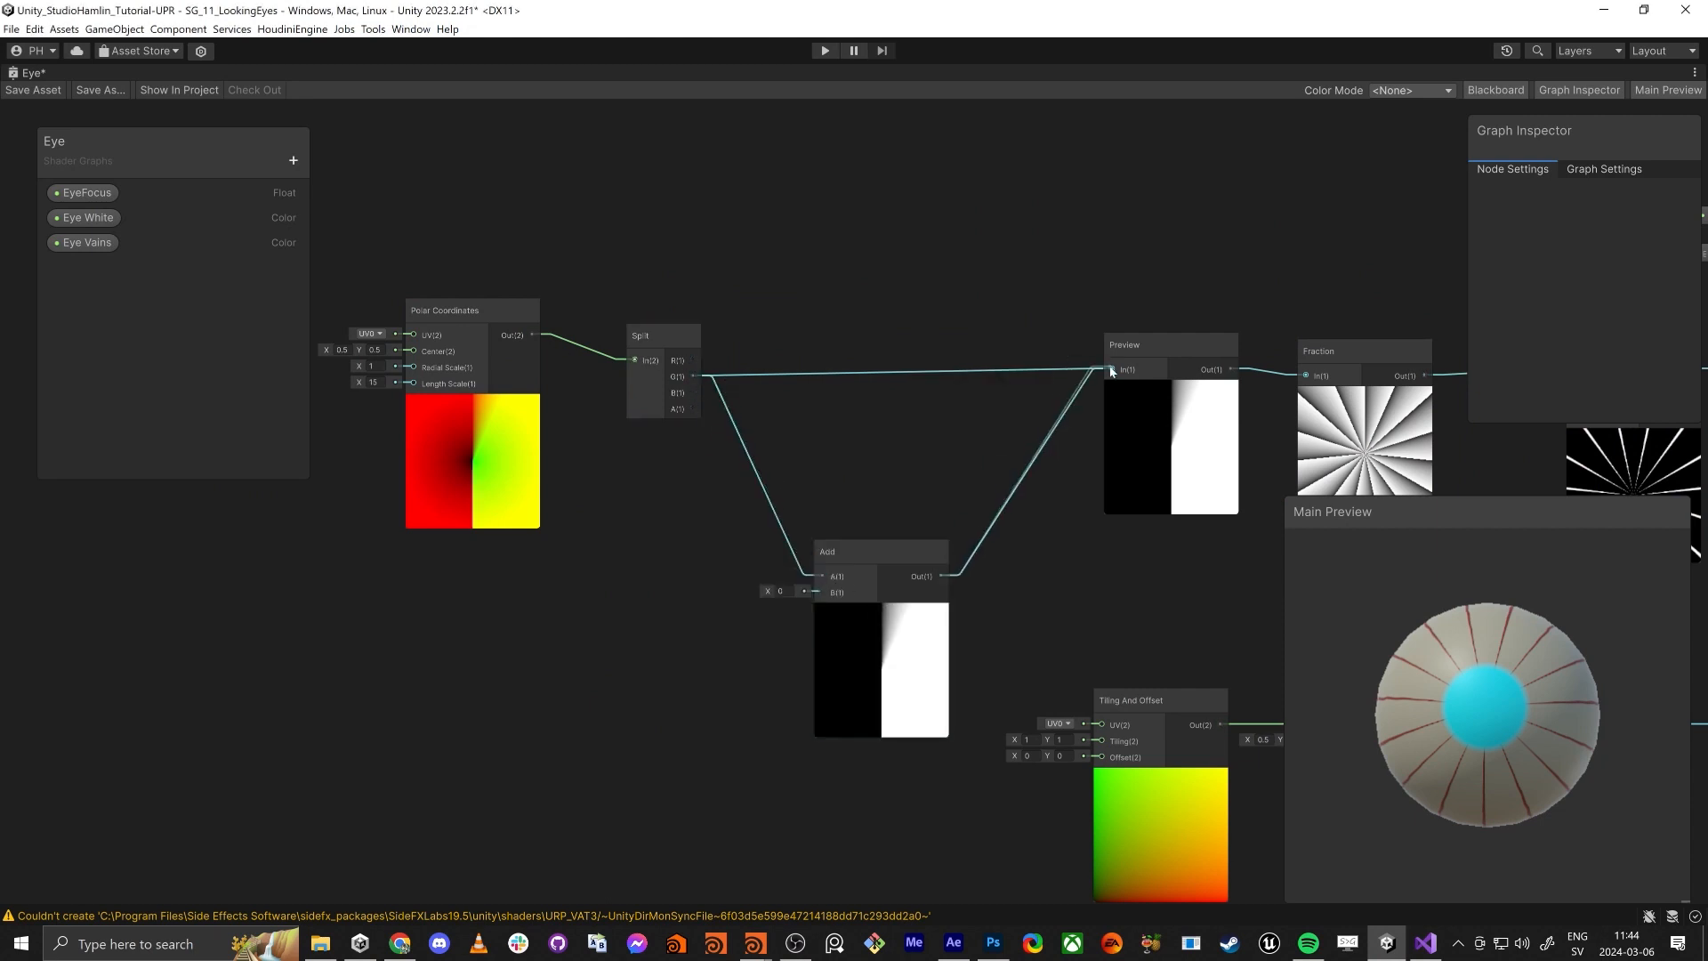
left_click_drag(847, 555, 903, 344)
Step: Add a Simple Noise node and place it below the Polar Coordinates and Split nodes
key("space")
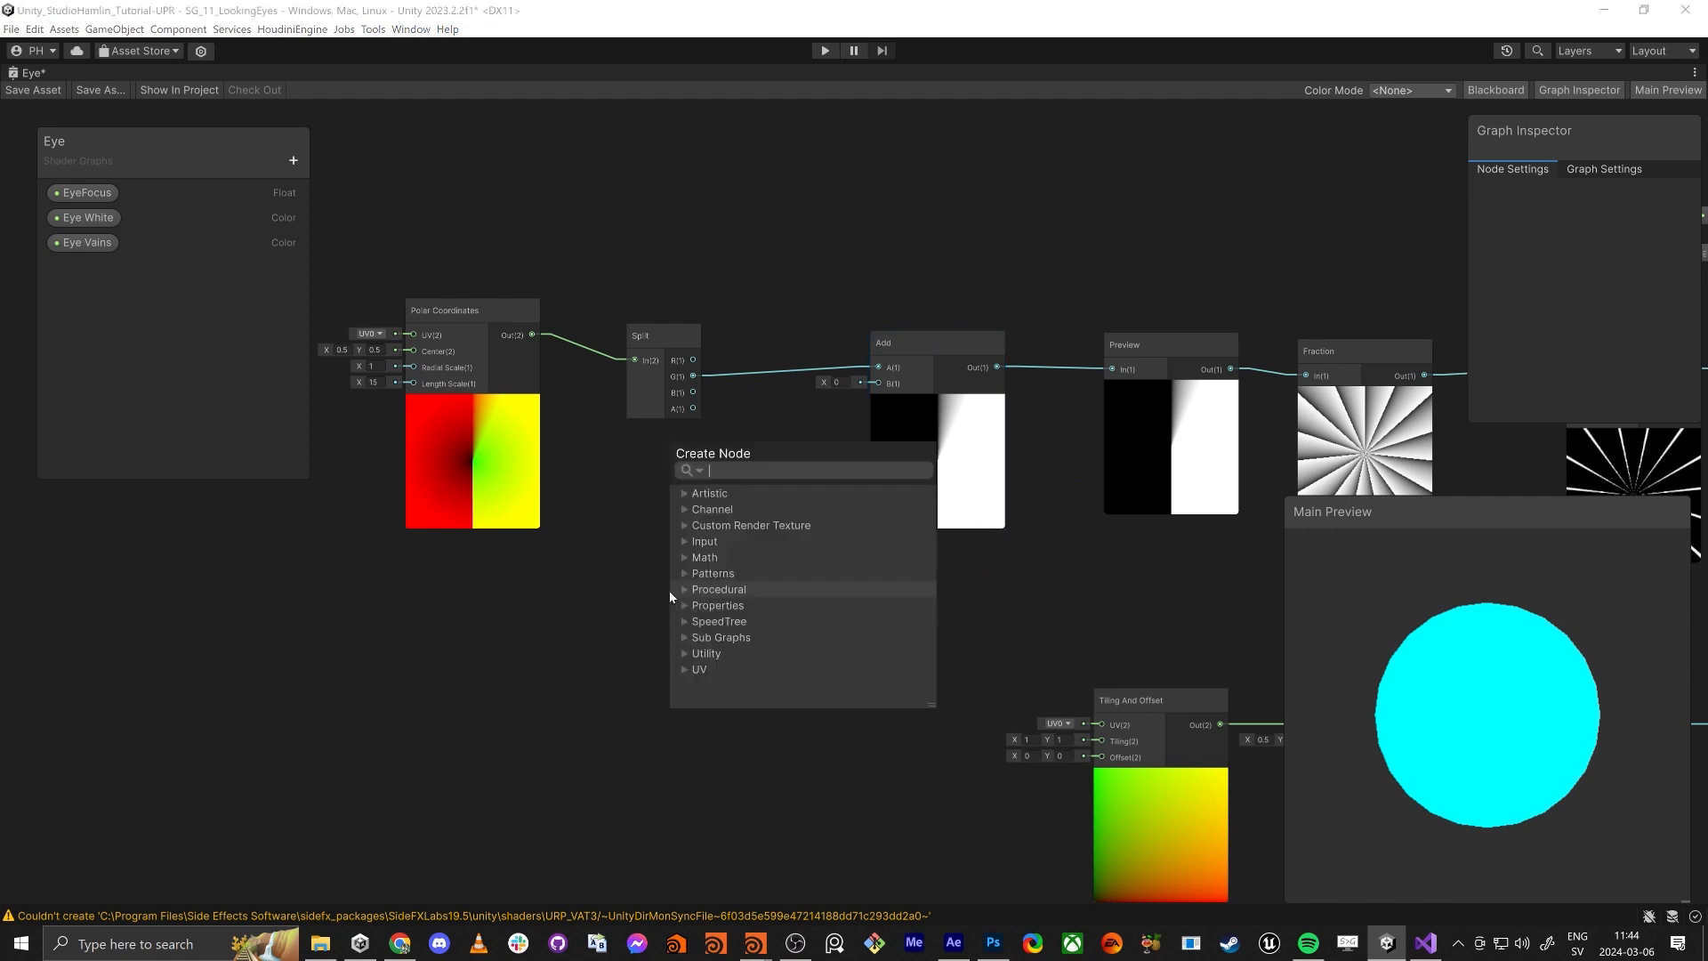
type("noise")
key("Return")
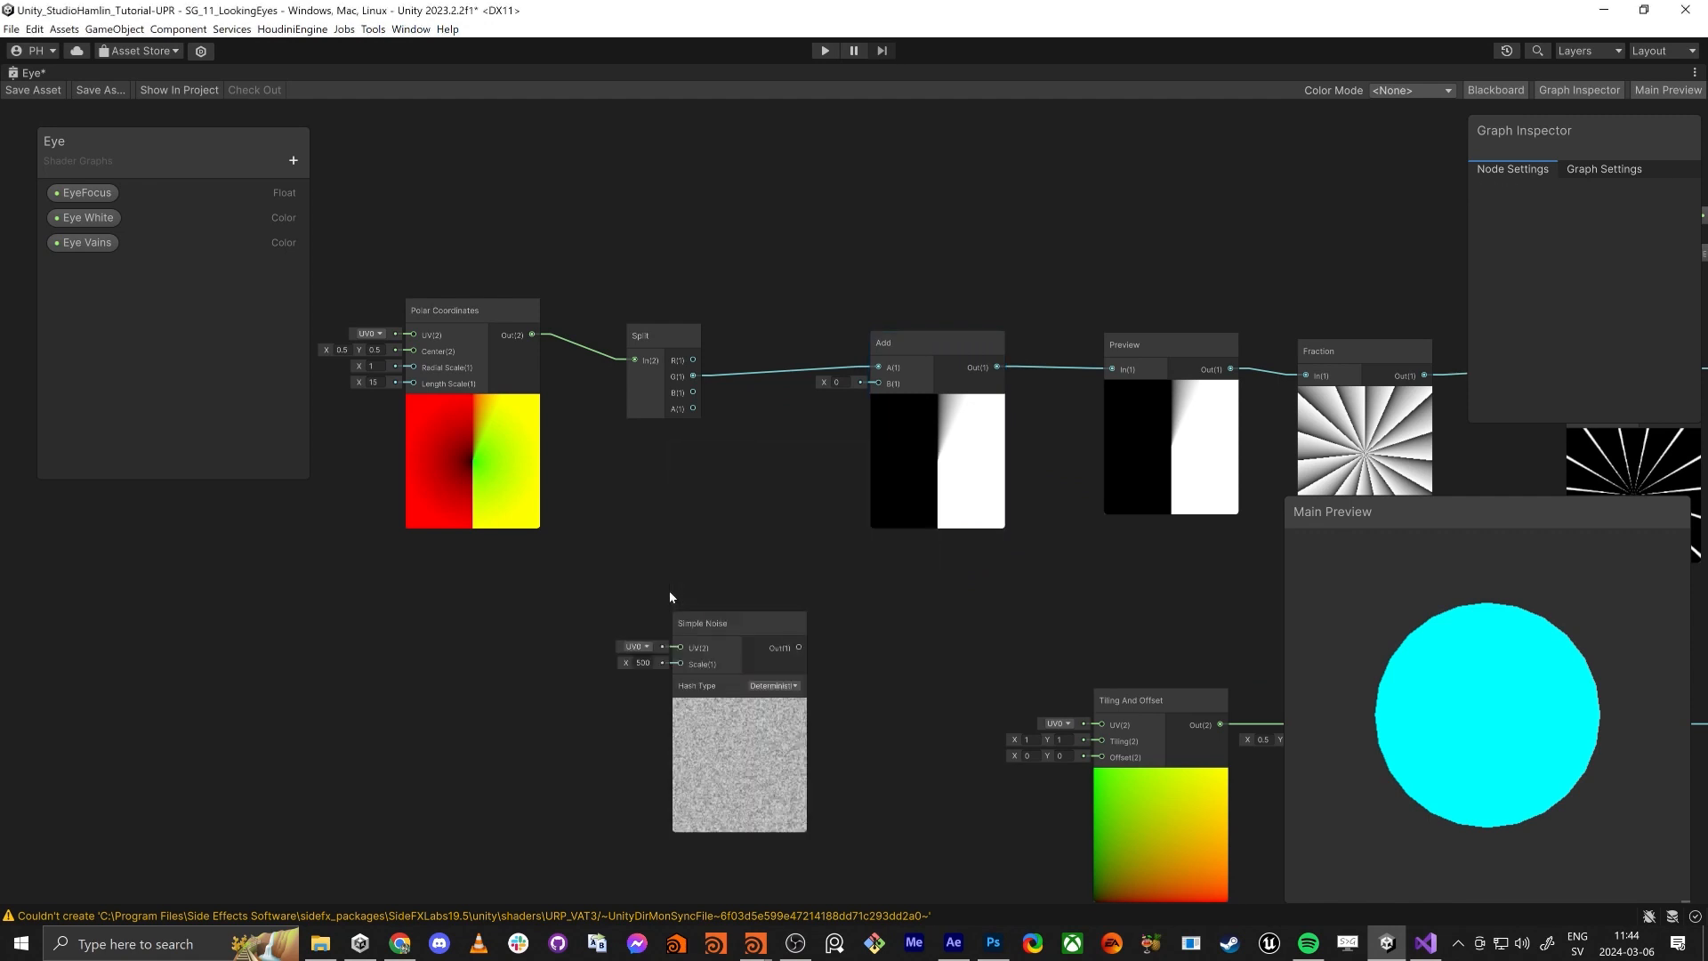
left_click_drag(670, 598, 591, 597)
Step: Search the node library for noise and look through the available noise types
key("space")
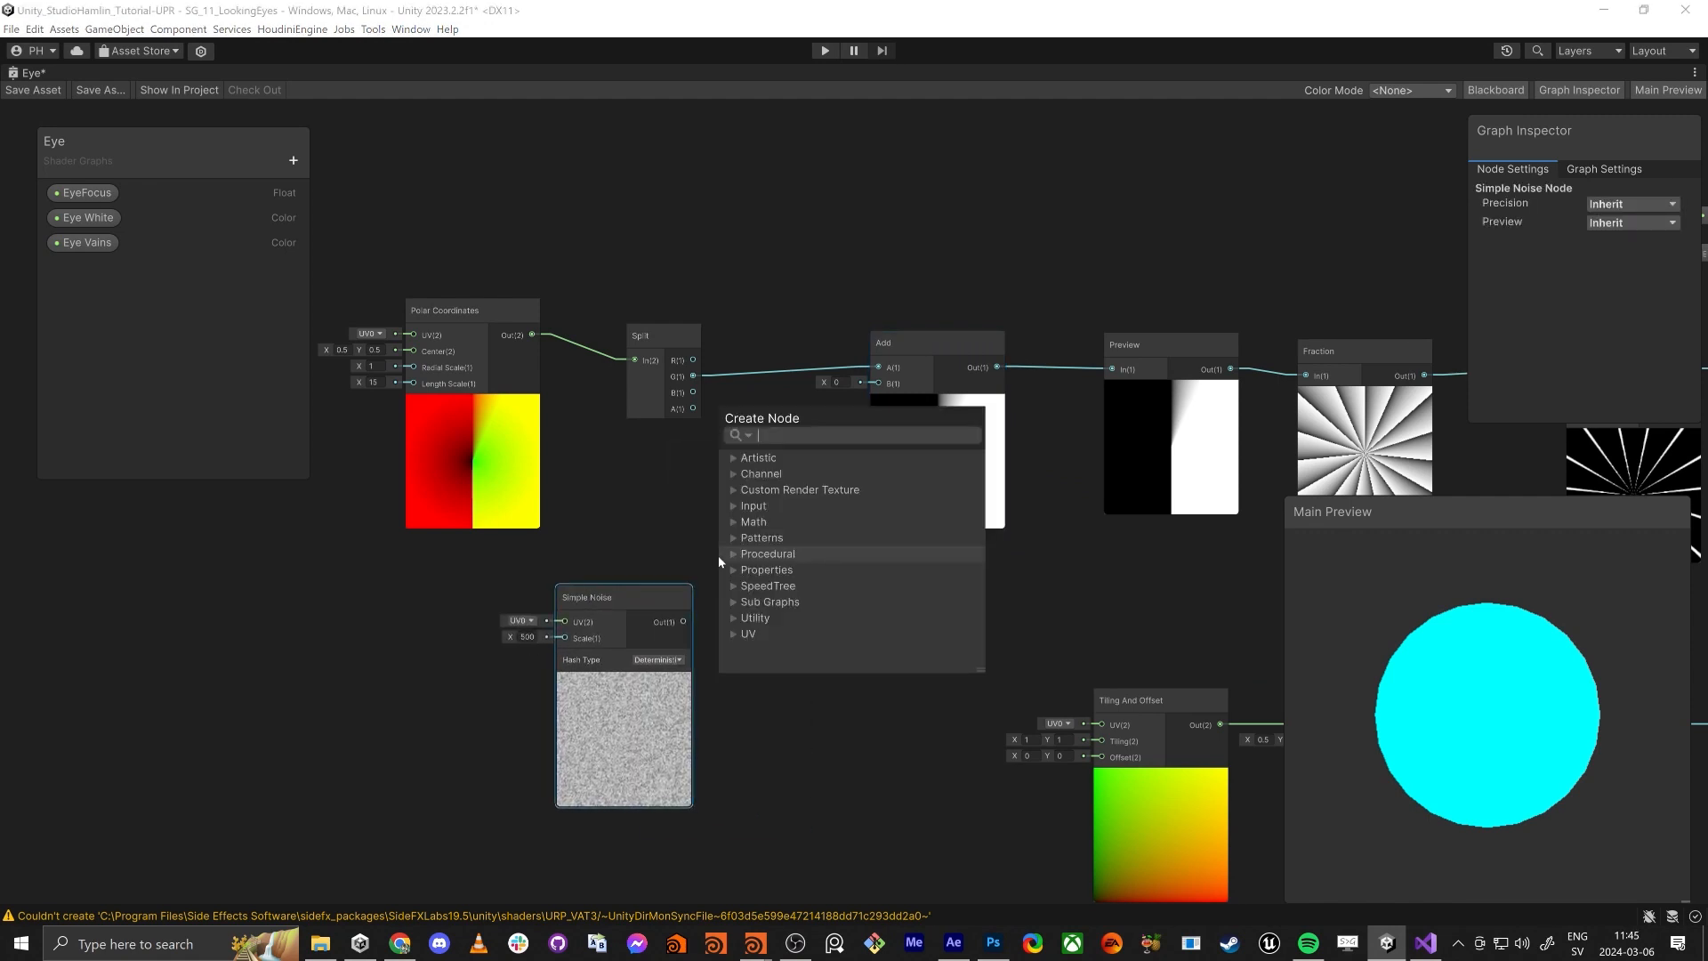
type("noise")
scroll(790, 598, "down", 2)
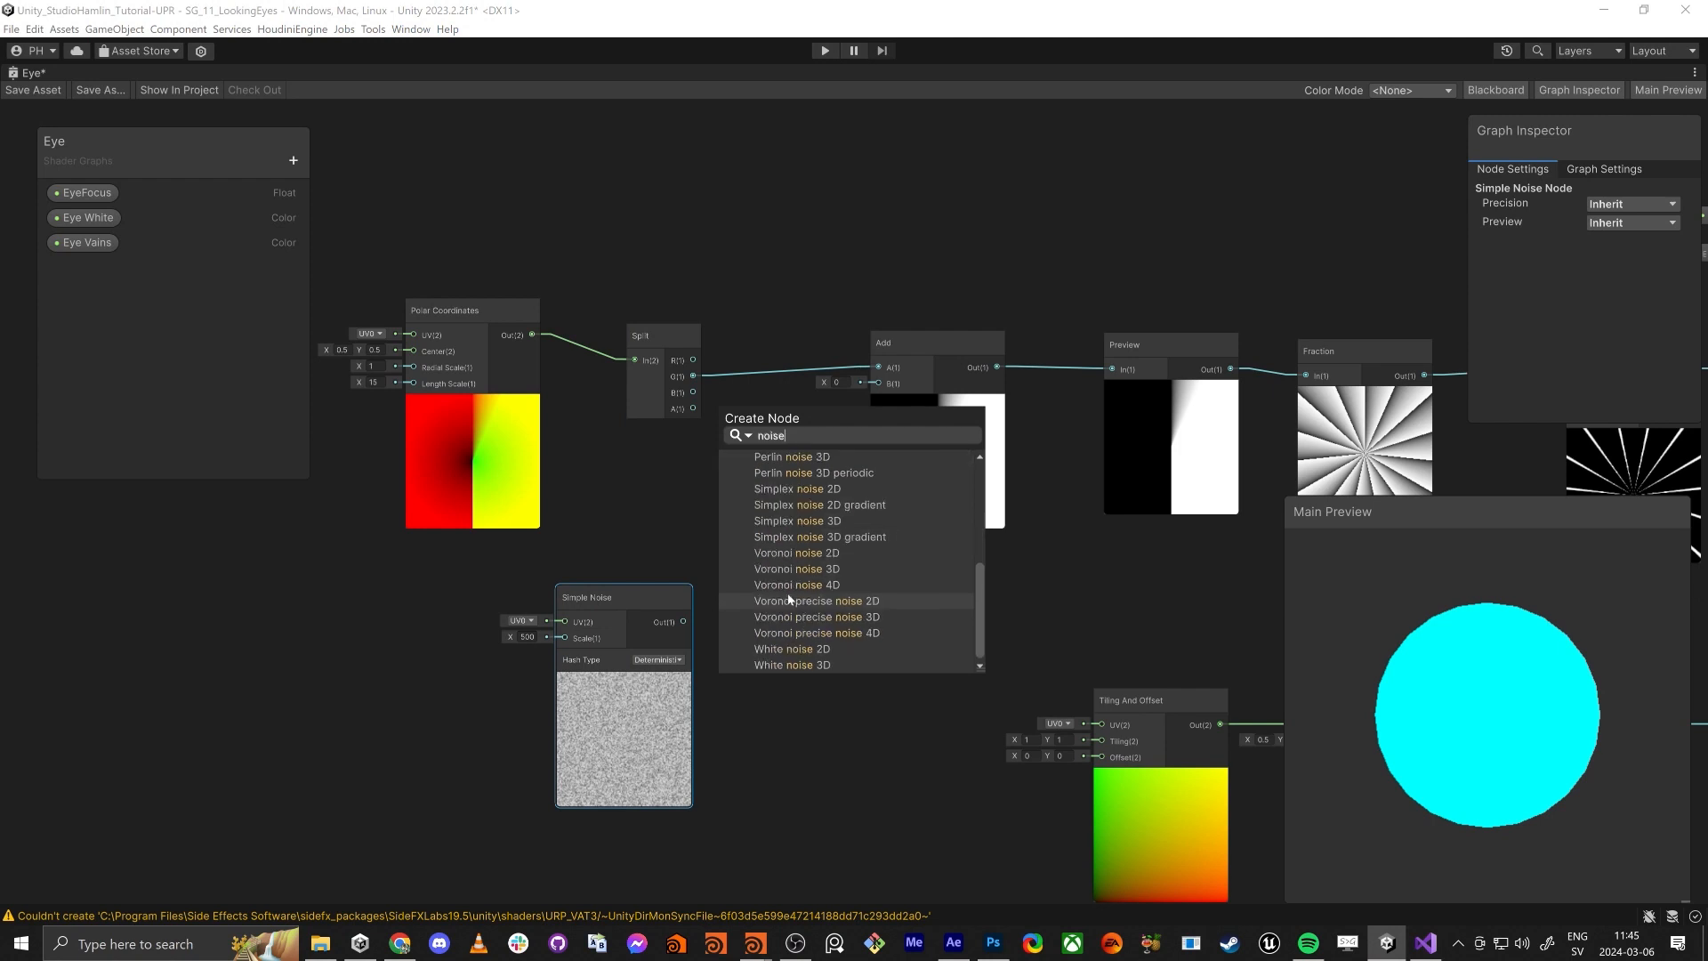
scroll(808, 580, "up", 5)
scroll(823, 678, "down", 6)
scroll(820, 640, "down", 5)
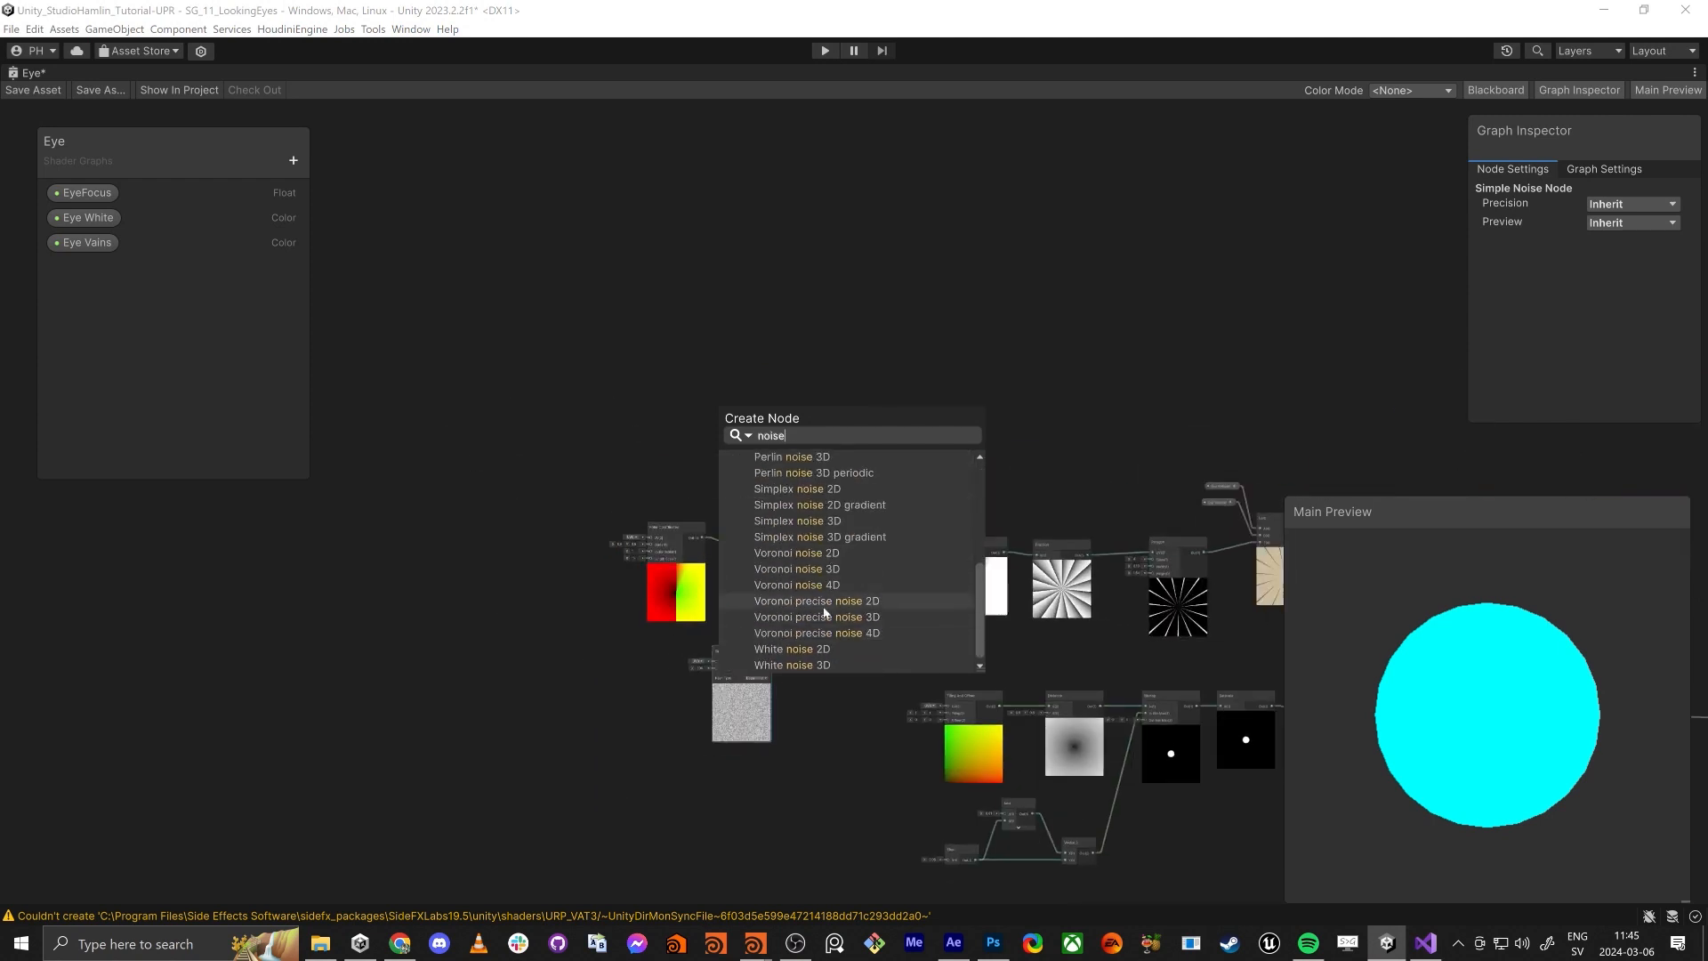
scroll(832, 605, "up", 5)
scroll(839, 608, "down", 5)
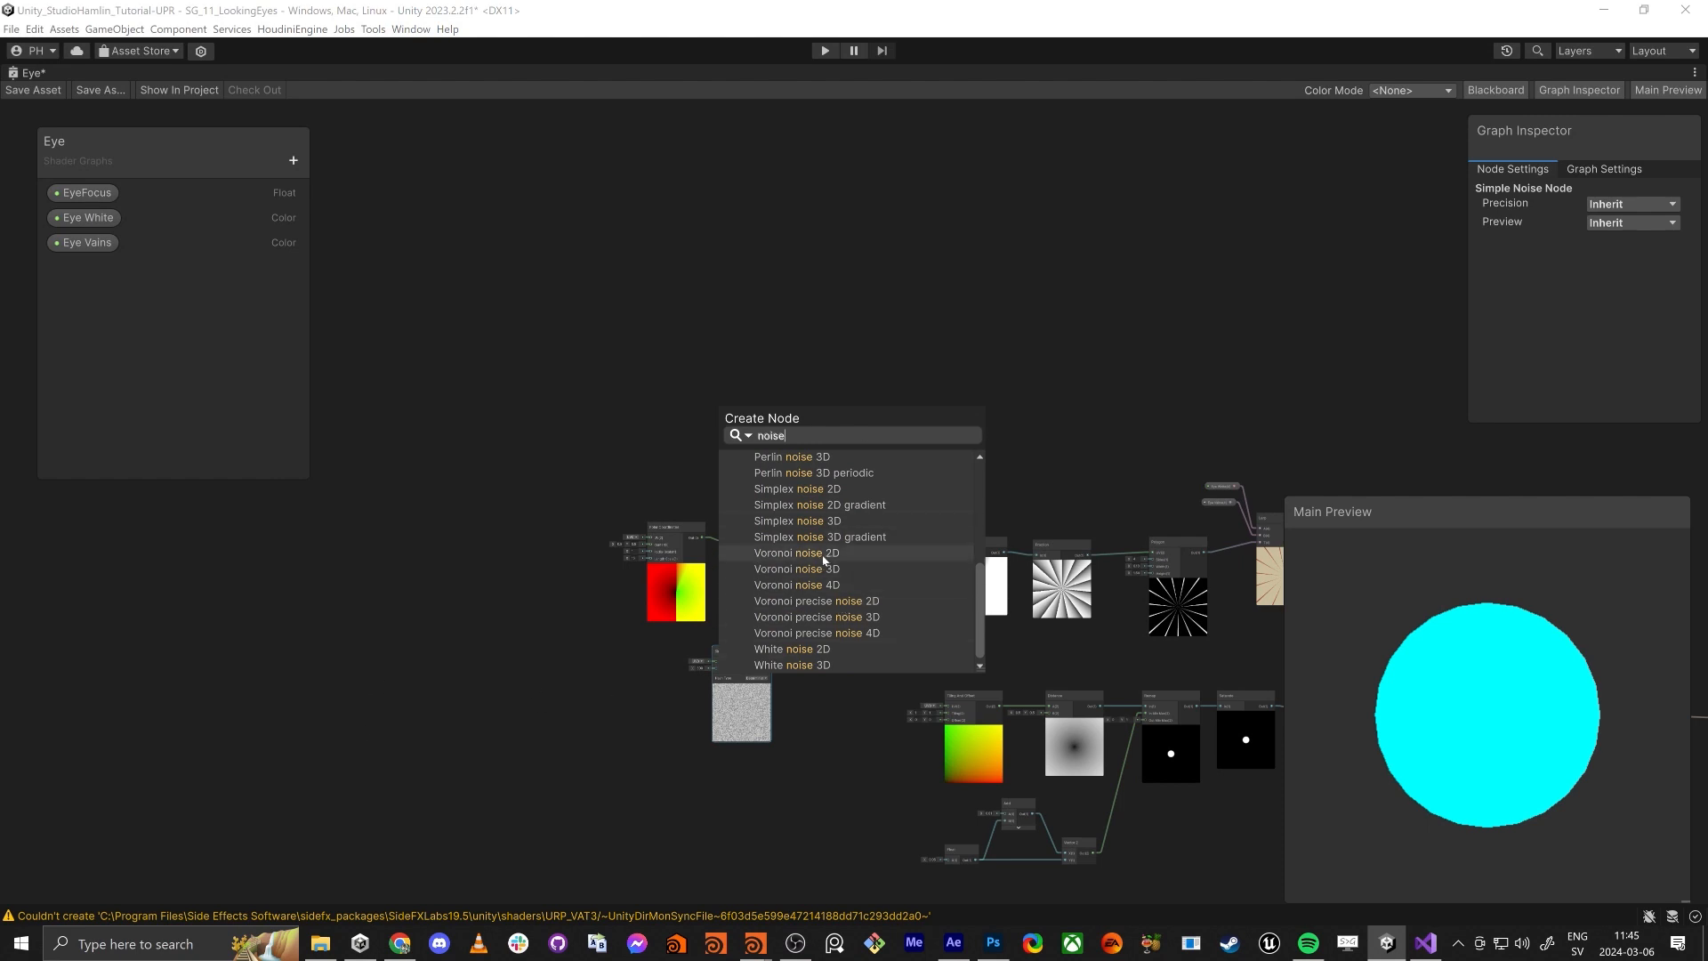
left_click(411, 774)
Step: Connect the Simple Noise output to the Add node's B input and set the noise Scale to 50
scroll(834, 619, "up", 4)
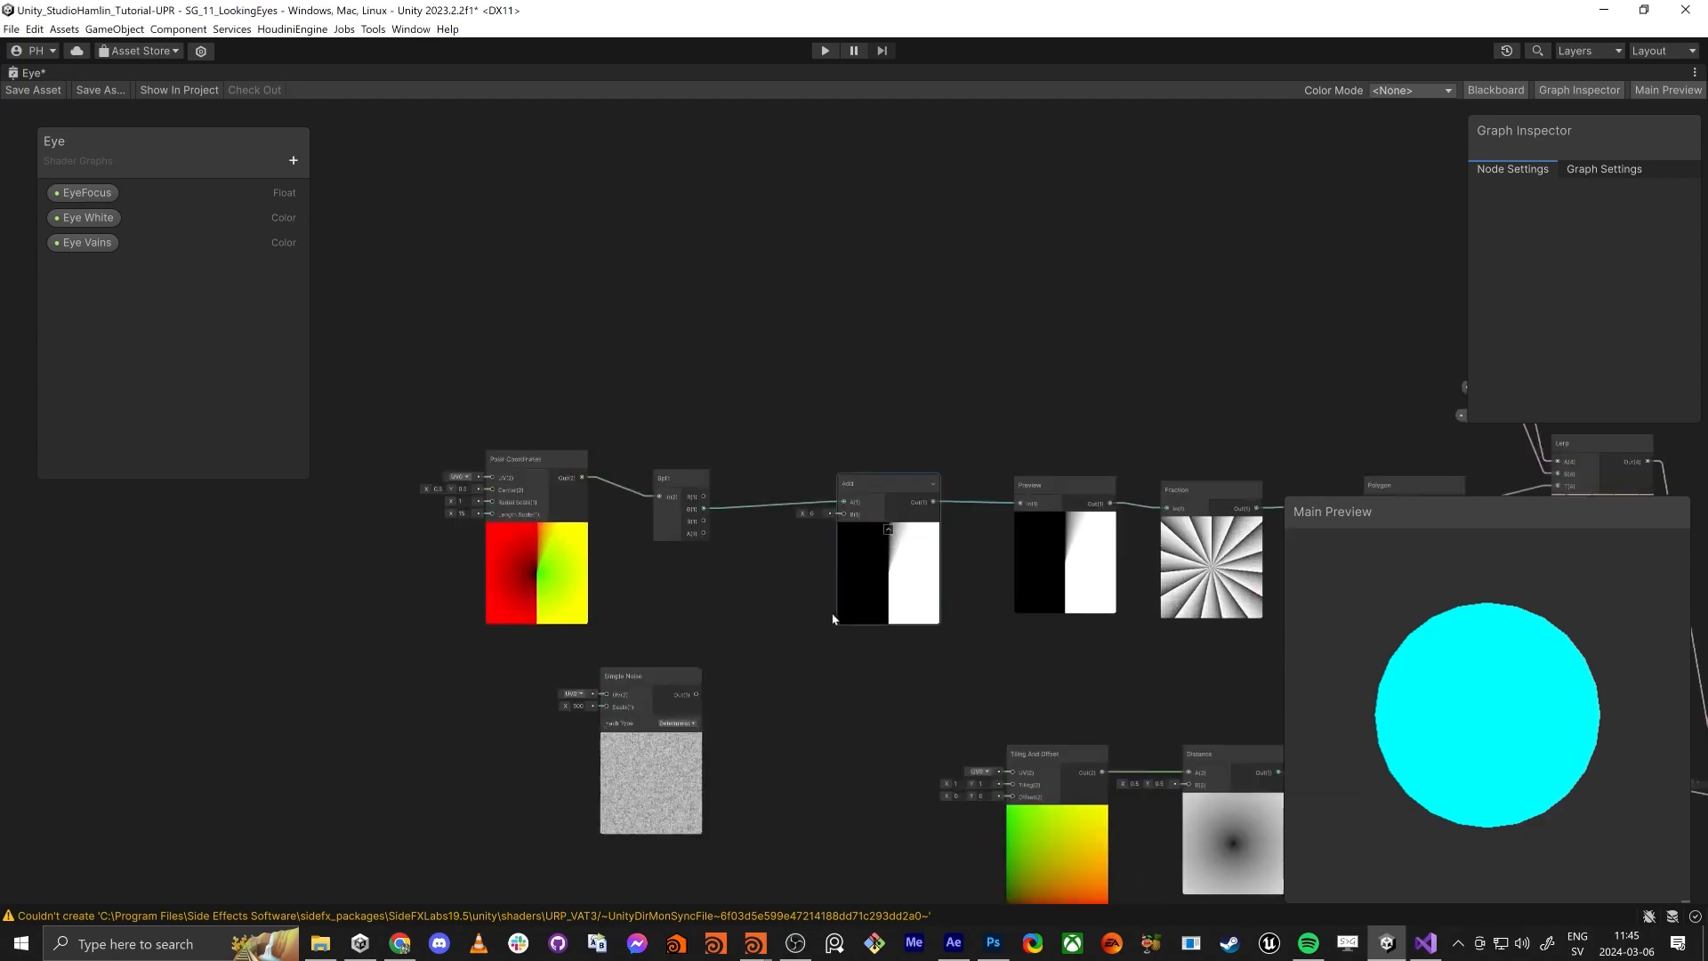
scroll(837, 587, "up", 1)
left_click_drag(925, 444, 785, 582)
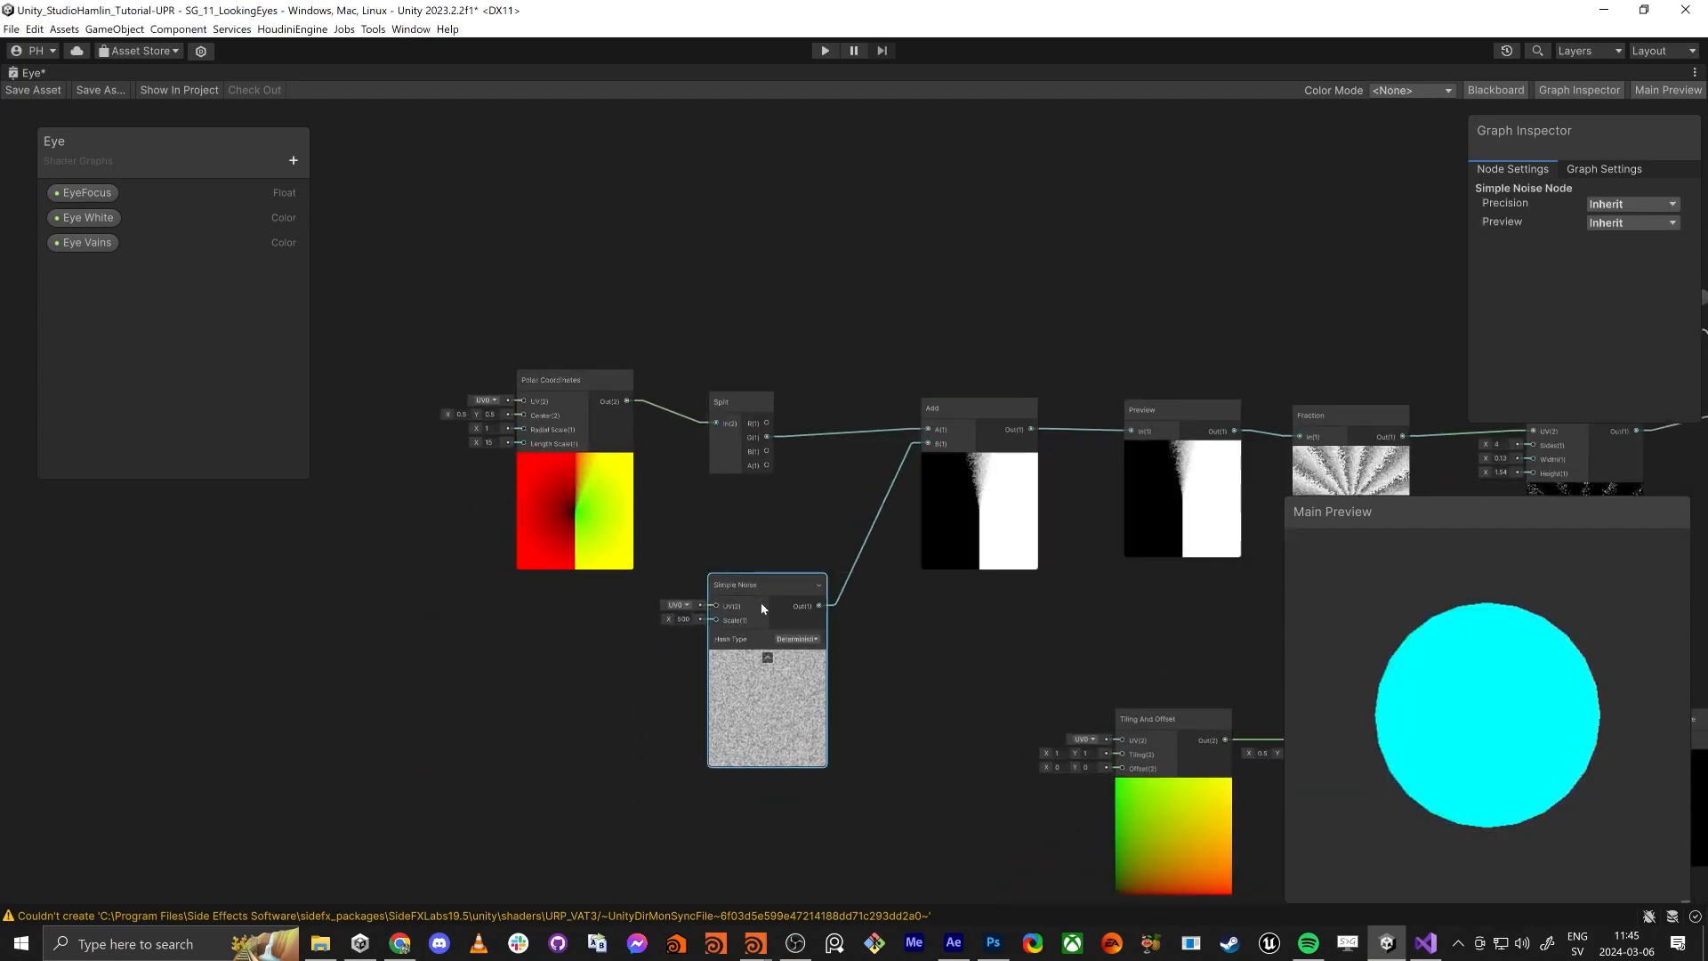
left_click(682, 619)
type("50")
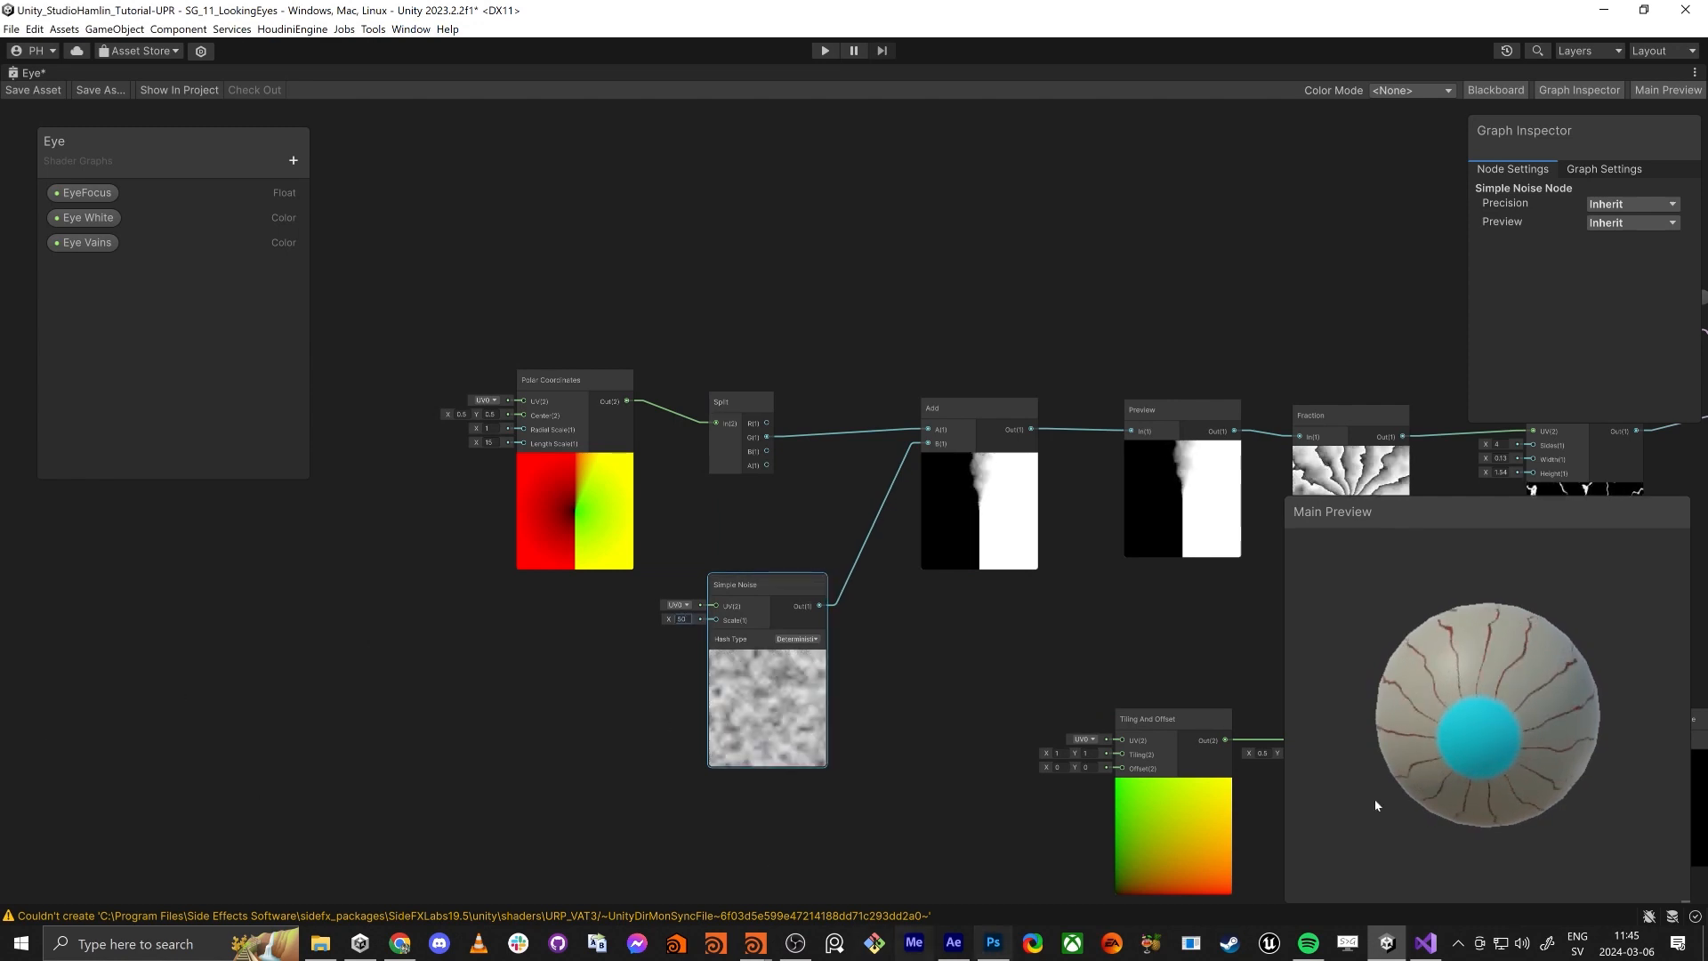
Step: Try a white pupil by setting X of the final Lerp's B input to 1
left_click_drag(1375, 799, 1459, 703)
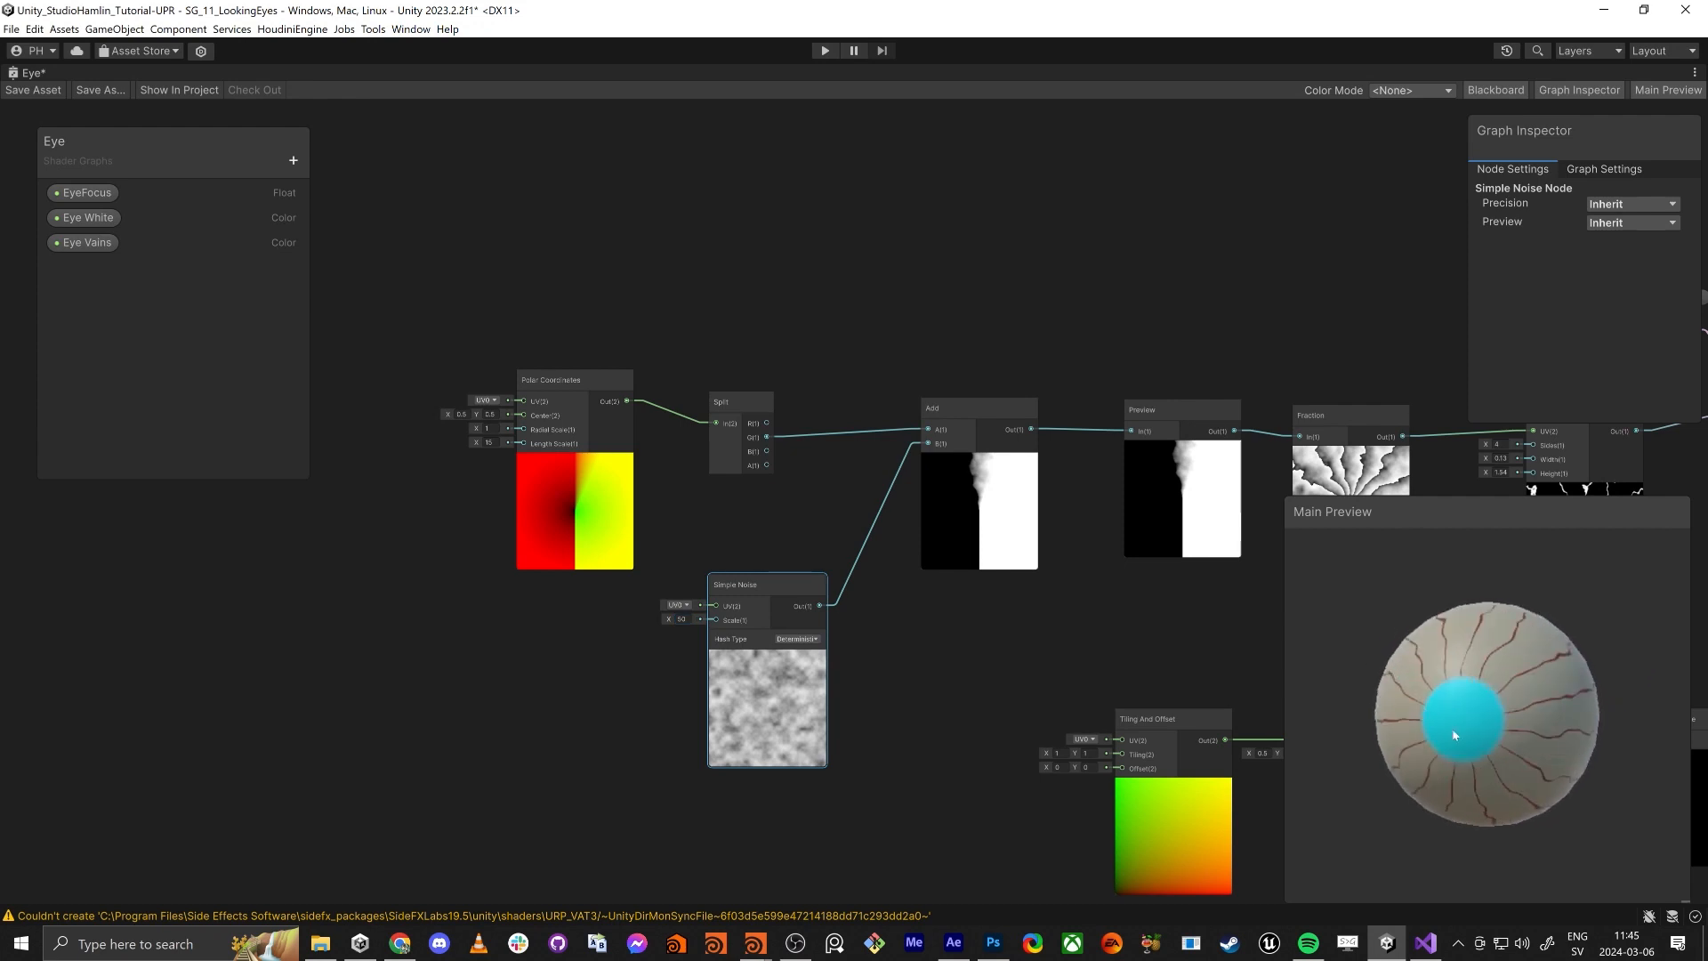
middle_click_drag(1150, 710, 907, 698)
left_click_drag(1473, 704, 1495, 703)
middle_click_drag(1072, 616, 454, 549)
middle_click_drag(583, 771, 769, 602)
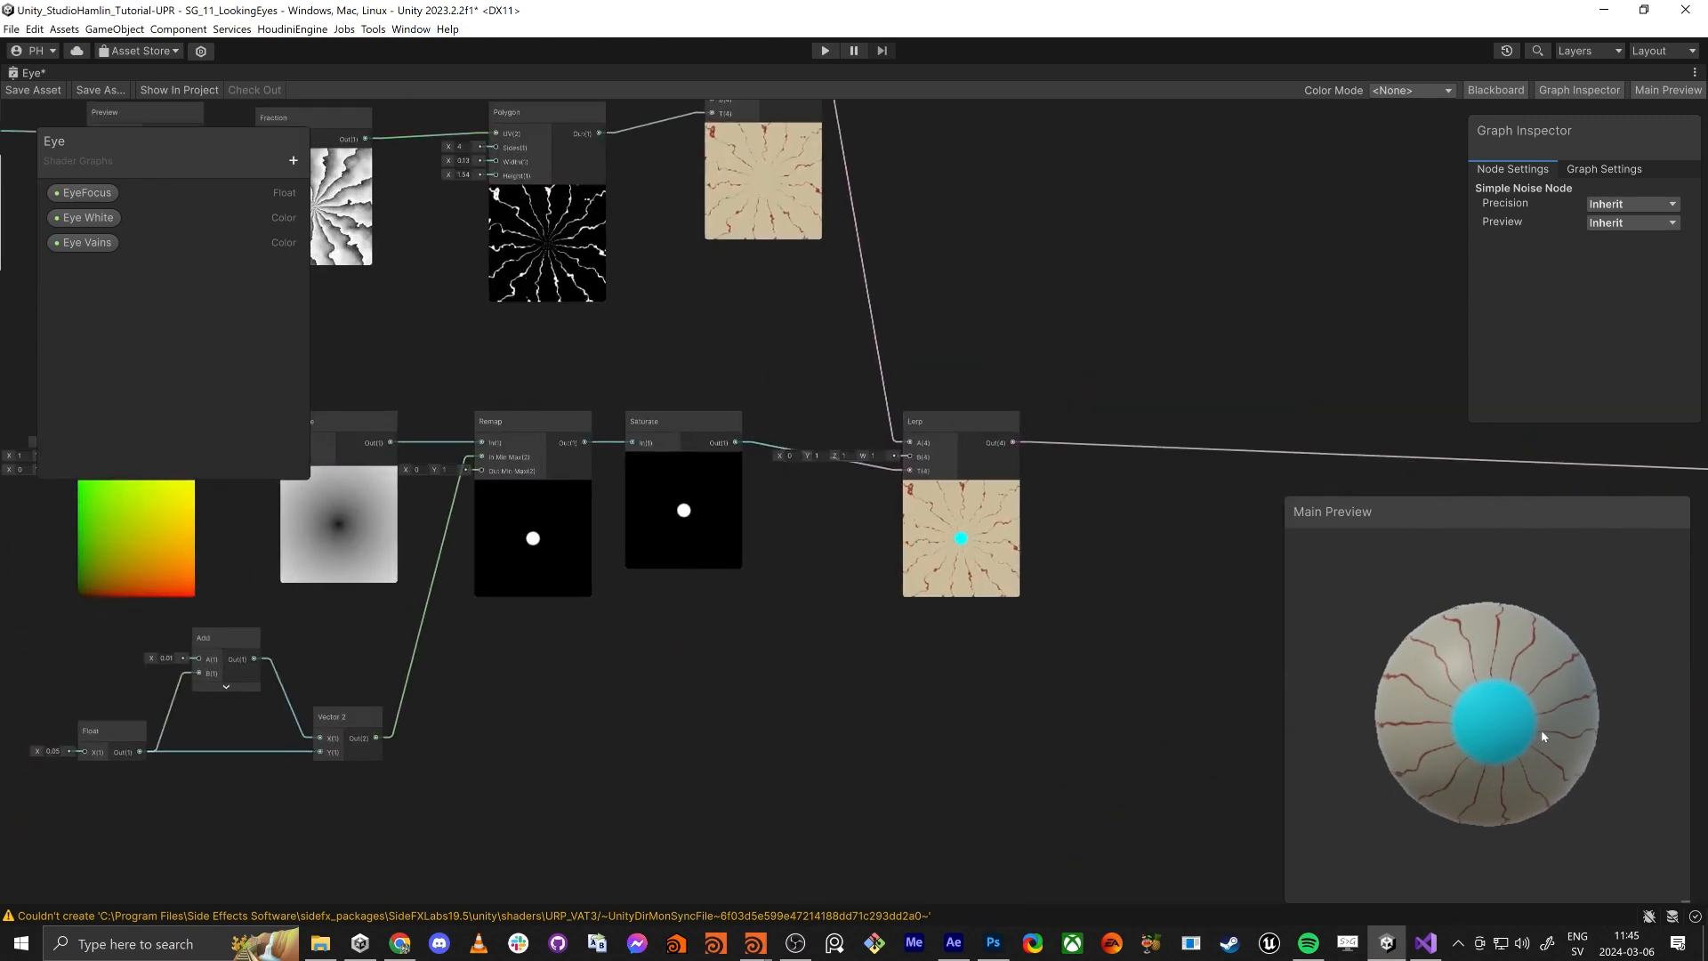
scroll(703, 412, "up", 3)
left_click(835, 478)
type("1")
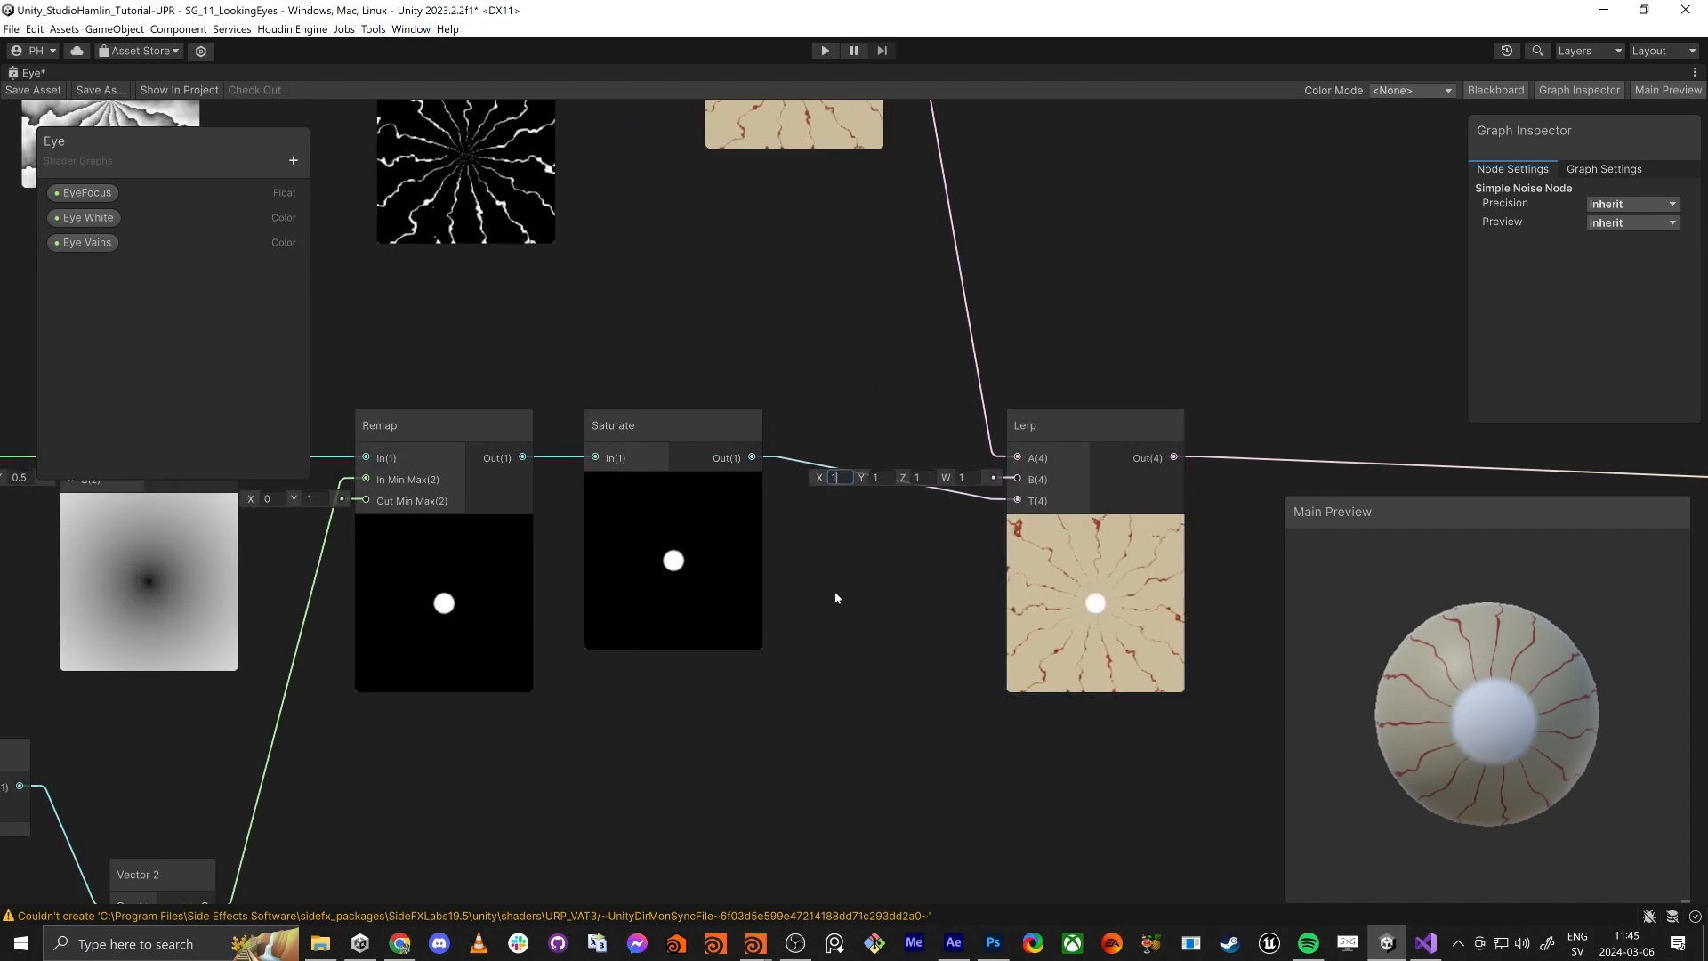
key("Tab")
Step: Make the pupil black by setting X, Y and Z of the final Lerp's B input to 0
left_click(836, 478)
type("0")
key("Tab")
type("0")
key("Tab")
type("0")
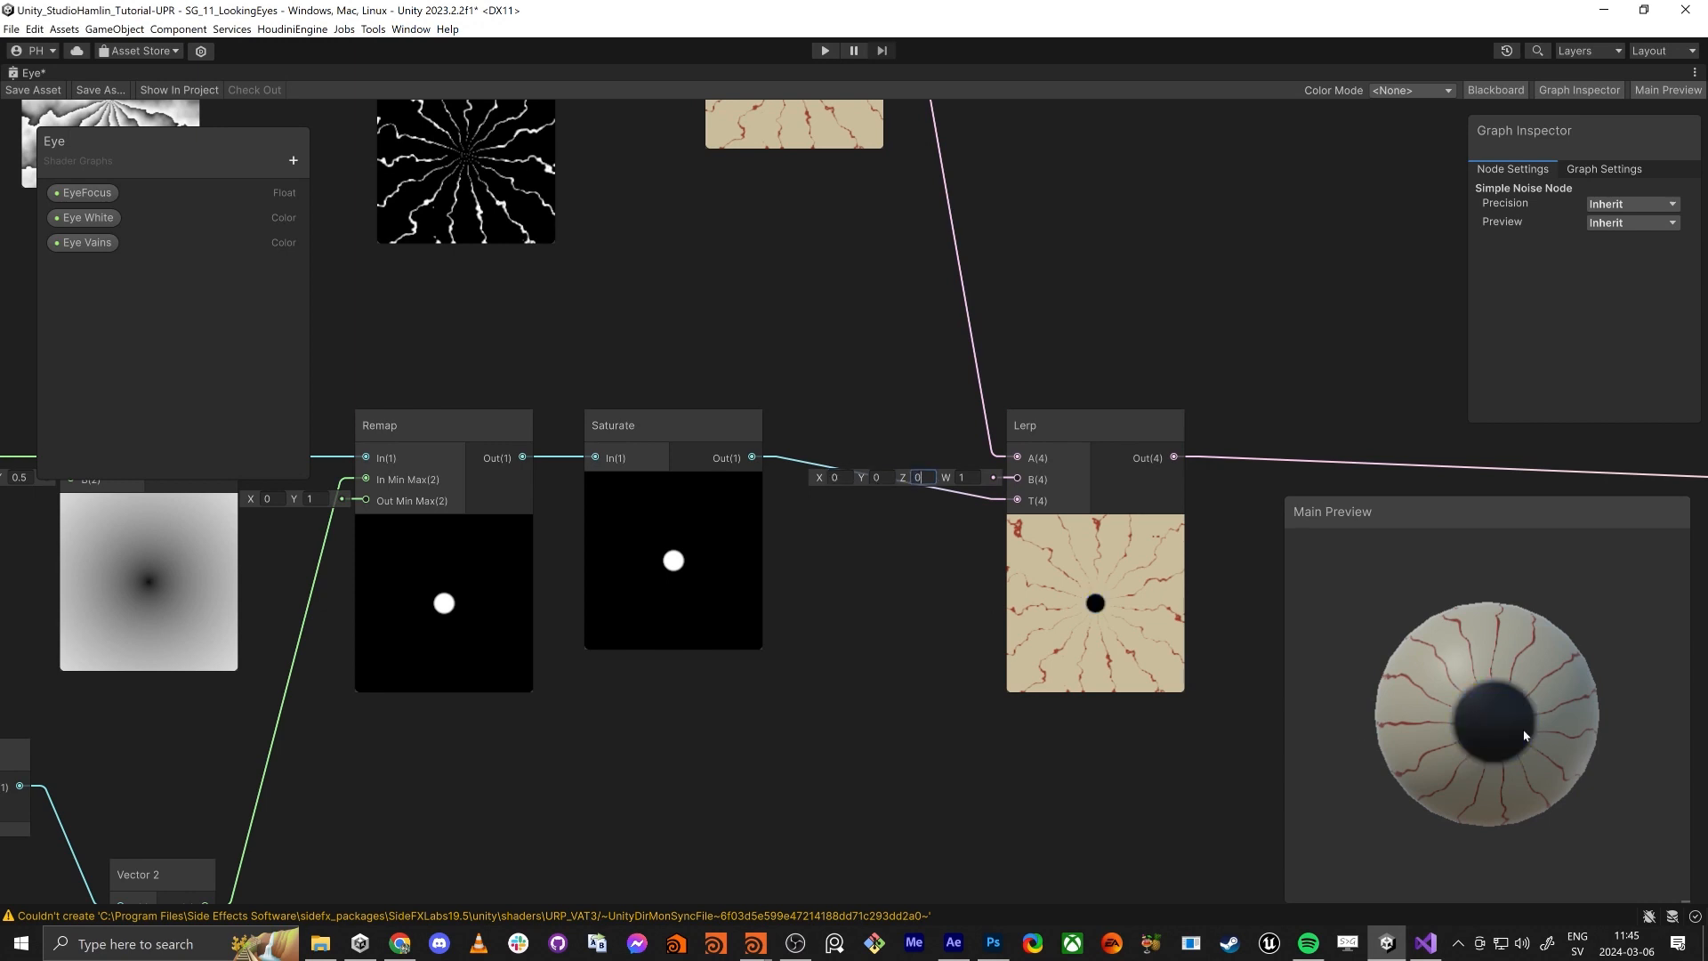
Step: Shift the Simple Noise node slightly and raise its Scale to about 107 for finer vein distortion
left_click_drag(1525, 736, 1494, 757)
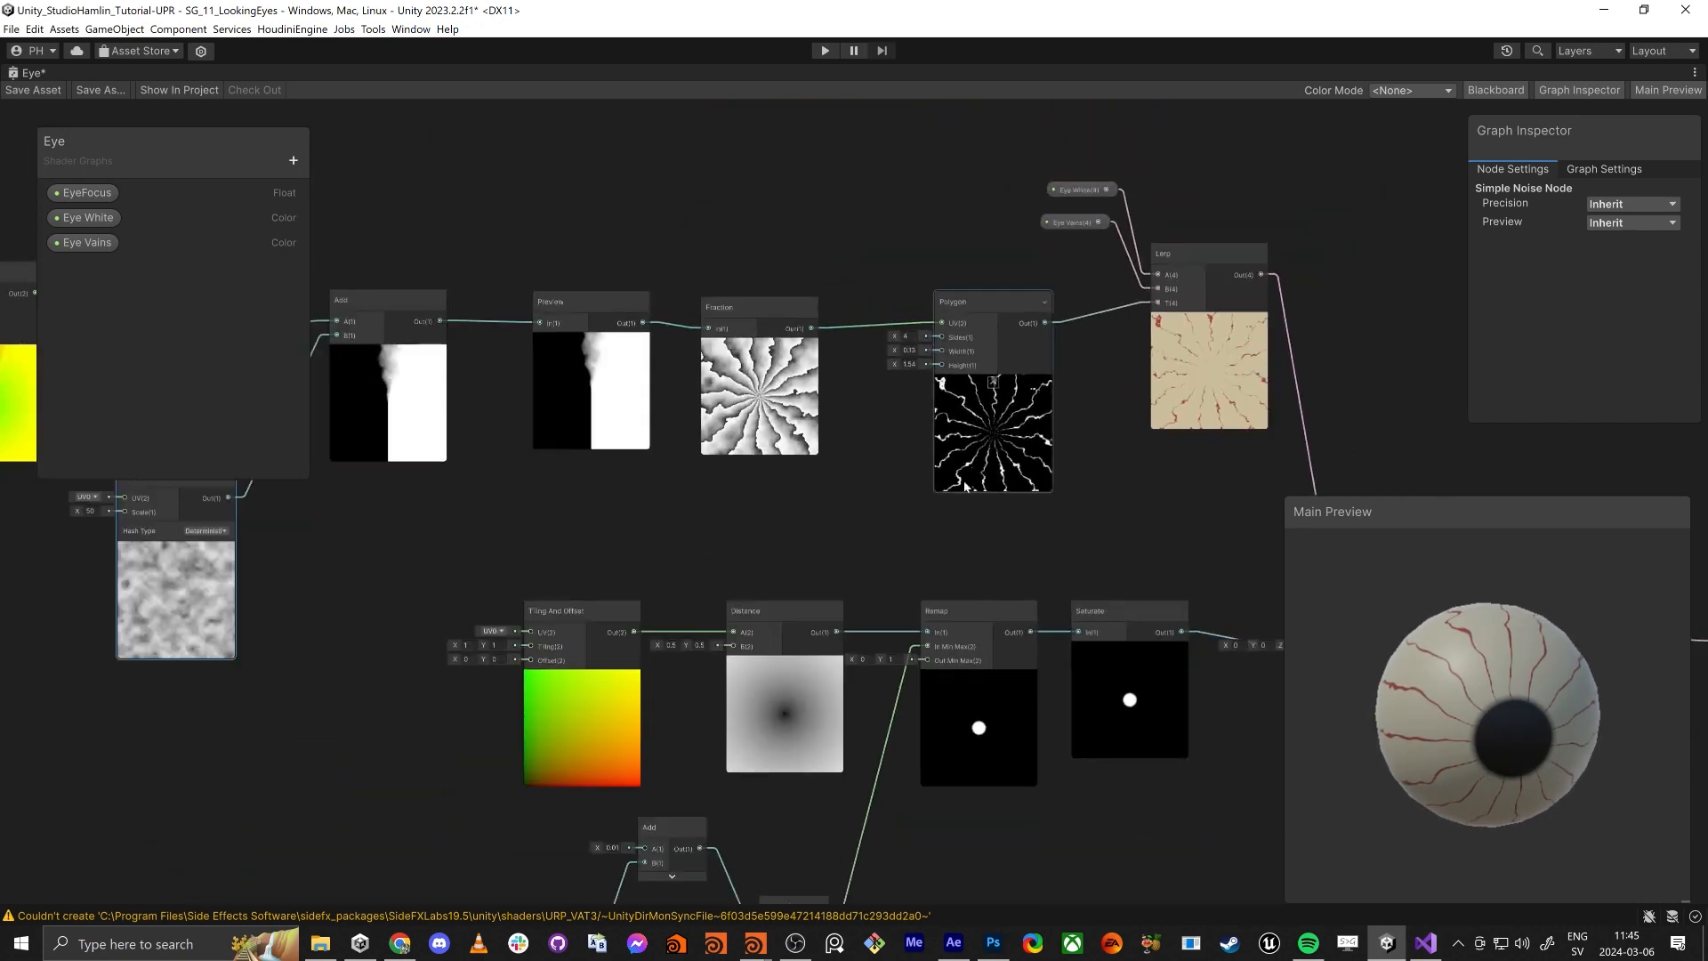
middle_click_drag(762, 559, 1044, 542)
scroll(1045, 542, "down", 2)
left_click_drag(592, 473, 601, 464)
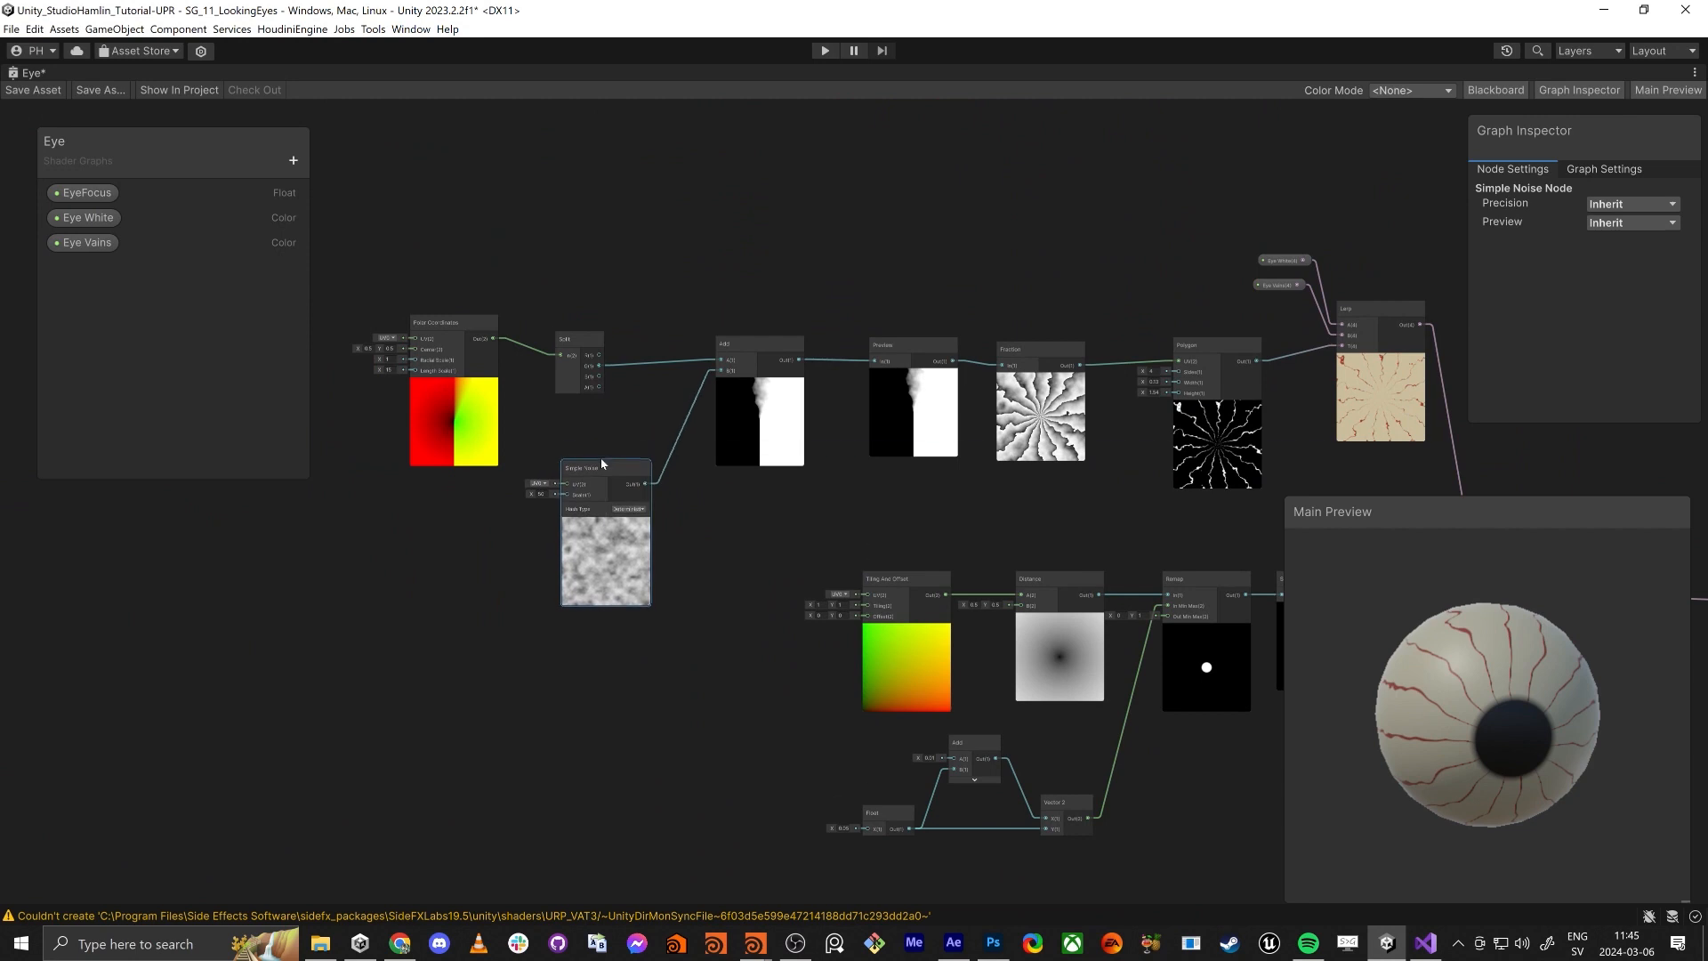
scroll(593, 499, "up", 3)
left_click_drag(467, 486, 702, 478)
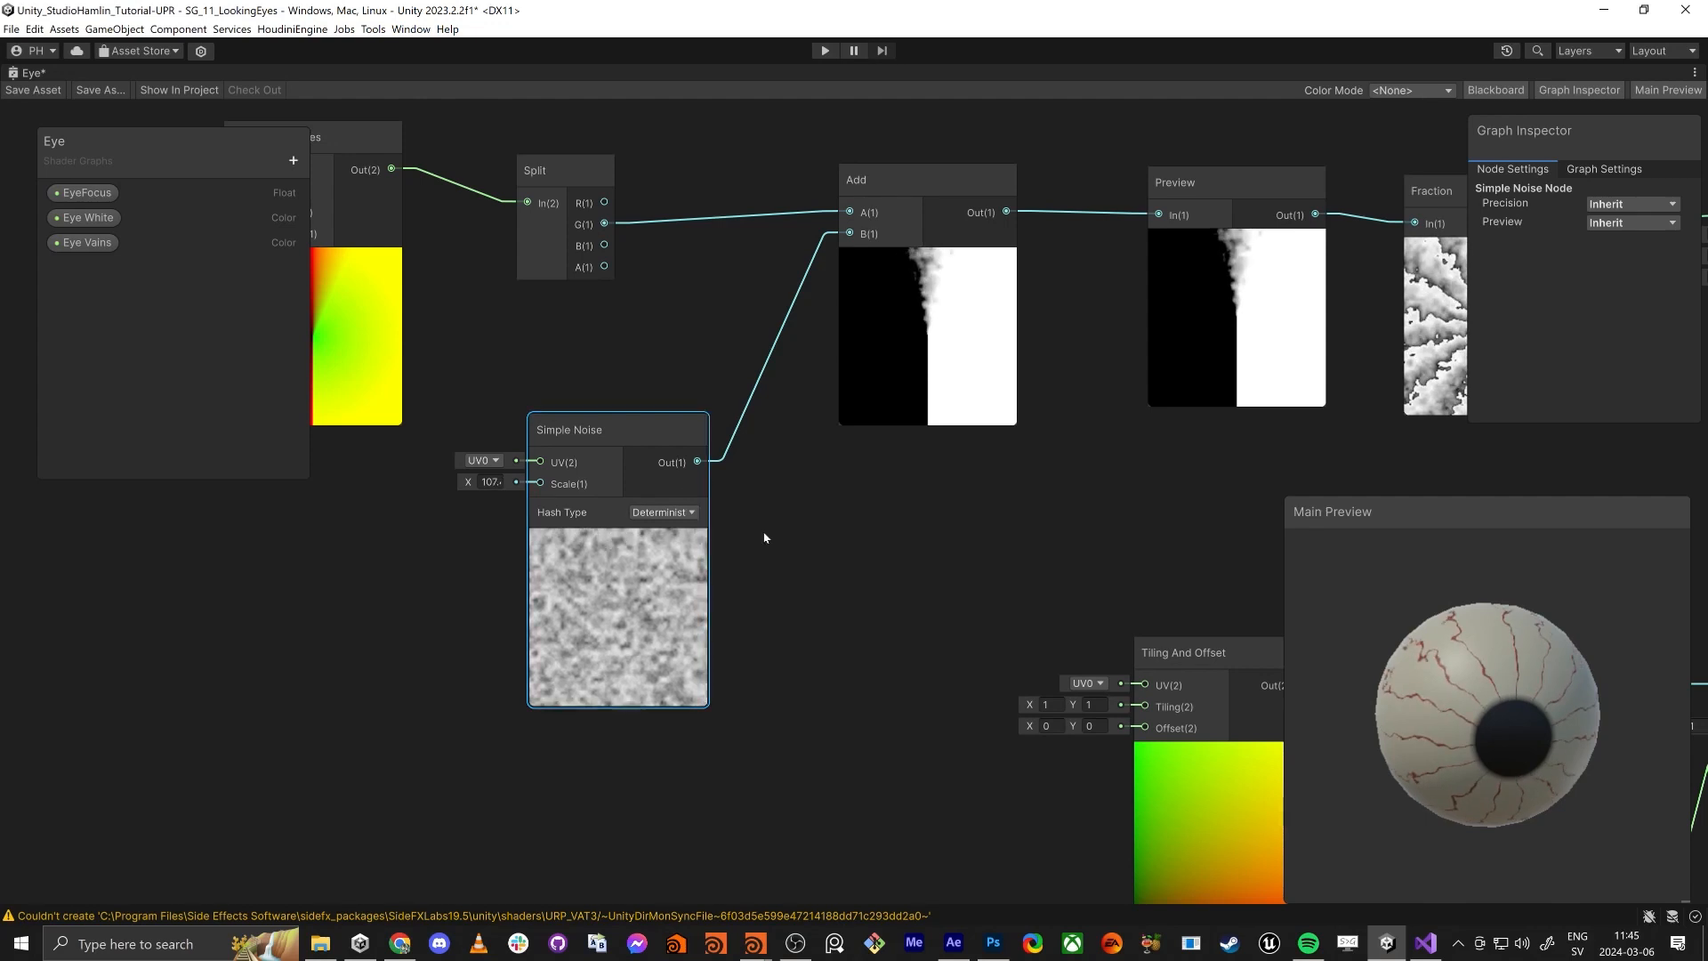
Step: Thin the veins by setting the Polygon's Width to 0.07
middle_click_drag(981, 544, 728, 537)
mouse_move(858, 489)
middle_mouse_down()
mouse_move(404, 564)
mouse_move(581, 520)
middle_mouse_up()
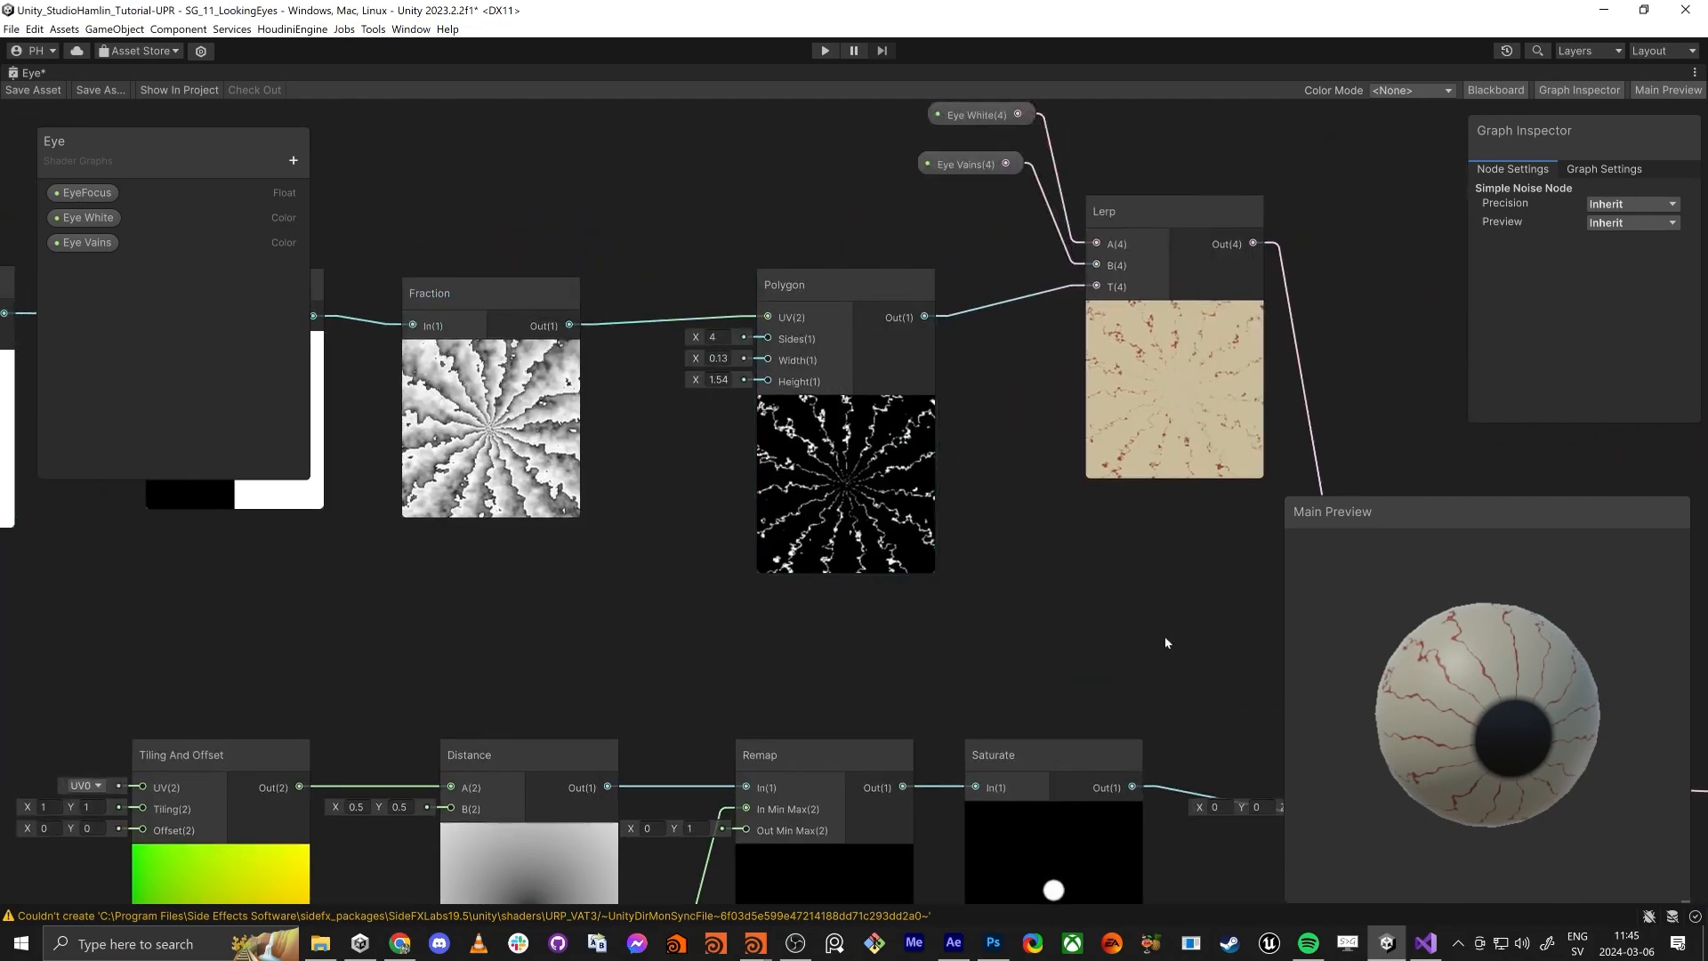
scroll(1464, 687, "up", 5)
left_click_drag(1464, 687, 1535, 710)
left_click_drag(694, 363, 687, 358)
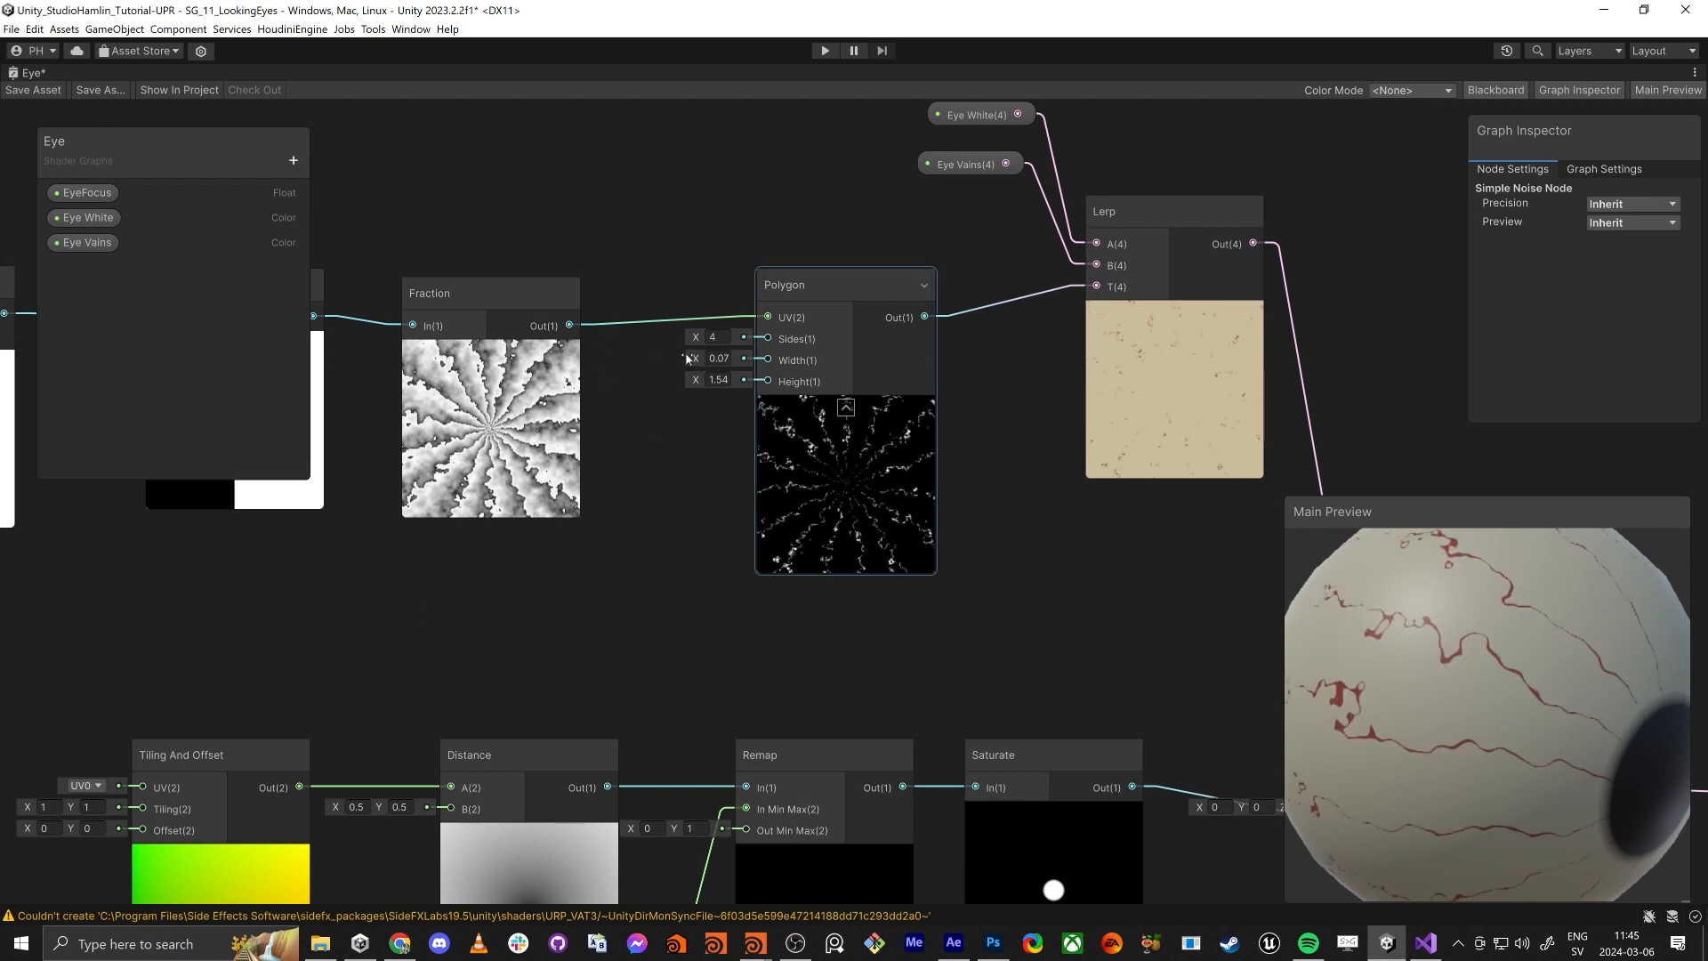
Step: Move the vein Lerp and its Eye White and Eye Vains properties farther from the Polygon node to make room
scroll(903, 495, "down", 3)
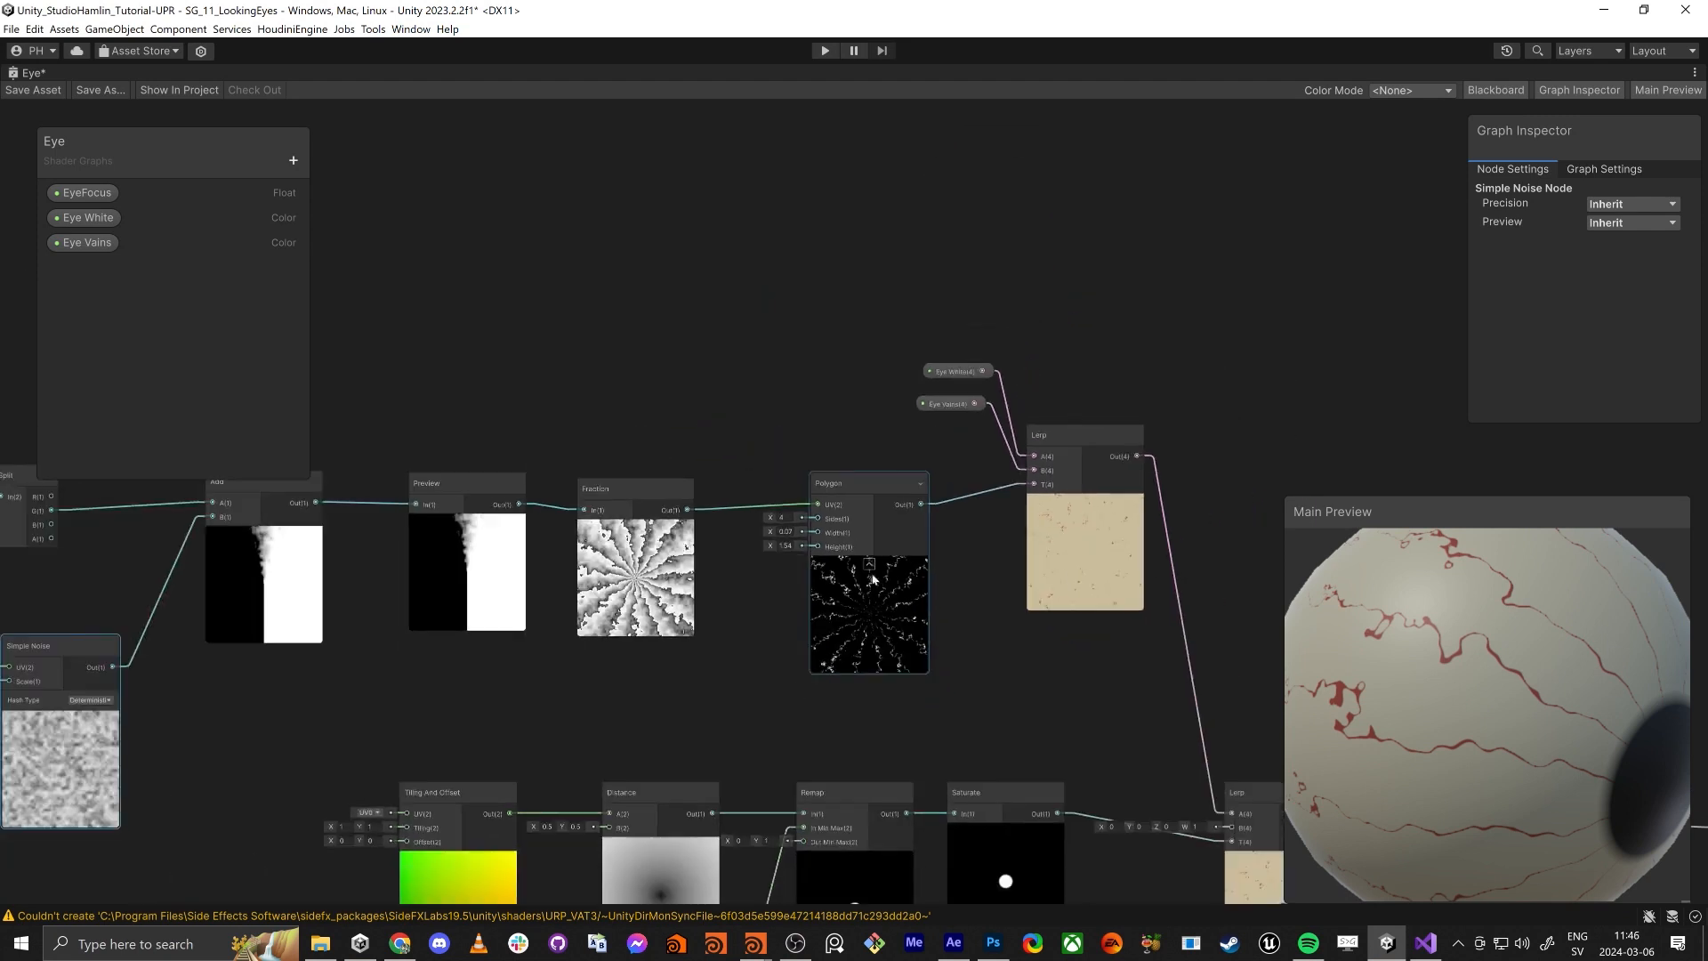
left_click_drag(904, 248, 1224, 429)
left_click(876, 370)
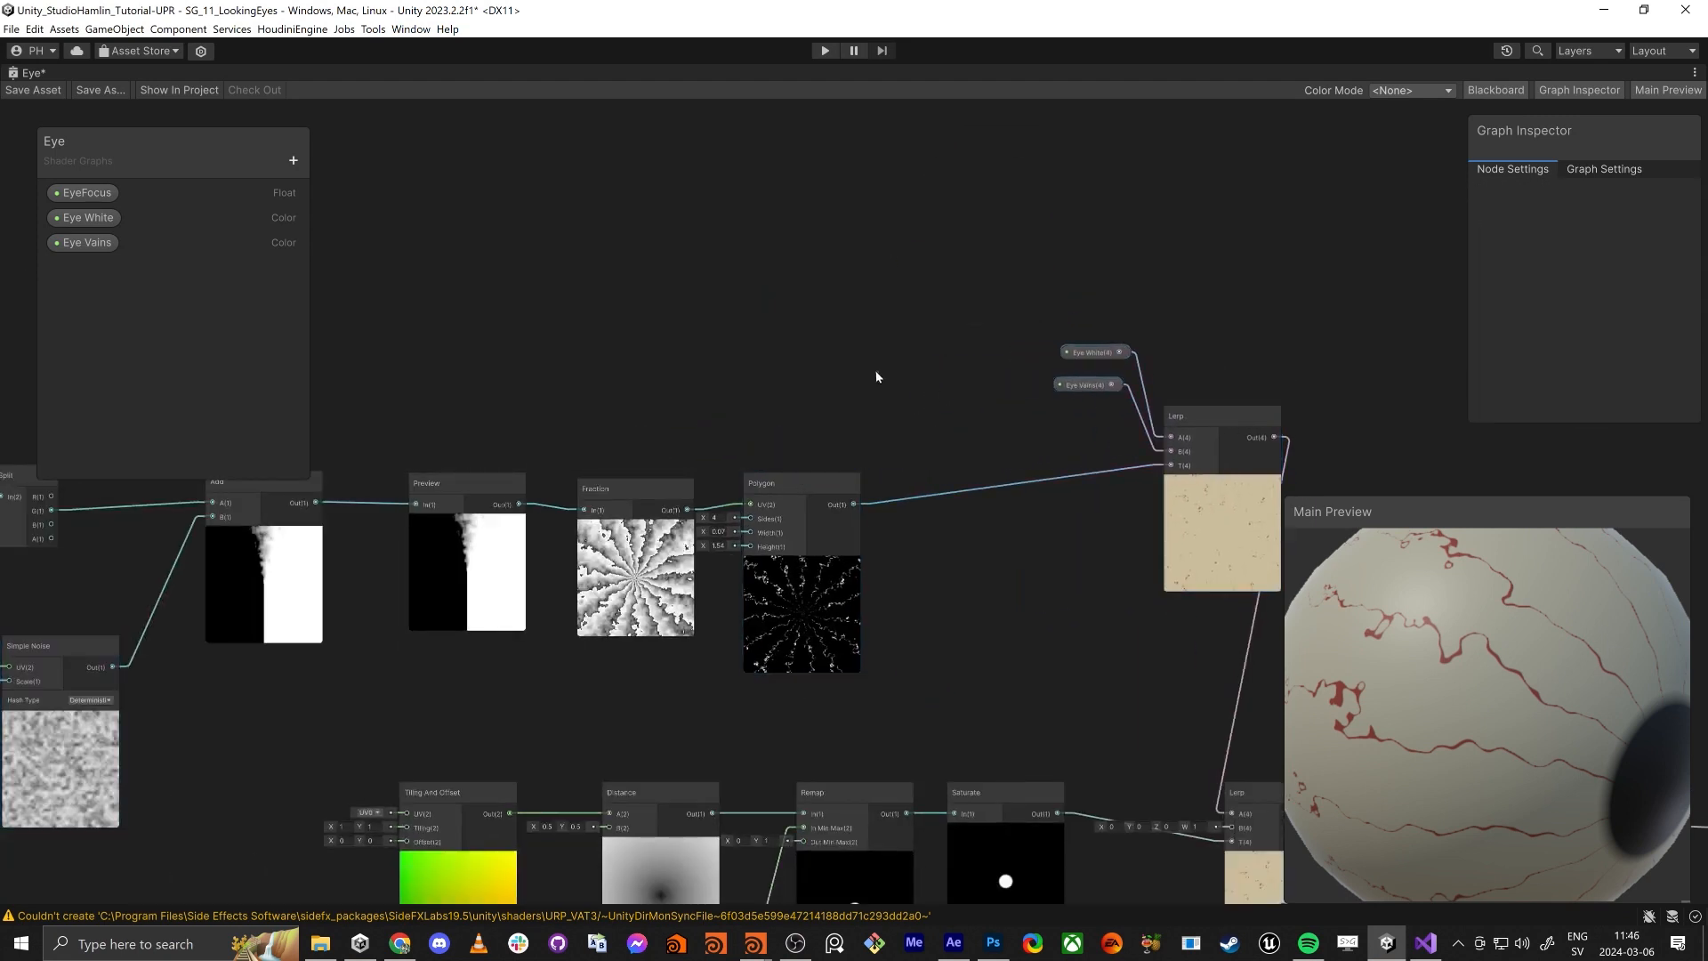
Step: Add a Tiling And Offset node and a Distance node above the vein chain, feeding the tiling output into Distance's A input
key("space")
type("til")
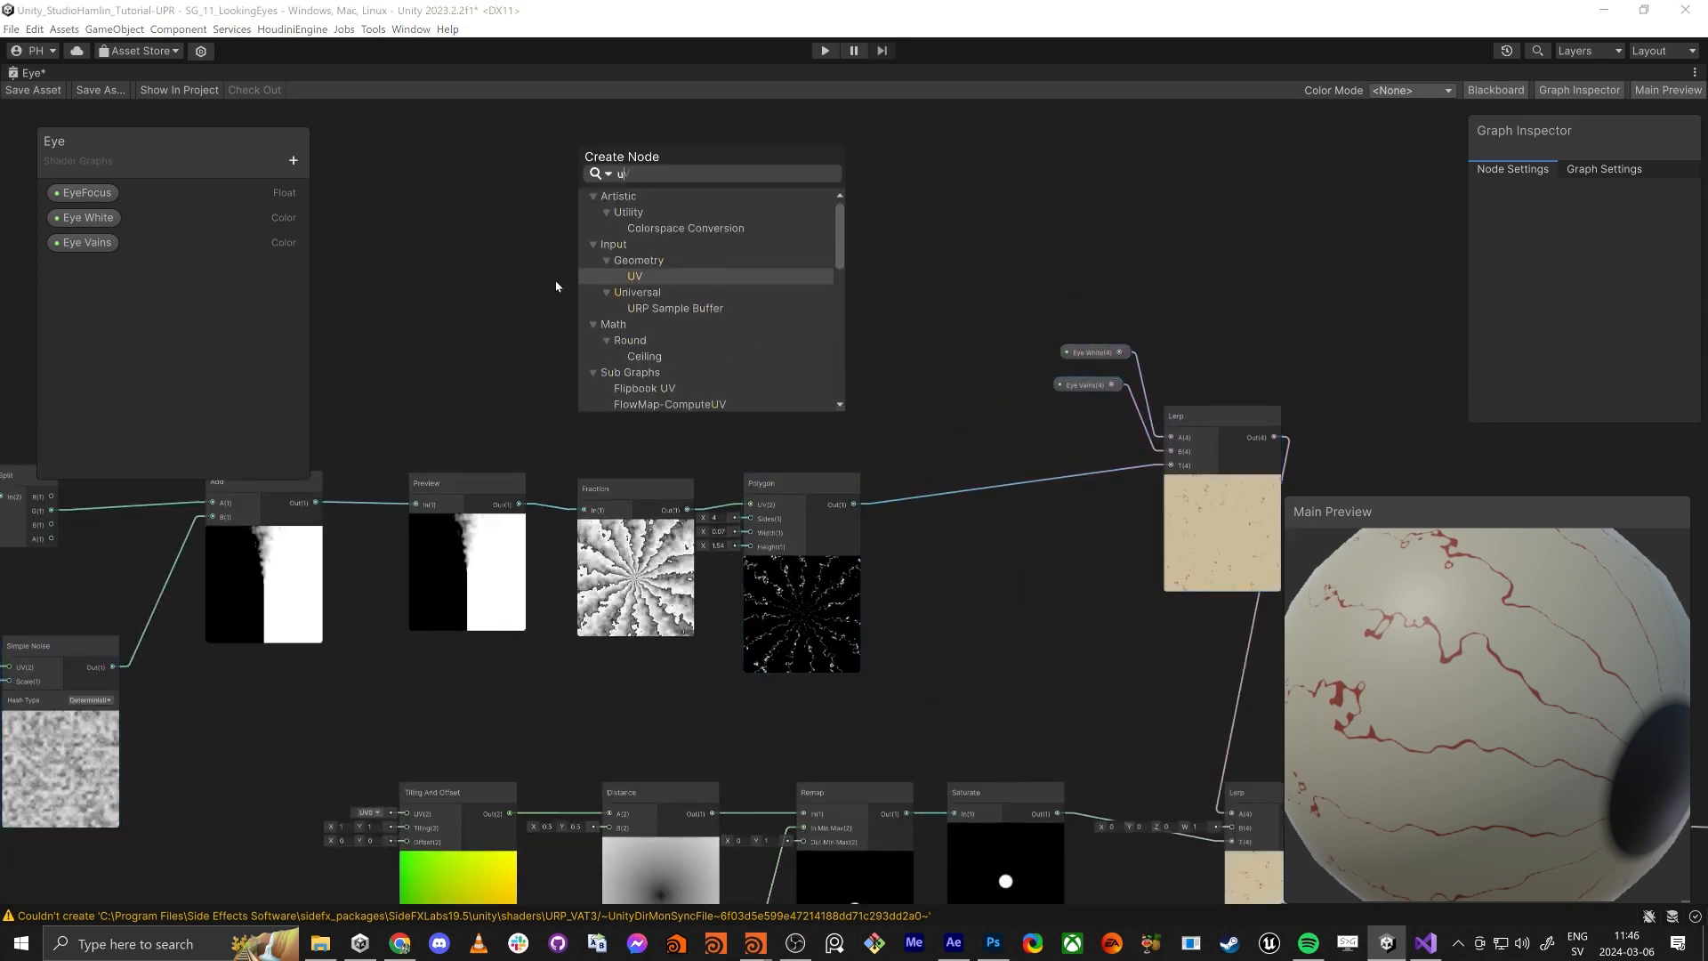
key("Return")
key("space")
type("dist")
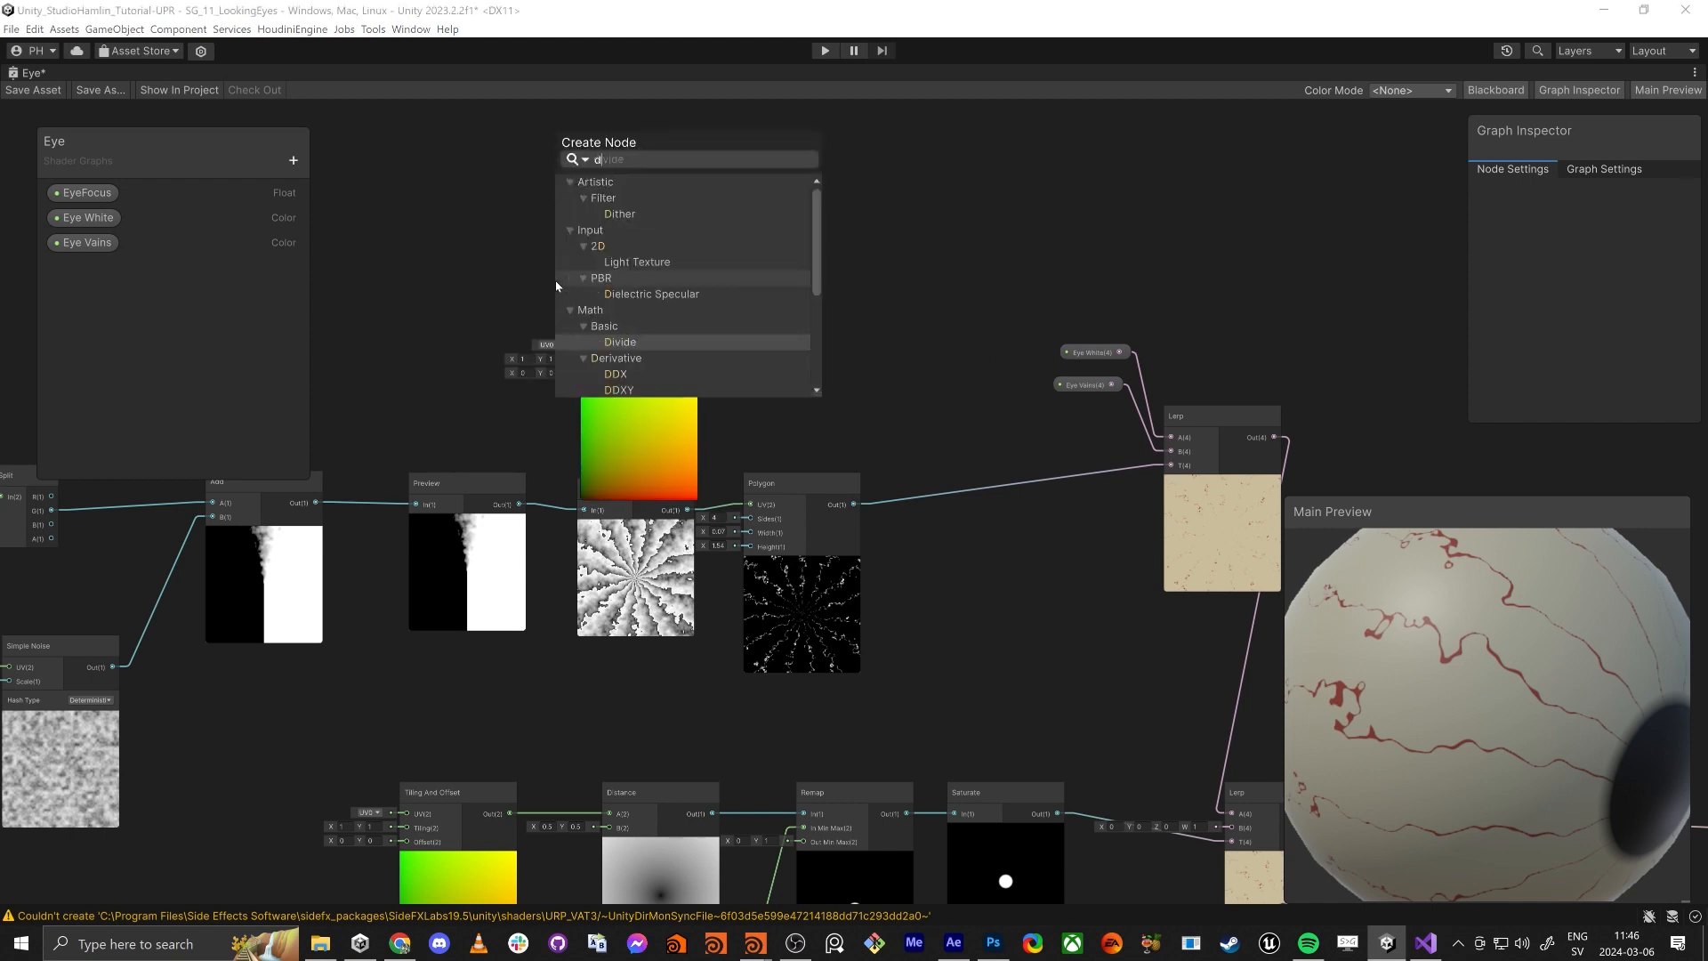
key("Return")
left_click_drag(588, 310, 832, 266)
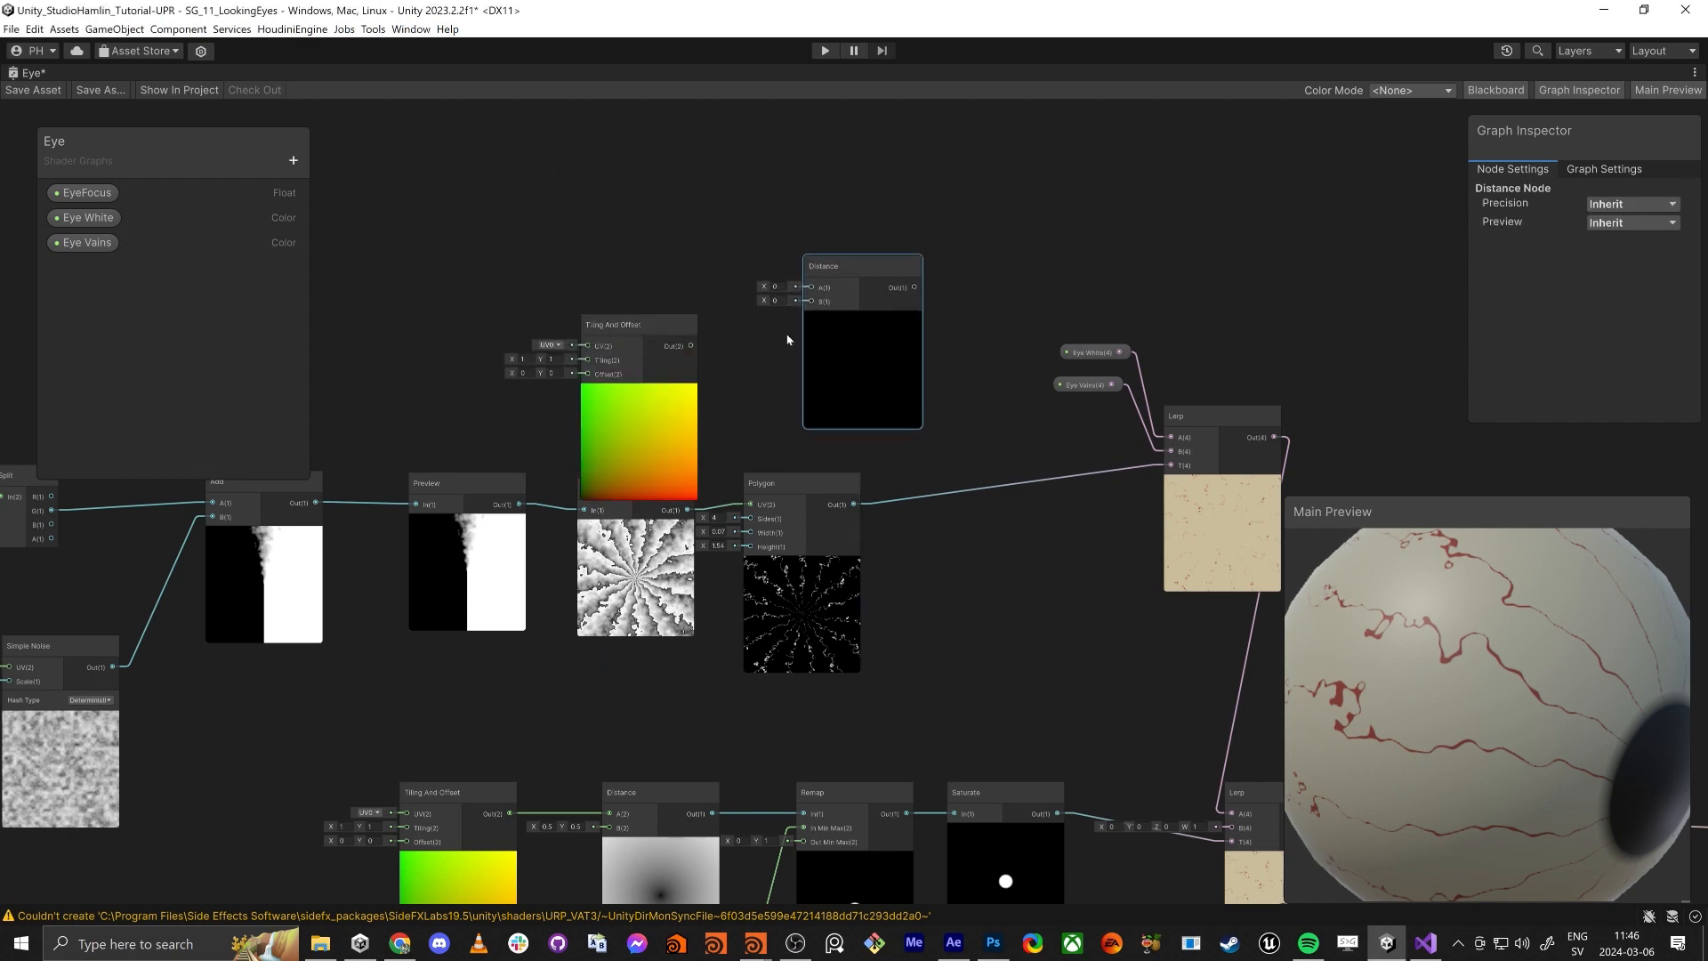
left_click_drag(692, 345, 820, 287)
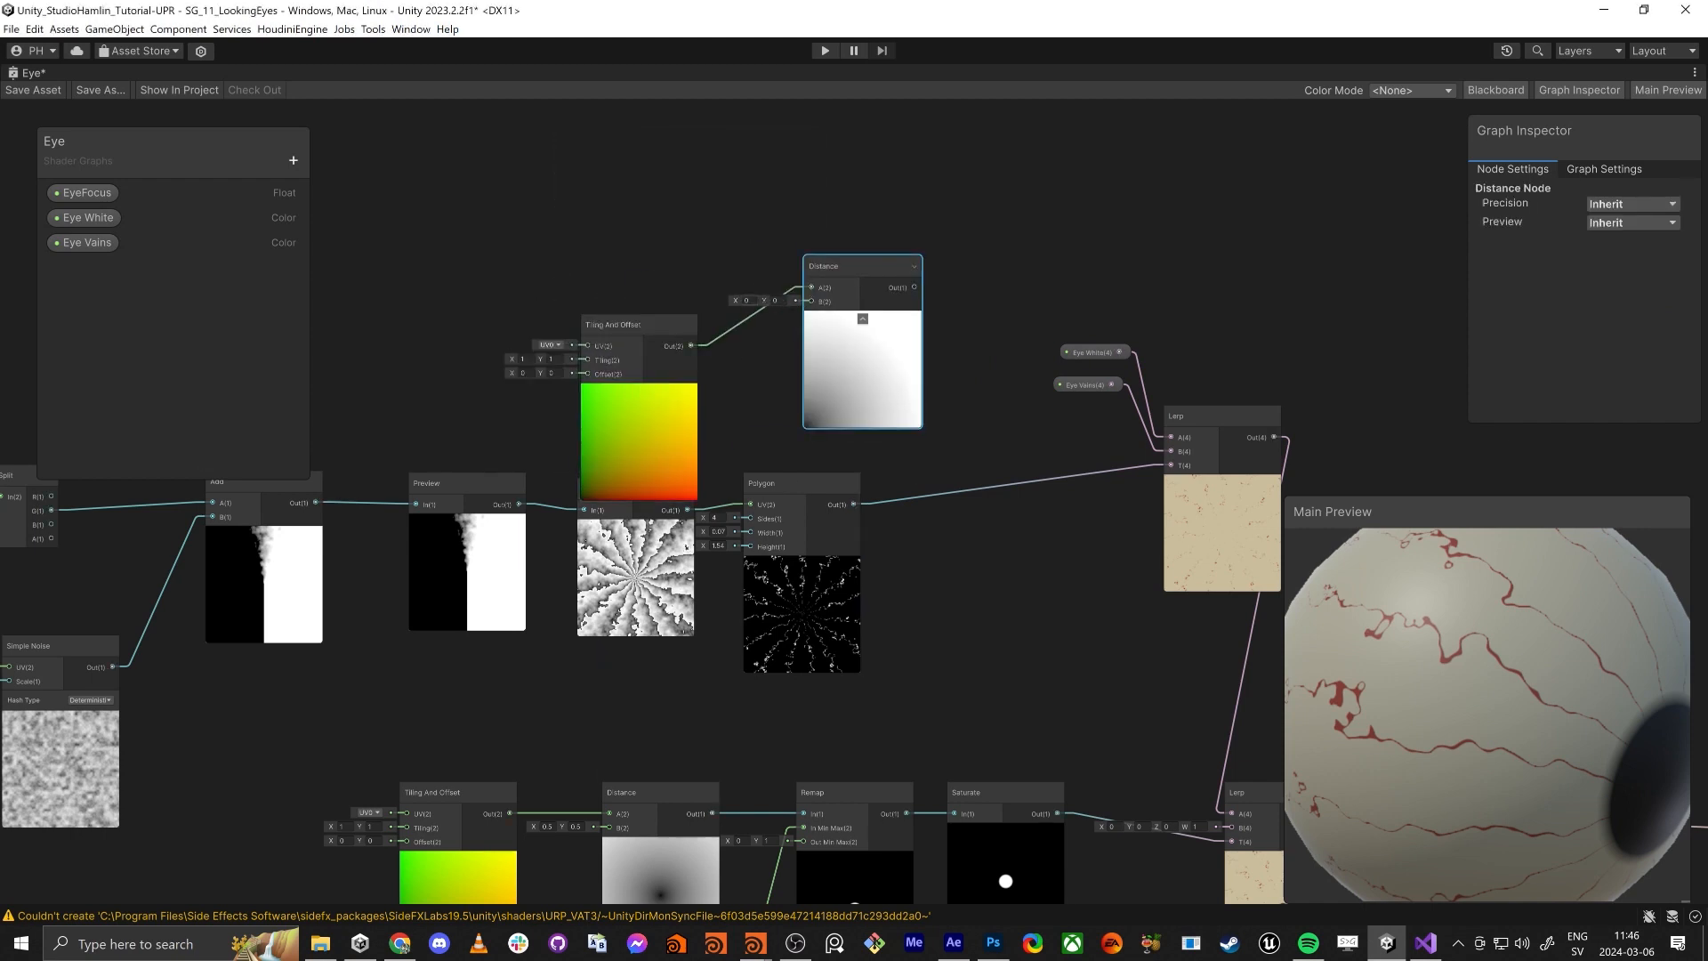
Step: Center the distance gradient by setting the new Distance node's B input to 0.5 for X and 0.5 for Y
type("0.5")
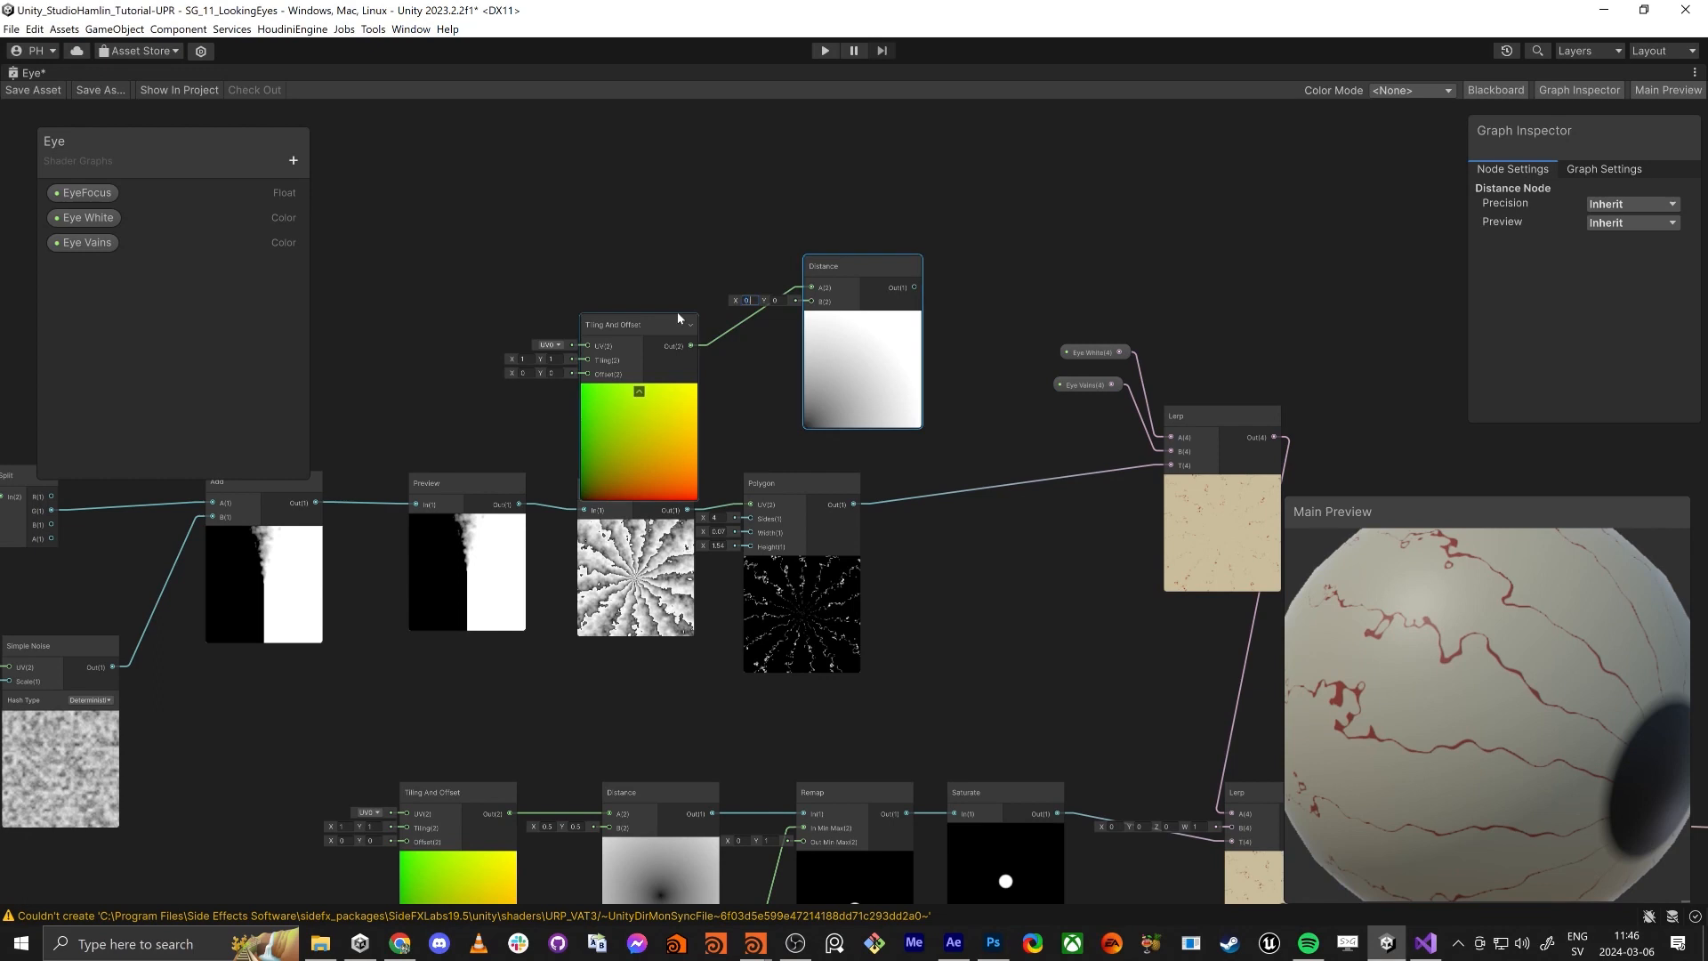
key("Tab")
type("0.5")
key("Return")
Step: Add a Multiply node with the Distance output as A and the Polygon output as B
left_click(1024, 607)
key("space")
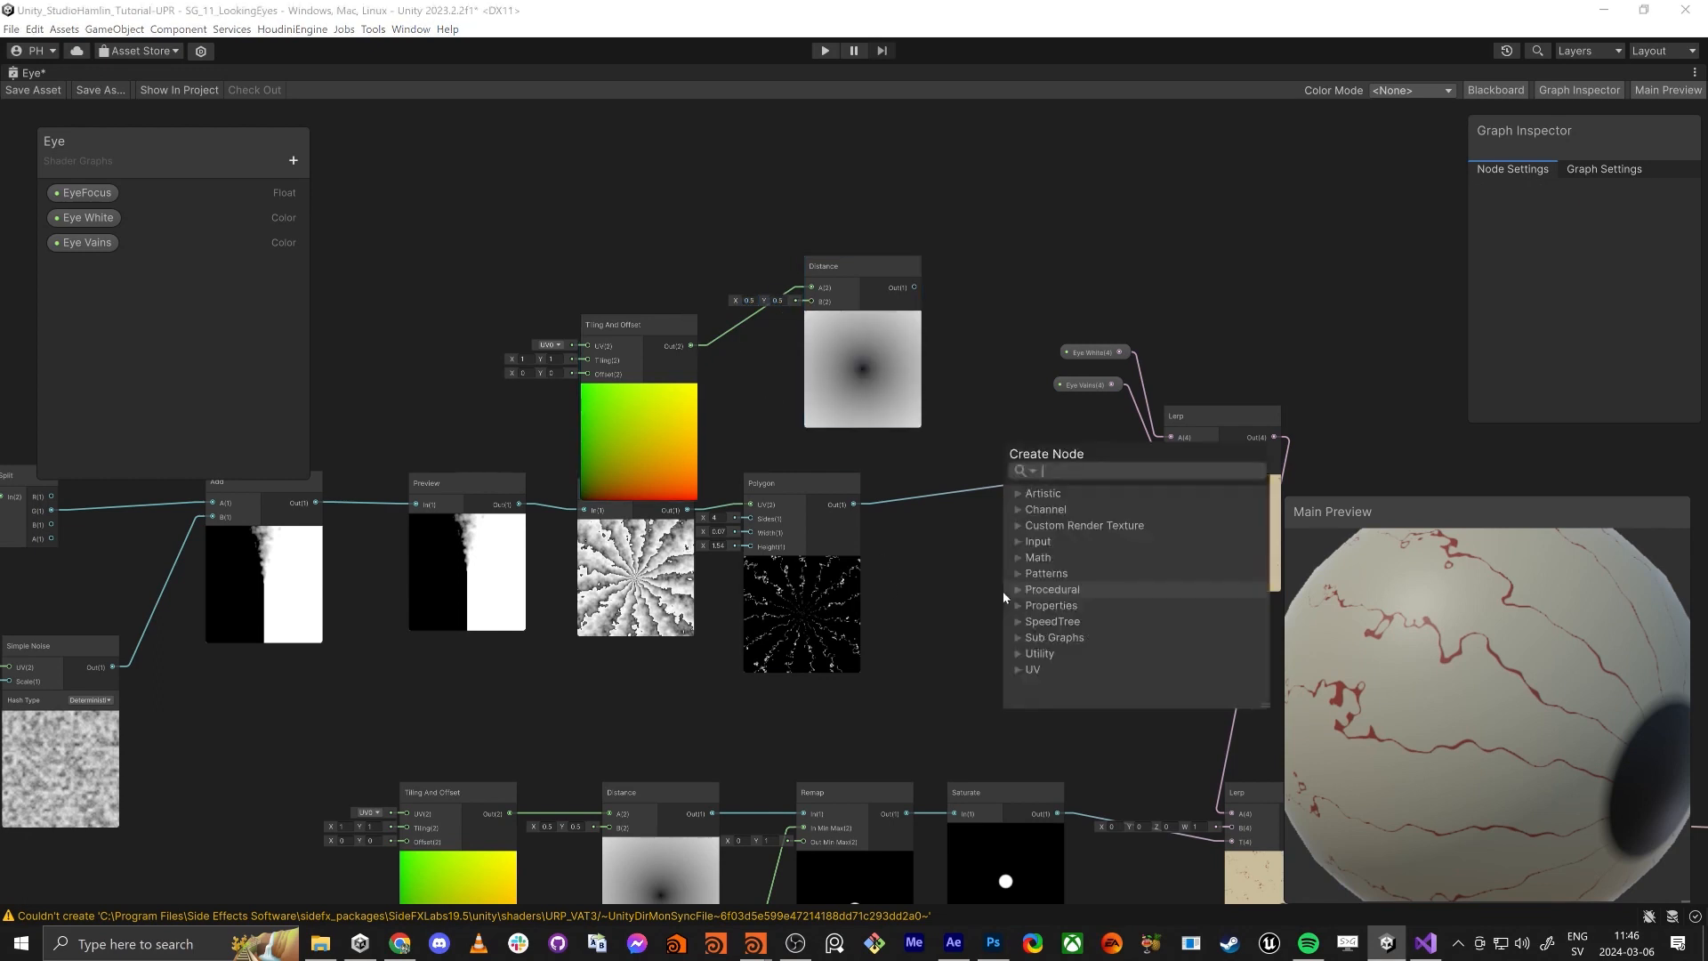
type("multiply")
key("Return")
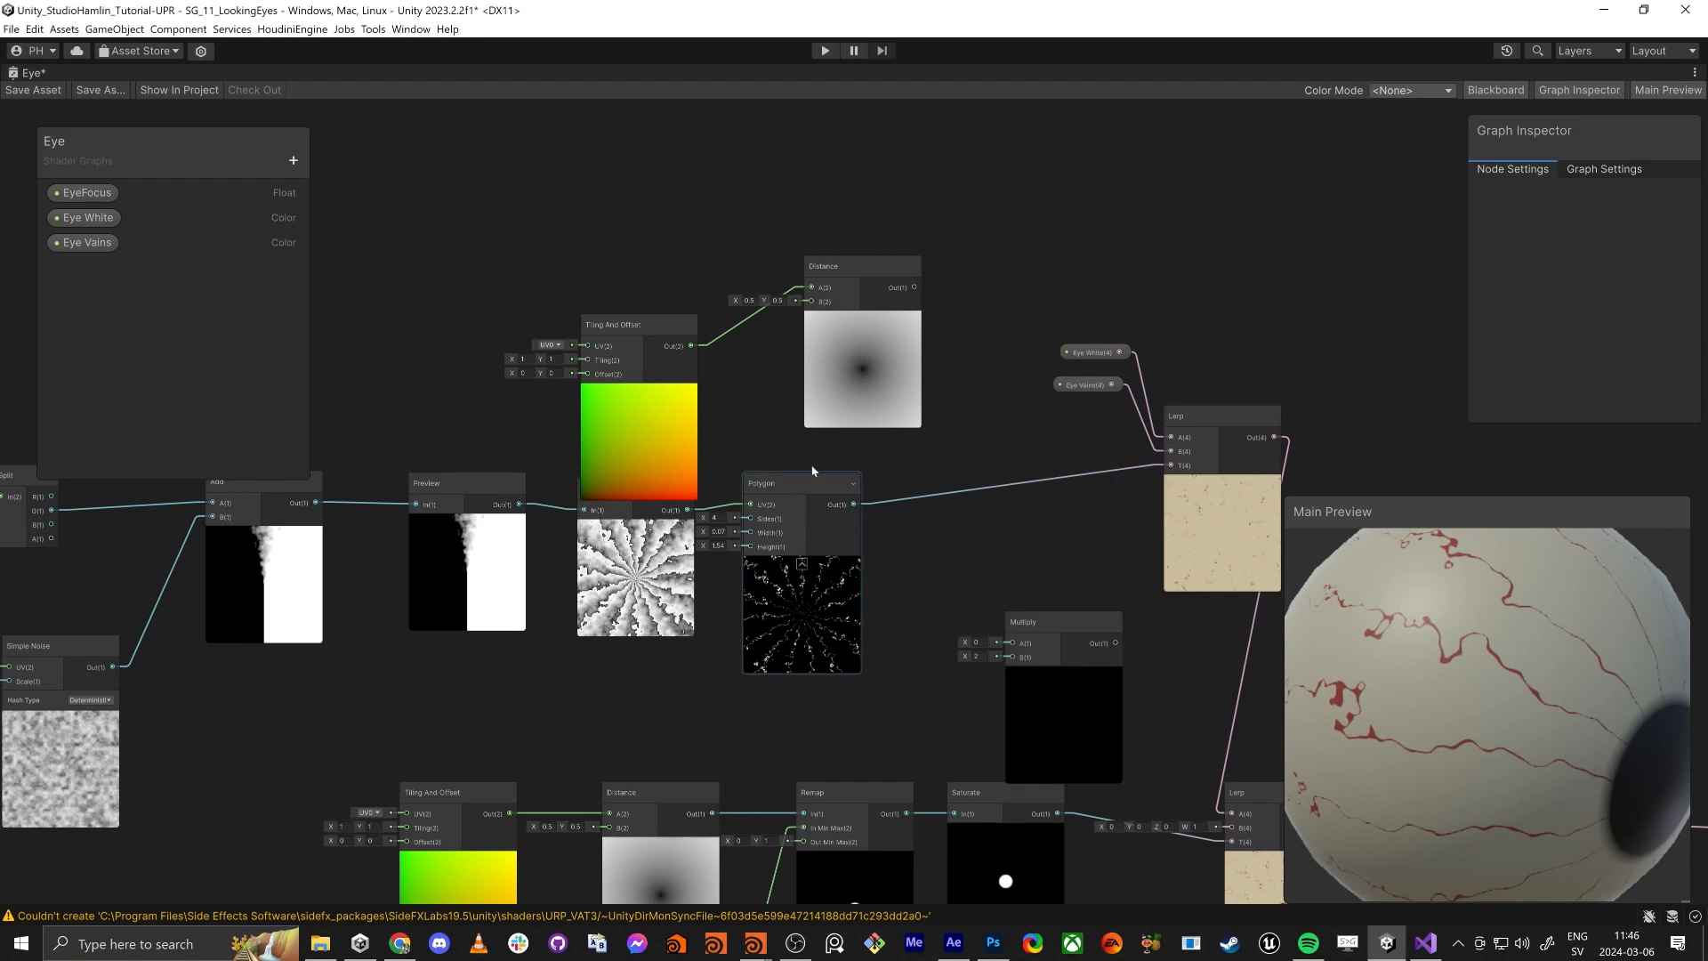
left_click_drag(854, 505, 915, 288)
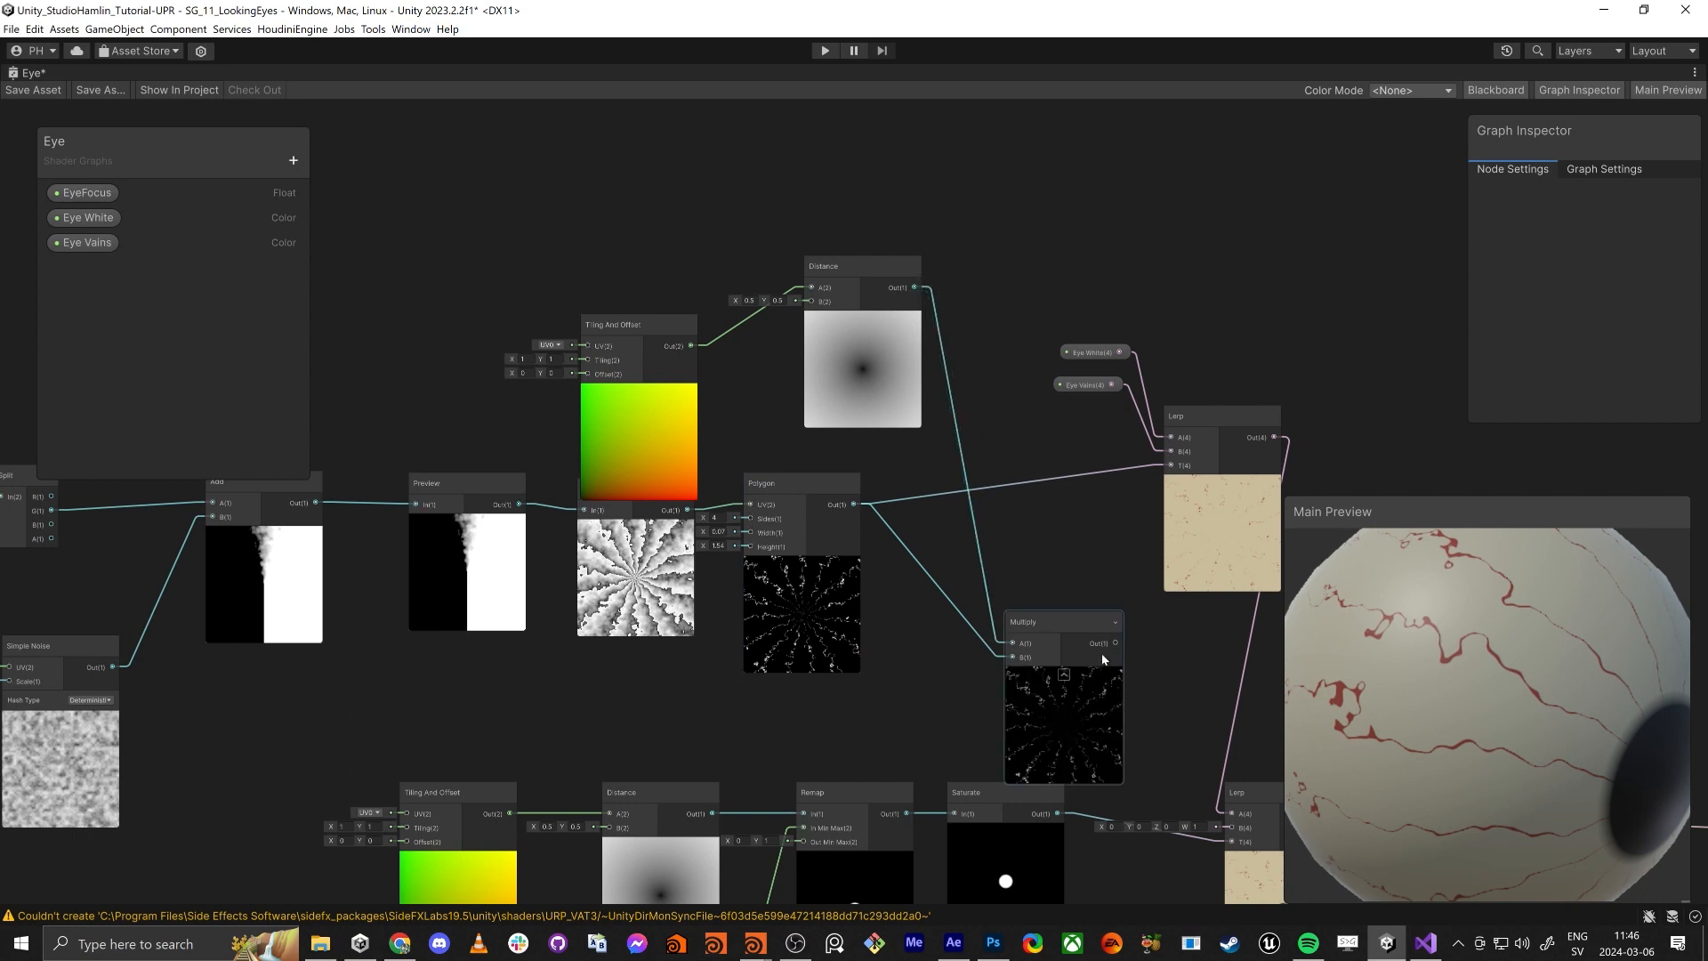
Step: Try fading the veins by feeding the Multiply output into the vein Lerp's T input, and check the eye preview
left_click_drag(1116, 643, 1171, 465)
left_click_drag(1108, 627, 1095, 508)
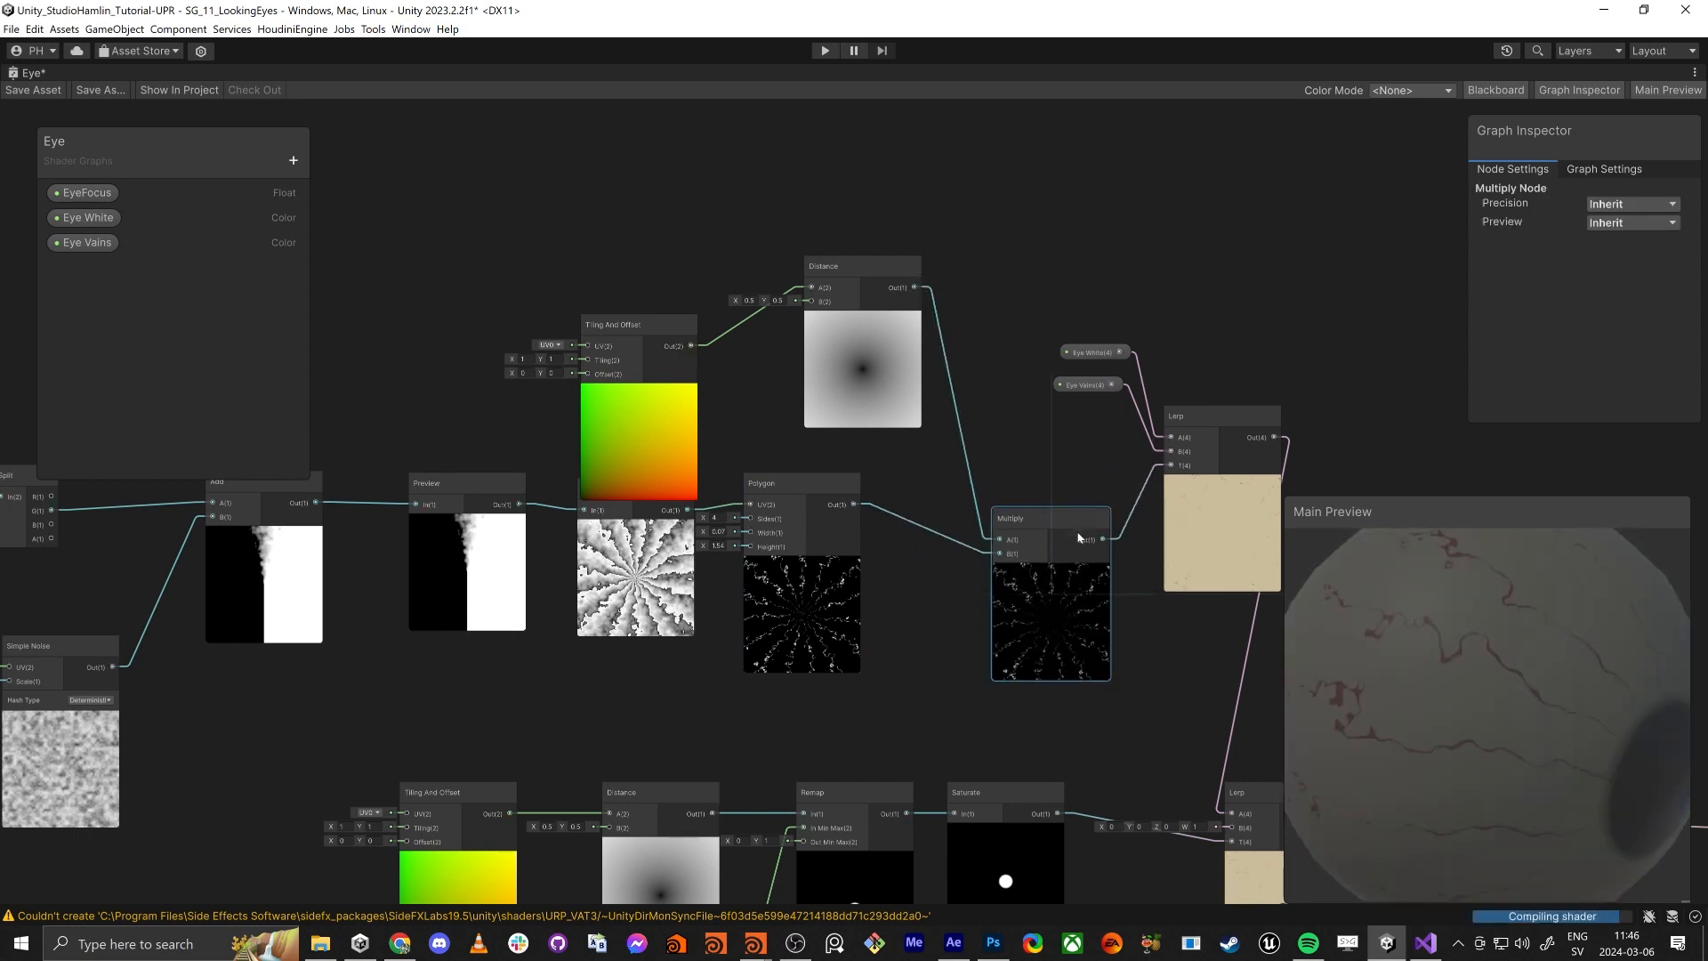
left_click_drag(1449, 679, 1406, 676)
scroll(860, 374, "up", 2)
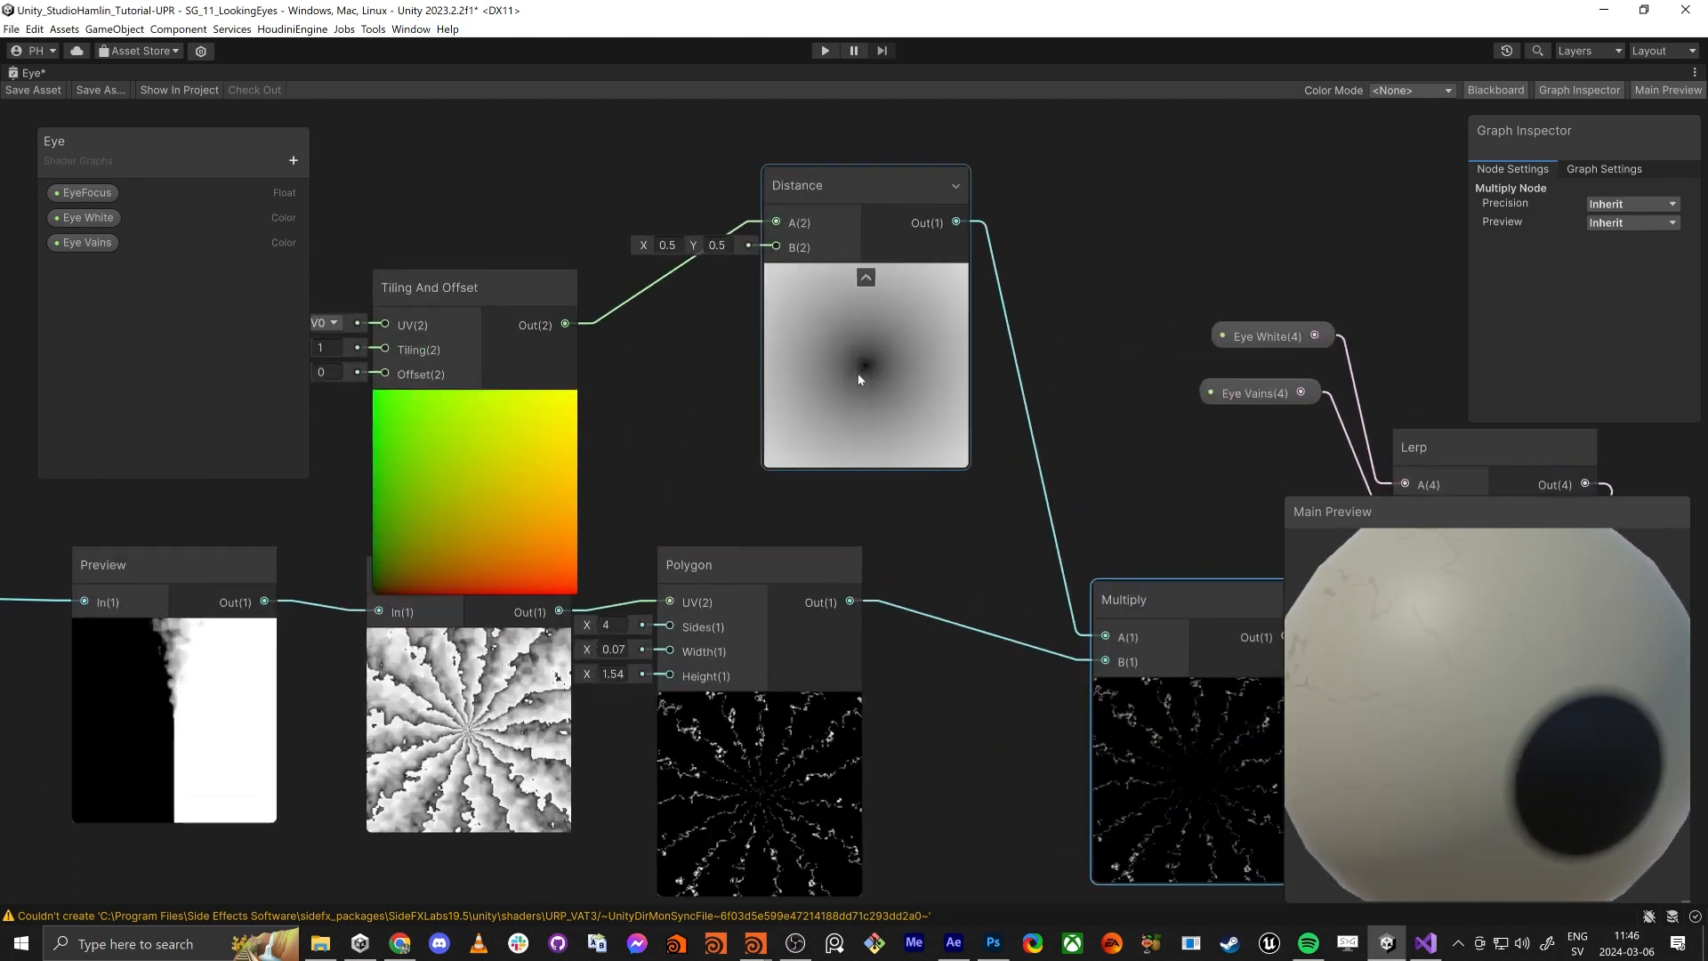
Step: Delete the Multiply, Distance and Tiling And Offset nodes of the fade and reconnect the Polygon output to the vein Lerp's T input
scroll(858, 372, "down", 3)
key("Delete")
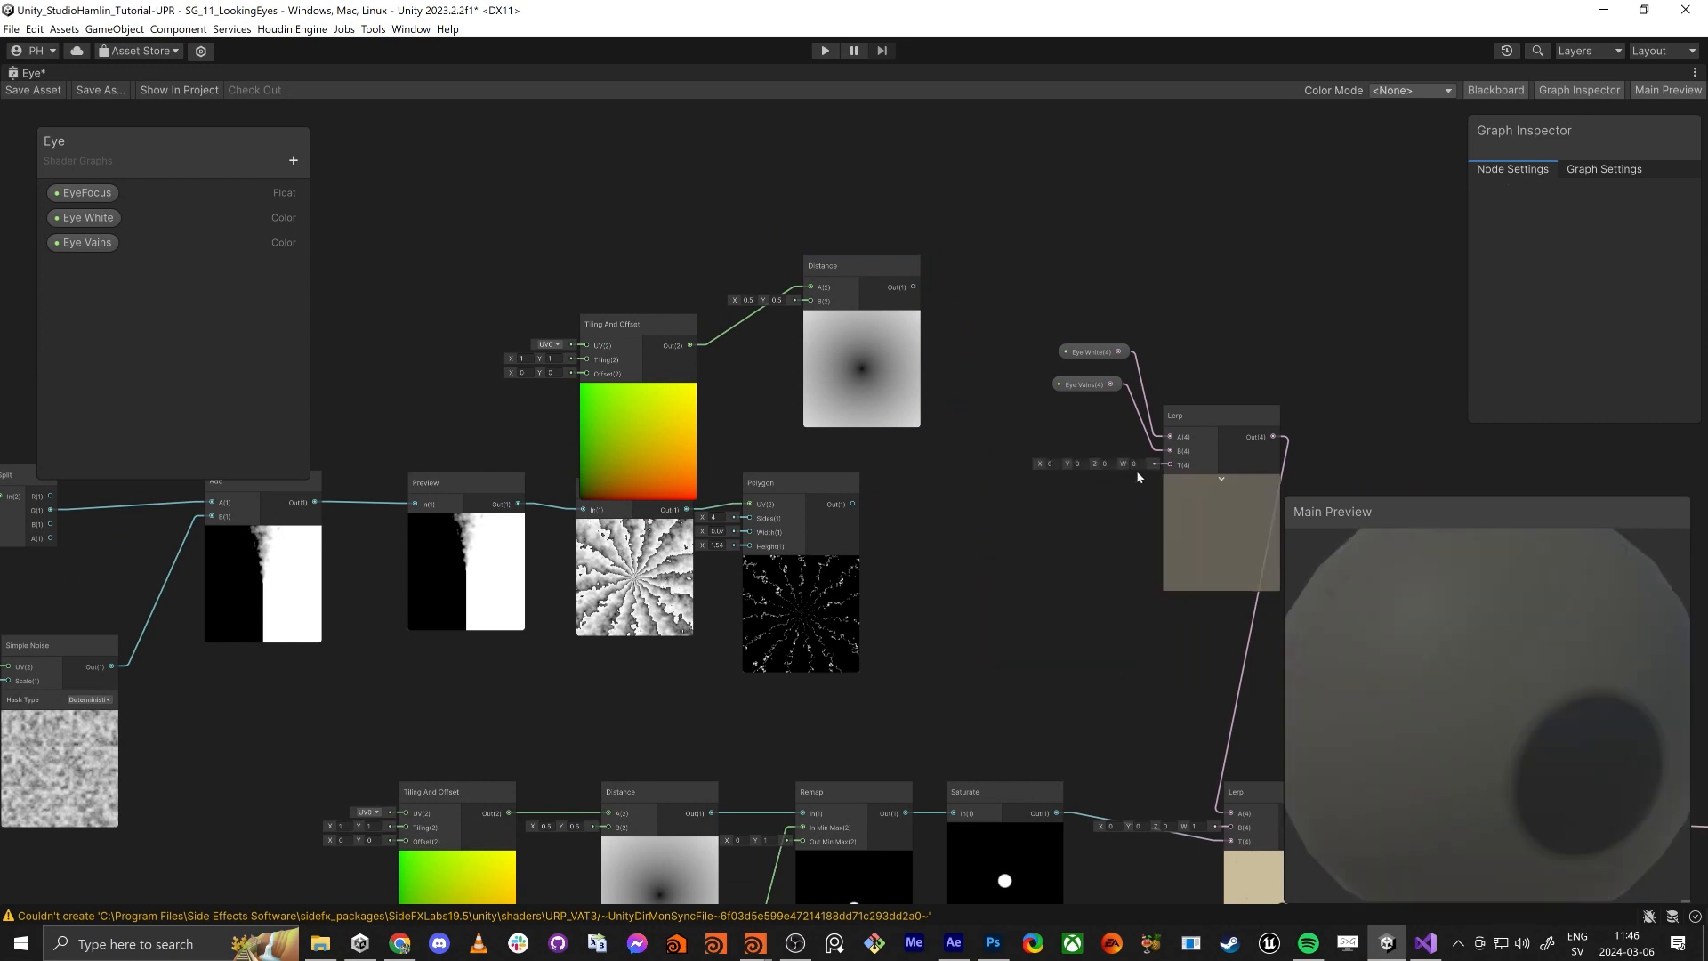
left_click_drag(1170, 464, 854, 503)
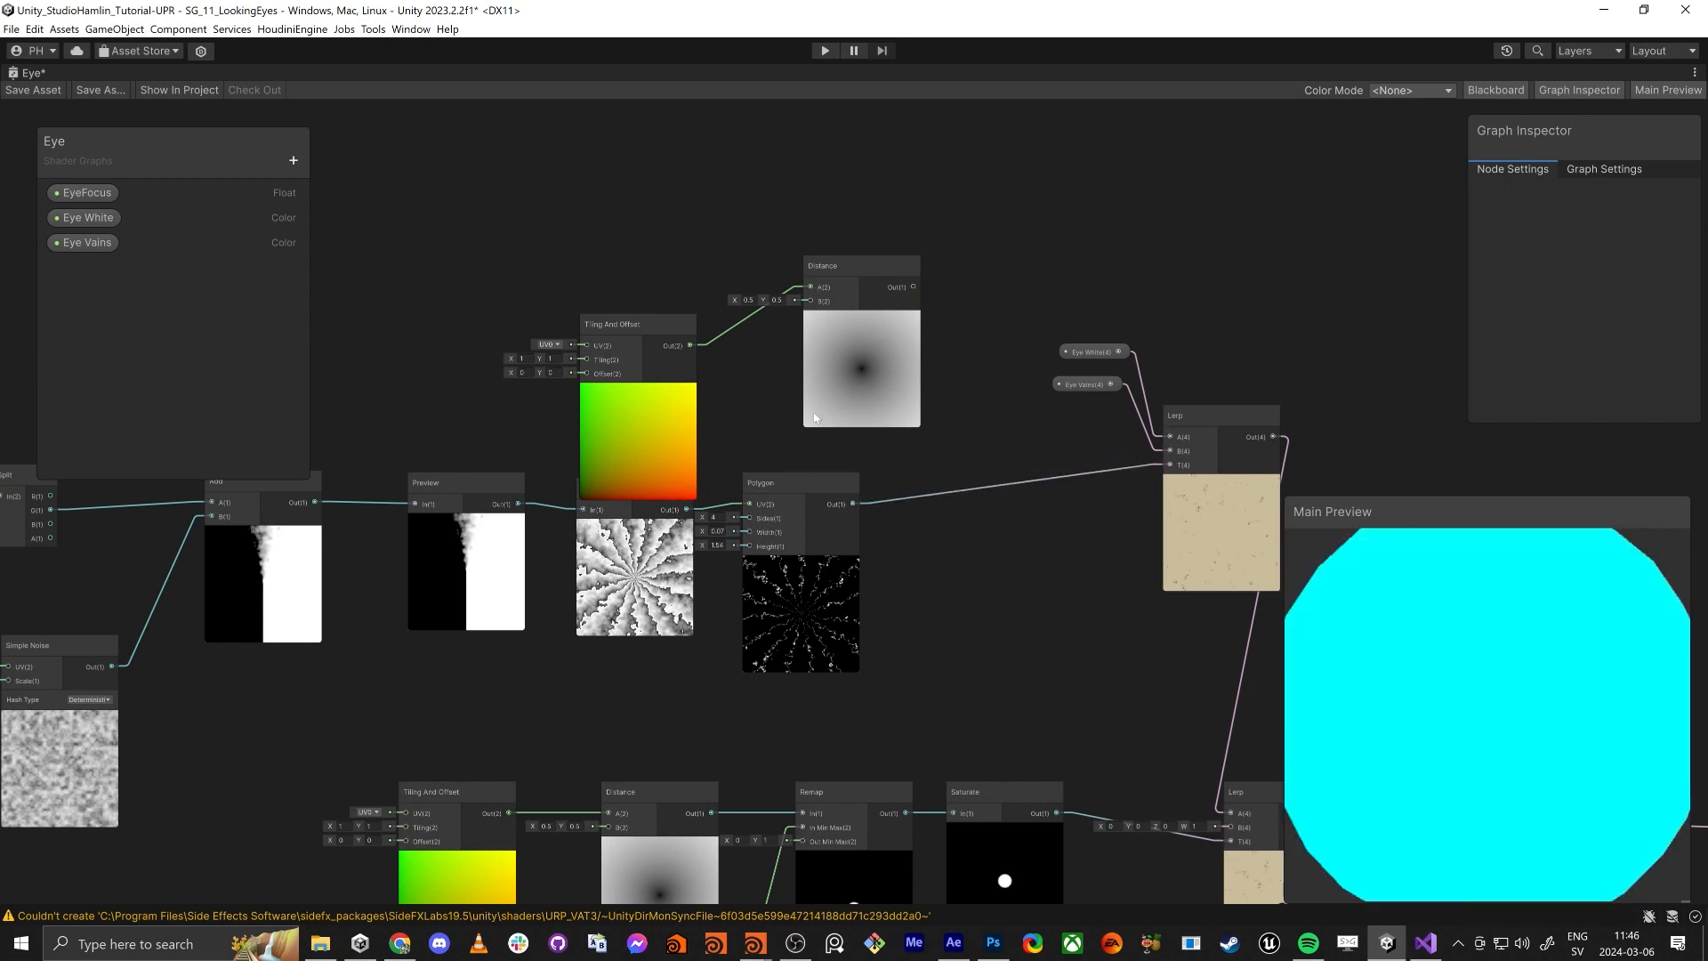
left_click_drag(561, 200, 854, 374)
key("Delete")
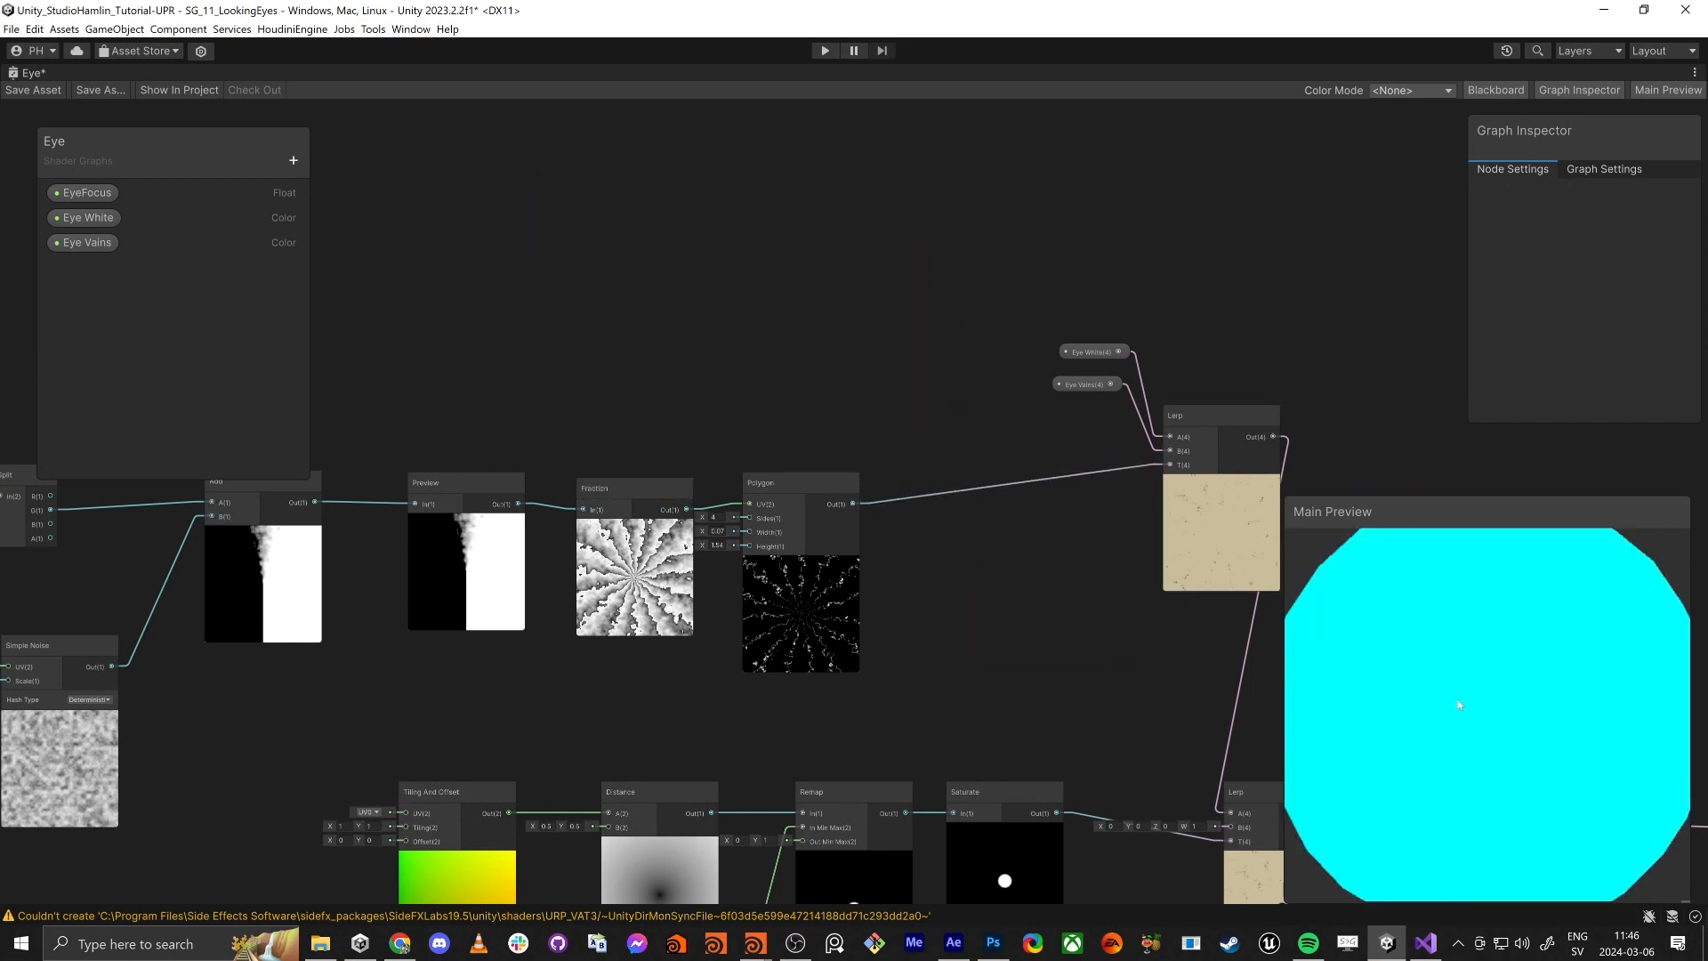
Step: Examine the pupil and veins on the whole eyeball preview from several sides
scroll(1454, 686, "down", 5)
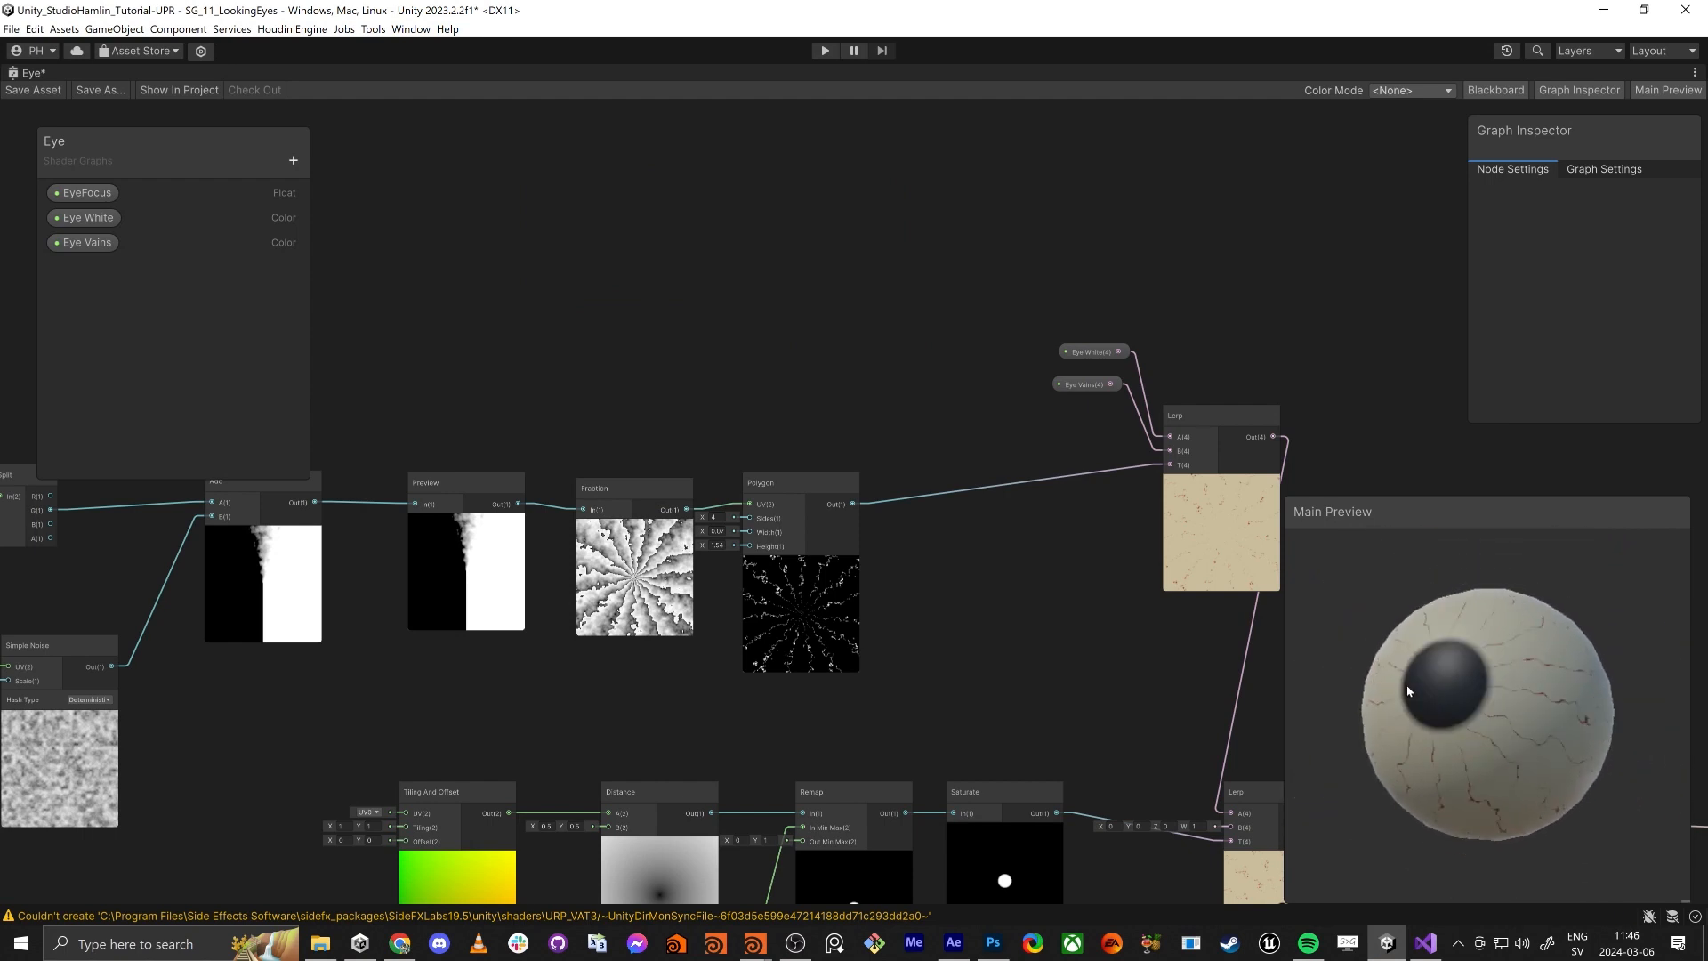
scroll(982, 699, "down", 4)
middle_click_drag(981, 698, 1043, 596)
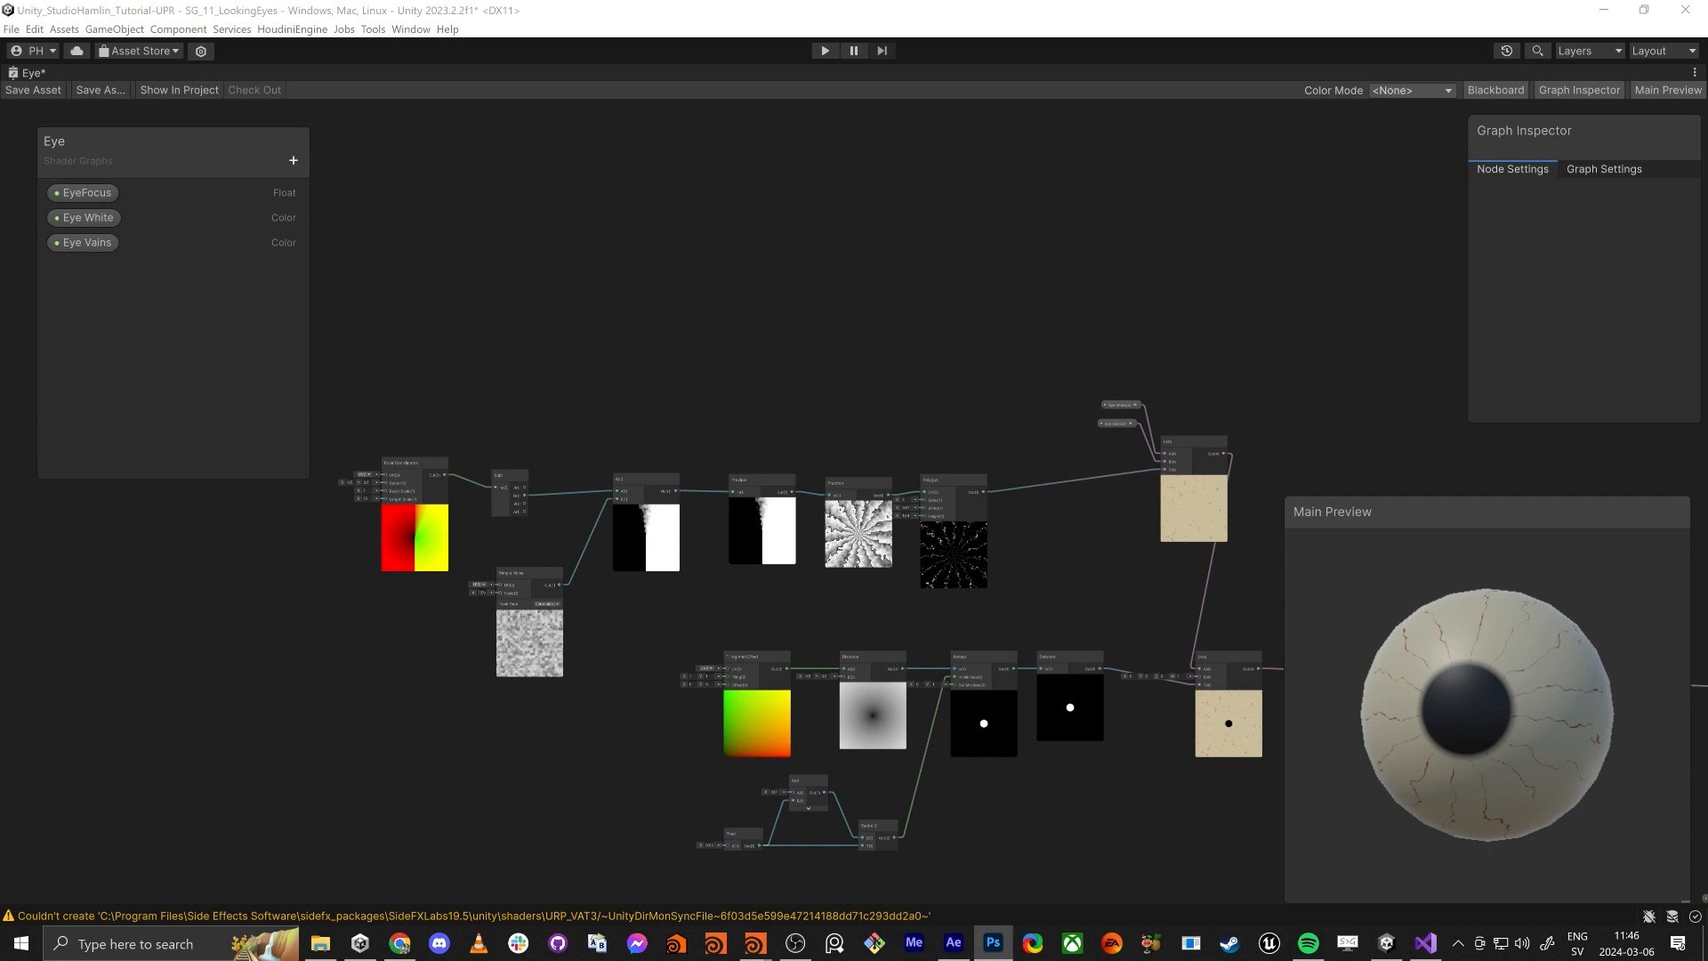
left_click_drag(1552, 721, 1505, 640)
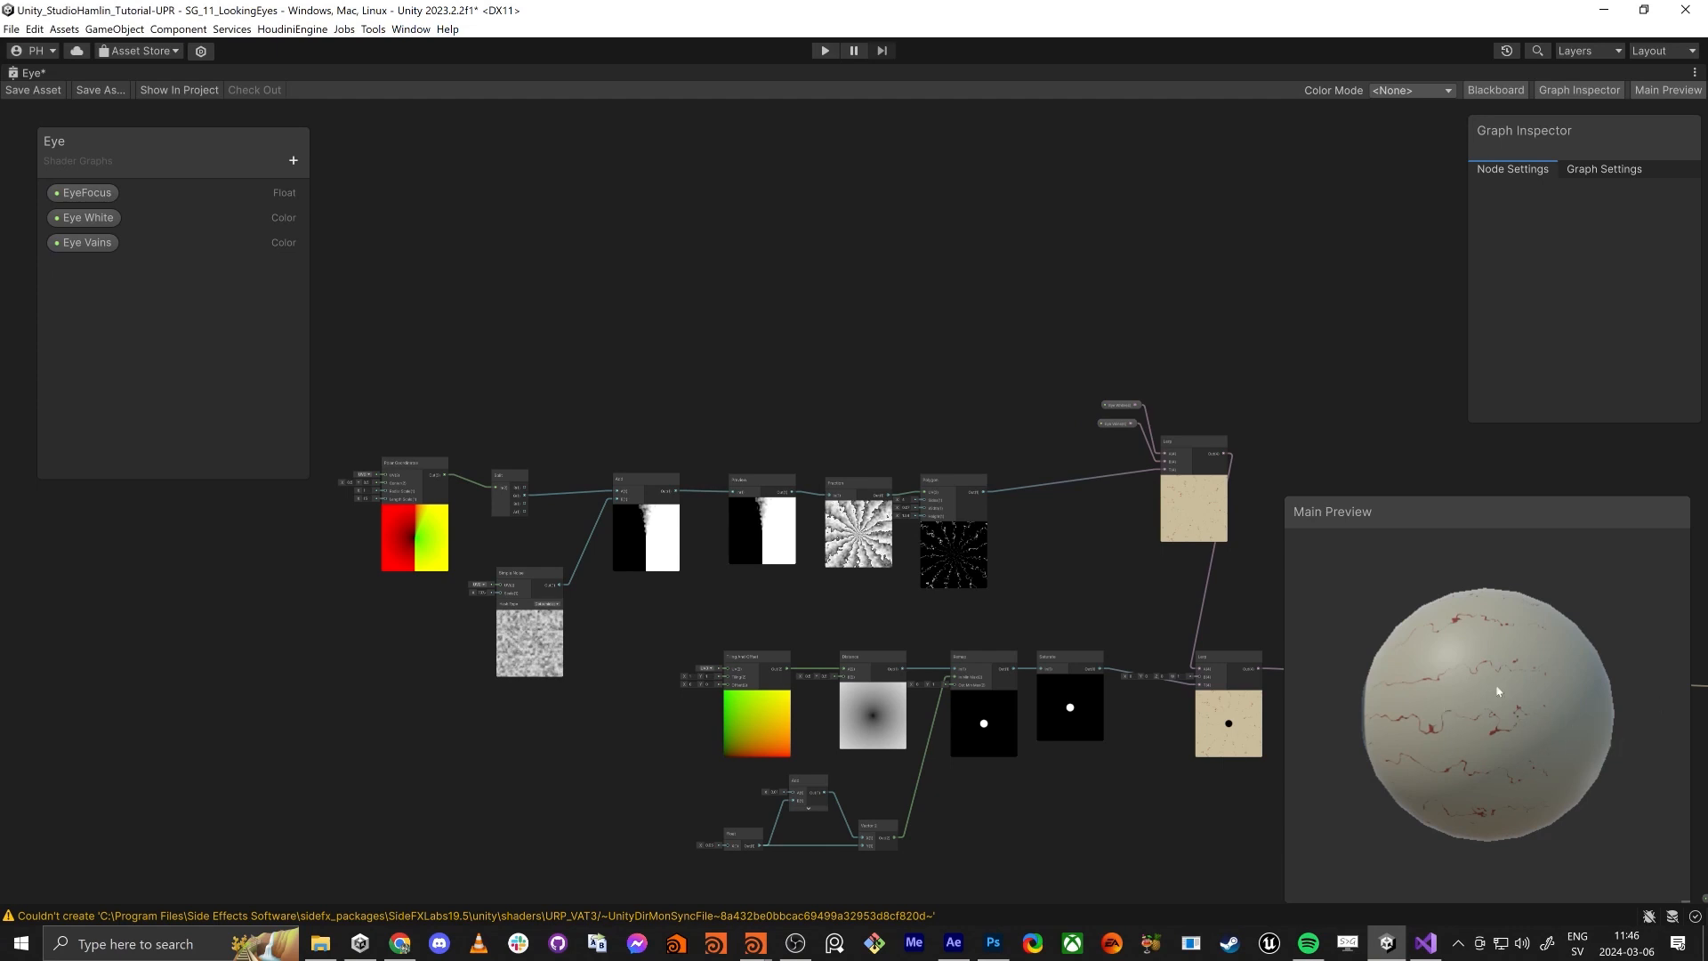
key("alt+Tab")
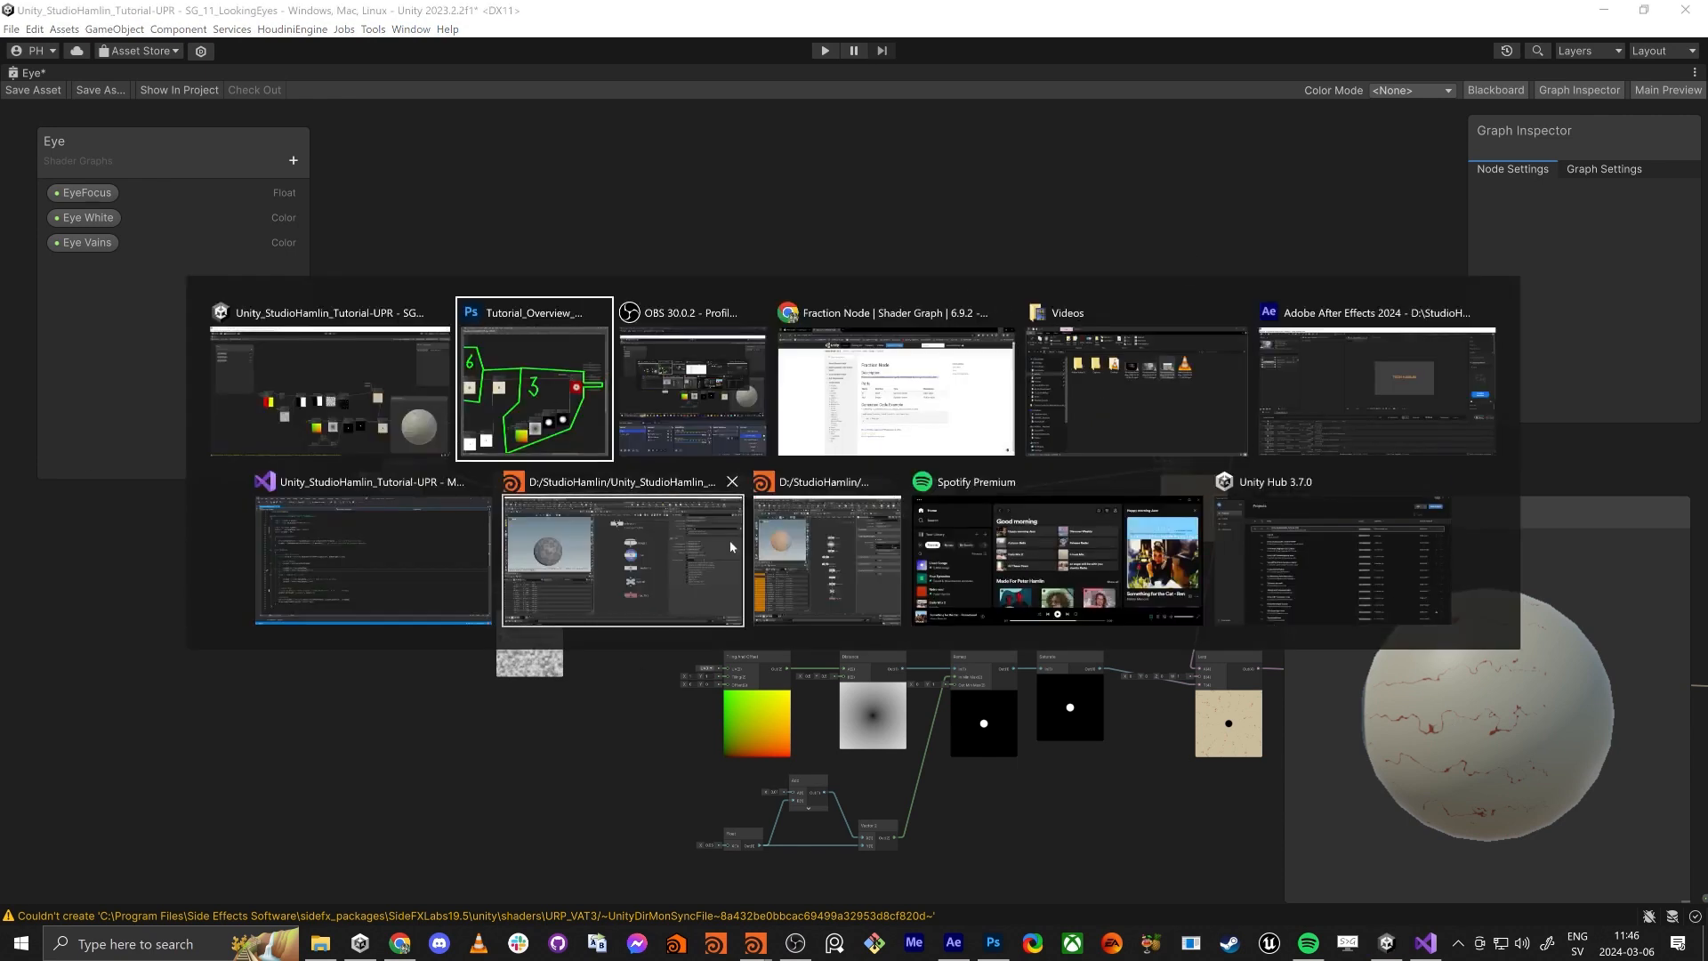
key("Escape")
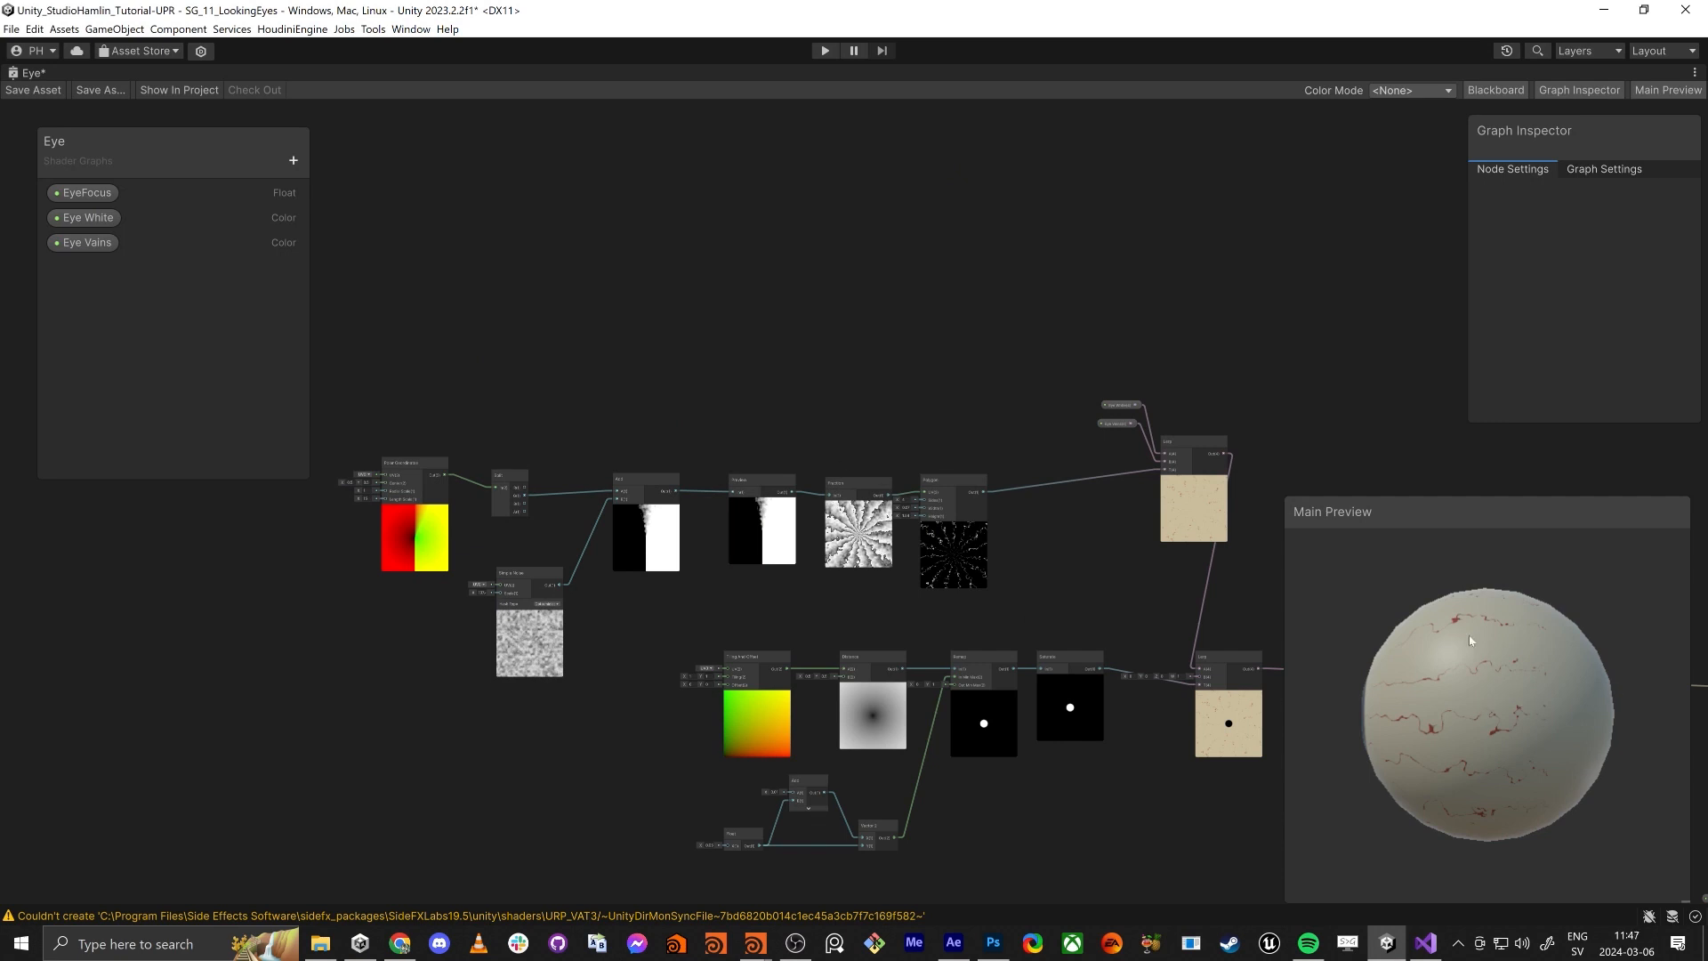
Step: Move the vein Lerp and its two color properties up, farther away from the pupil nodes
middle_click_drag(1127, 594, 678, 445)
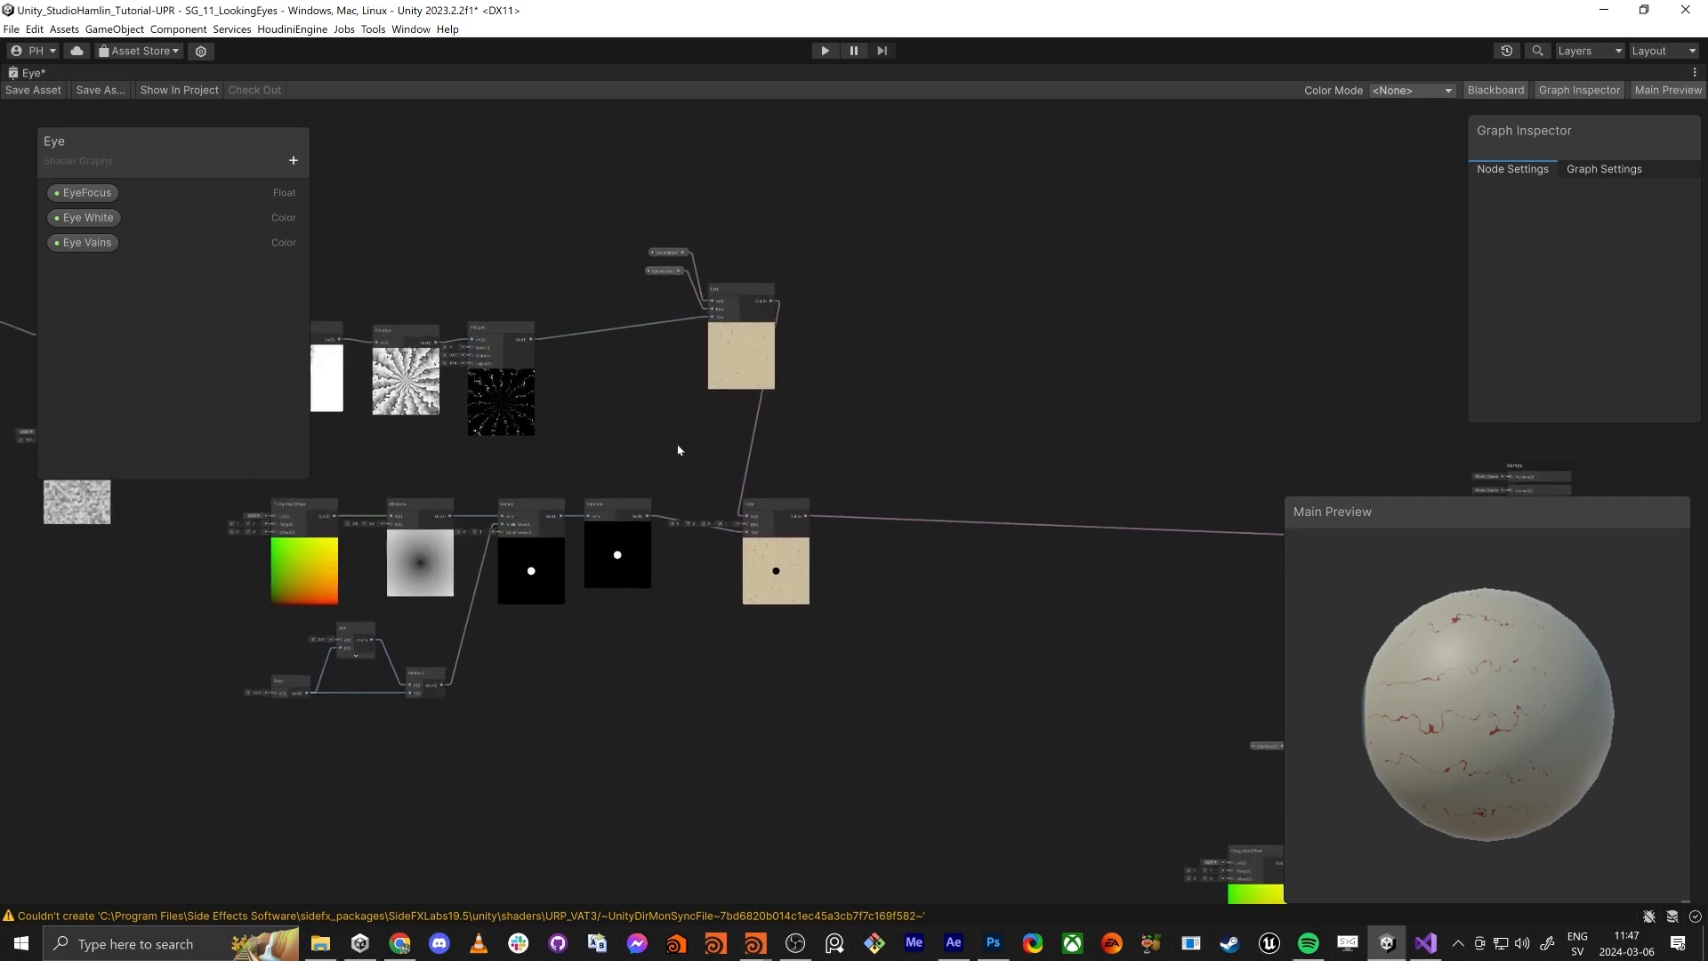
scroll(935, 756, "down", 2)
middle_click_drag(687, 819, 994, 694)
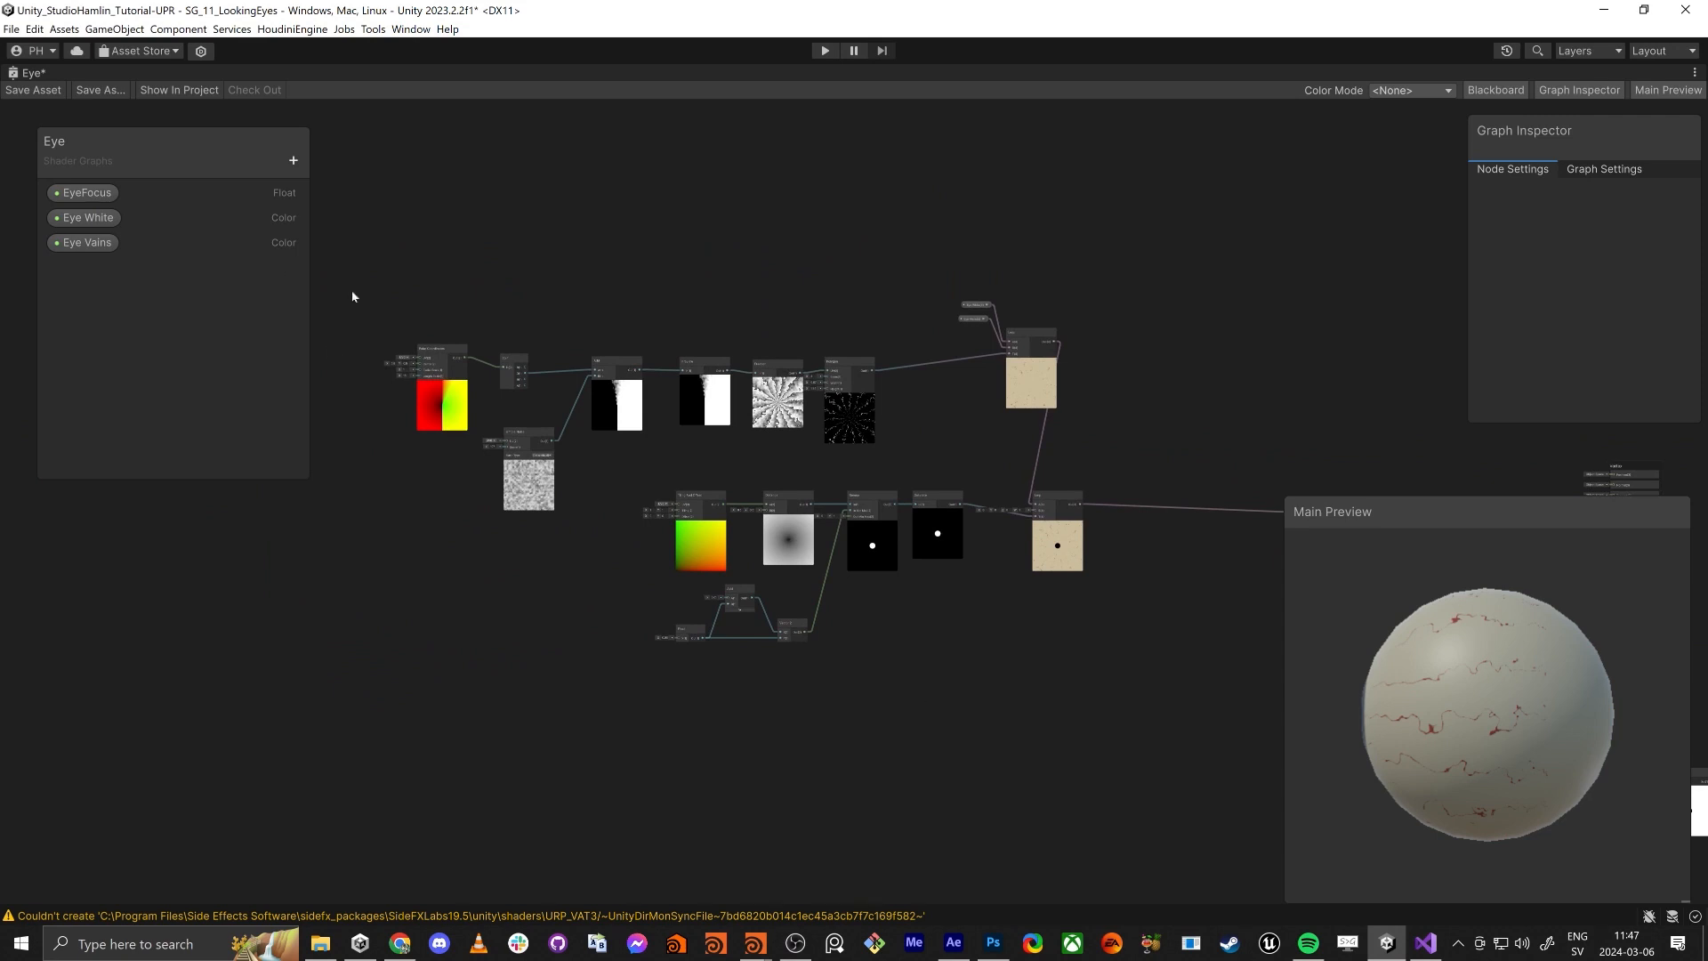
left_click_drag(1148, 456, 1148, 456)
left_click_drag(1026, 331, 985, 241)
left_click(489, 452)
Step: Move the whole vein chain, from Polar Coordinates and Simple Noise through Polygon, closer to the vein Lerp
middle_click_drag(634, 475, 819, 734)
scroll(819, 734, "up", 3)
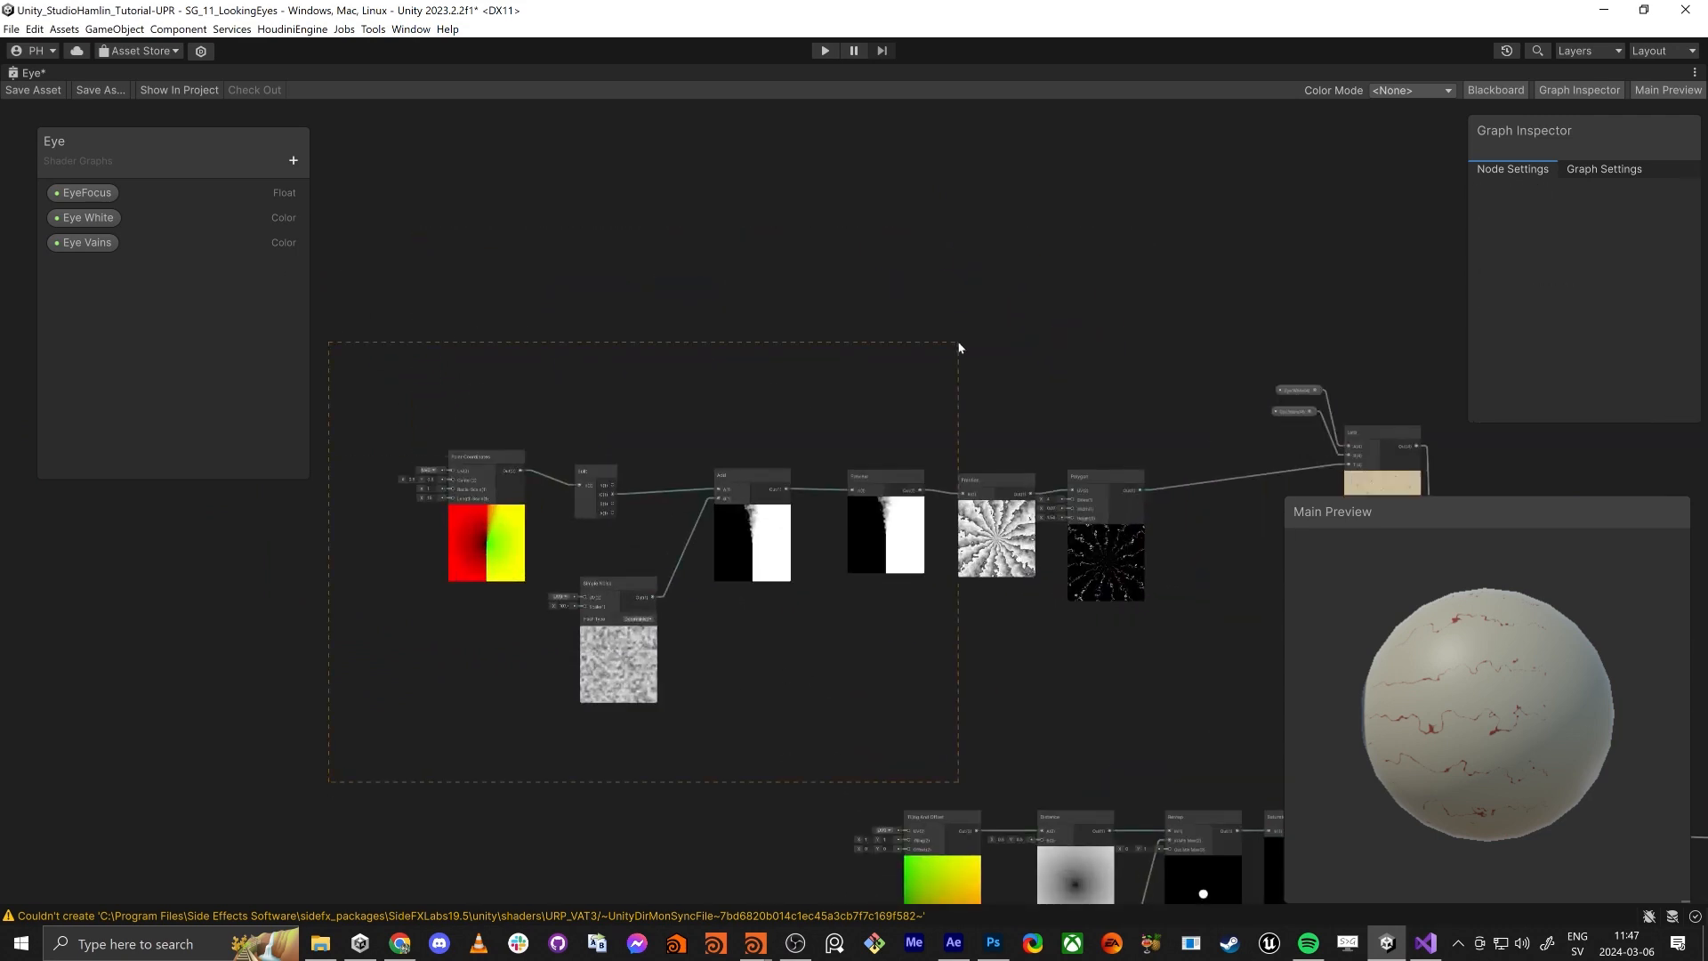
left_click_drag(1106, 393, 1108, 401)
left_click_drag(1110, 479, 1229, 459)
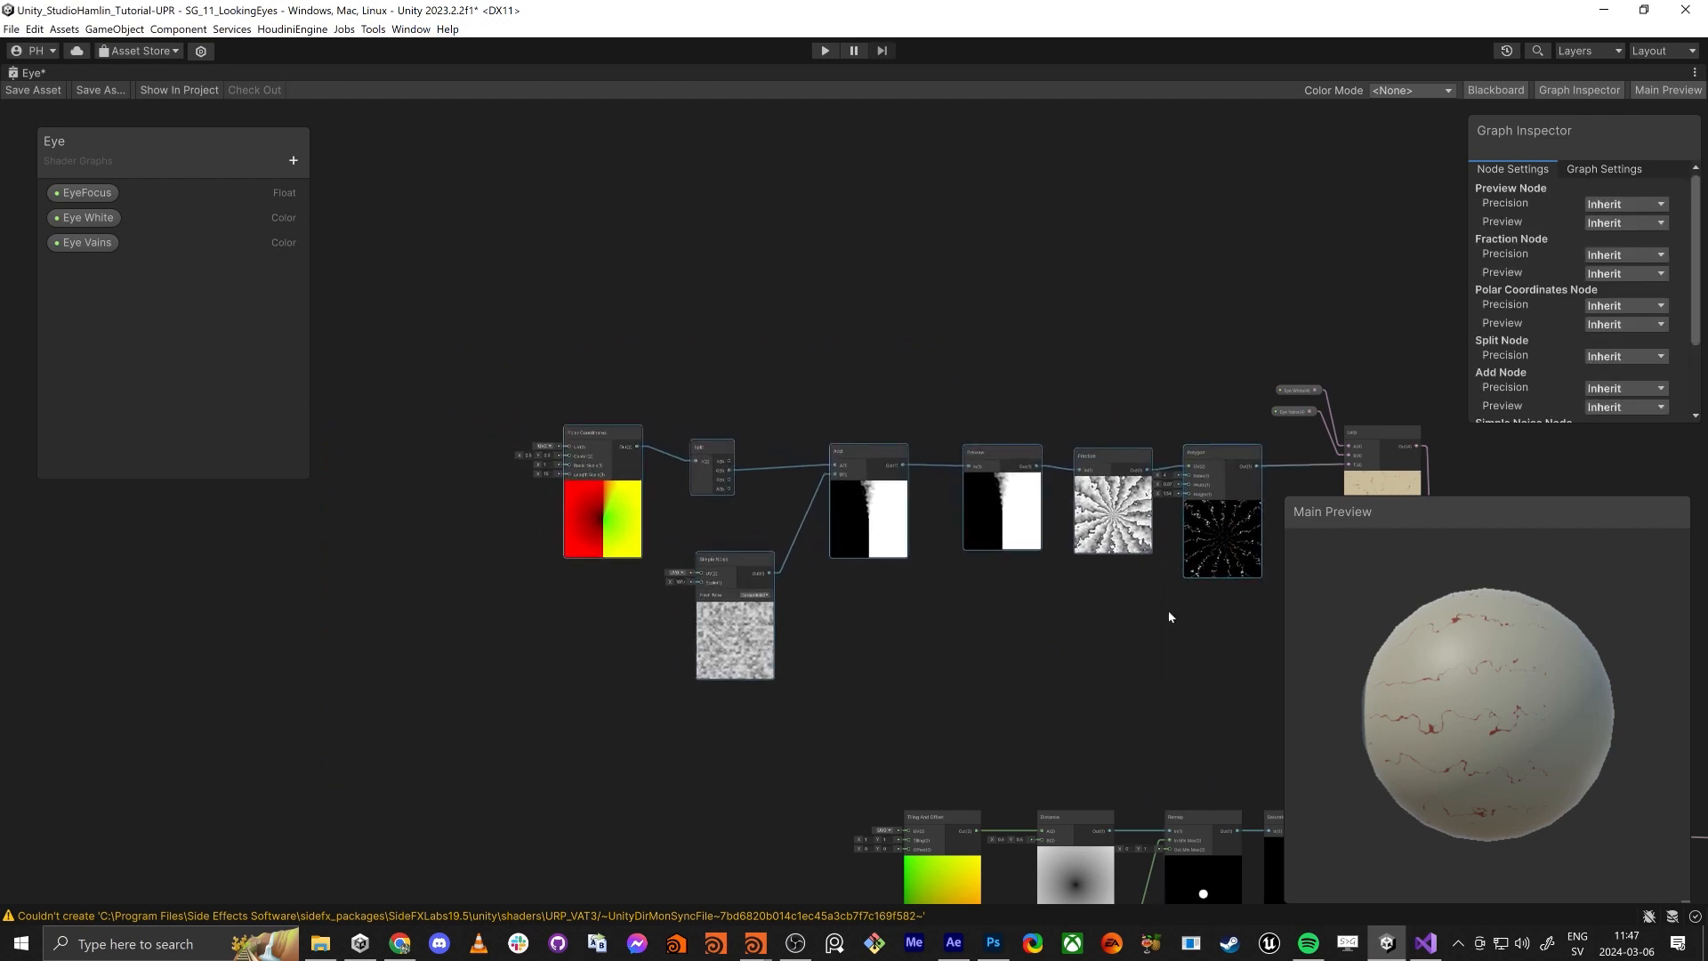
left_click(1168, 611)
Step: Delete the leftover unconnected EyeFocus node group below the Fragment block
middle_click_drag(1064, 686, 722, 569)
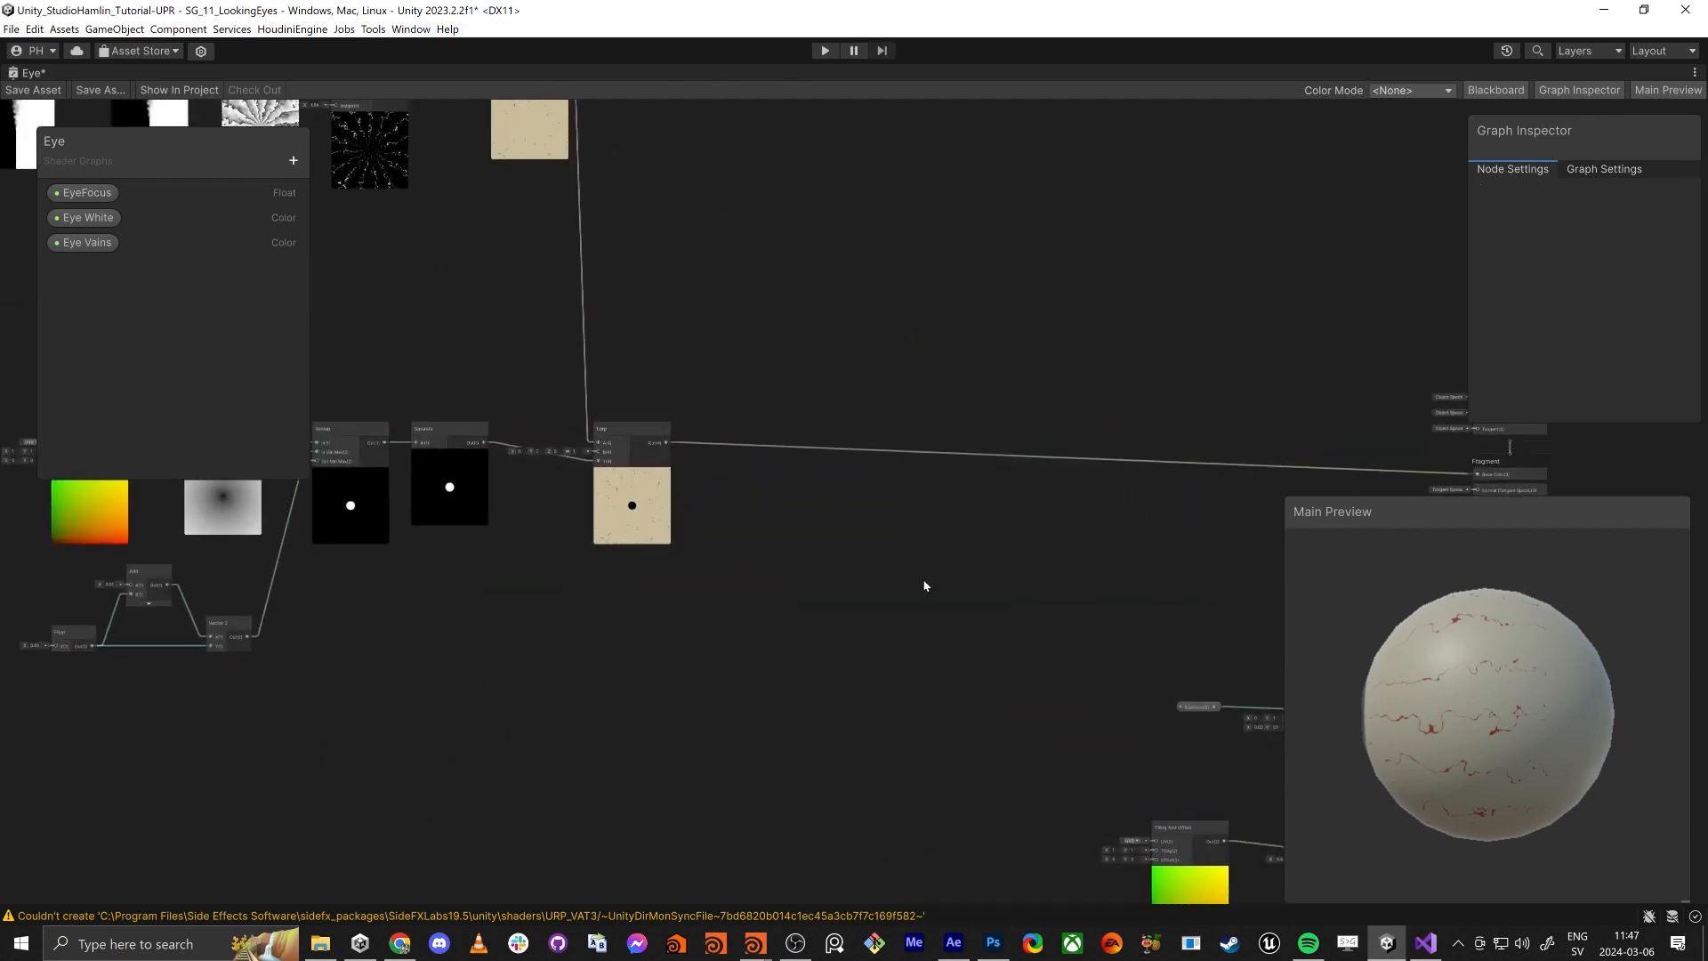
scroll(748, 495, "down", 3)
middle_click_drag(924, 581, 670, 464)
left_click_drag(1205, 773, 1200, 772)
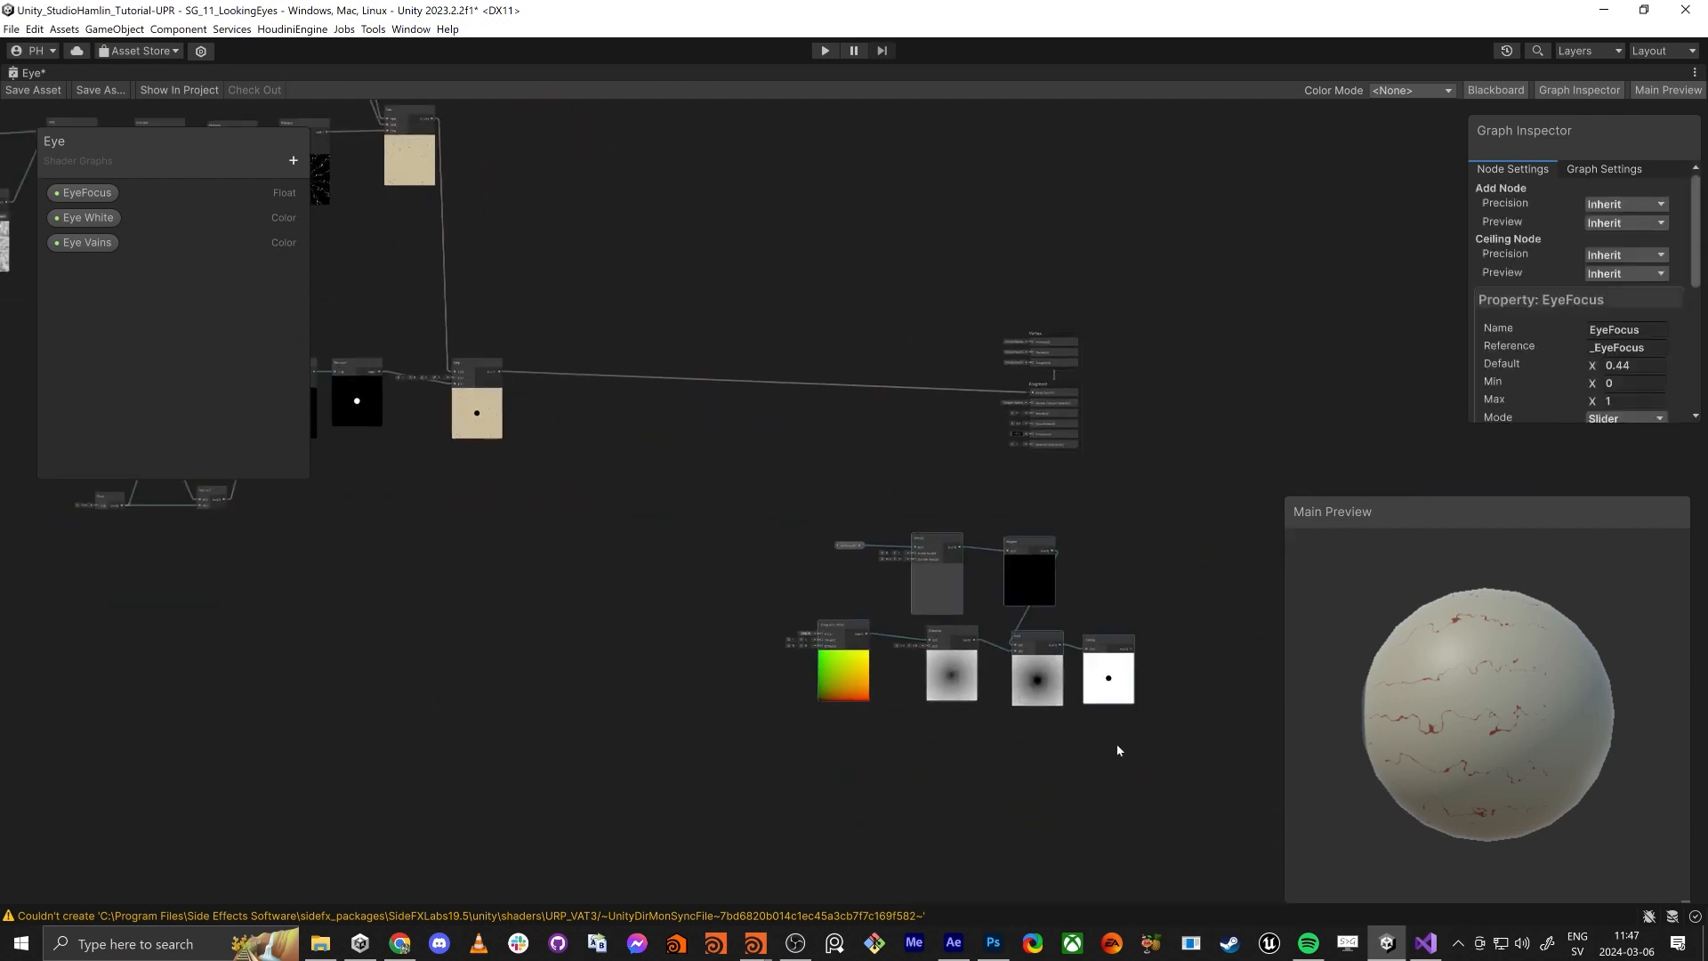
key("Delete")
Step: Add a new Lerp node and place it just before the Fragment block
scroll(875, 491, "up", 2)
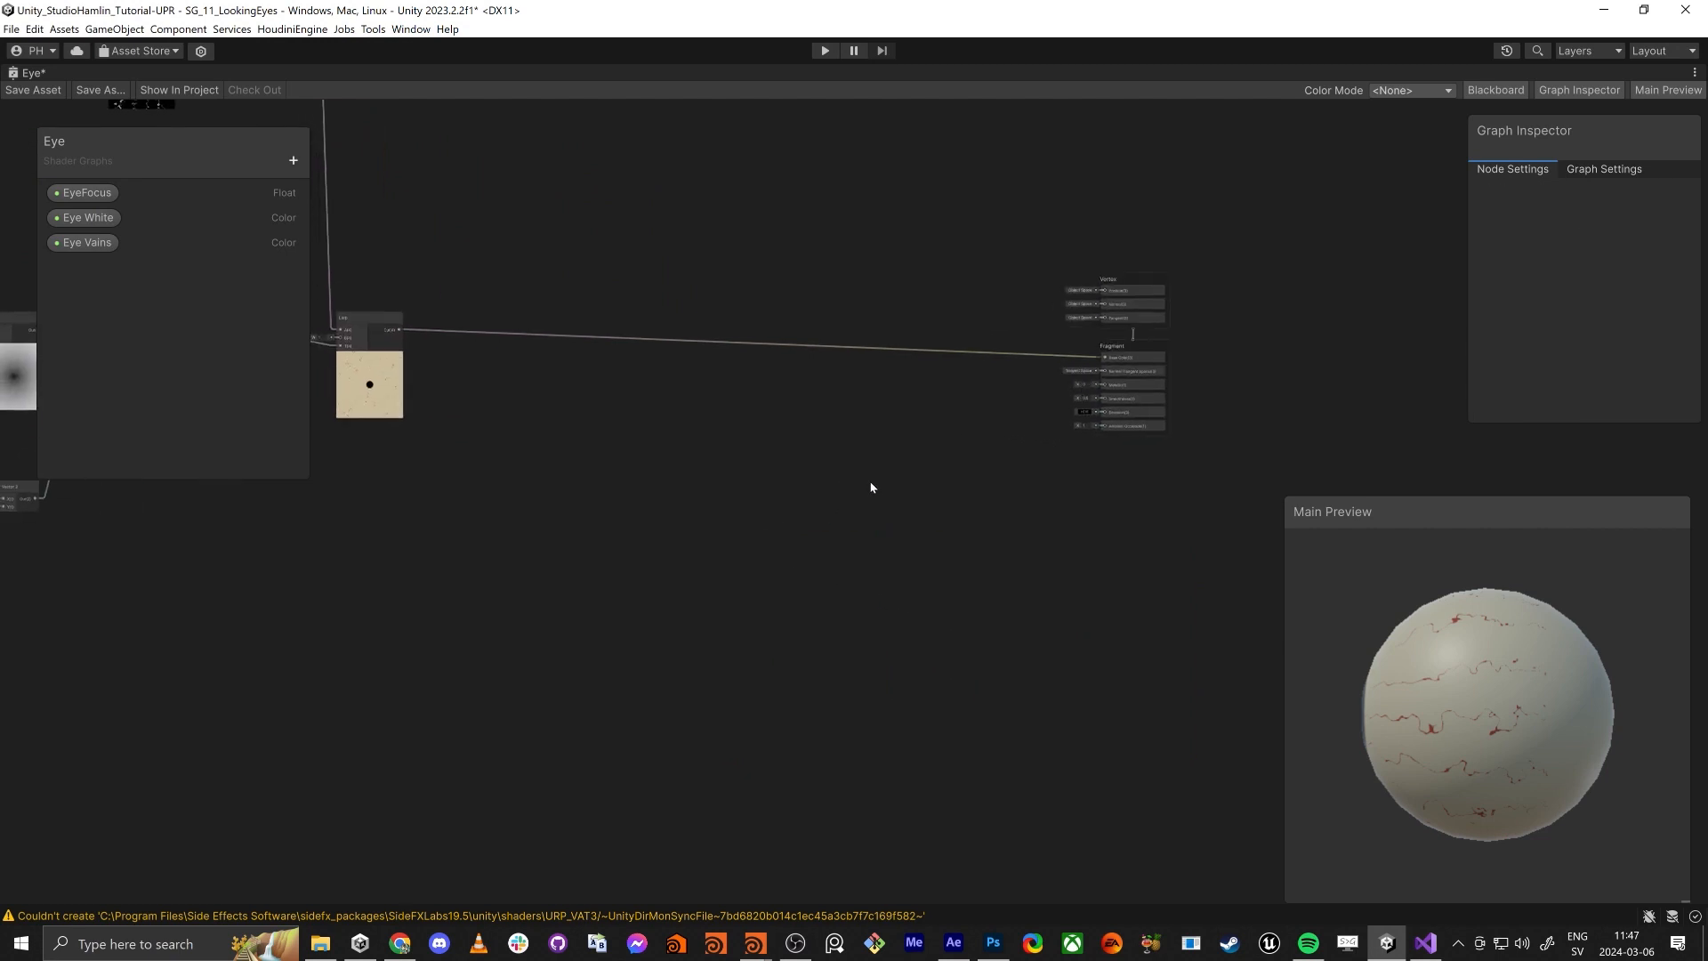
key("space")
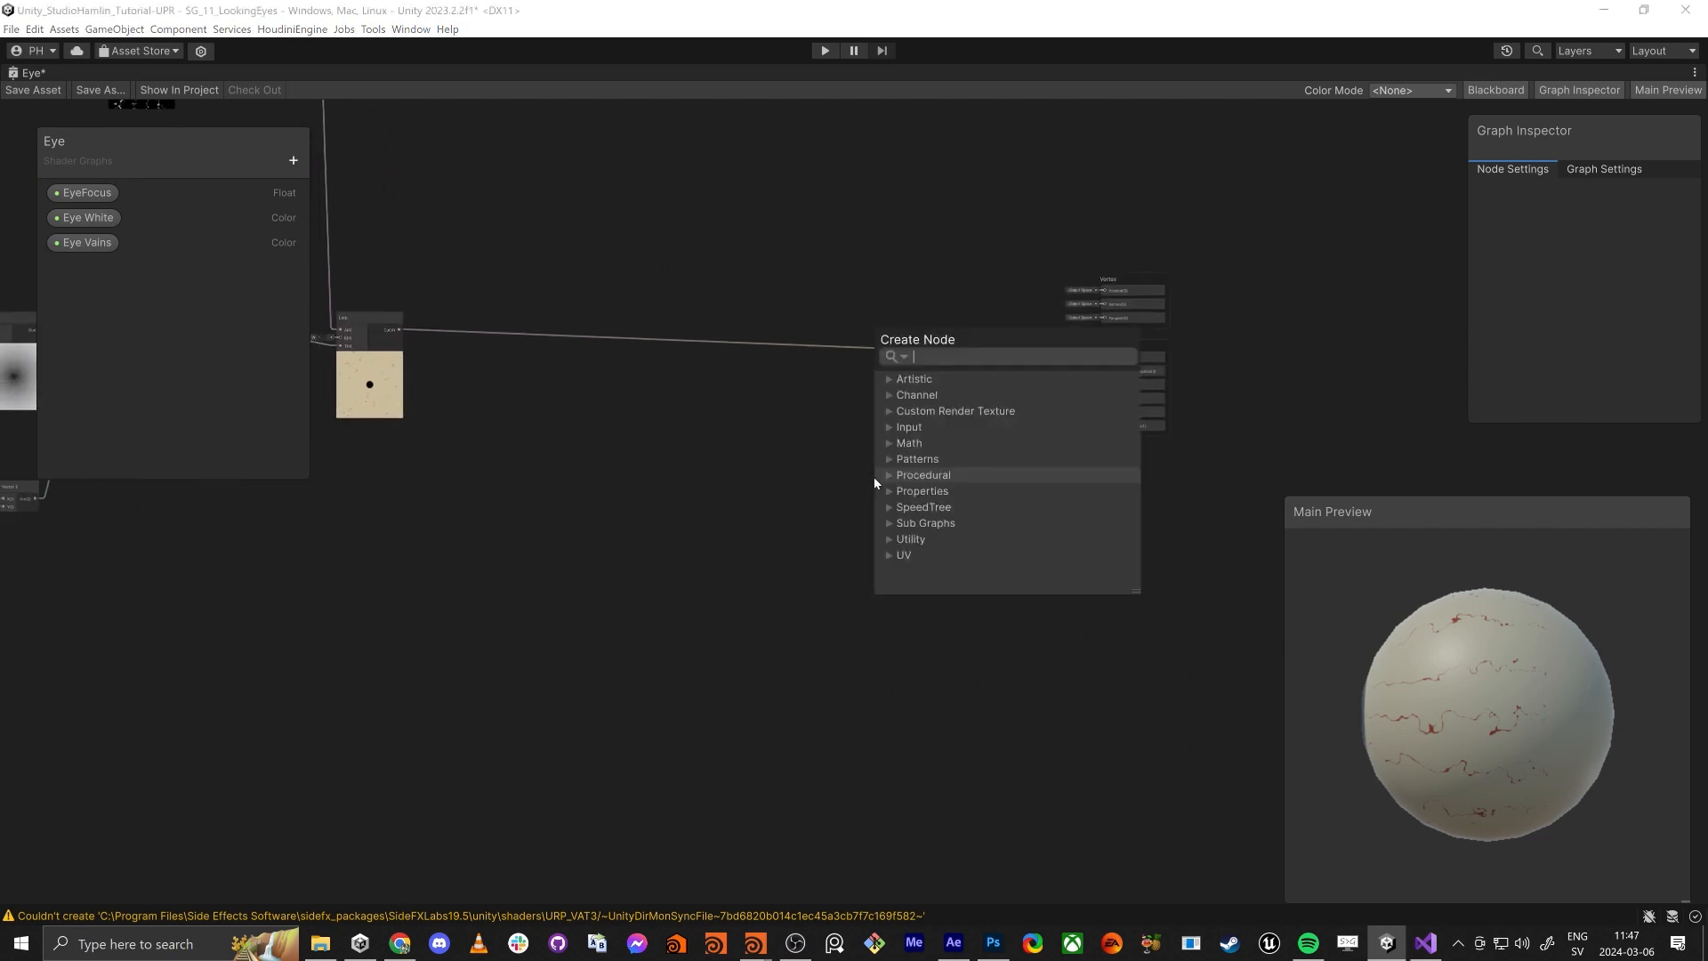
type("lerp")
key("Return")
scroll(875, 478, "up", 2)
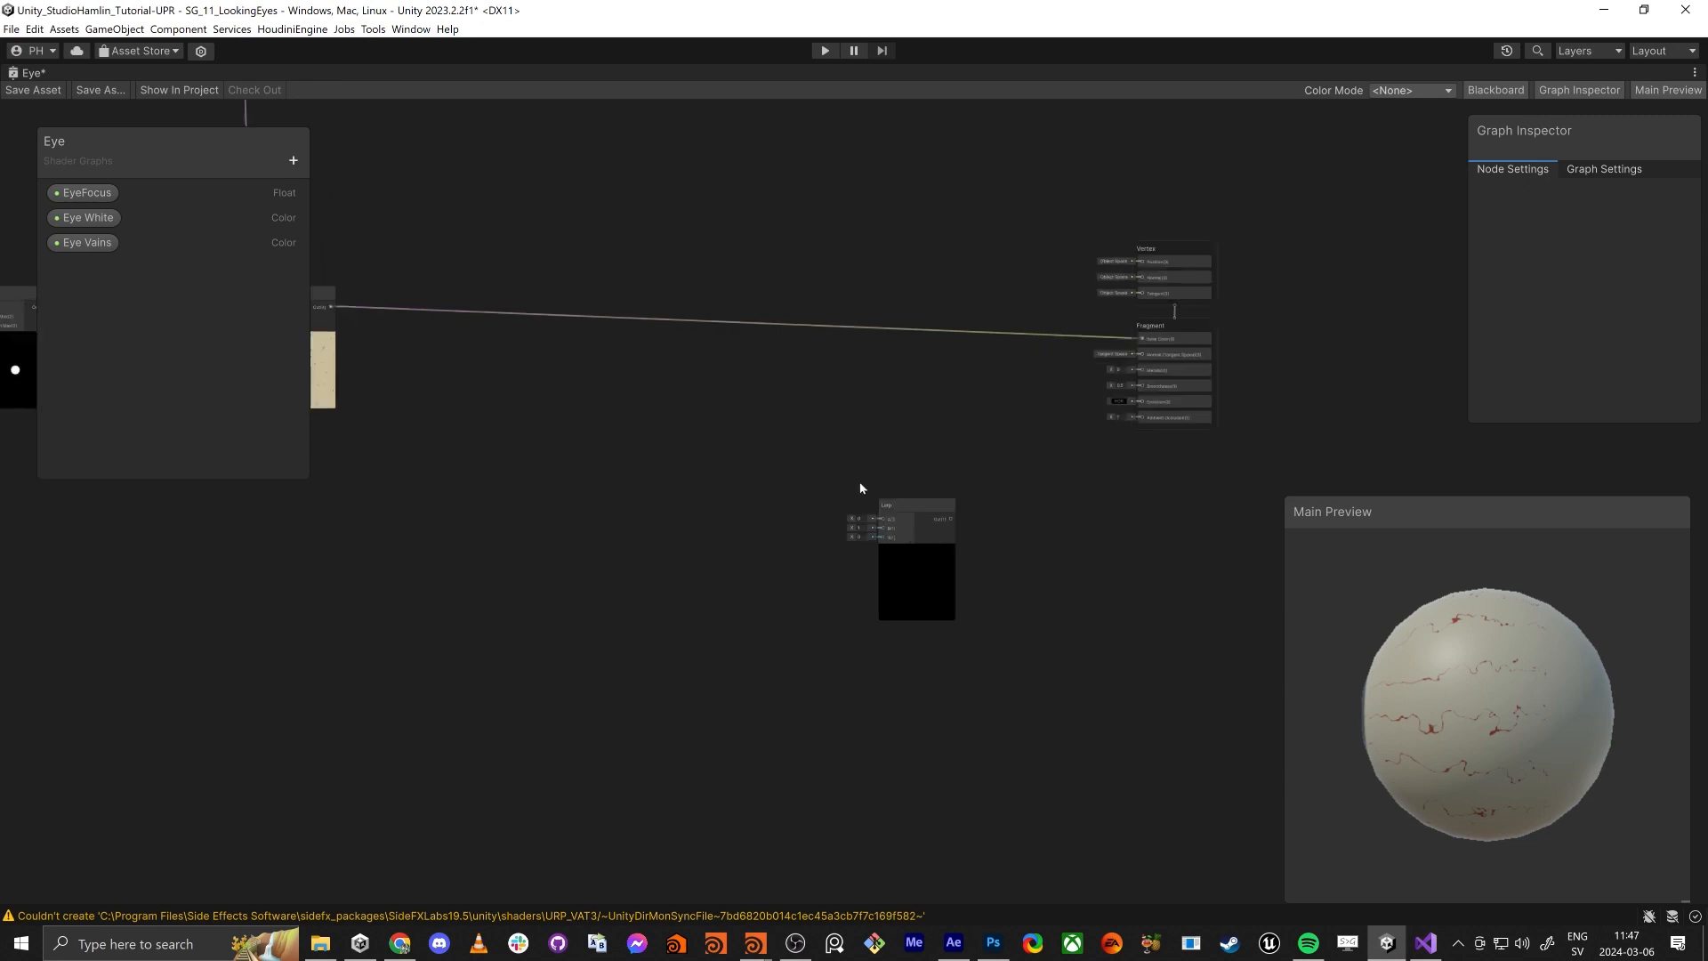
left_click_drag(937, 510, 966, 316)
Step: Connect the pupil Lerp's output to the new Lerp's B input and the new Lerp's output to Base Color
middle_click_drag(704, 335, 775, 533)
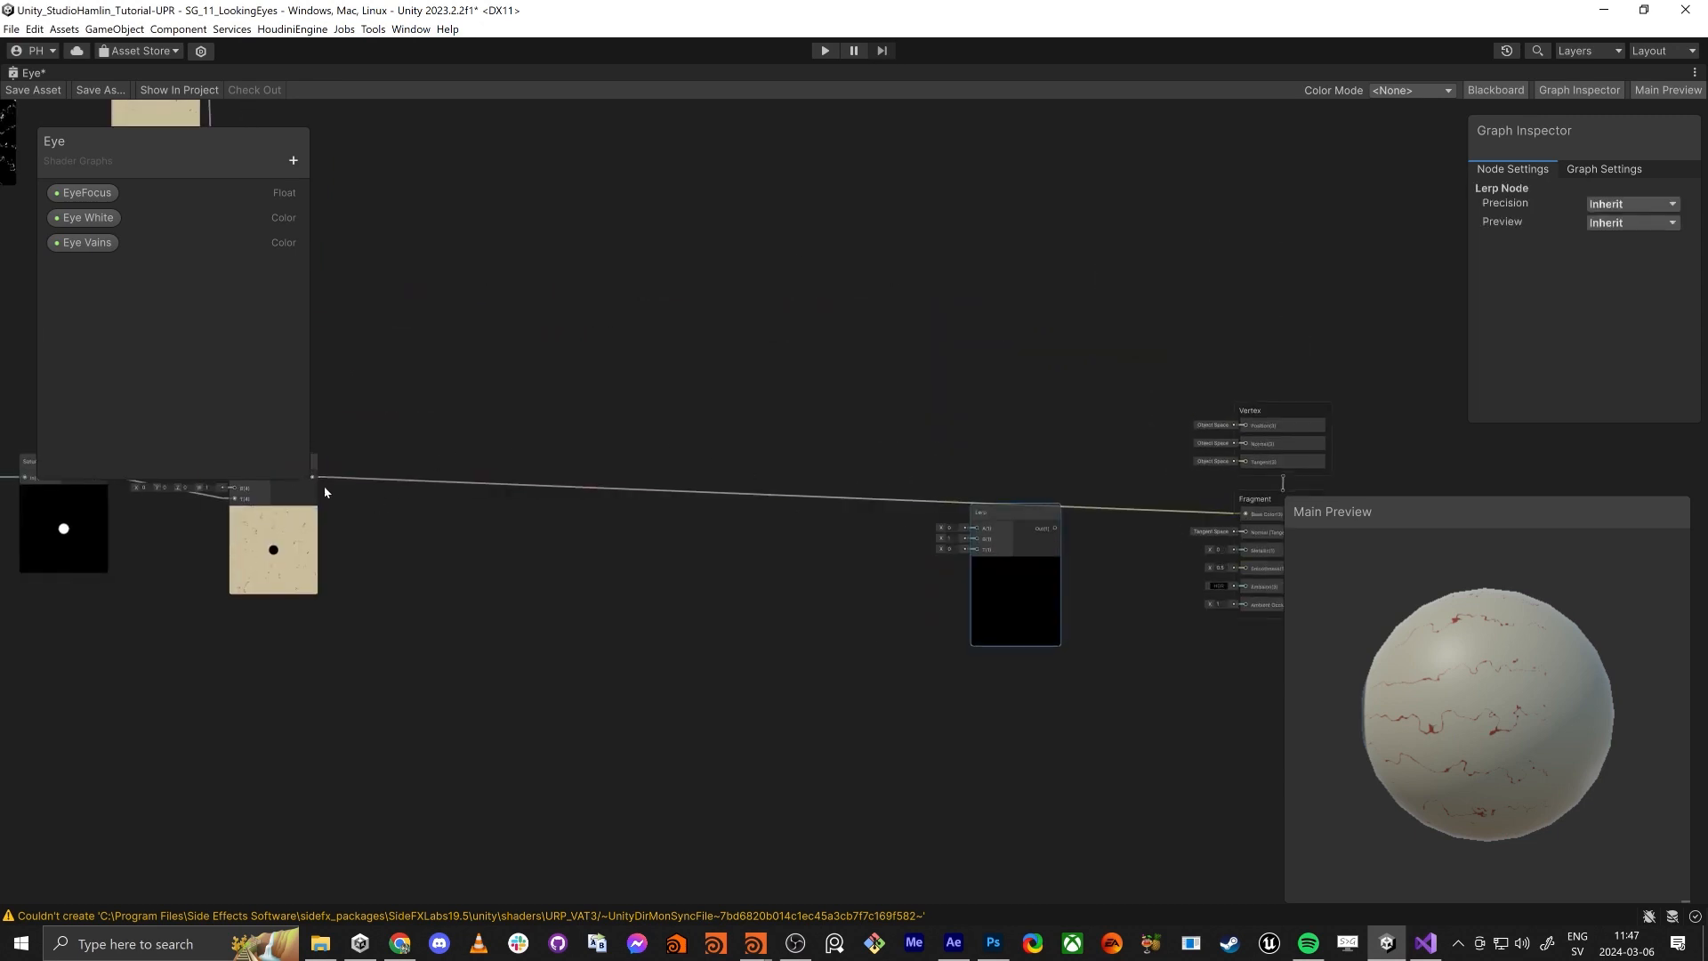
middle_click_drag(362, 530, 401, 521)
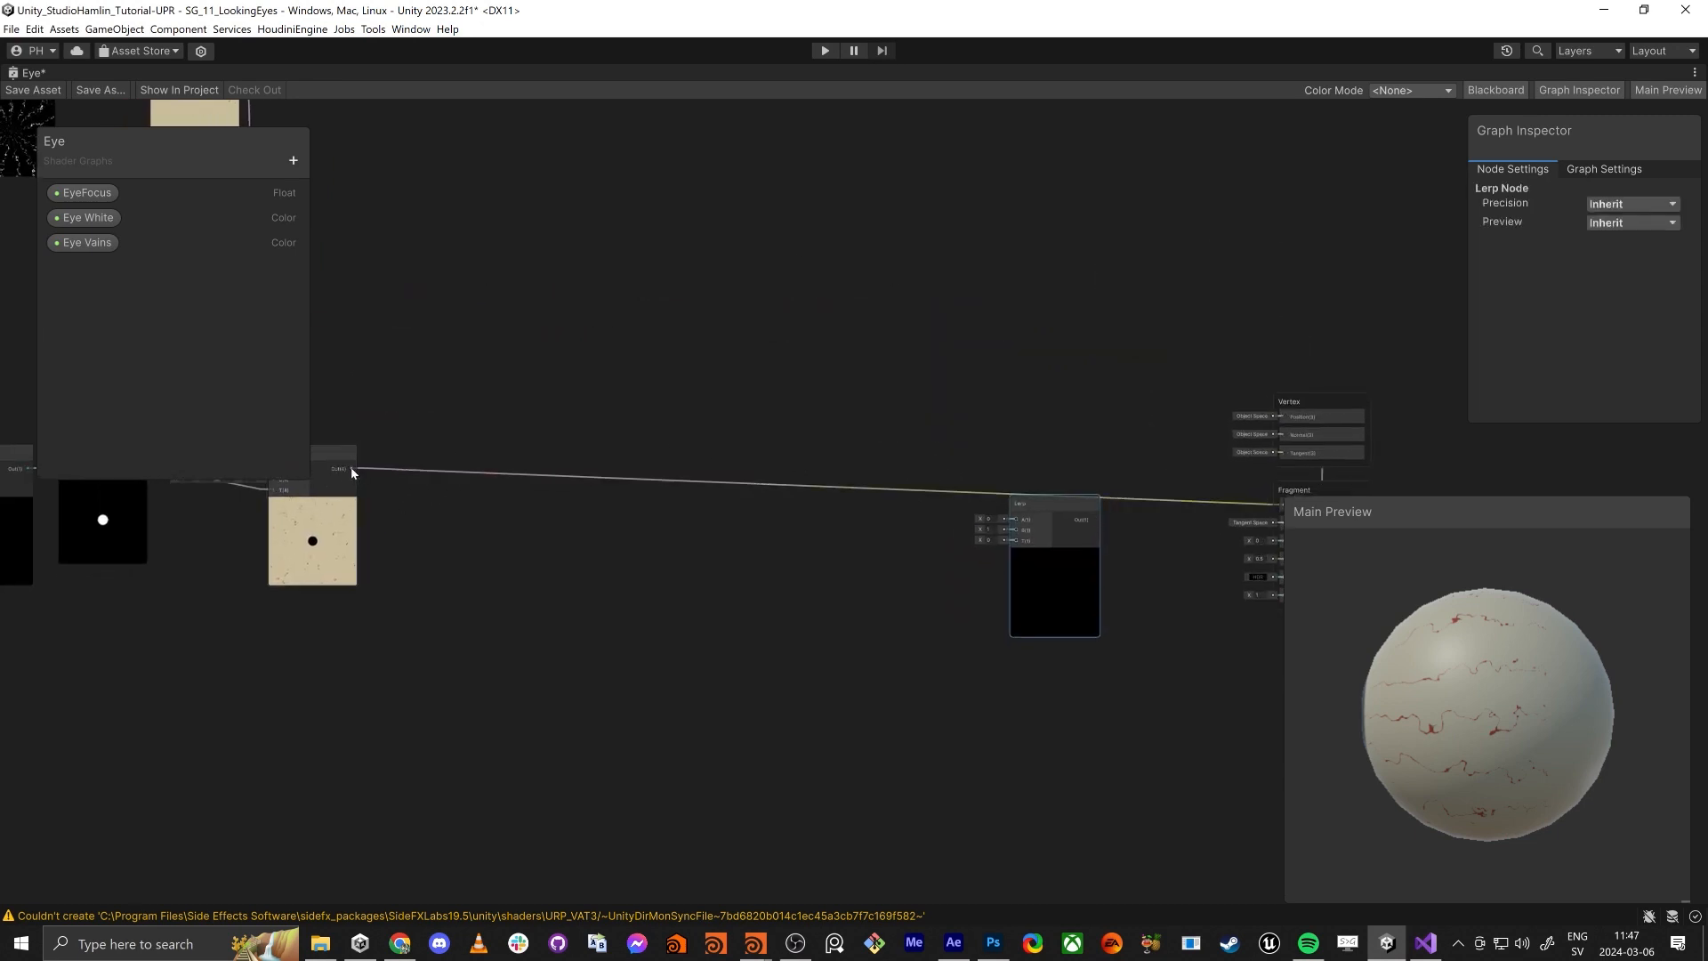
left_click_drag(383, 482, 1283, 504)
scroll(1024, 484, "up", 1)
left_click_drag(1023, 485, 1046, 441)
Step: Add a Tiling And Offset node below and ahead of the new Lerp
left_click(755, 680)
key("space")
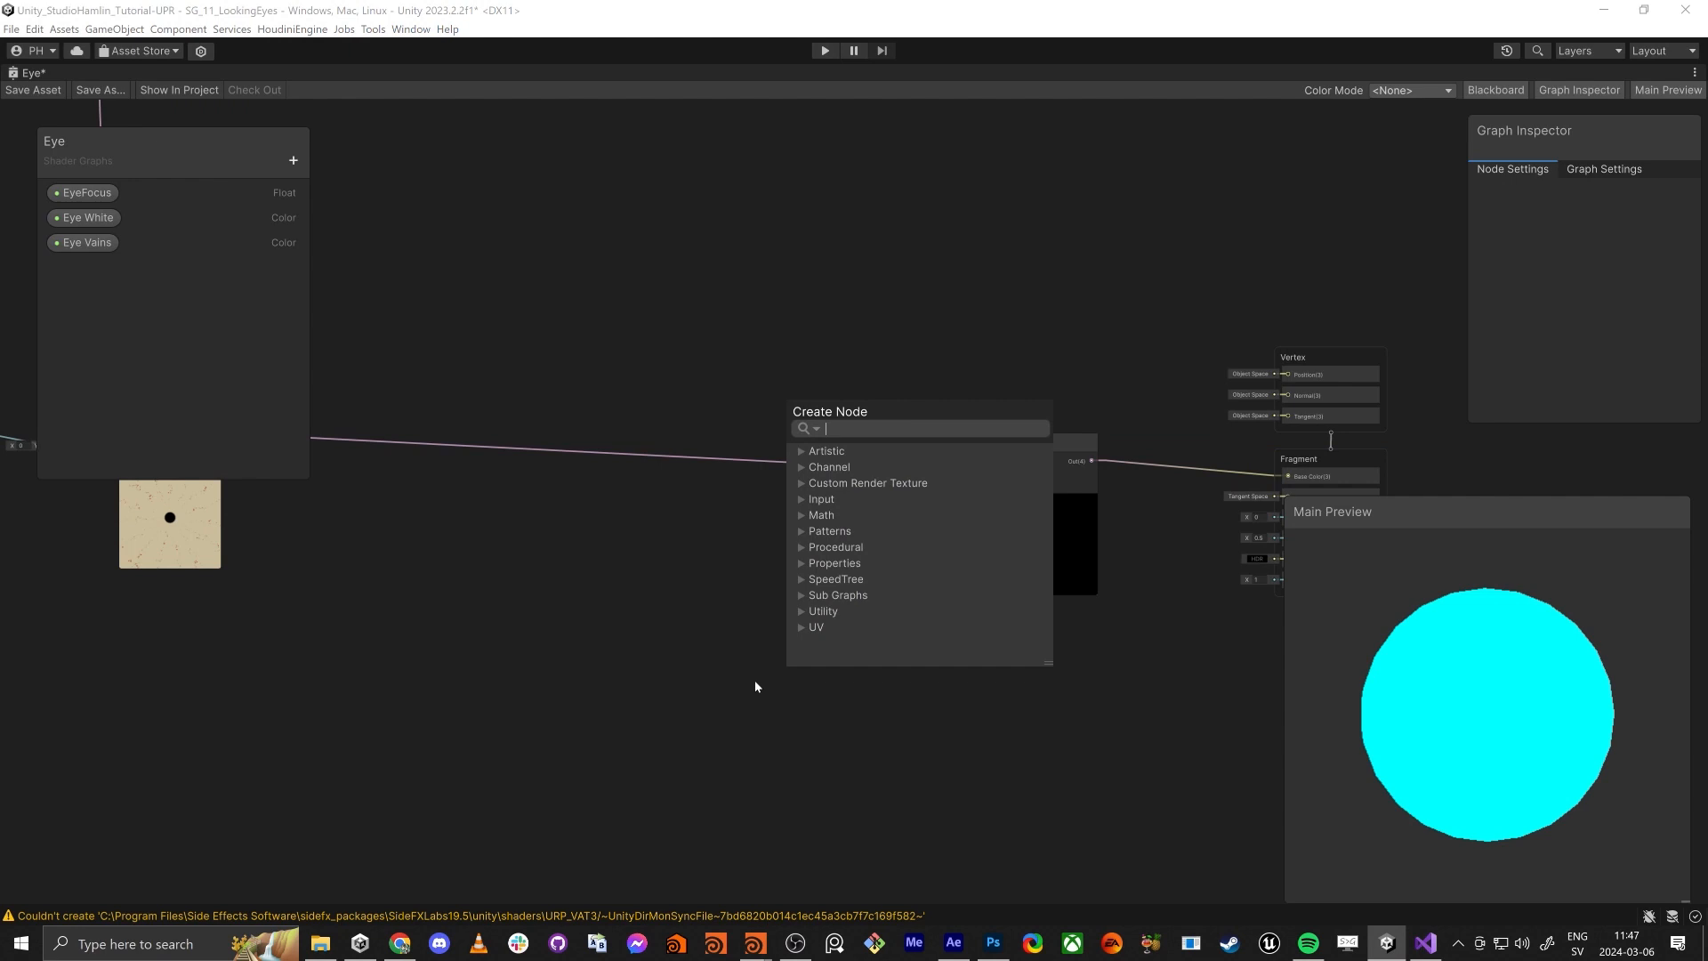
type("tiling")
key("Return")
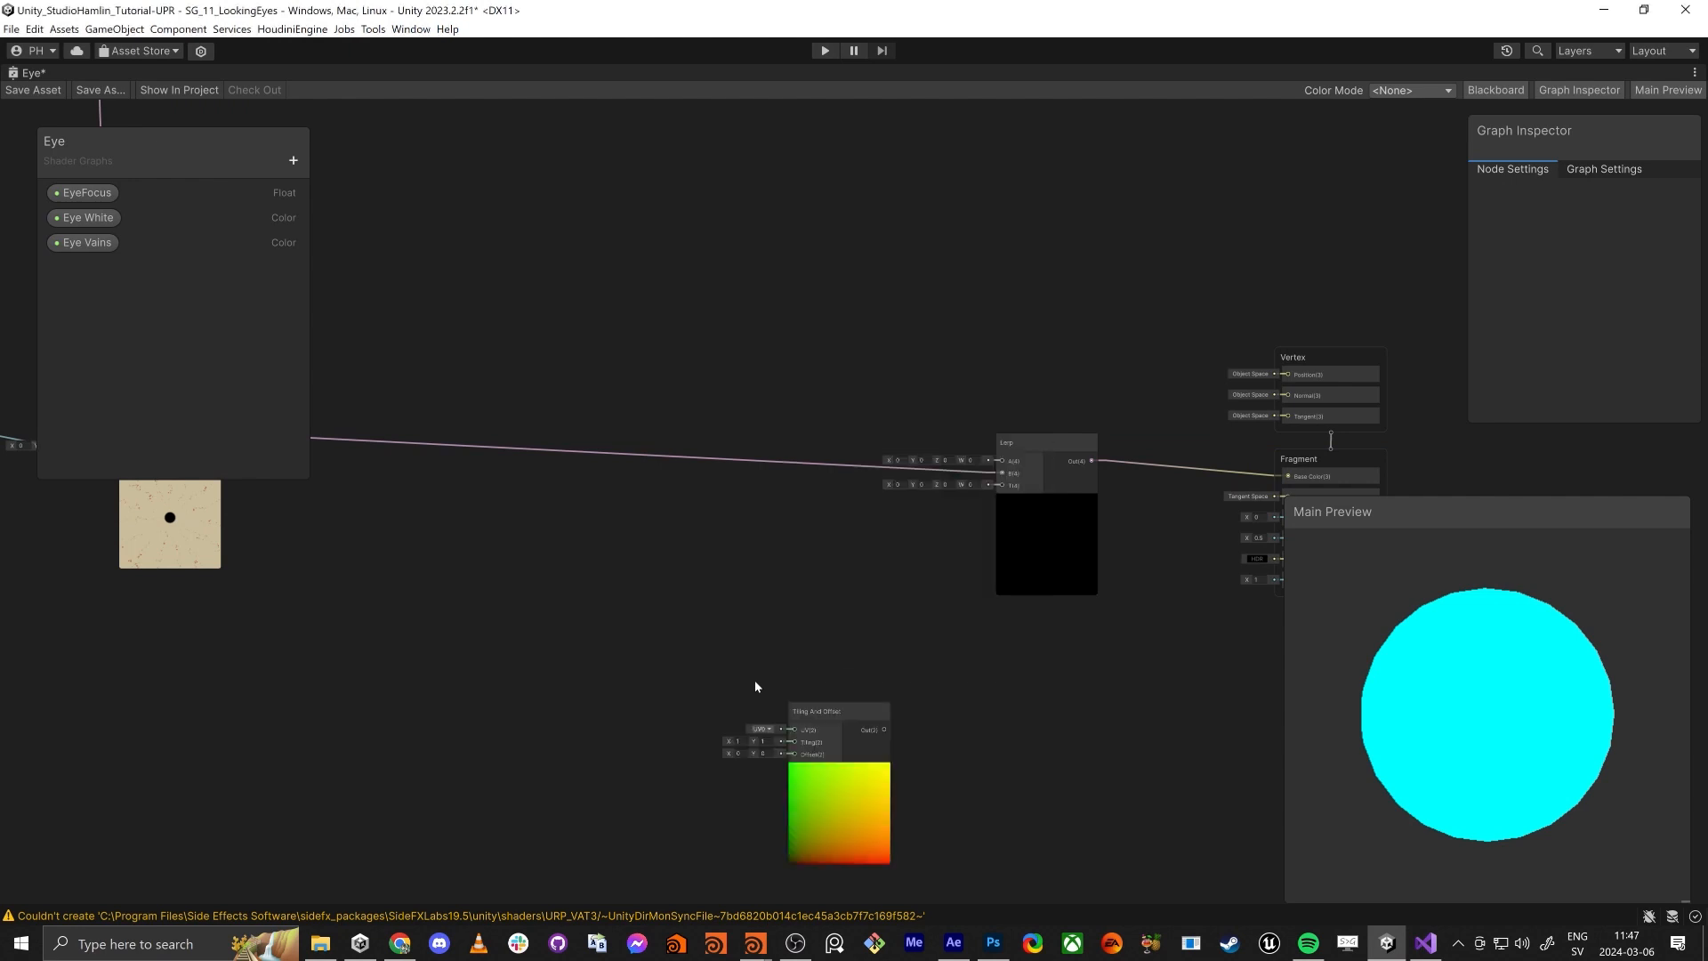
left_click_drag(818, 723, 639, 729)
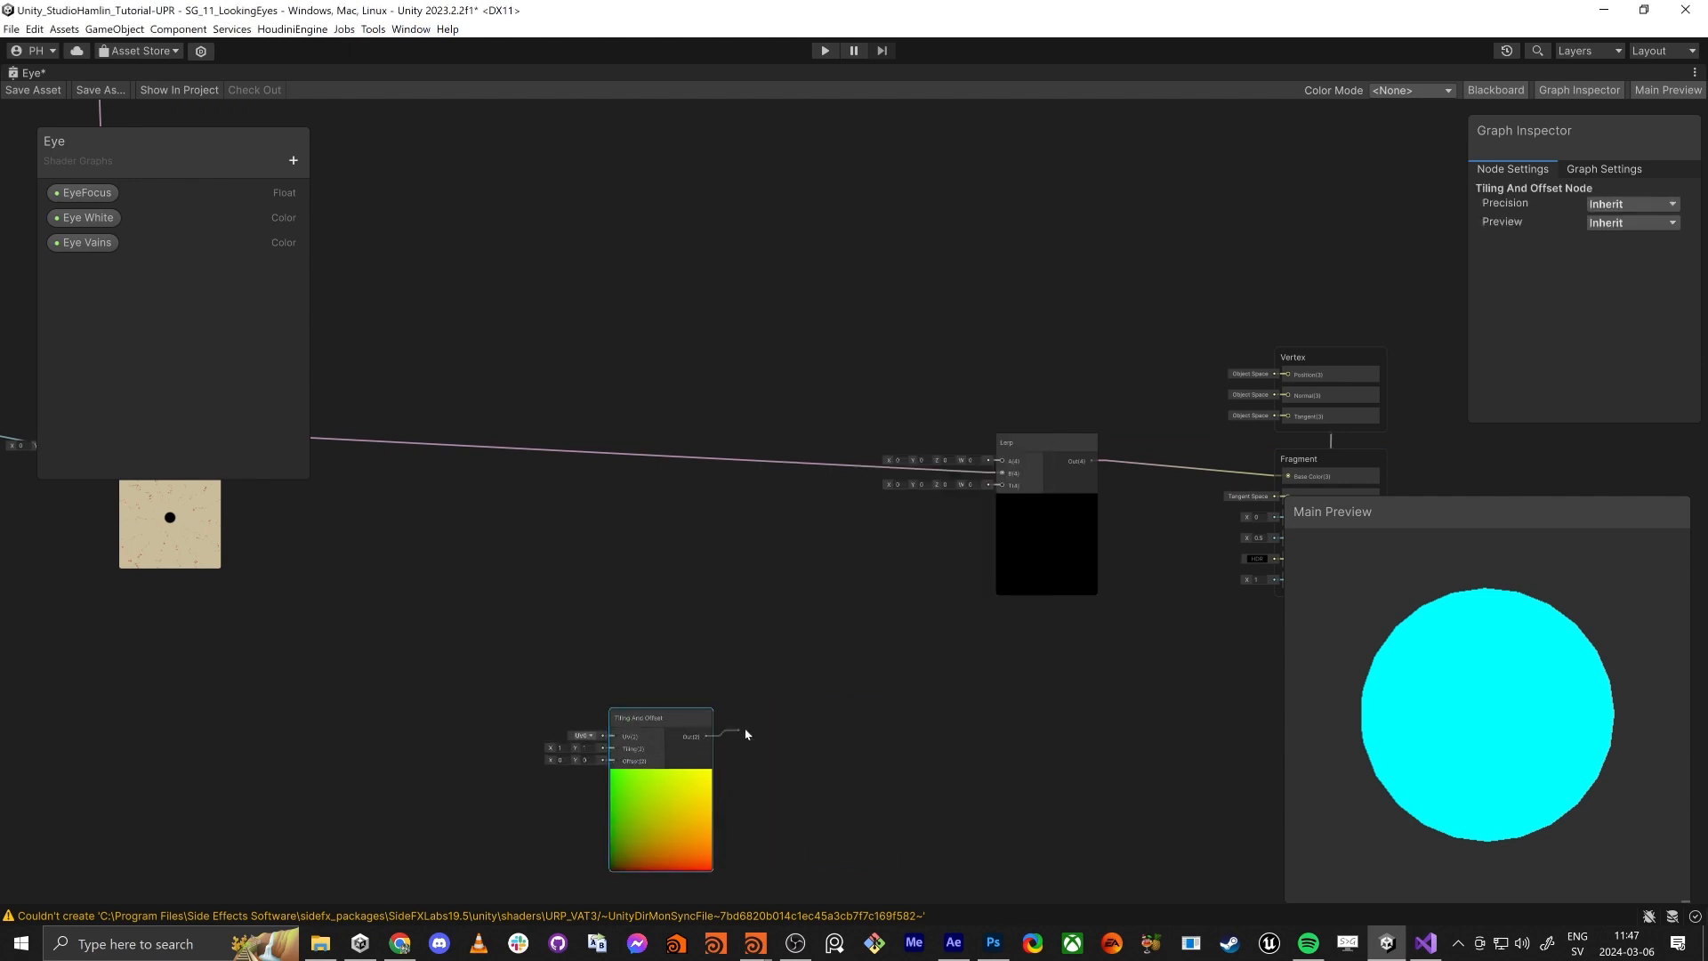
Step: Add a Distance node that takes the Tiling And Offset output as its A input
key("space")
type("distance")
key("Return")
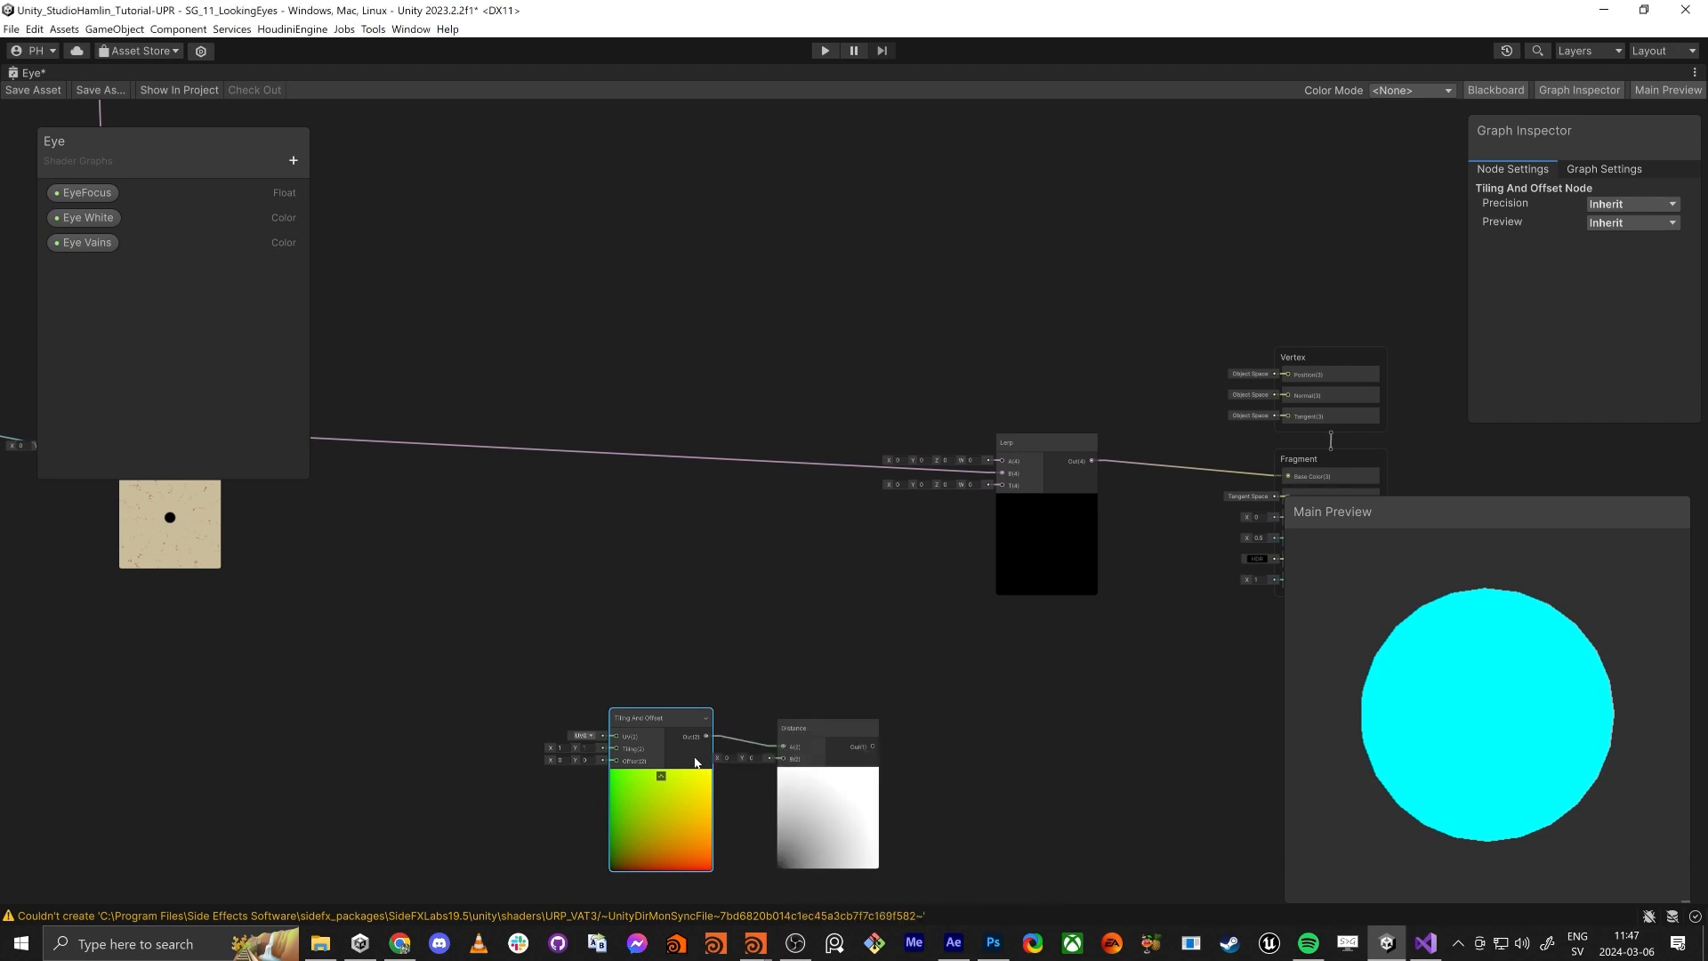
Step: Set the Distance node's B input to 0.5, 0.5 and connect its output to the new Lerp's T input
left_click(727, 758)
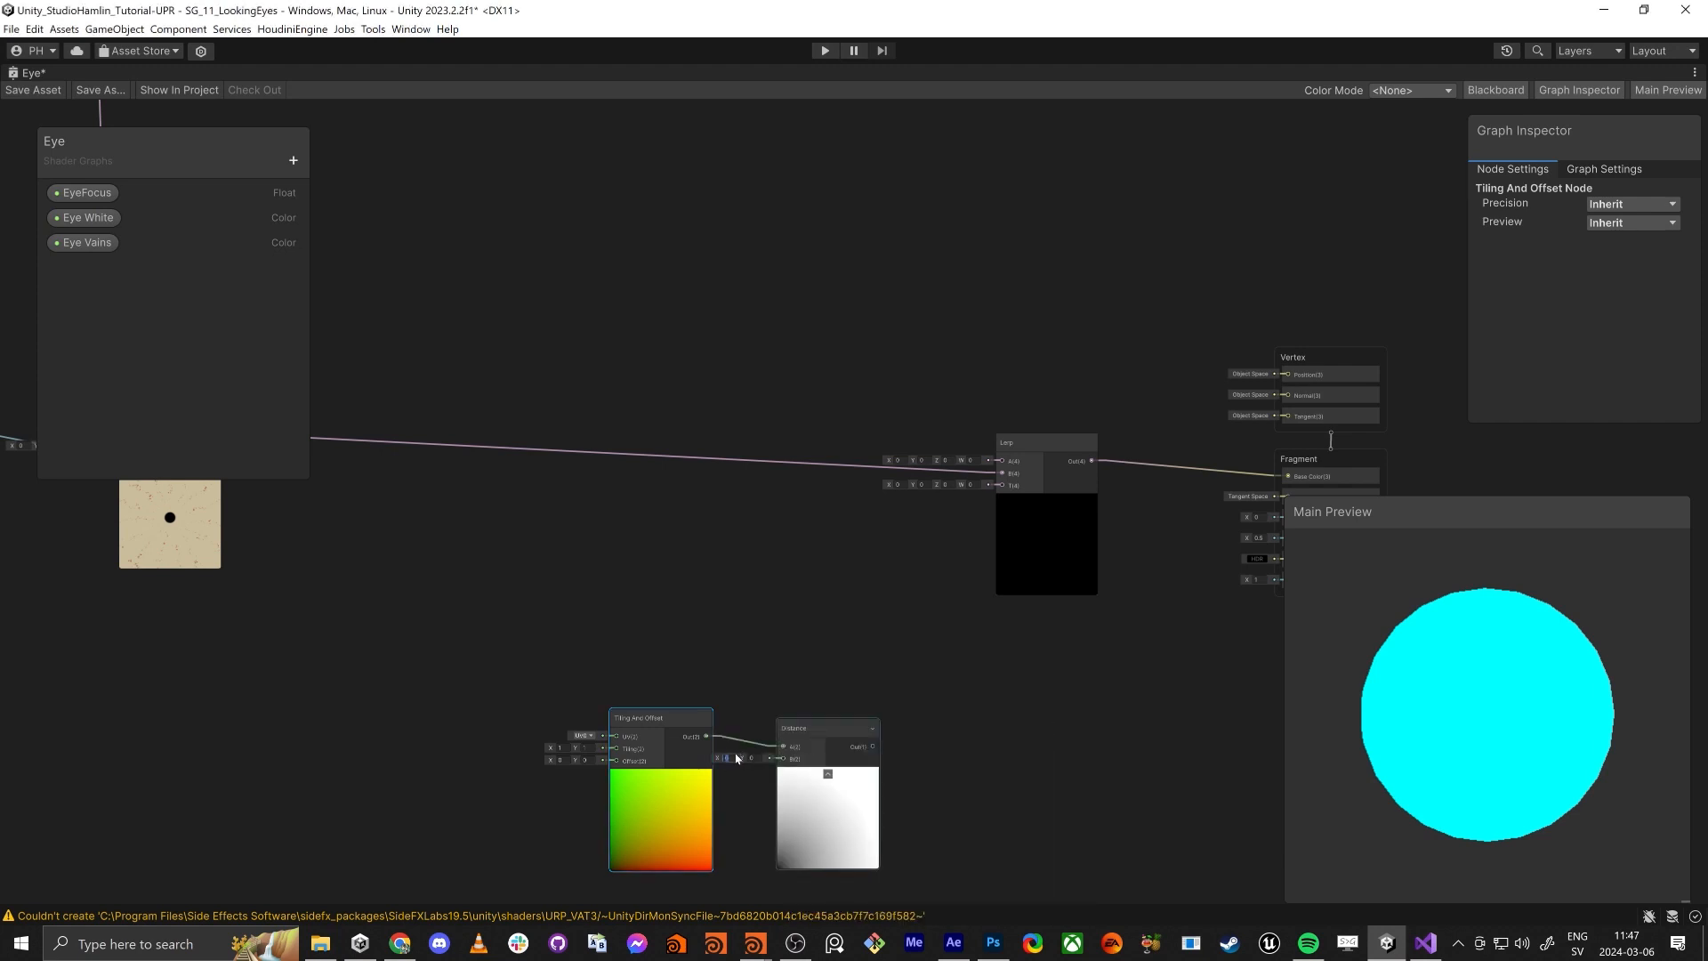
type("0.5")
key("Tab")
type("0.5")
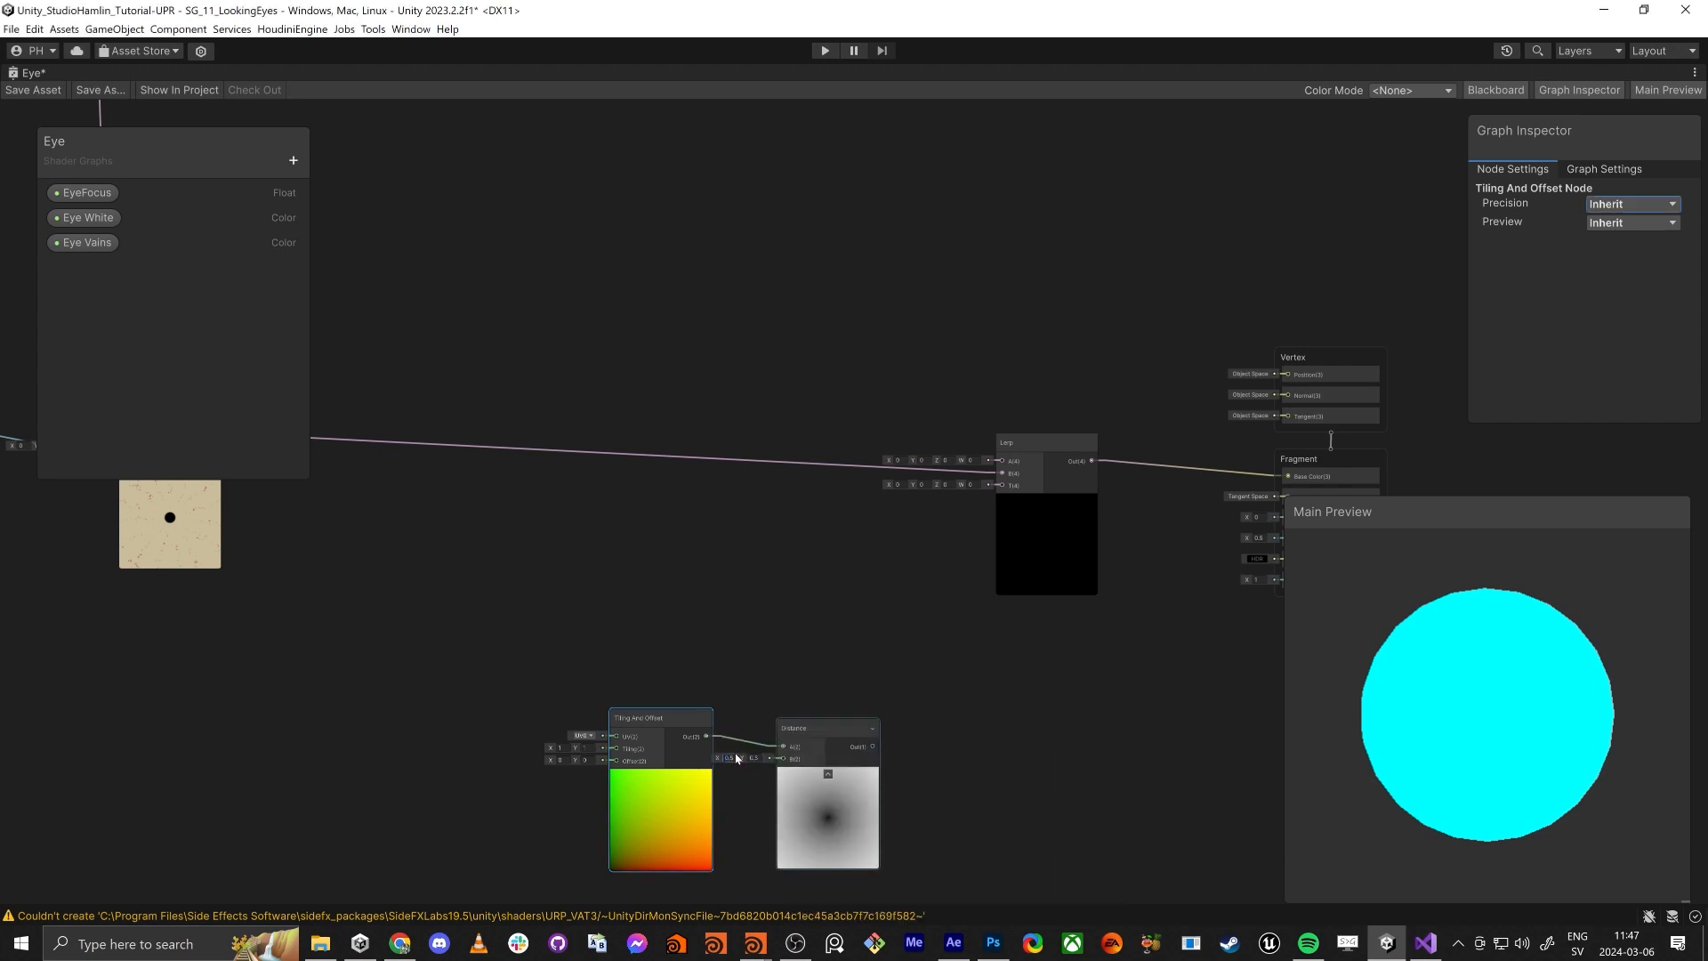
key("Return")
left_click_drag(872, 748, 1002, 485)
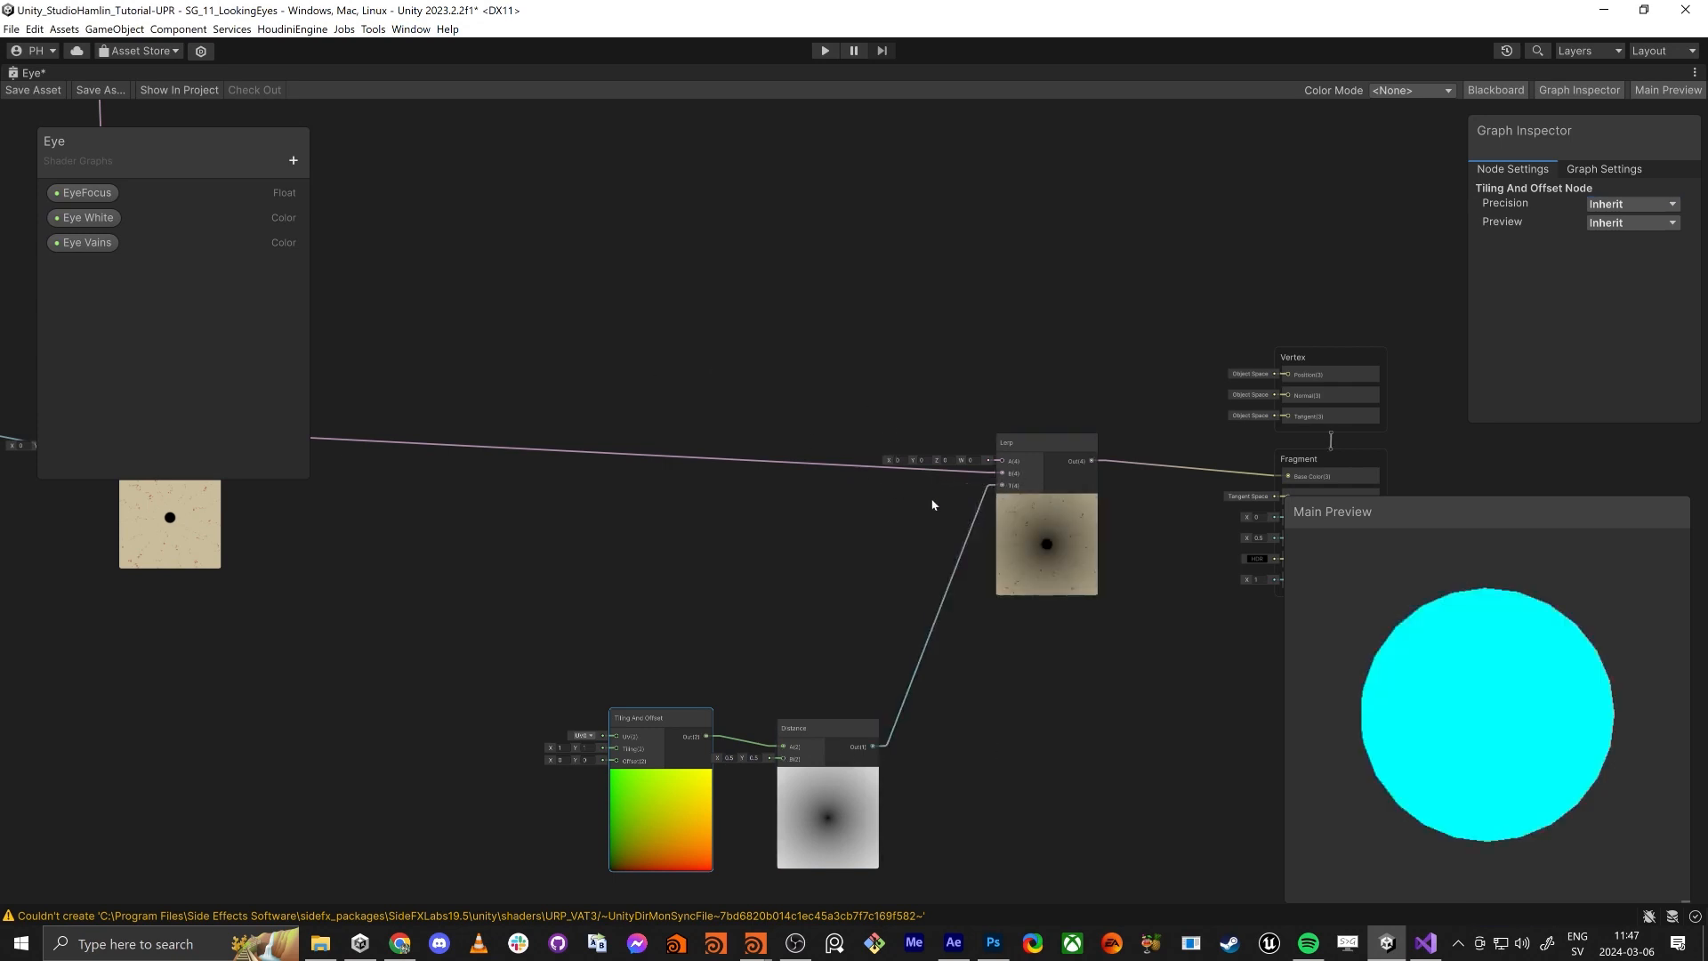
left_click_drag(1353, 745, 1495, 774)
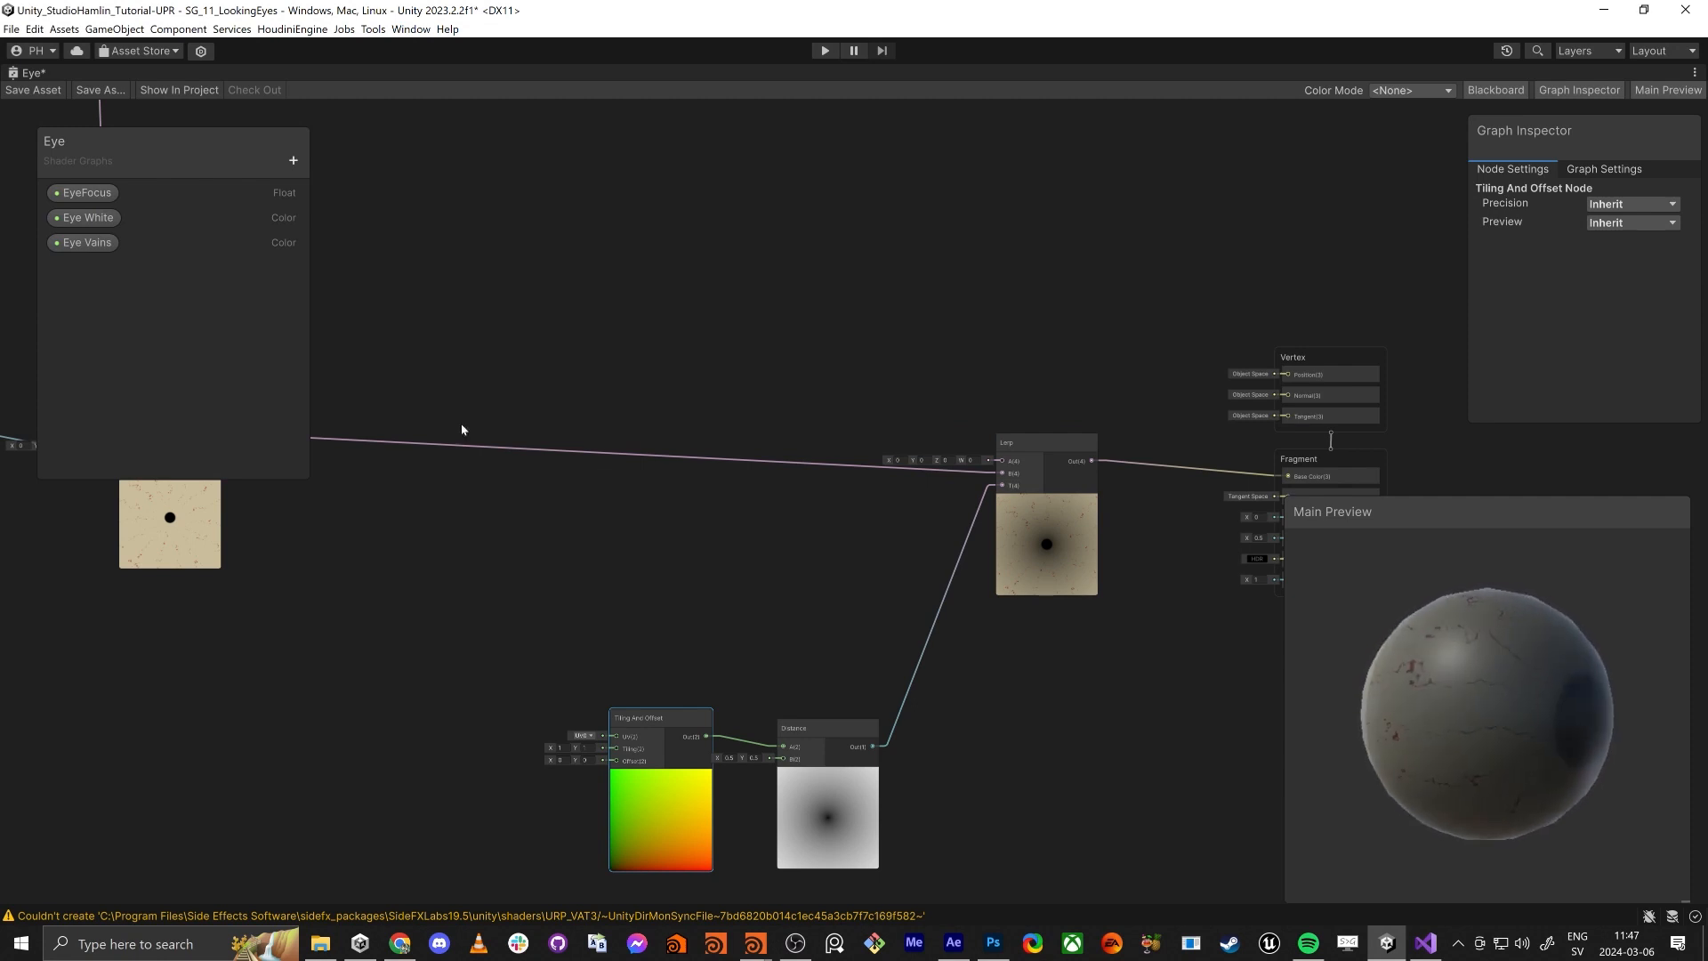
Step: Add a Color property named Eye Red and give it a dark red default colour
left_click(294, 161)
left_click(344, 294)
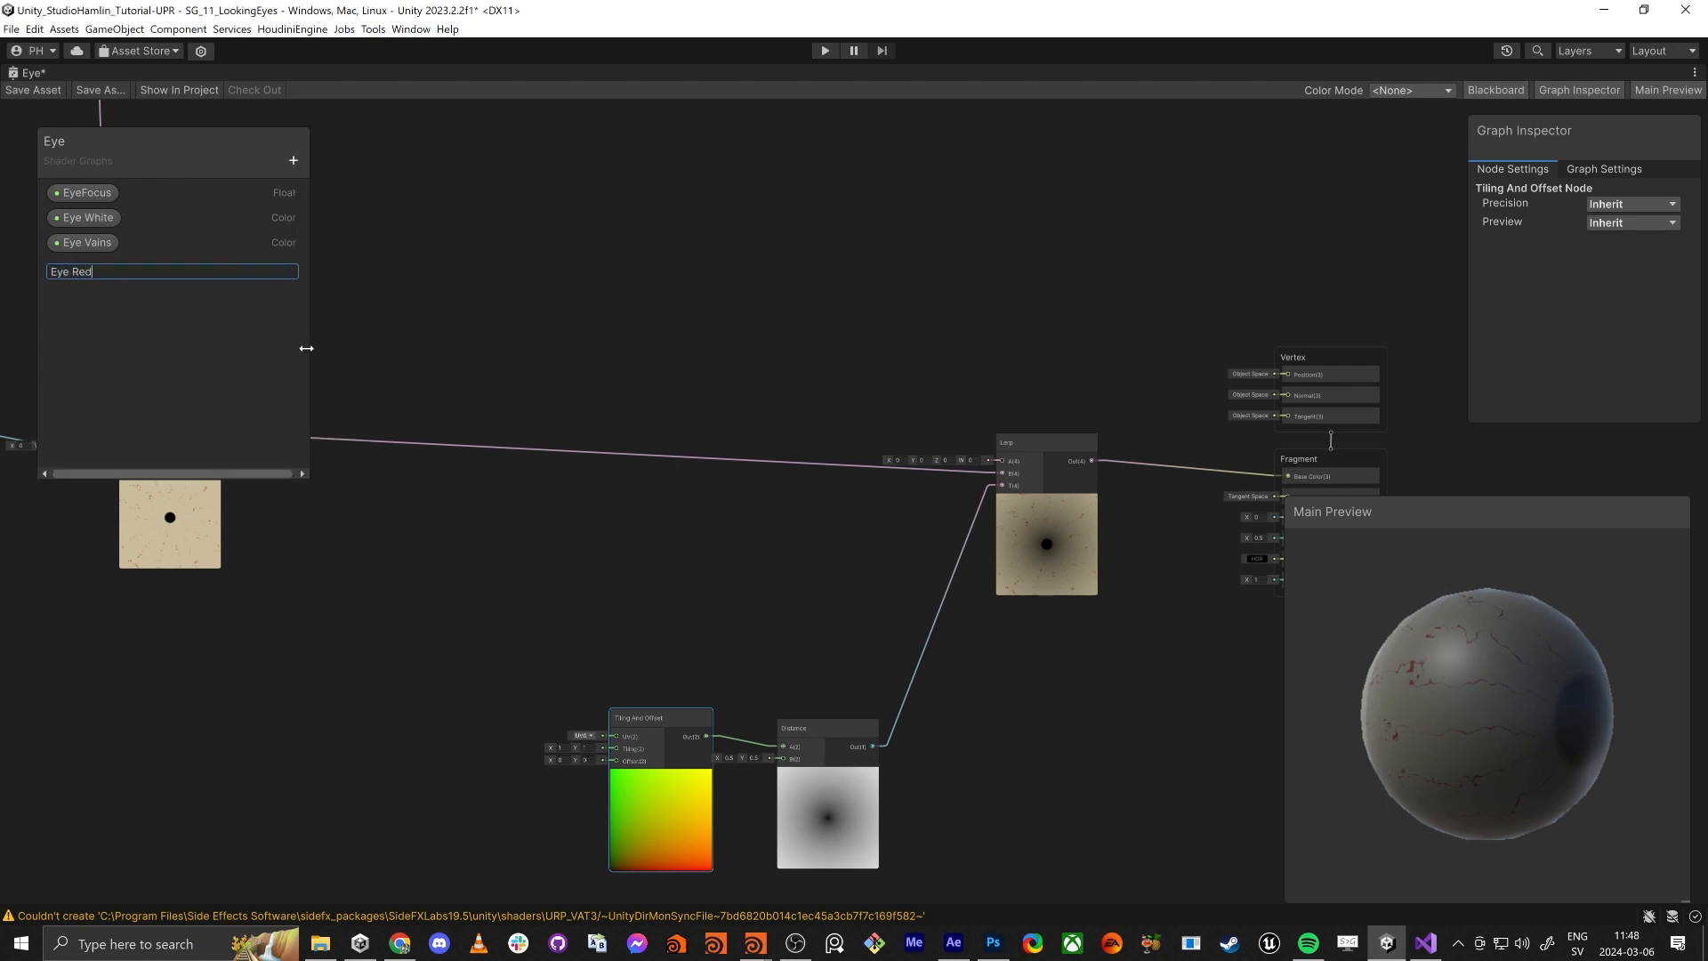
key("Return")
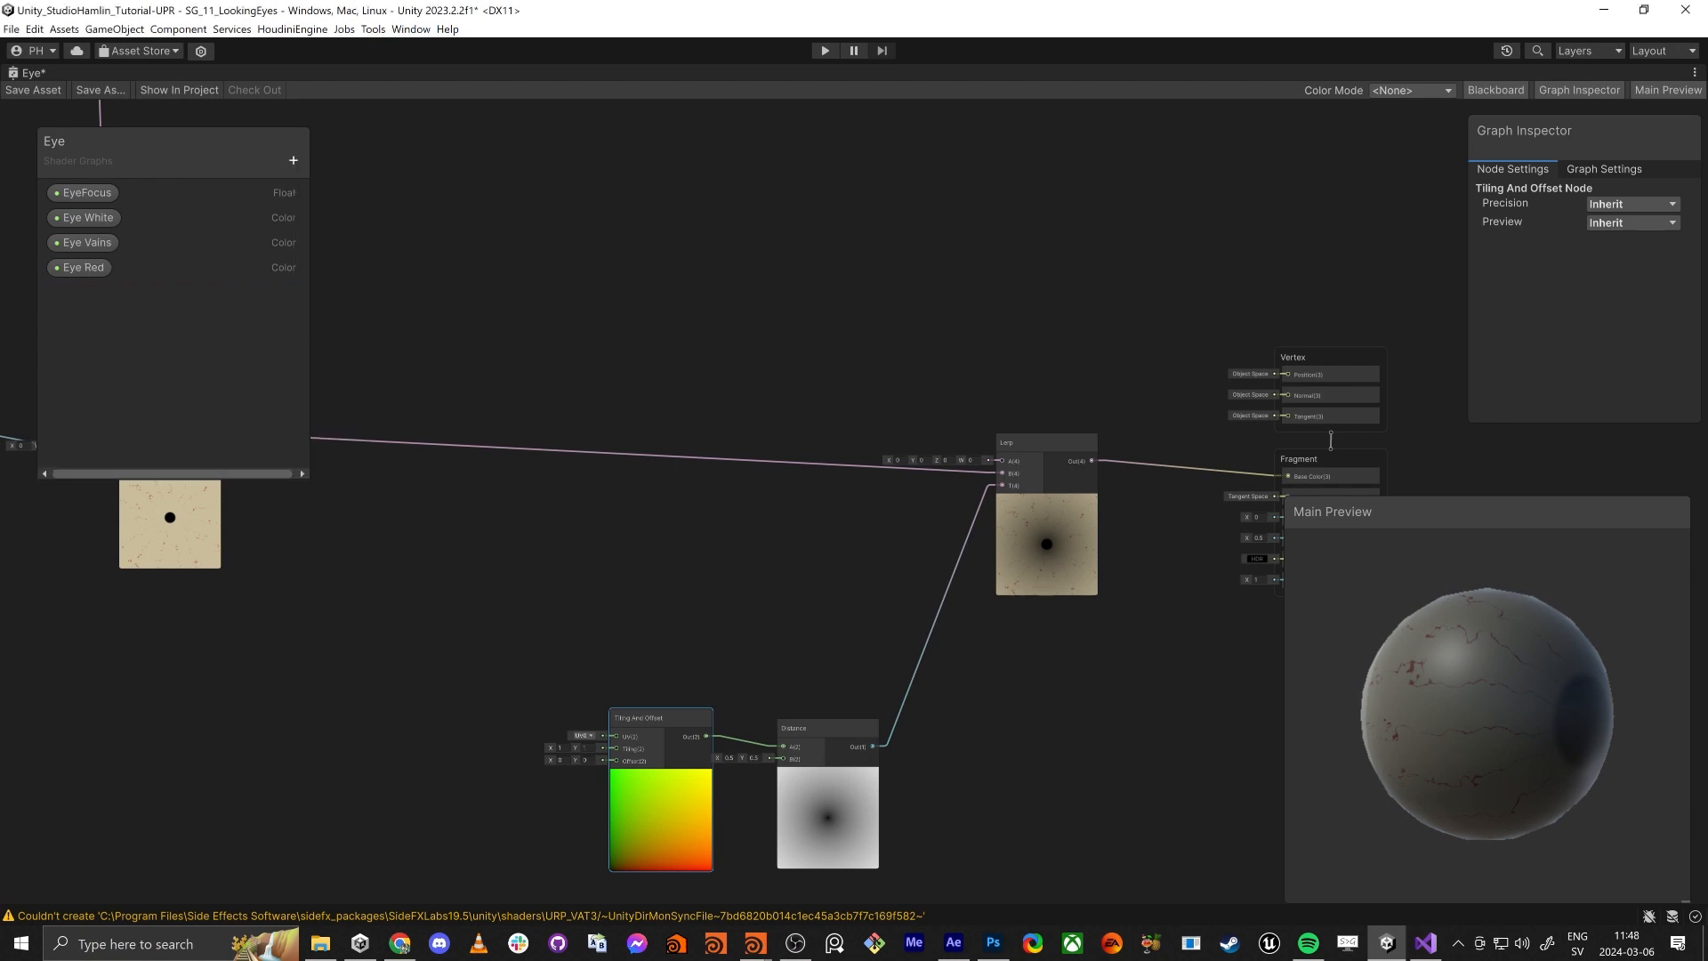
left_click(80, 267)
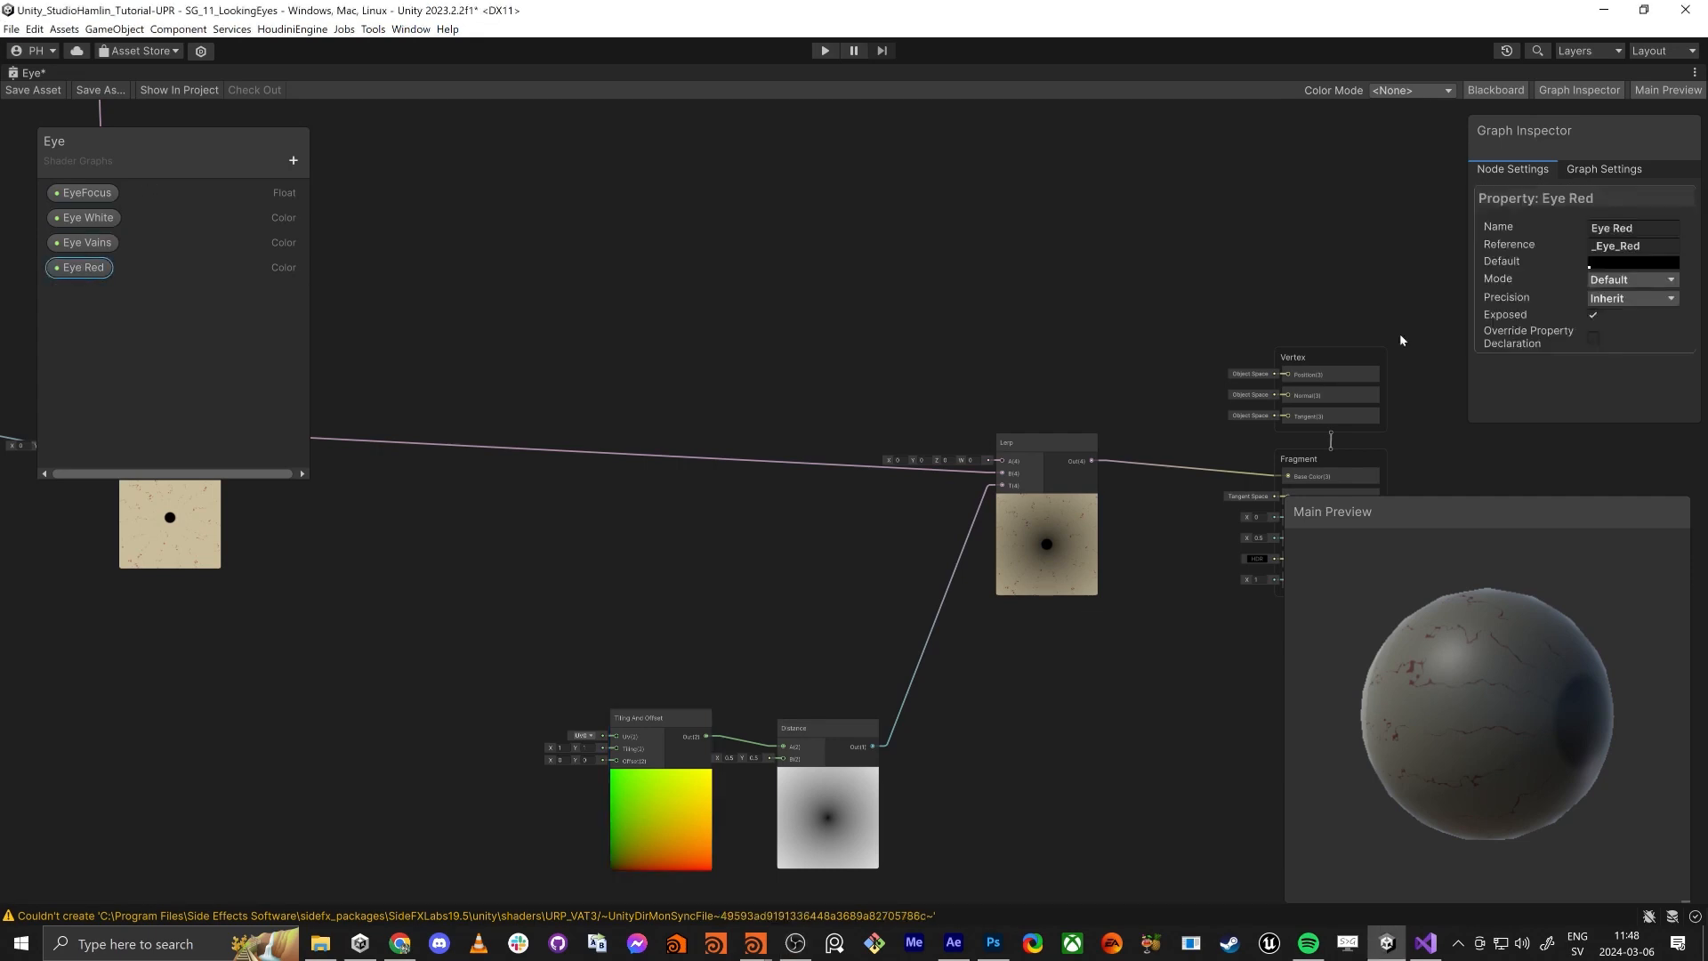
left_click(1634, 262)
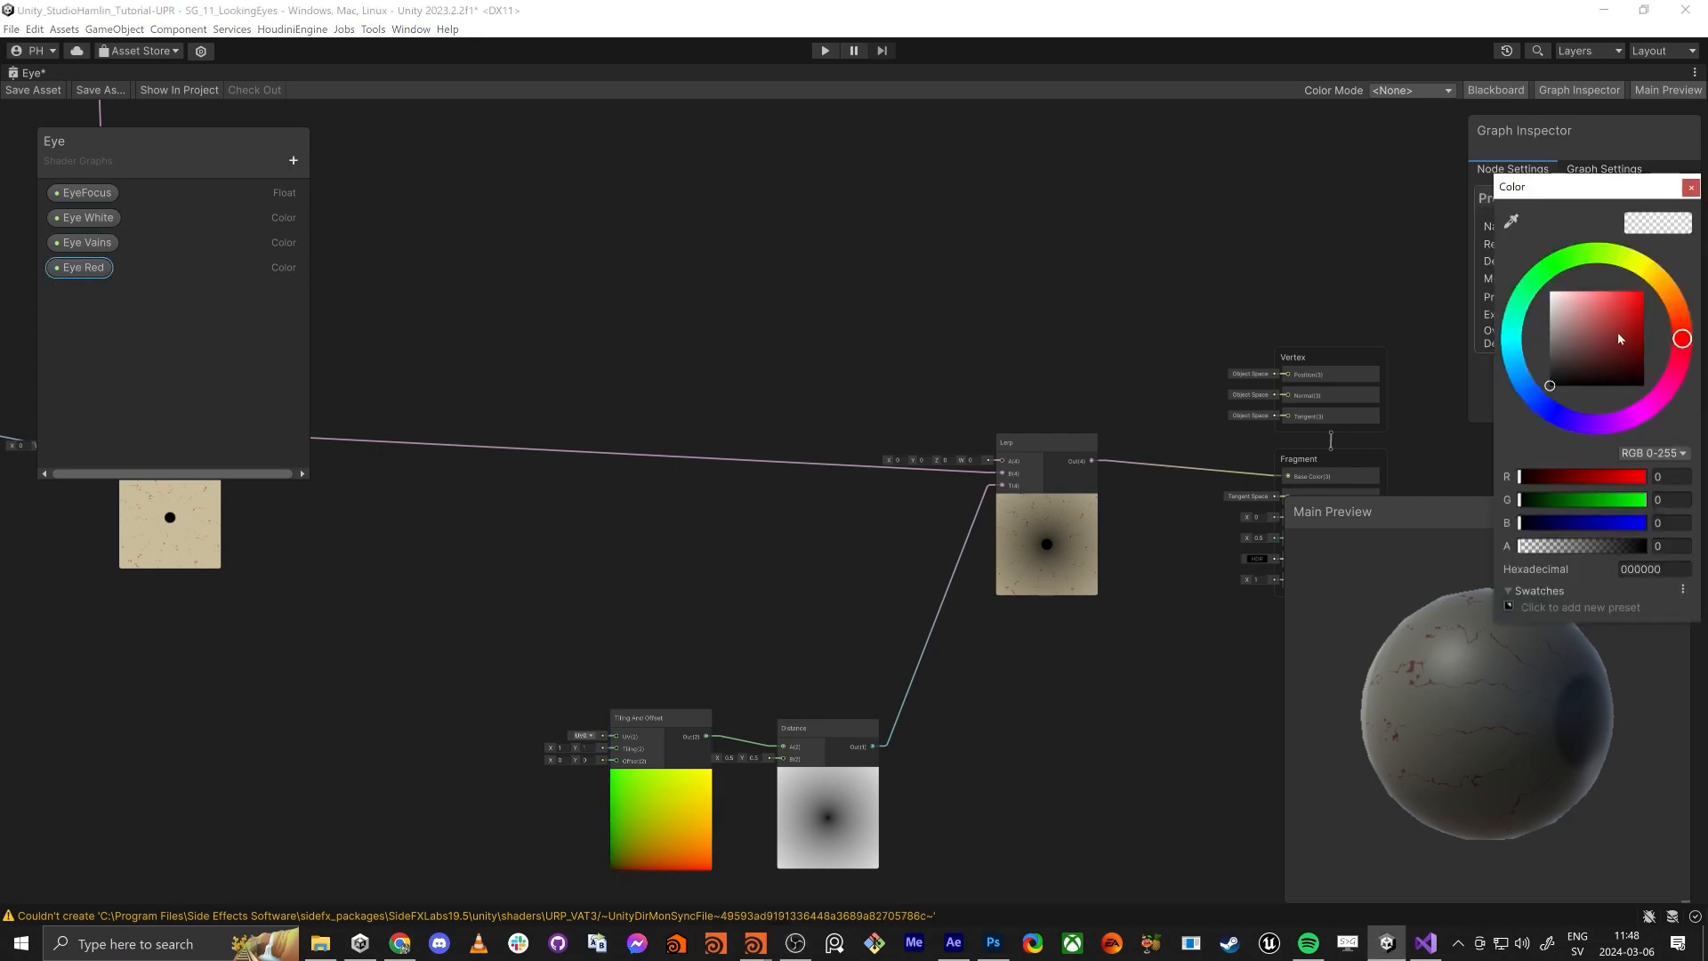
left_click_drag(1620, 338, 1662, 333)
left_click(1690, 187)
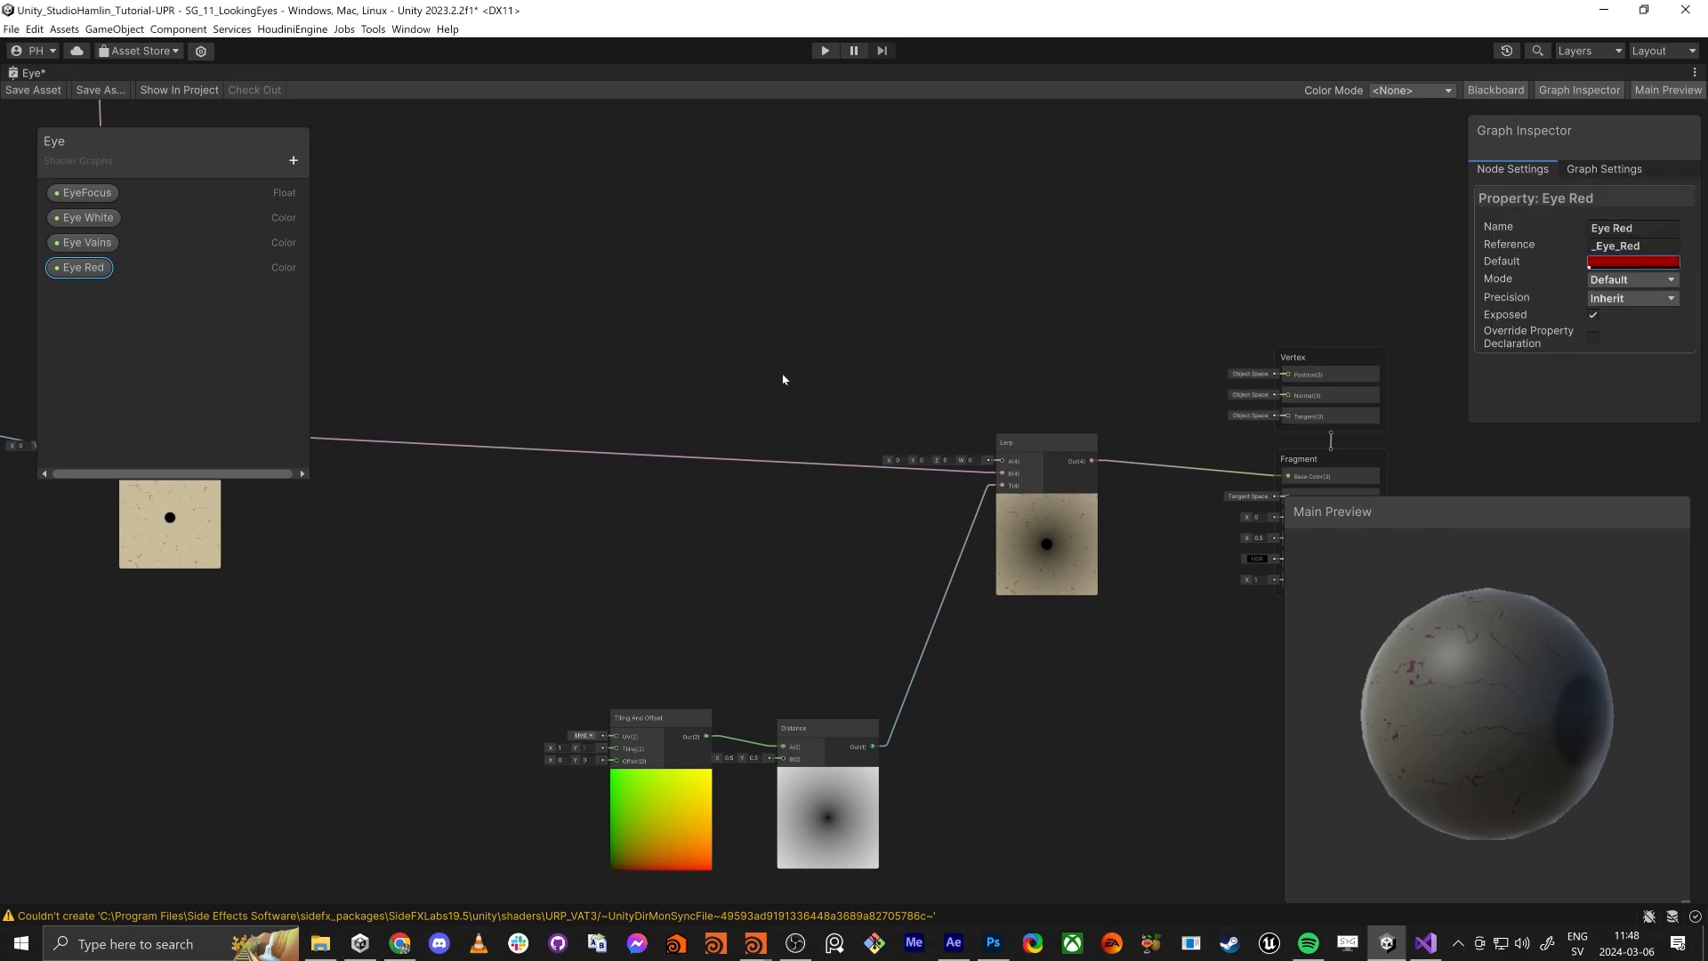
Step: Connect an Eye Red node to the last Lerp's A input, and move the Tiling And Offset and Distance nodes farther from that Lerp
left_click_drag(60, 267, 1003, 461)
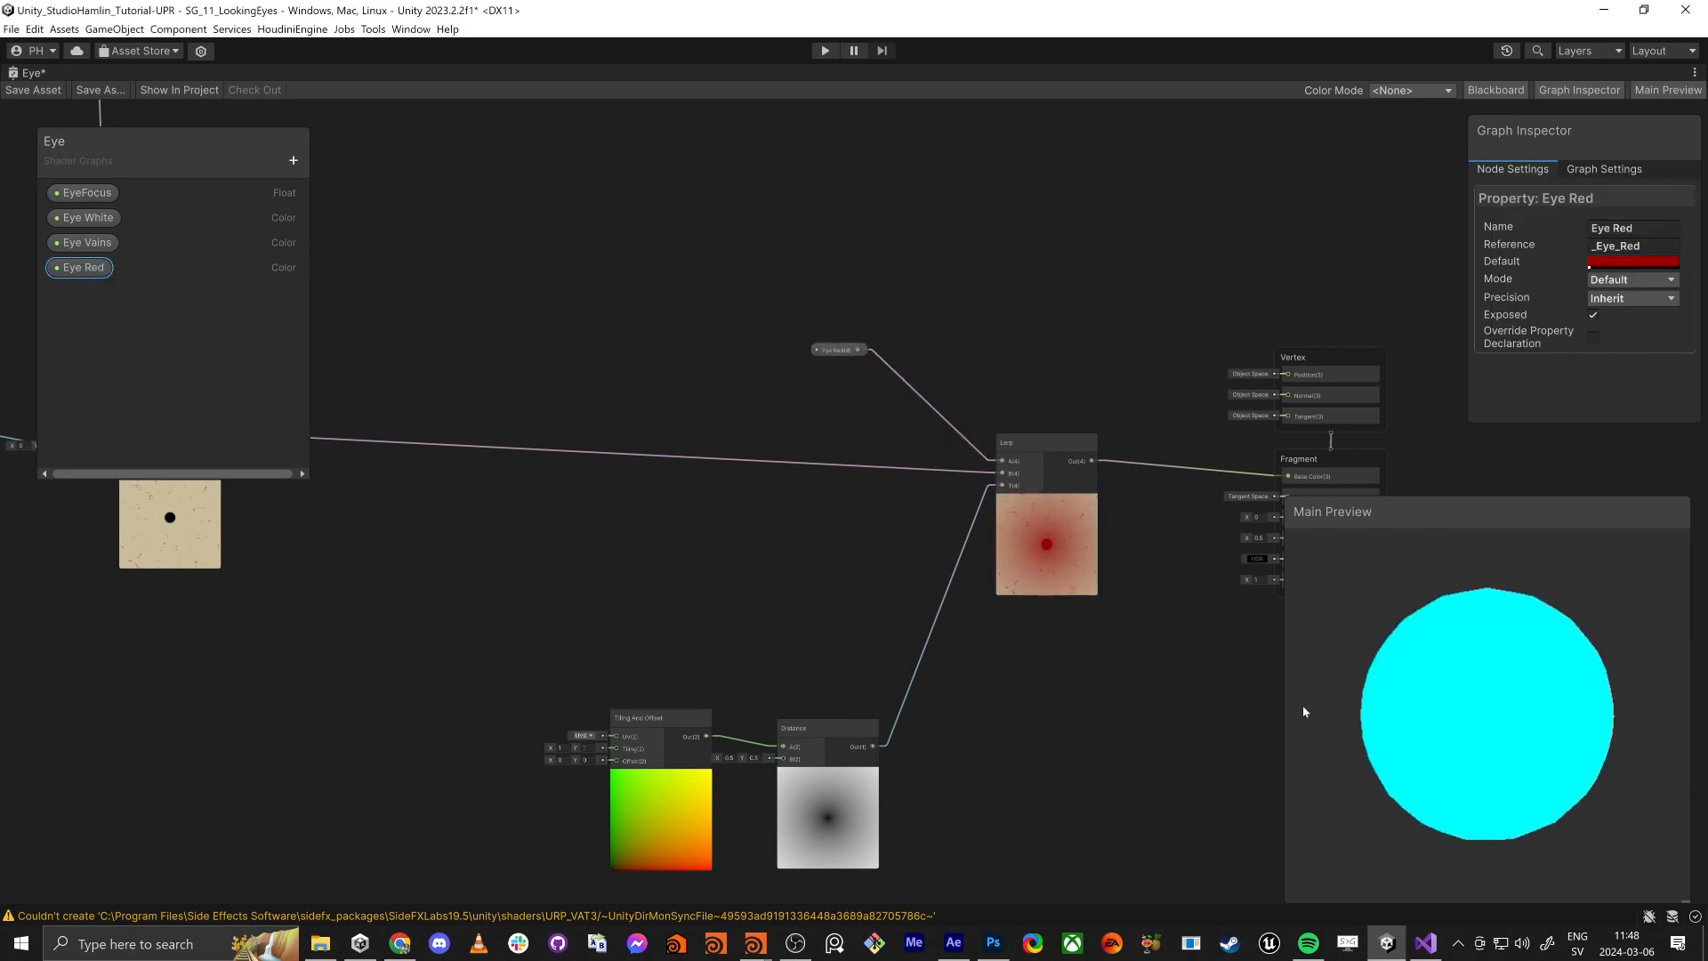
mouse_move(1538, 731)
left_mouse_down()
mouse_move(1445, 685)
mouse_move(1544, 700)
mouse_move(1535, 684)
left_mouse_up()
middle_click_drag(953, 789, 1033, 611)
left_click_drag(480, 498, 768, 614)
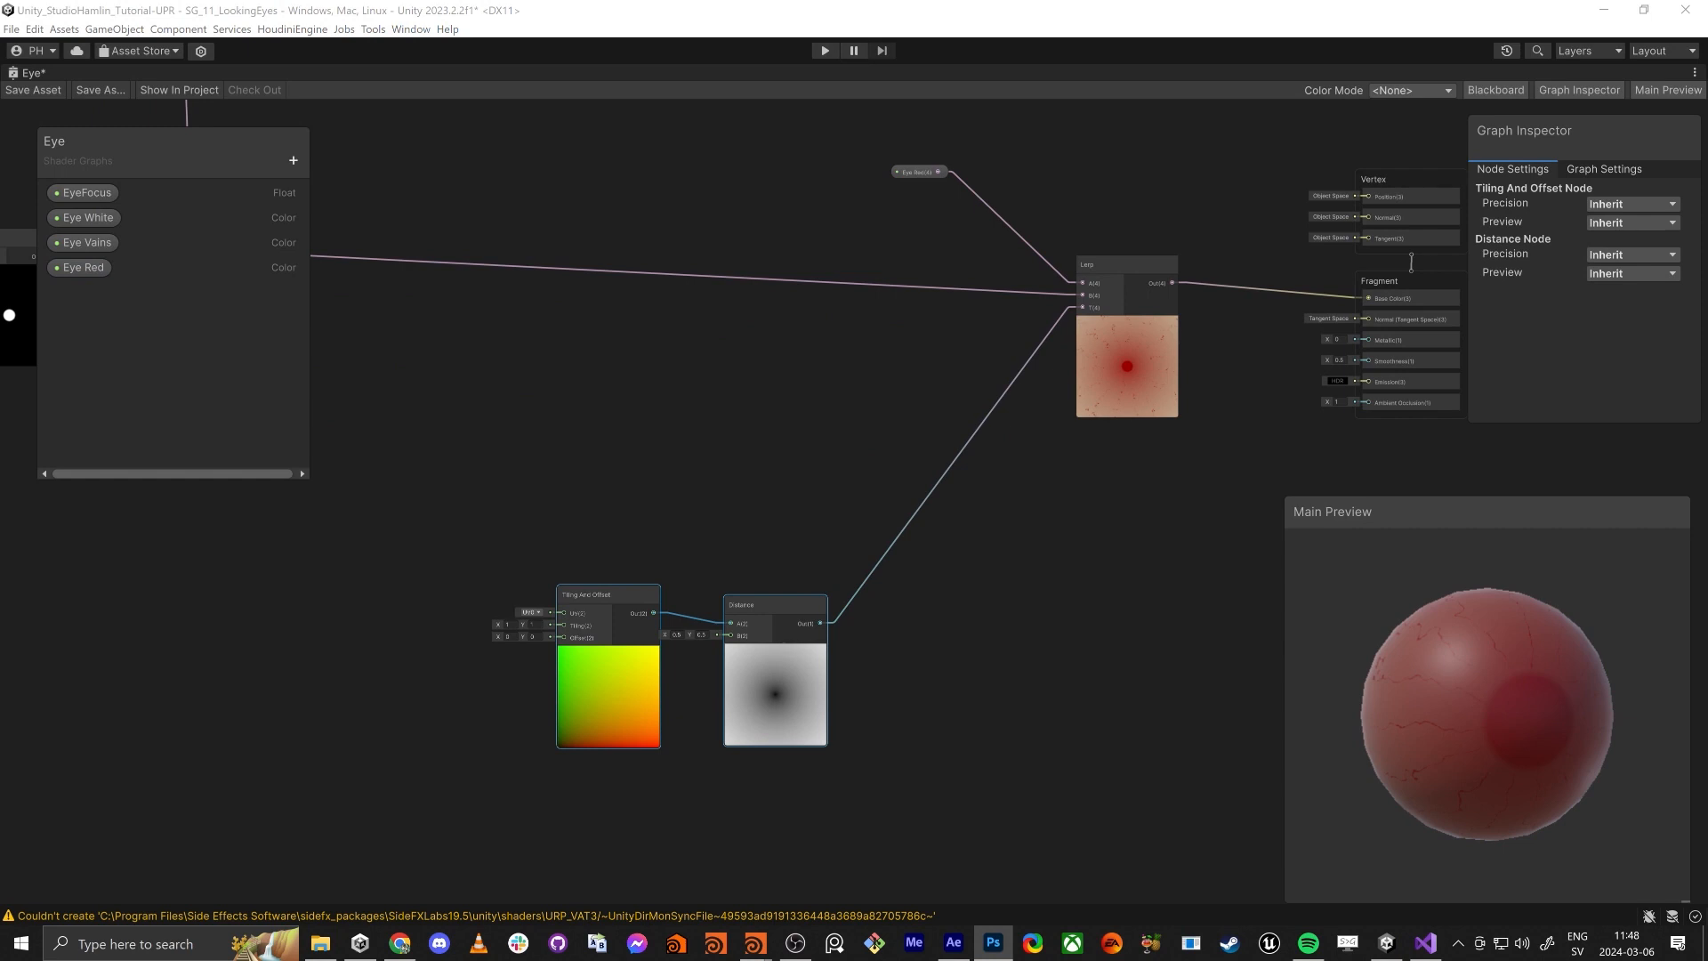
Step: Add a Remap node after the Distance node and feed the Distance output into its In input
left_click(938, 587)
key("space")
type("remap")
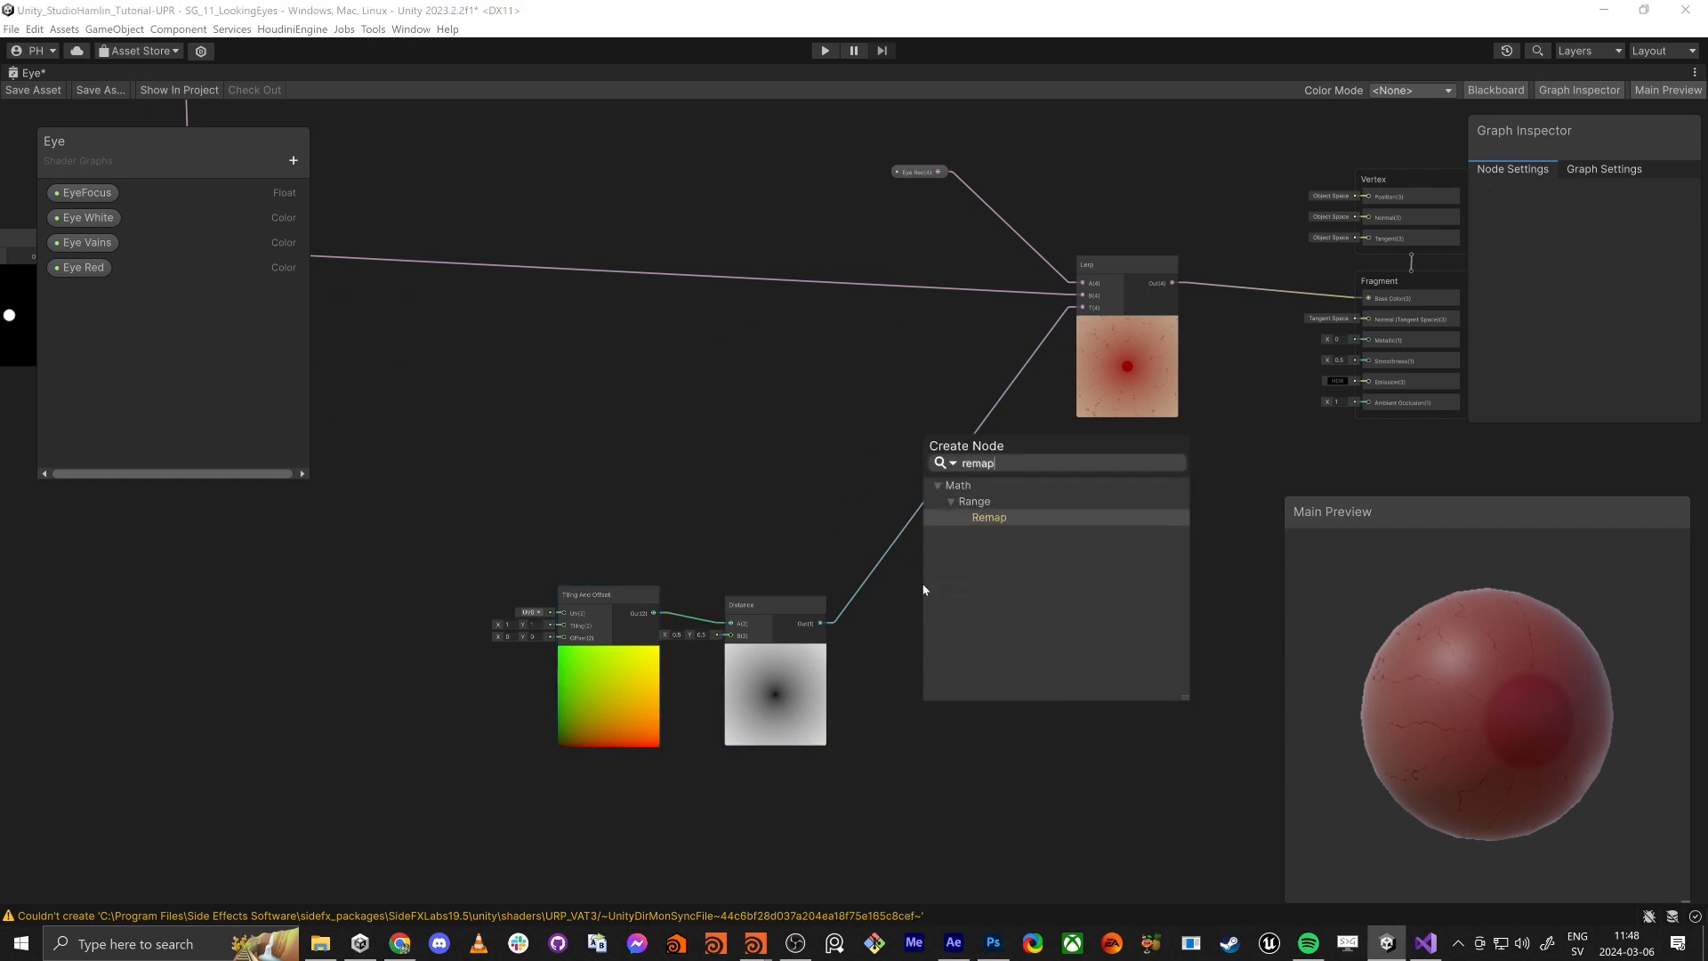
key("Return")
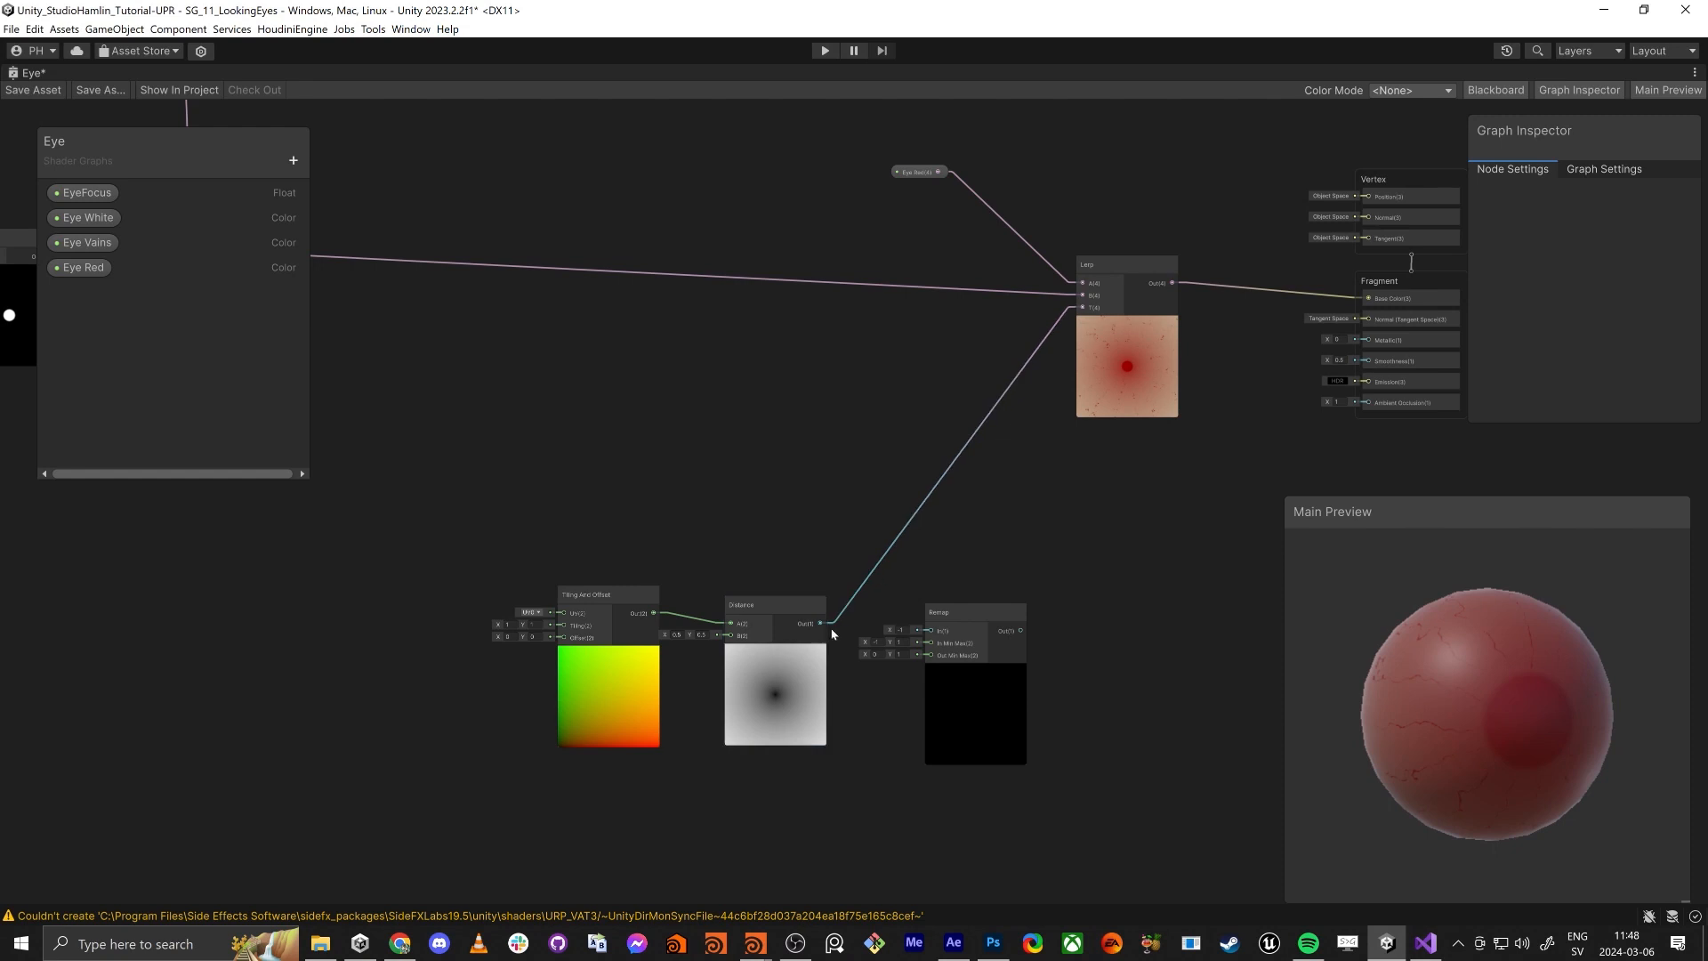
left_click_drag(820, 623, 930, 633)
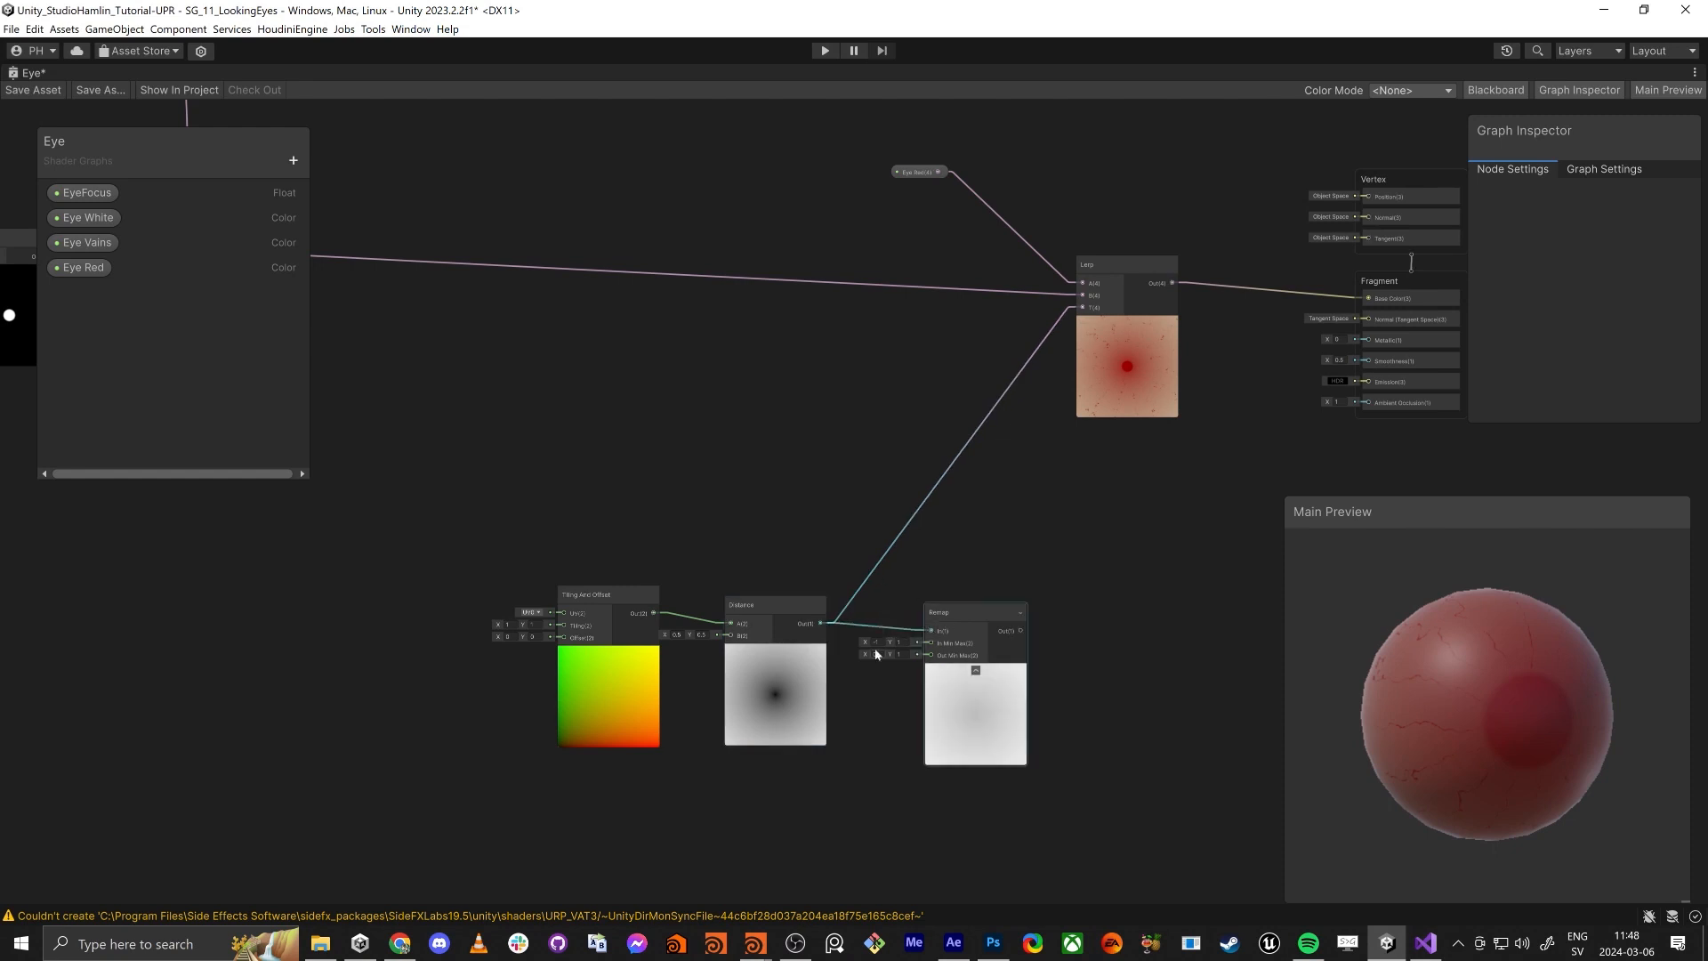
Step: Set the Remap node's In Min Max to 0, 0.18 and its Out Min Max to 1, 0
type("0")
key("Tab")
scroll(882, 637, "up", 3)
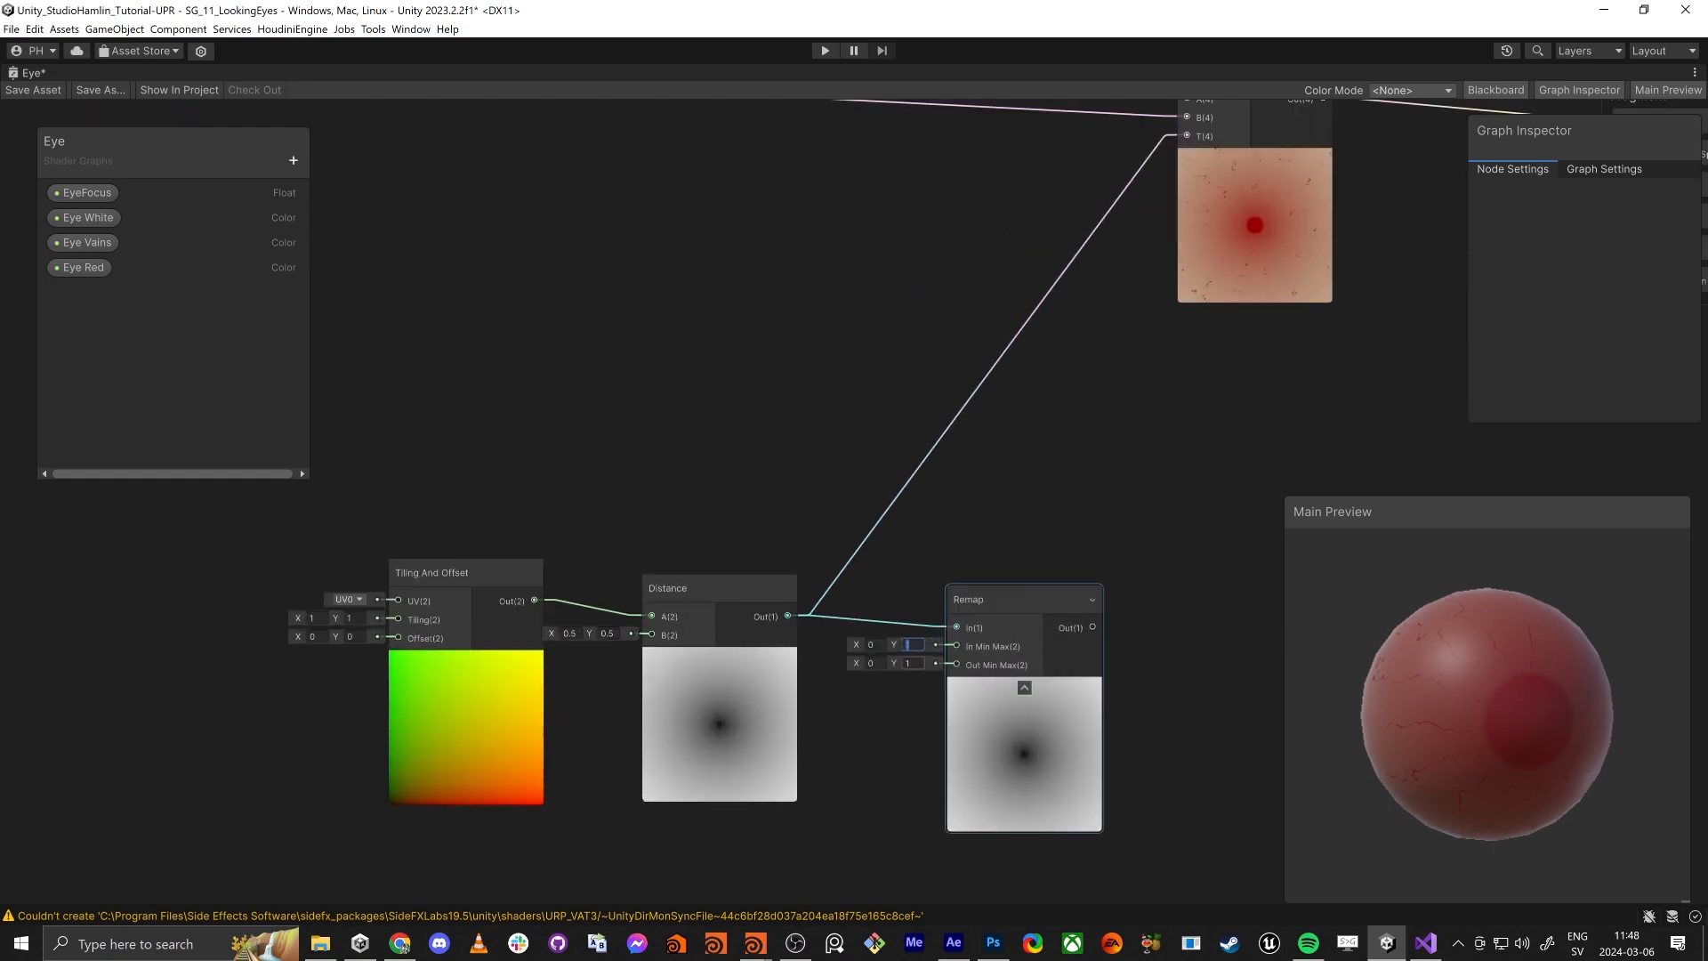
type("1")
key("Tab")
type("1")
key("Tab")
type("0")
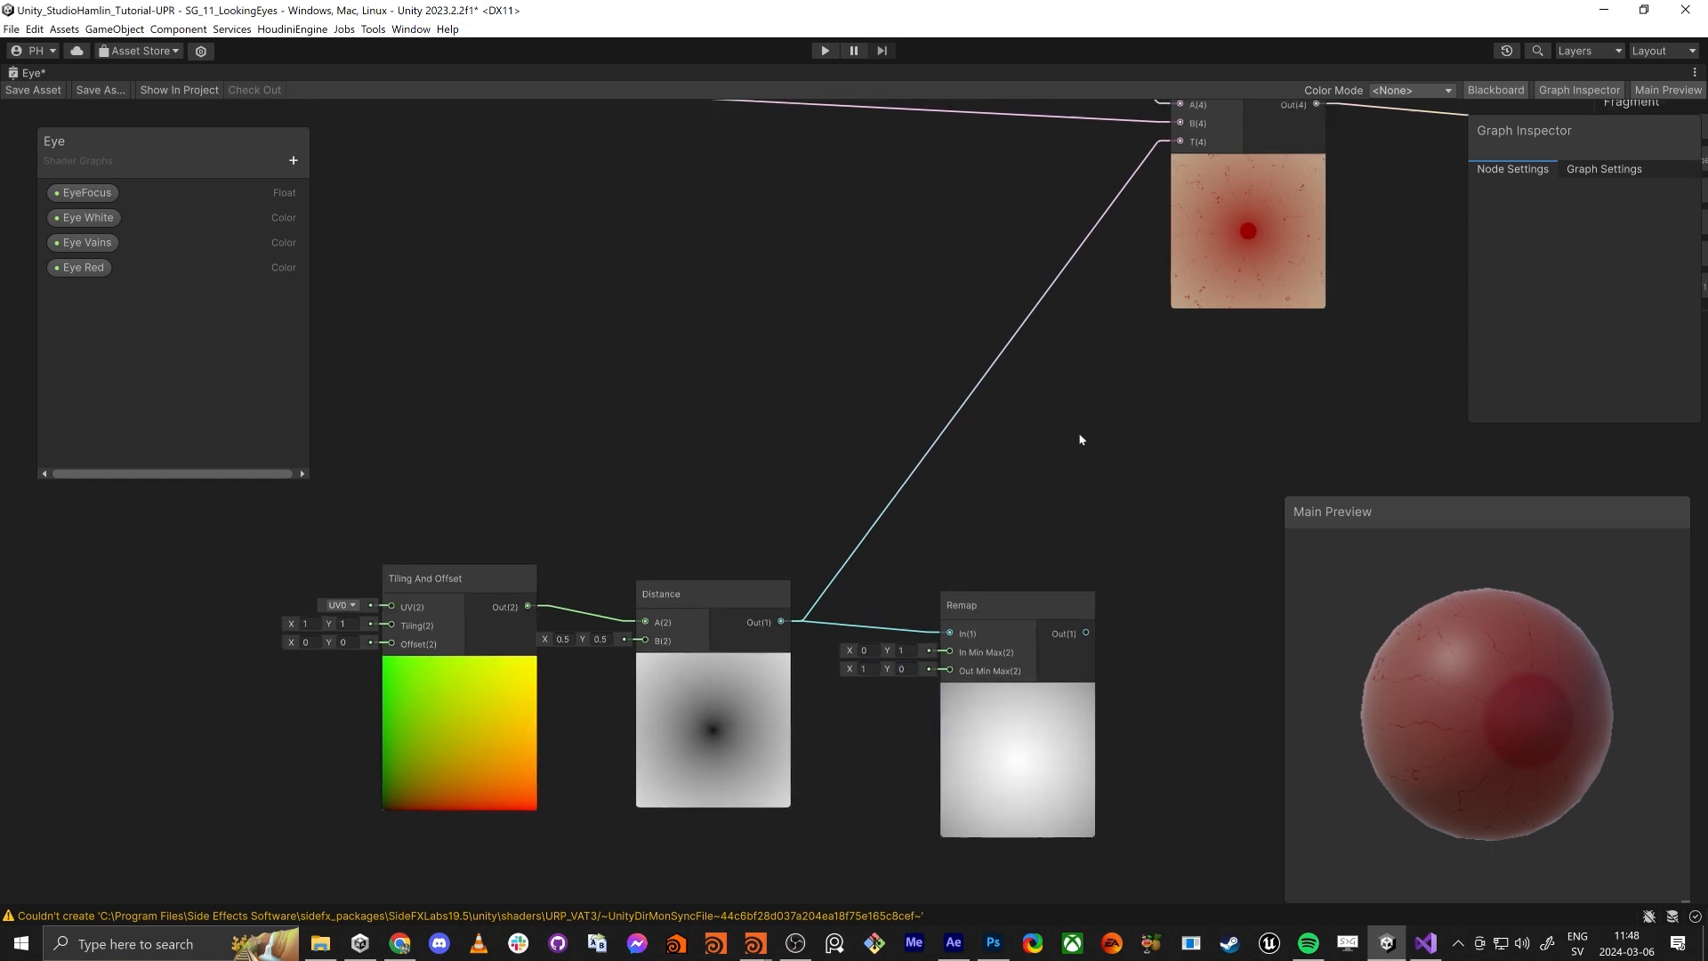
middle_click_drag(1079, 439, 1012, 486)
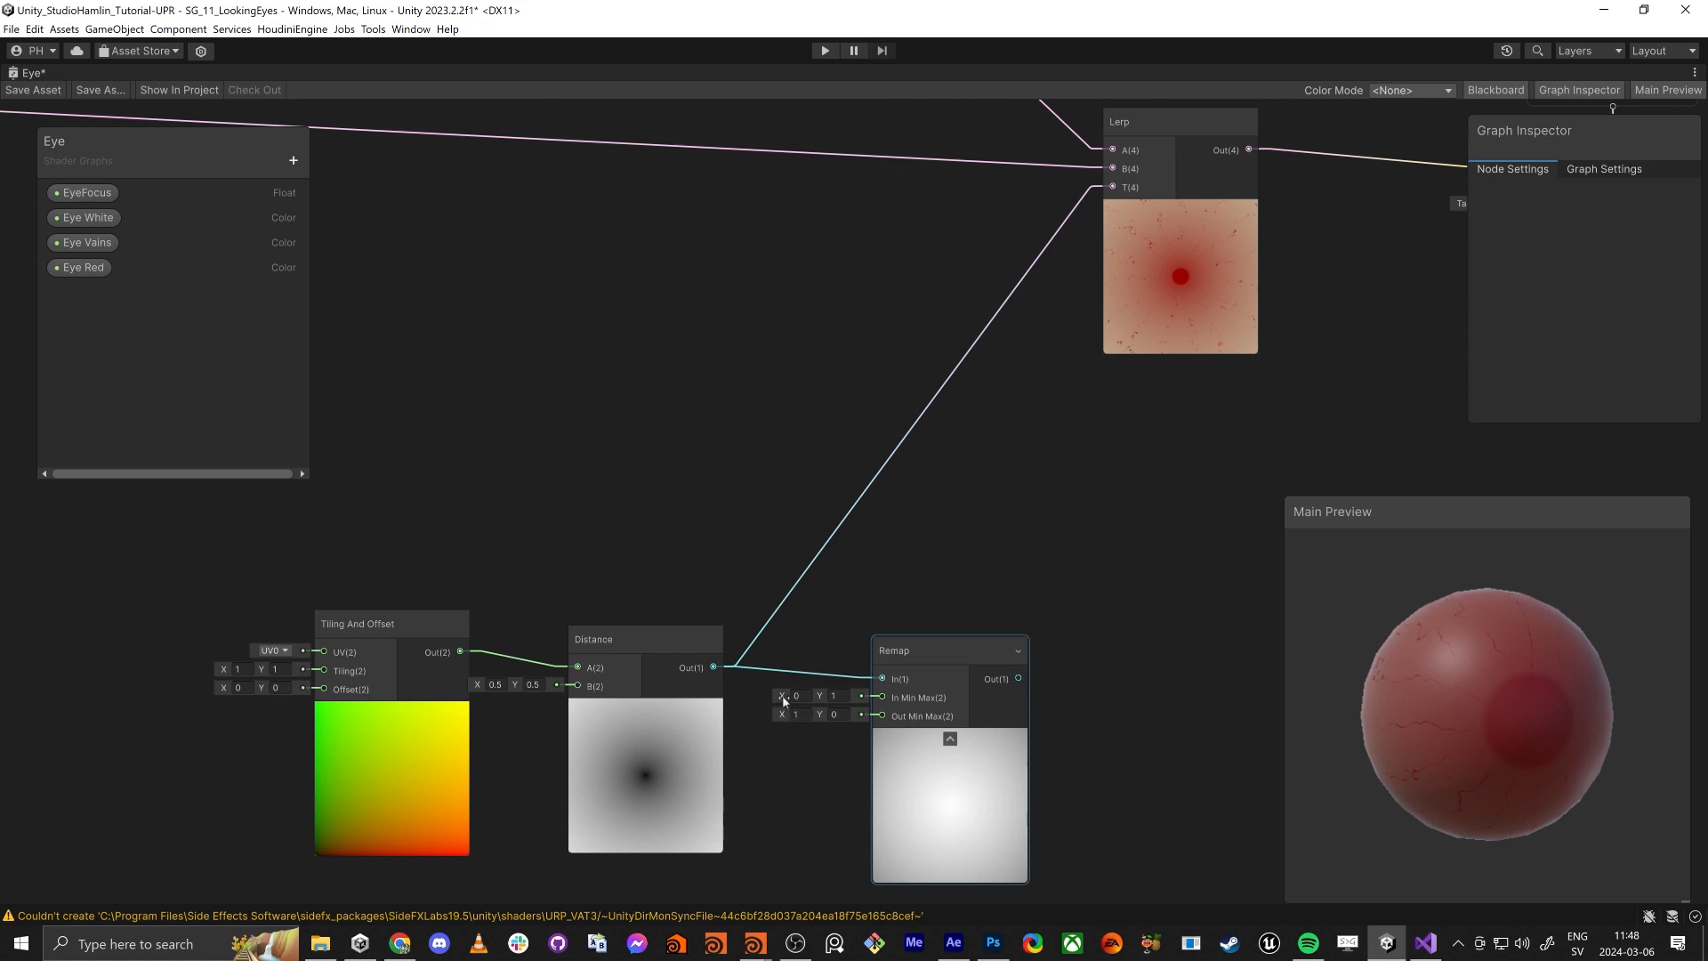
left_click_drag(822, 698, 811, 700)
left_click_drag(798, 695, 790, 695)
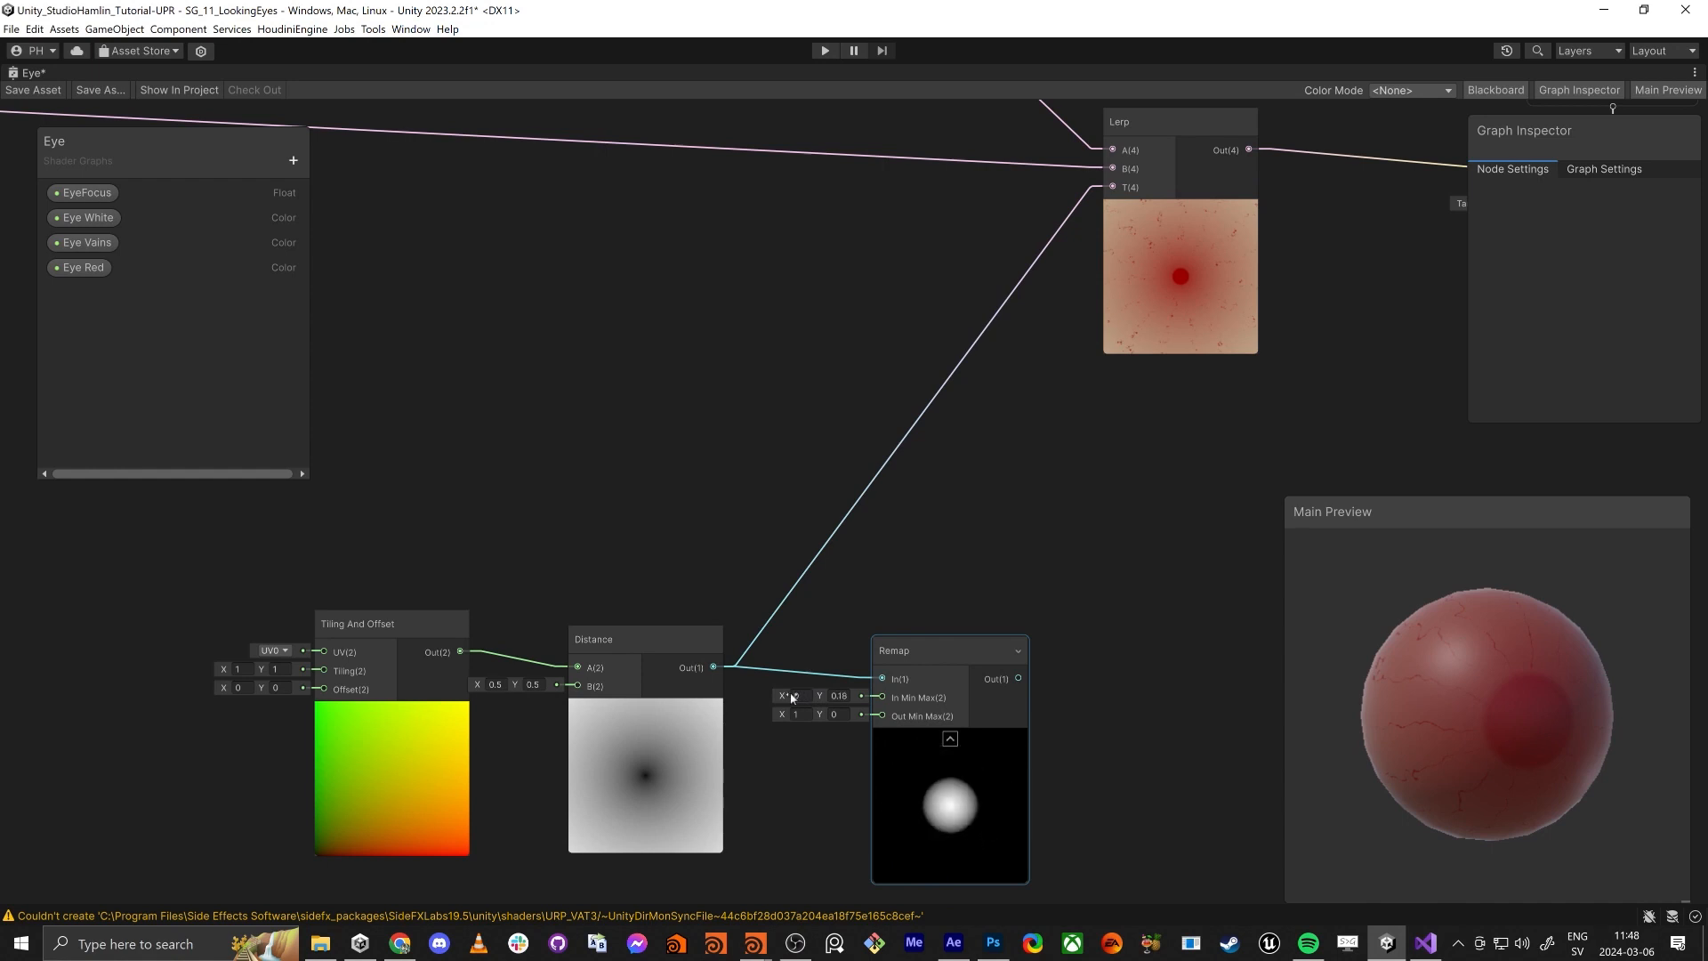
Step: Connect the Remap output to the Lerp's T input and inspect the sphere preview from several angles
left_click_drag(1018, 679, 1111, 253)
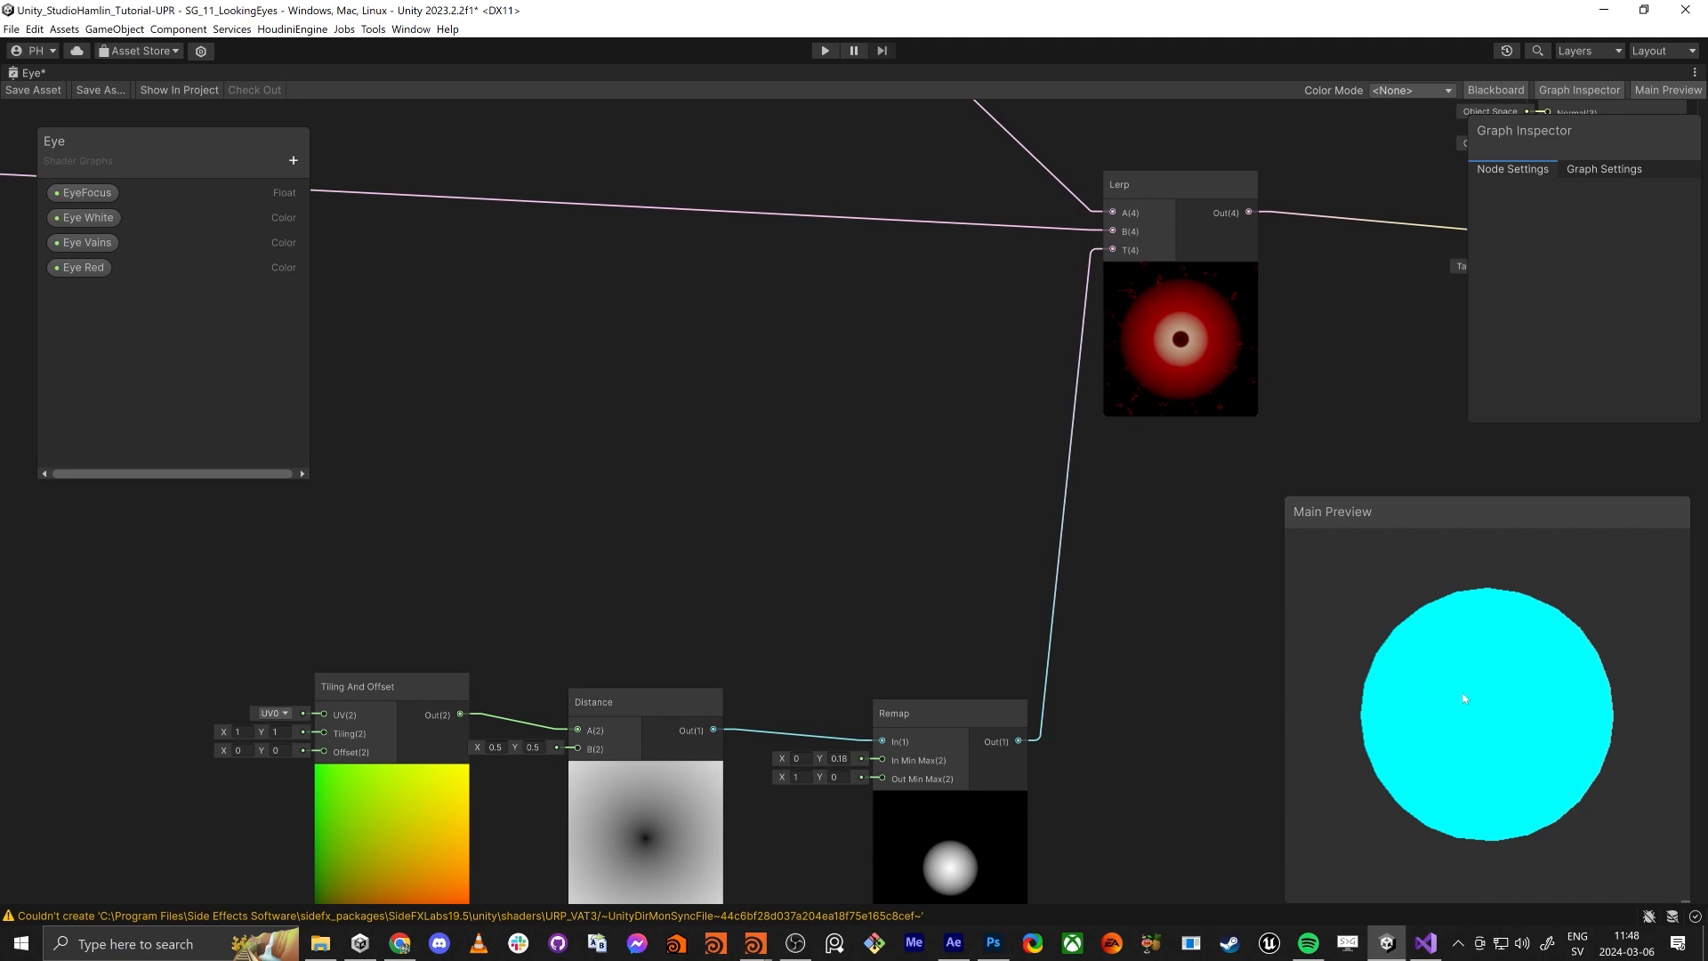
left_click_drag(1424, 716, 1662, 735)
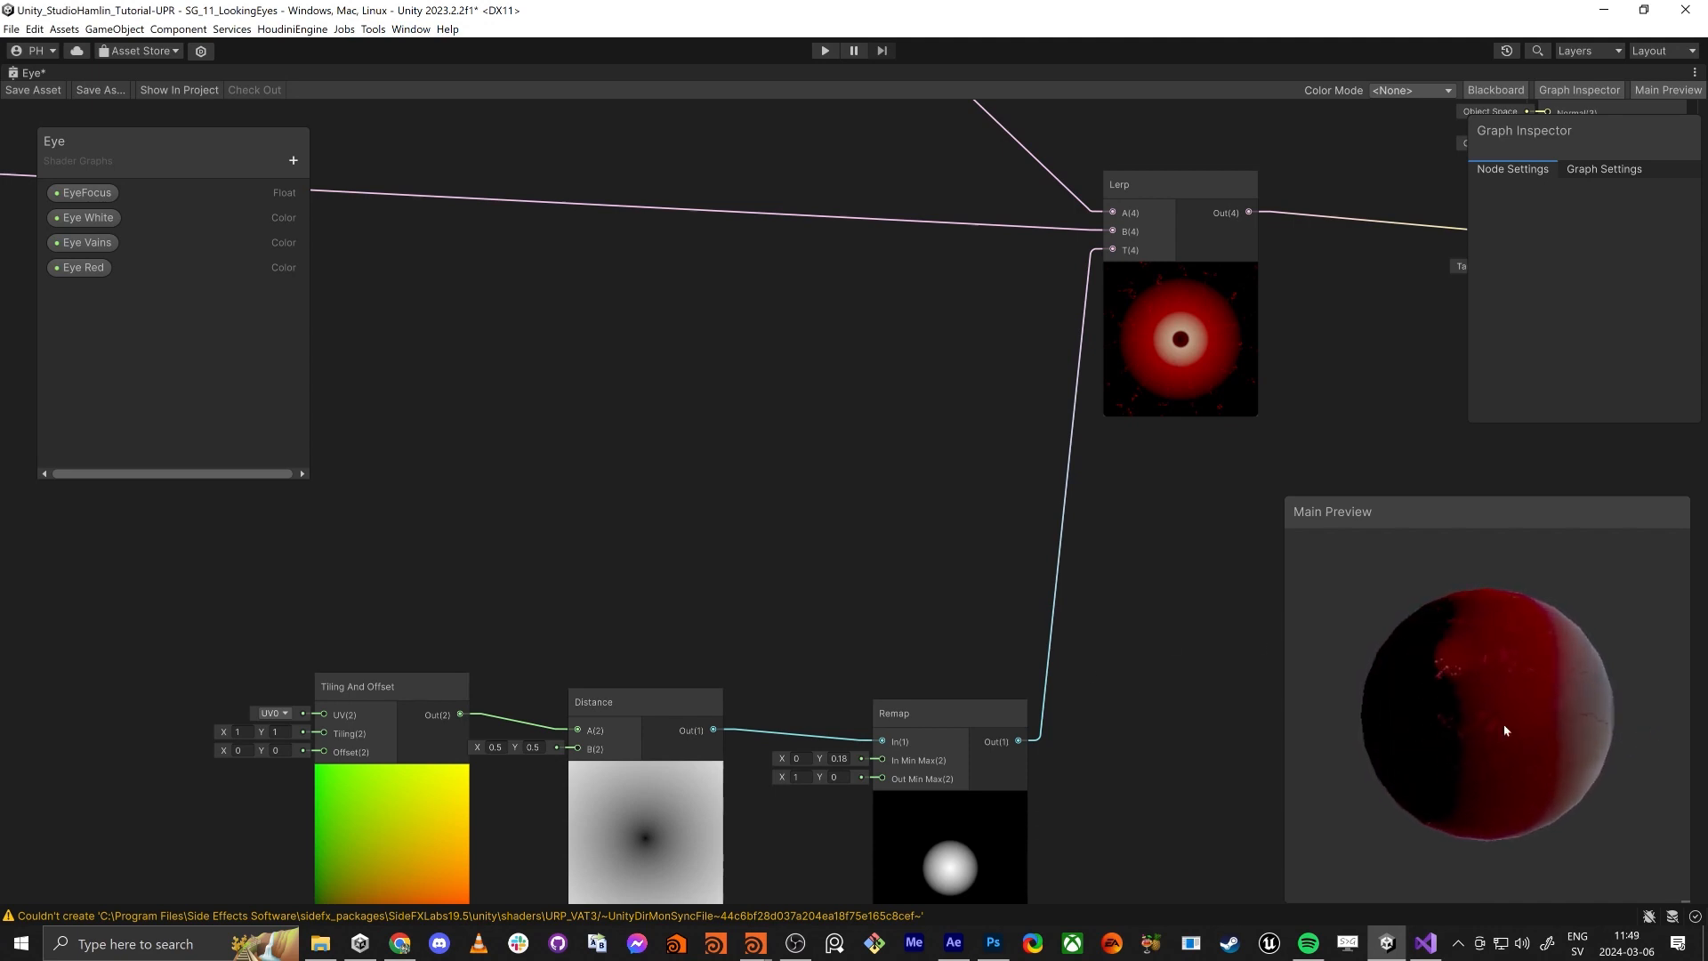
left_click_drag(1506, 730, 1613, 733)
left_click_drag(1413, 700, 1521, 683)
left_click_drag(1411, 726, 1390, 745)
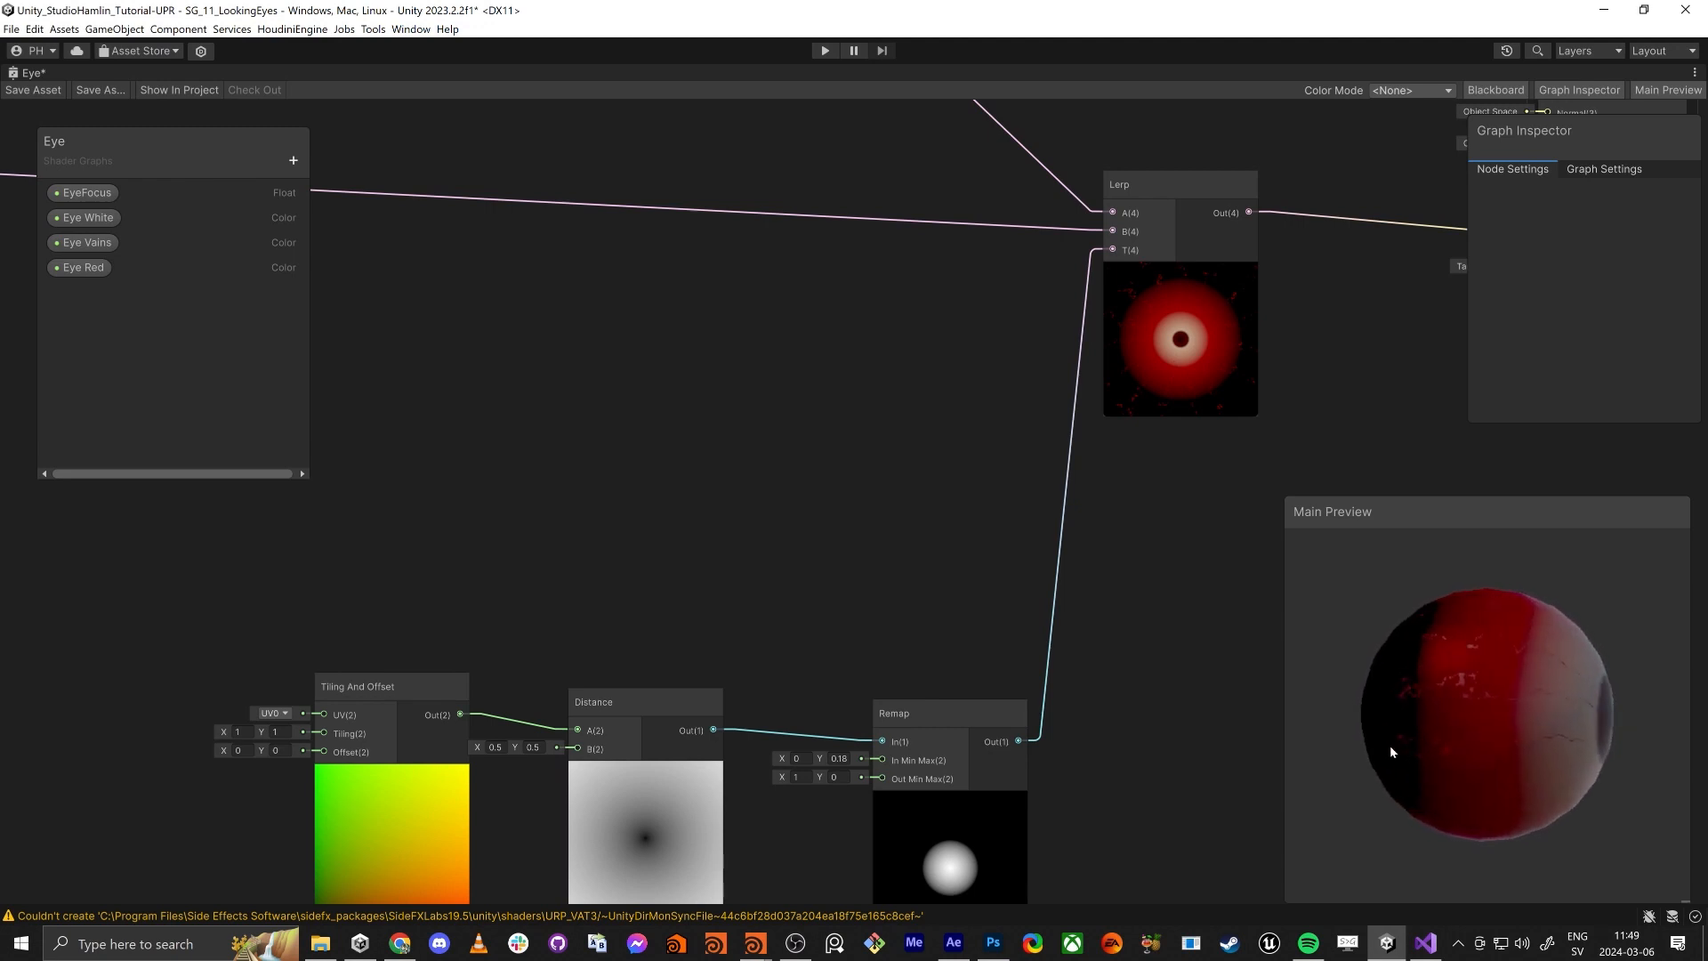
Step: Insert a Saturate node between the Remap output and the Lerp's T input, and check the preview
middle_click_drag(1068, 833, 1192, 620)
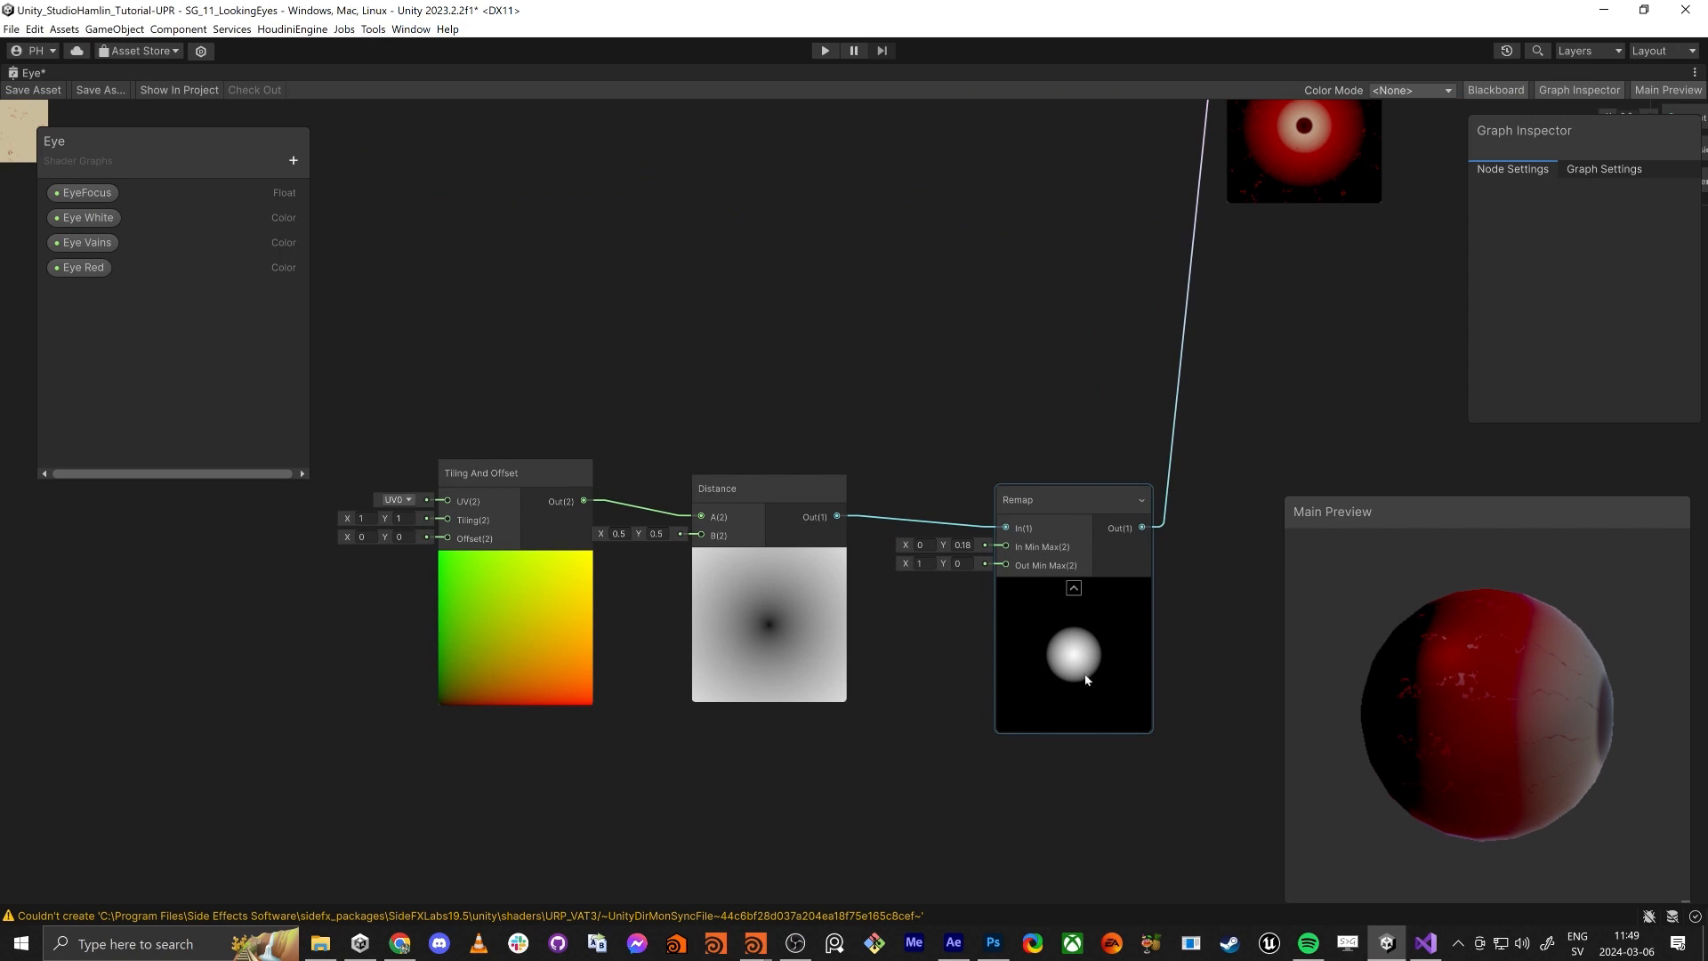
middle_click_drag(1123, 647, 888, 803)
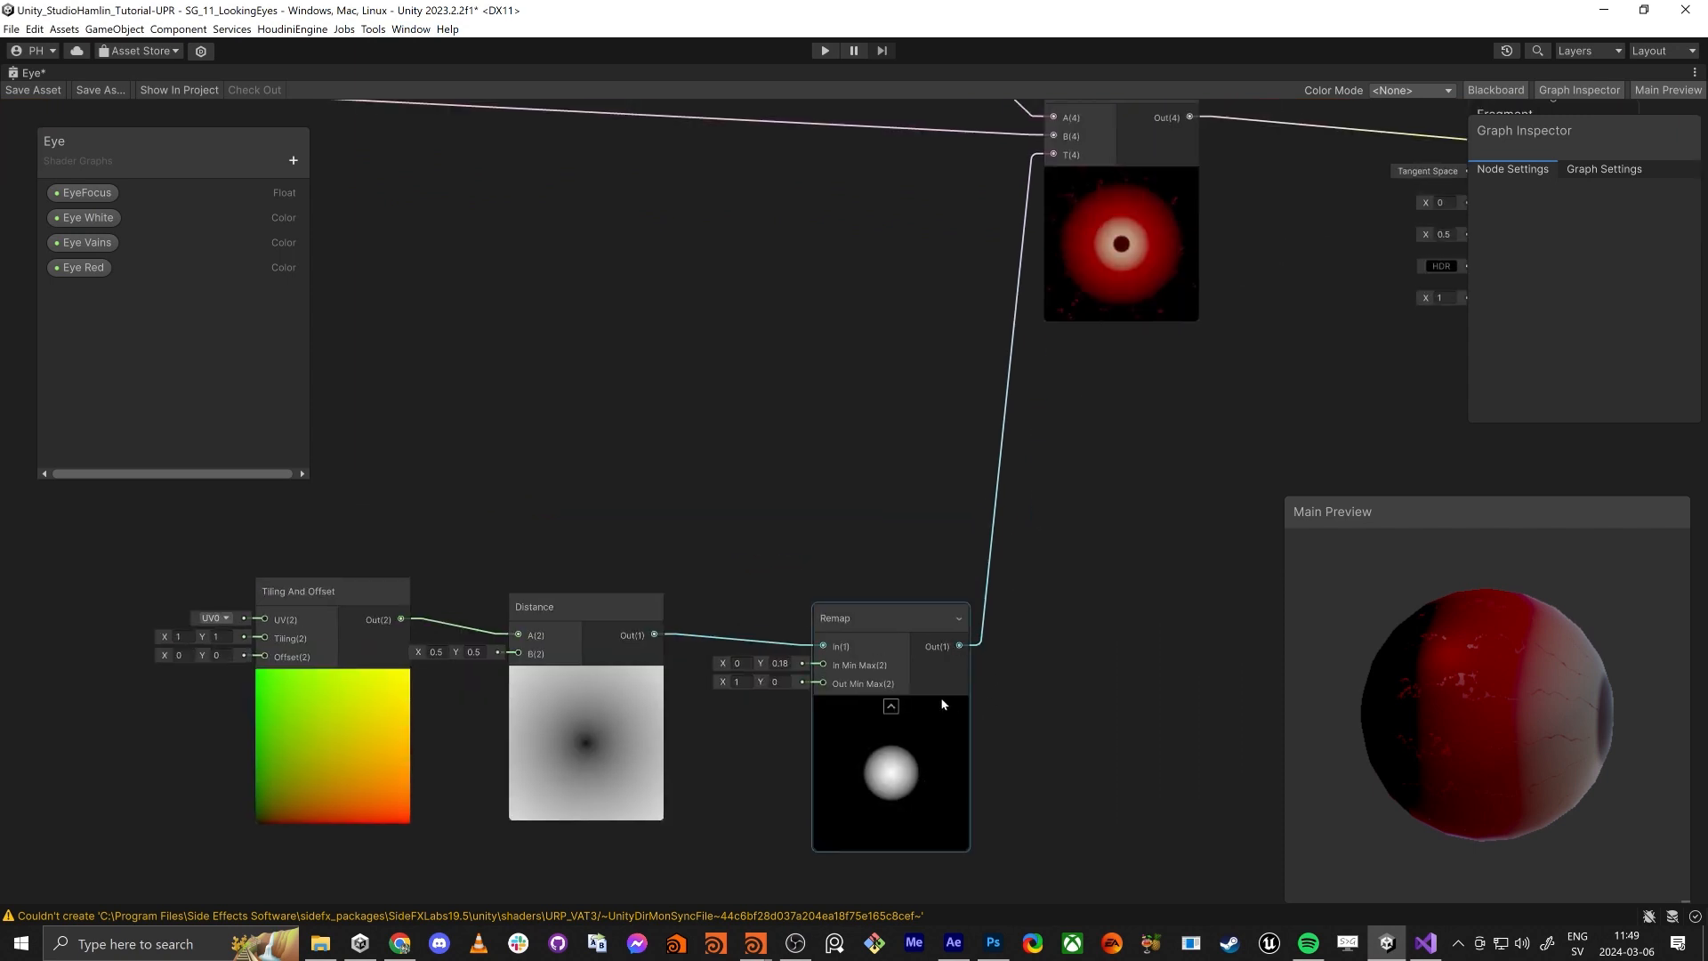
left_click_drag(960, 655, 1102, 674)
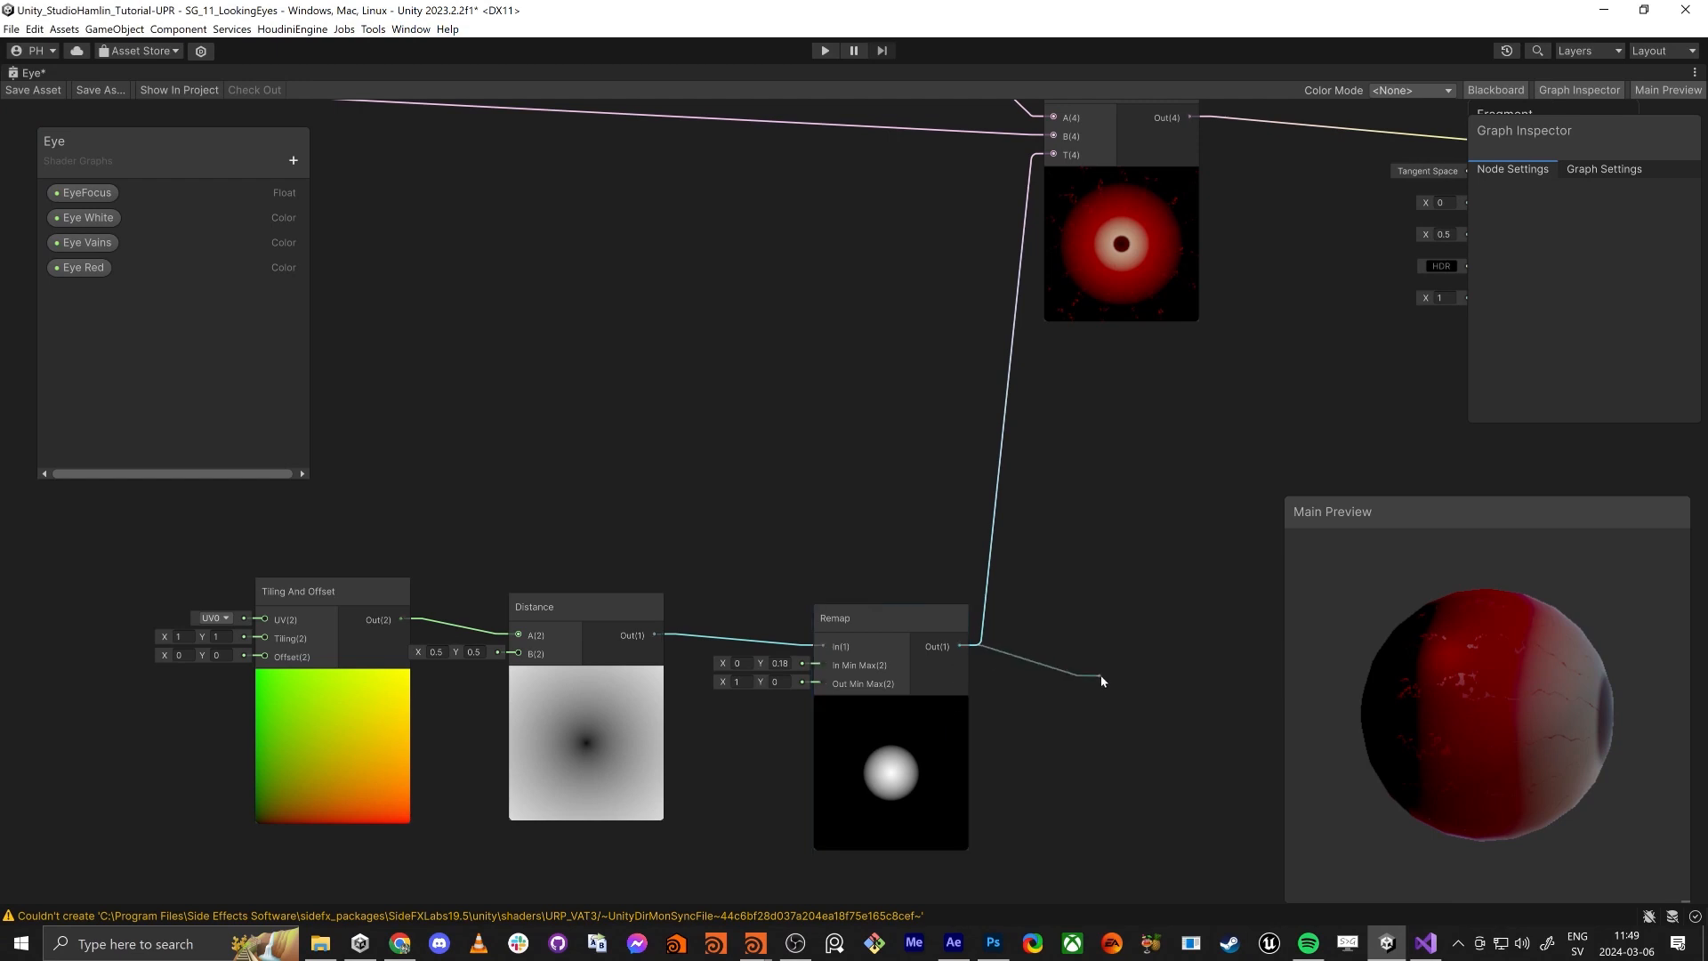
type("sat")
key("Return")
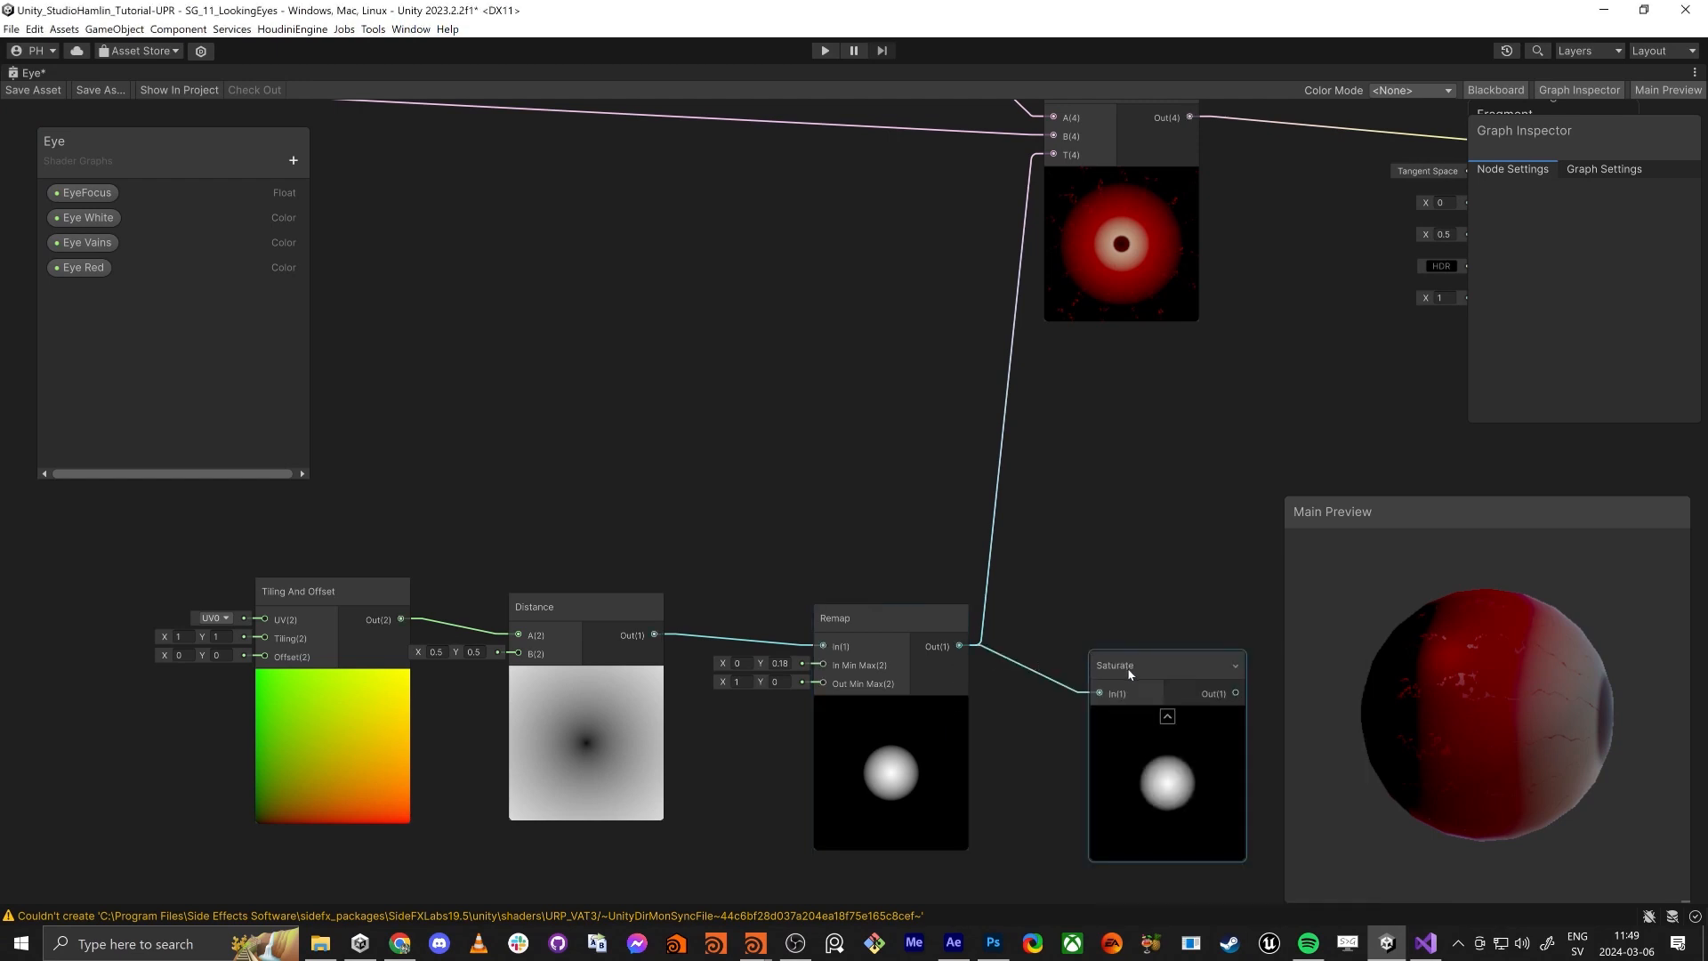
left_click_drag(1235, 693, 1053, 238)
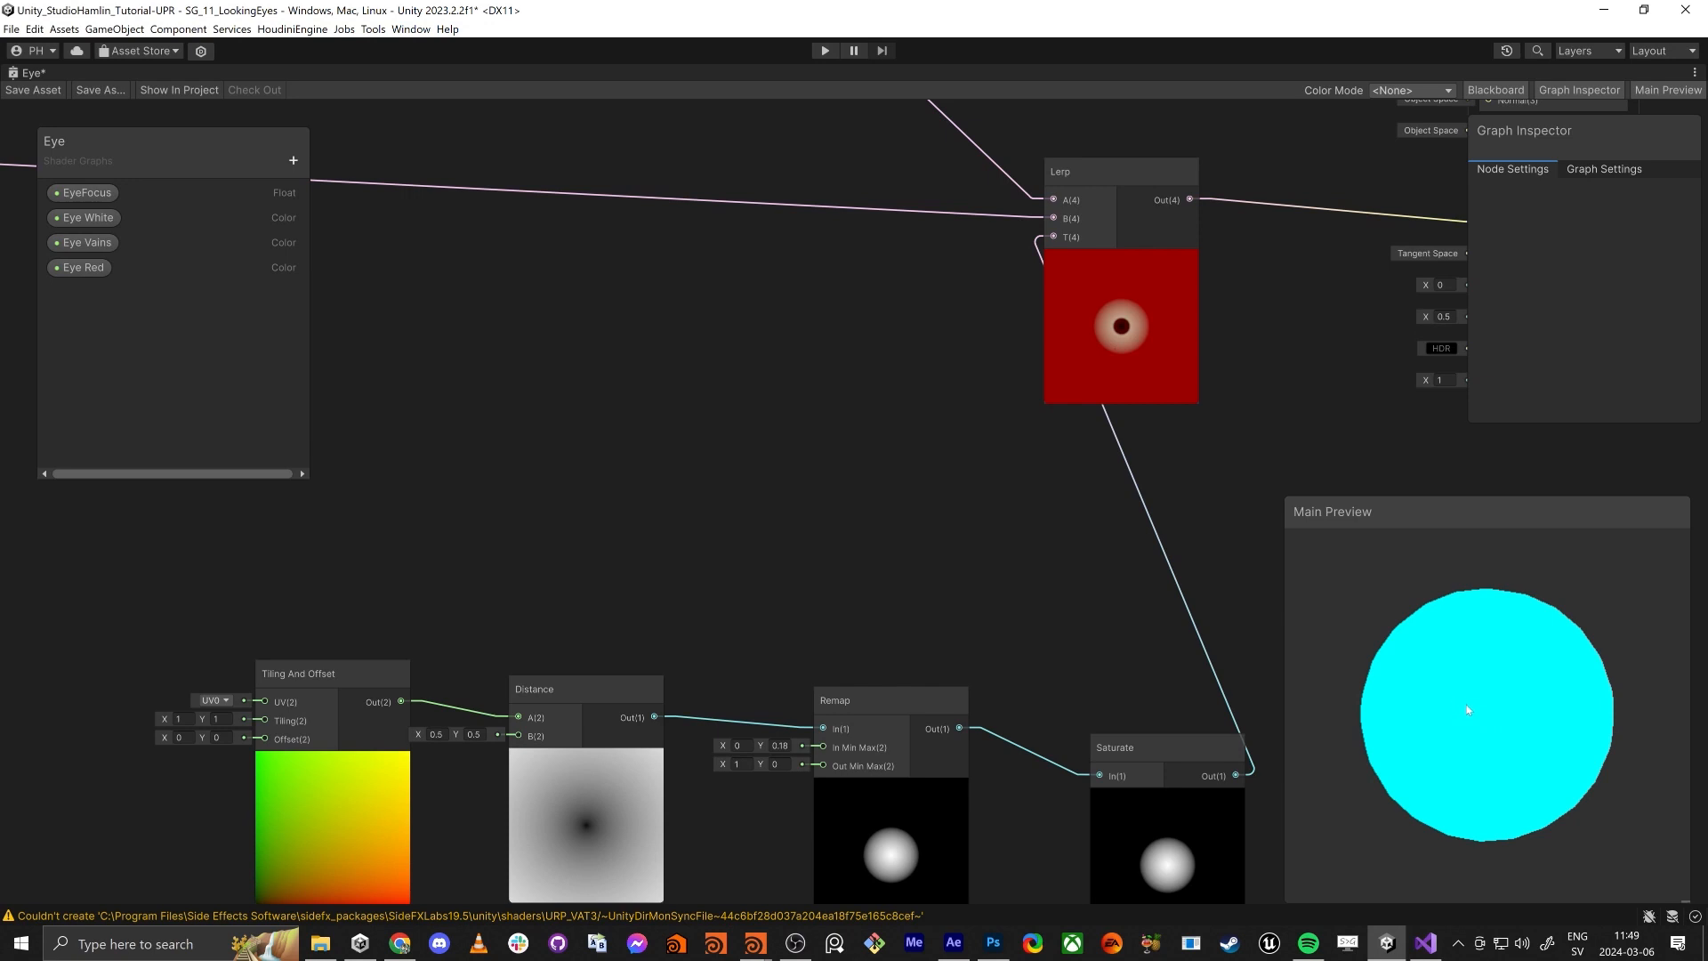
left_click_drag(1516, 699, 1410, 695)
Step: Arrange the Saturate, Remap, Distance and Tiling And Offset nodes in a compact diagonal cascade below the Lerp
scroll(656, 645, "down", 2)
middle_click_drag(656, 645, 902, 510)
middle_click_drag(1144, 519, 928, 396)
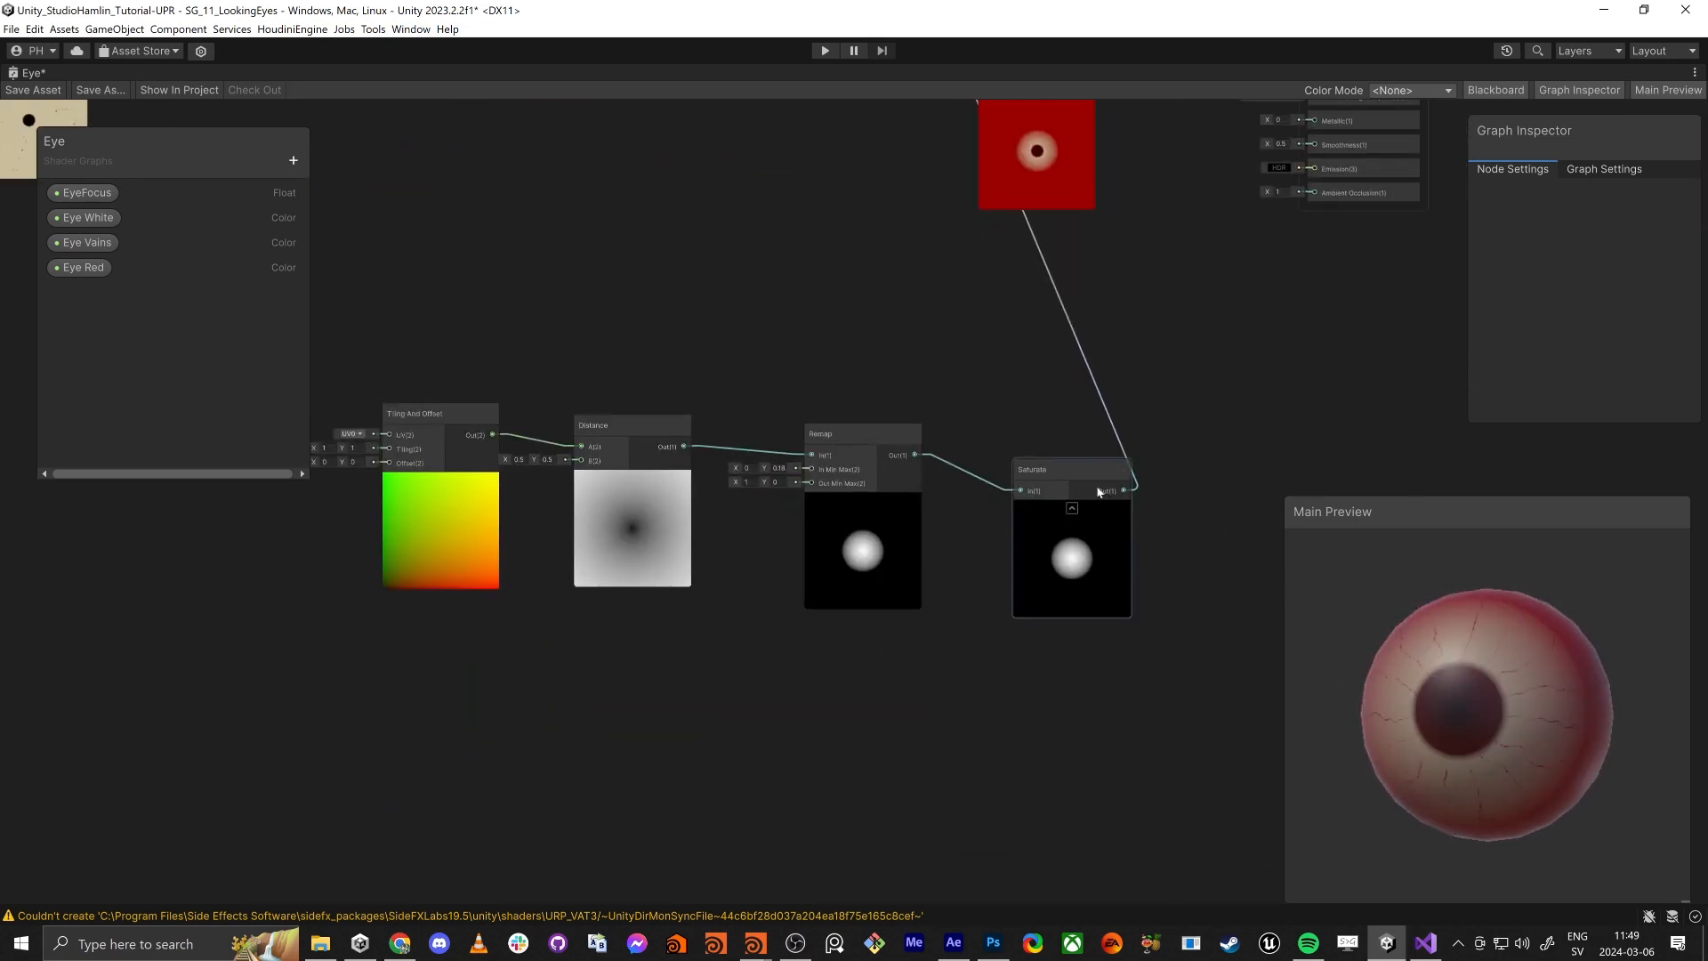
left_click_drag(1100, 493, 972, 299)
left_click_drag(852, 433, 811, 339)
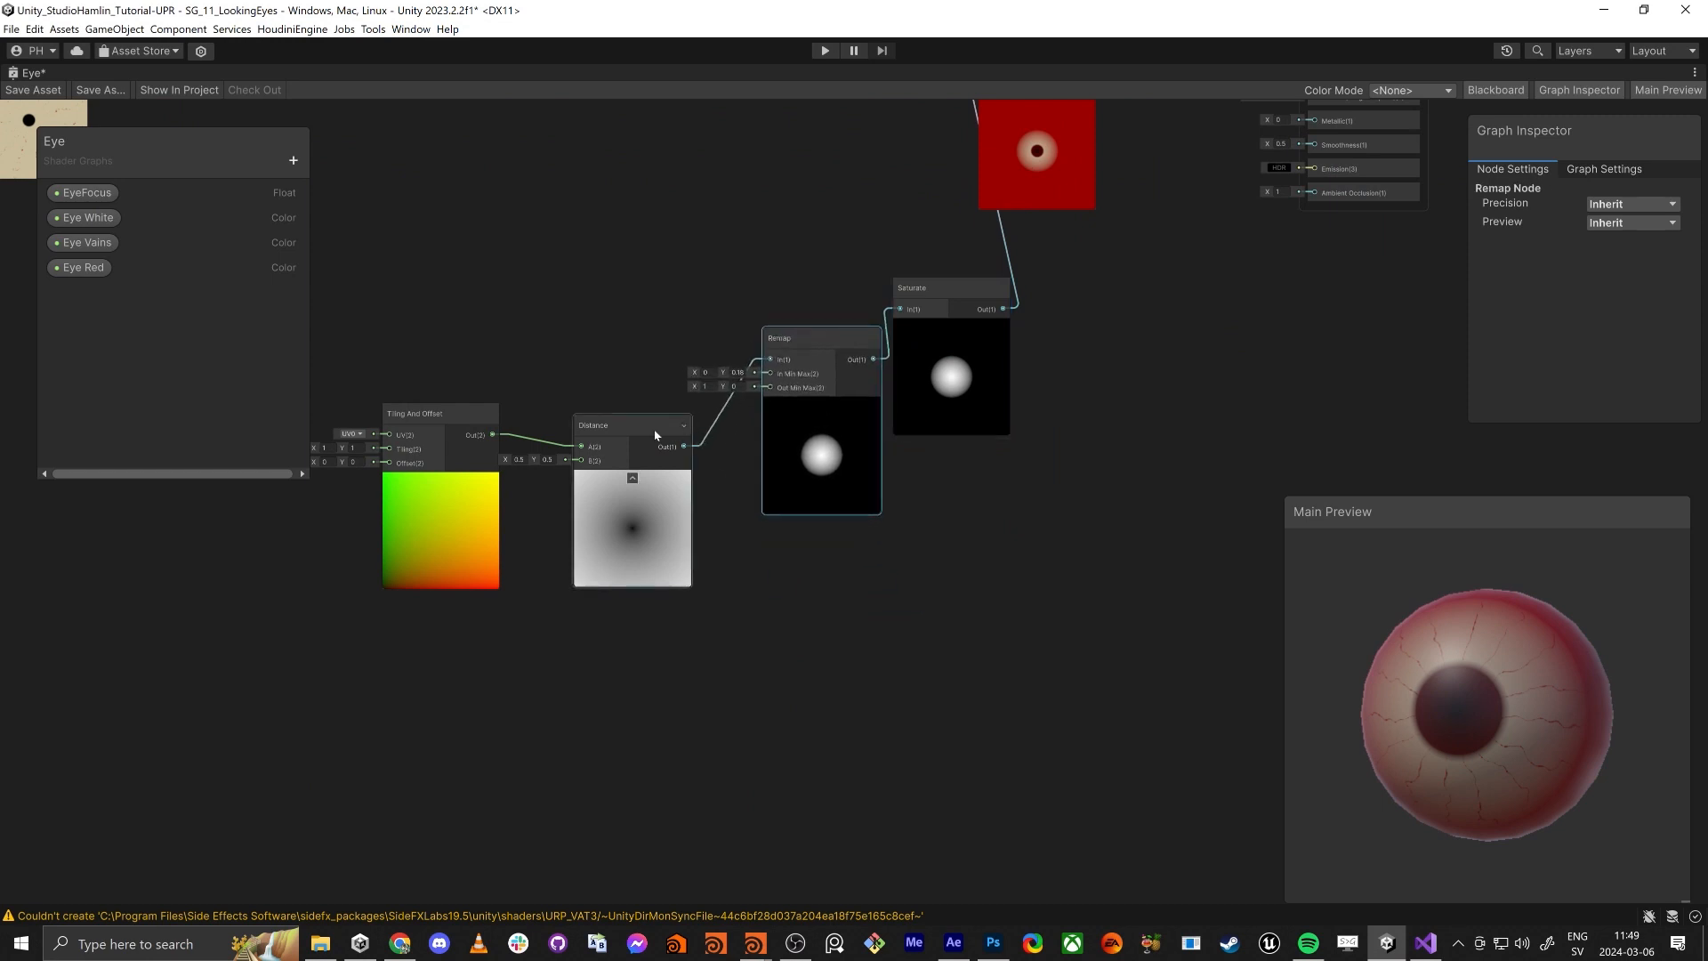
left_click_drag(649, 428, 698, 414)
left_click_drag(416, 434, 473, 480)
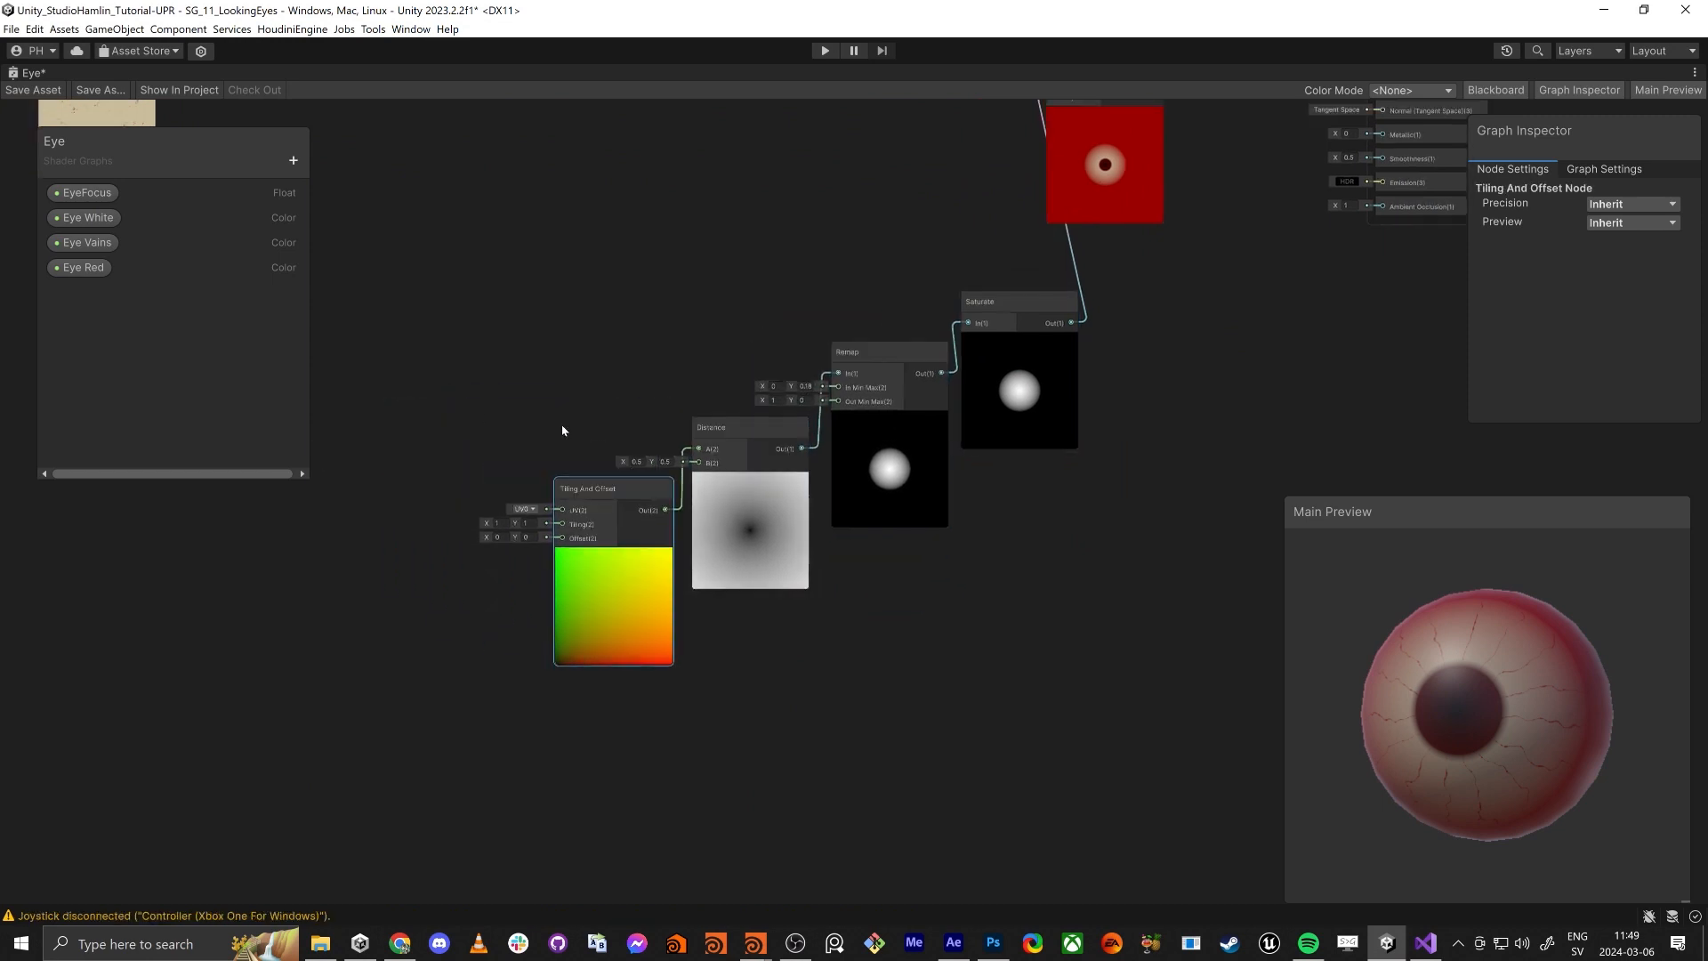
left_click_drag(617, 492, 606, 492)
Step: Tune the Remap ranges against the preview, with In Min Max Y at 0.32 and Out Min Max Y at 0.02
middle_click_drag(530, 269, 757, 485)
scroll(1082, 628, "up", 4)
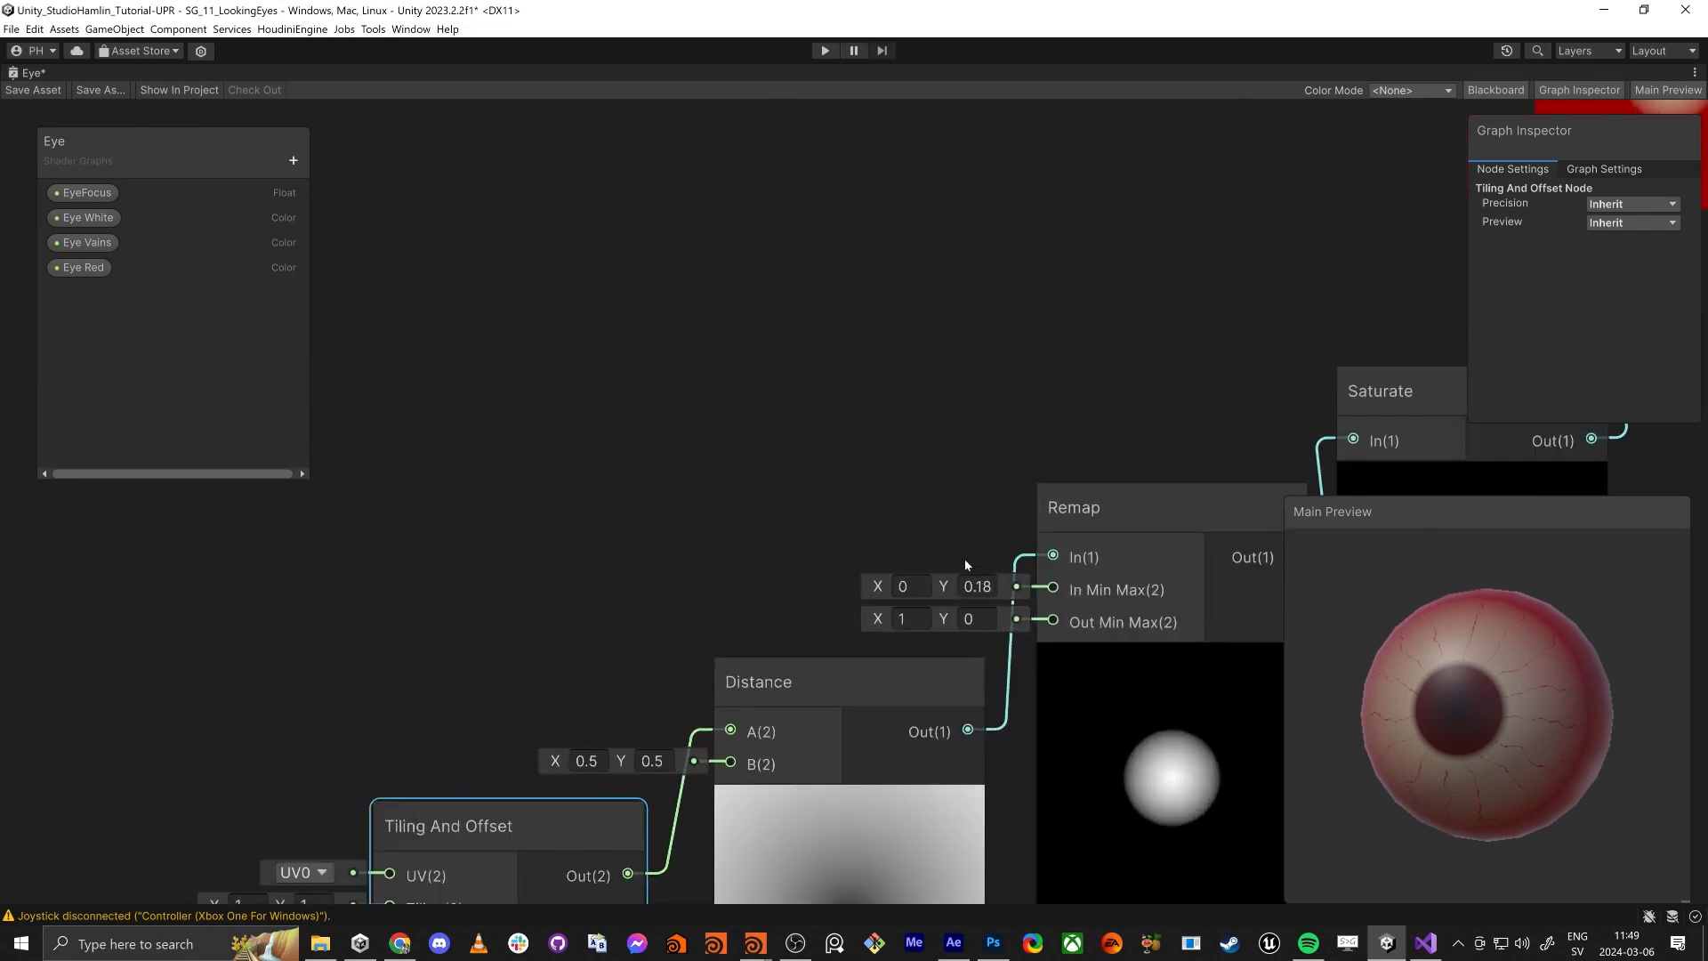
mouse_move(947, 592)
left_mouse_down()
mouse_move(881, 622)
mouse_move(935, 616)
left_mouse_up()
left_click_drag(1597, 695, 1316, 710)
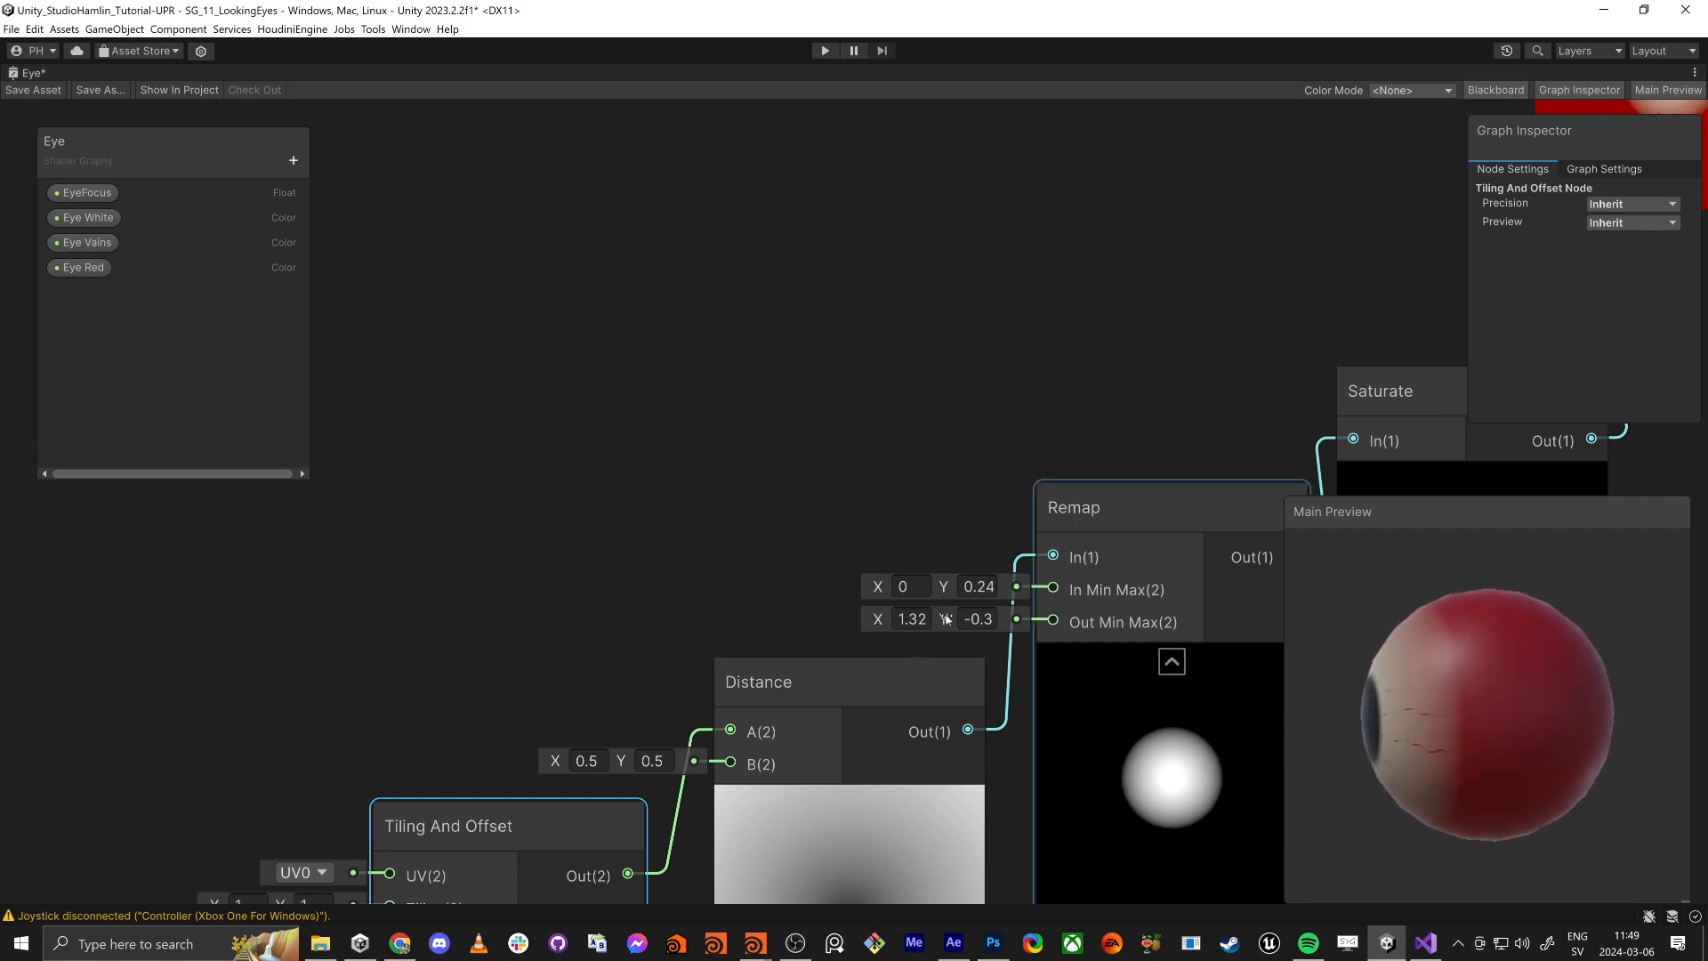
mouse_move(946, 619)
left_mouse_down()
mouse_move(976, 620)
mouse_move(868, 624)
mouse_move(934, 629)
mouse_move(877, 623)
mouse_move(947, 593)
left_mouse_up()
left_click_drag(1300, 648, 1395, 687)
Step: Save the Eye shader graph asset
middle_click_drag(720, 428, 705, 369)
scroll(706, 369, "down", 1)
scroll(705, 368, "down", 3)
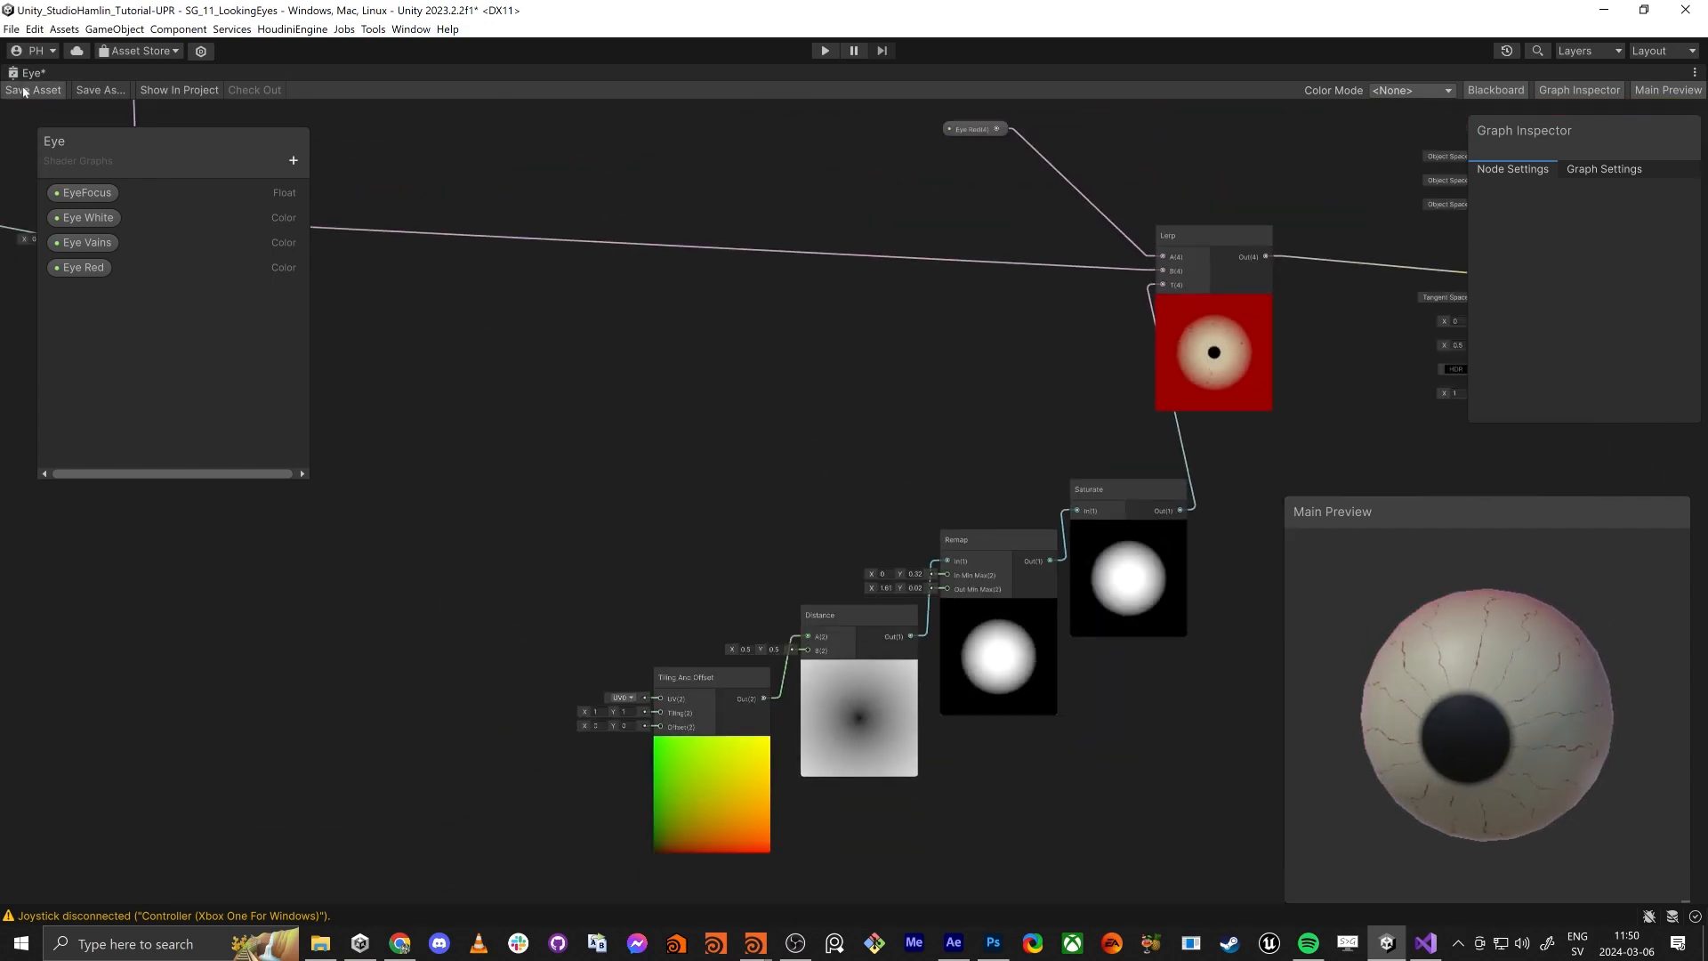
key("ctrl+s")
middle_click_drag(649, 394, 720, 424)
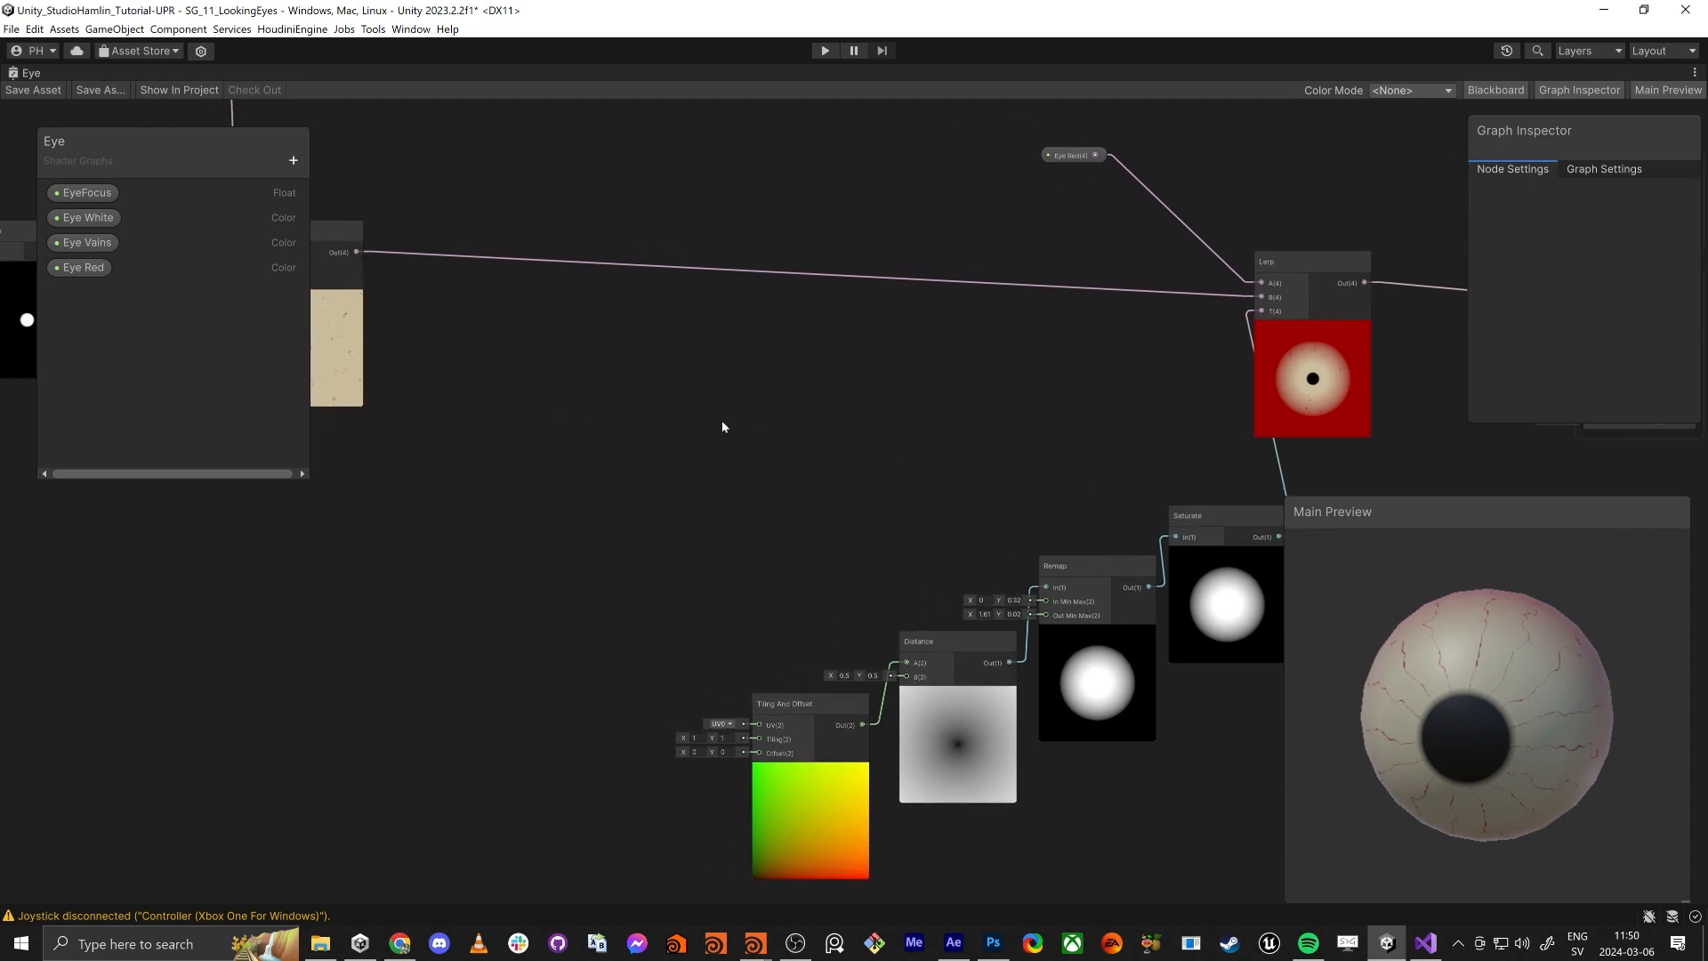
key("alt+Tab")
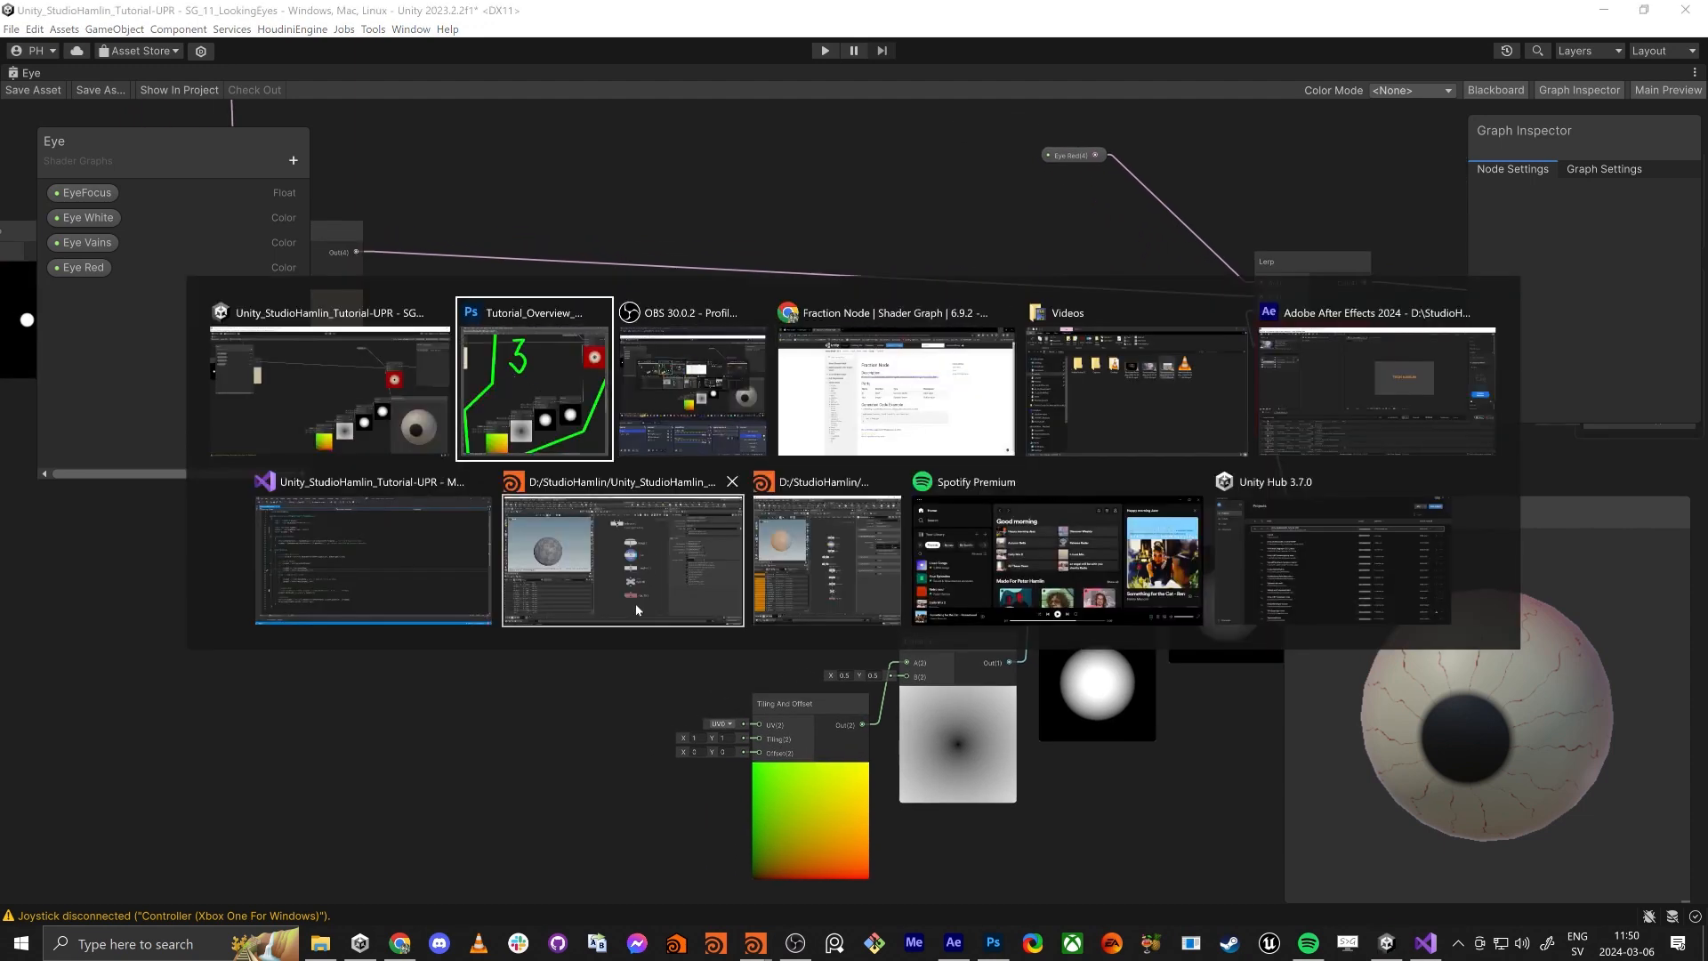
left_click(332, 420)
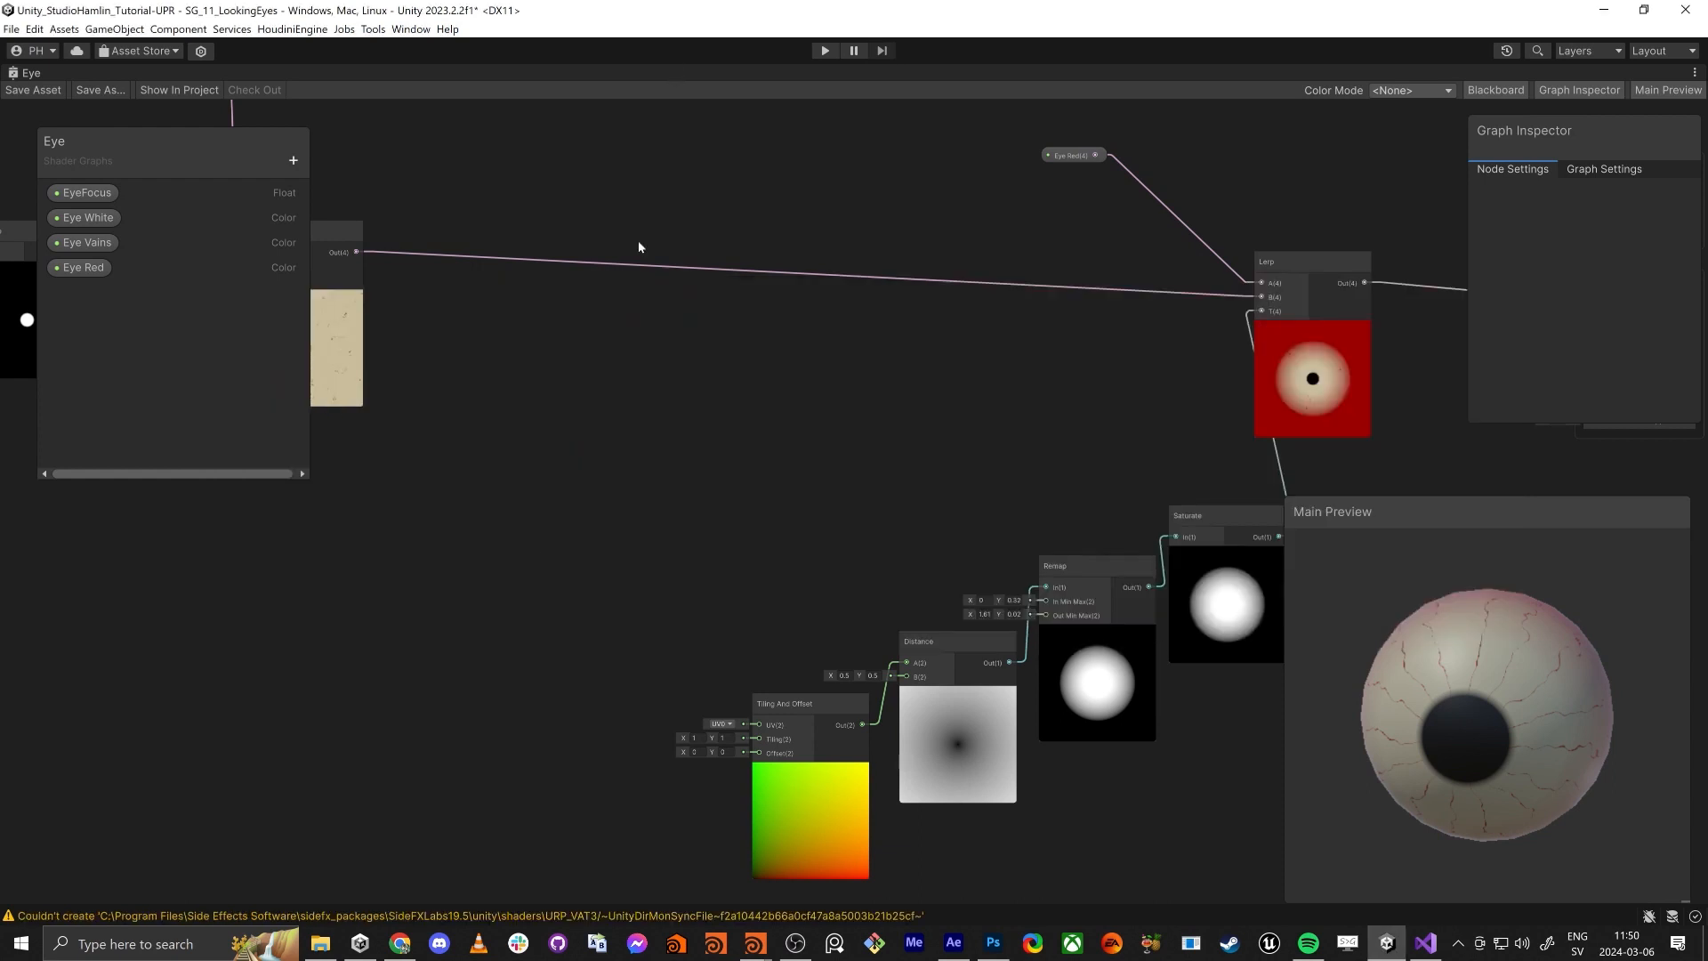
Step: Restore the editor layout from the maximized Eye graph, show the scene and start Play mode
key("shift+space")
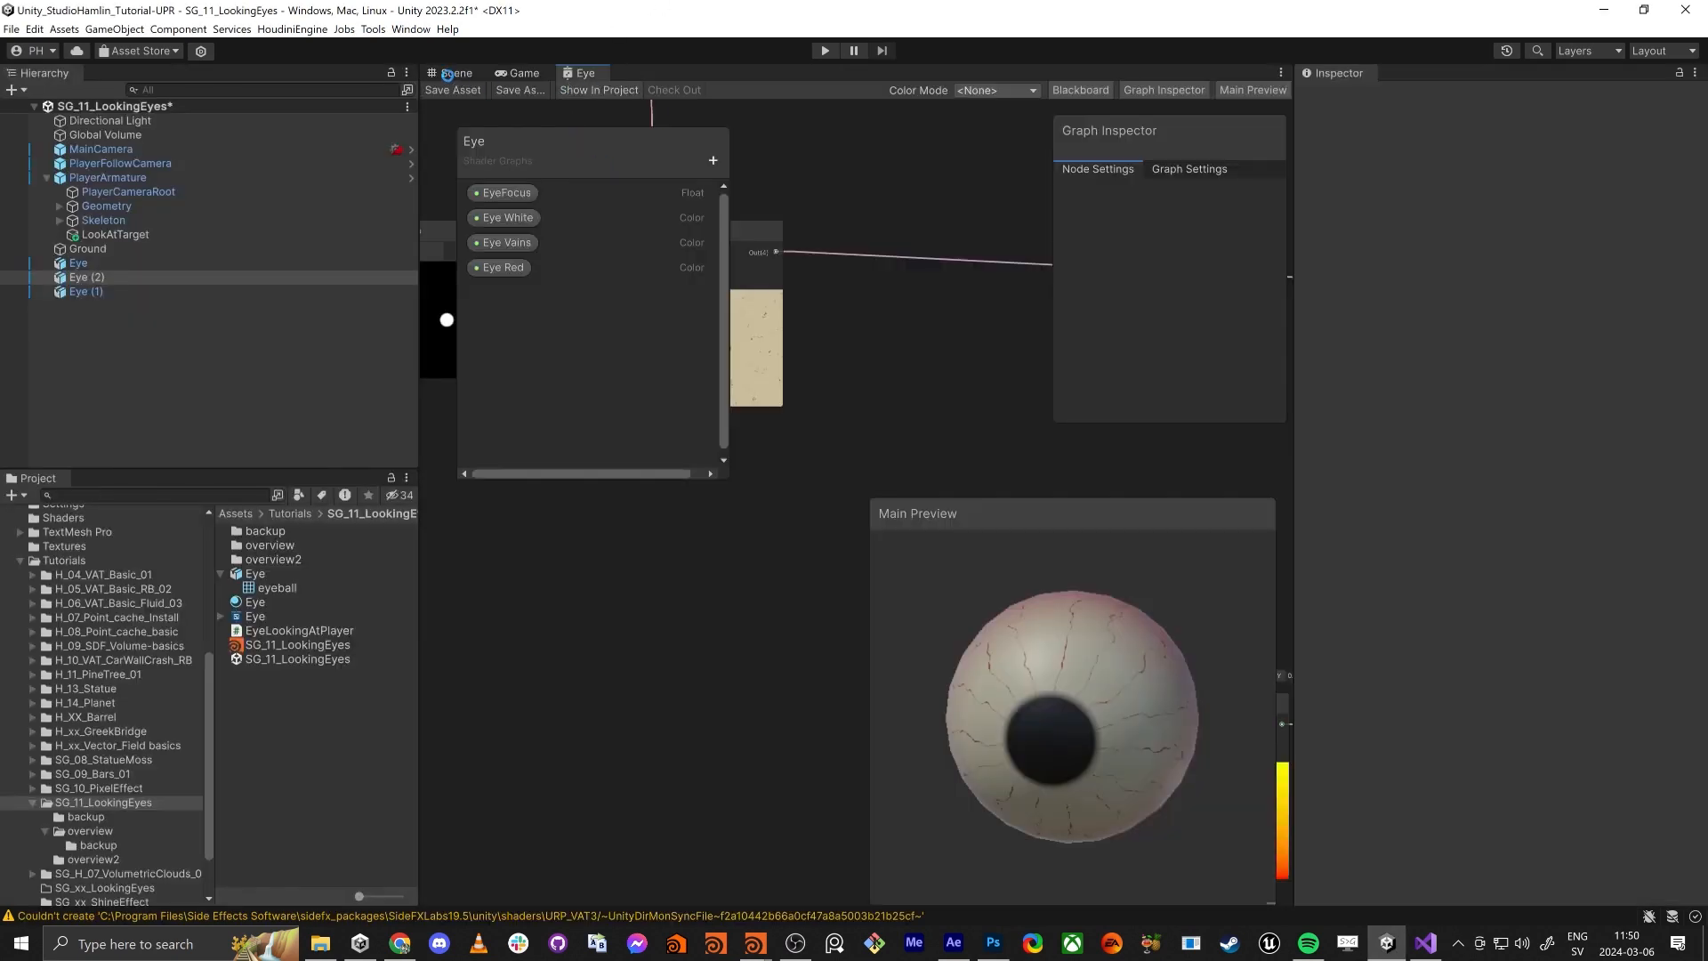
left_click(451, 75)
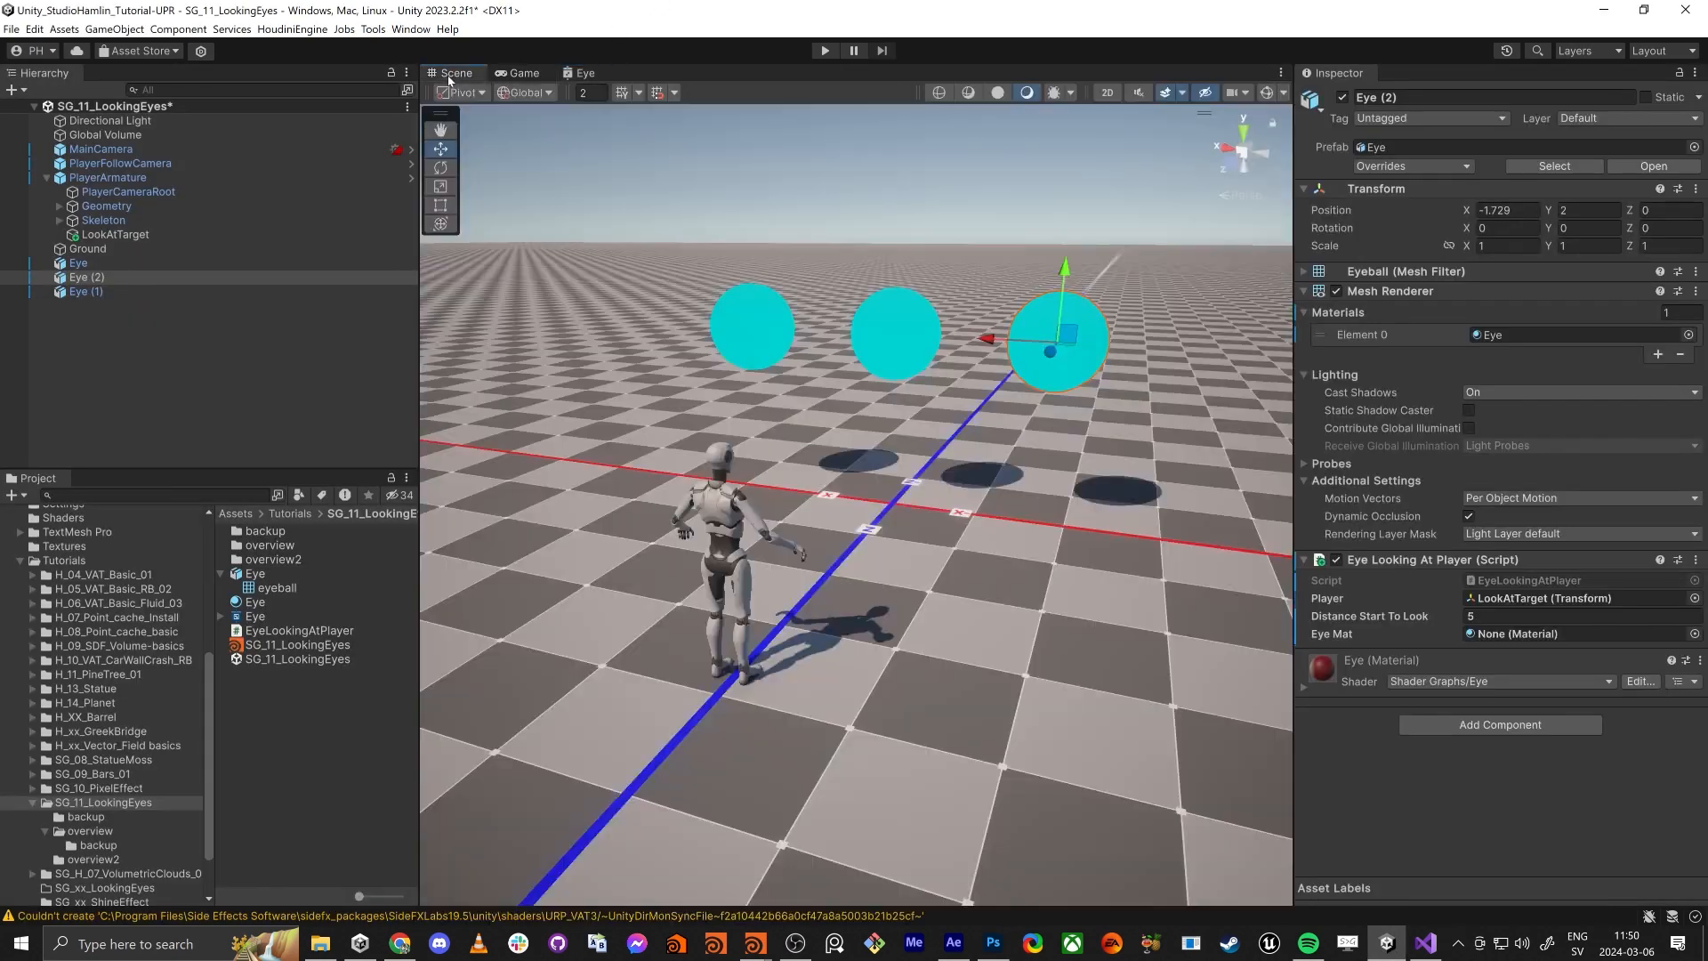
left_click(824, 53)
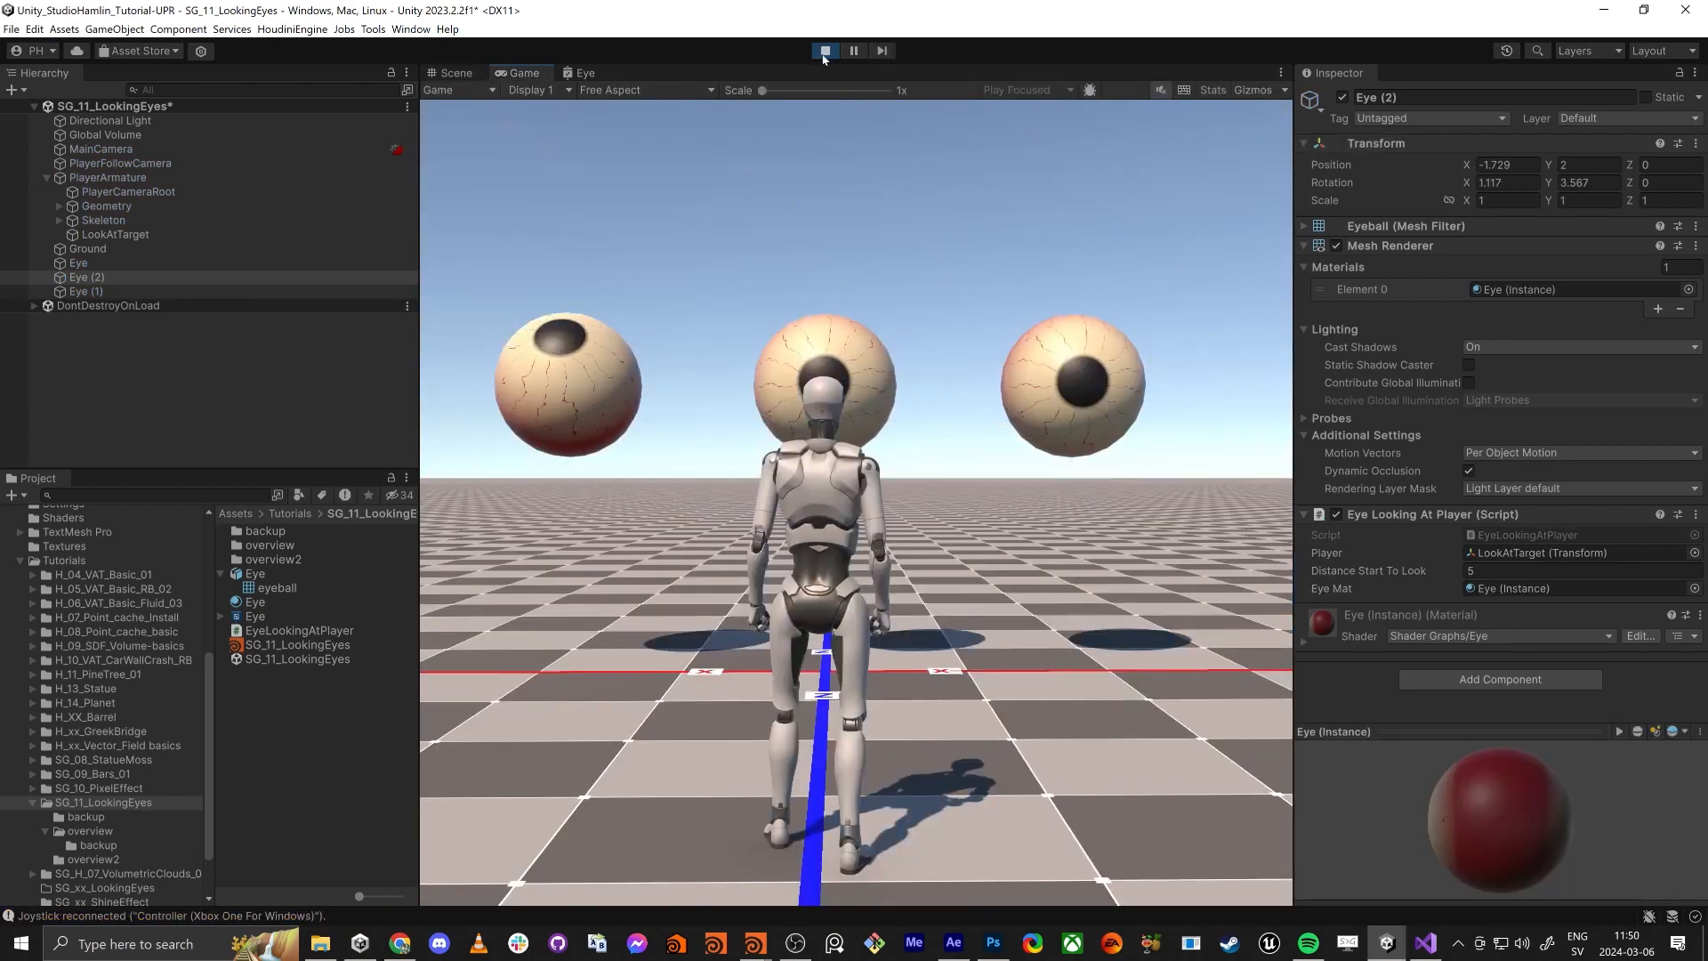
Step: Walk the character around the three eyeballs to examine their gaze, pupils and red shading in the running game, and stop Play mode
key("a")
key("d")
key("w")
key("a")
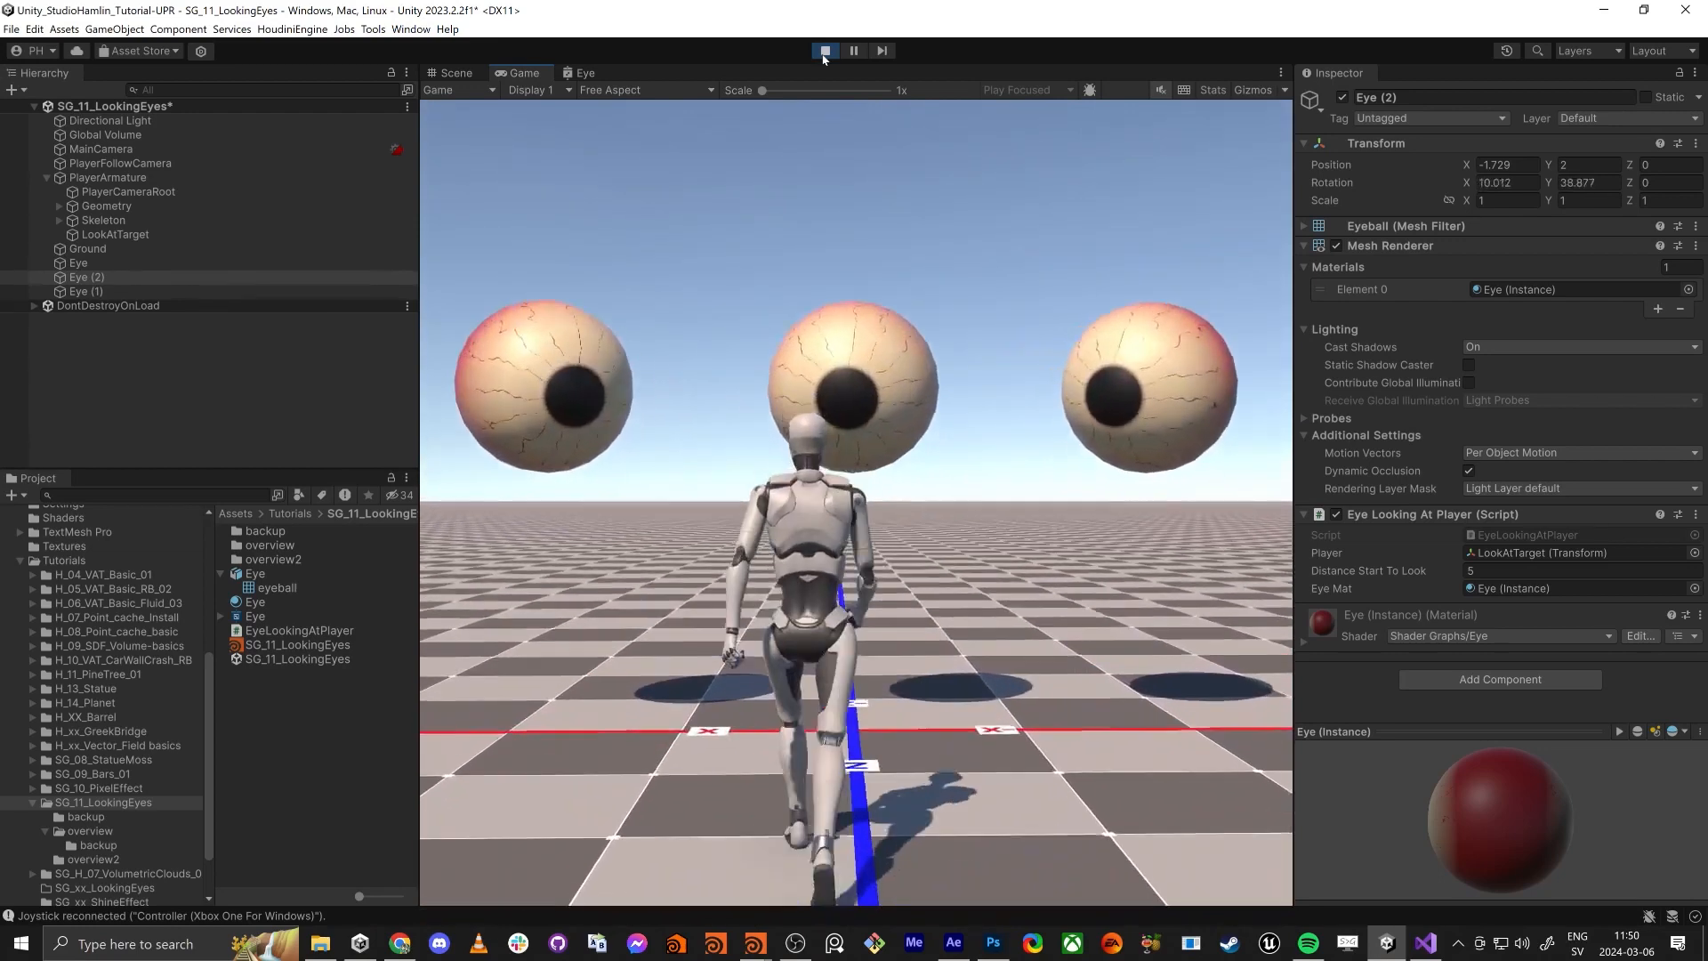
key("a")
key("d")
key("s")
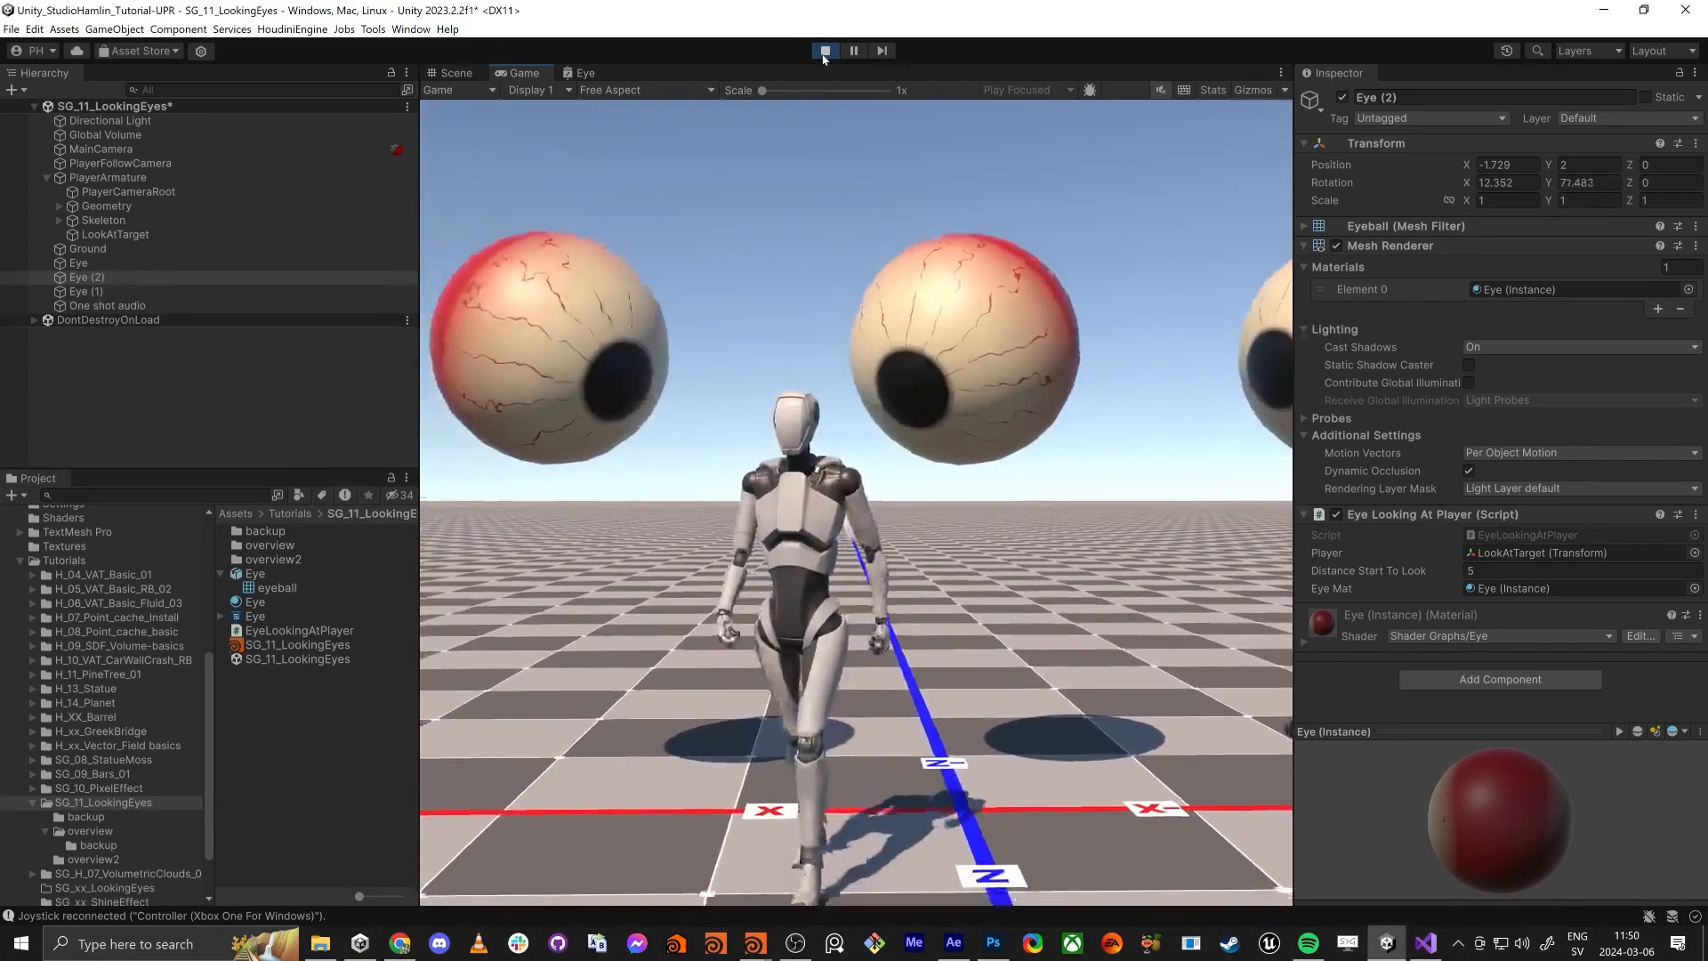
key("d")
key("s")
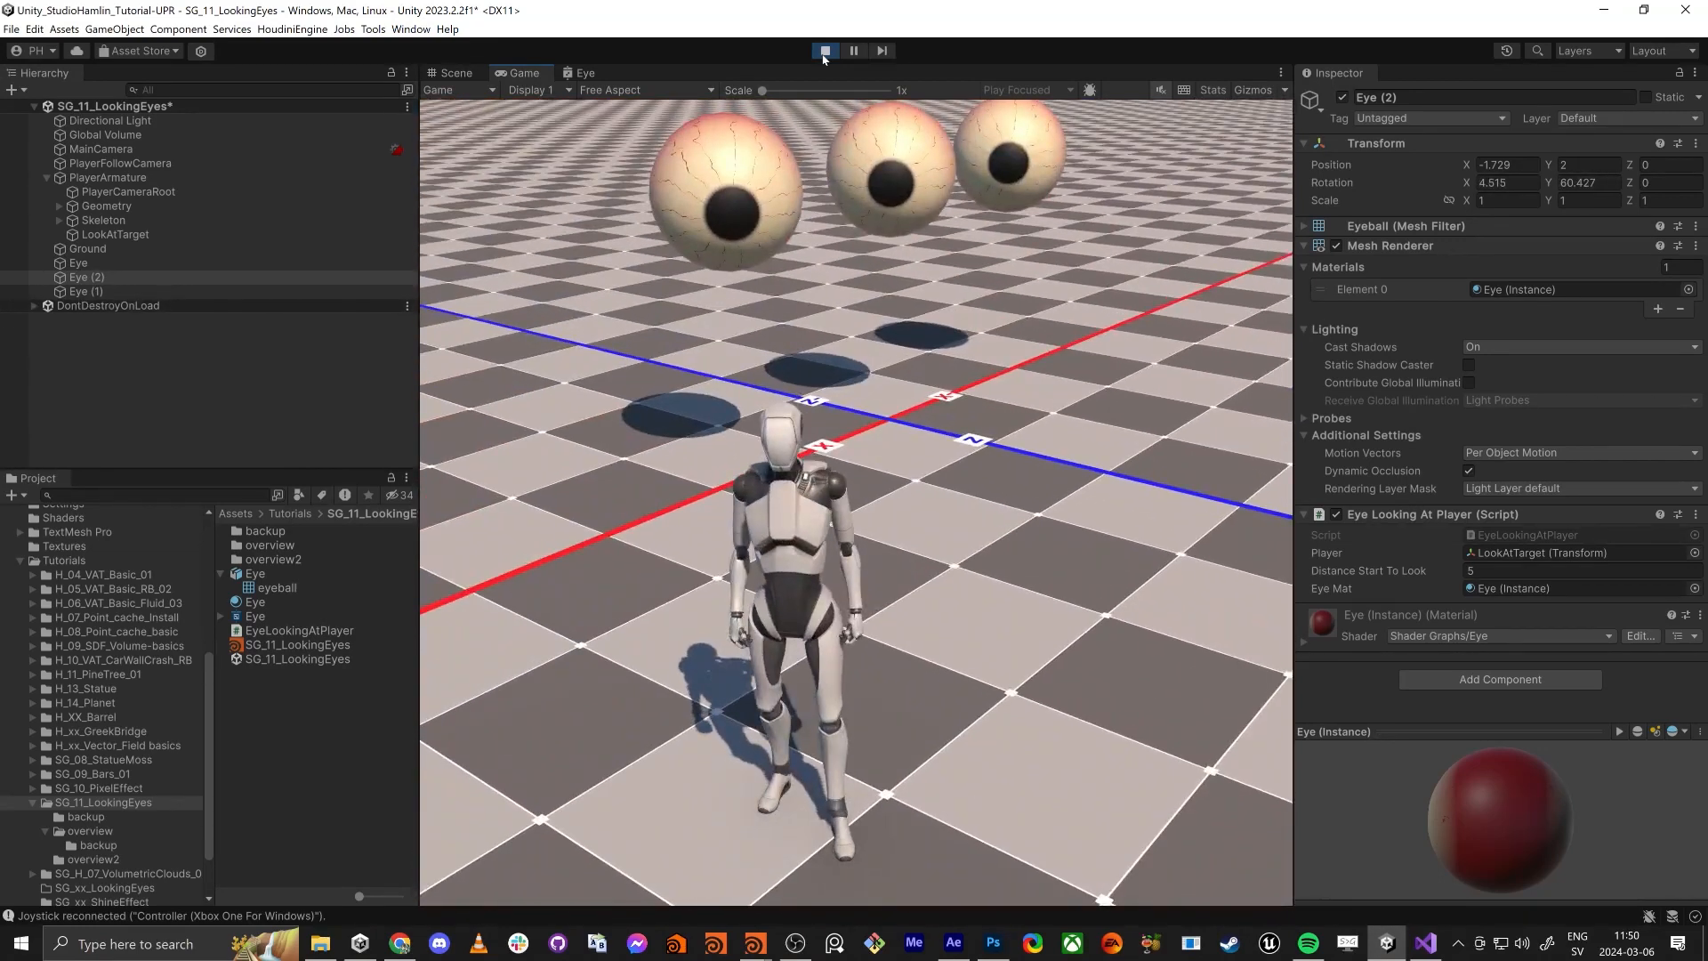
key("s")
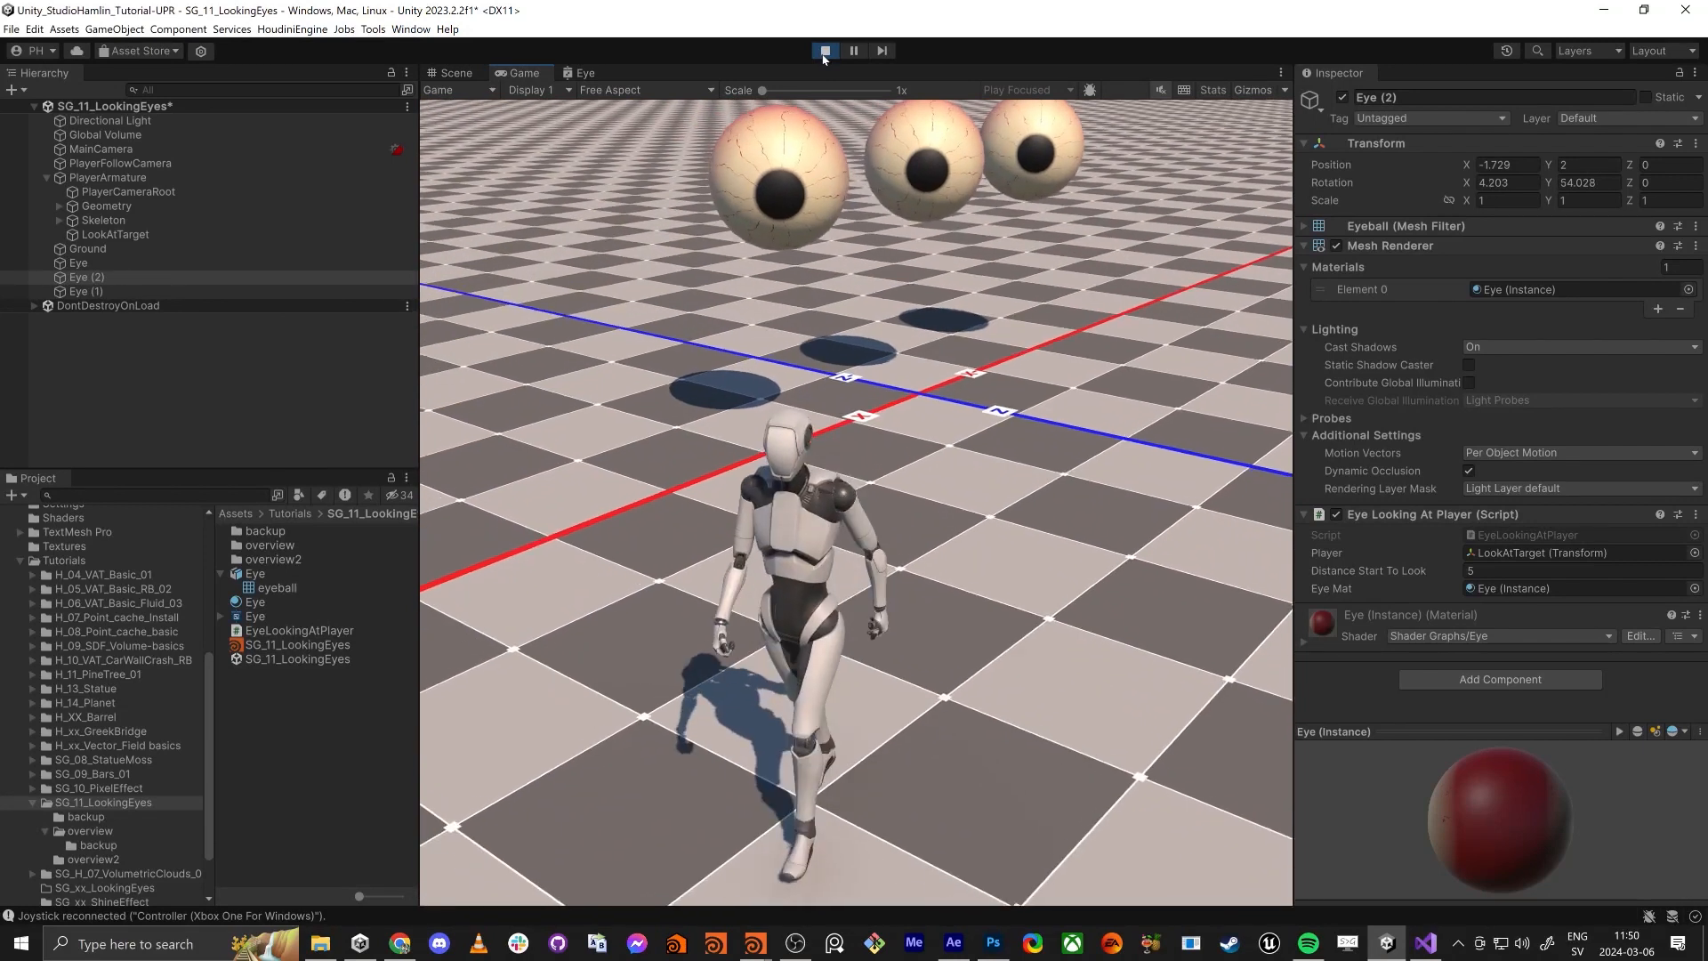
key("w")
key("d")
key("s")
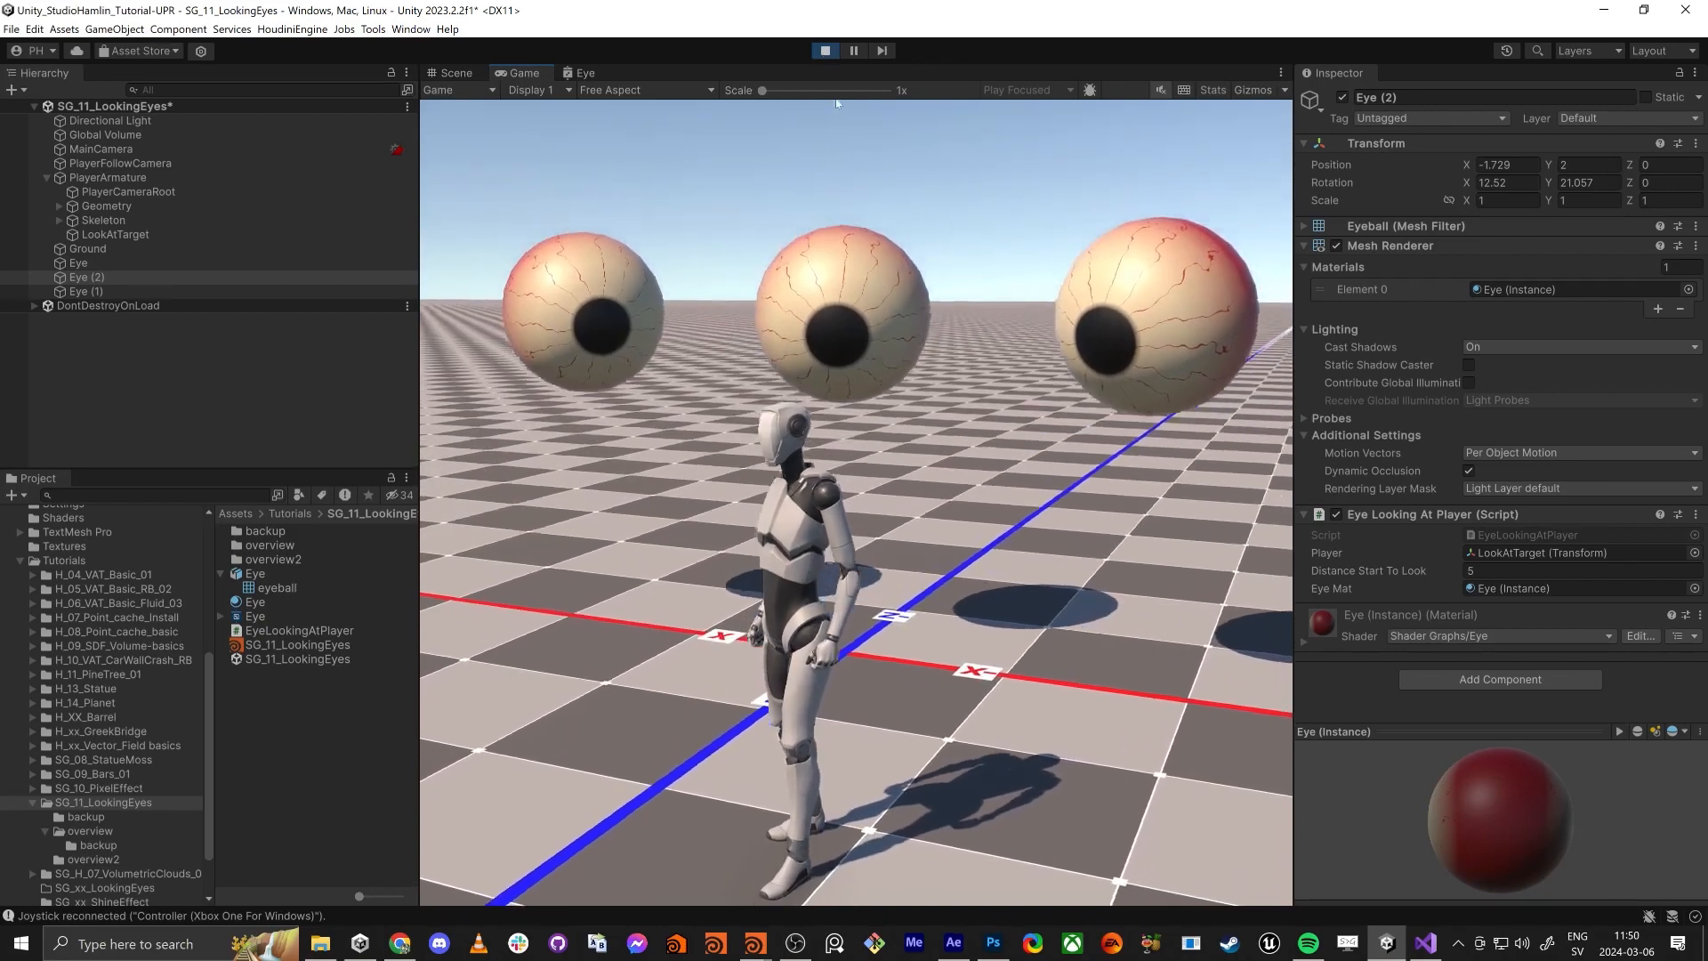
key("ctrl+p")
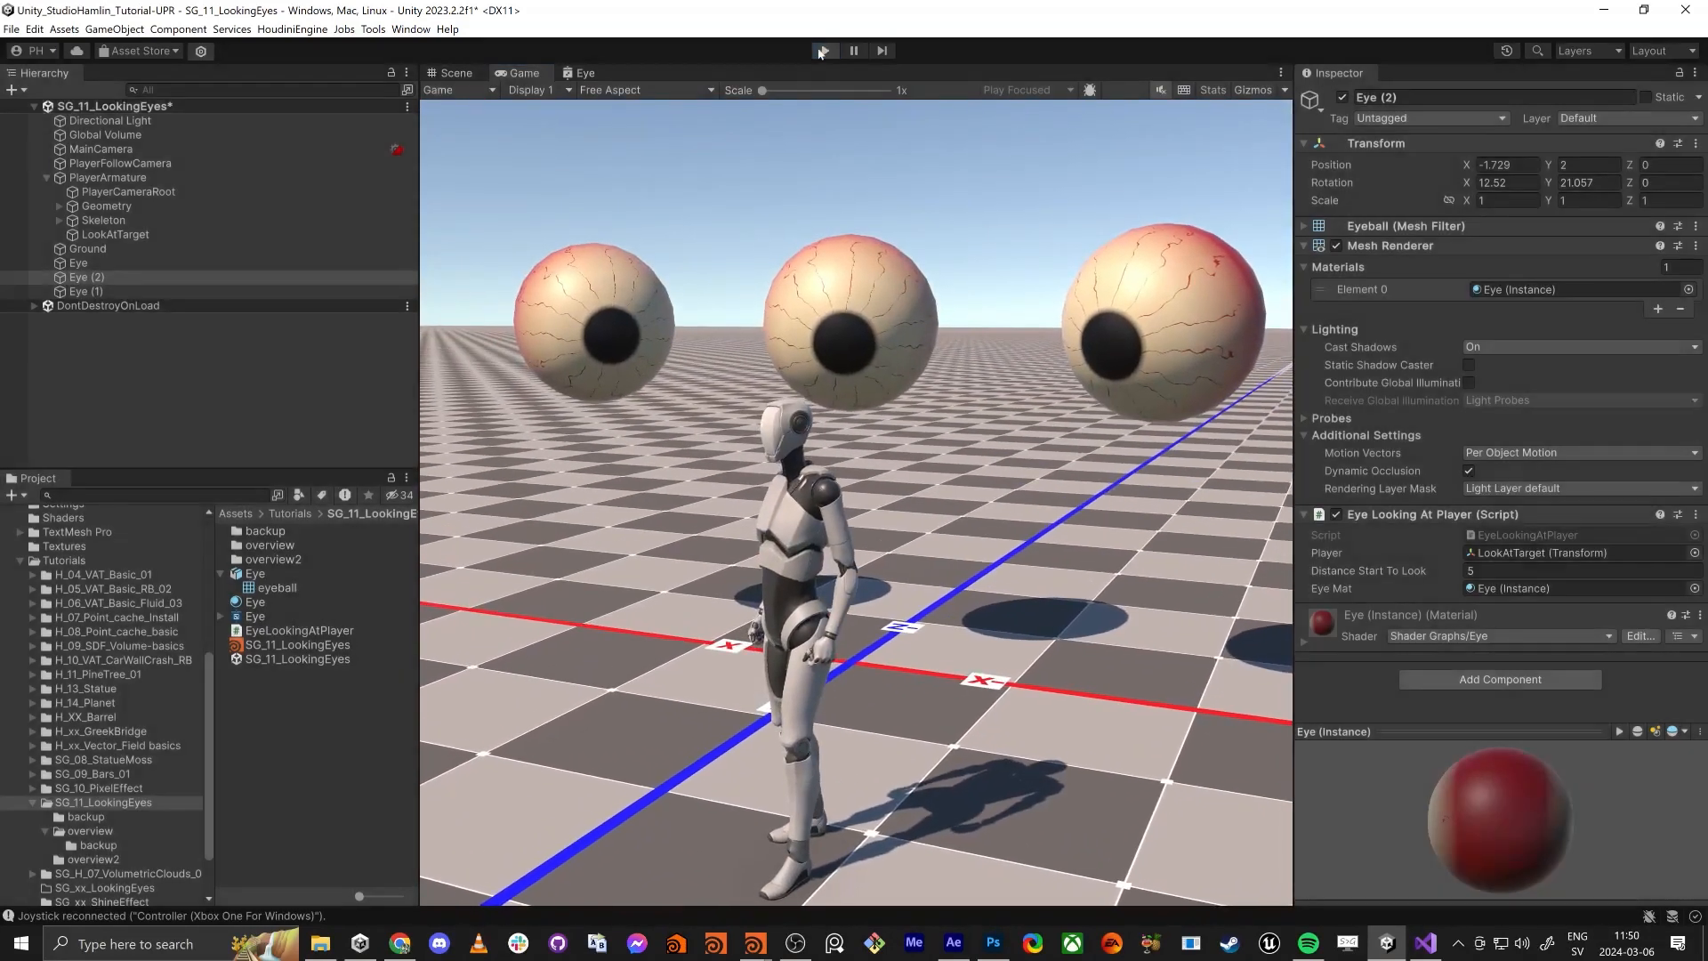